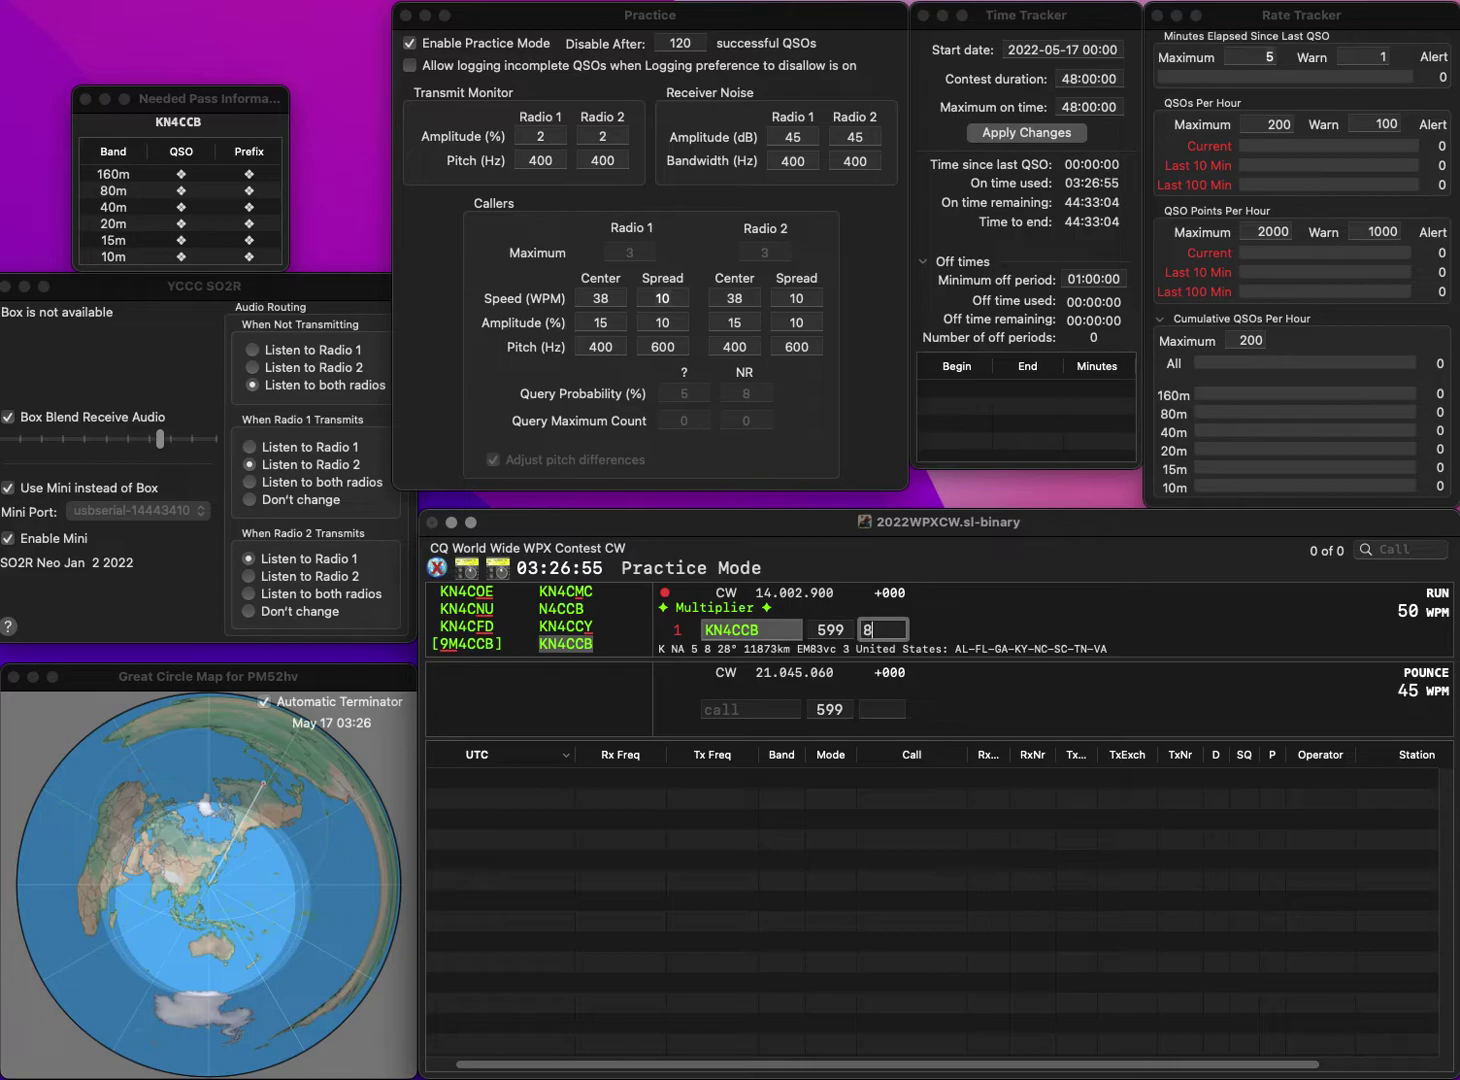
text(9)
key(Return)
text(E74YM)
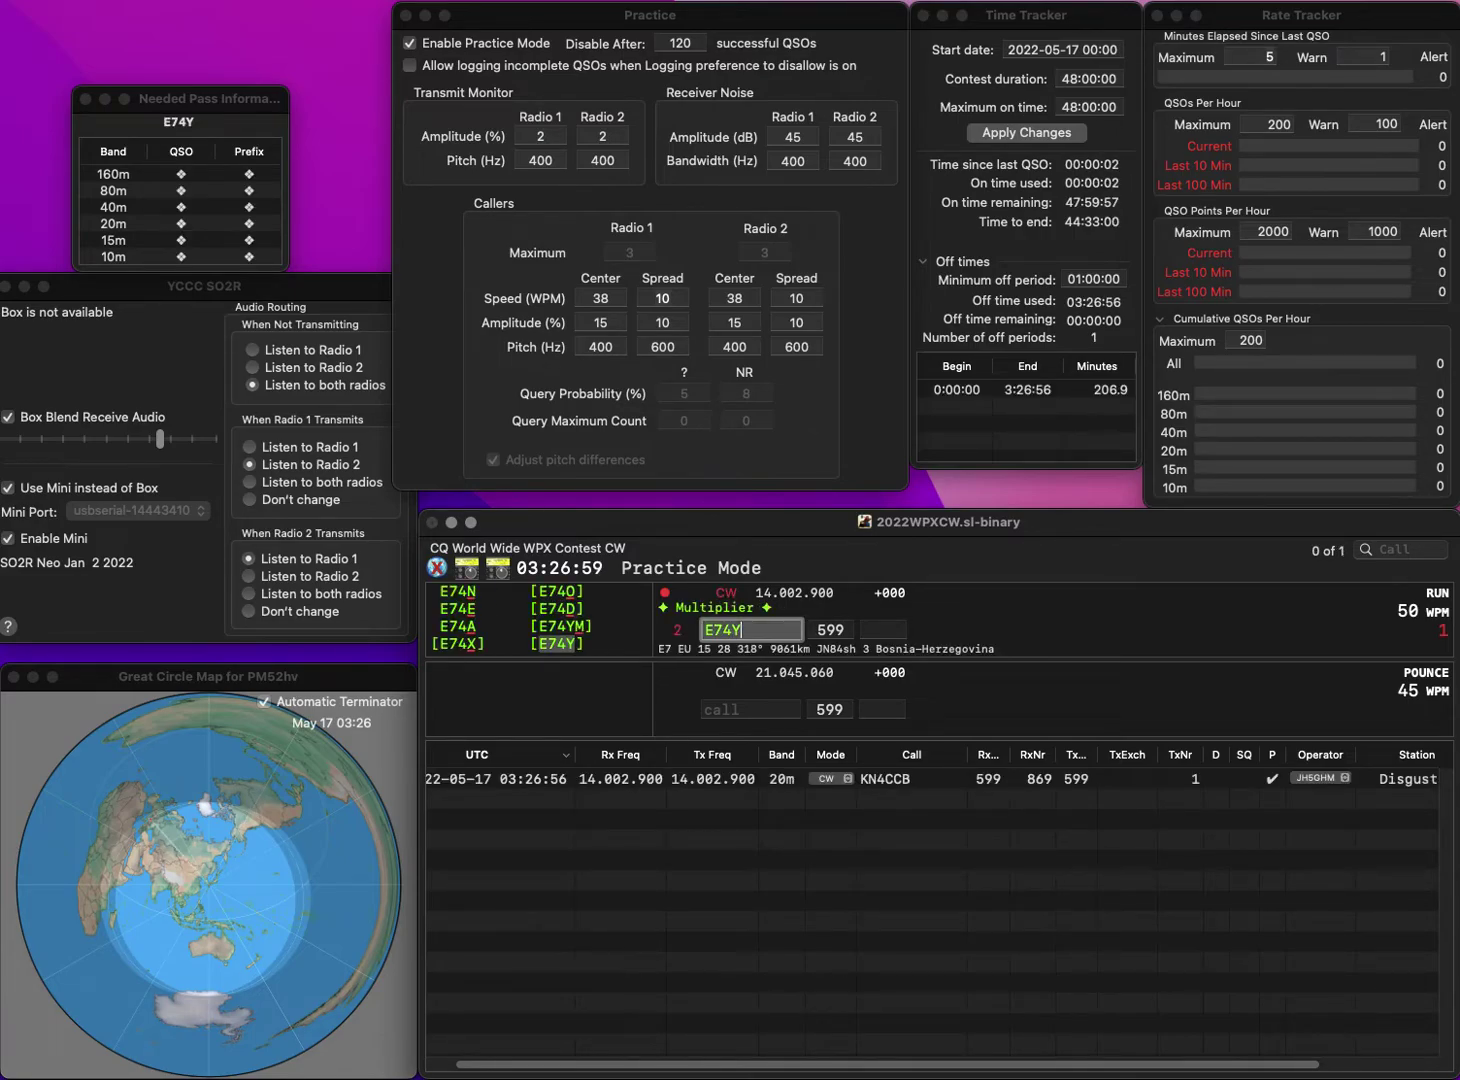
key(space)
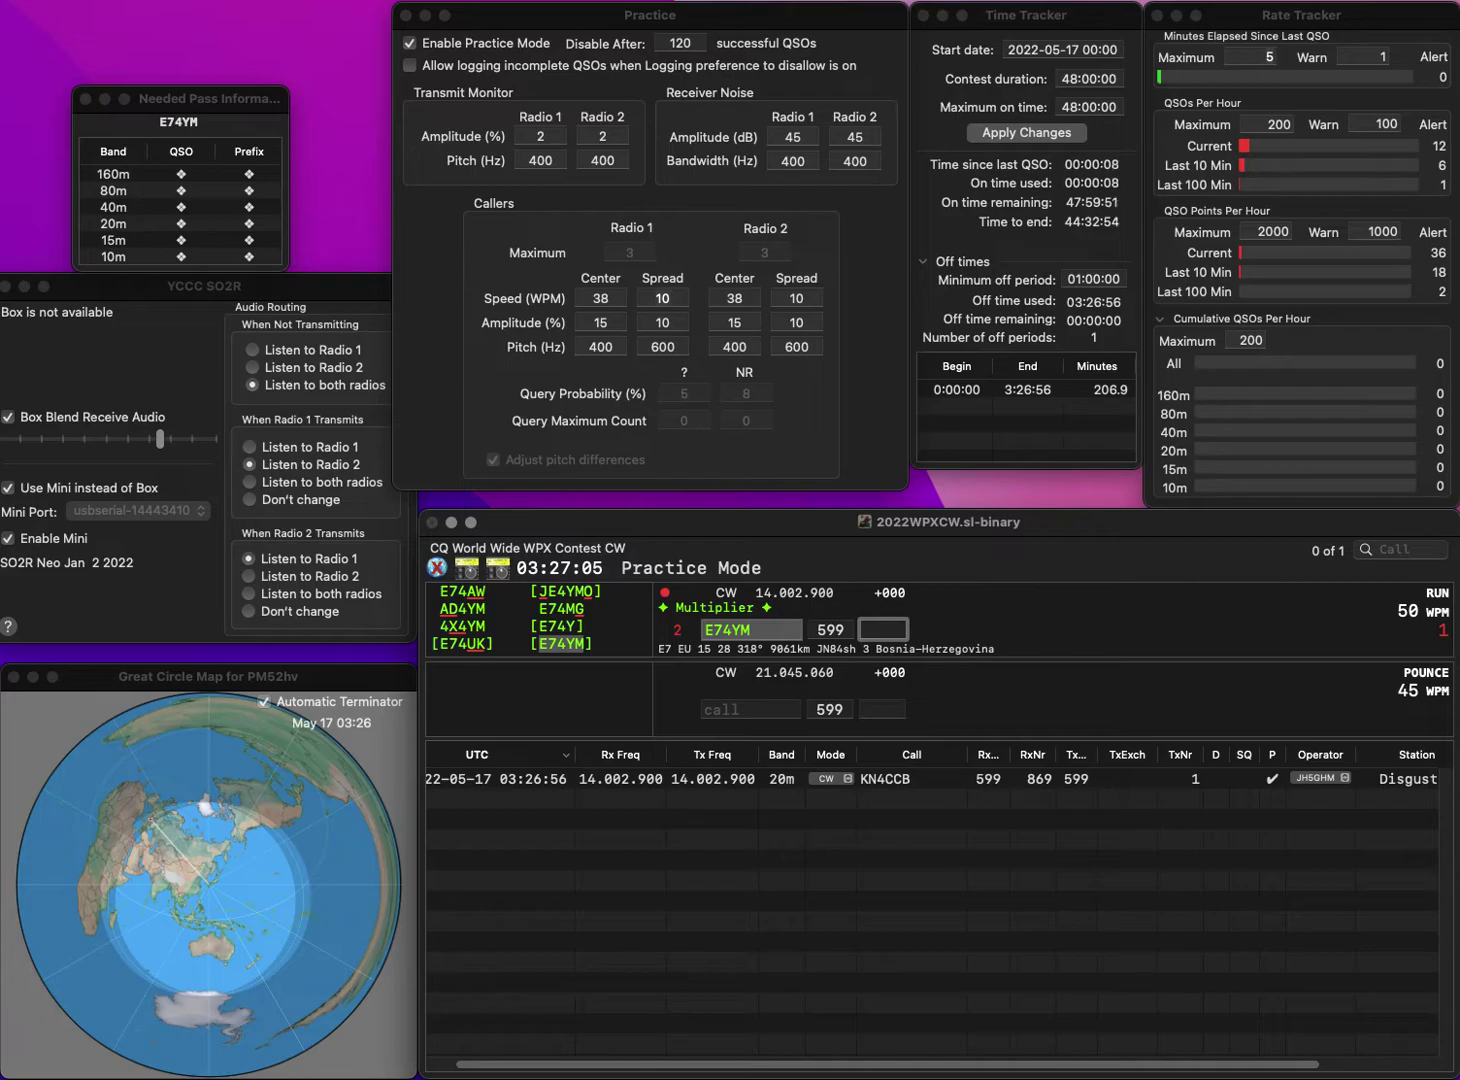
text(915)
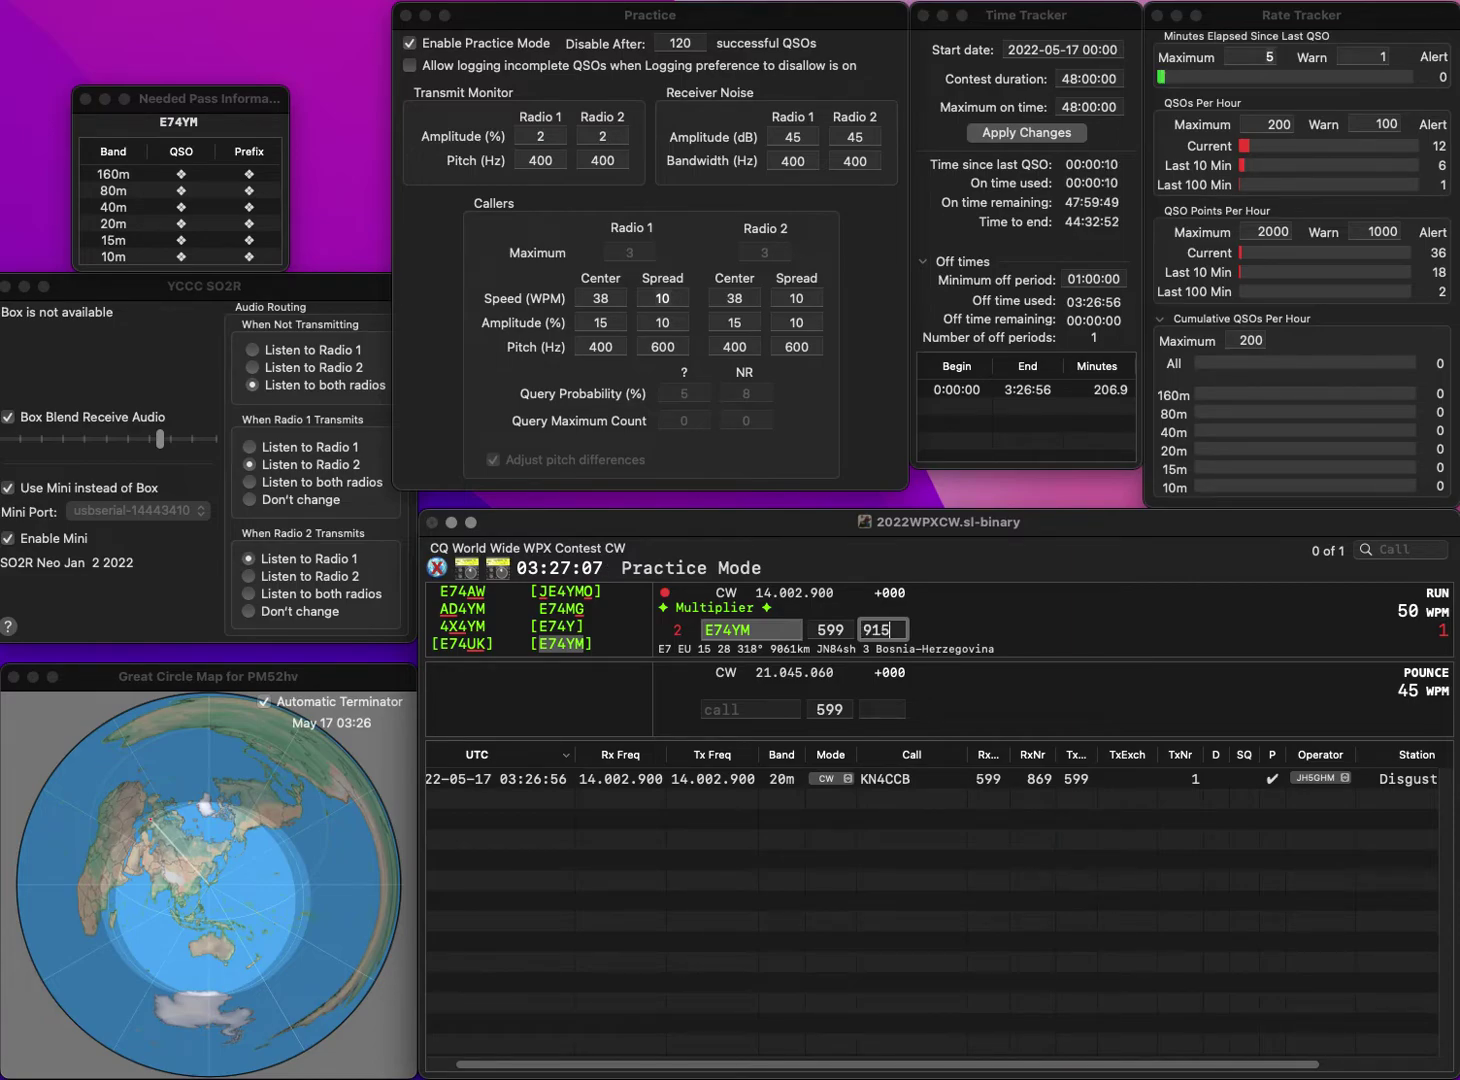
key(Return)
- Log a contact with HA5ZG on the 14 MHz run radio with received number 136
text(HA5ZG)
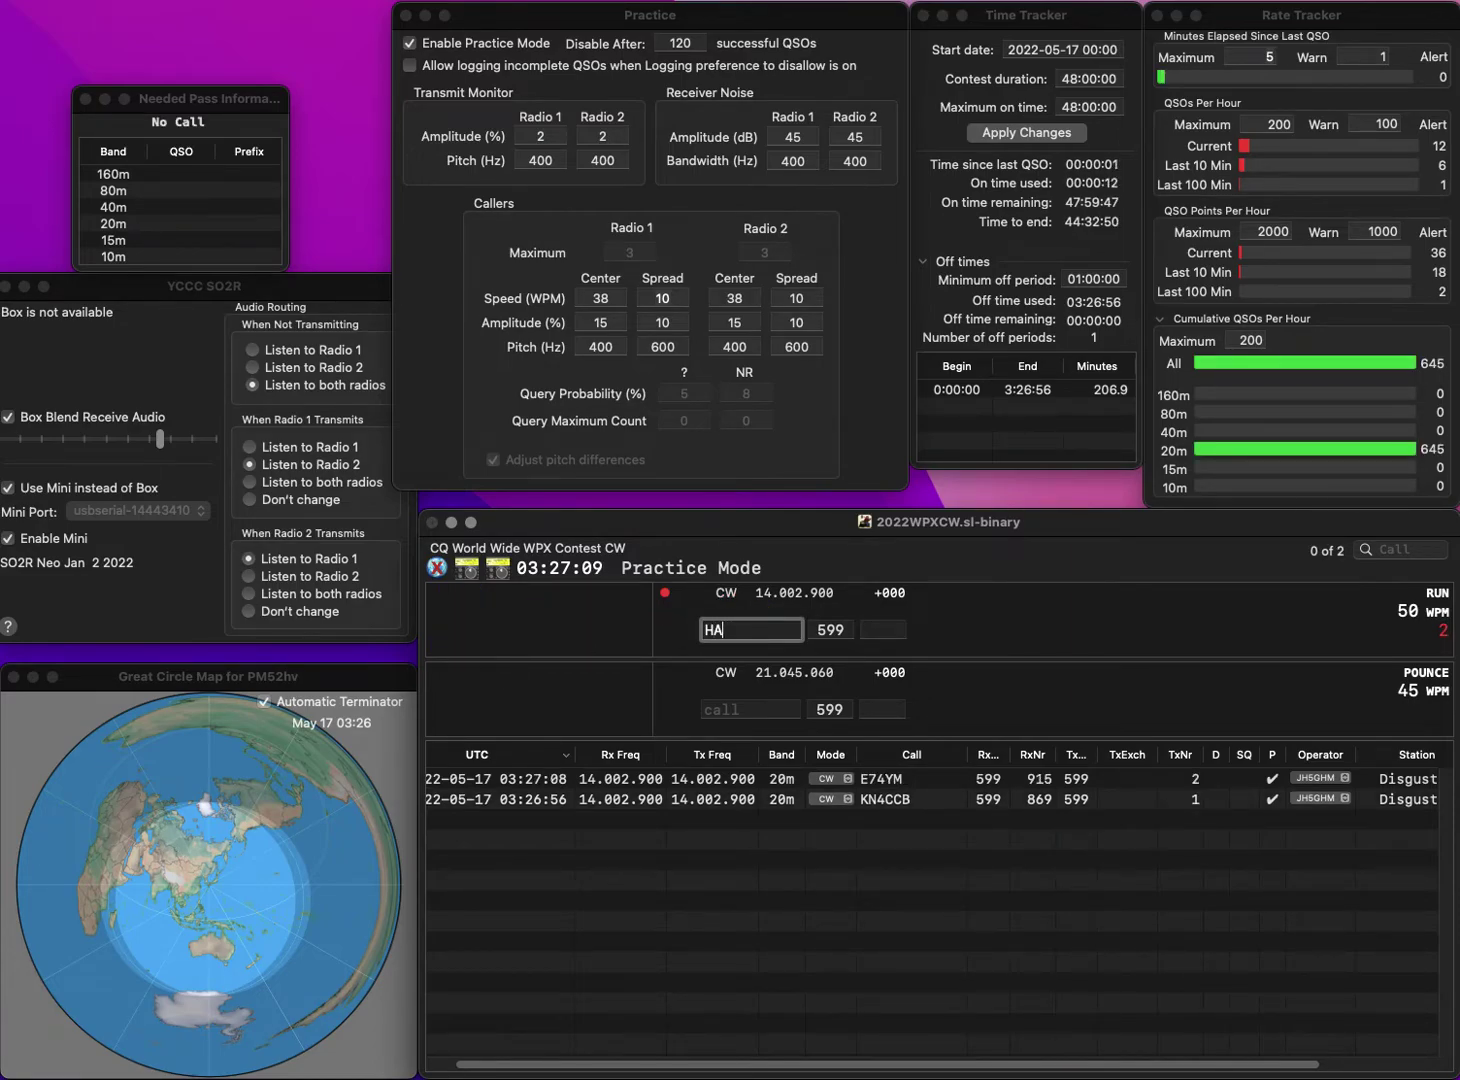
key(space)
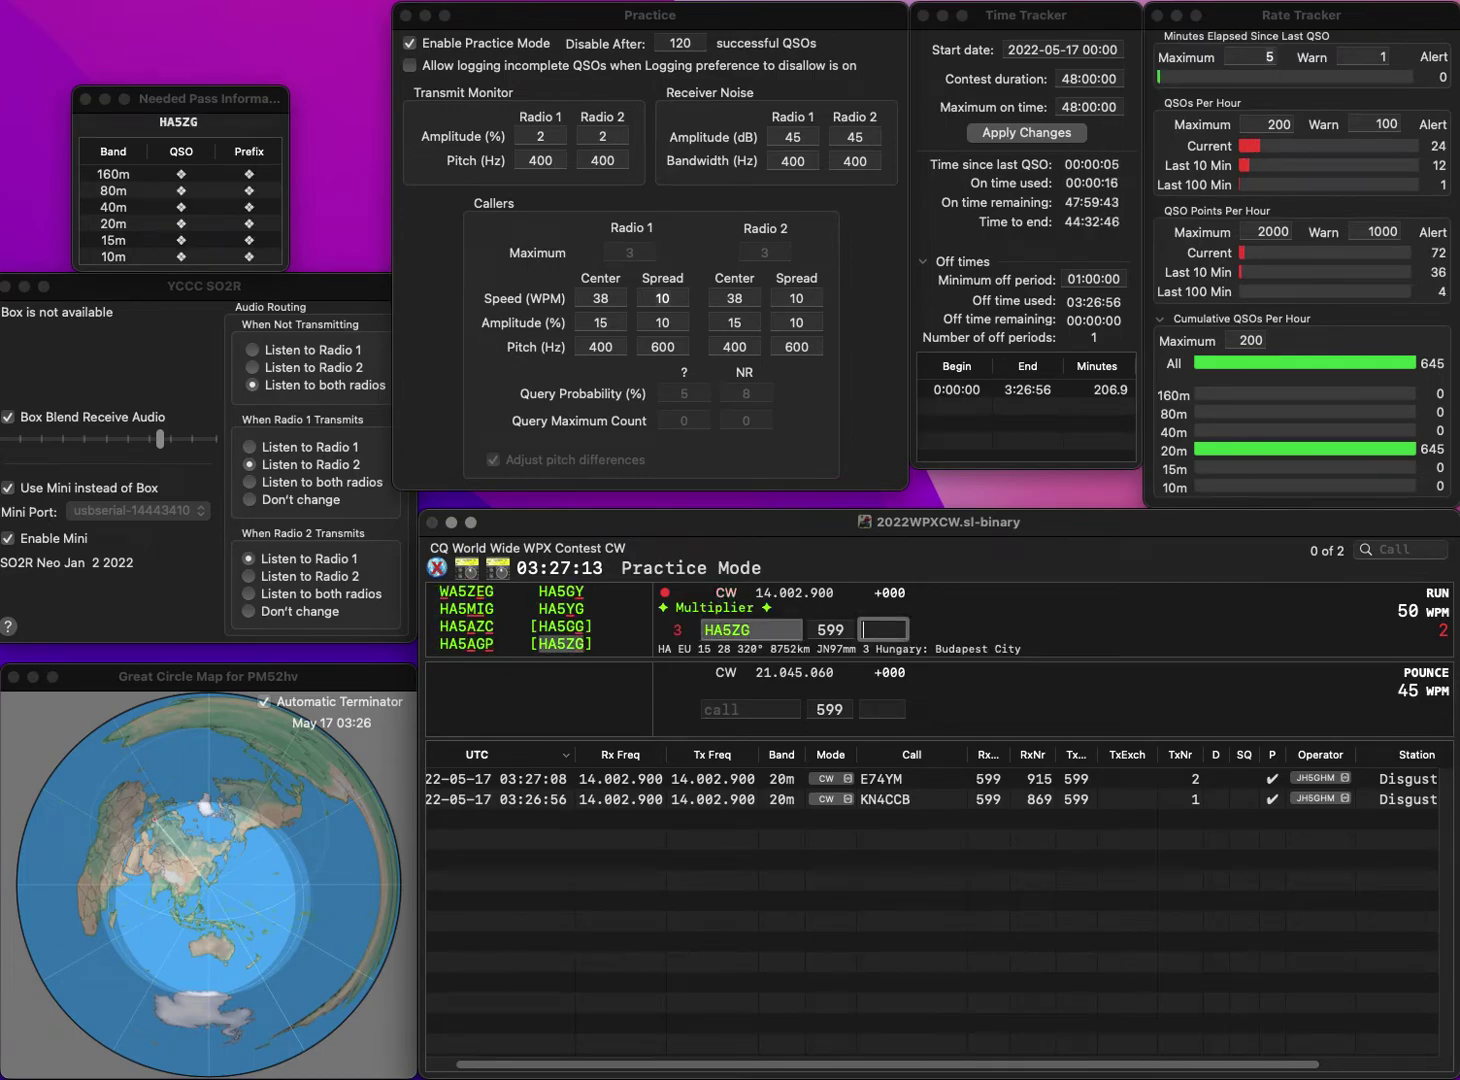
text(136)
key(Return)
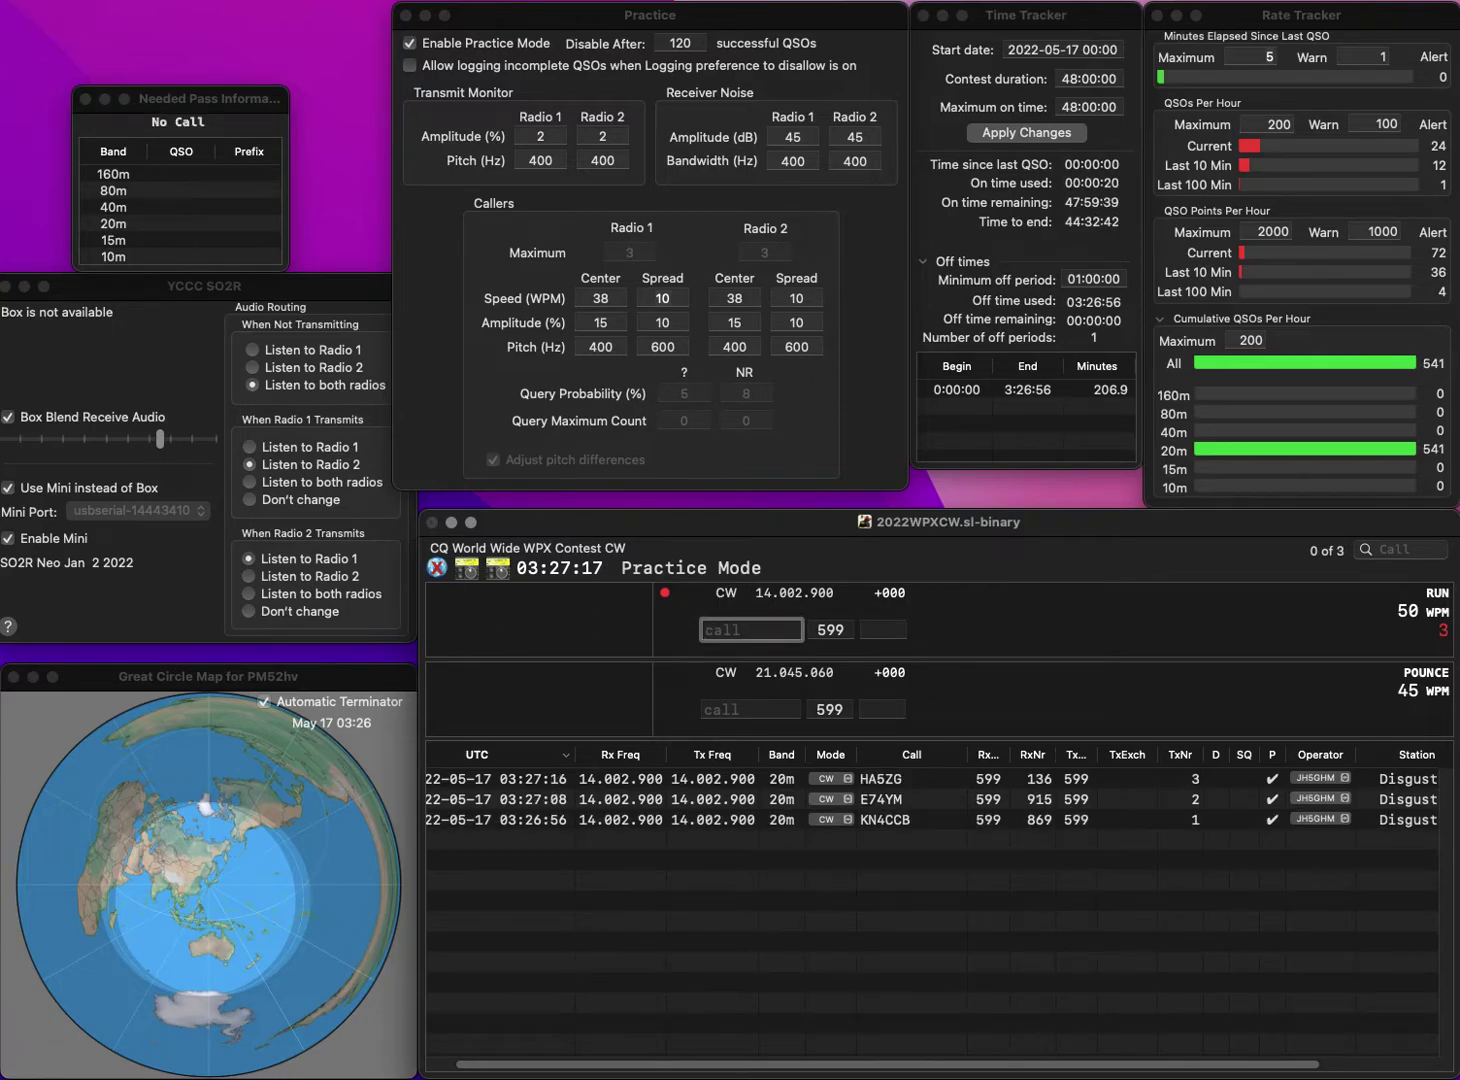
text(JA9RPU)
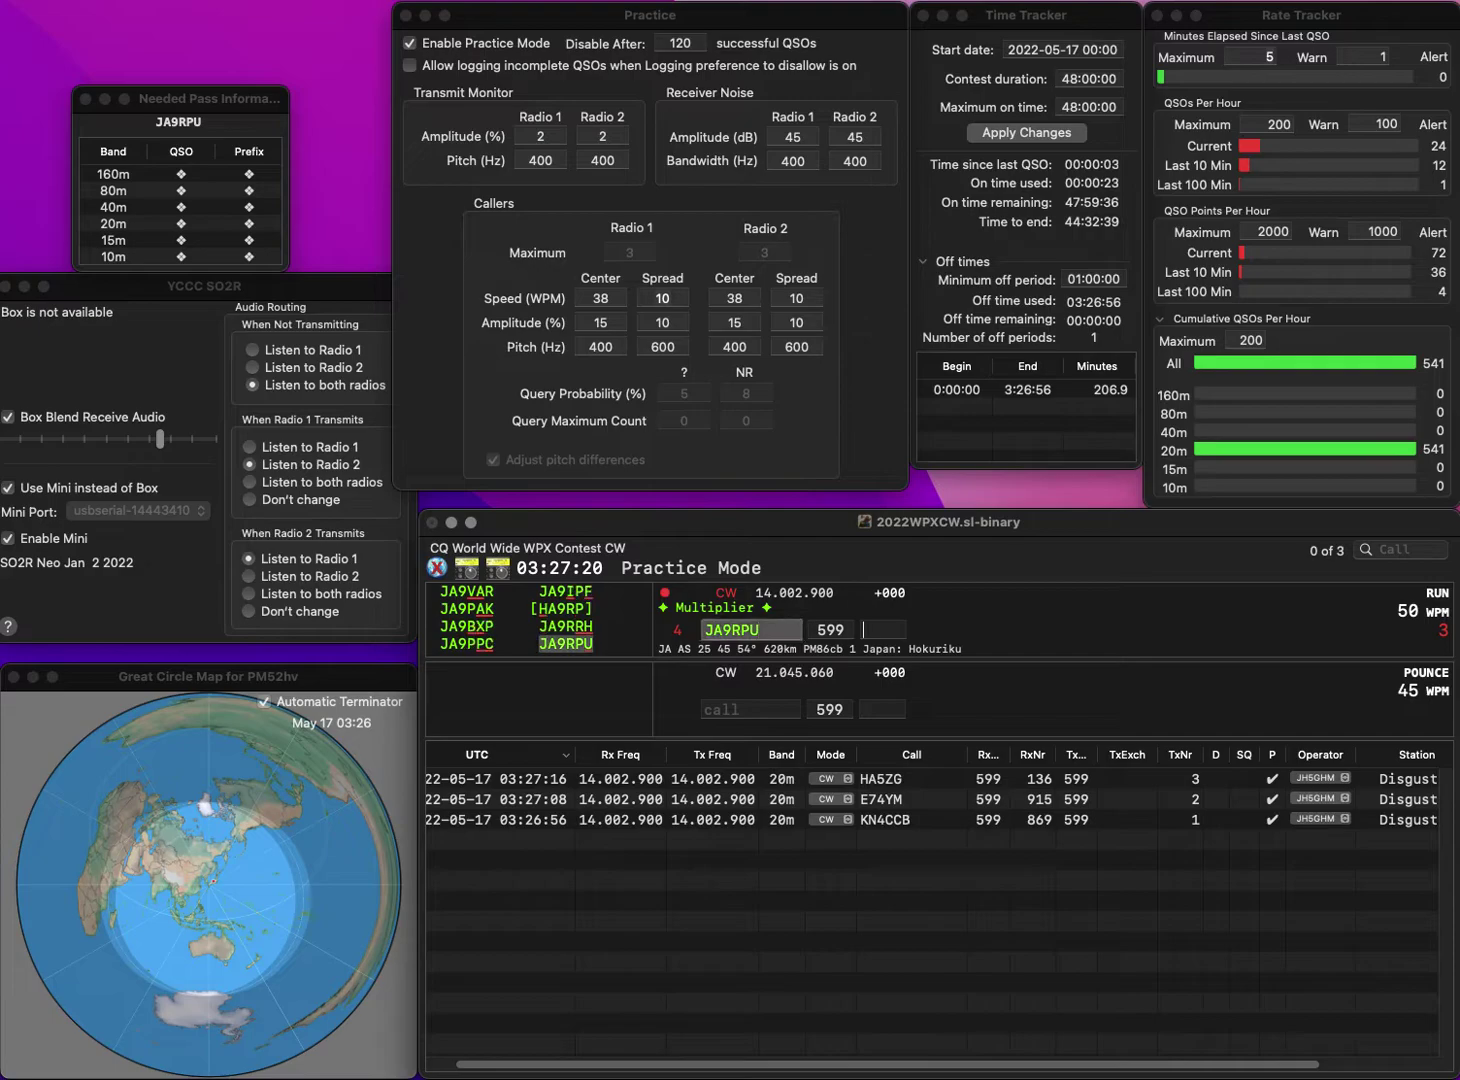
key(Return)
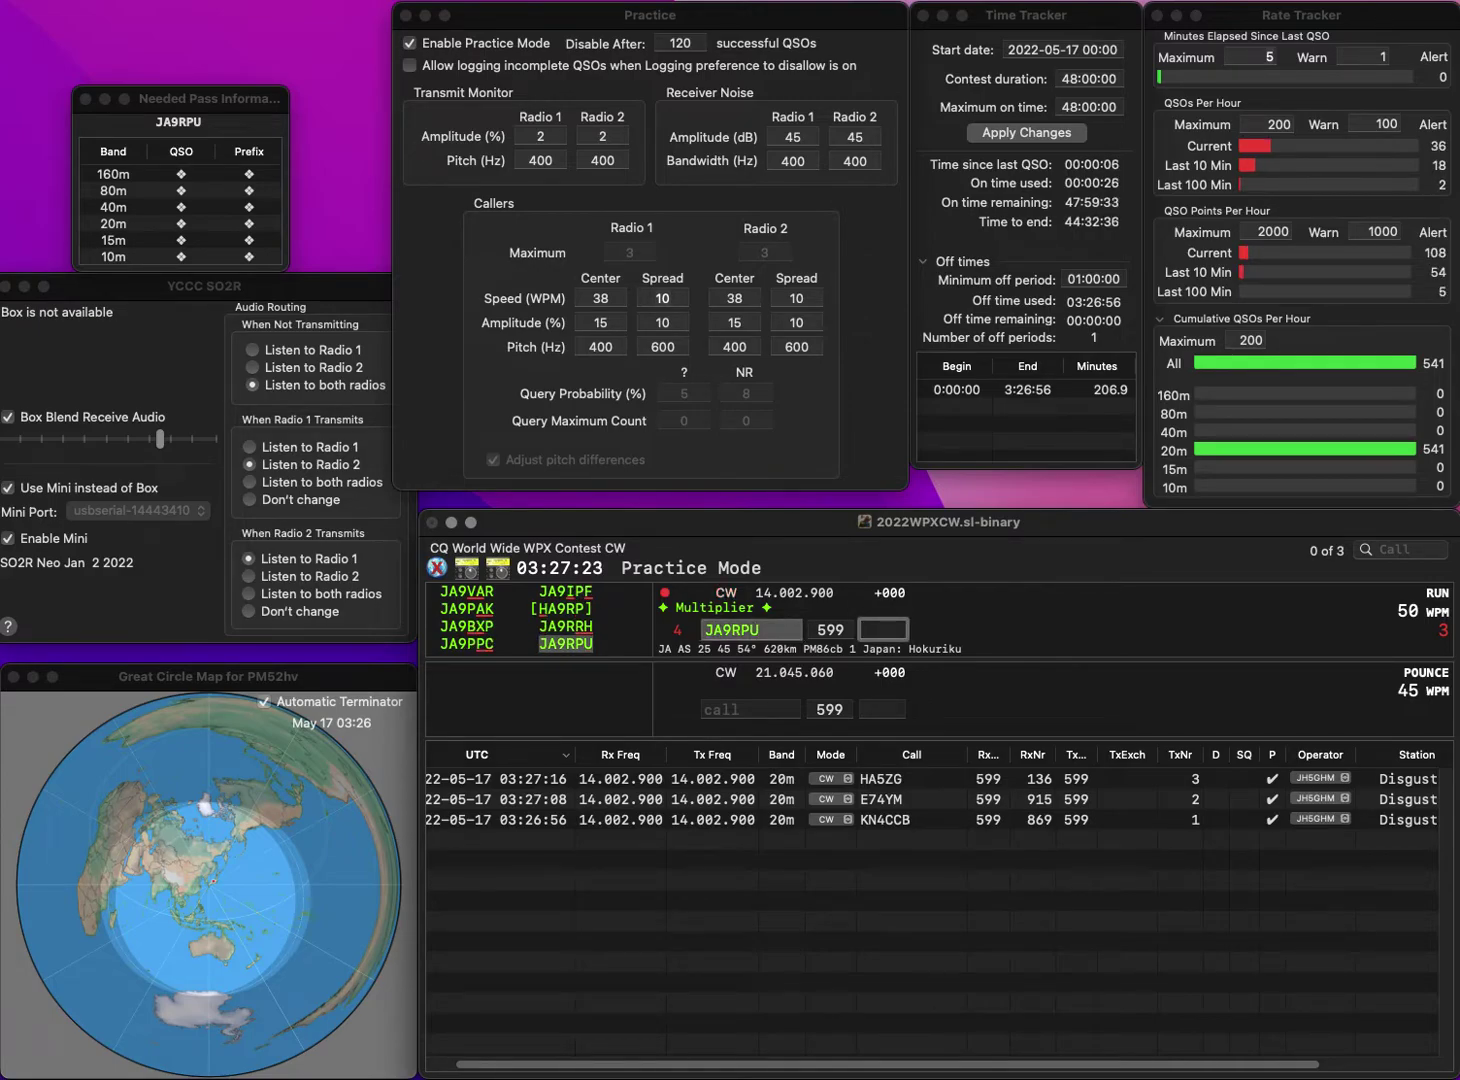
text(972)
key(Return)
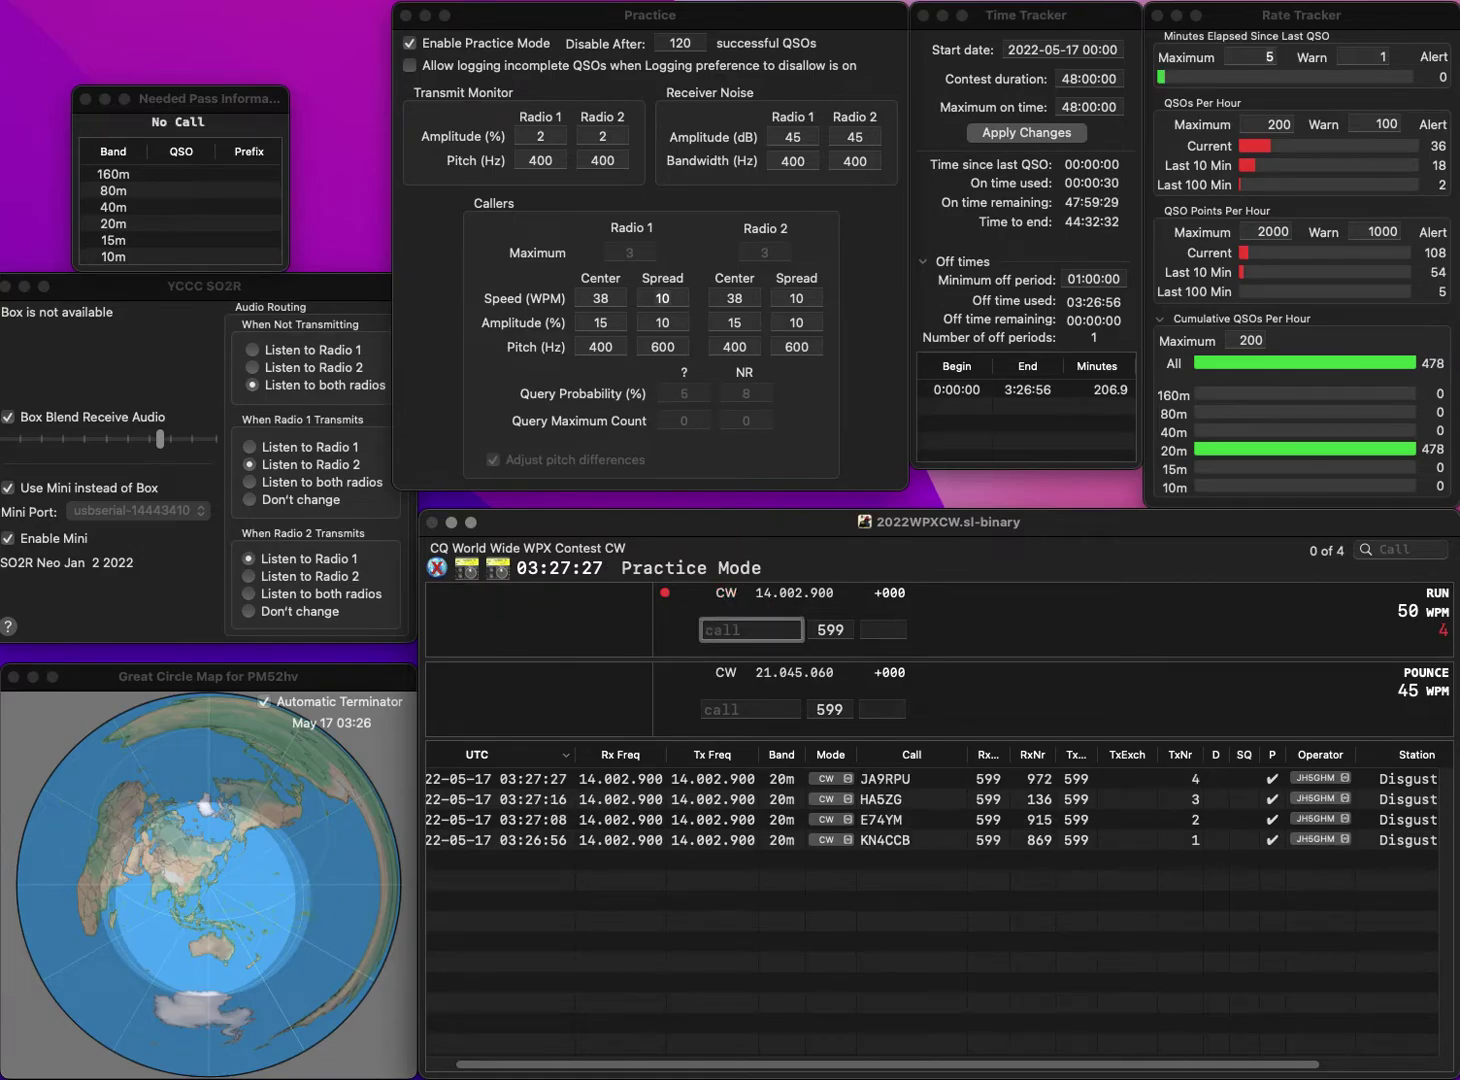
- Enter the caller on the 14 MHz run radio, correct the call sign to 2E1FUE, and log it with received number 229
text(ONEF)
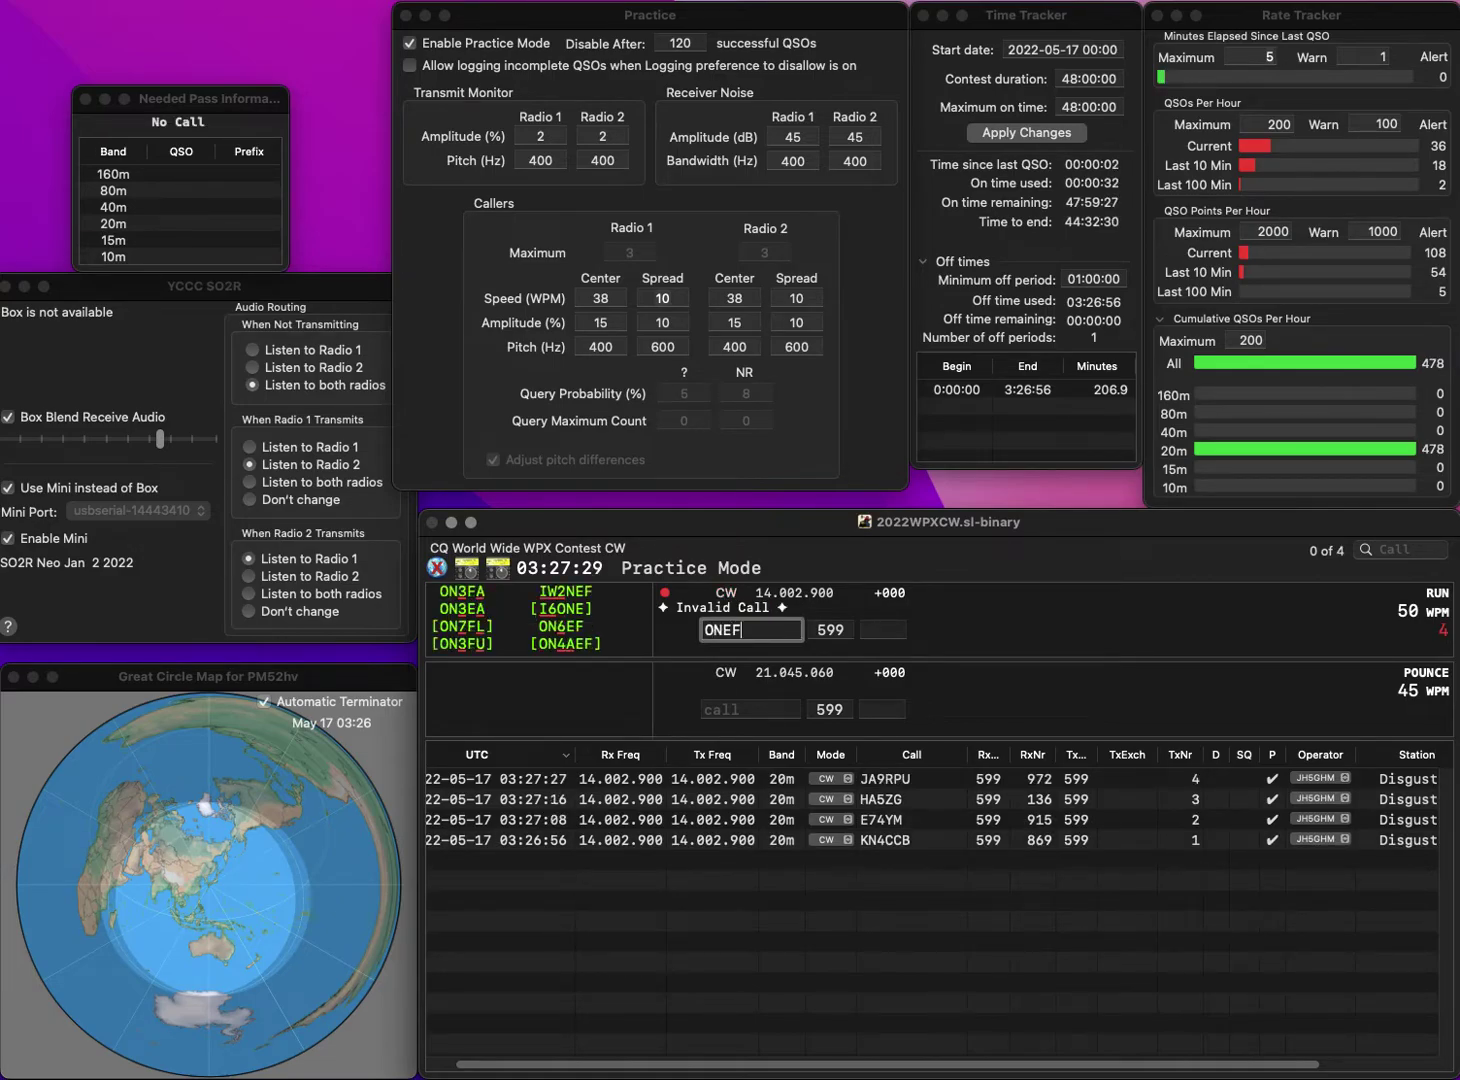
text(UE)
key(Left)
key(Left)
key(Left)
key(Left)
key(BackSpace)
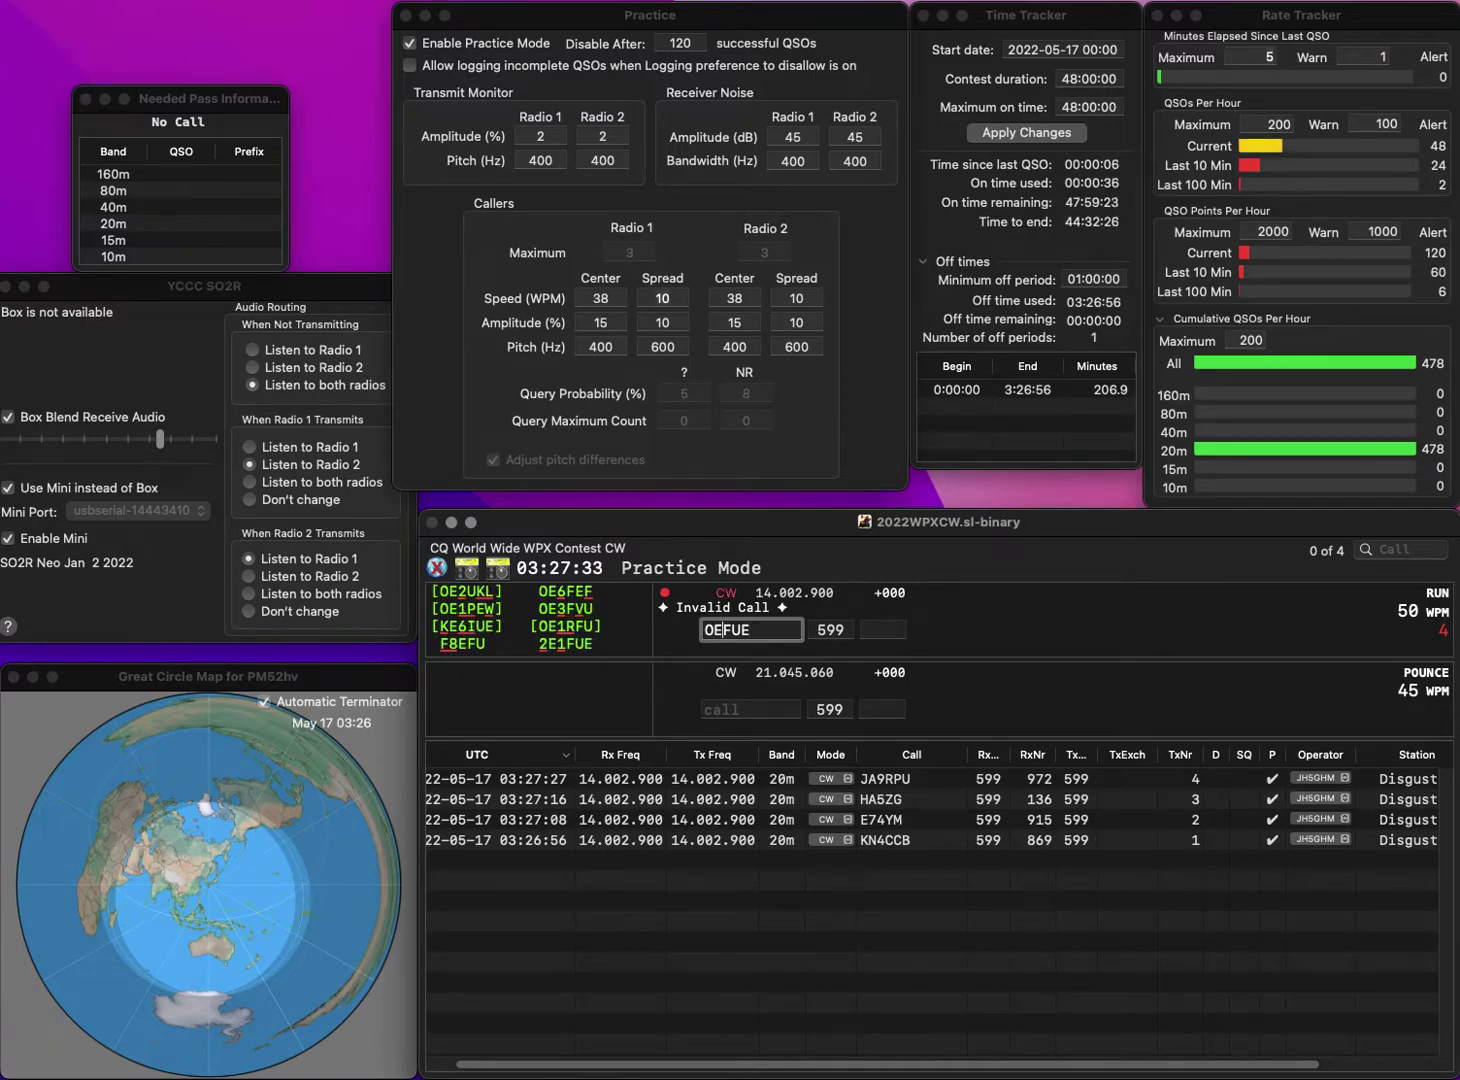
key(BackSpace)
text(2)
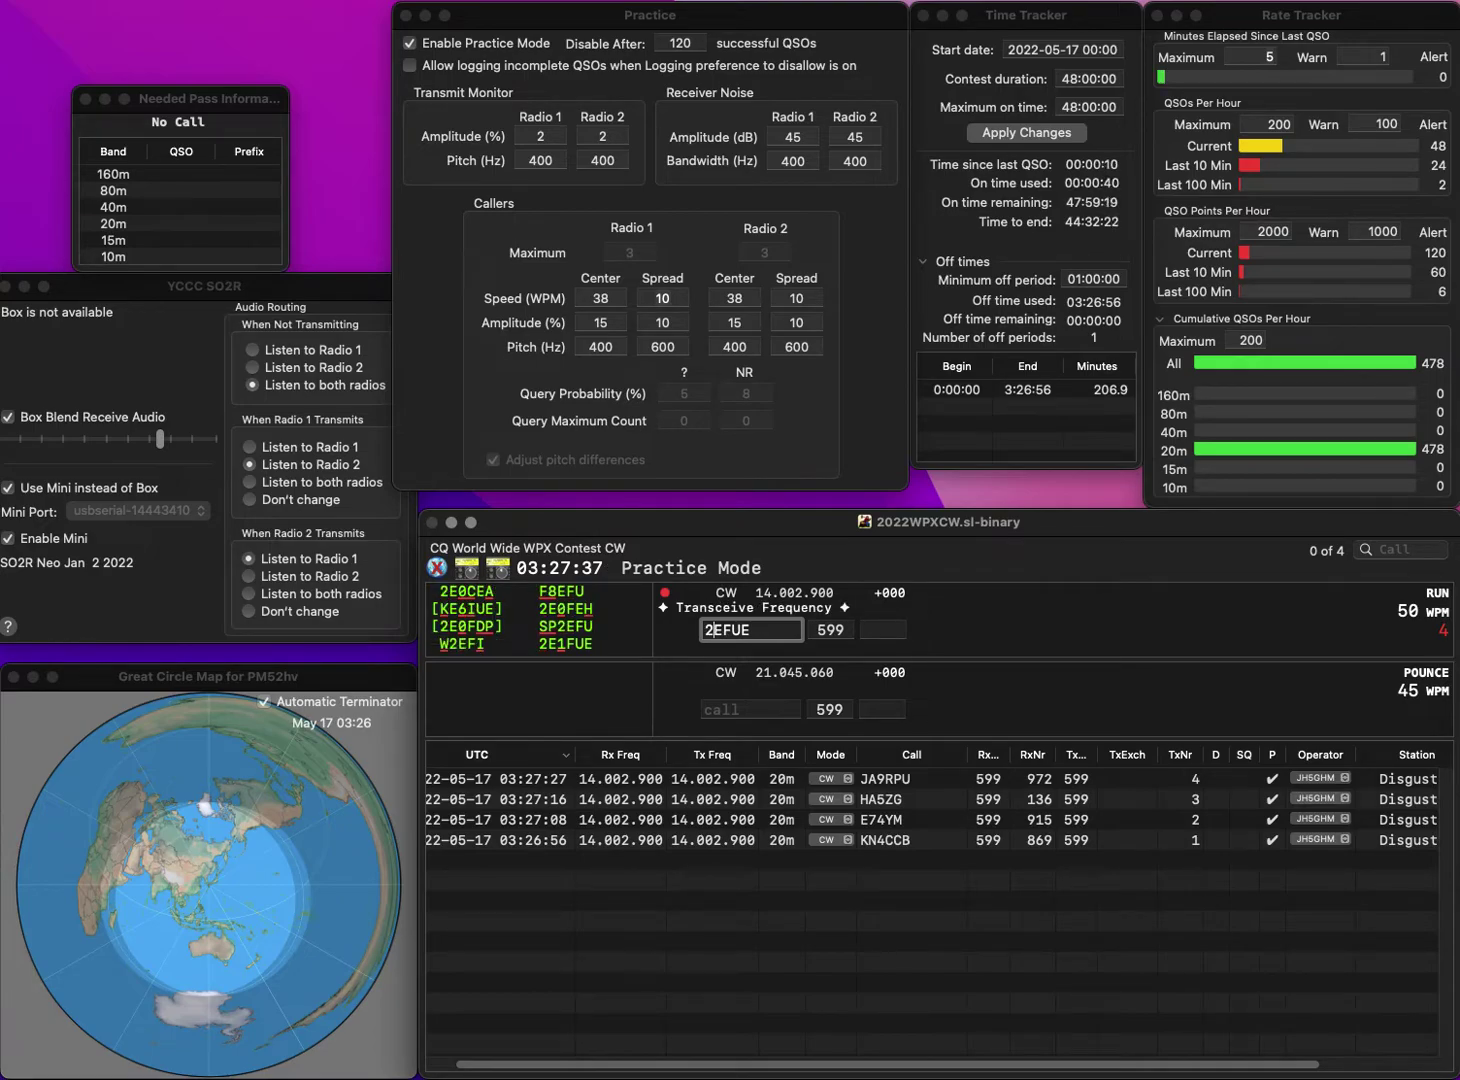
key(Right)
text(1)
key(Tab)
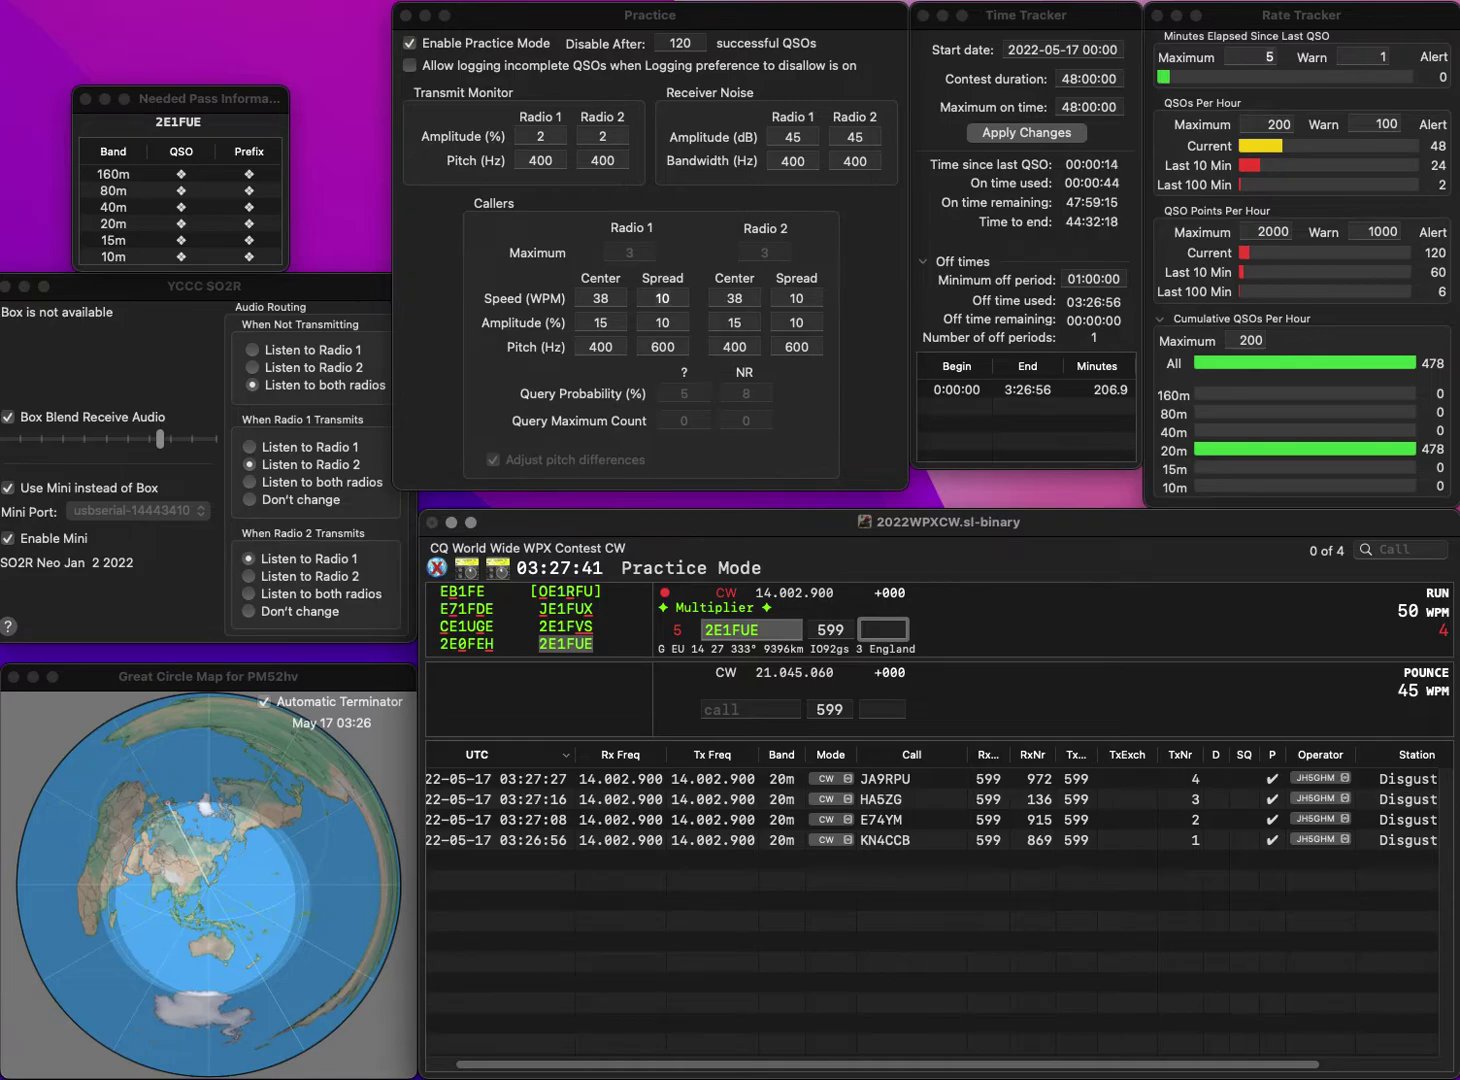
text(229)
key(Return)
text(DL5RMH)
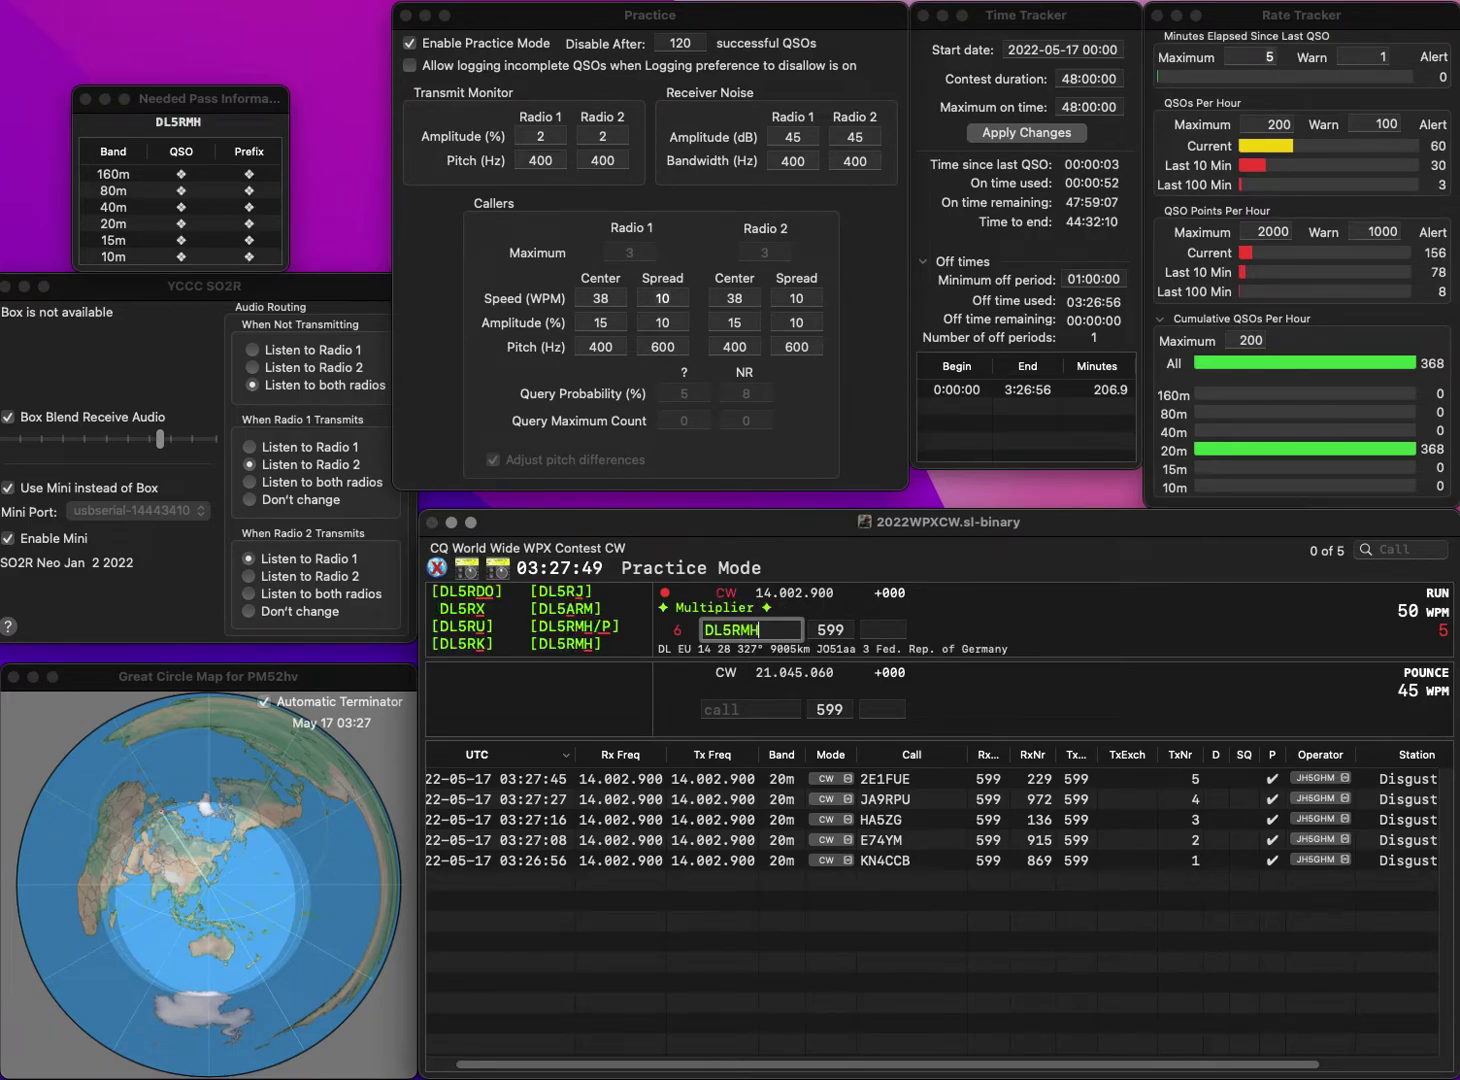
key(Return)
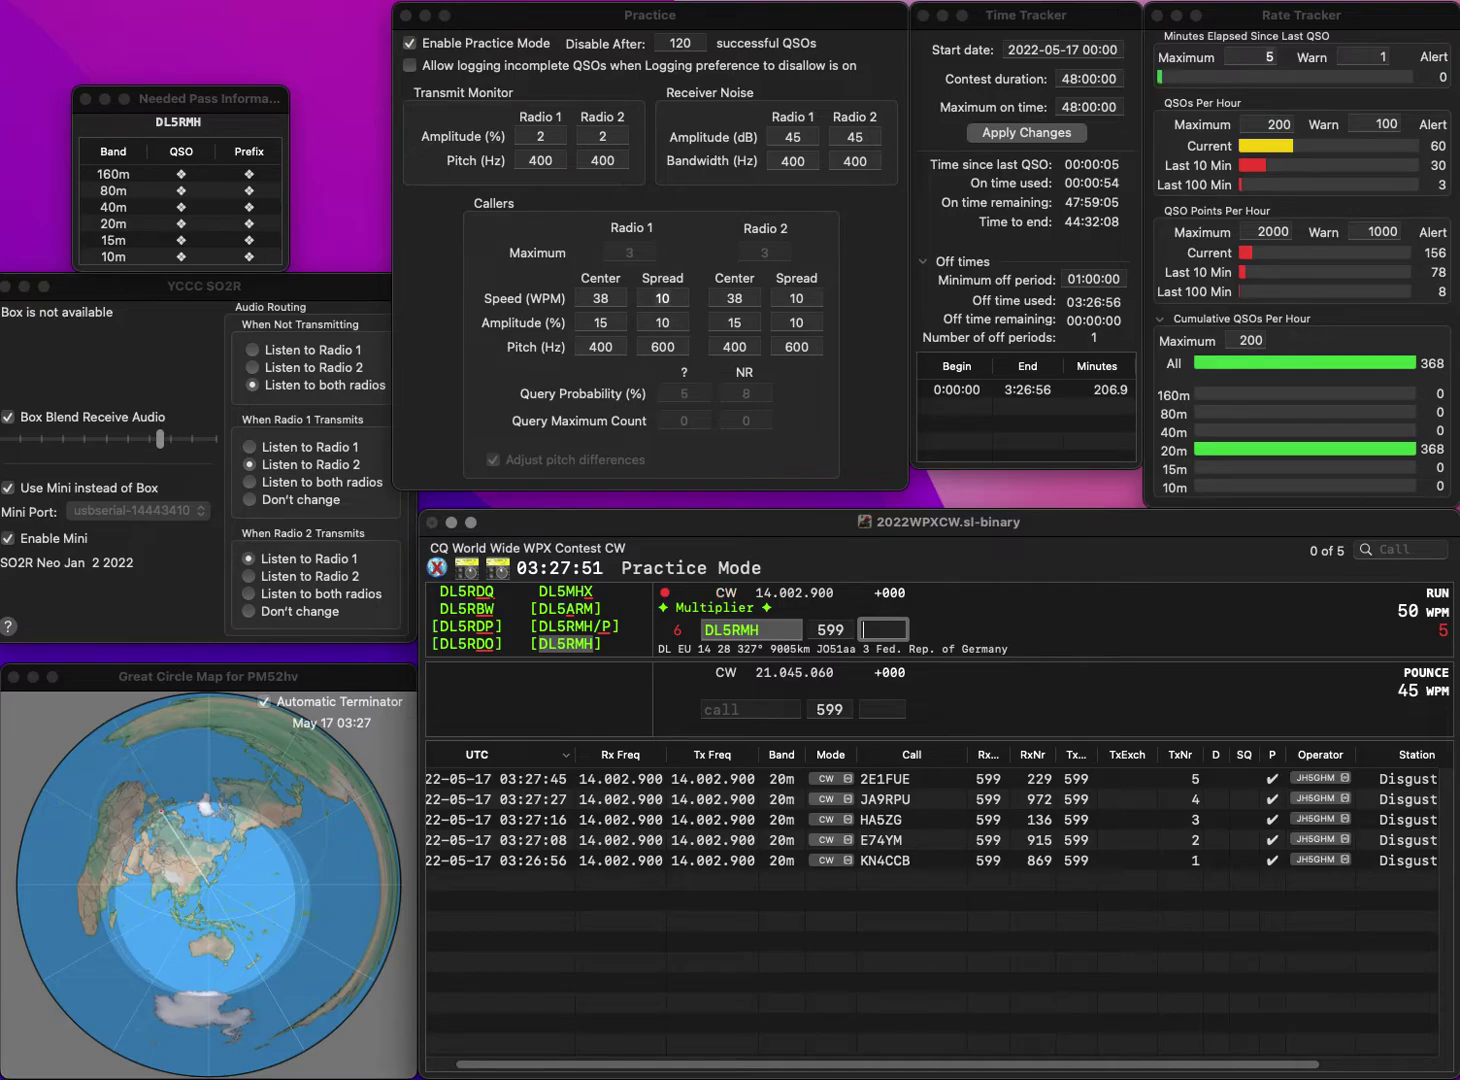
text(4)
key(Return)
text(K3EK)
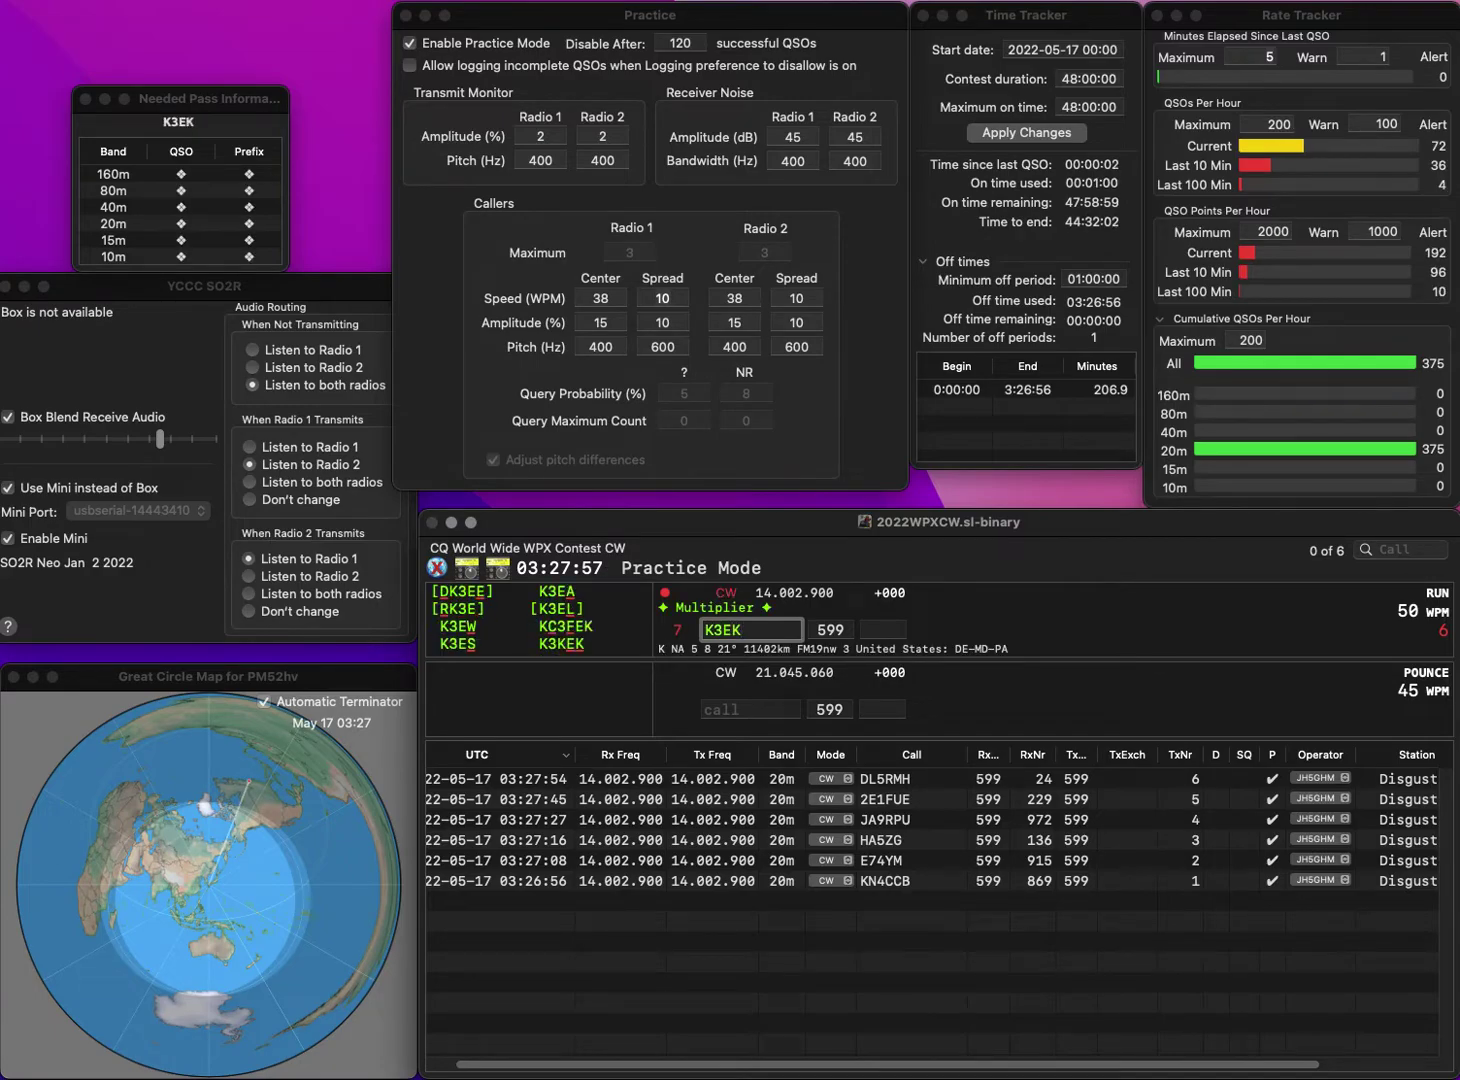
click(723, 630)
key(BackSpace)
text(2)
key(Return)
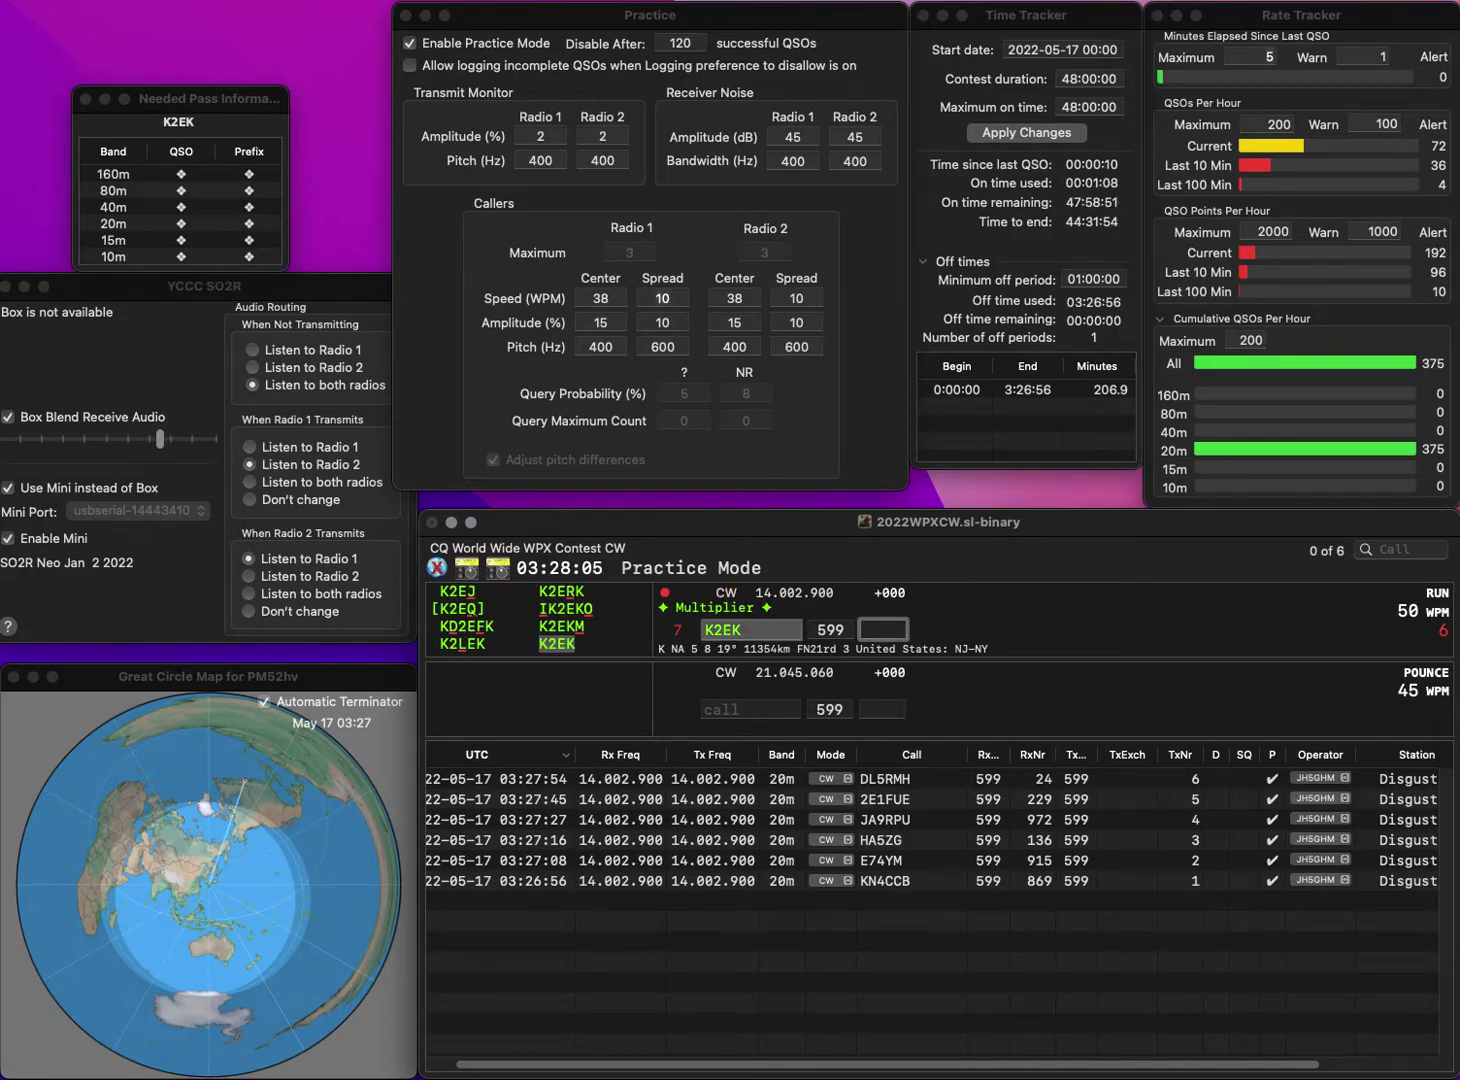
key(Return)
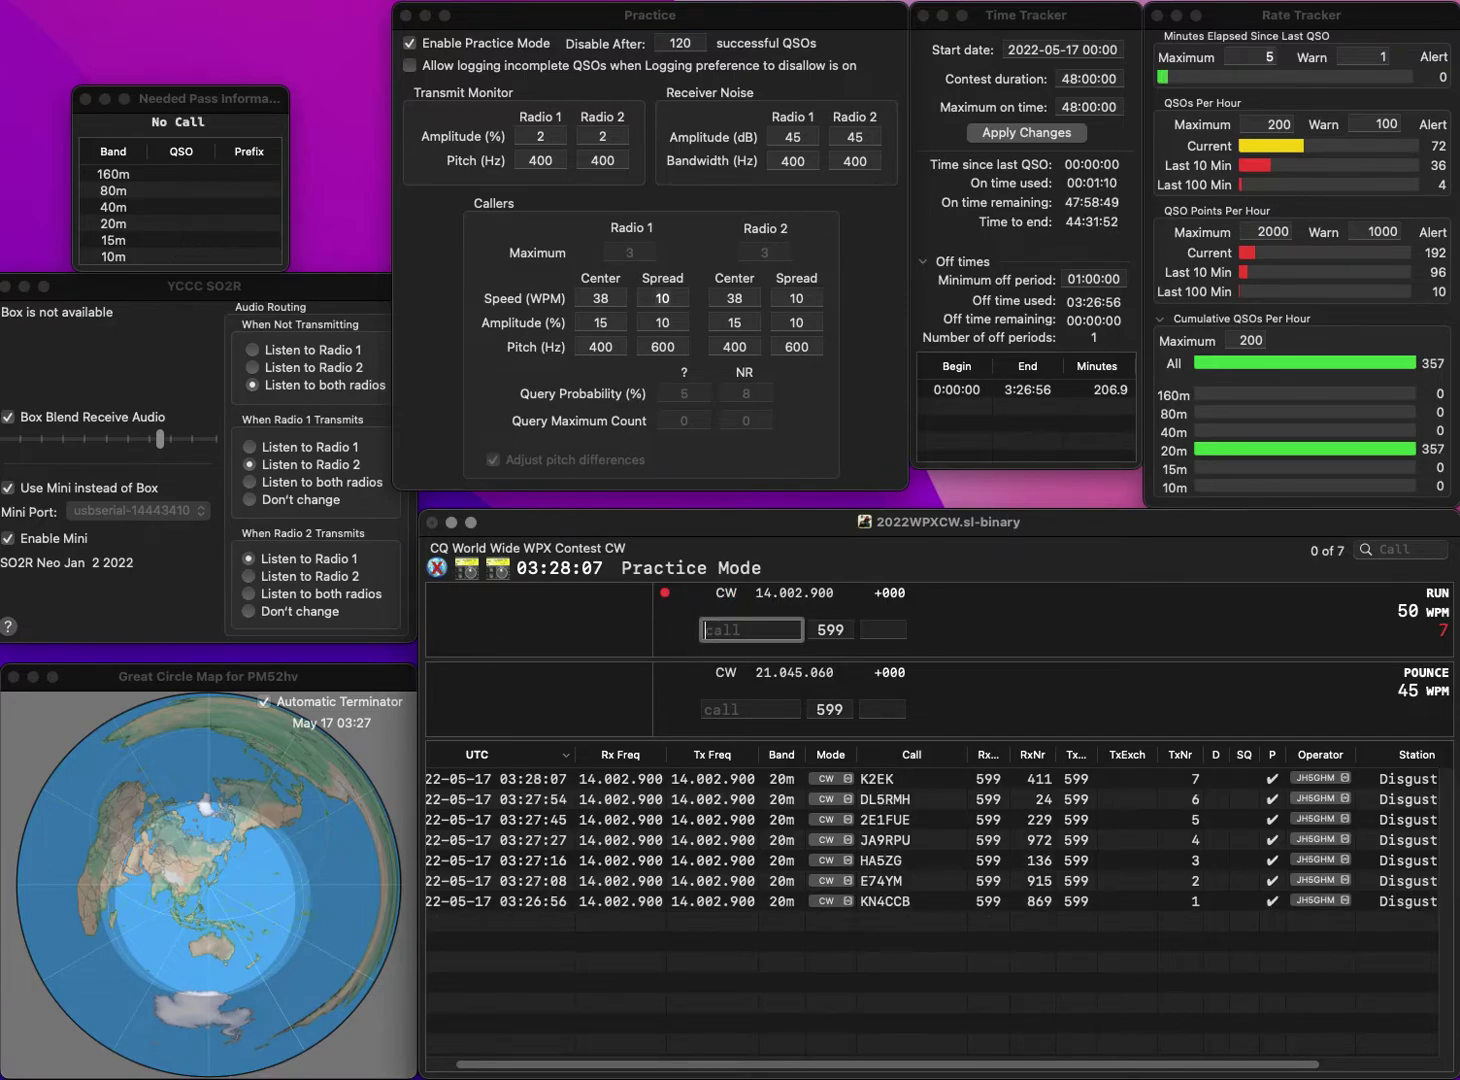
text(AA8)
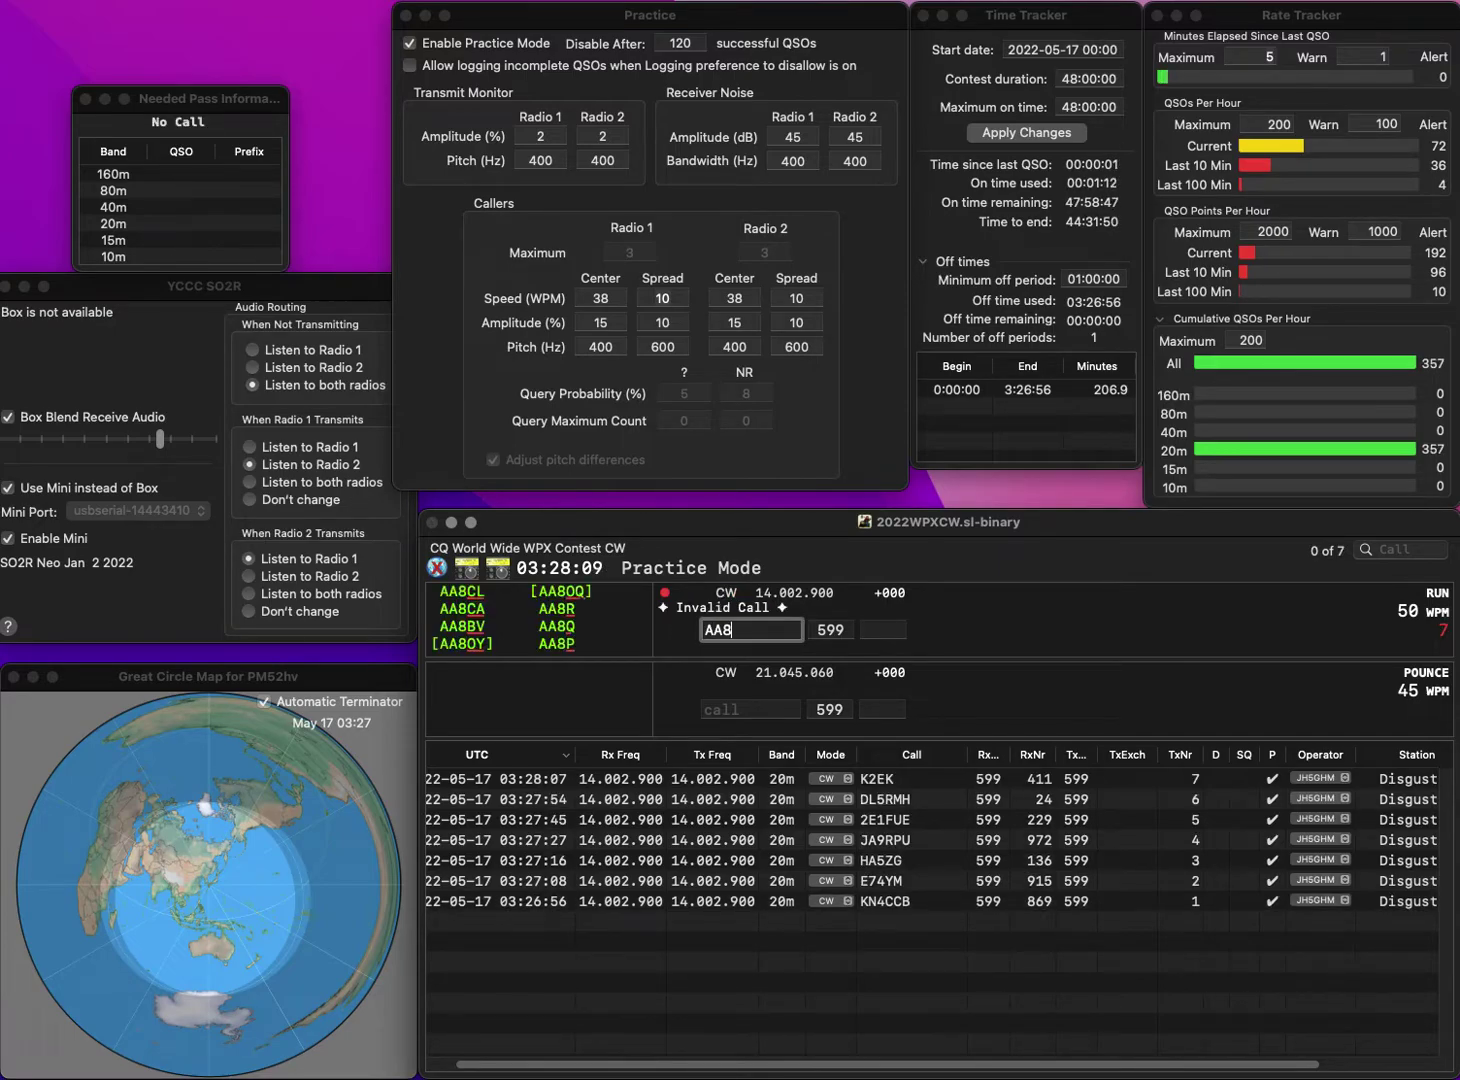
text(OY)
key(space)
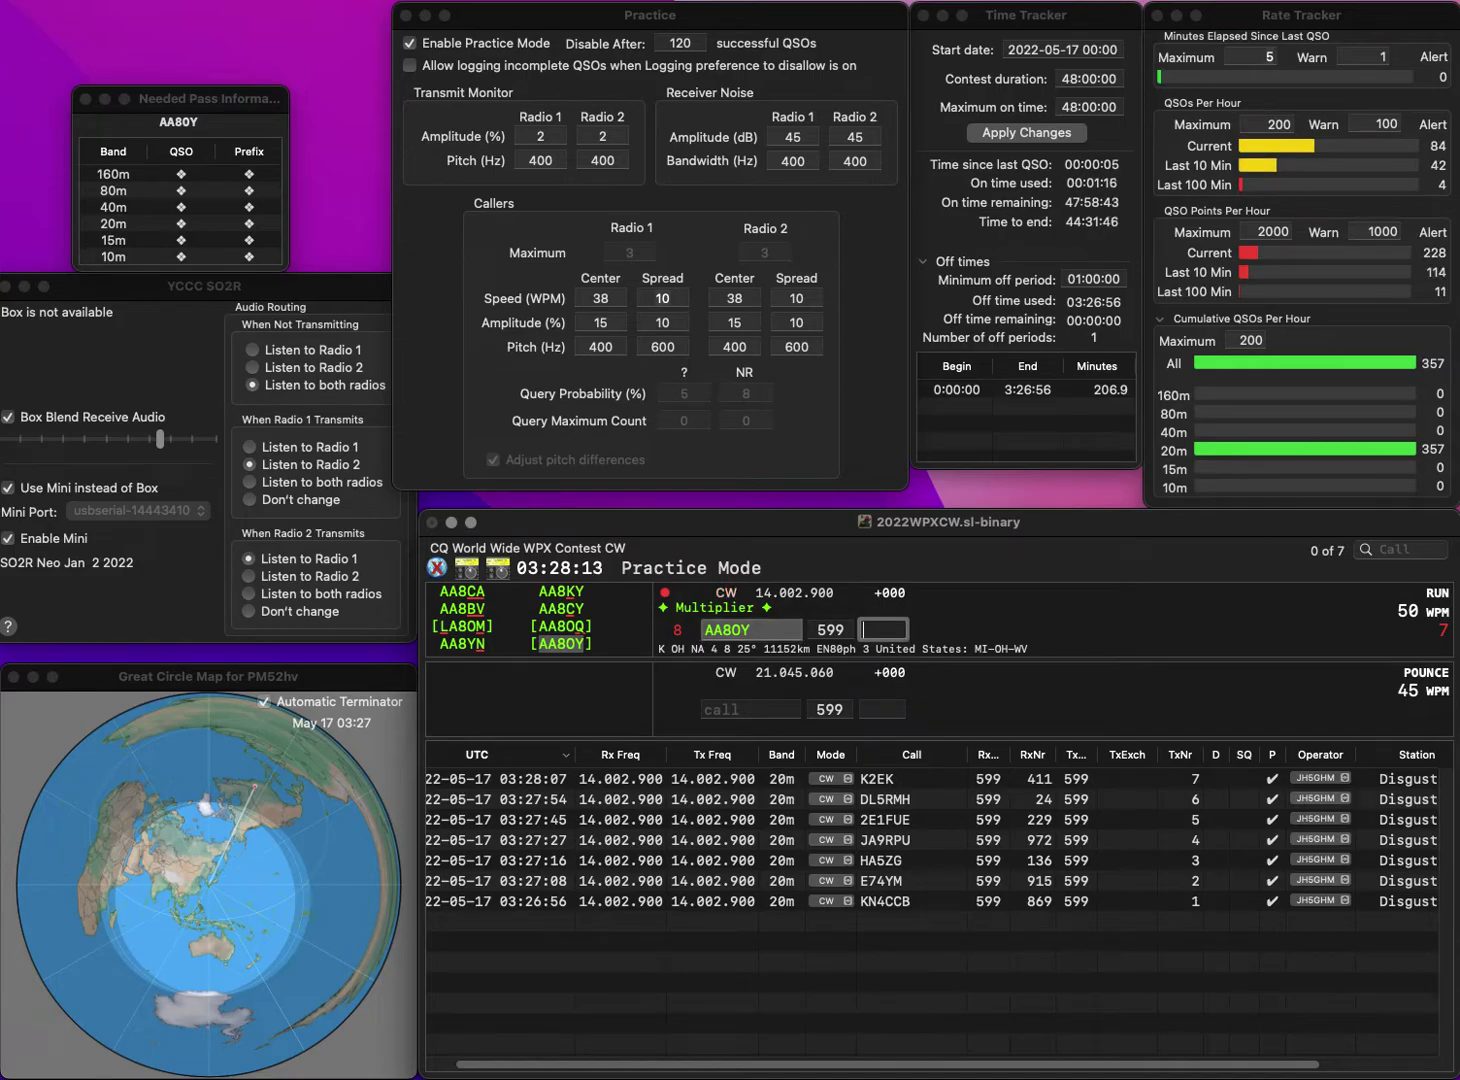
text(914)
key(Return)
- Log a contact with DL5D on the 14 MHz run radio with received number 303
text(DL5D)
key(Tab)
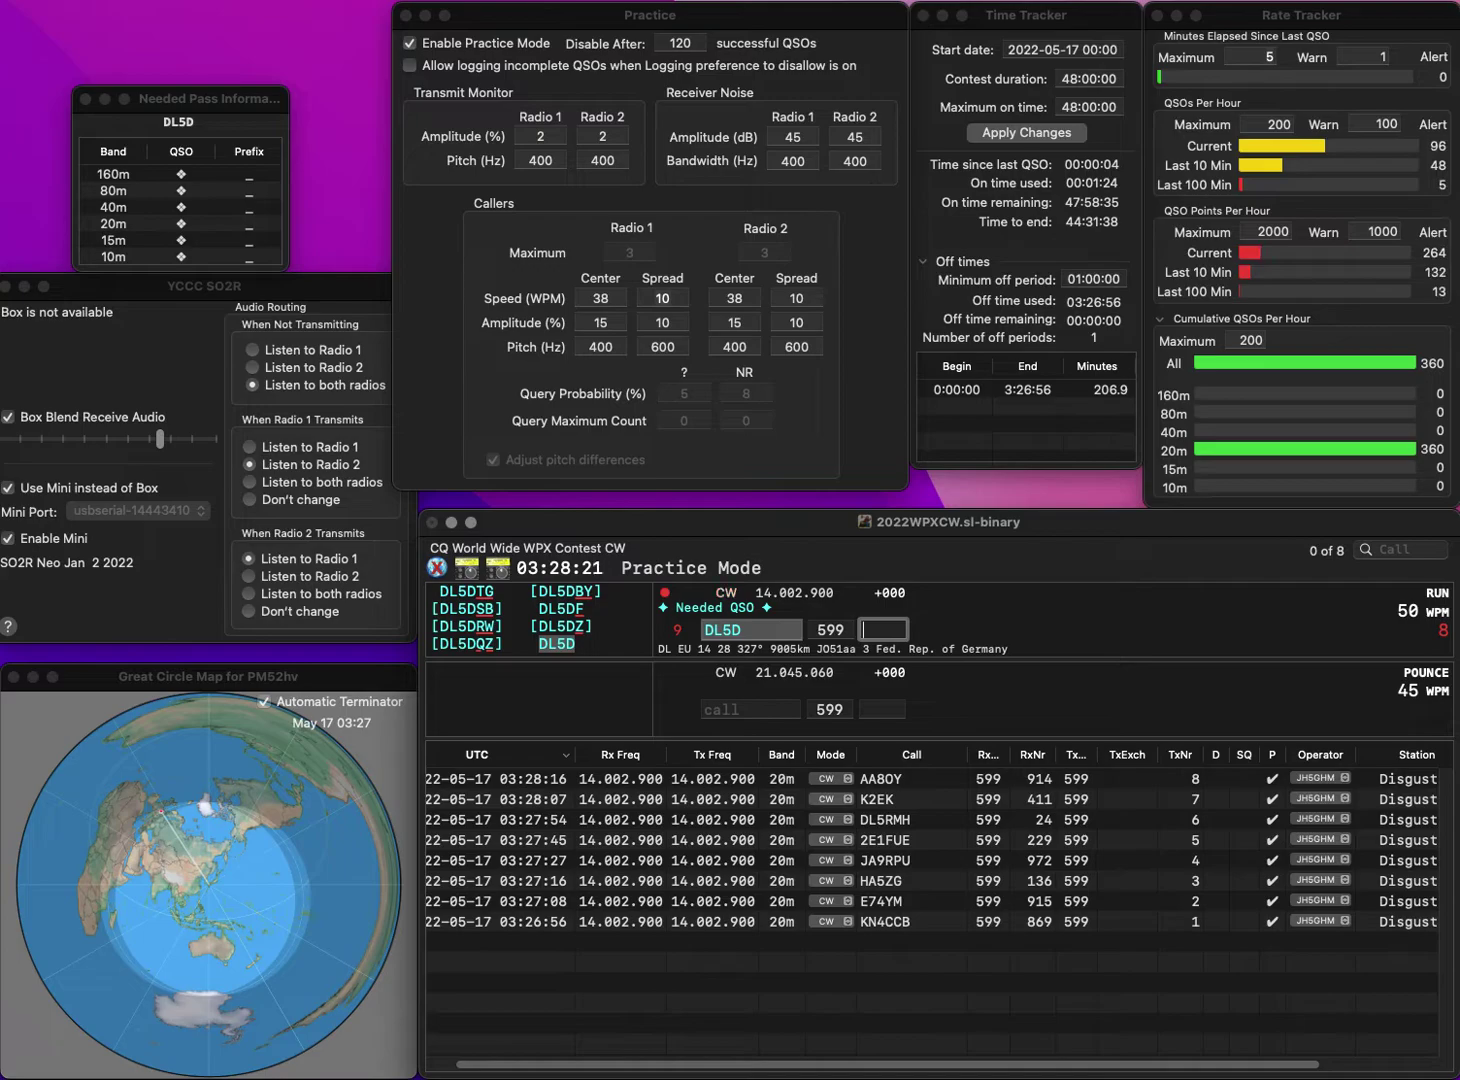
text(303)
key(Return)
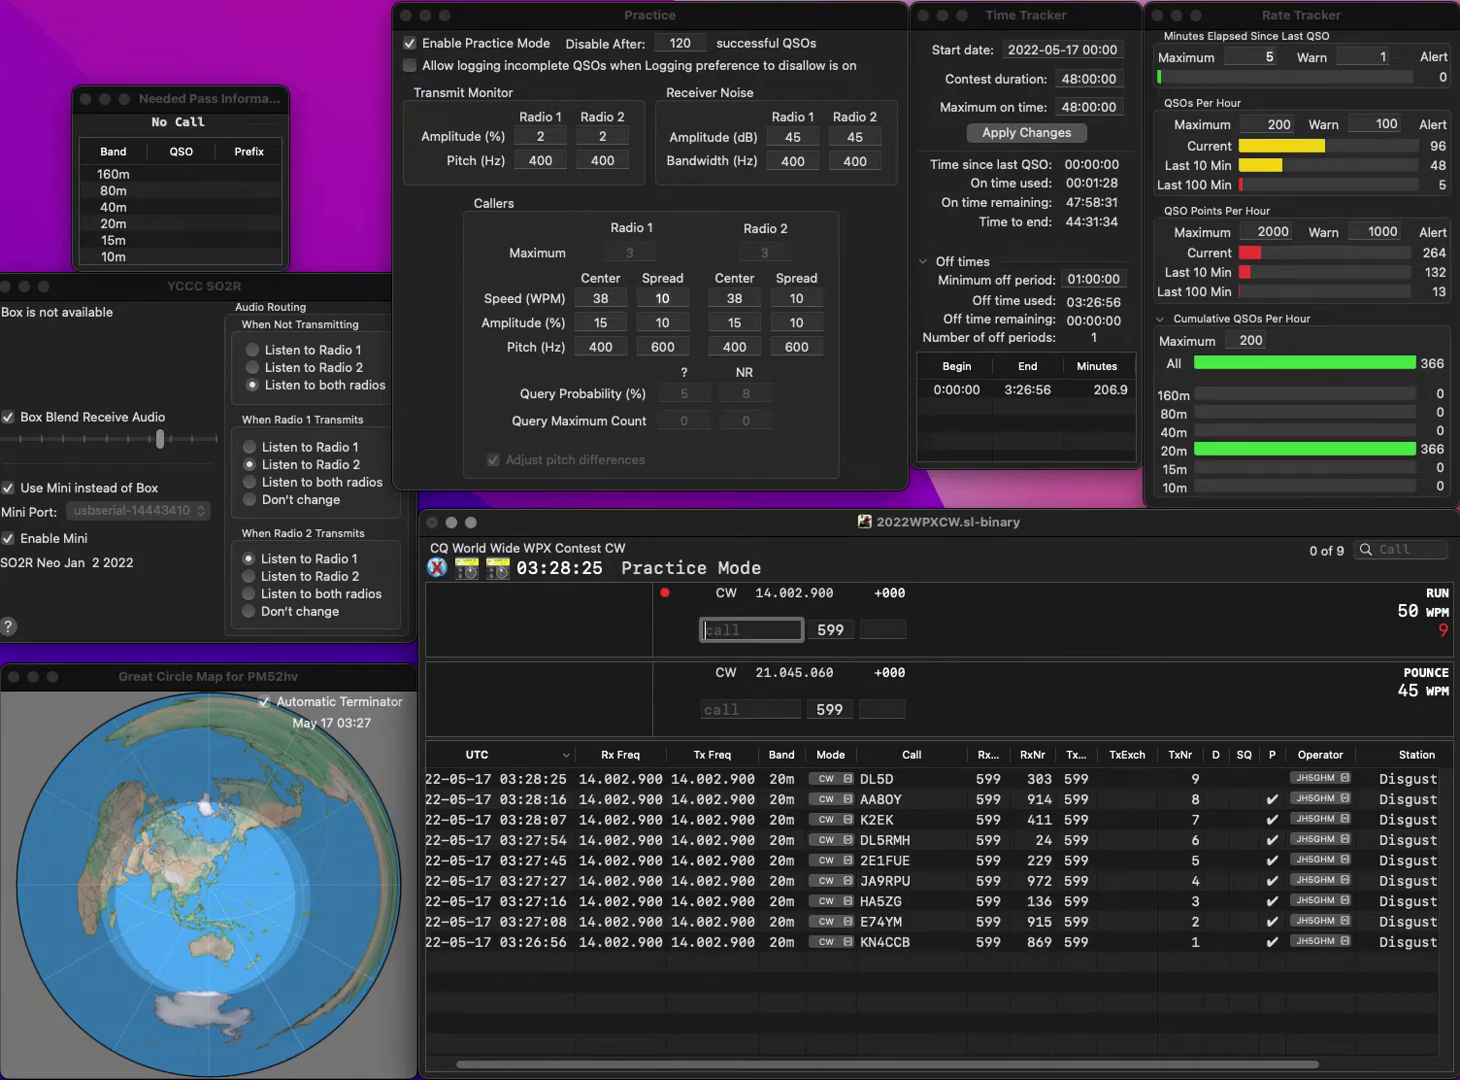
text(N3)
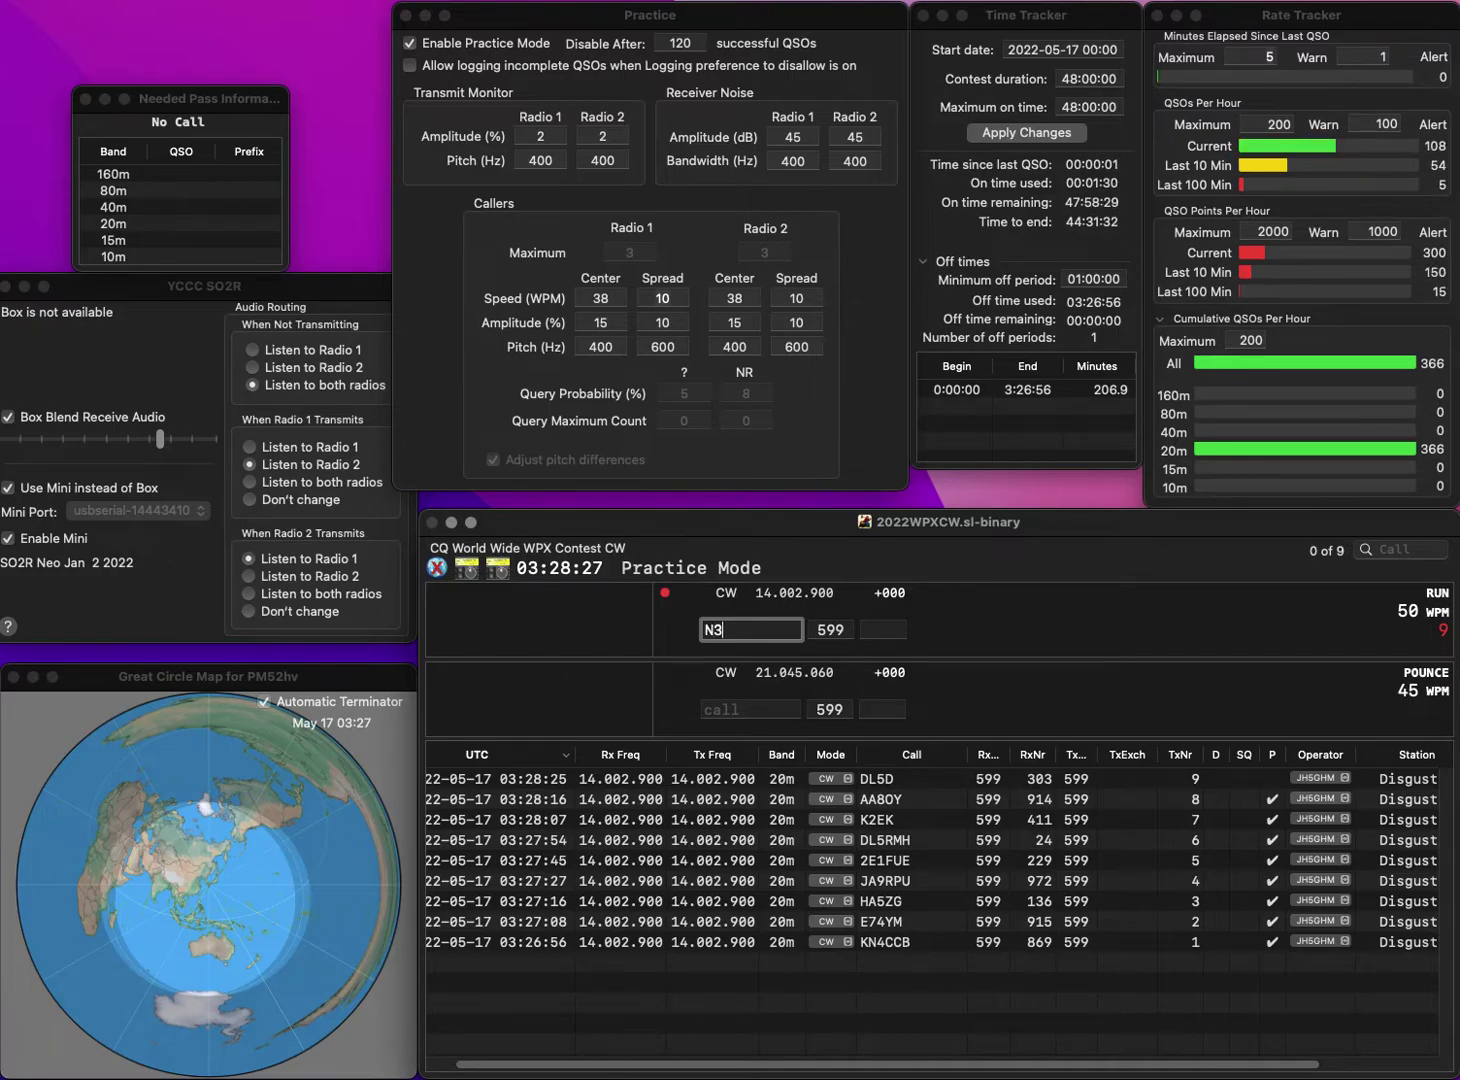
text(WZR)
click(884, 629)
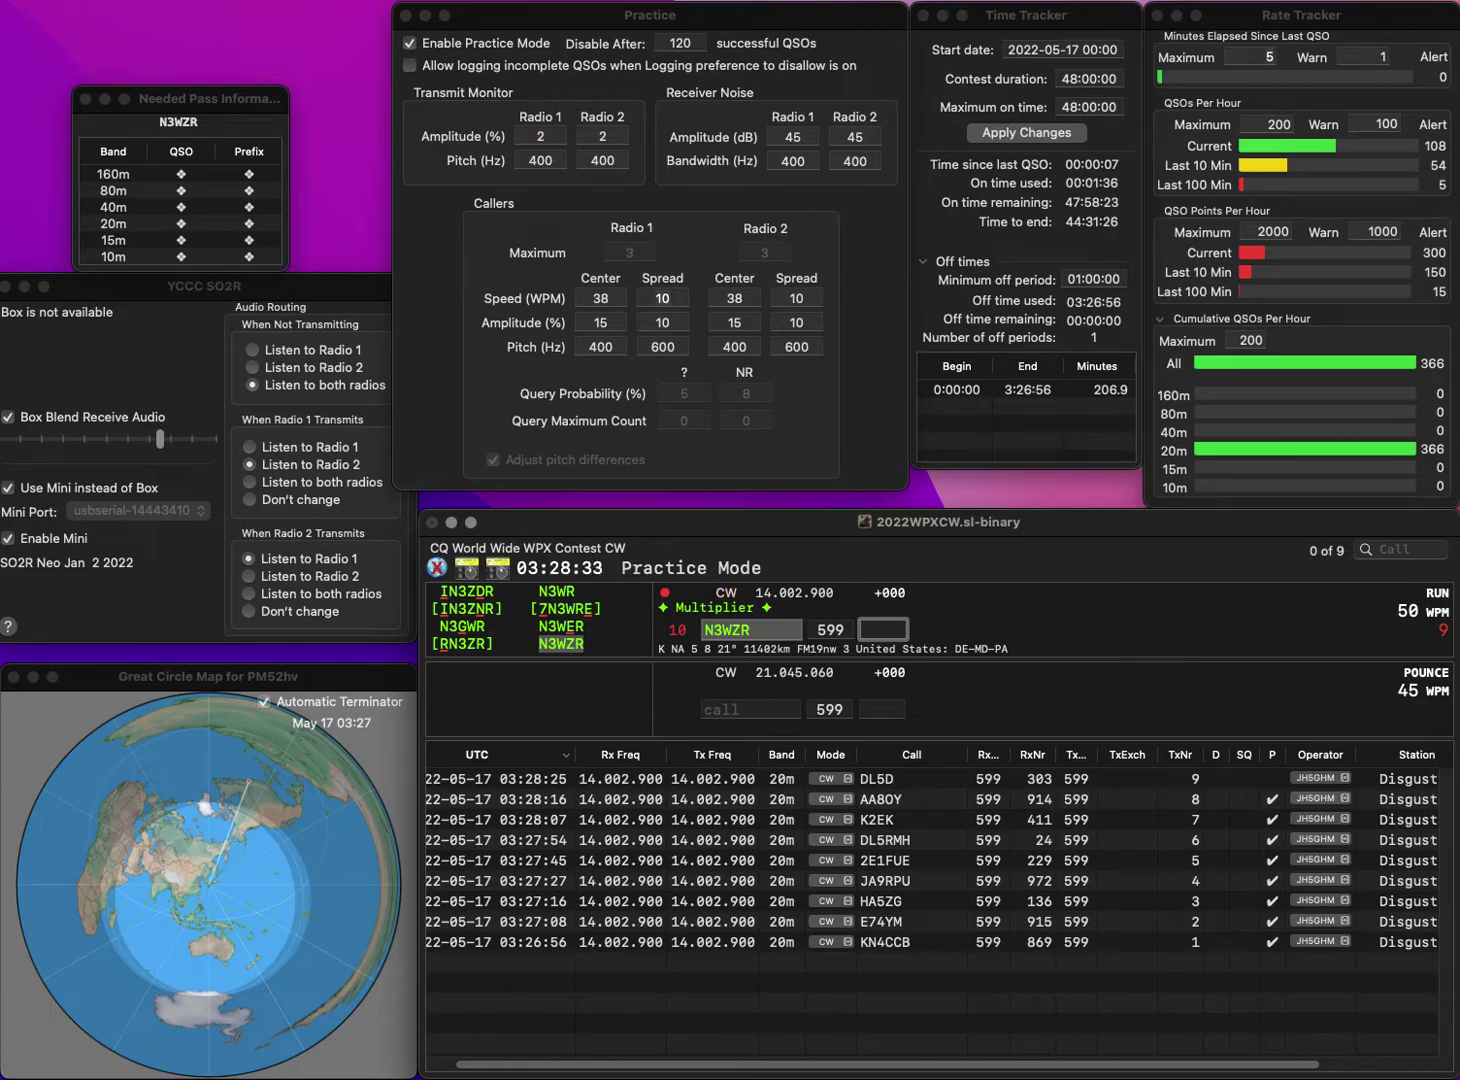
text(27)
key(Return)
text(D)
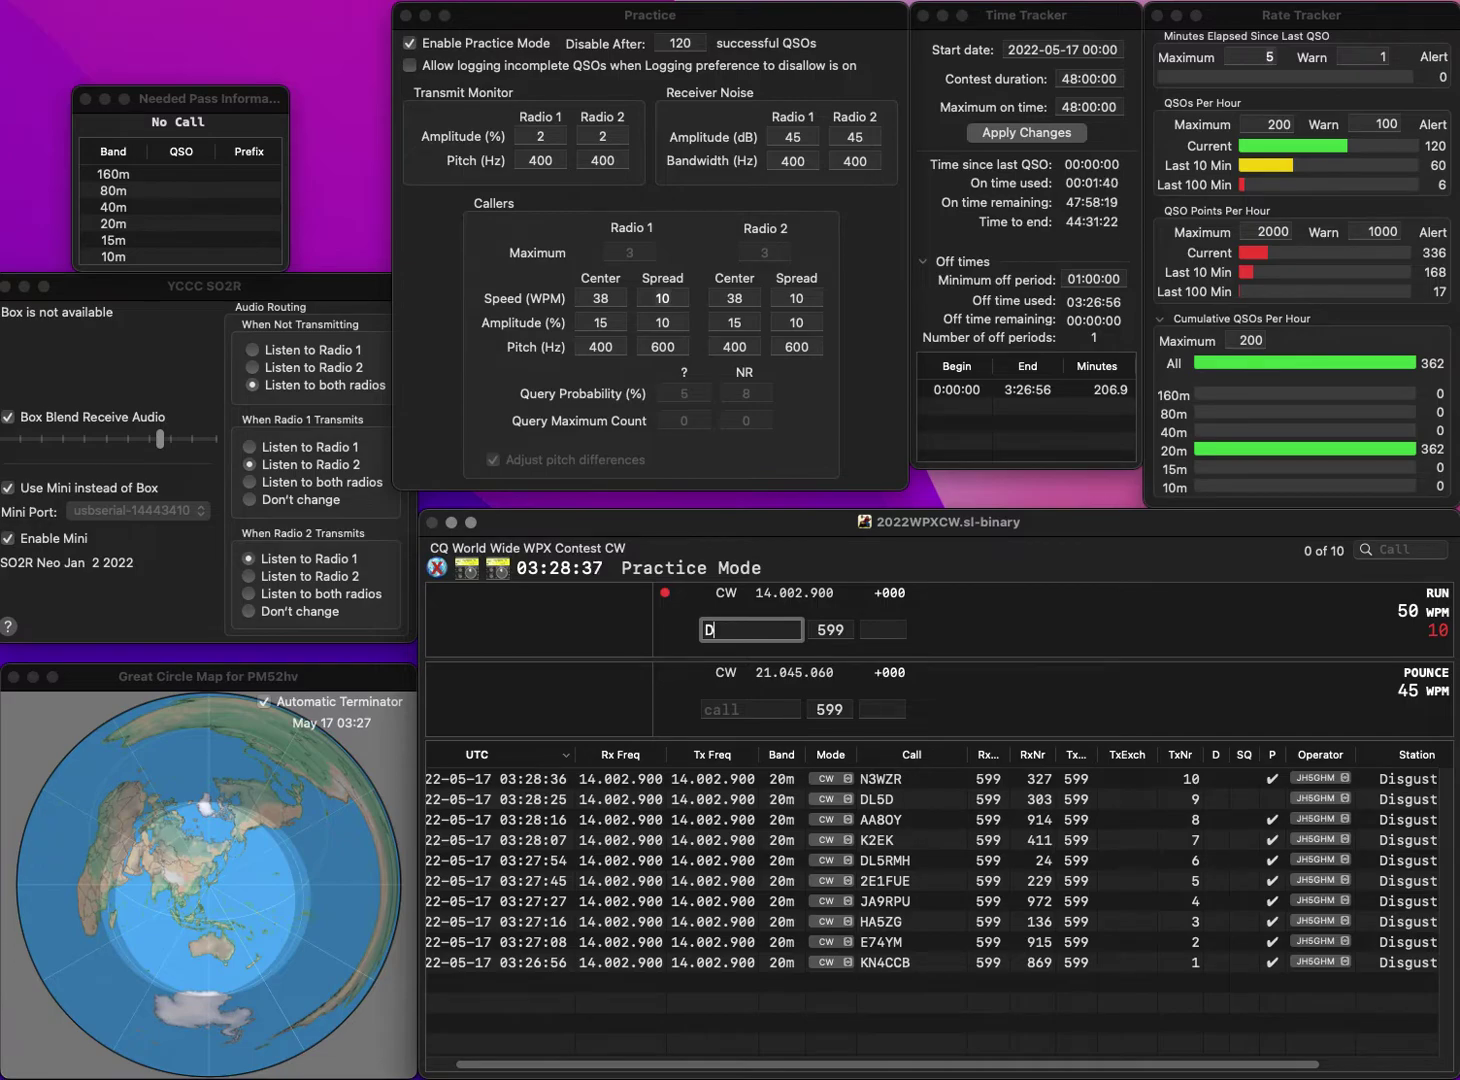
text(G6BAF/P)
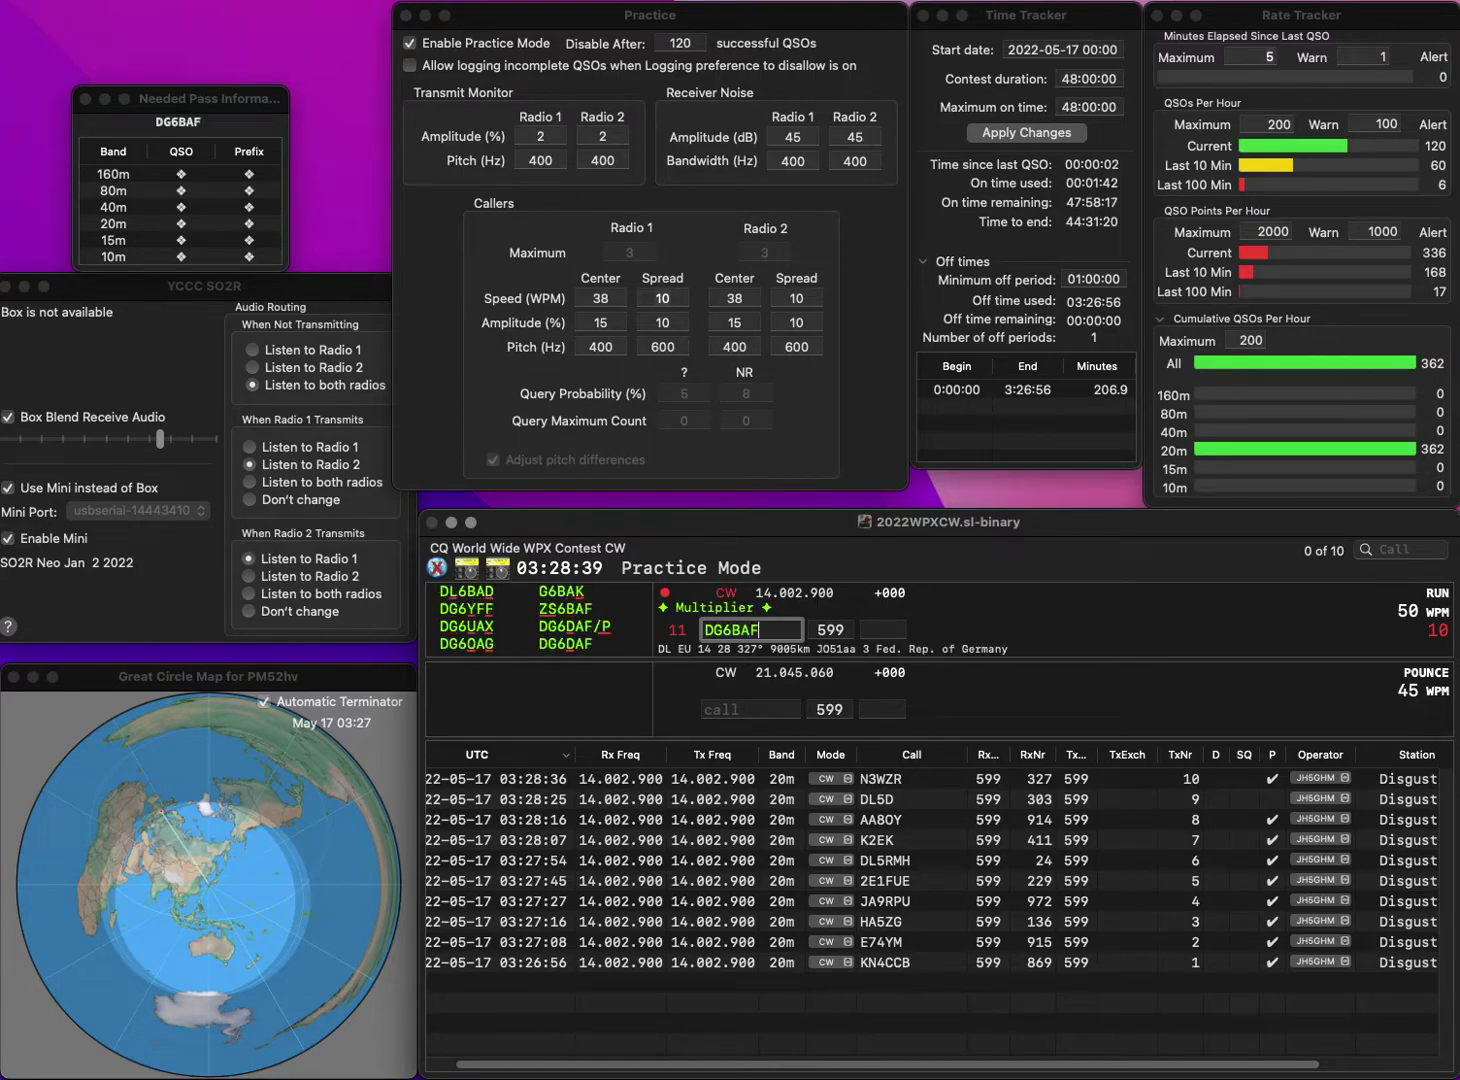
key(Left)
key(Left)
key(Left)
key(Left)
key(BackSpace)
text(D)
key(space)
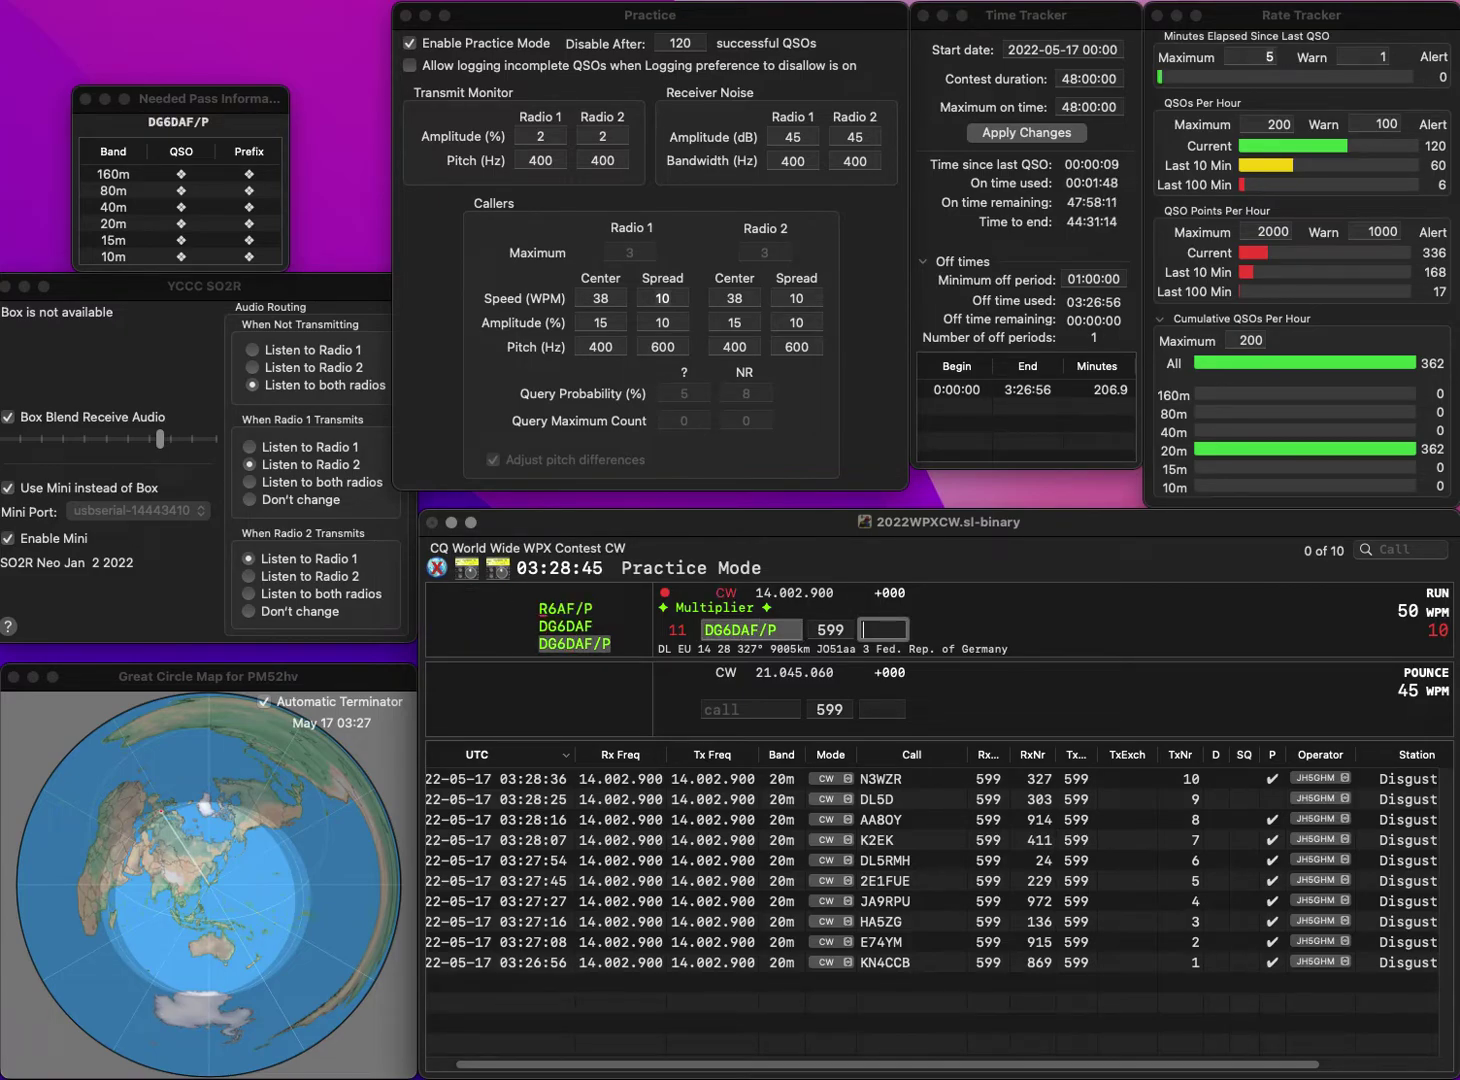
text(1)
text(66)
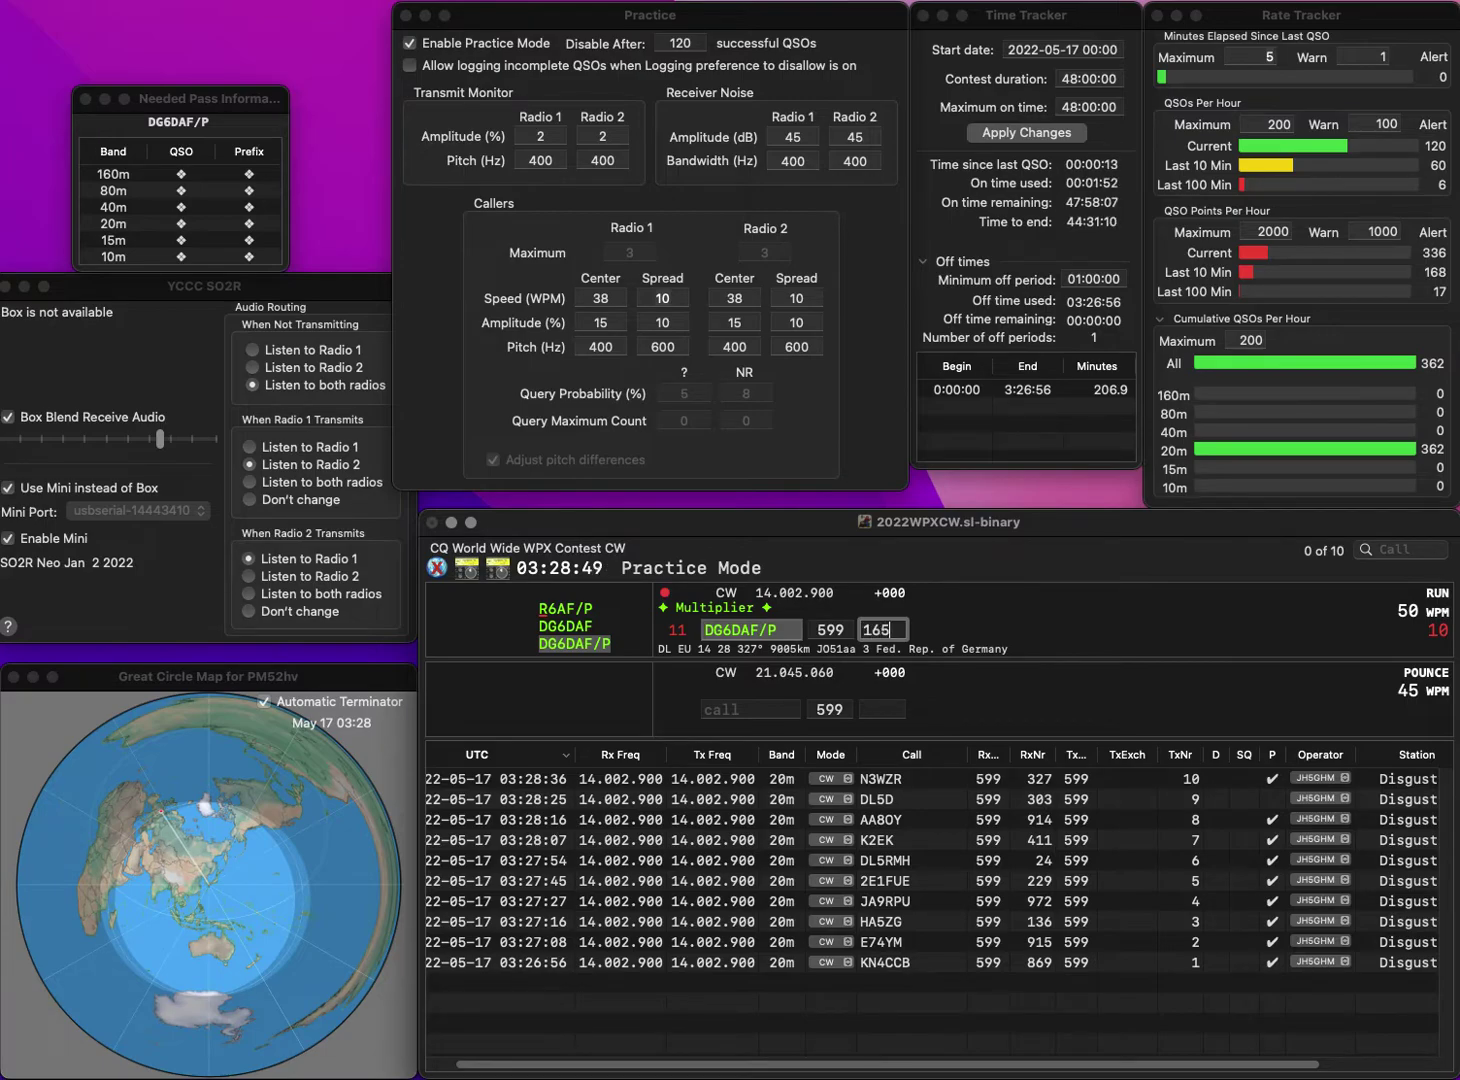
key(Return)
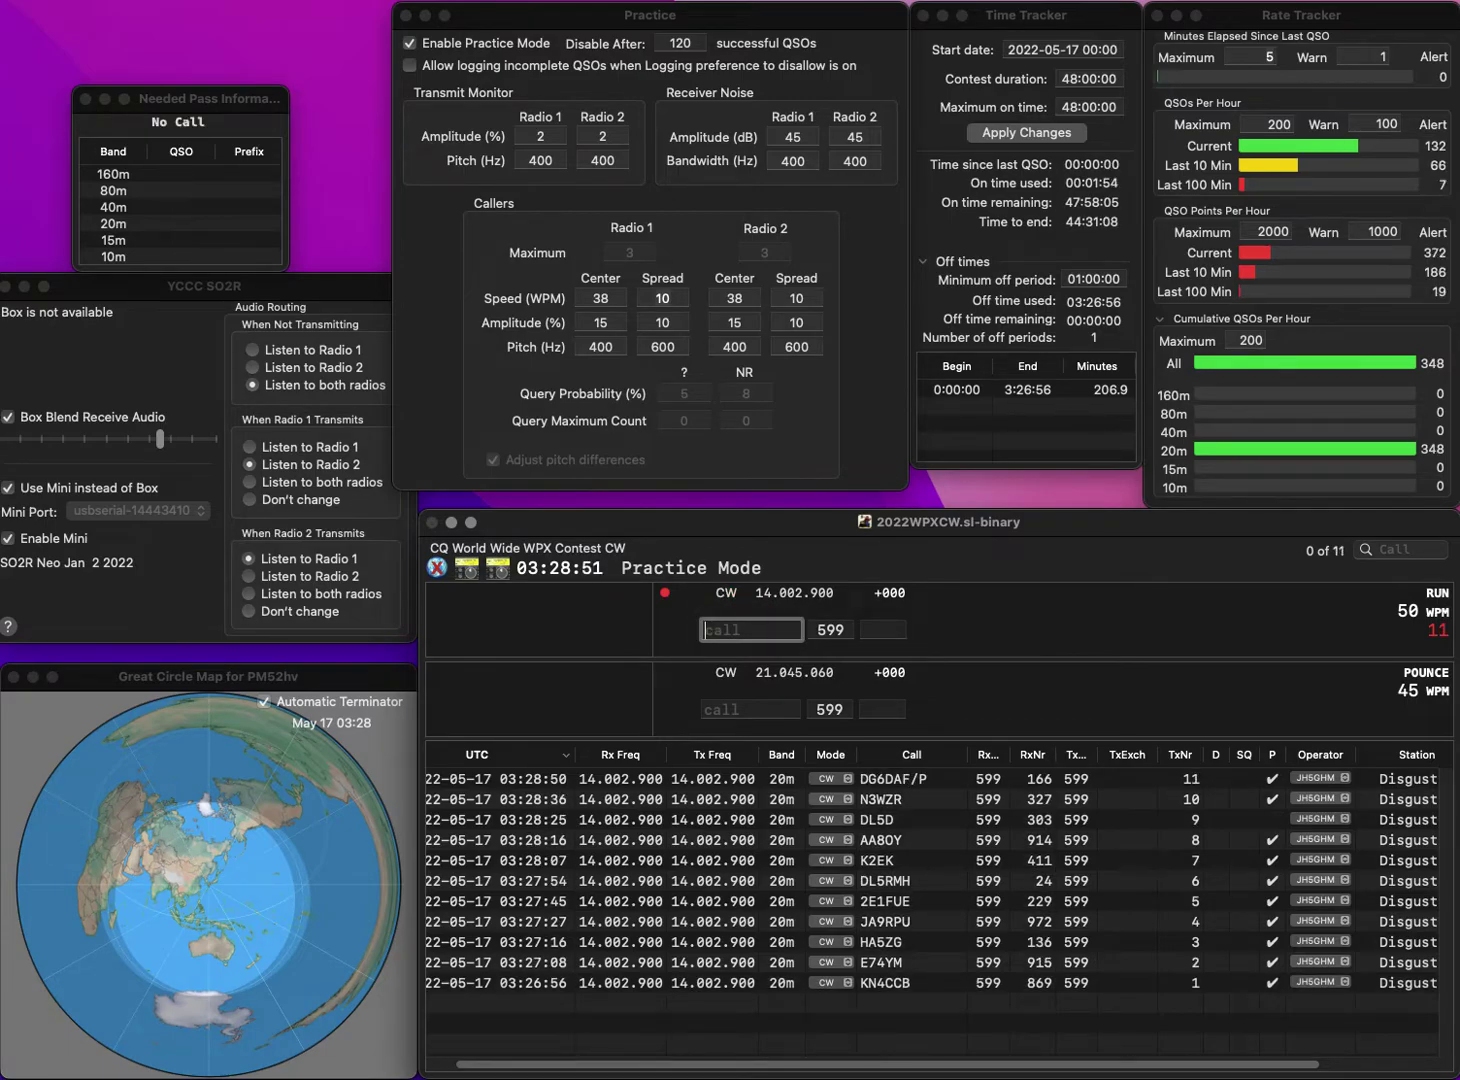
- Log a contact with K4LRG on the 14 MHz run radio with received number 665
text(K4LRG)
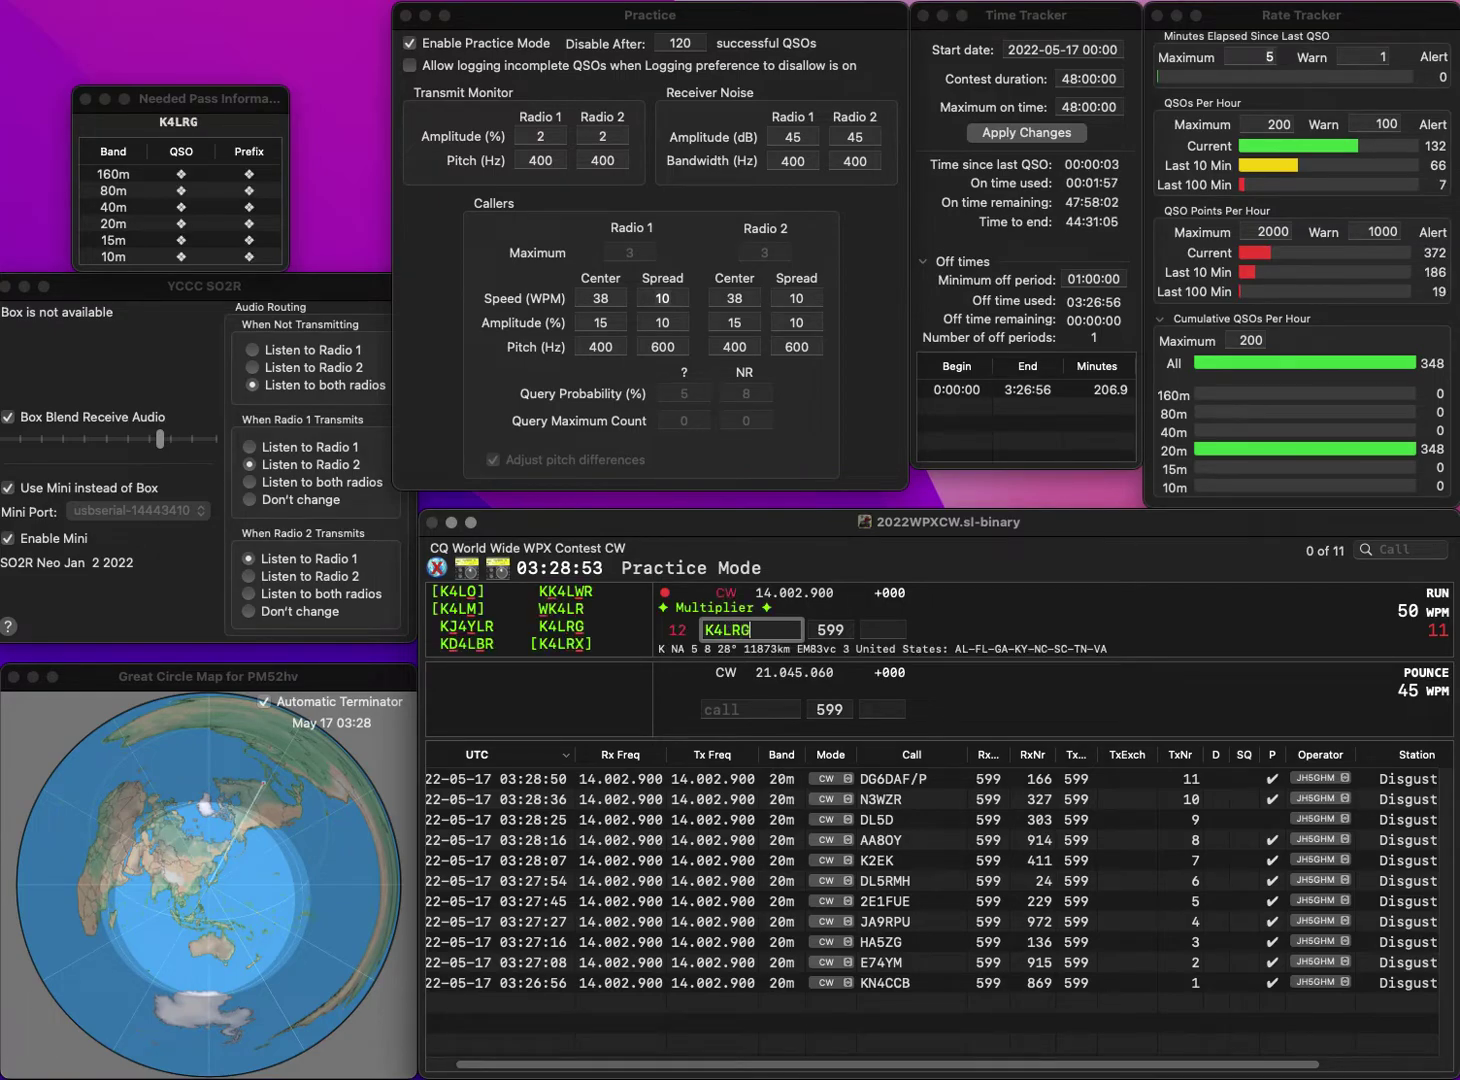
key(space)
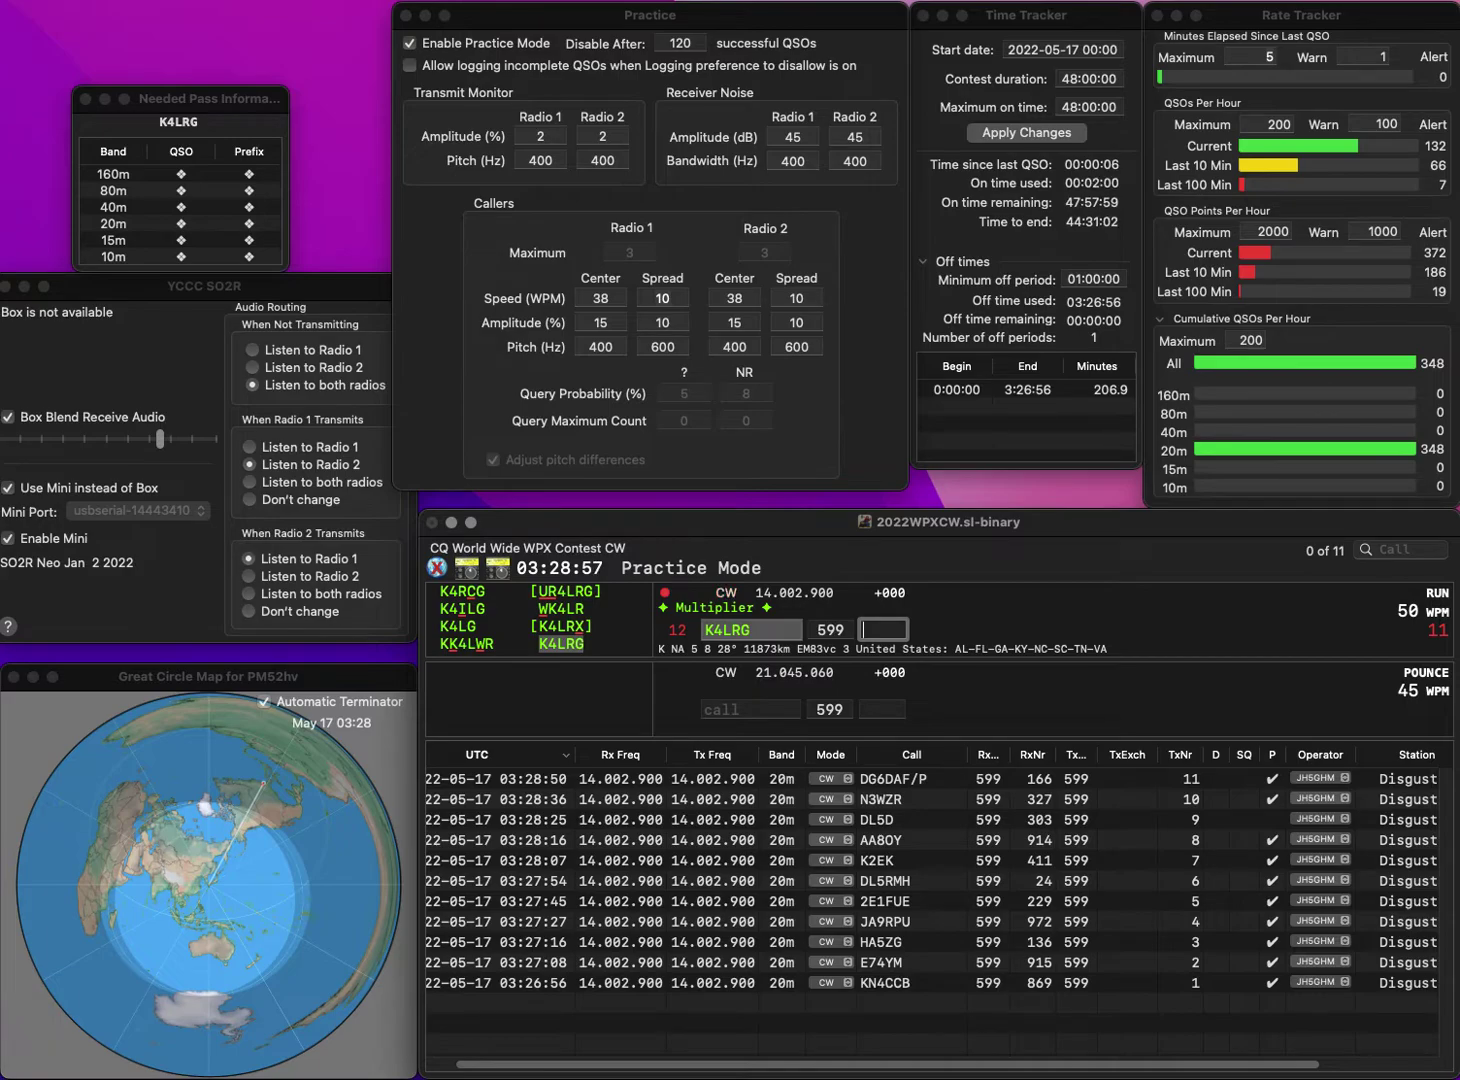
text(65)
key(Return)
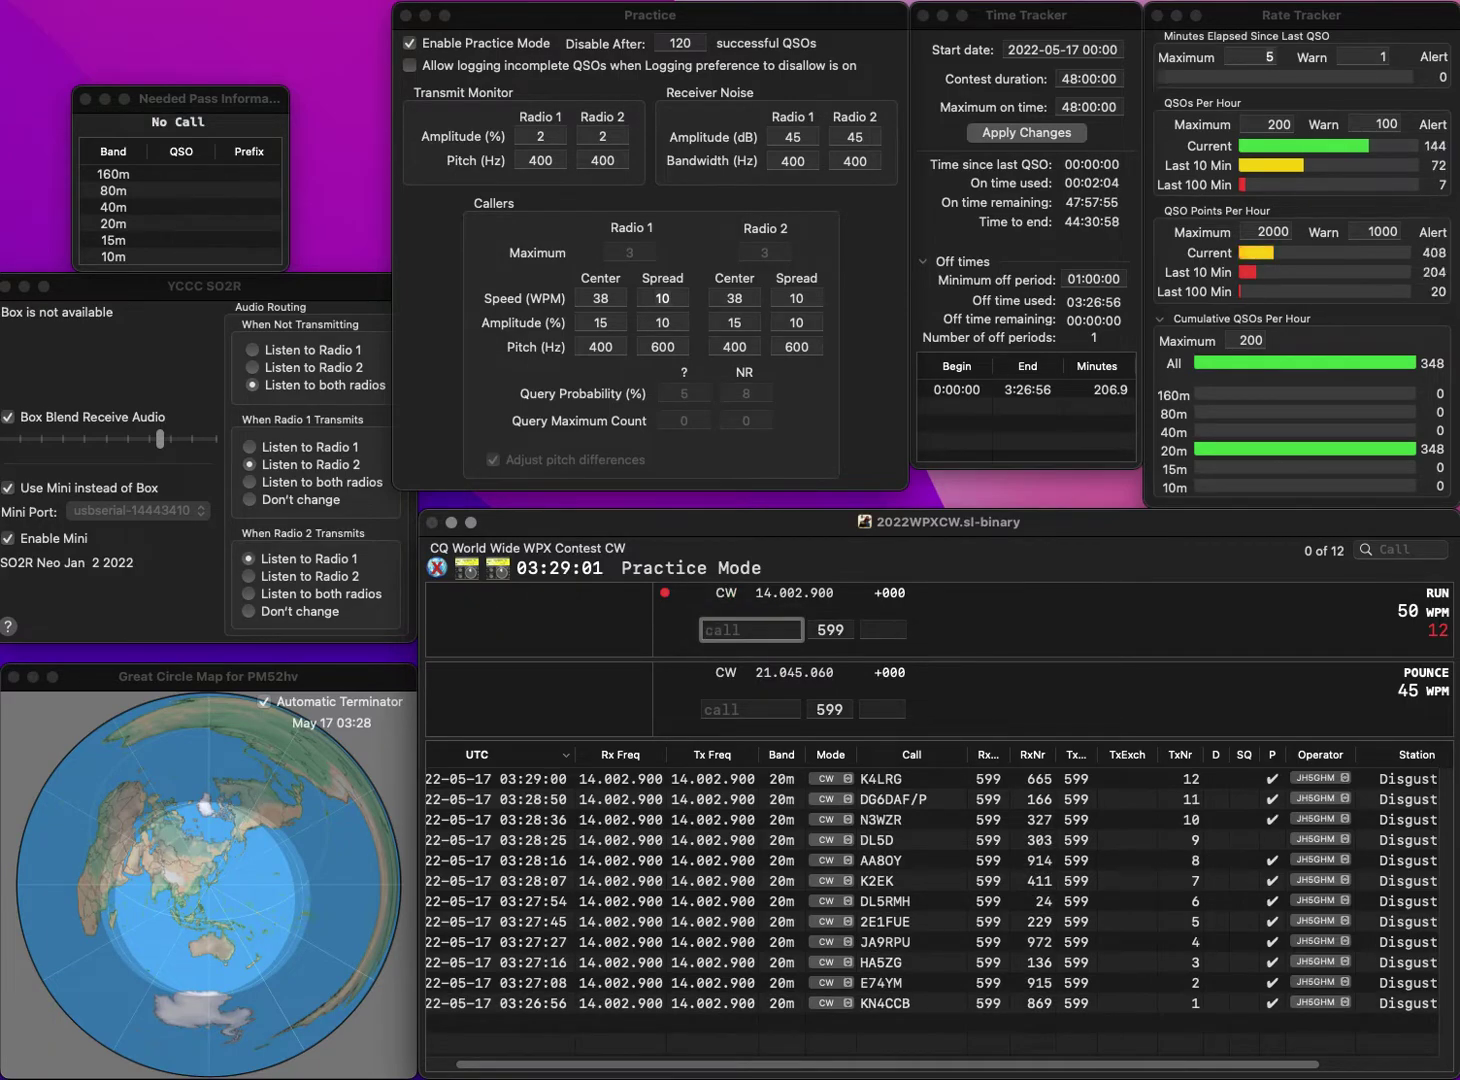
text(2CI)
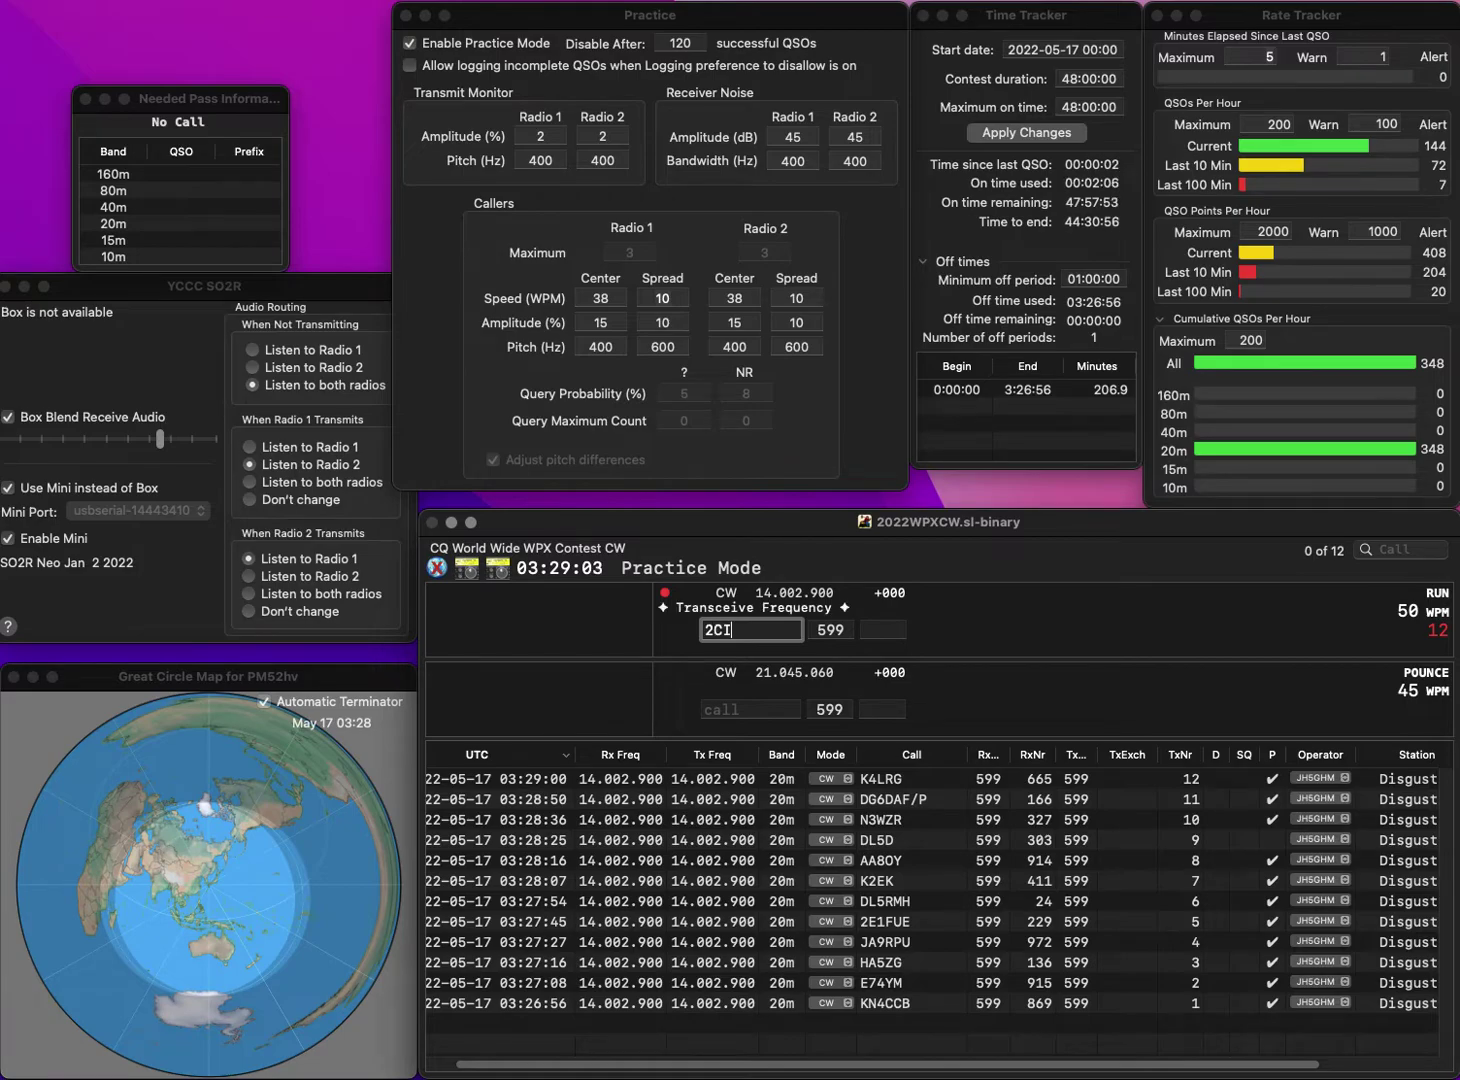
text(QIU)
key(space)
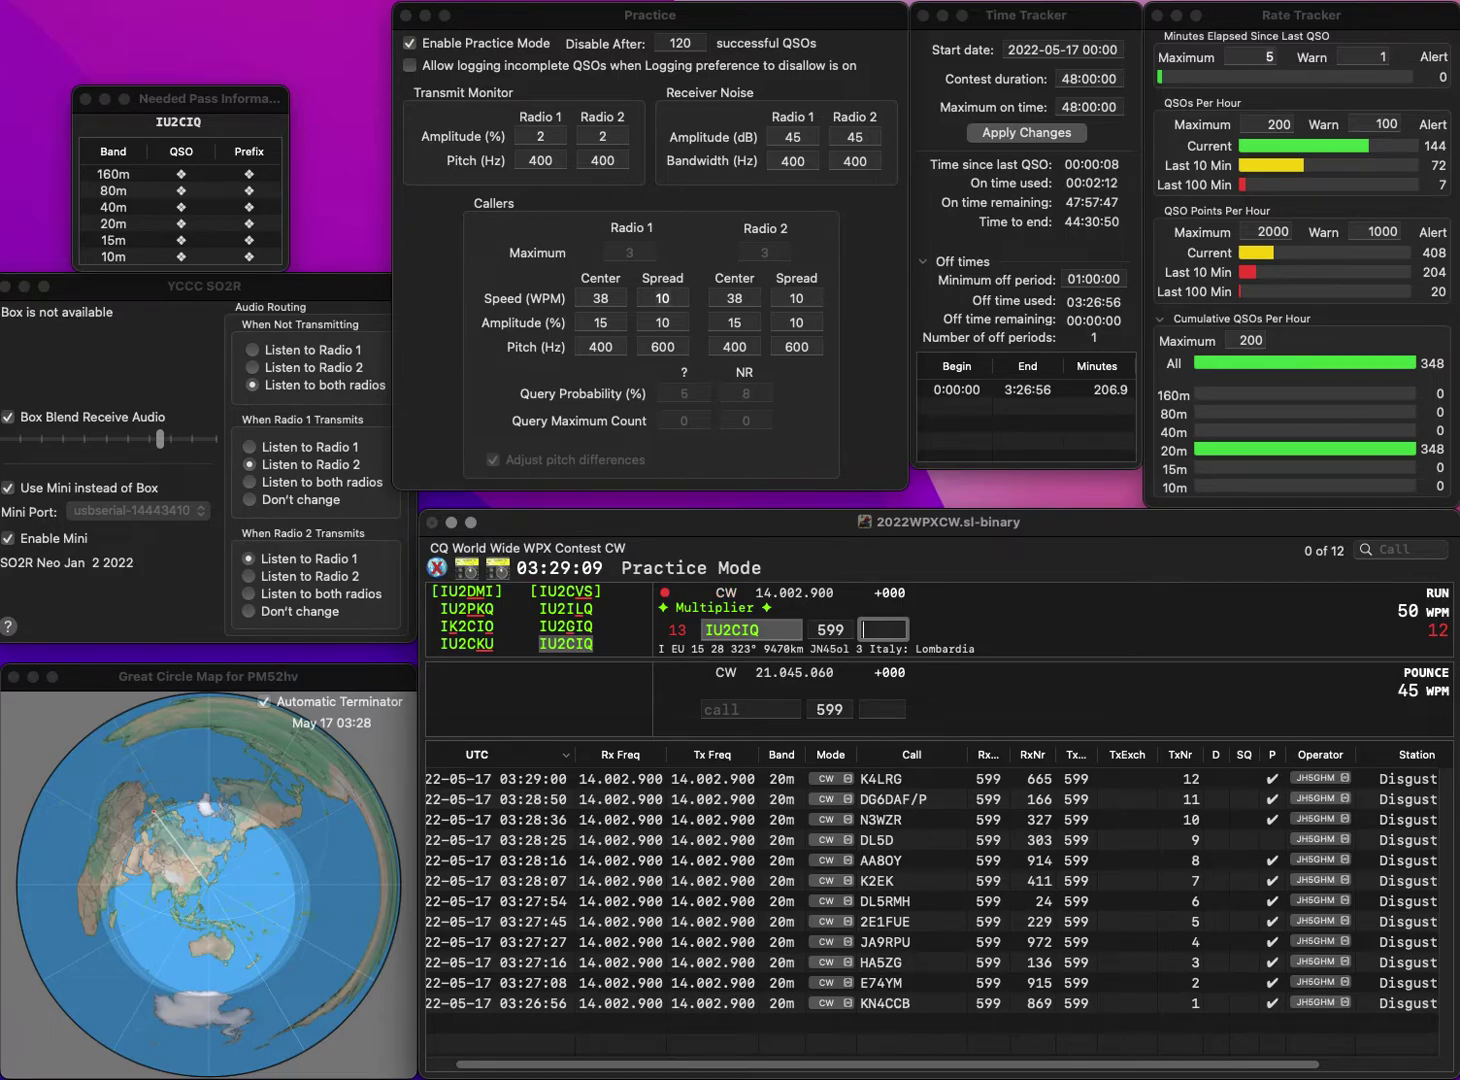
text(32)
key(Return)
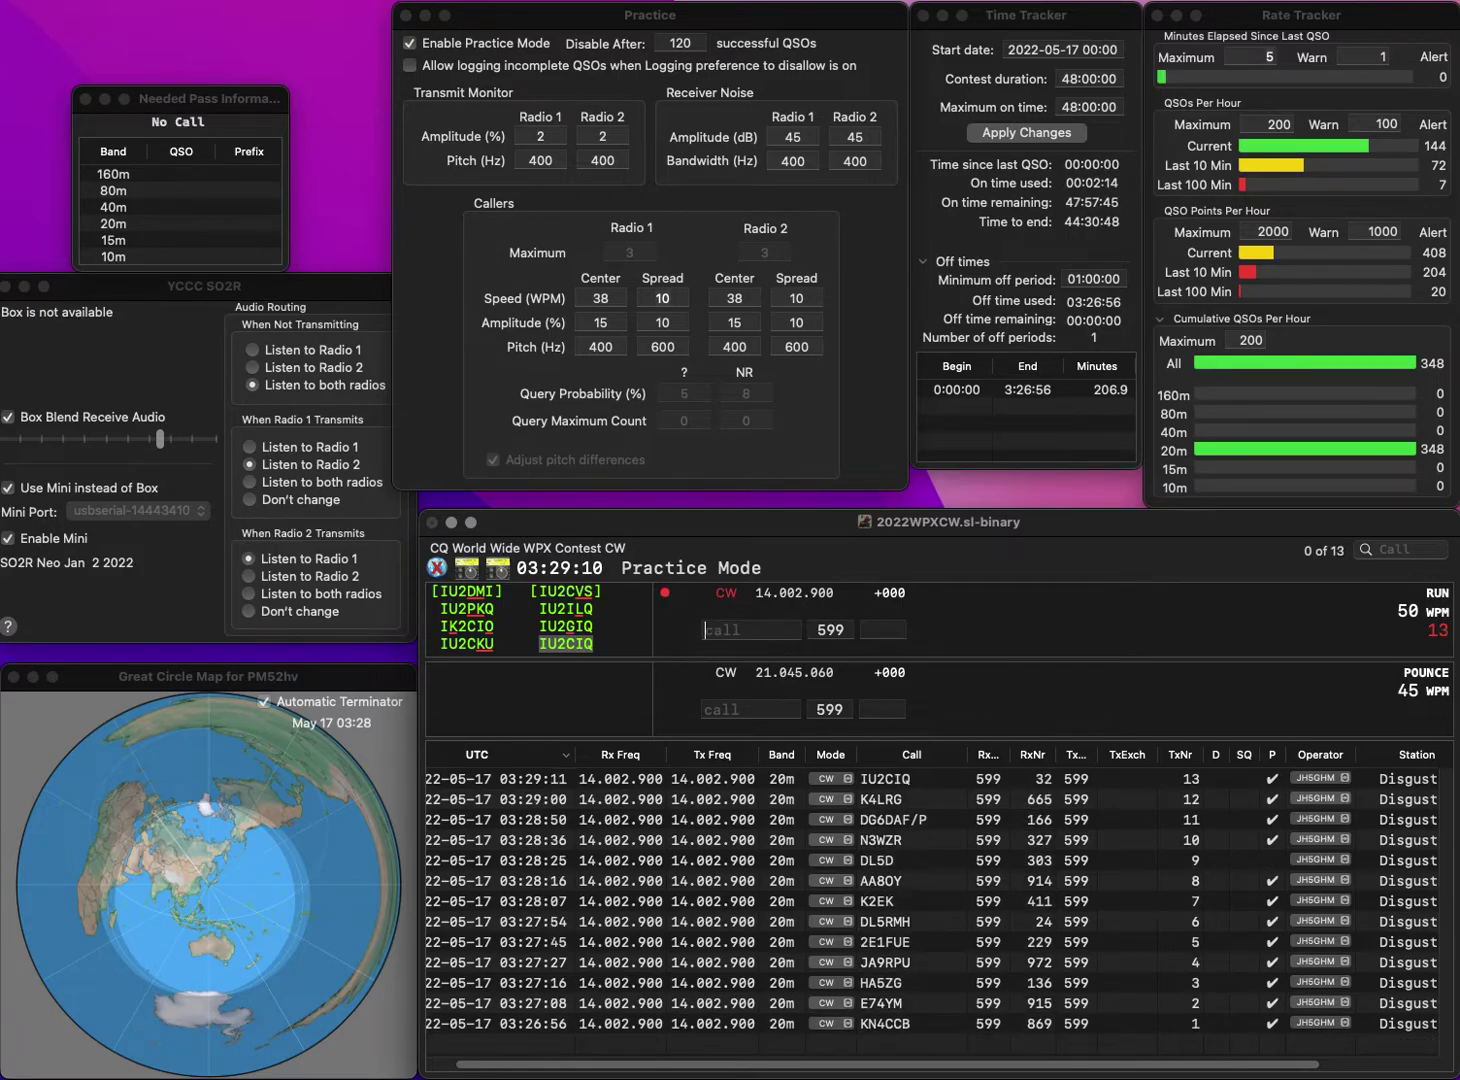
text(WA4NUF)
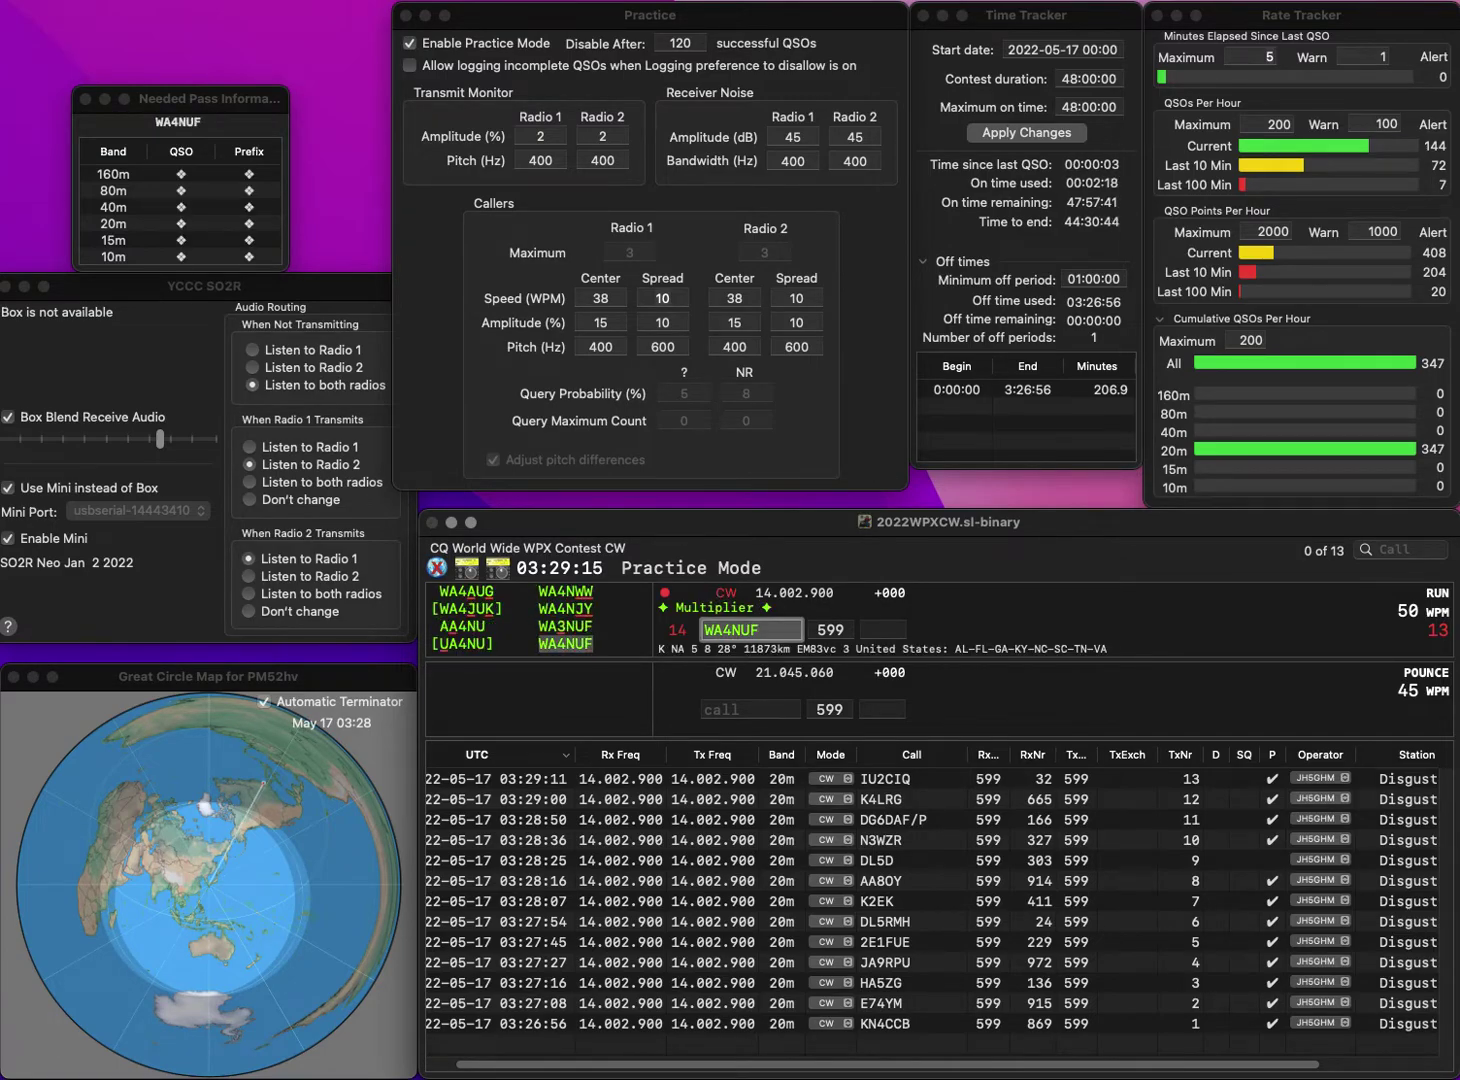
key(Return)
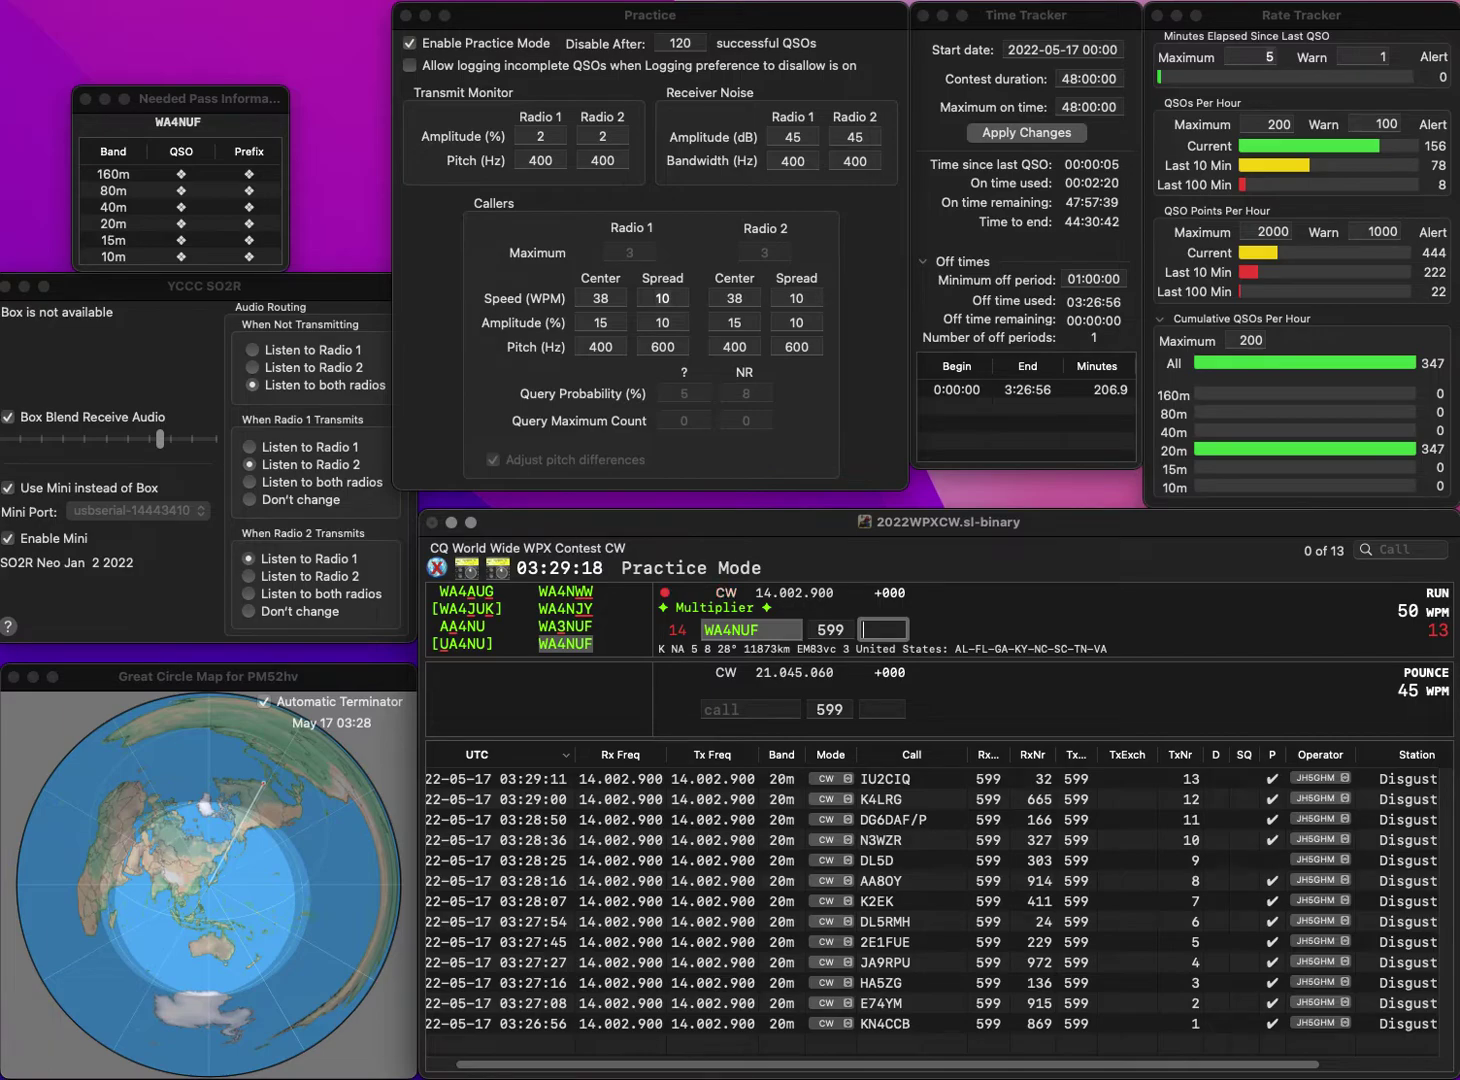
text(784)
key(Return)
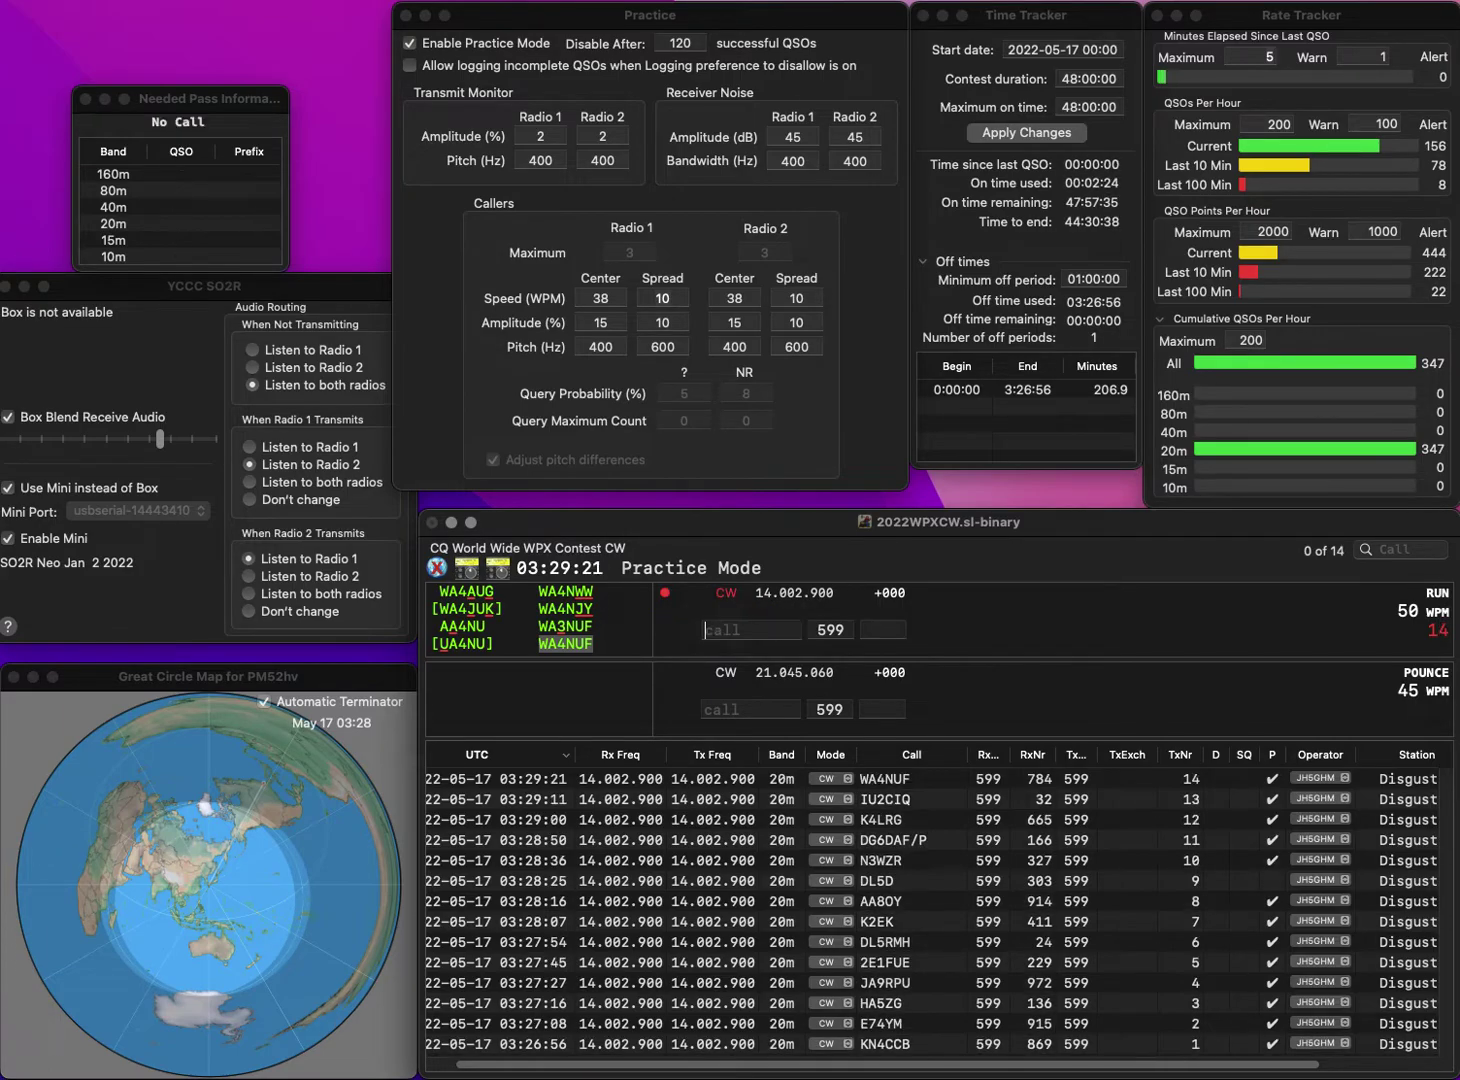
- Log a contact with IQ8HP on the 14 MHz run radio with received number 305
text(IQ)
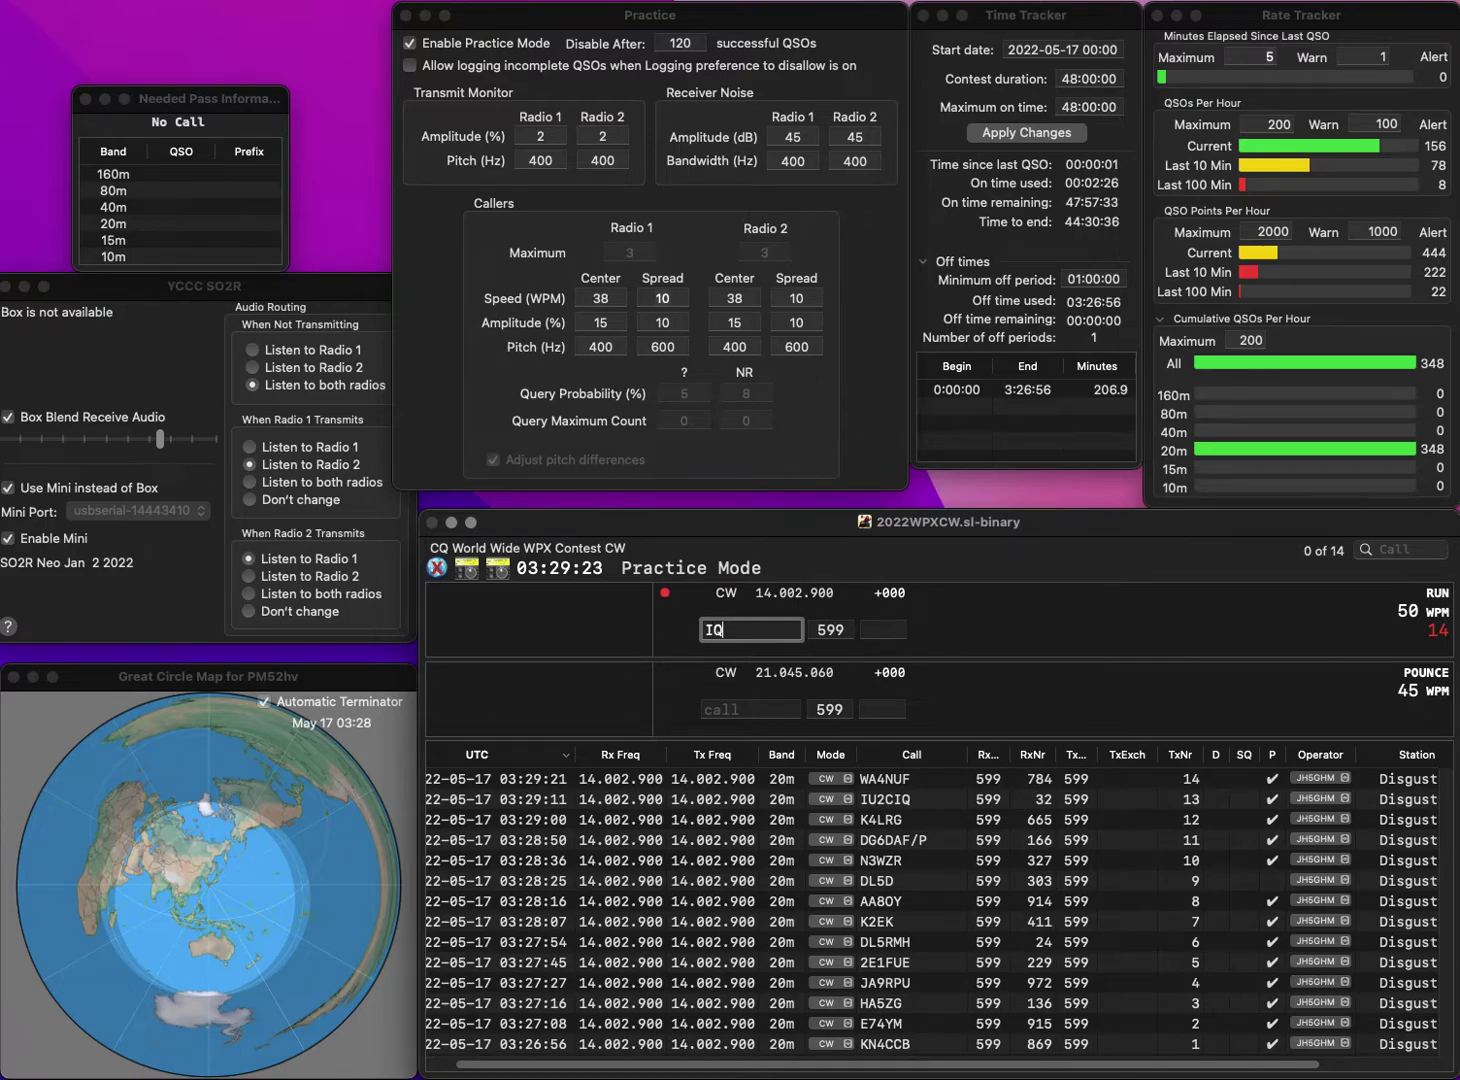
text(8HP)
key(Return)
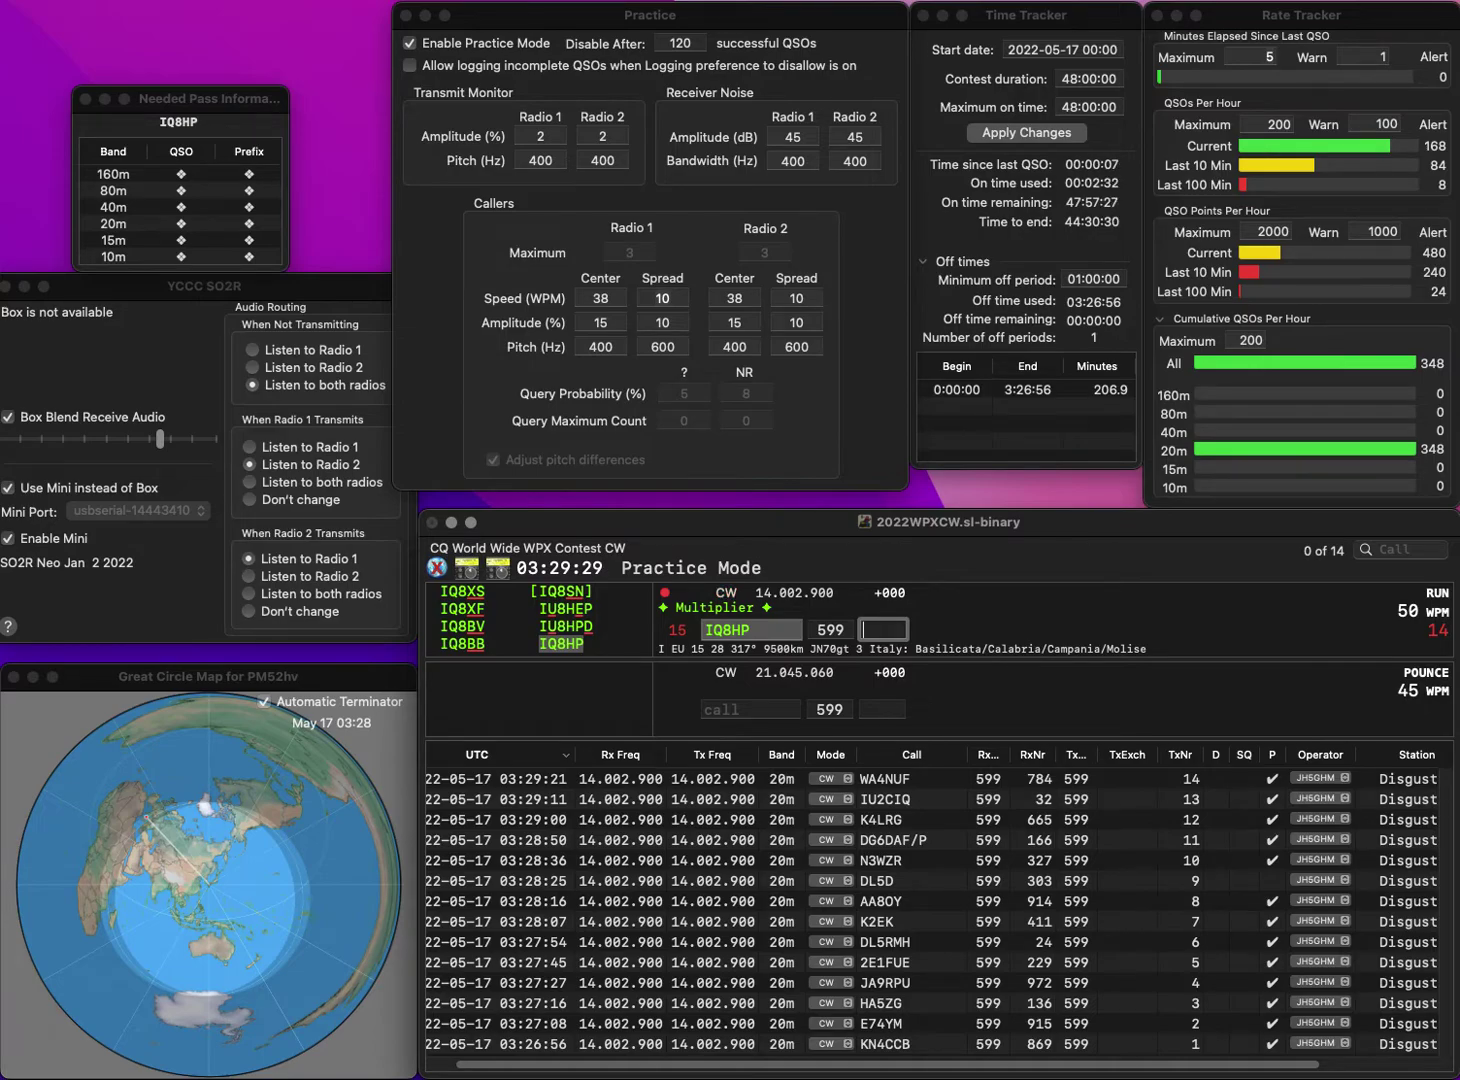
text(05)
key(Return)
text(YC1IR)
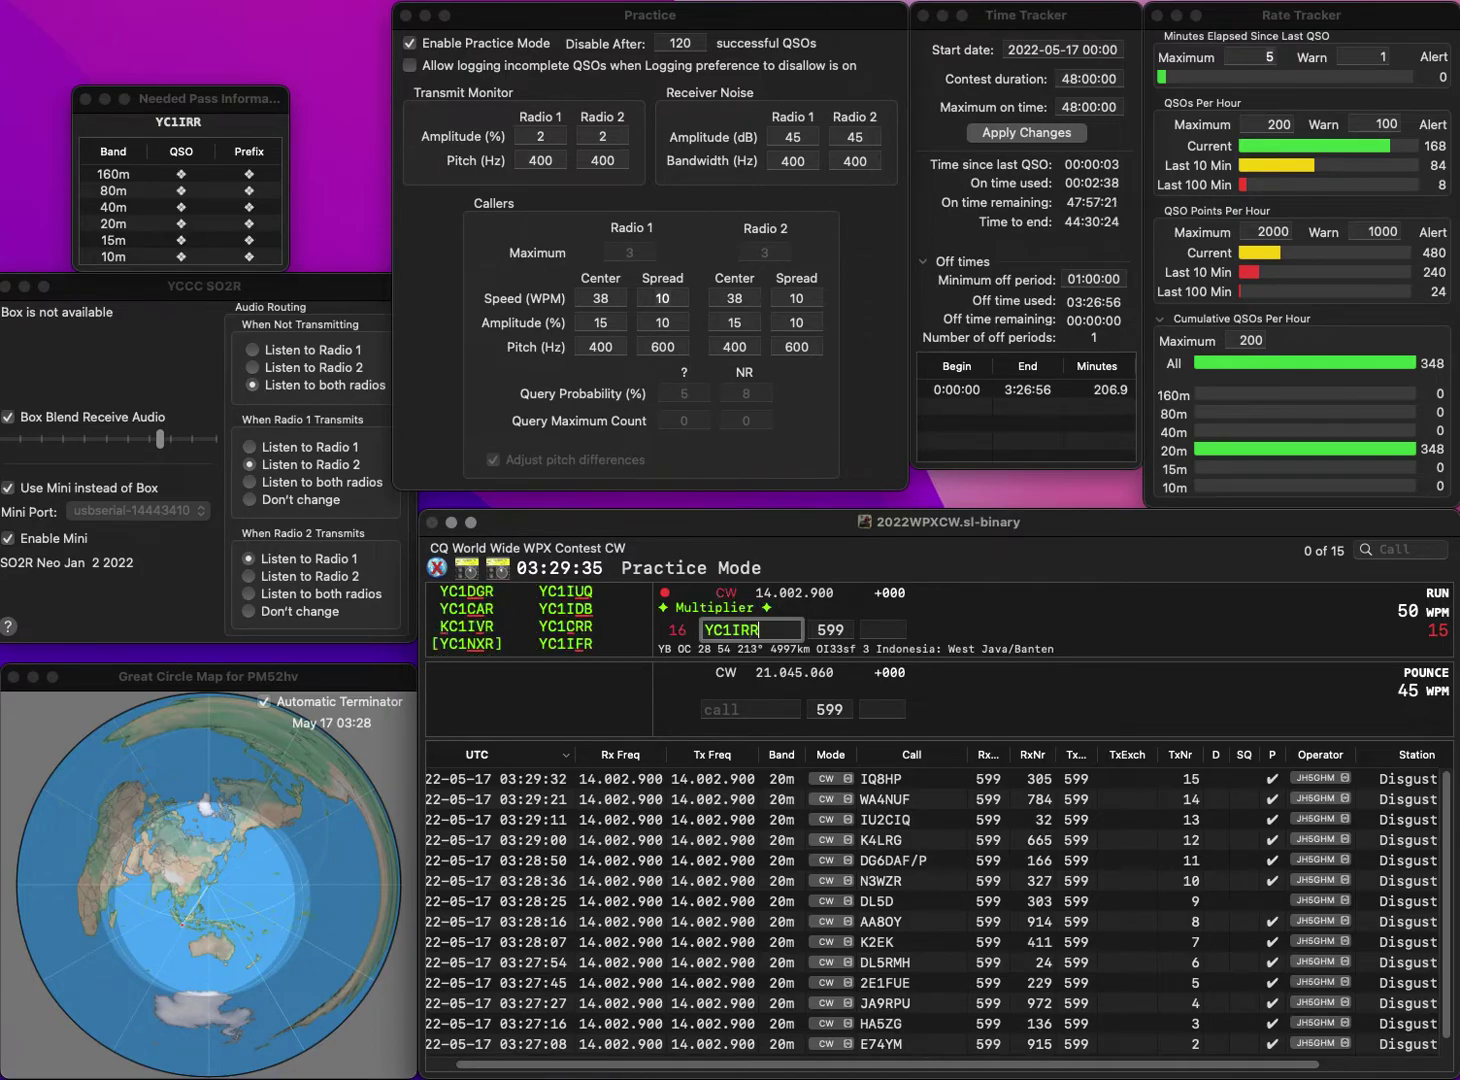
key(Left)
text(F)
key(Tab)
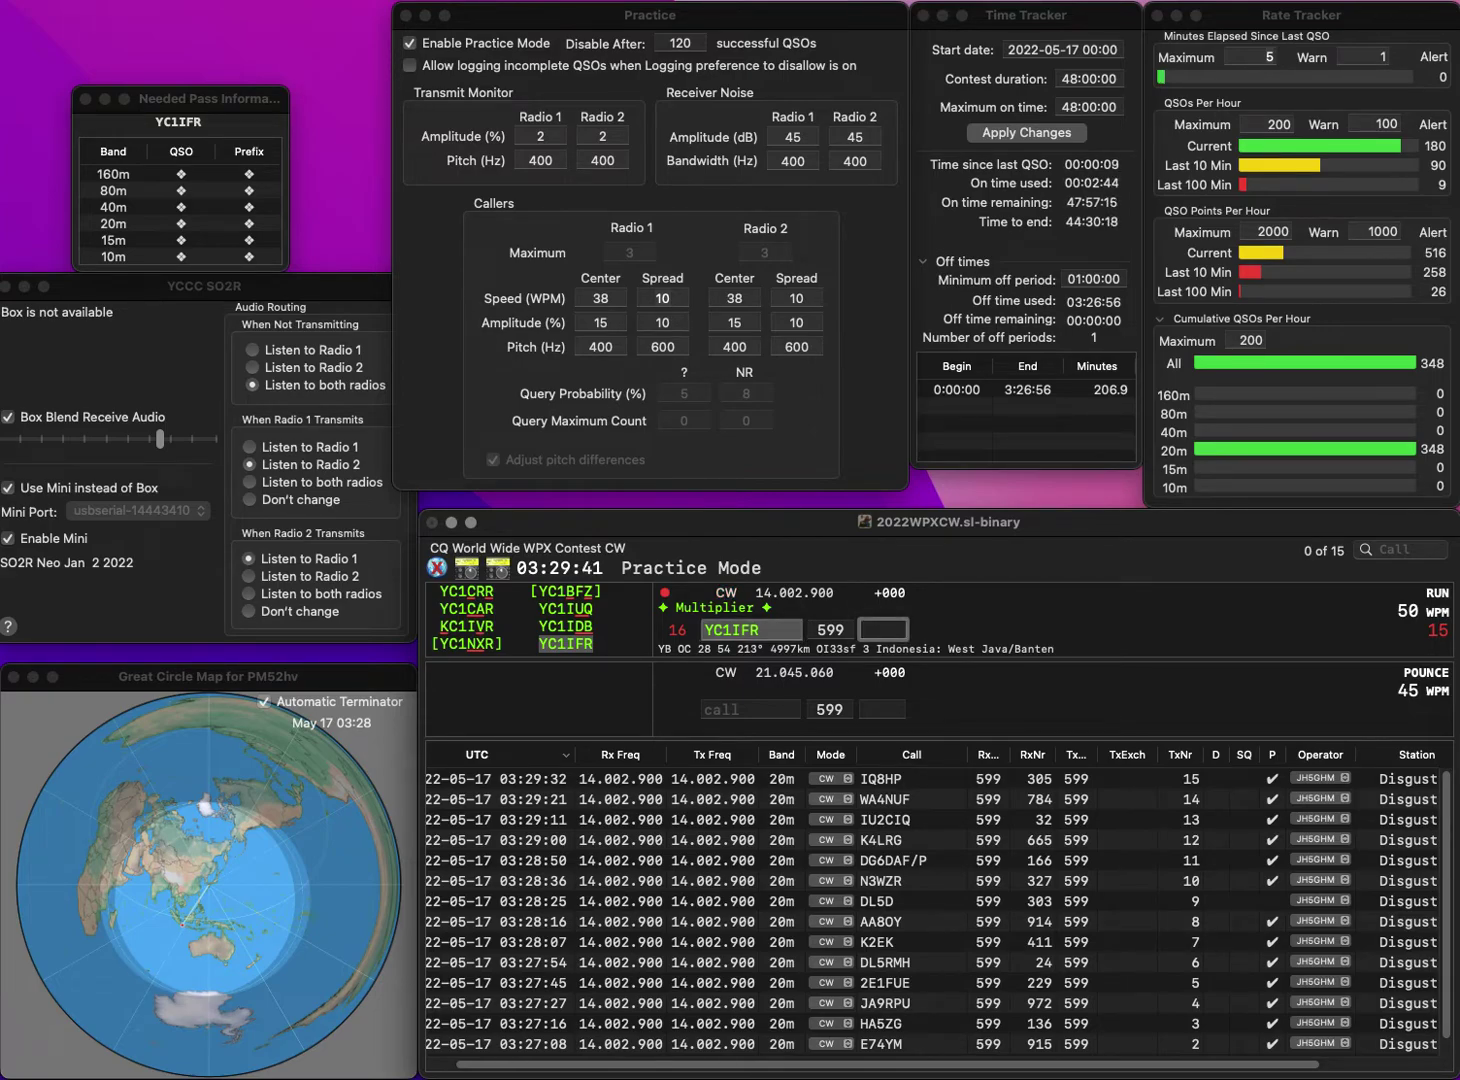
text(984)
key(Return)
- Log a contact with WF6F on the 14 MHz run radio with received number 140
text(WF6F)
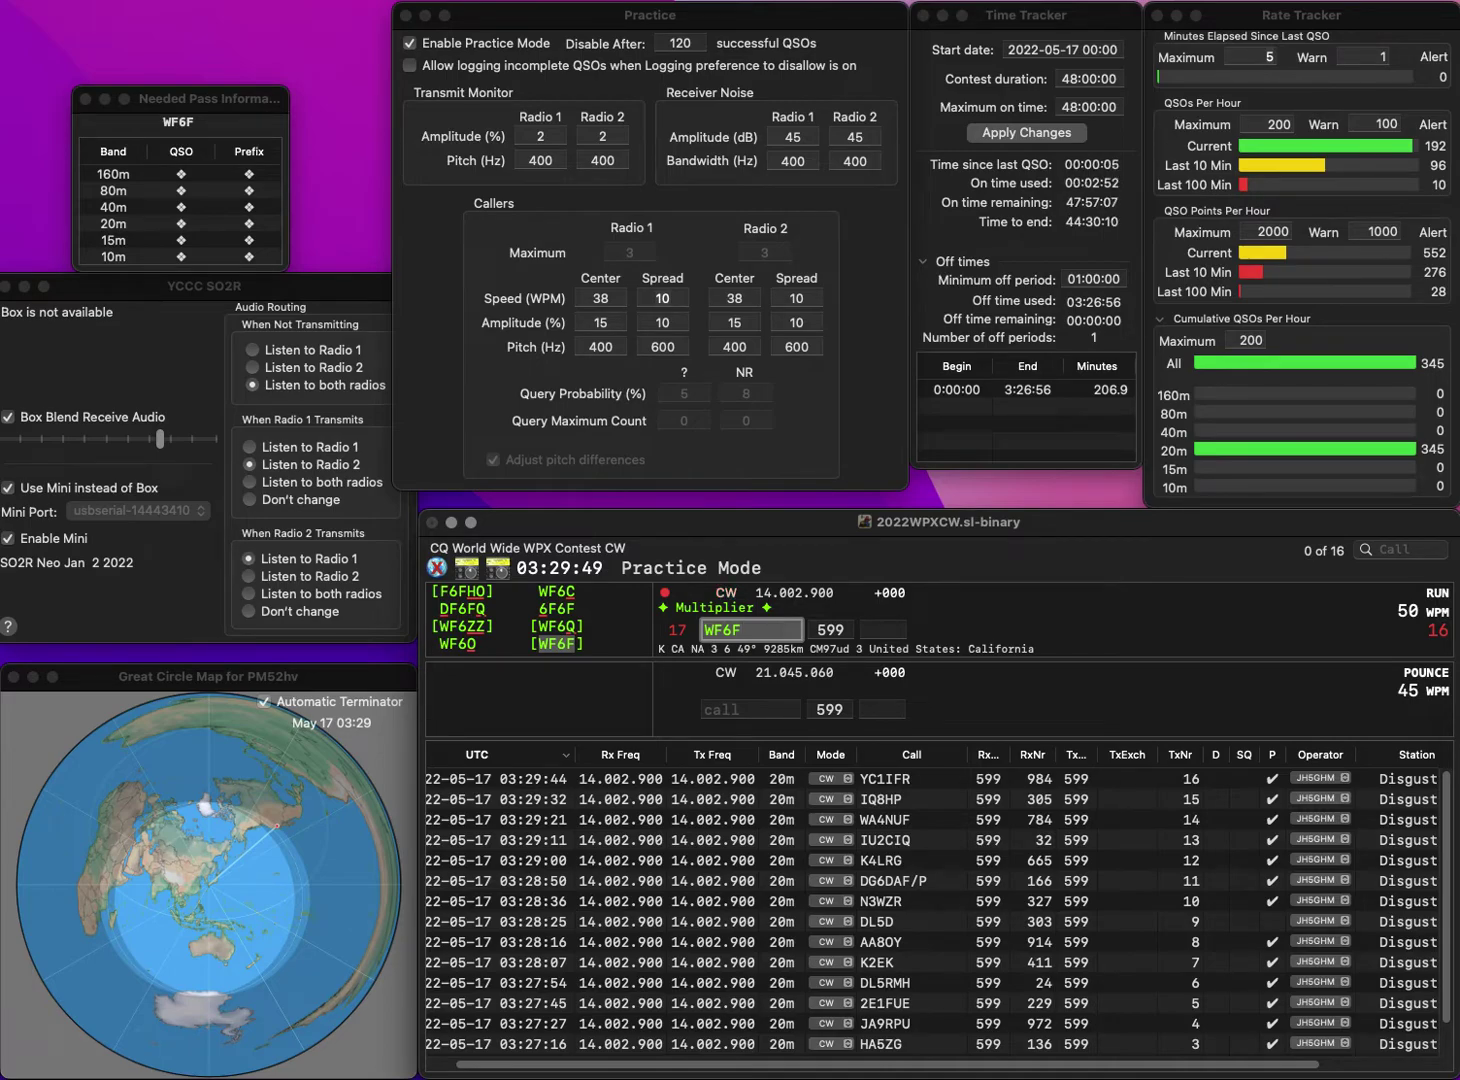
click(882, 629)
text(1)
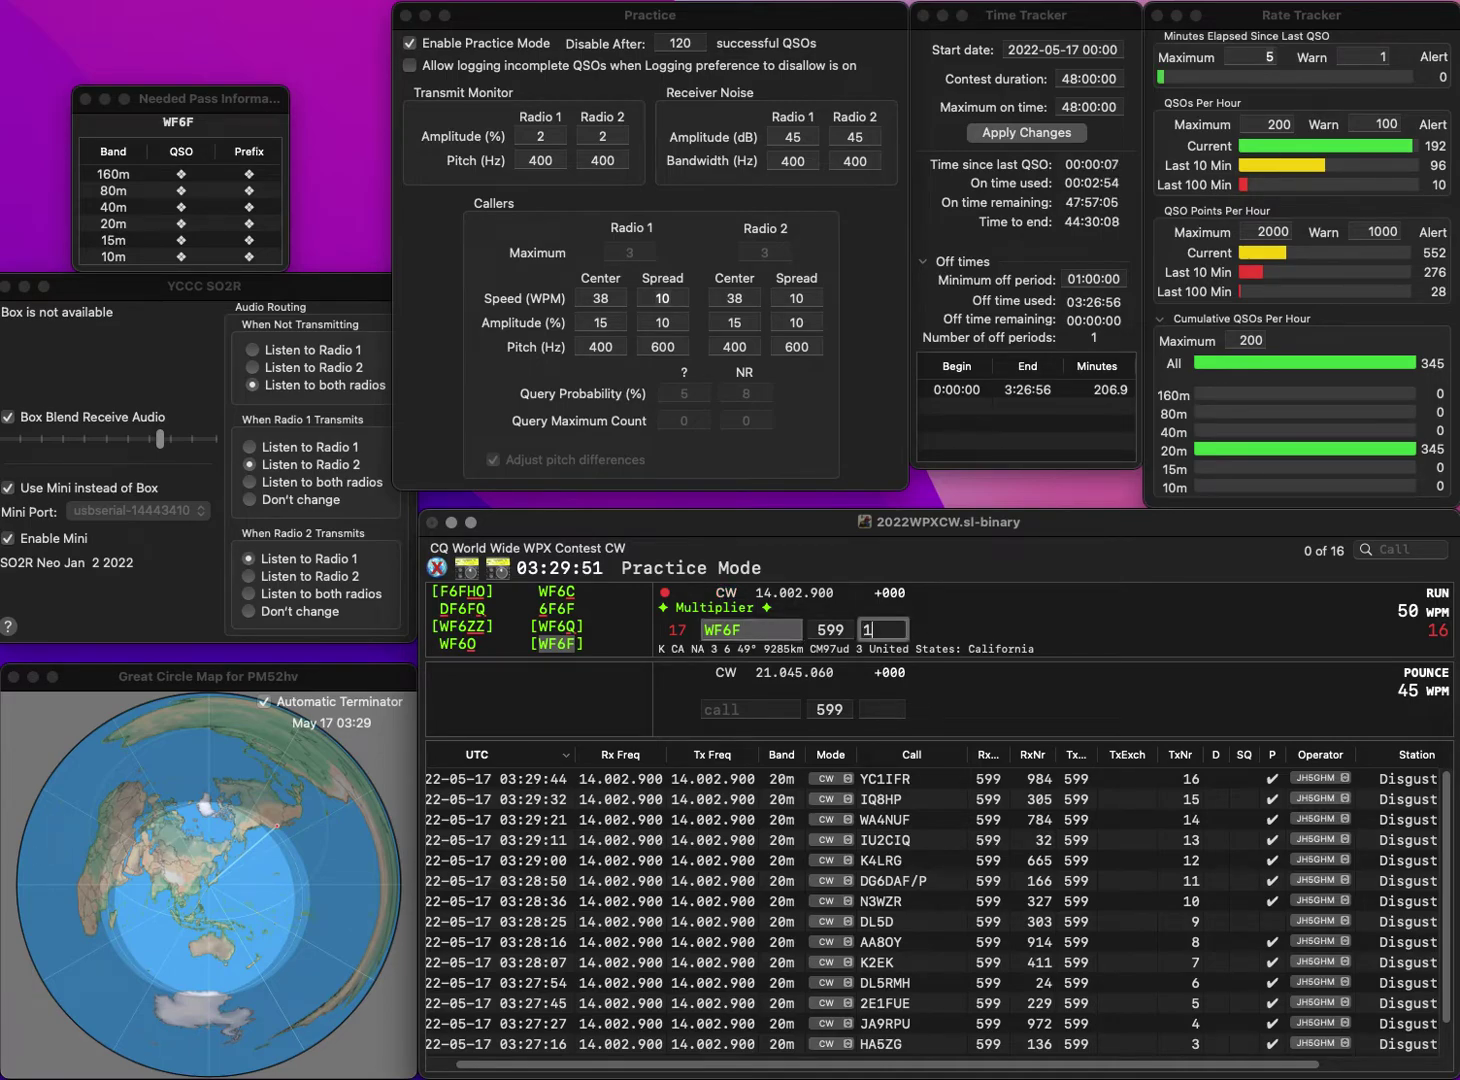
text(40)
key(Return)
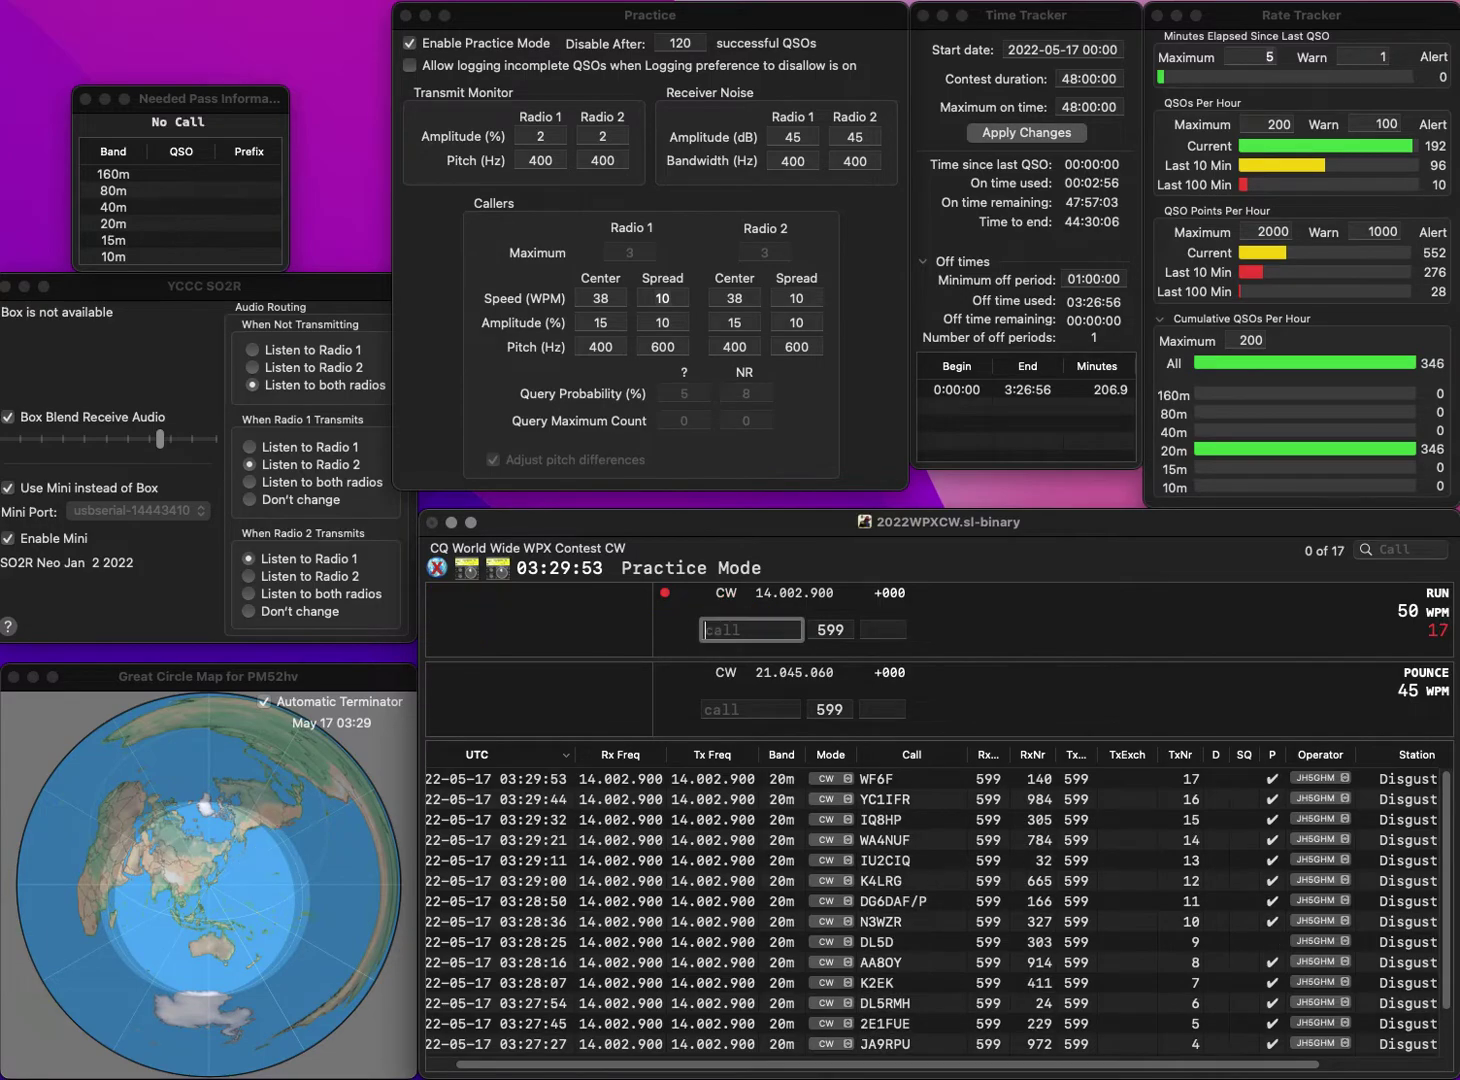
- Log a contact with DK2TG on the 14 MHz run radio with received number 116
text(DK2)
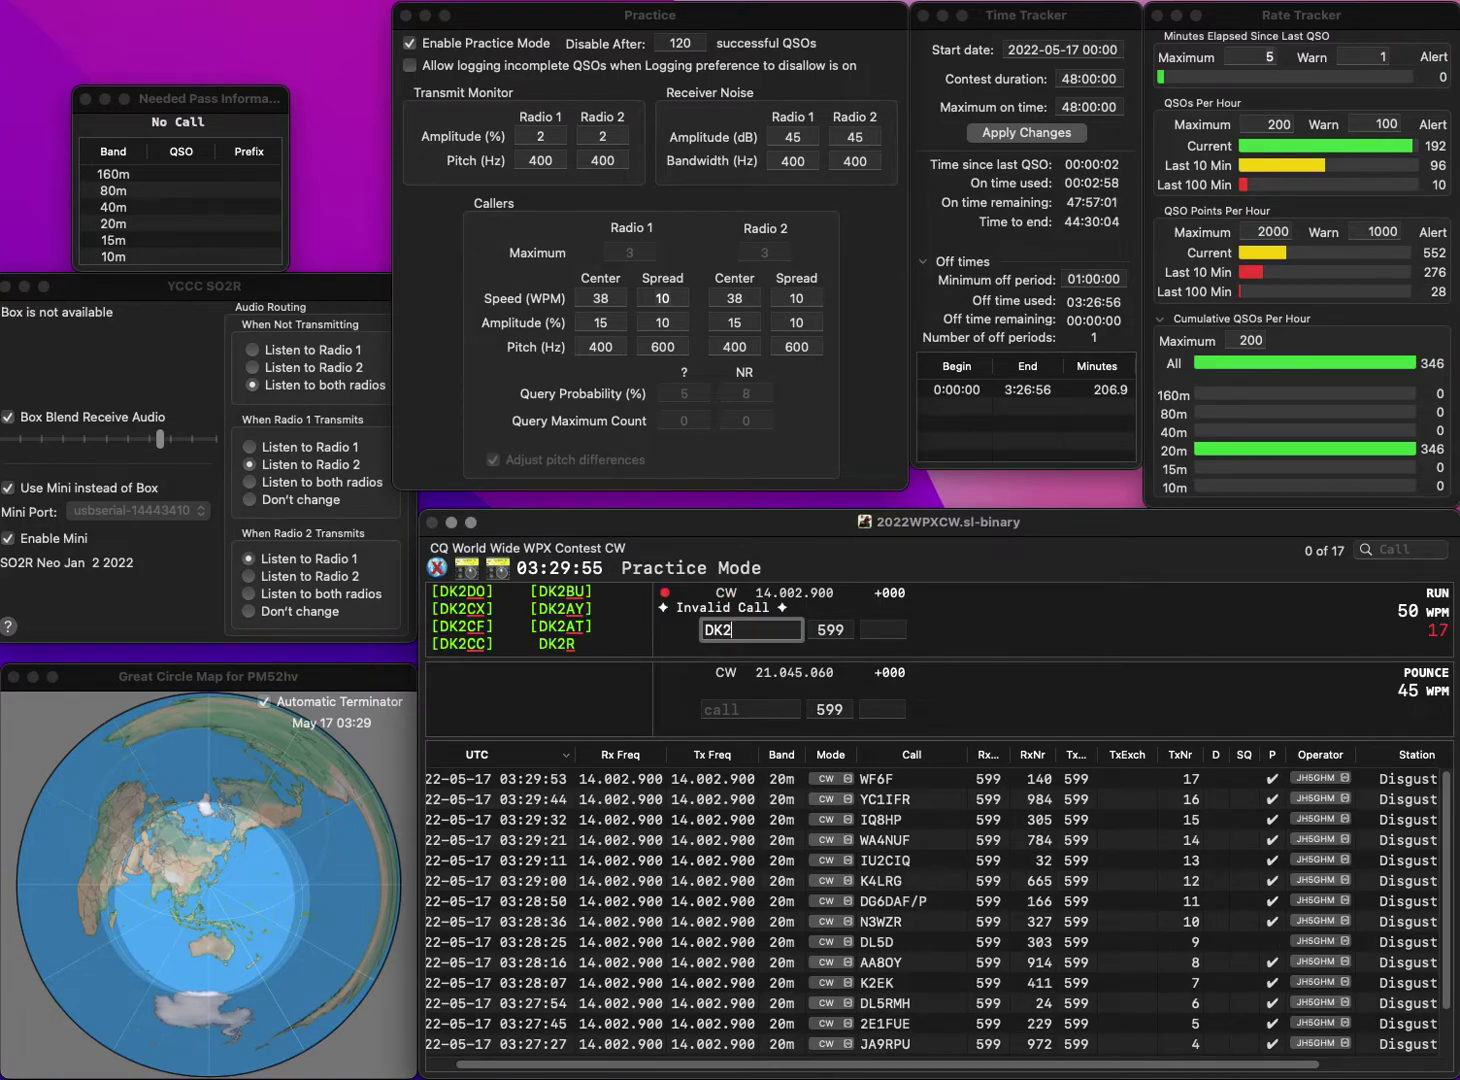
text(TG)
key(Return)
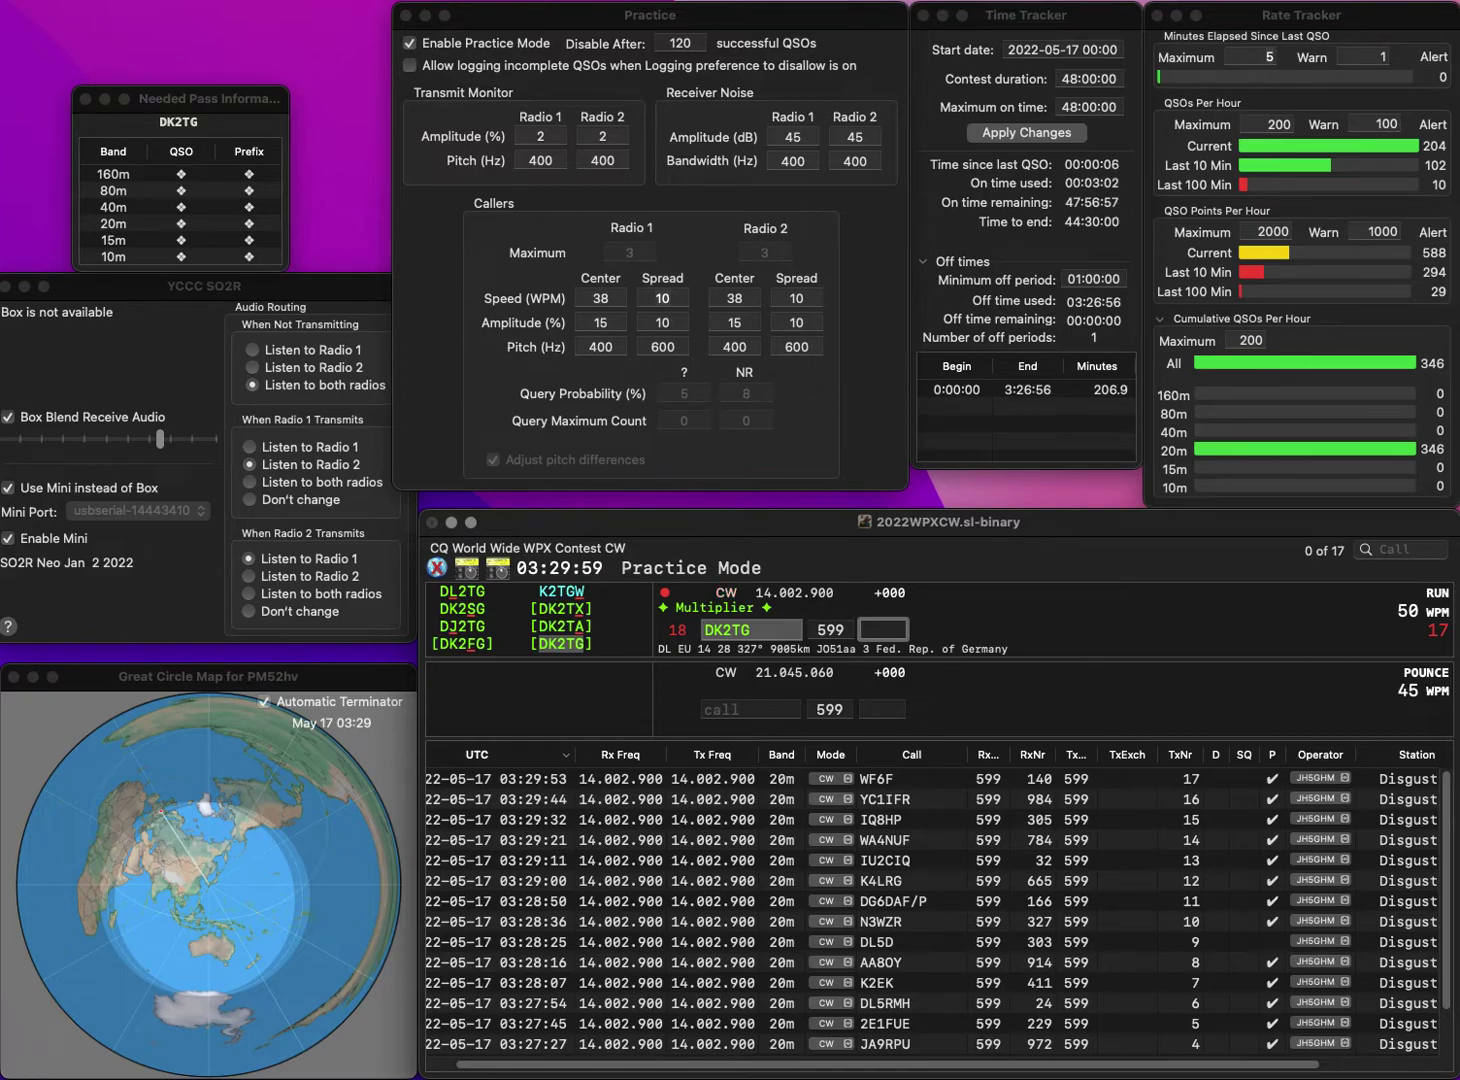
text(116)
key(Return)
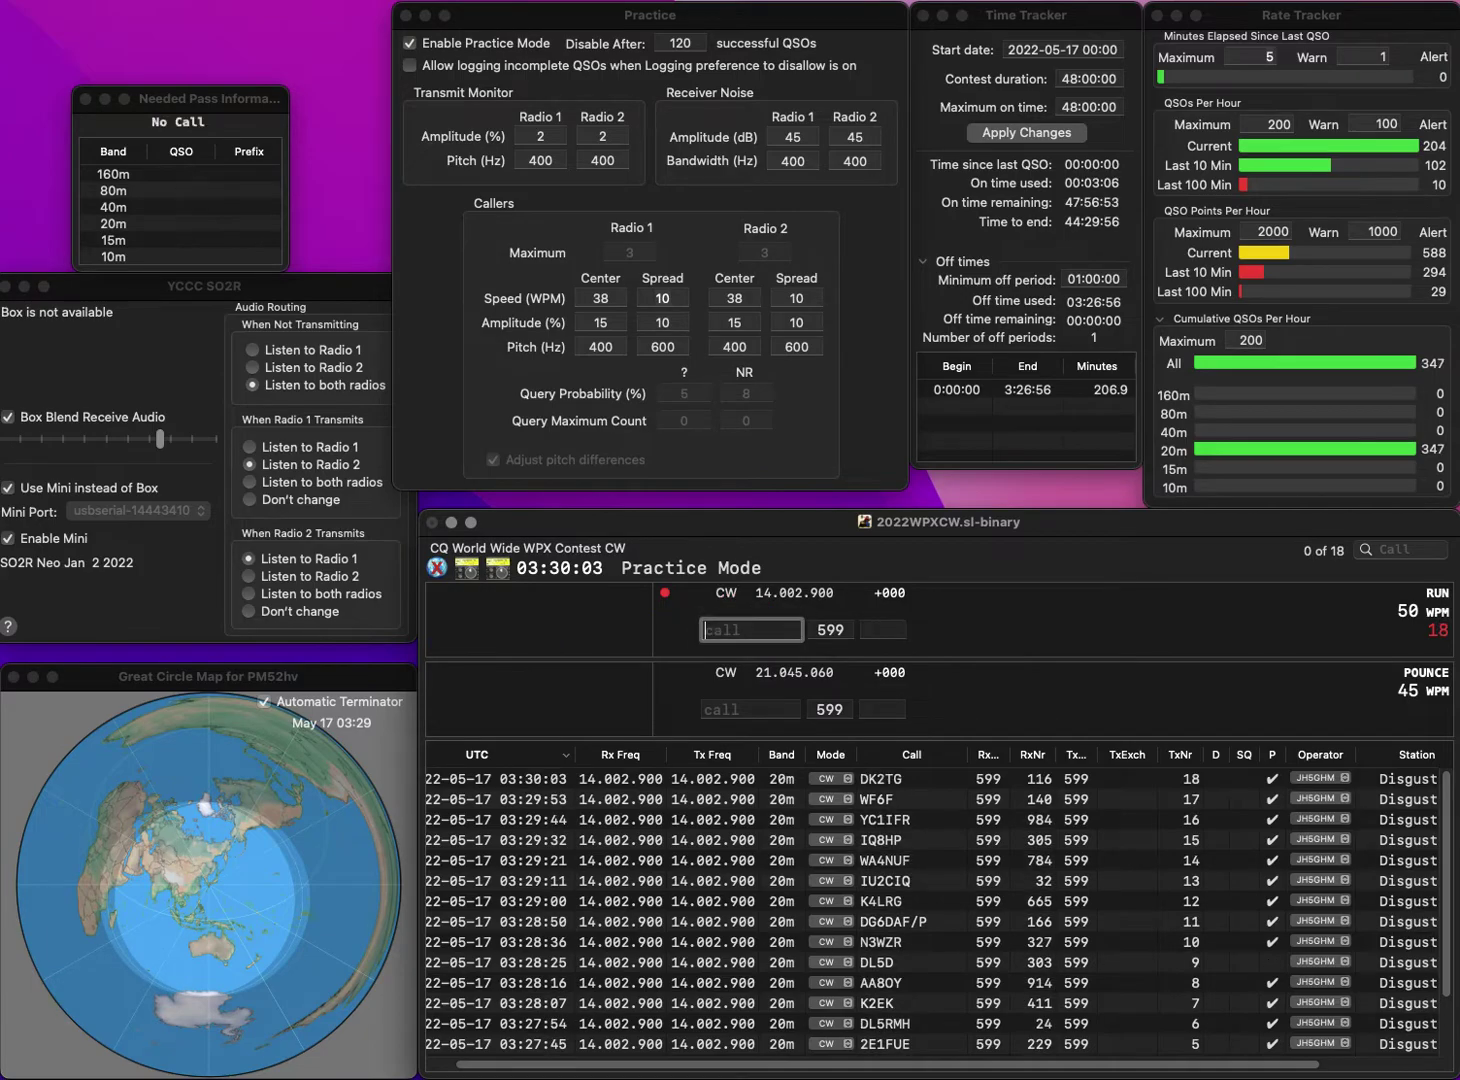
text(JO3)
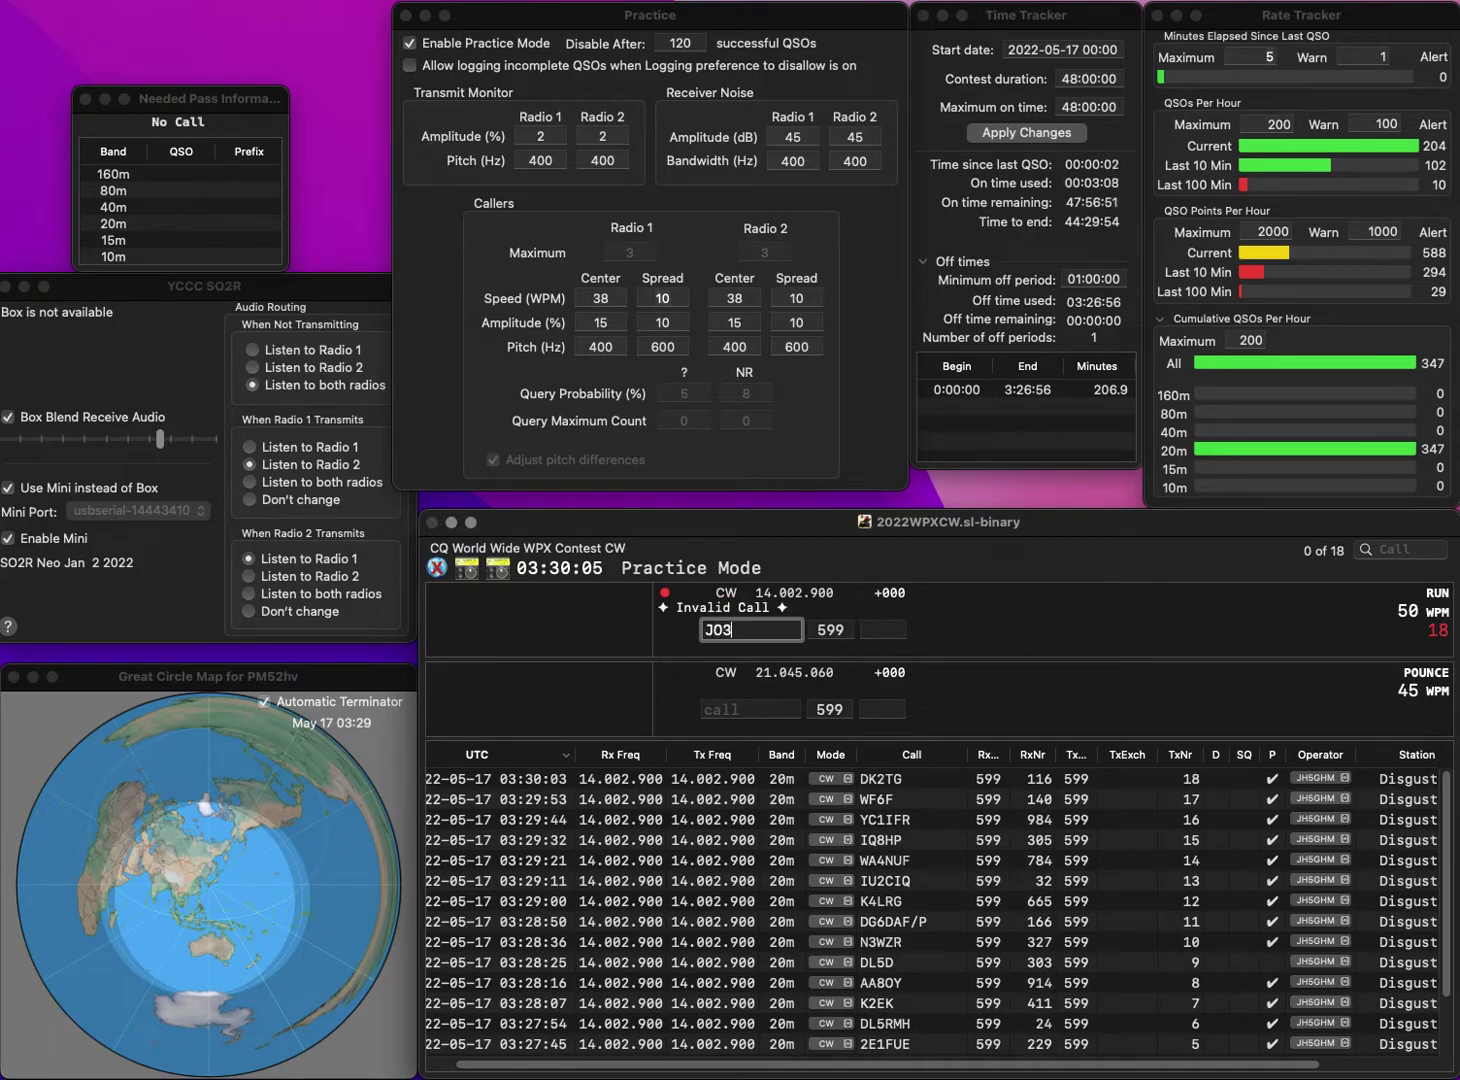
text(JYE)
key(space)
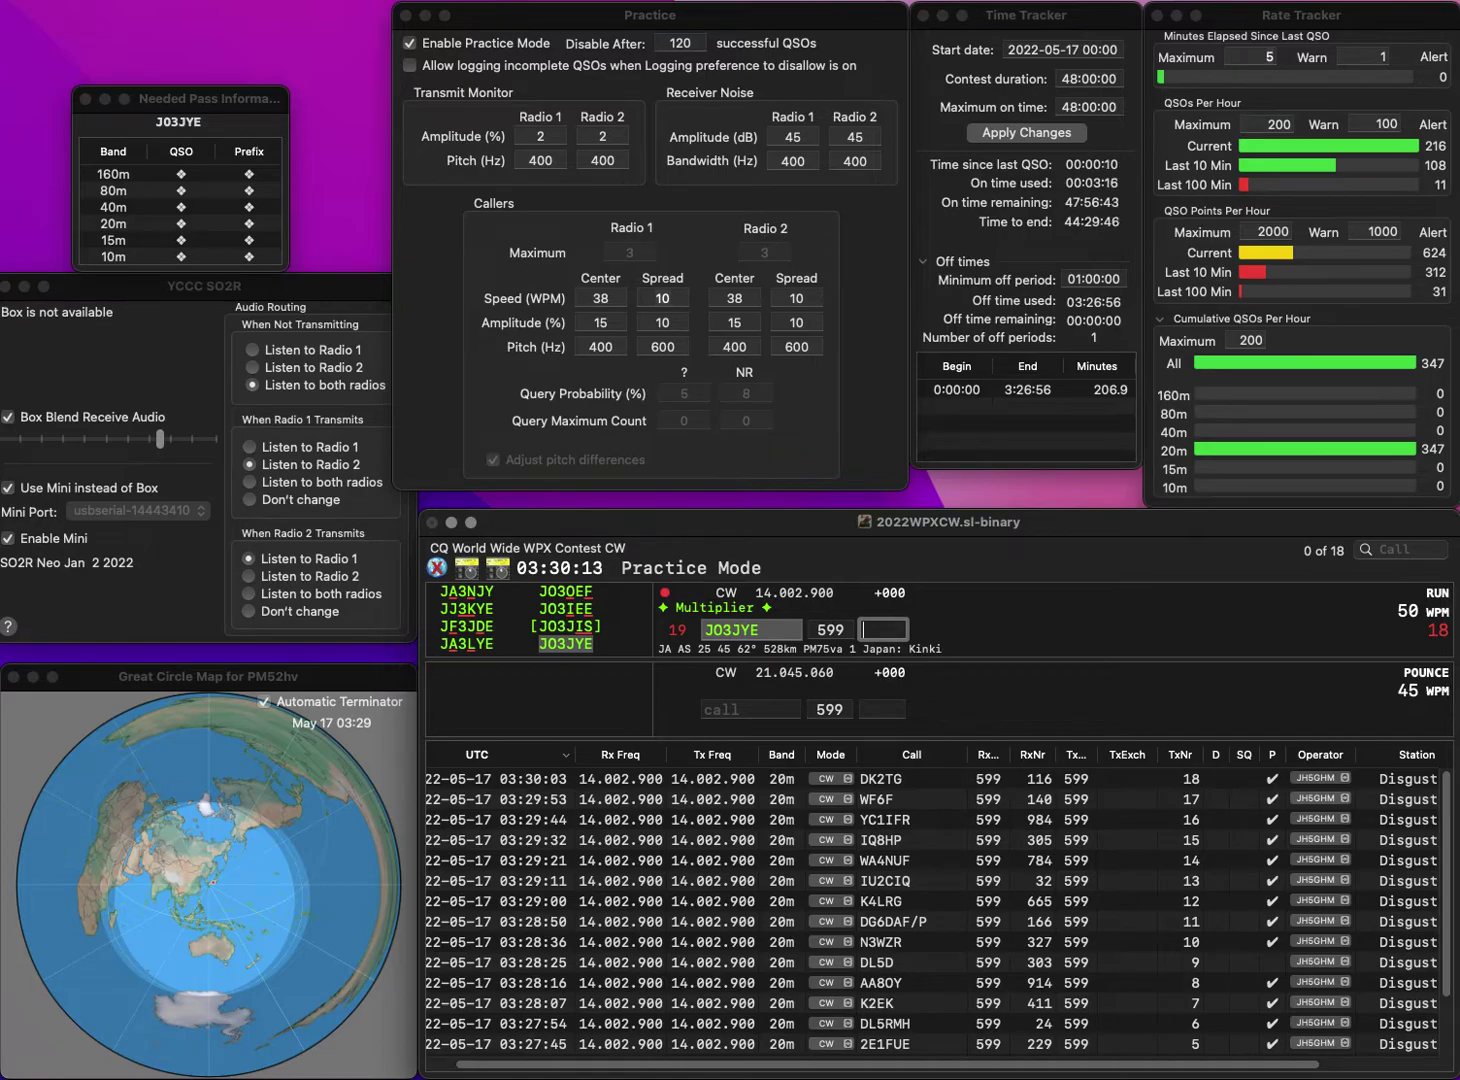
text(92)
key(Return)
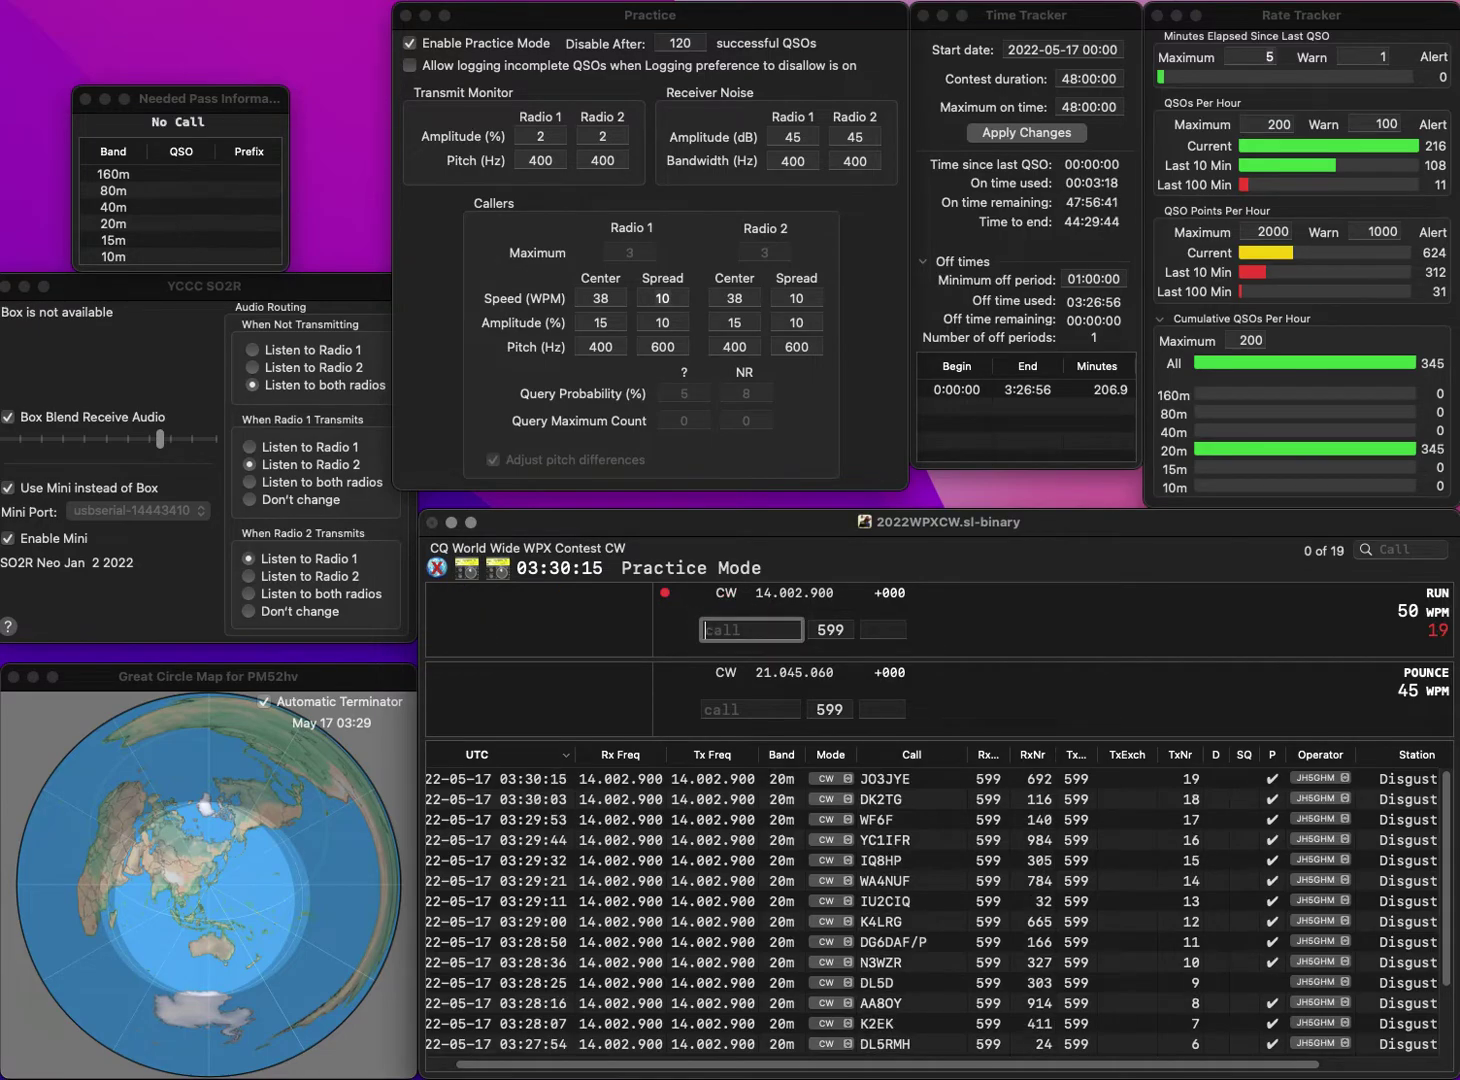
text(NK3CC)
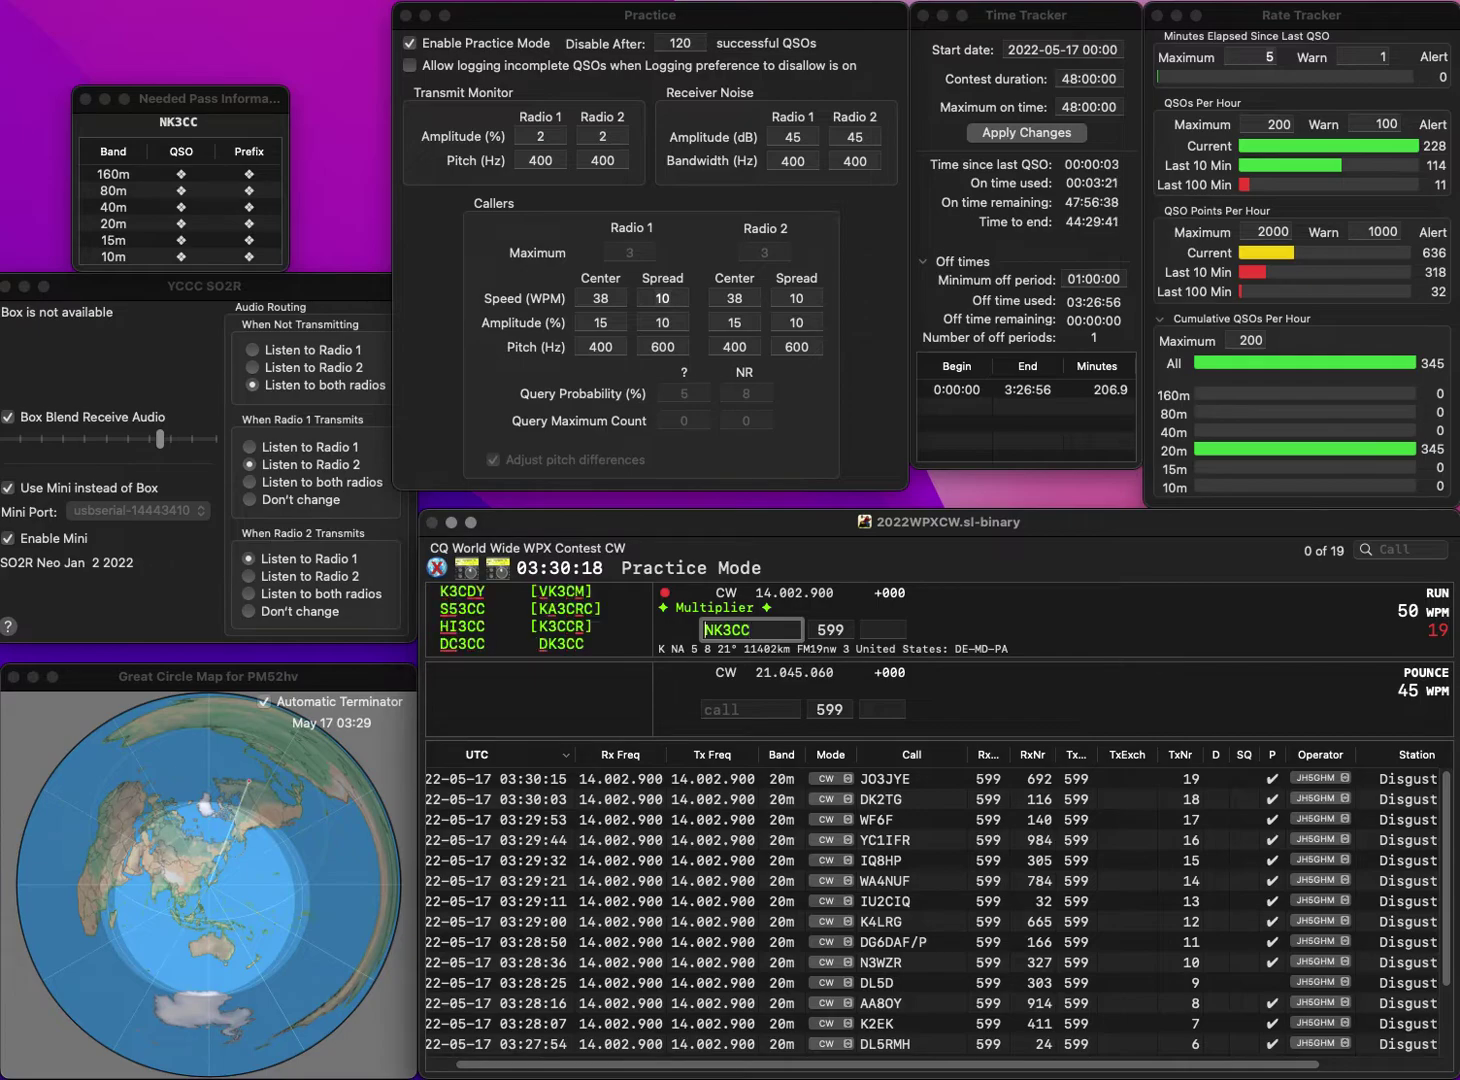
key(Home)
key(Delete)
text(D)
key(Return)
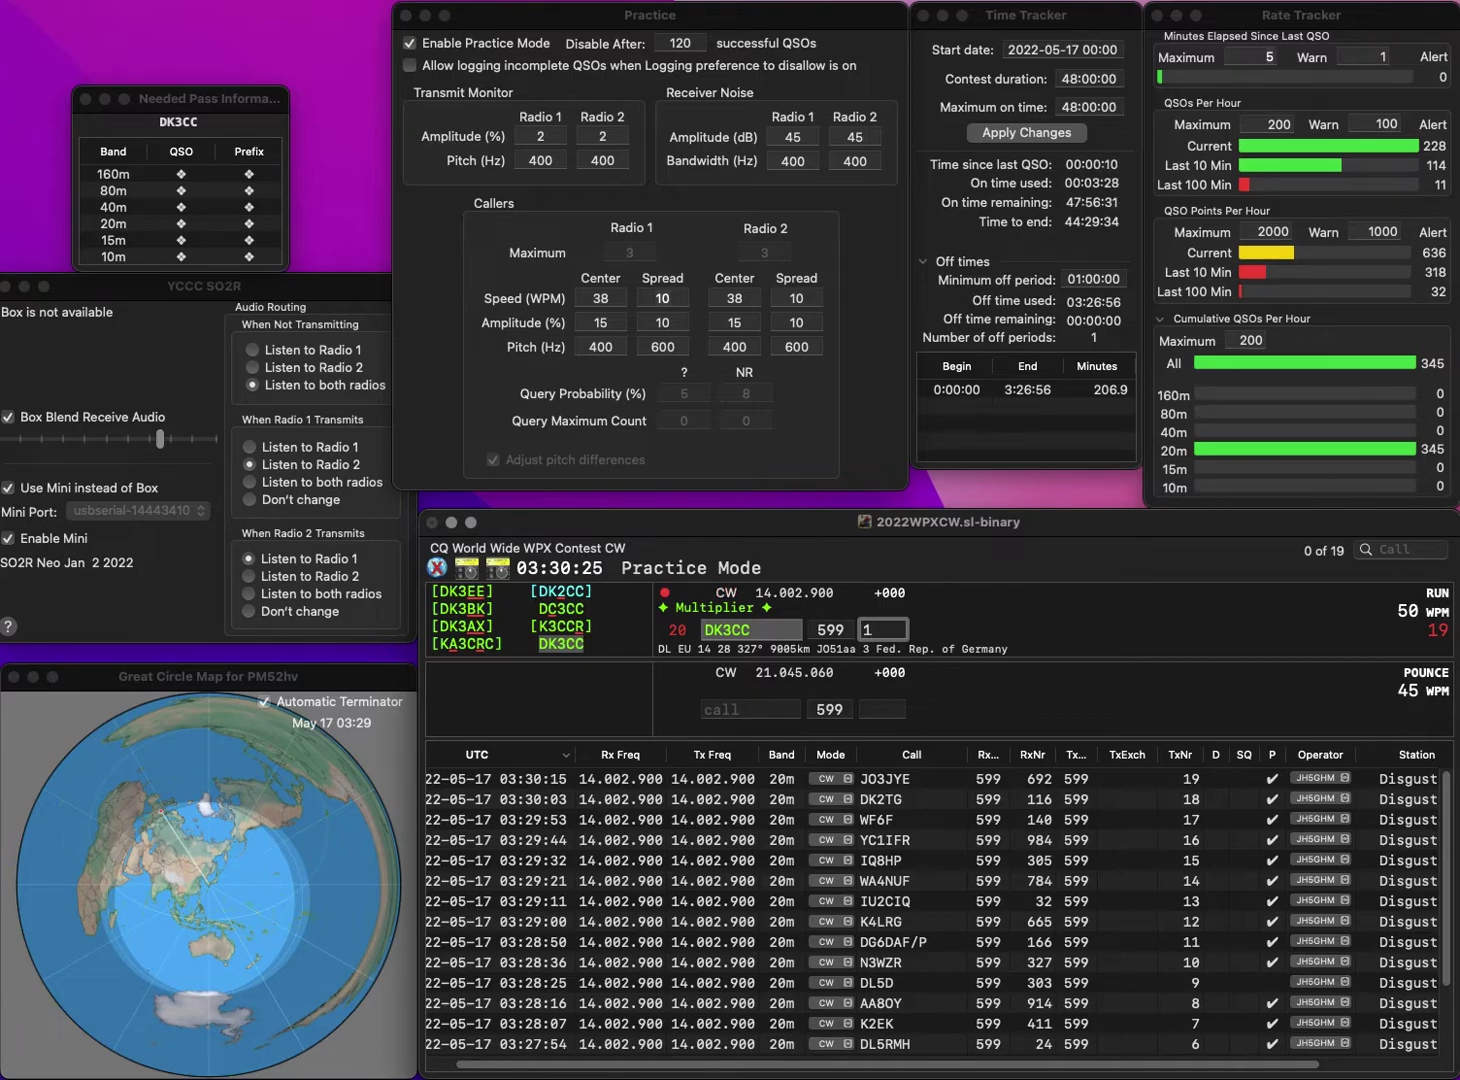
text(1)
key(Return)
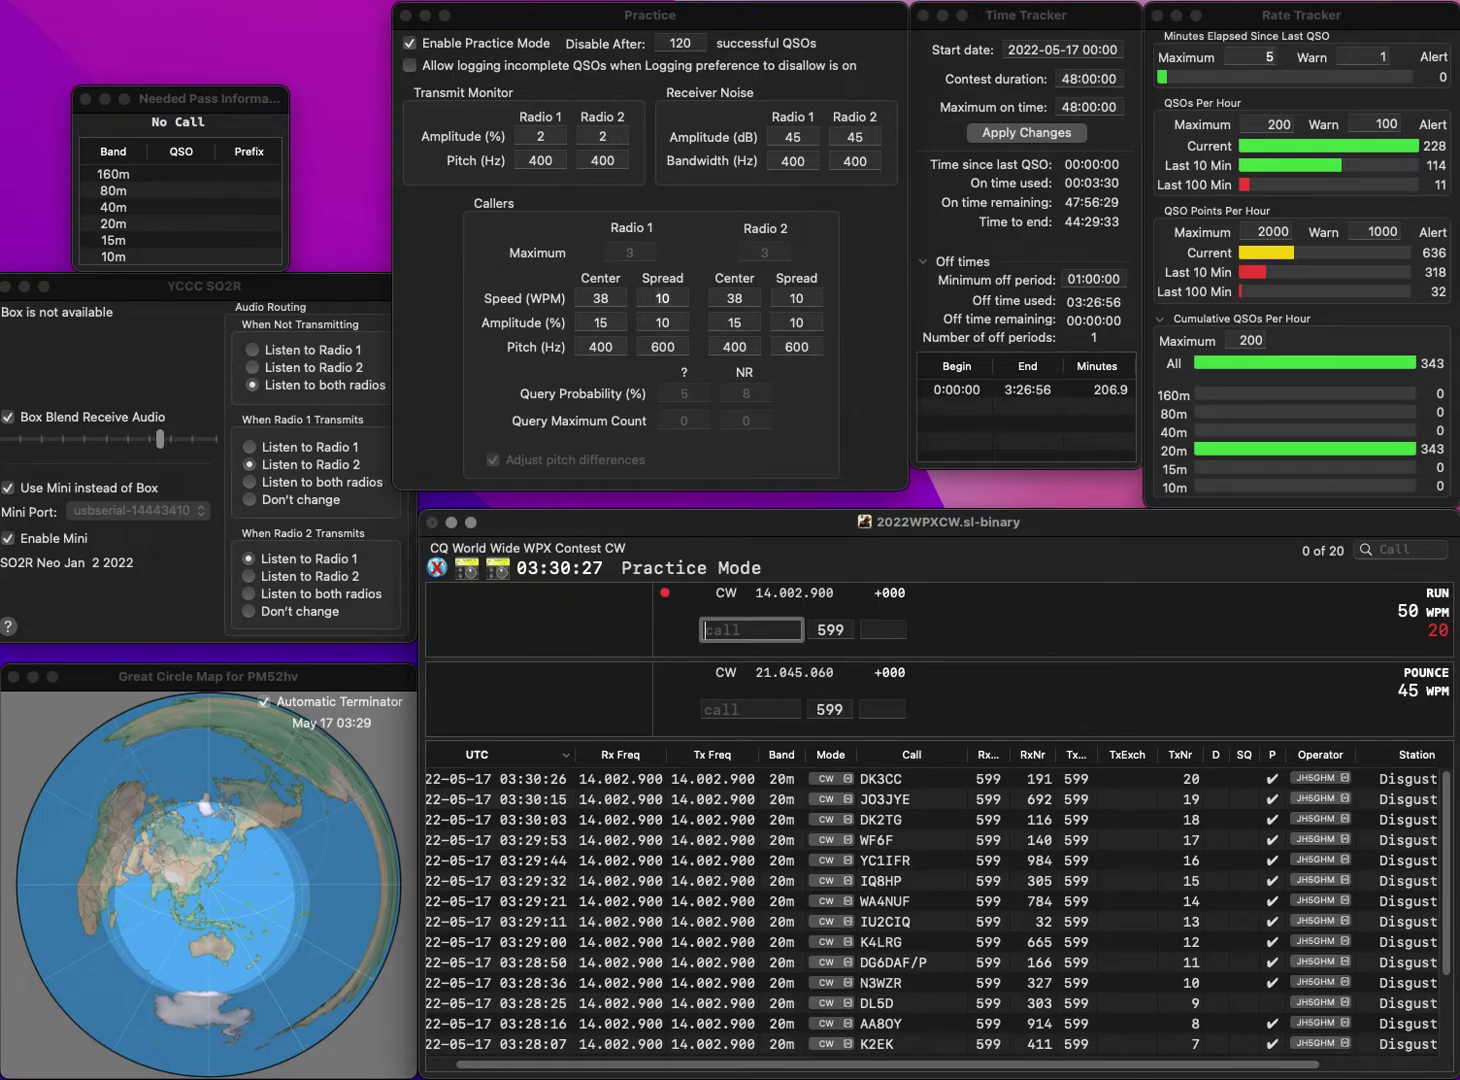
- Log a contact with N4CD on the 14 MHz run radio with received number 669
text(N4CD)
key(space)
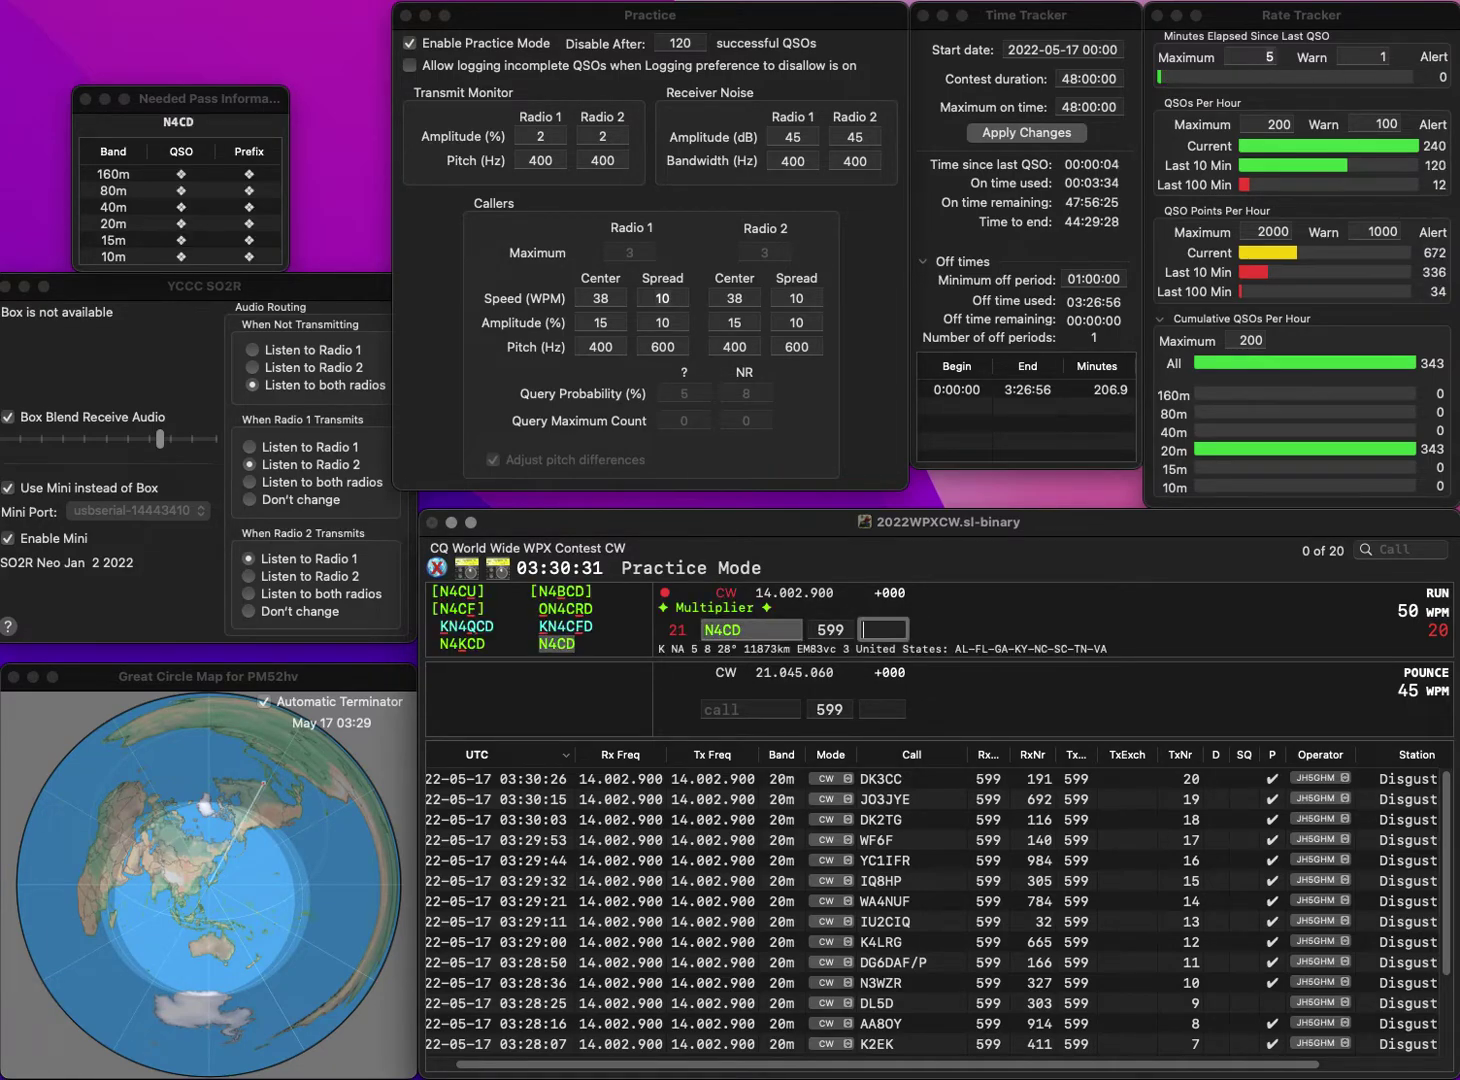
text(669)
key(Return)
text(IR2R)
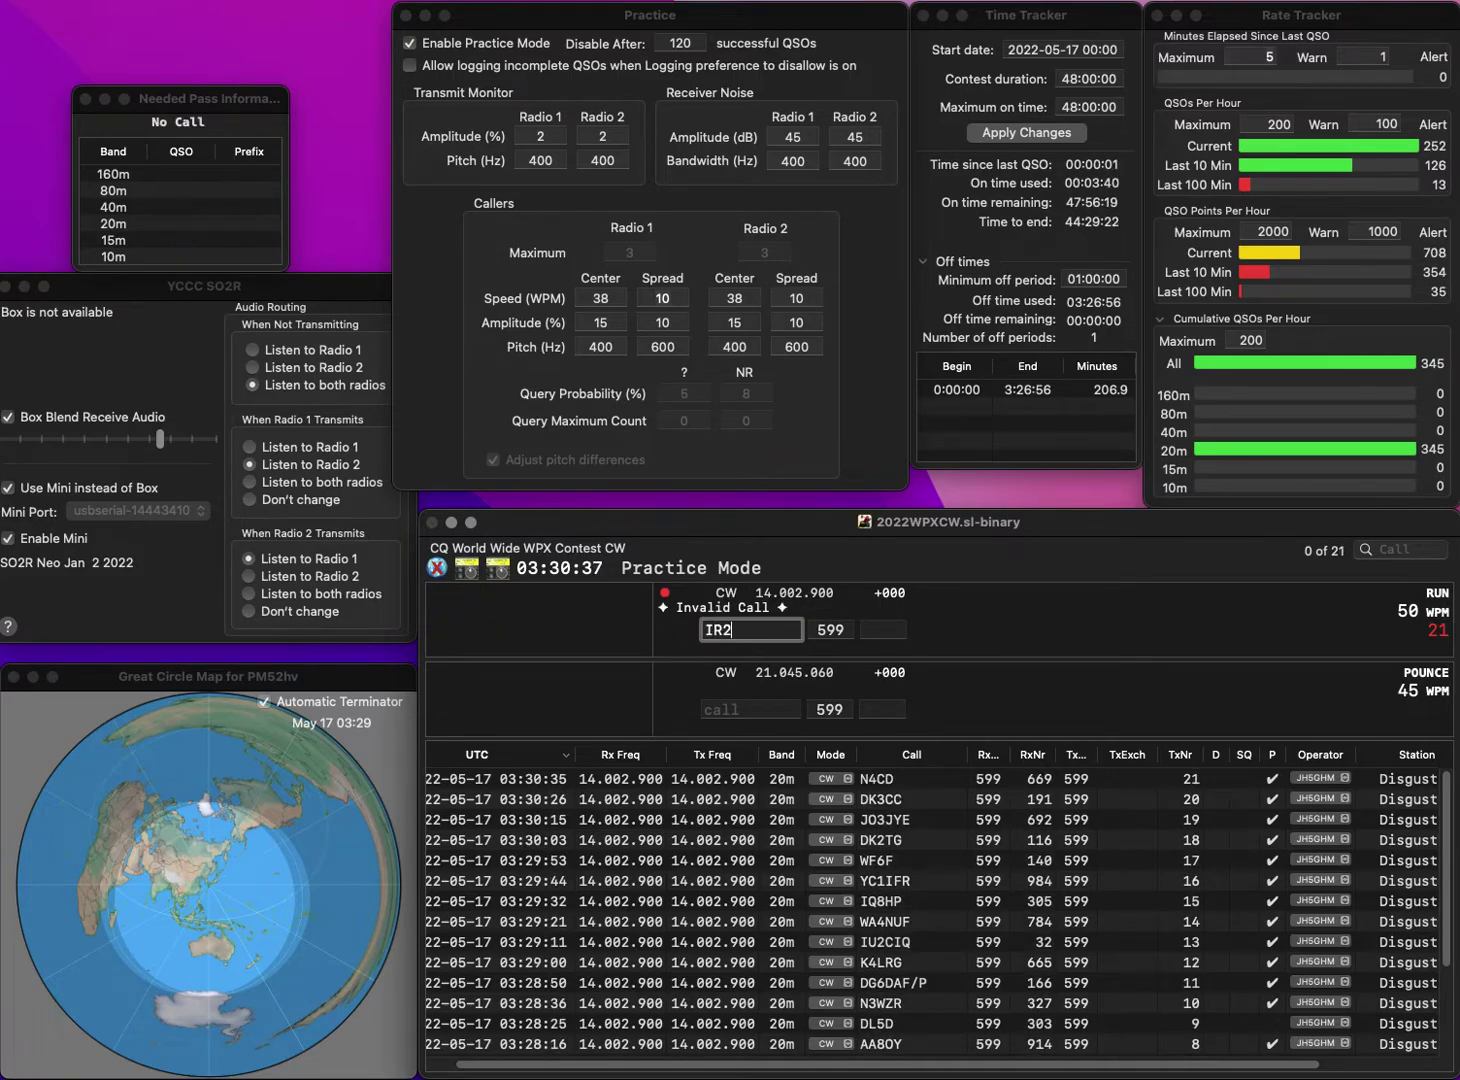
key(Return)
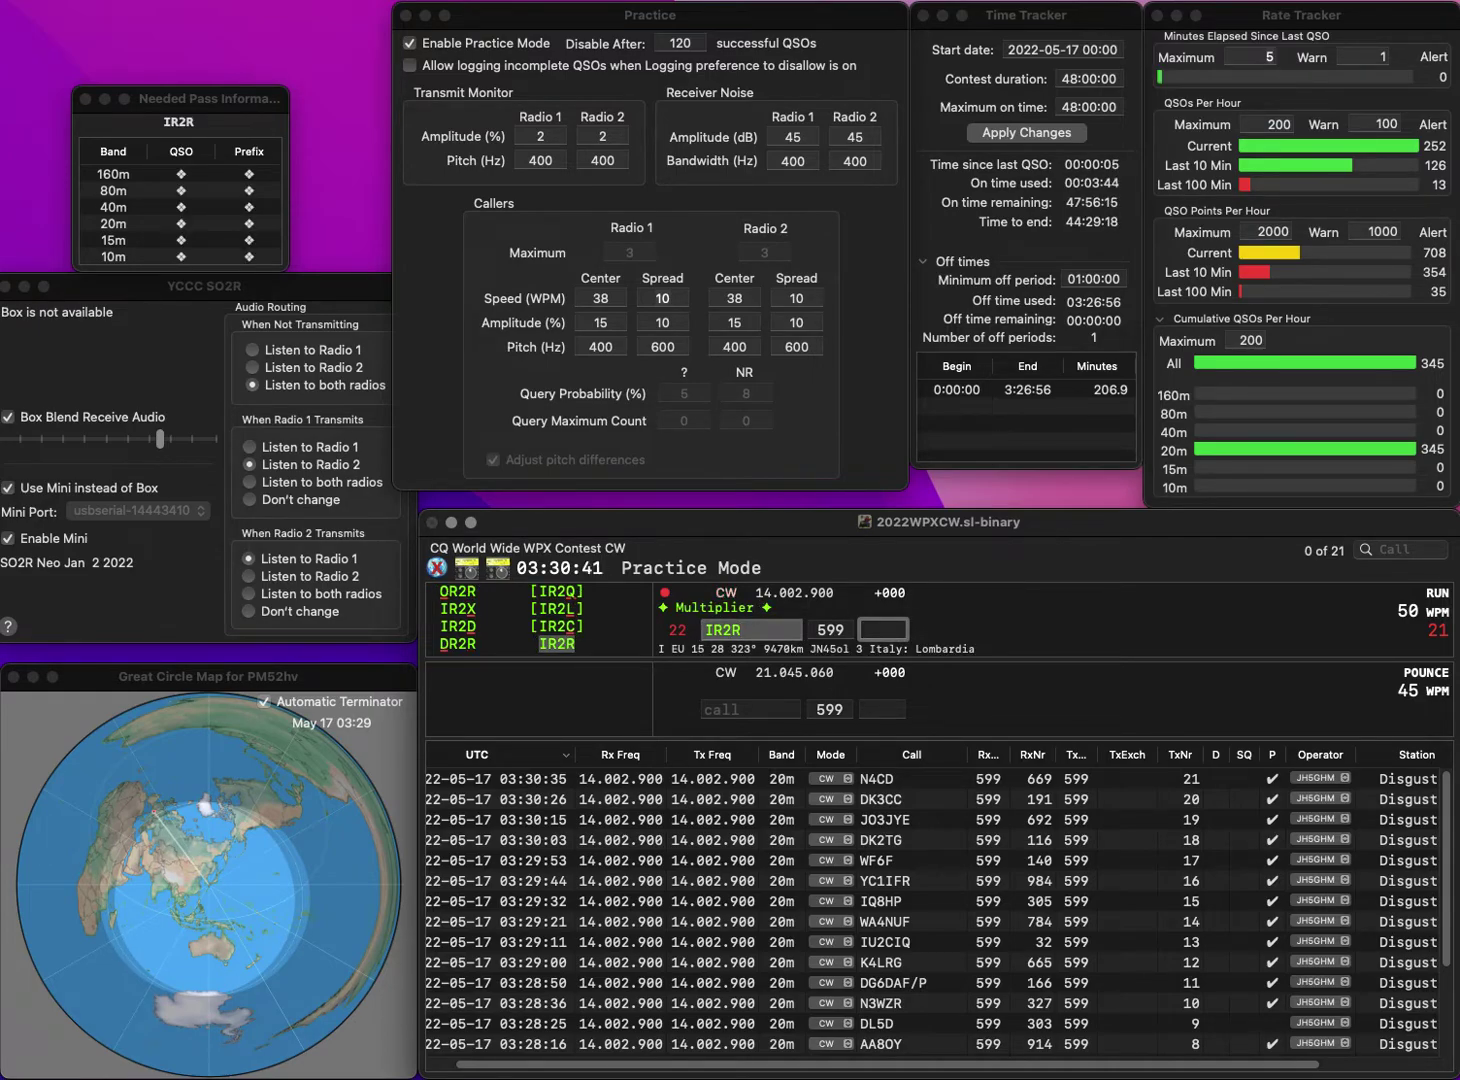
text(71)
key(Return)
- Log a contact with G0JJG on the 14 MHz run radio with received number 5
text(G0JJ)
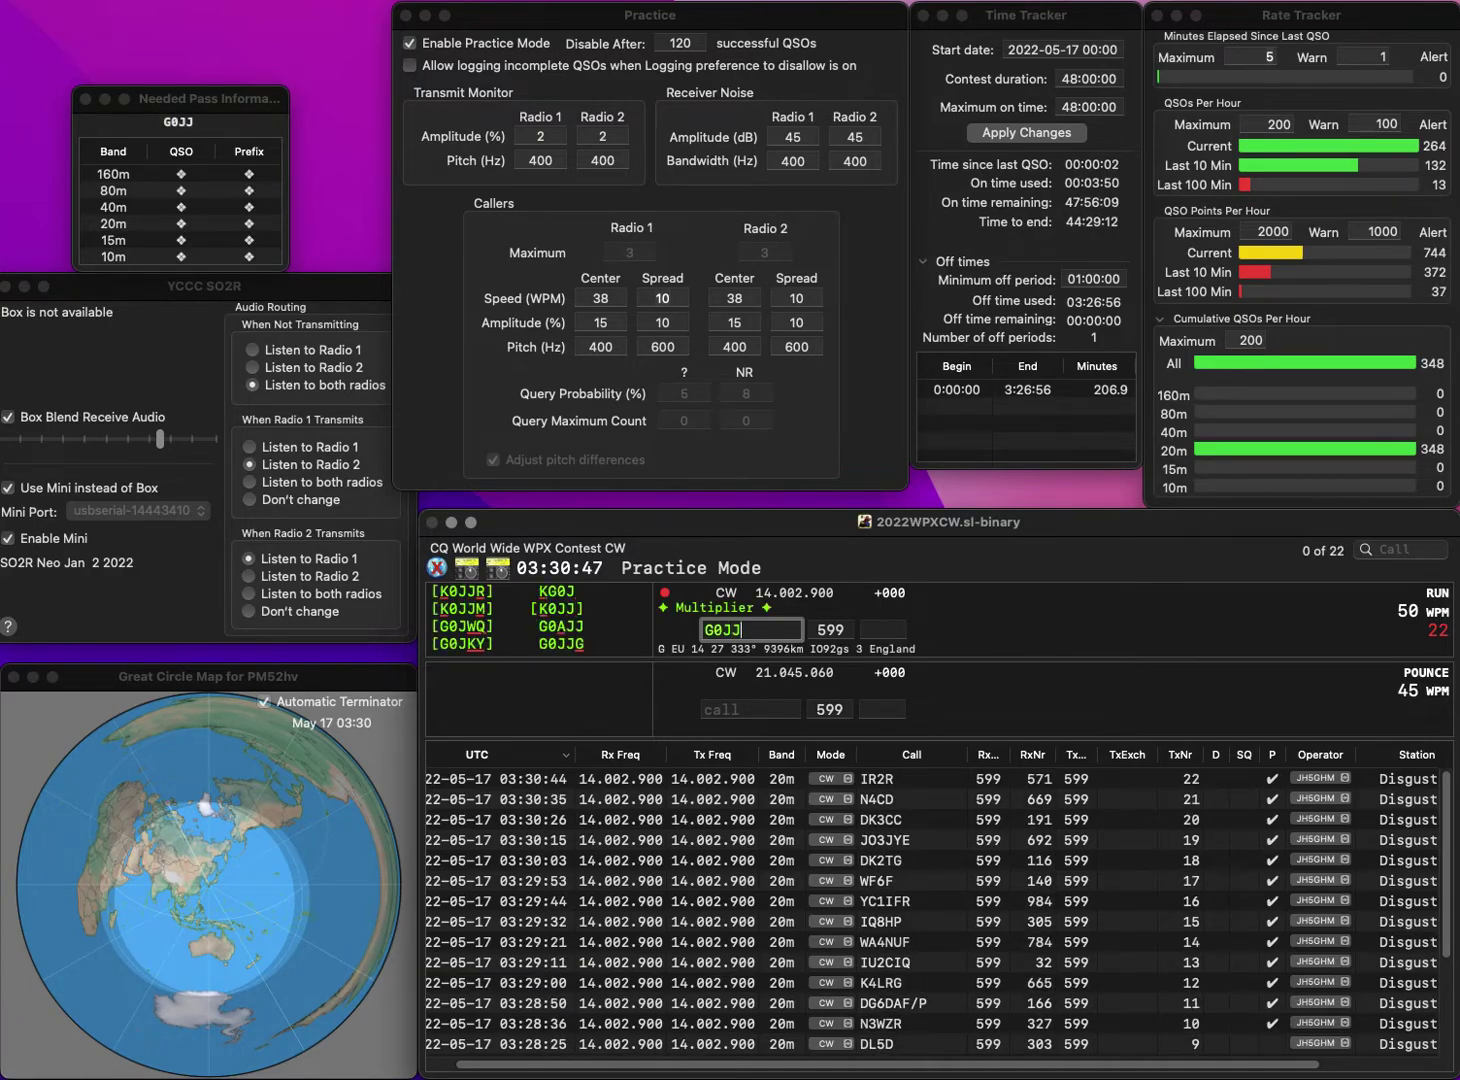
text(G)
key(Return)
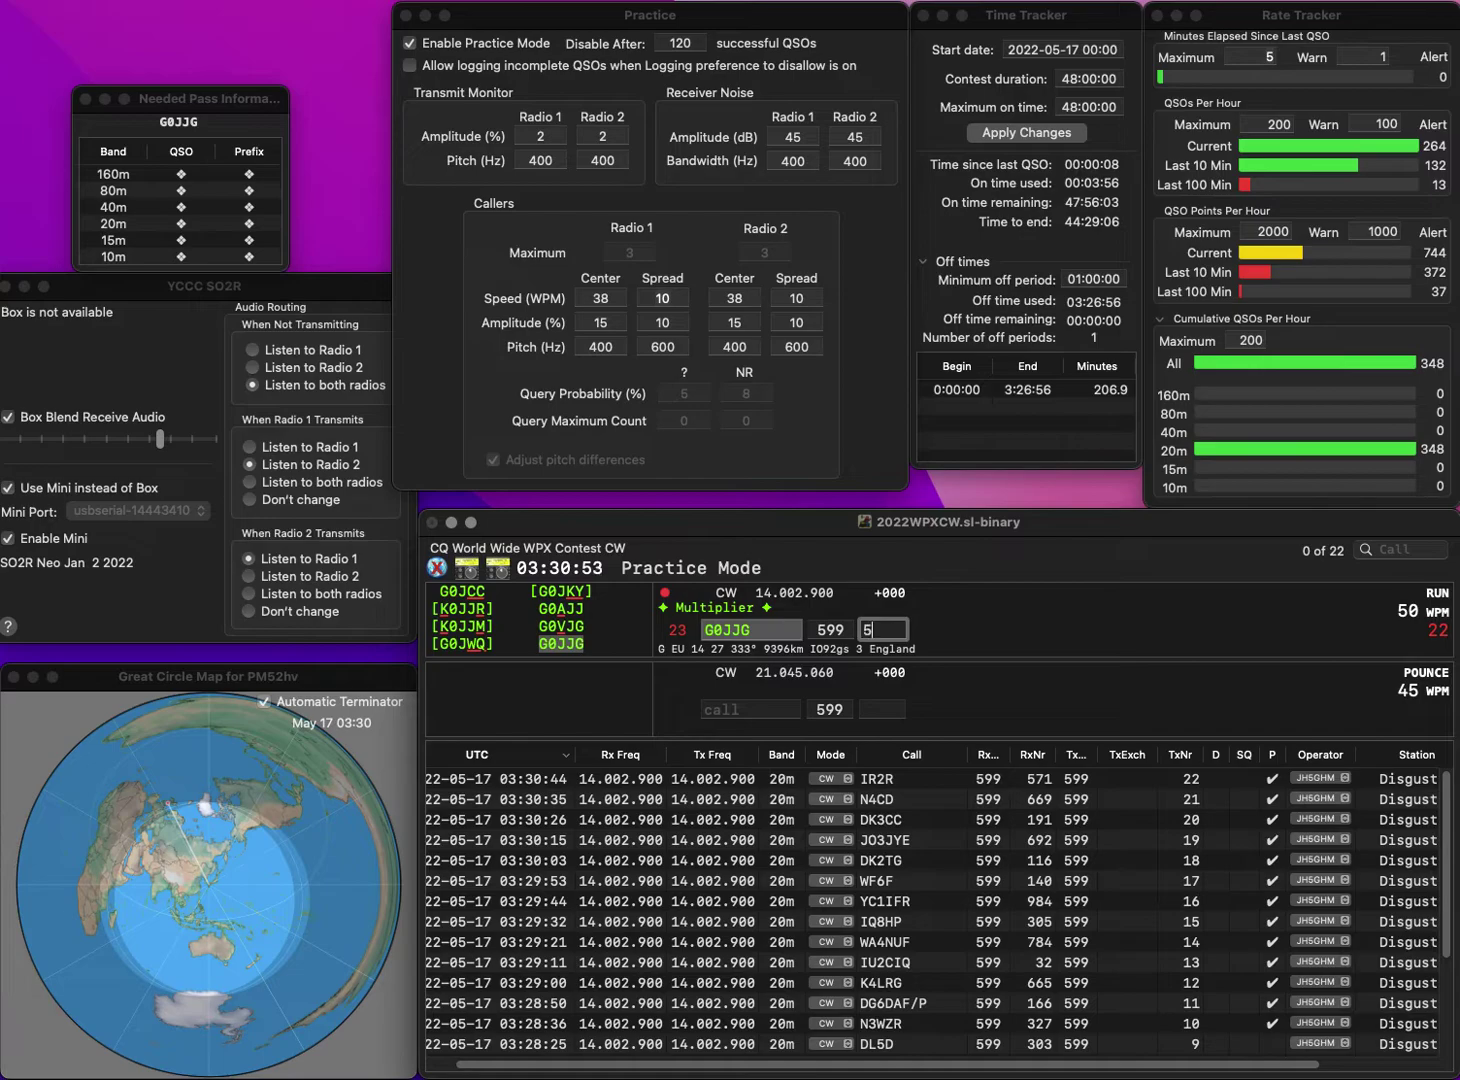
key(Return)
text(AD)
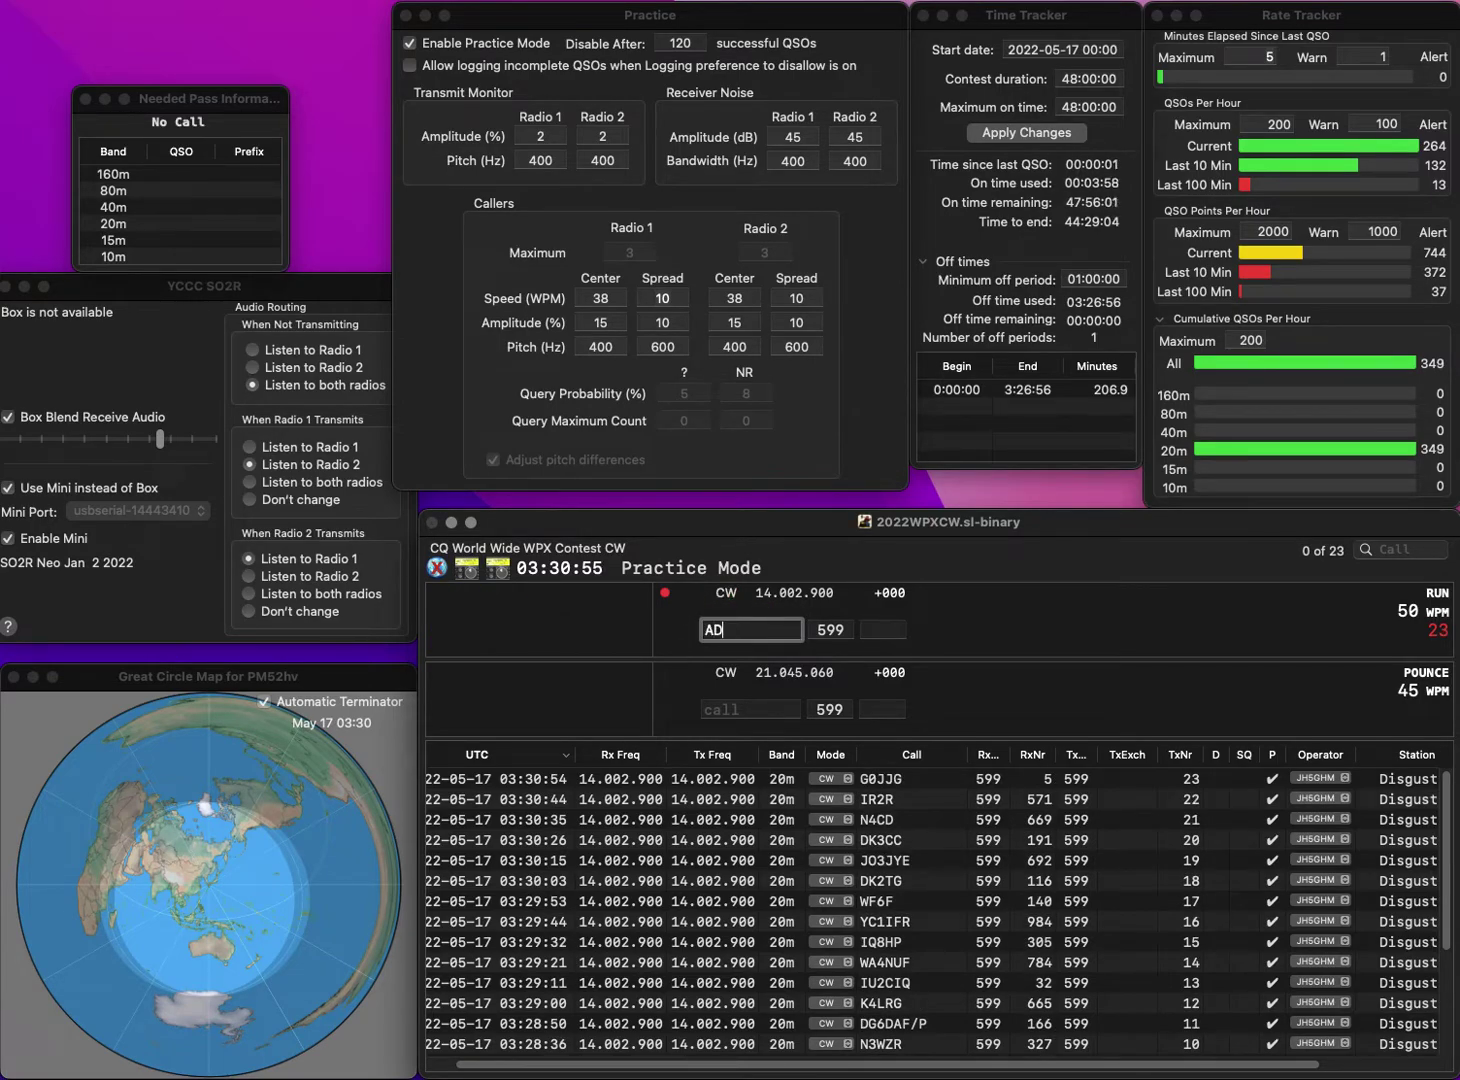
text(5VD)
key(space)
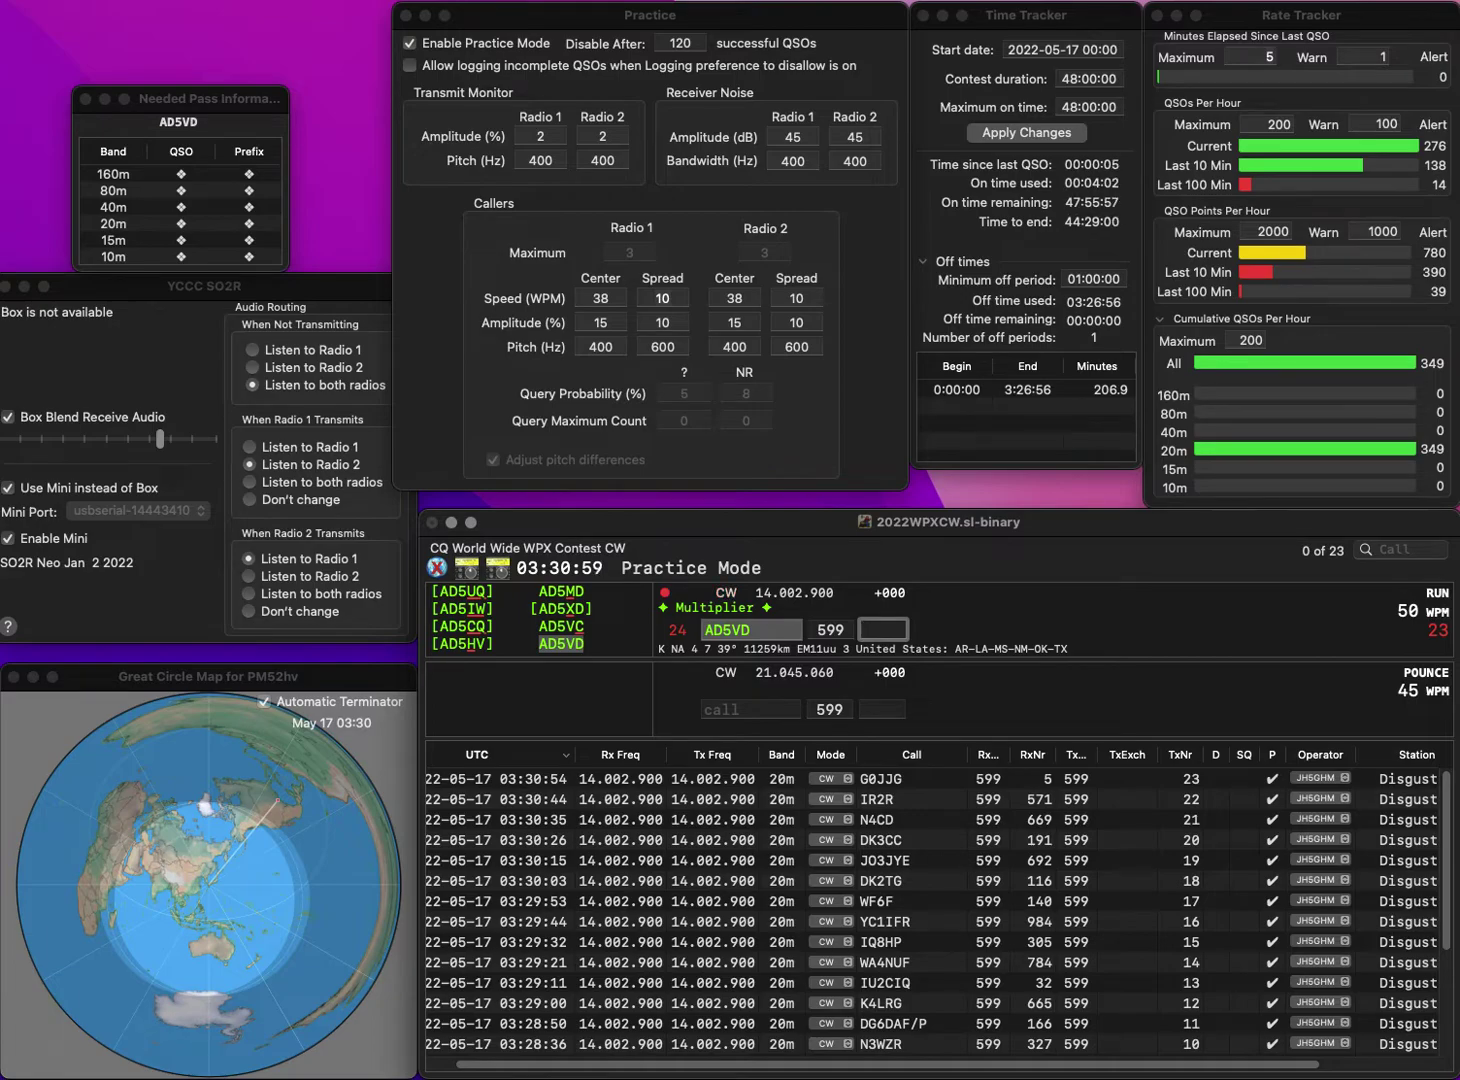
text(82)
key(Return)
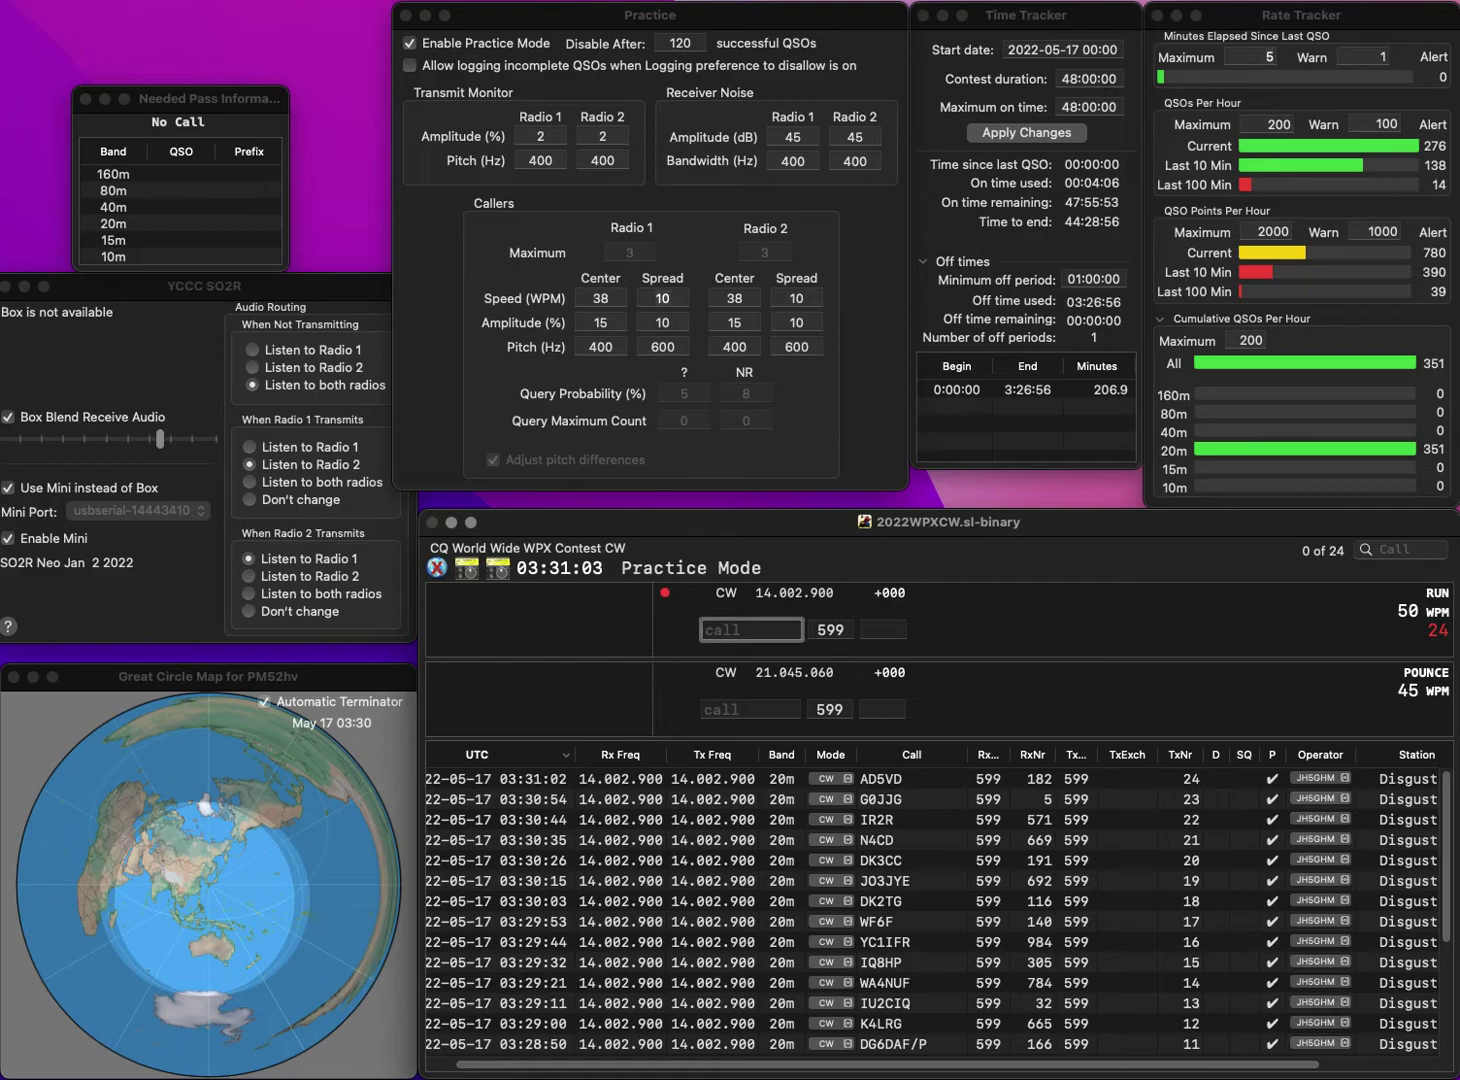
text(NDL8P)
key(Home)
key(Delete)
text(G)
key(Return)
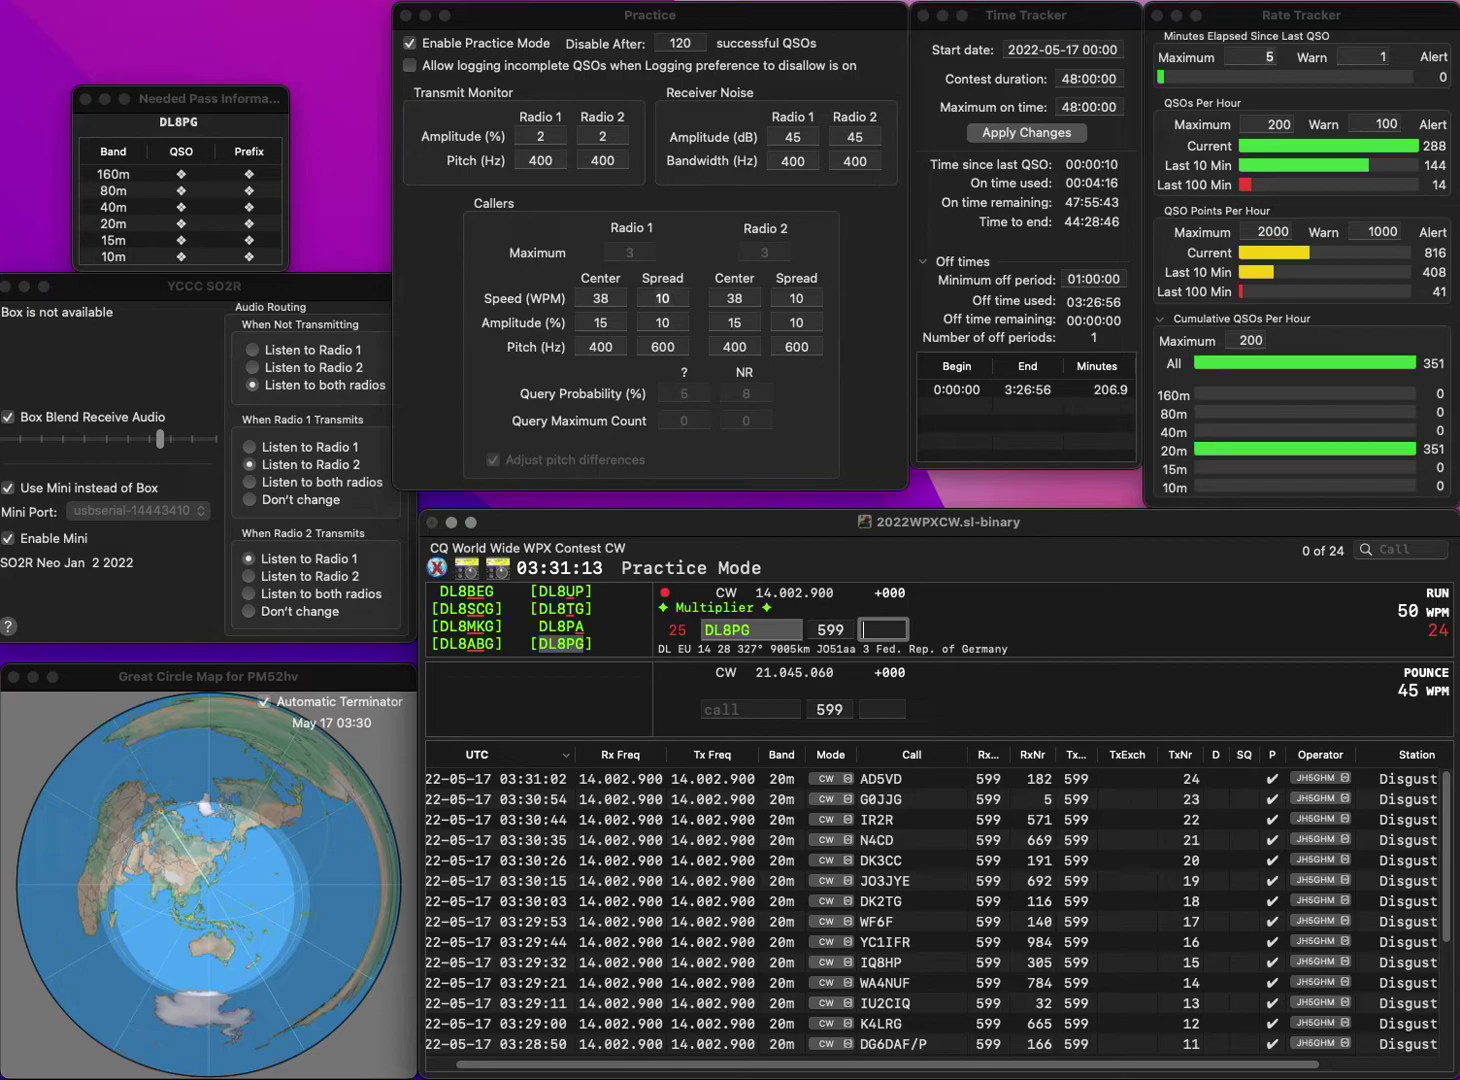
text(526)
key(Return)
text(N3)
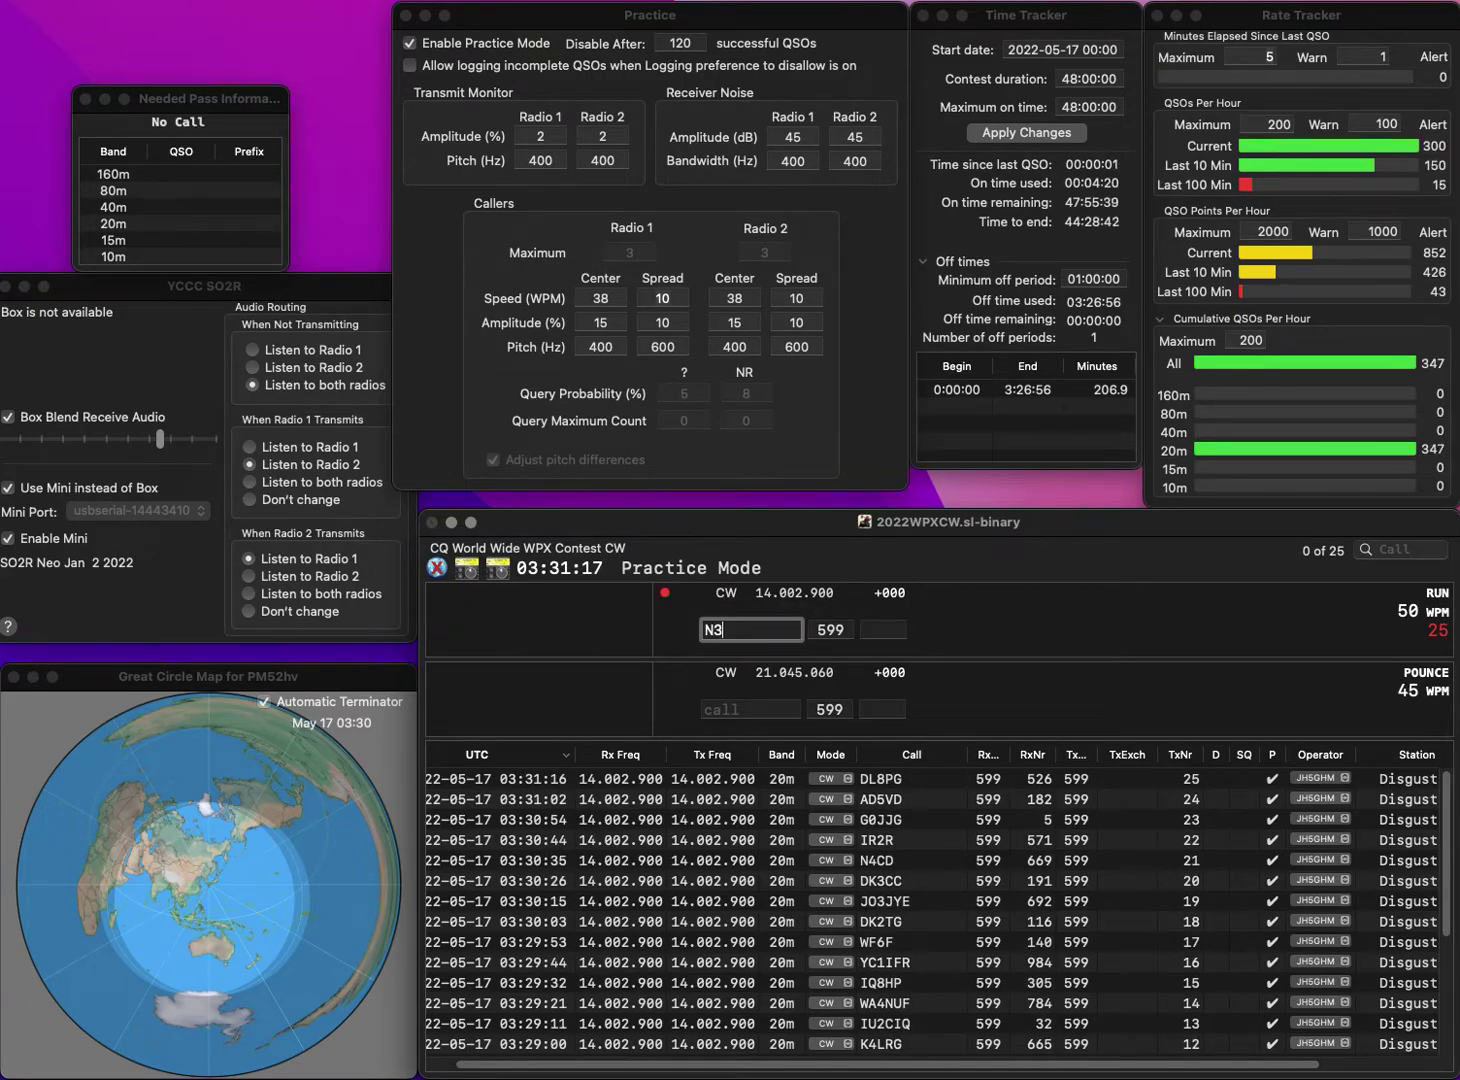
text(TIR)
key(Return)
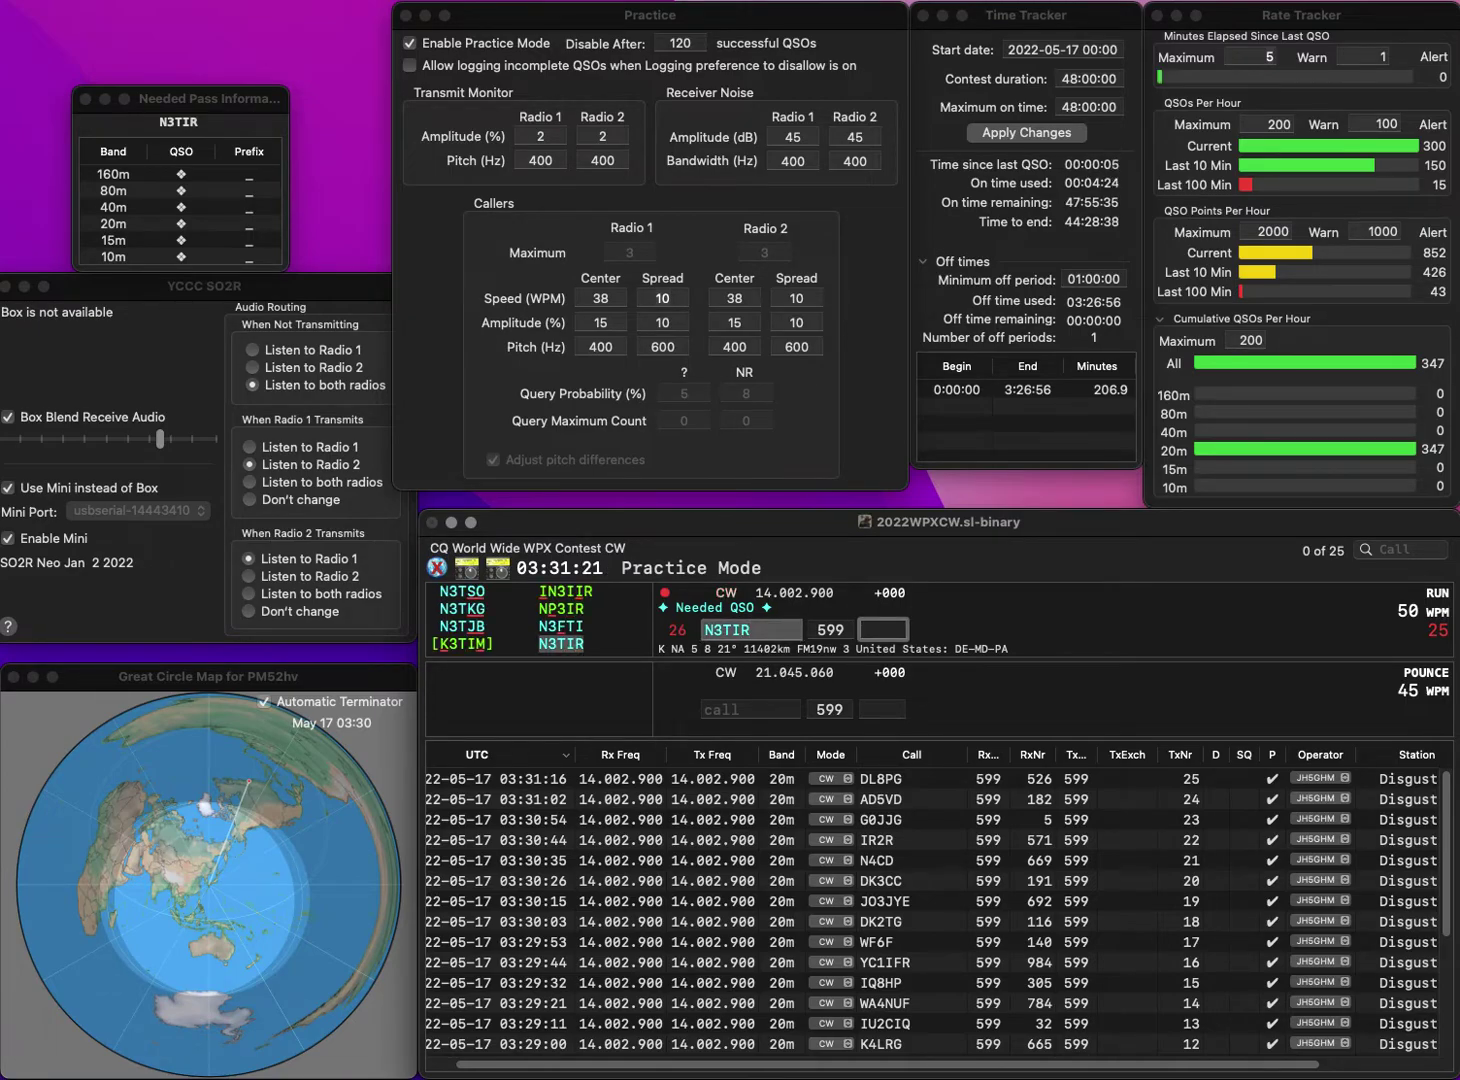
text(47)
key(Return)
text(WM7Z)
key(Return)
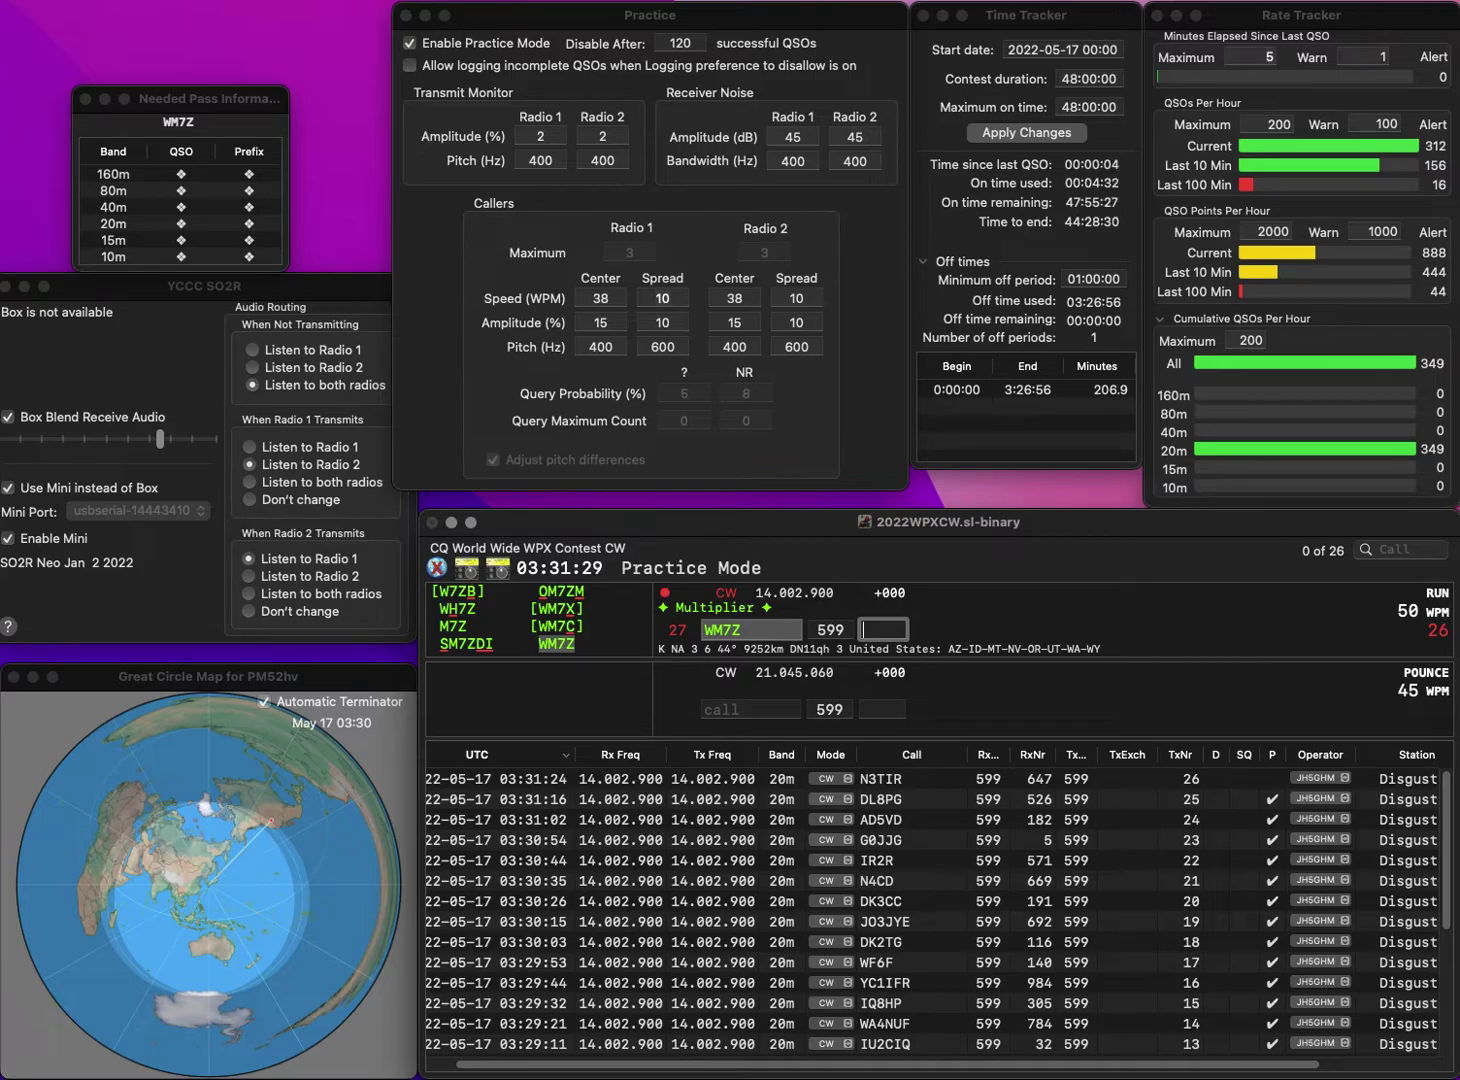
text(374)
key(Return)
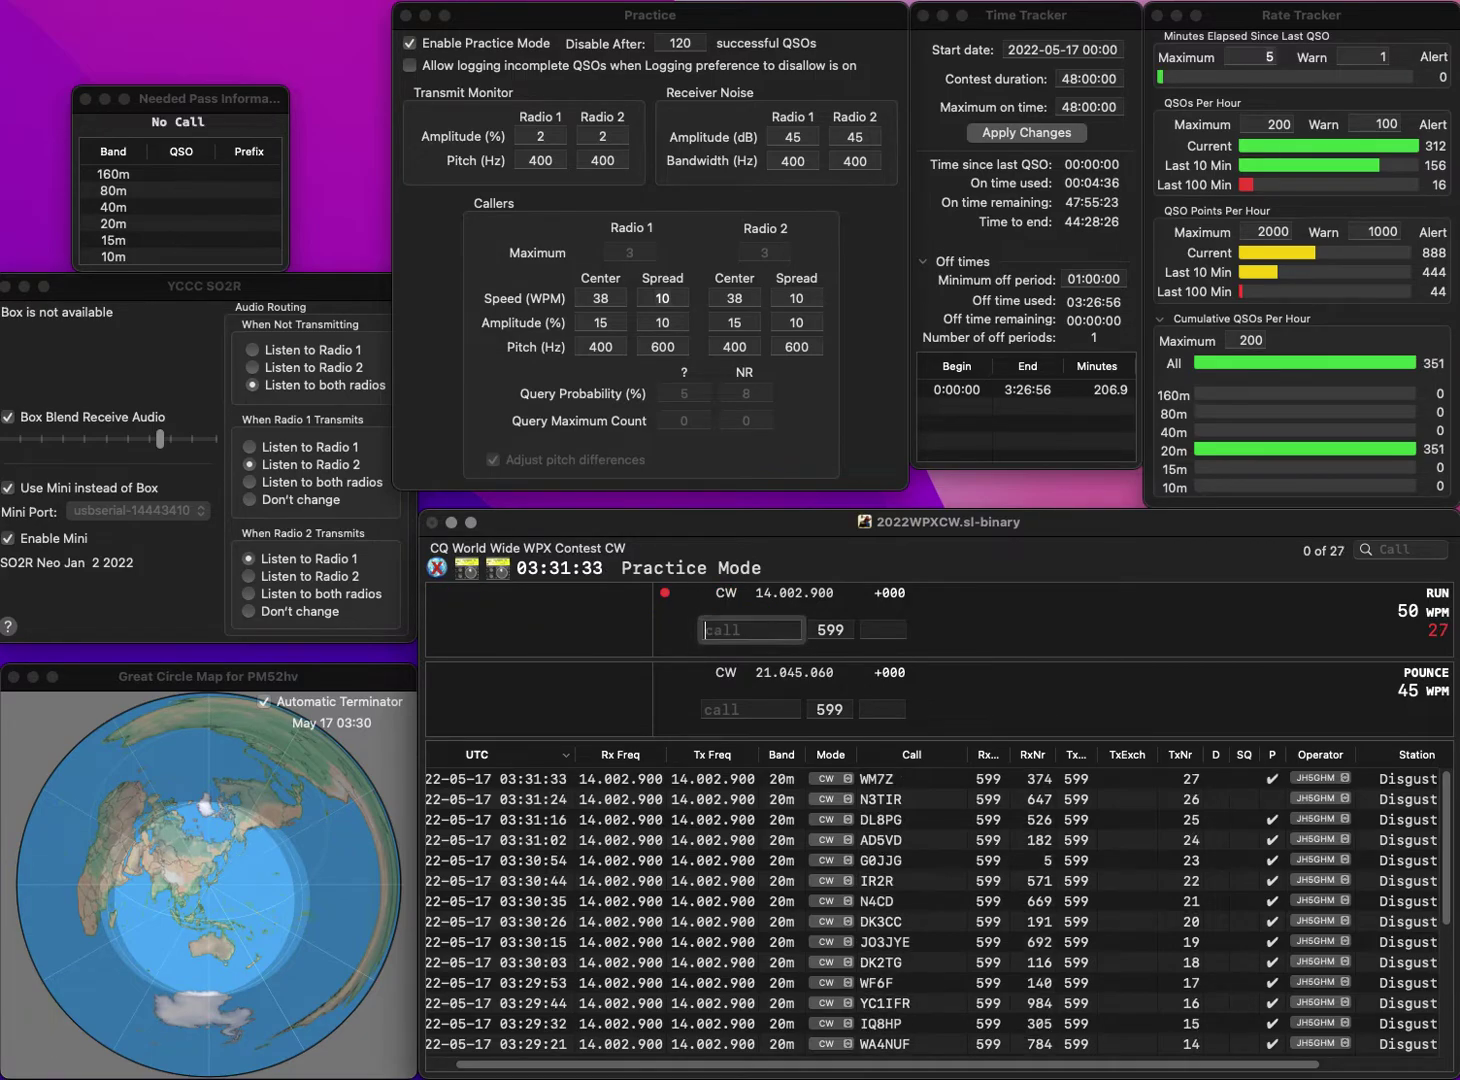
text(N9E)
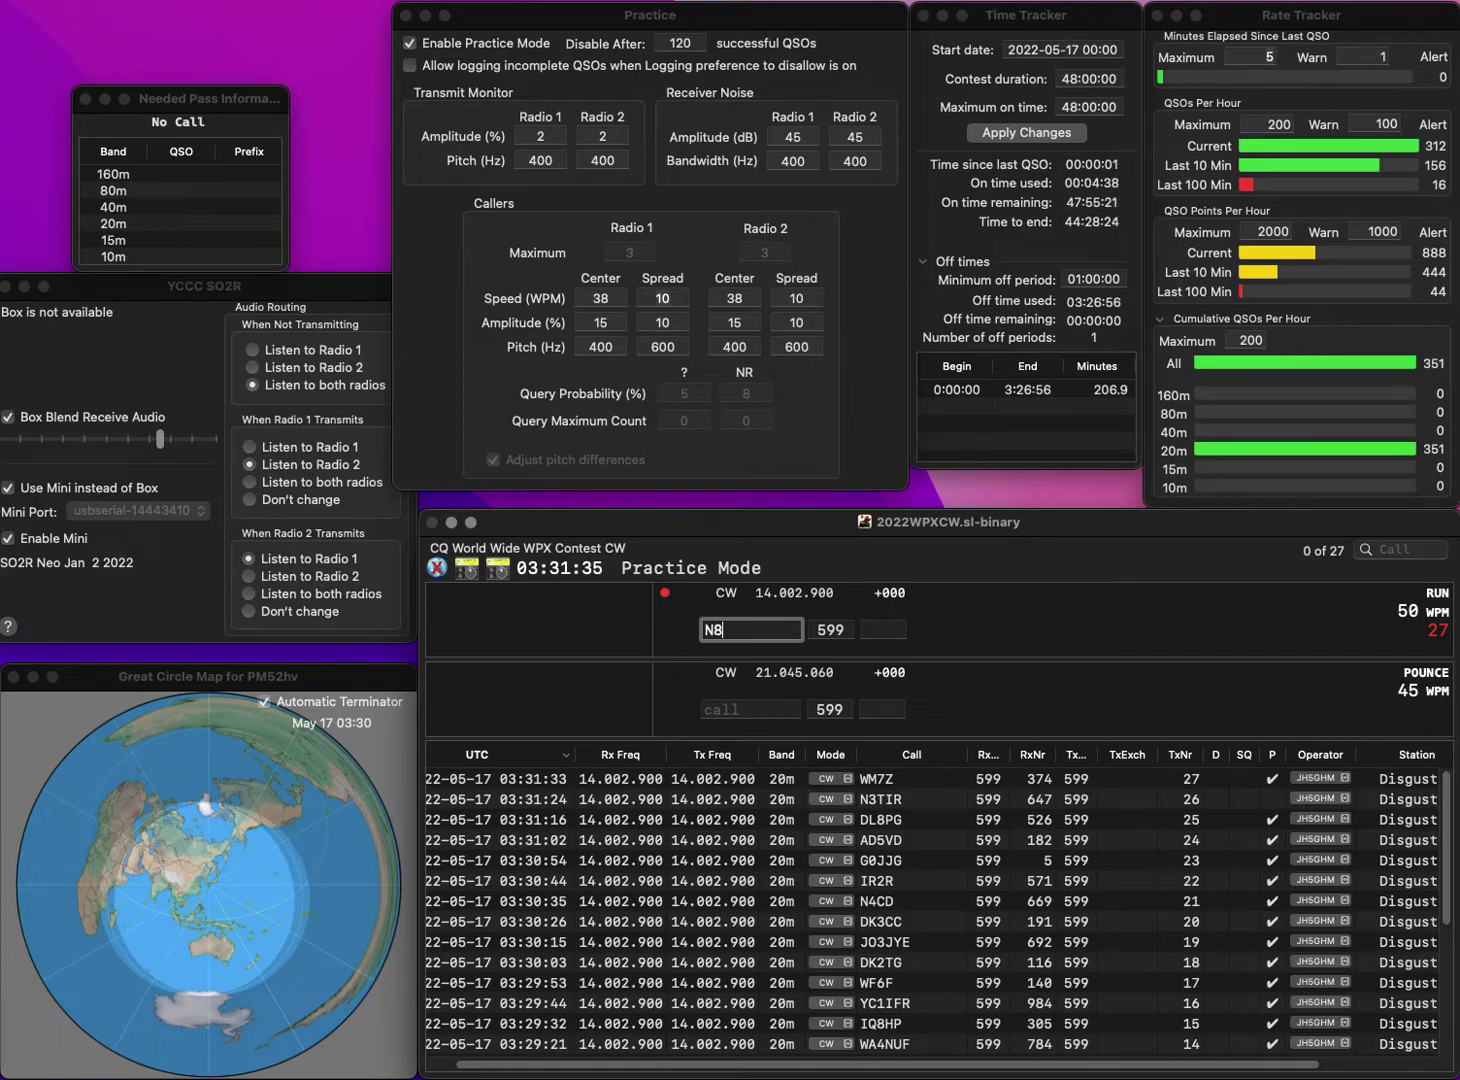
text(Z)
key(Return)
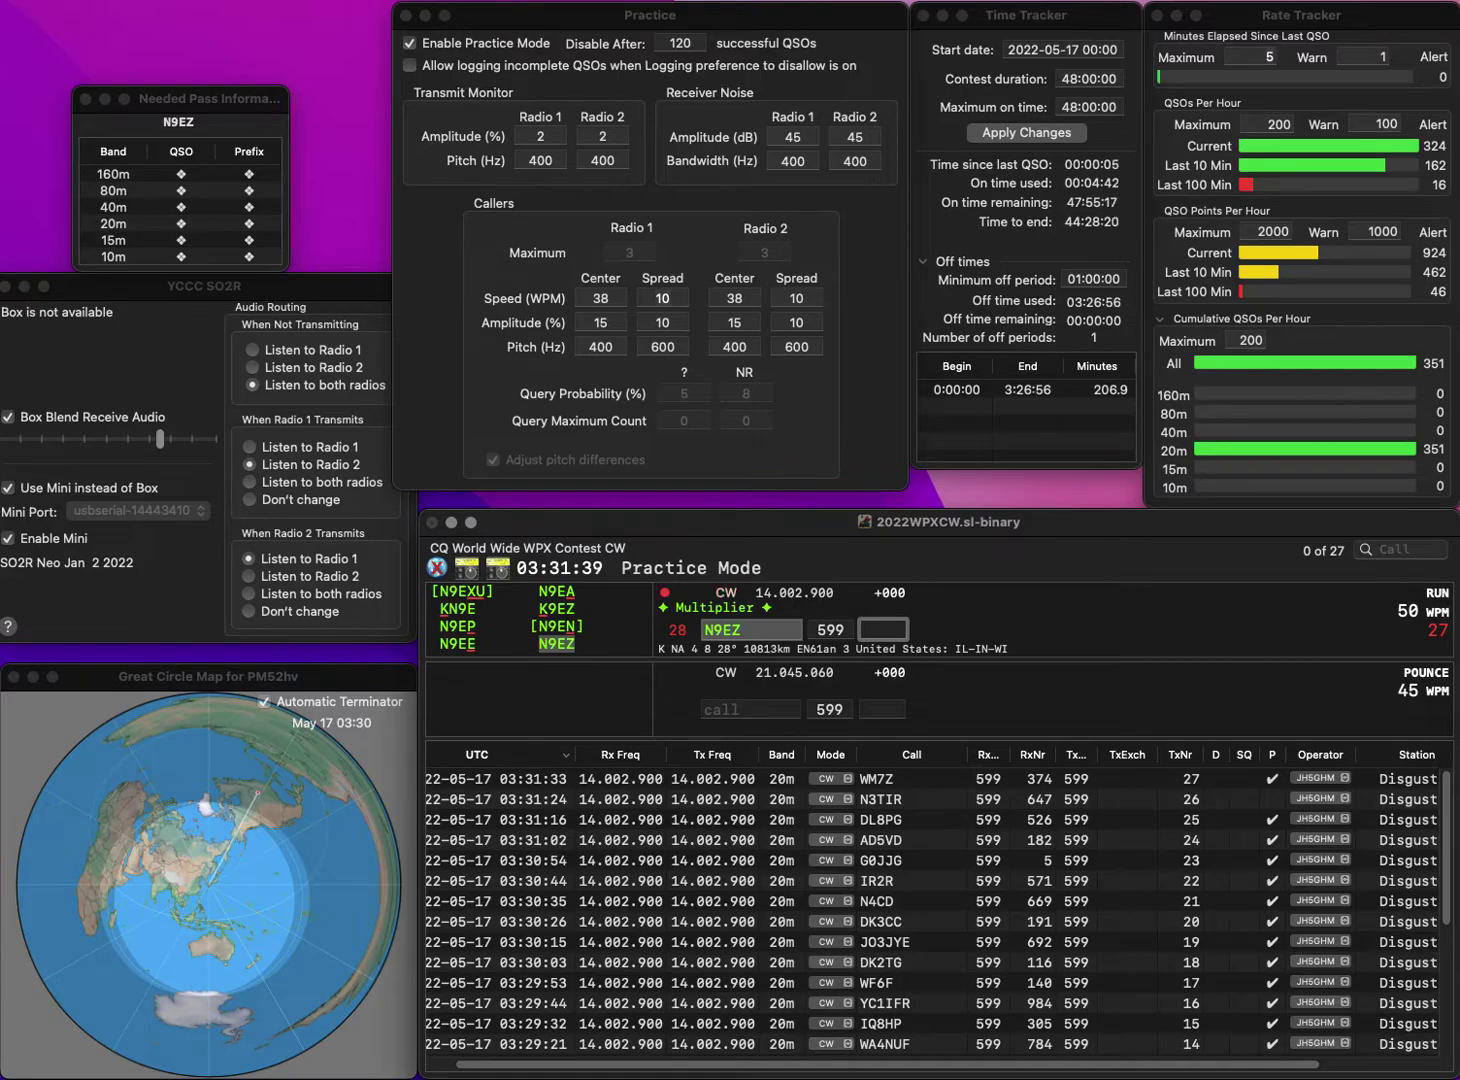
text(788)
key(Return)
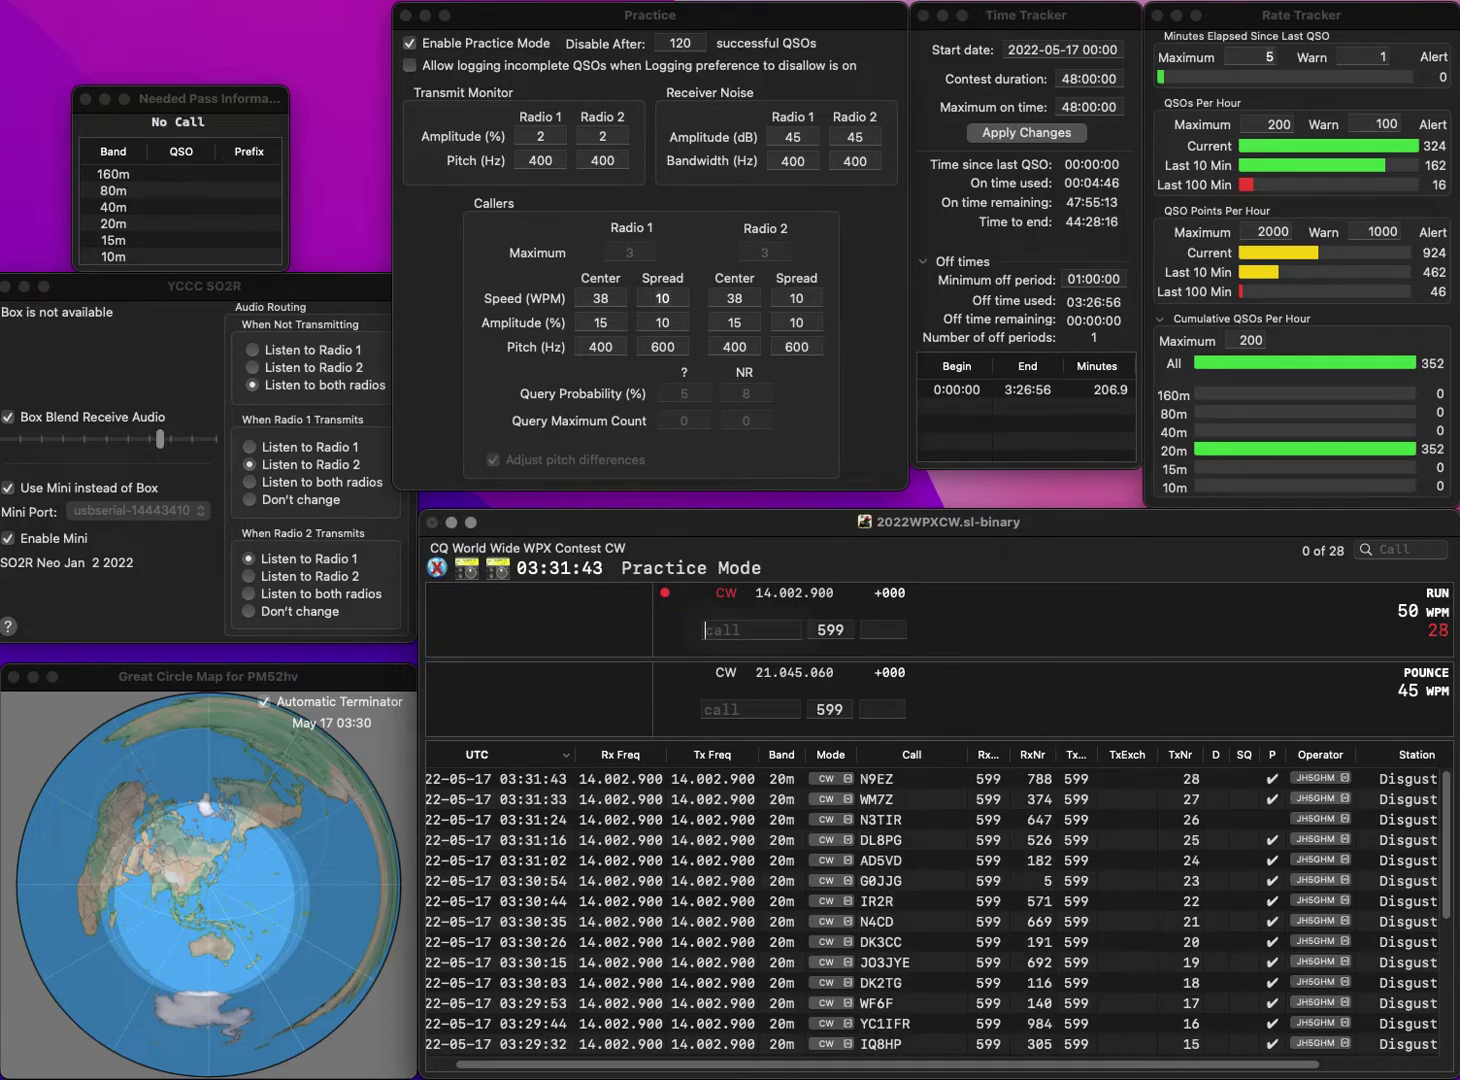
text(WB)
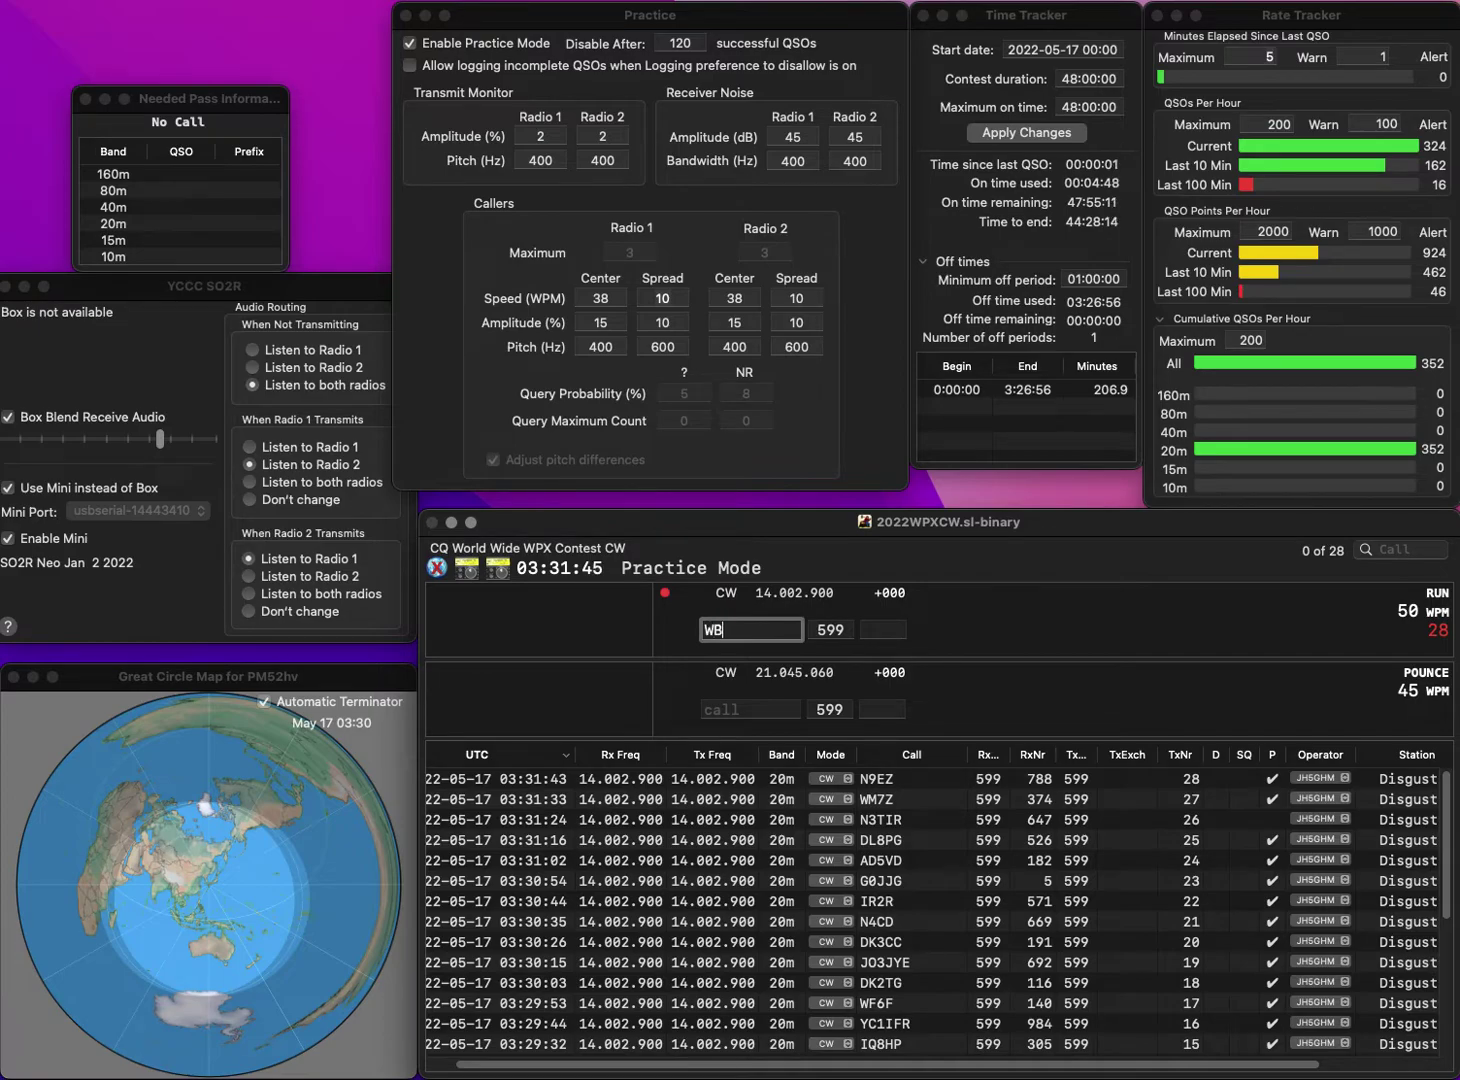
text(8BRU)
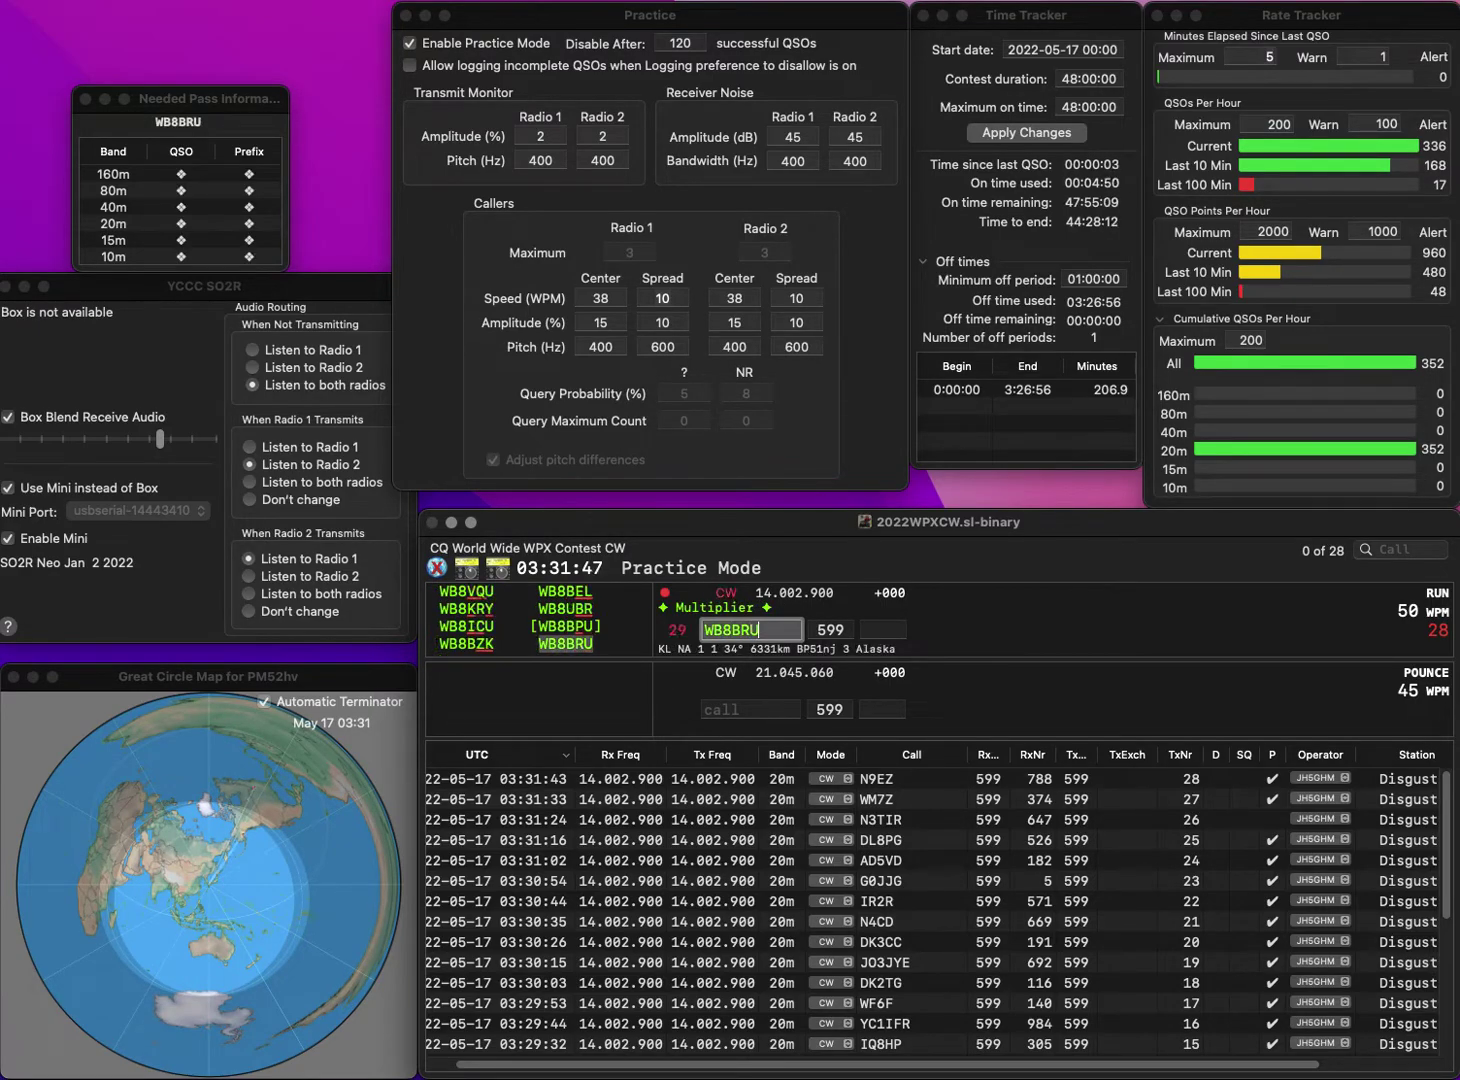
click(883, 629)
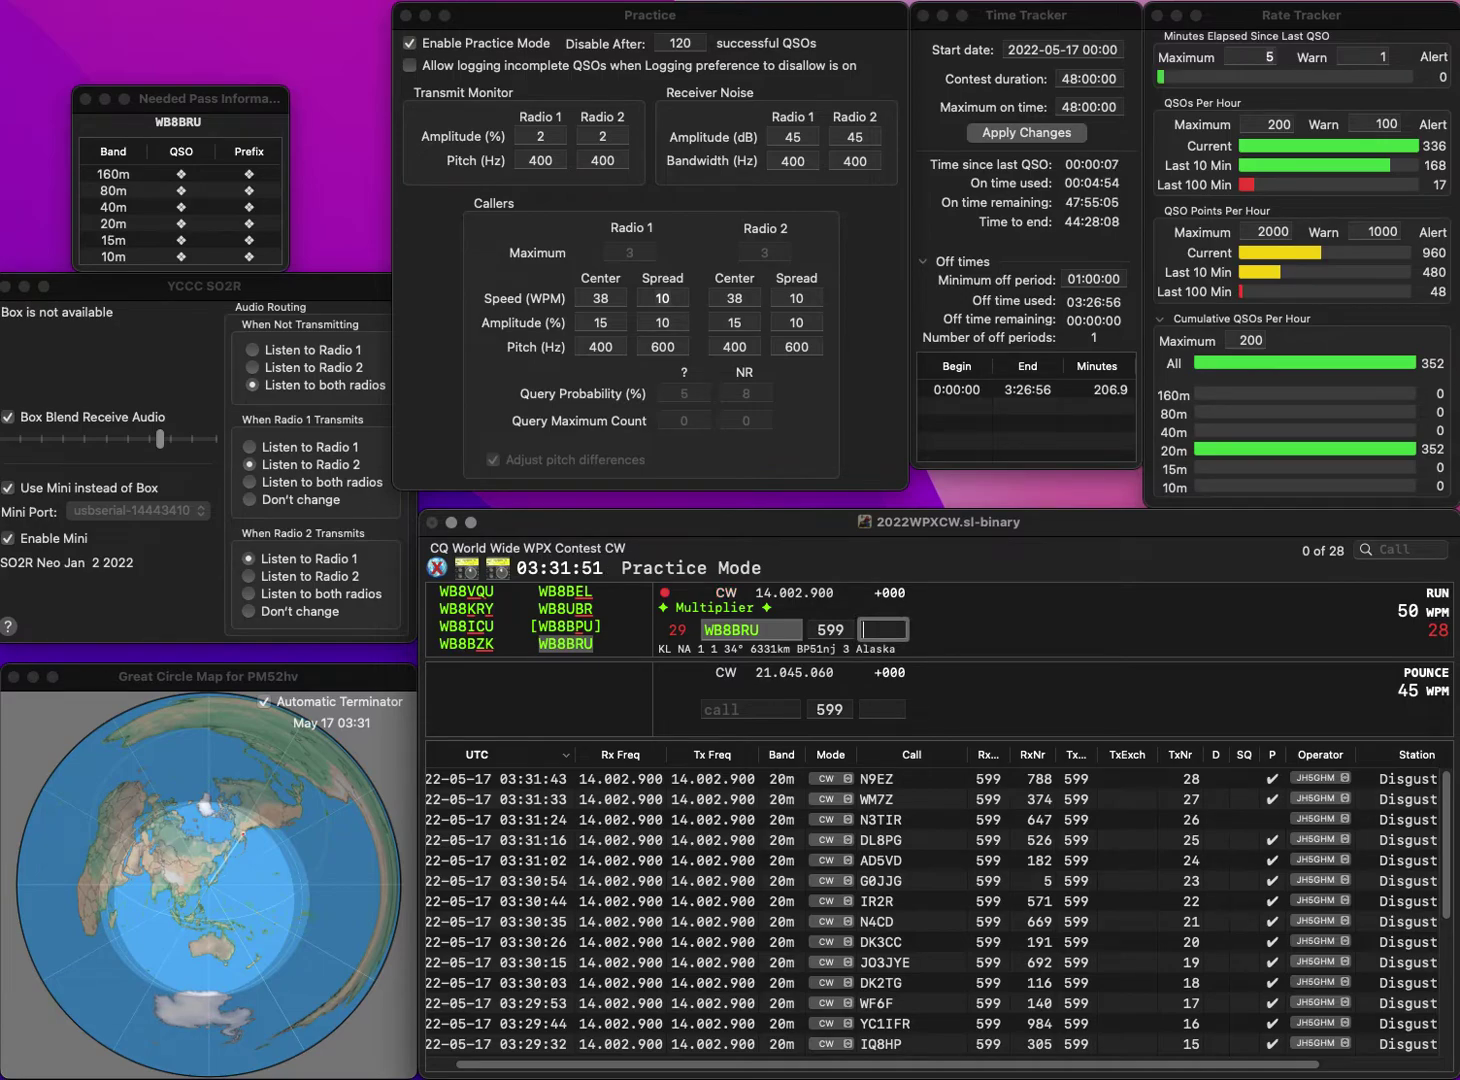
text(19)
key(Return)
text(W8FWY)
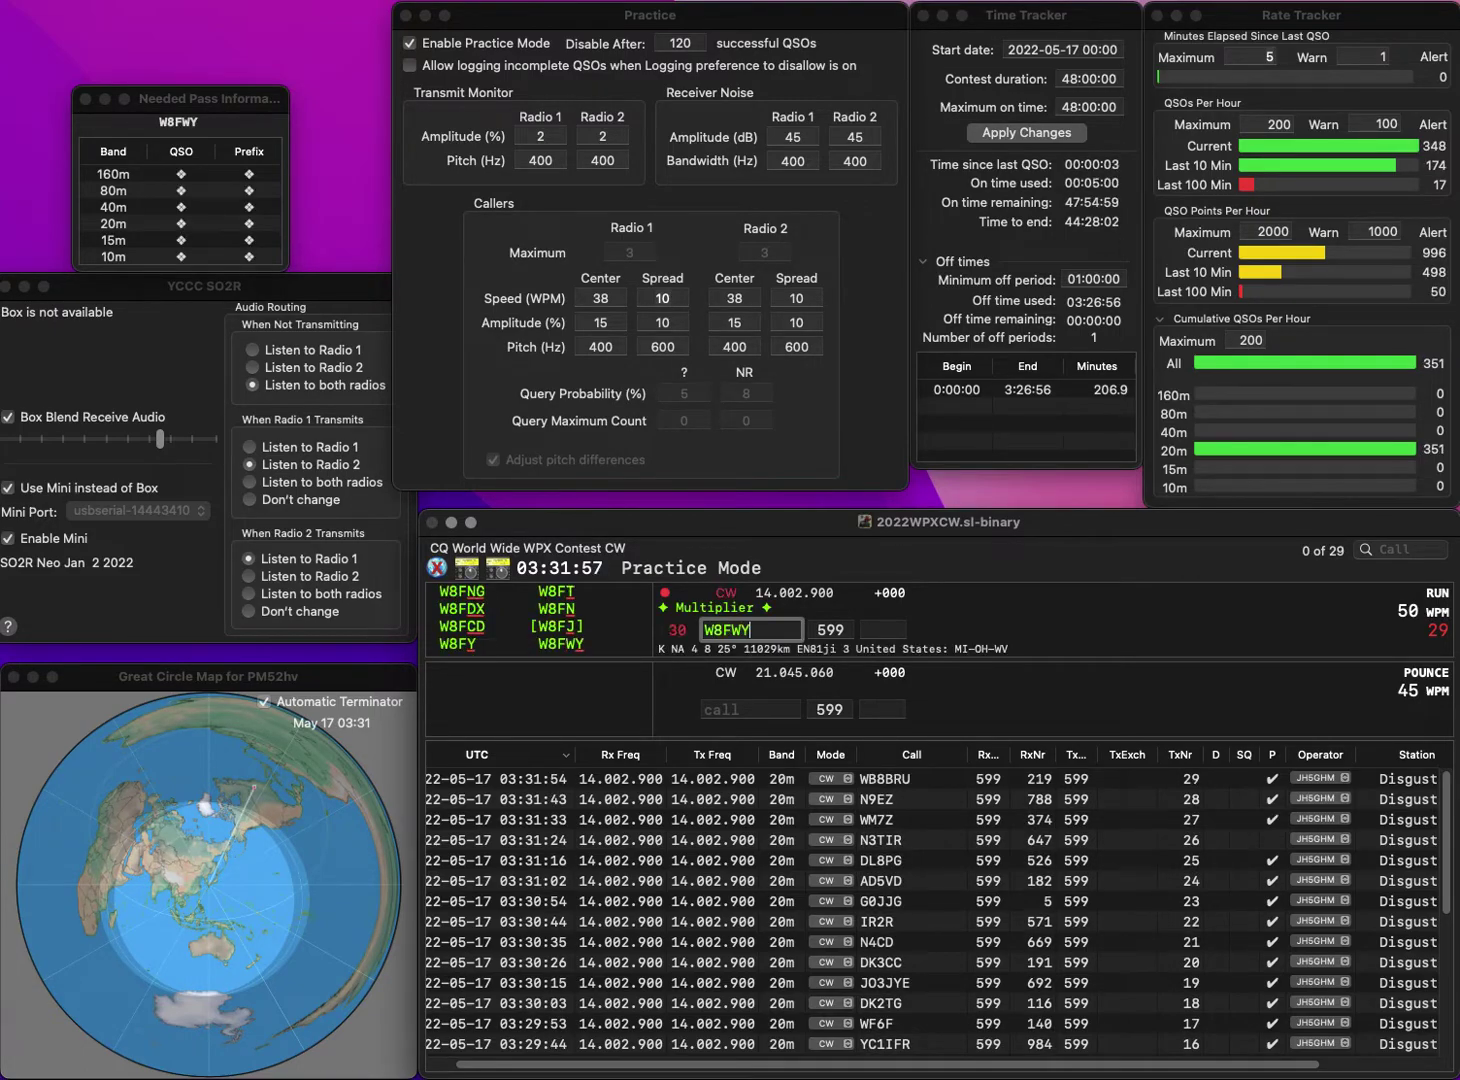
key(space)
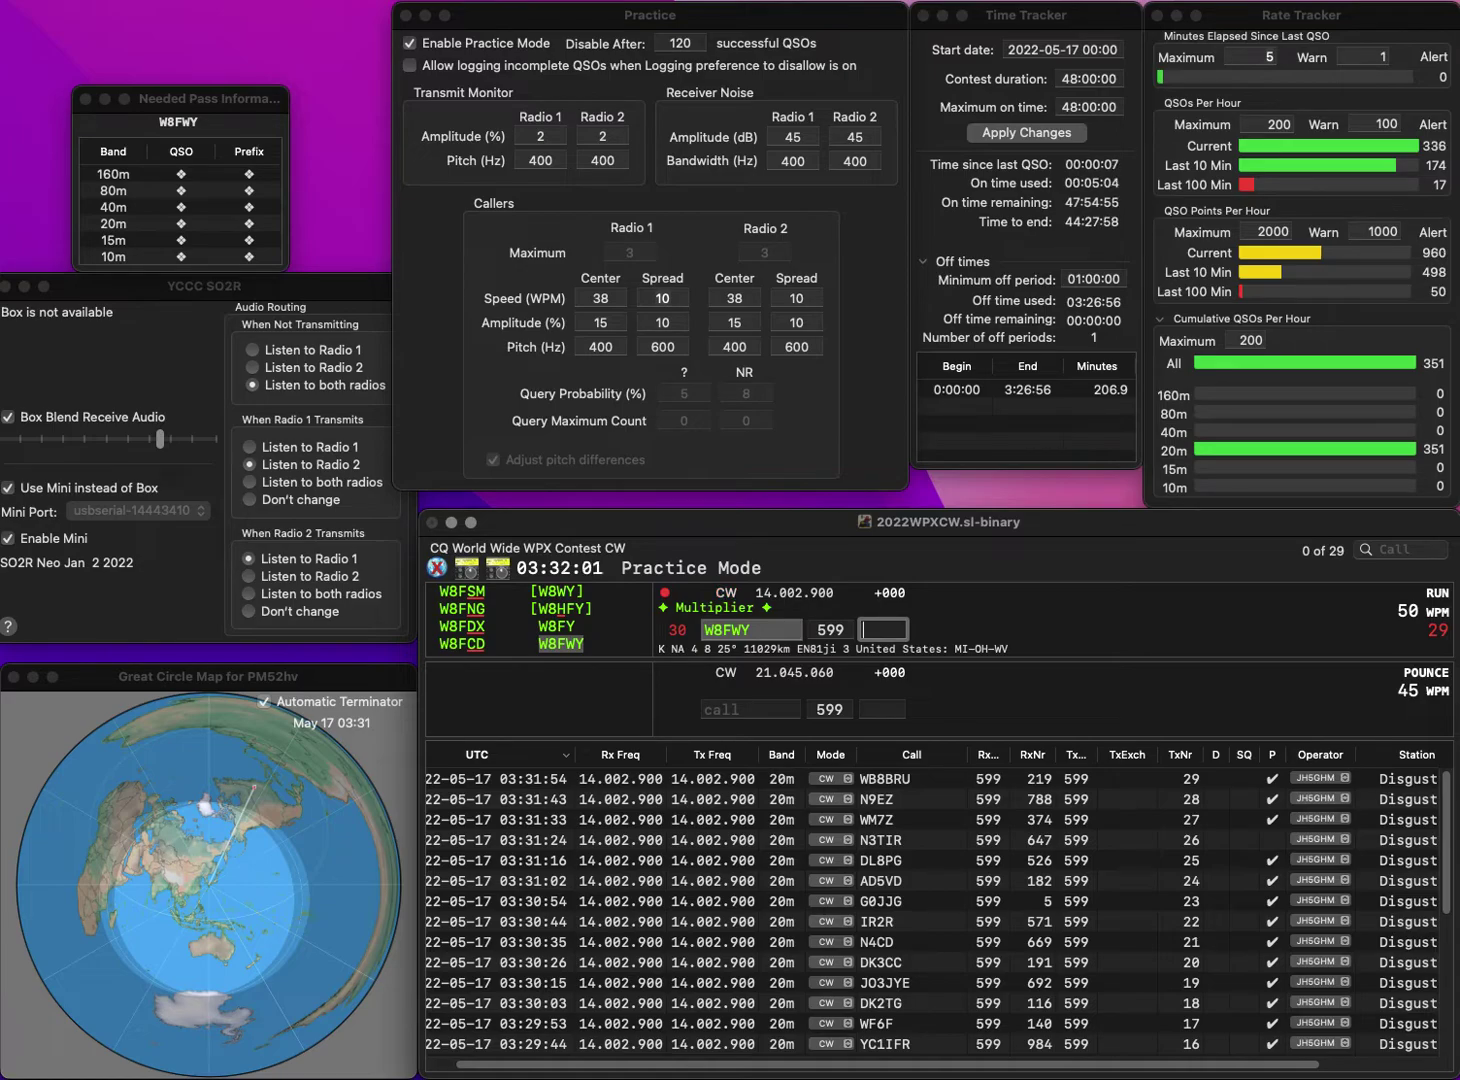
text(27)
key(Return)
text(OE6C)
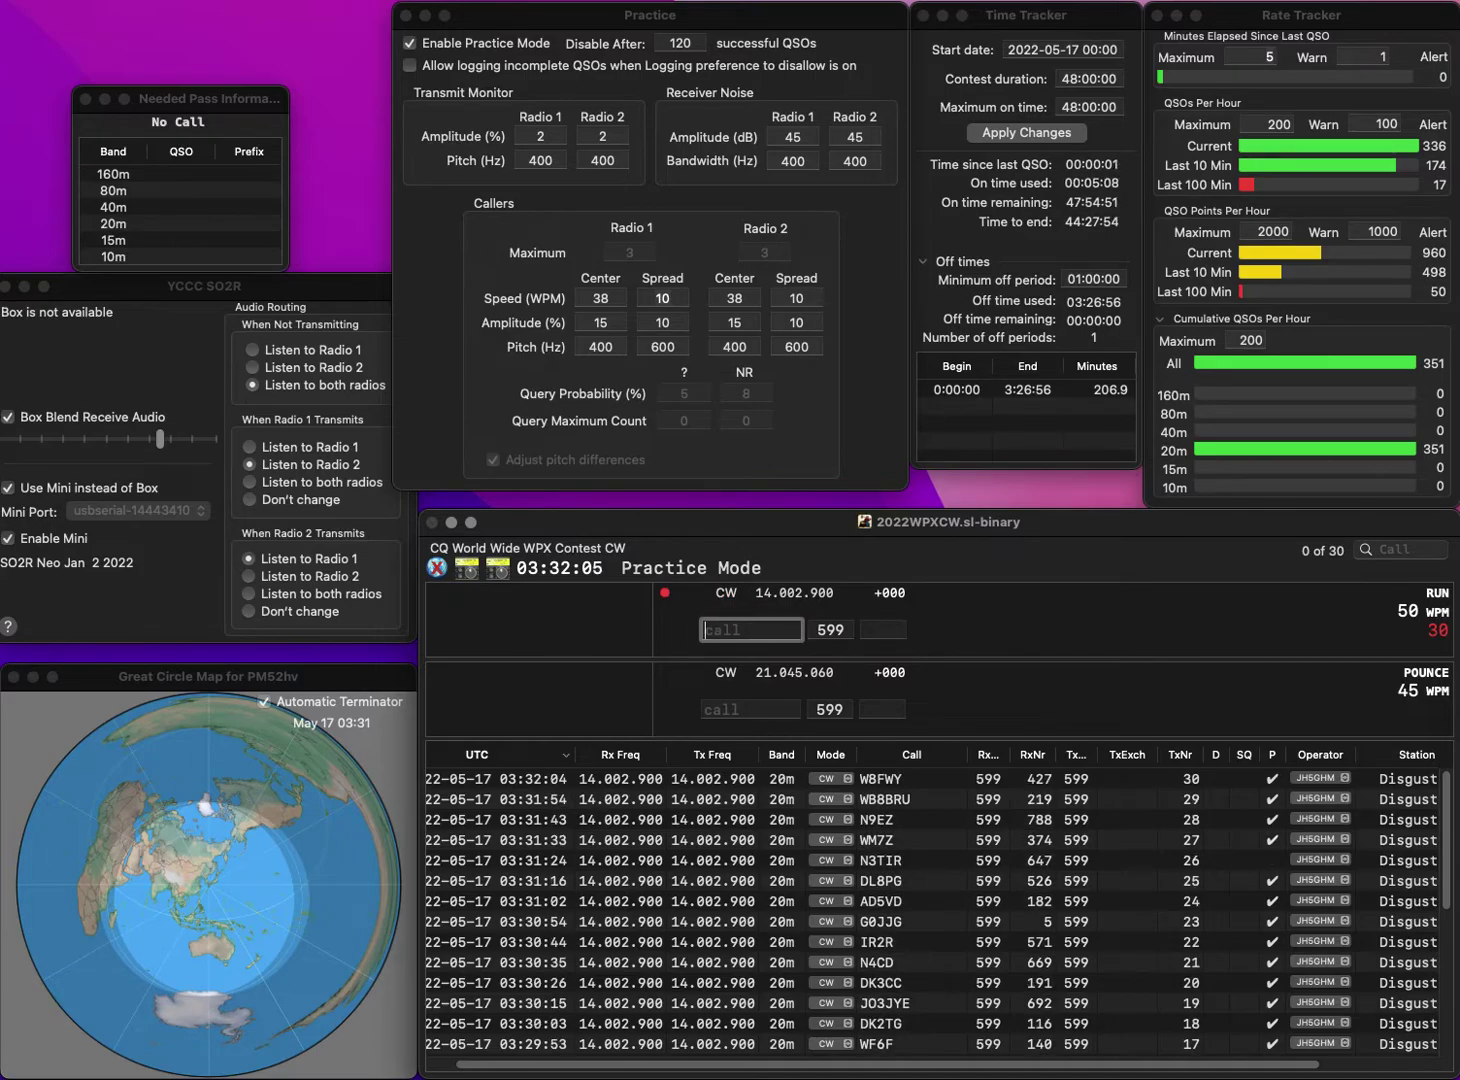
text(UD)
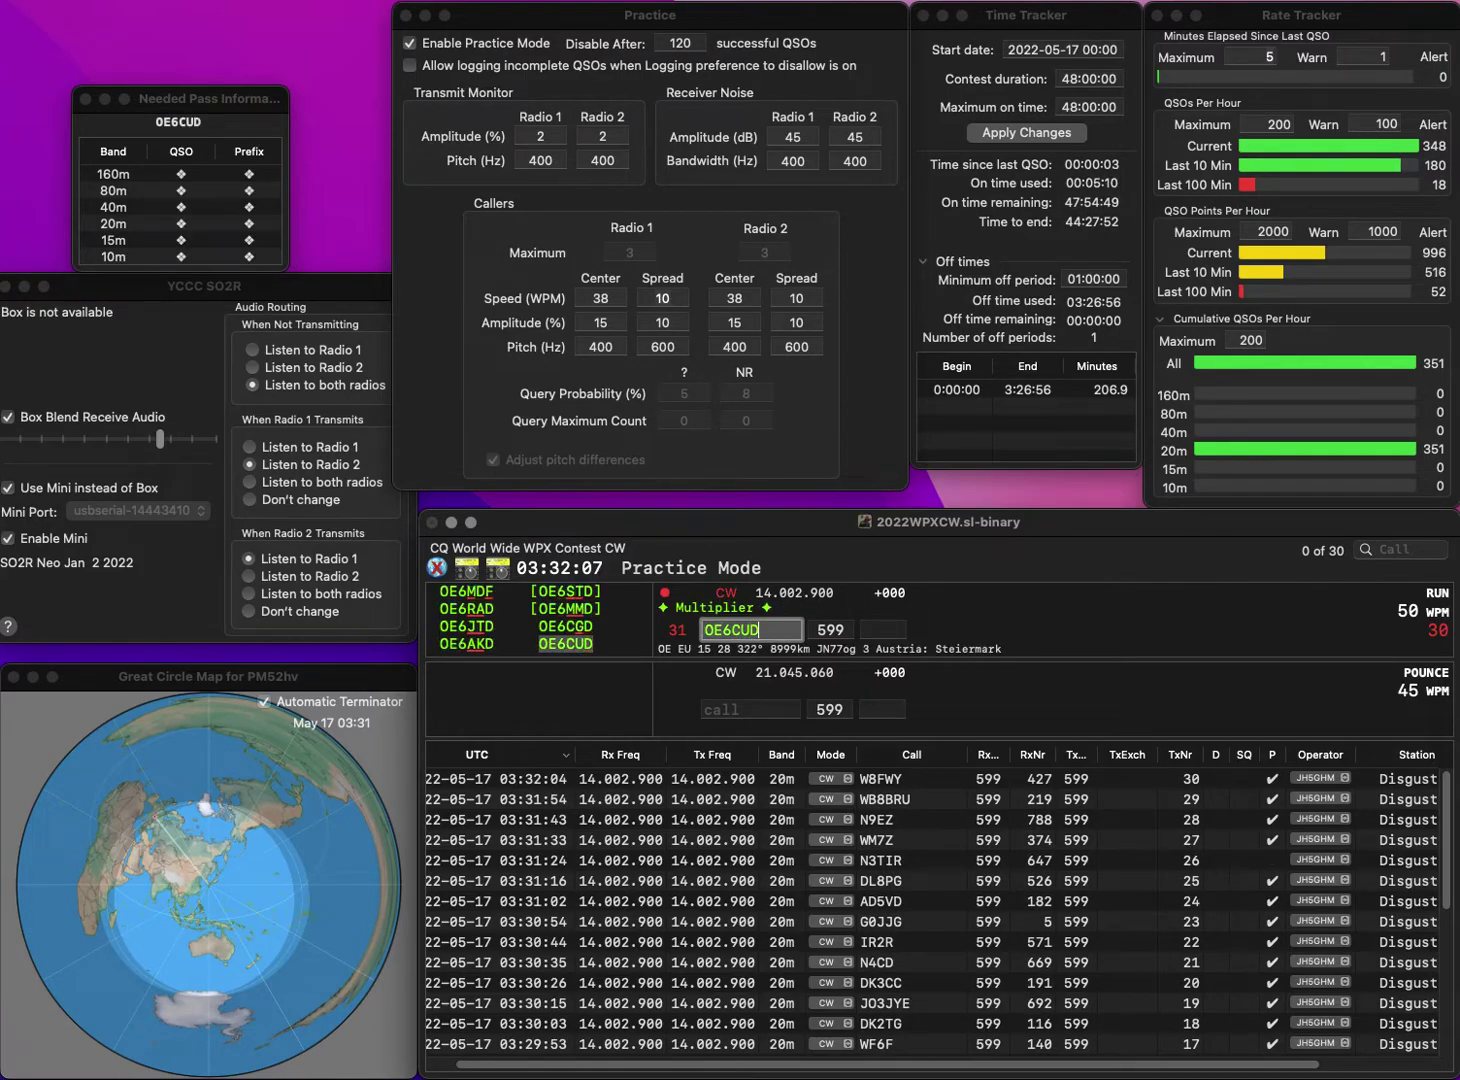
key(Return)
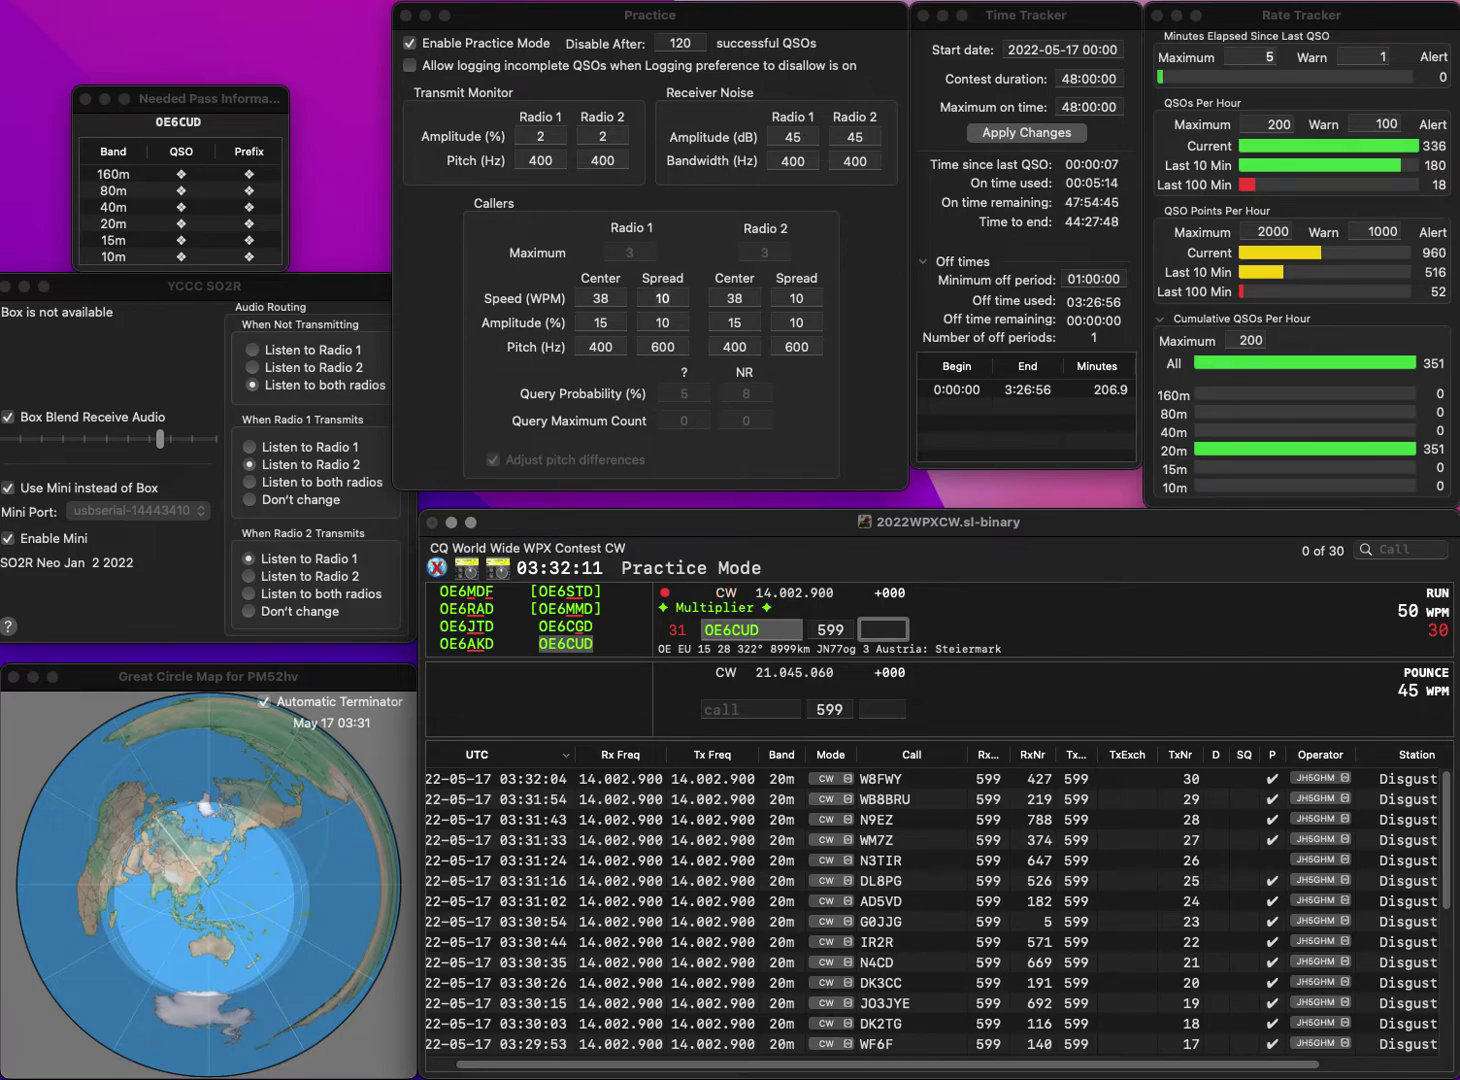
text(981)
key(Return)
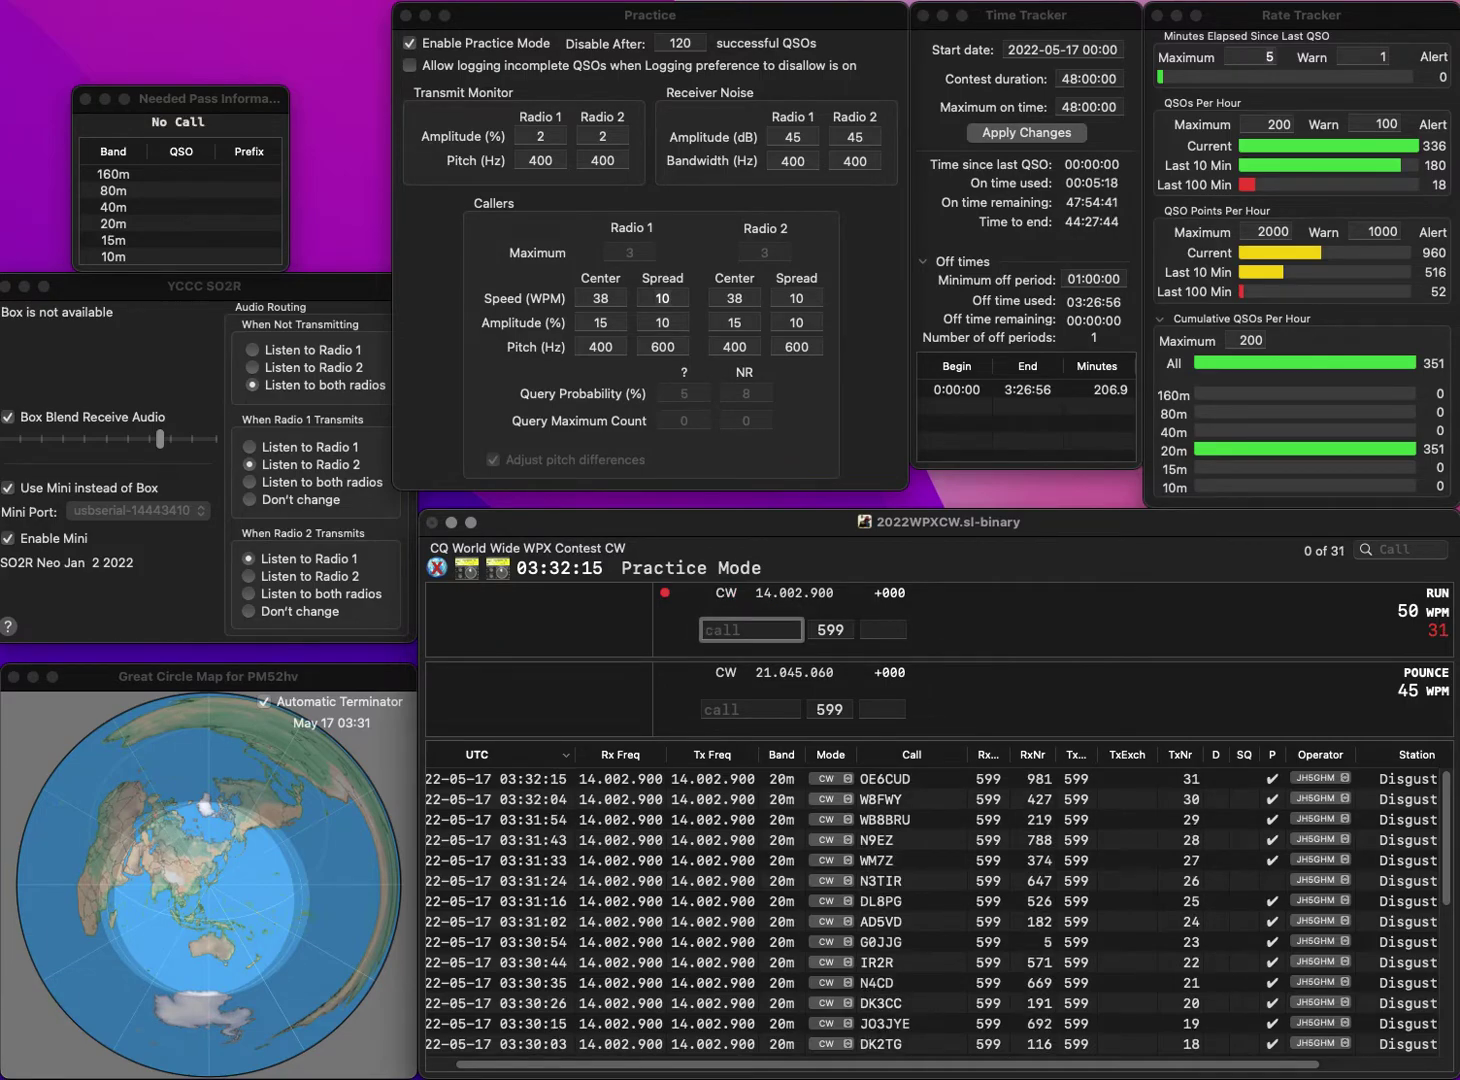
text(W8KY)
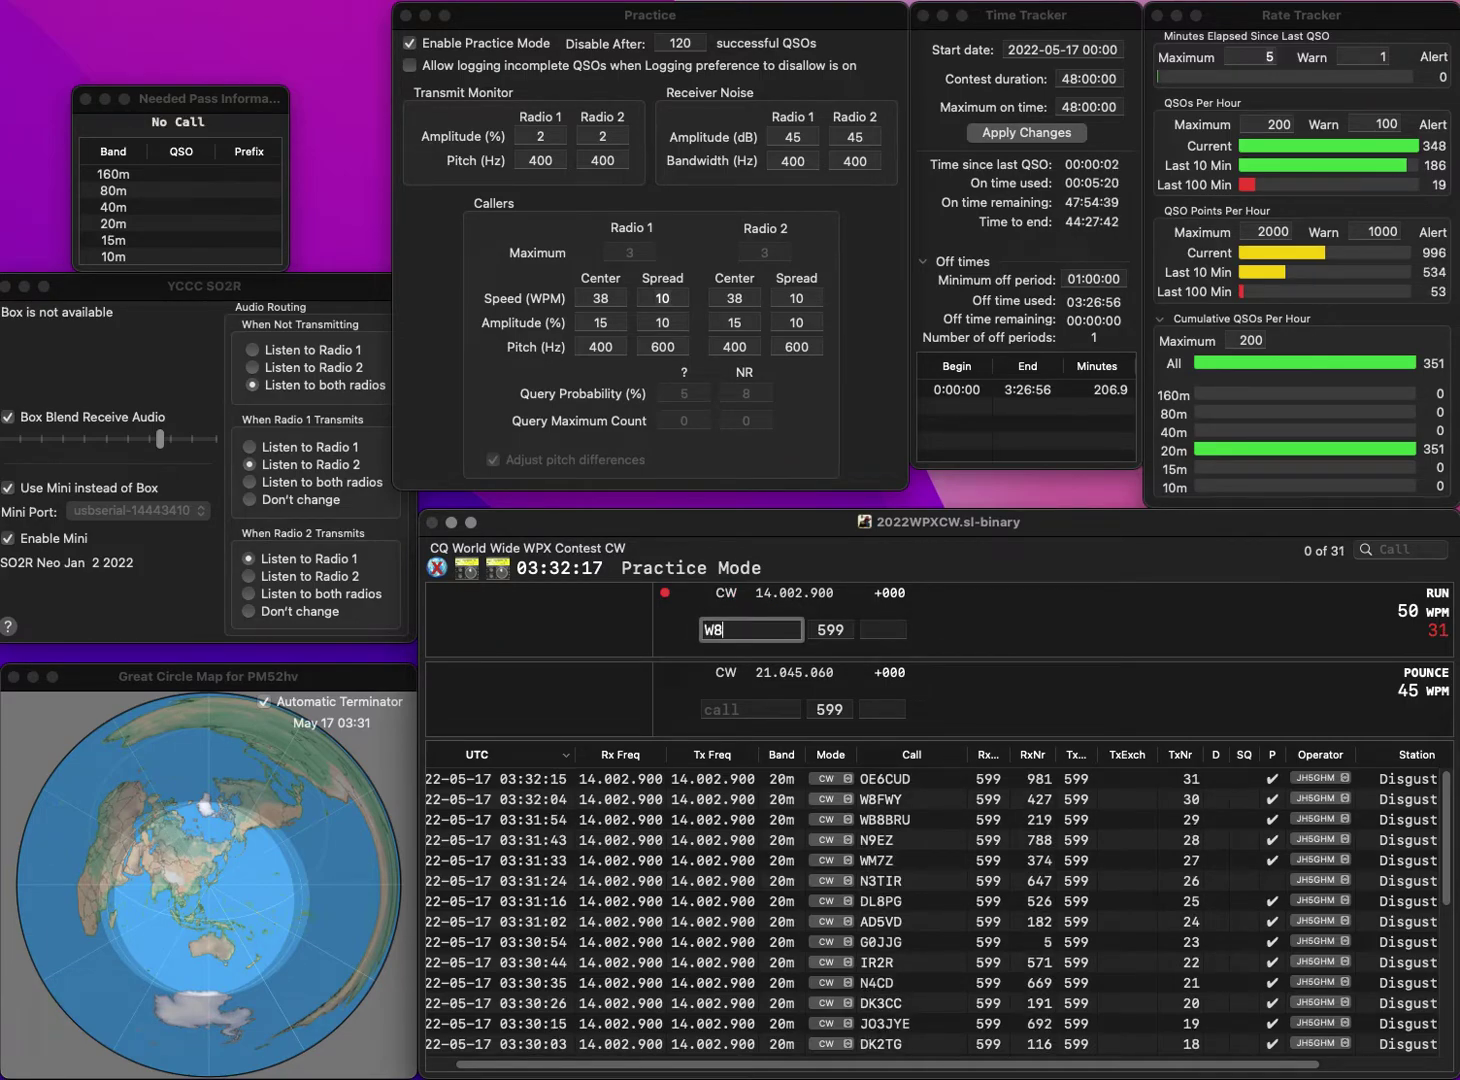
key(Tab)
key(Tab)
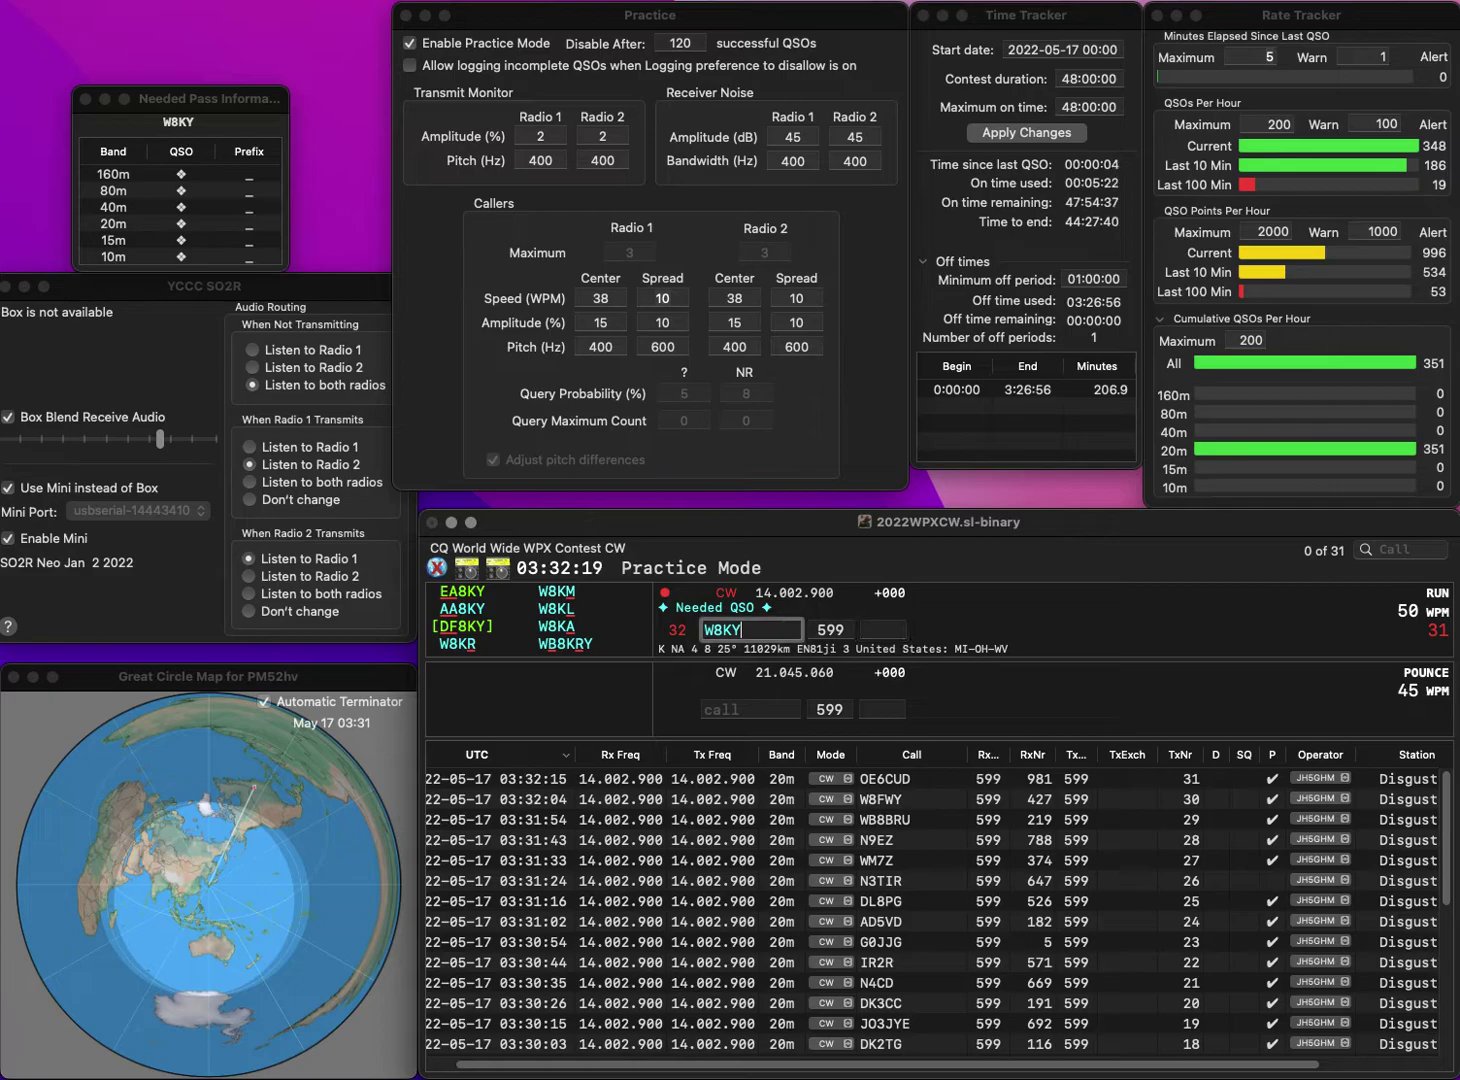
click(735, 630)
key(BackSpace)
text(9)
key(Tab)
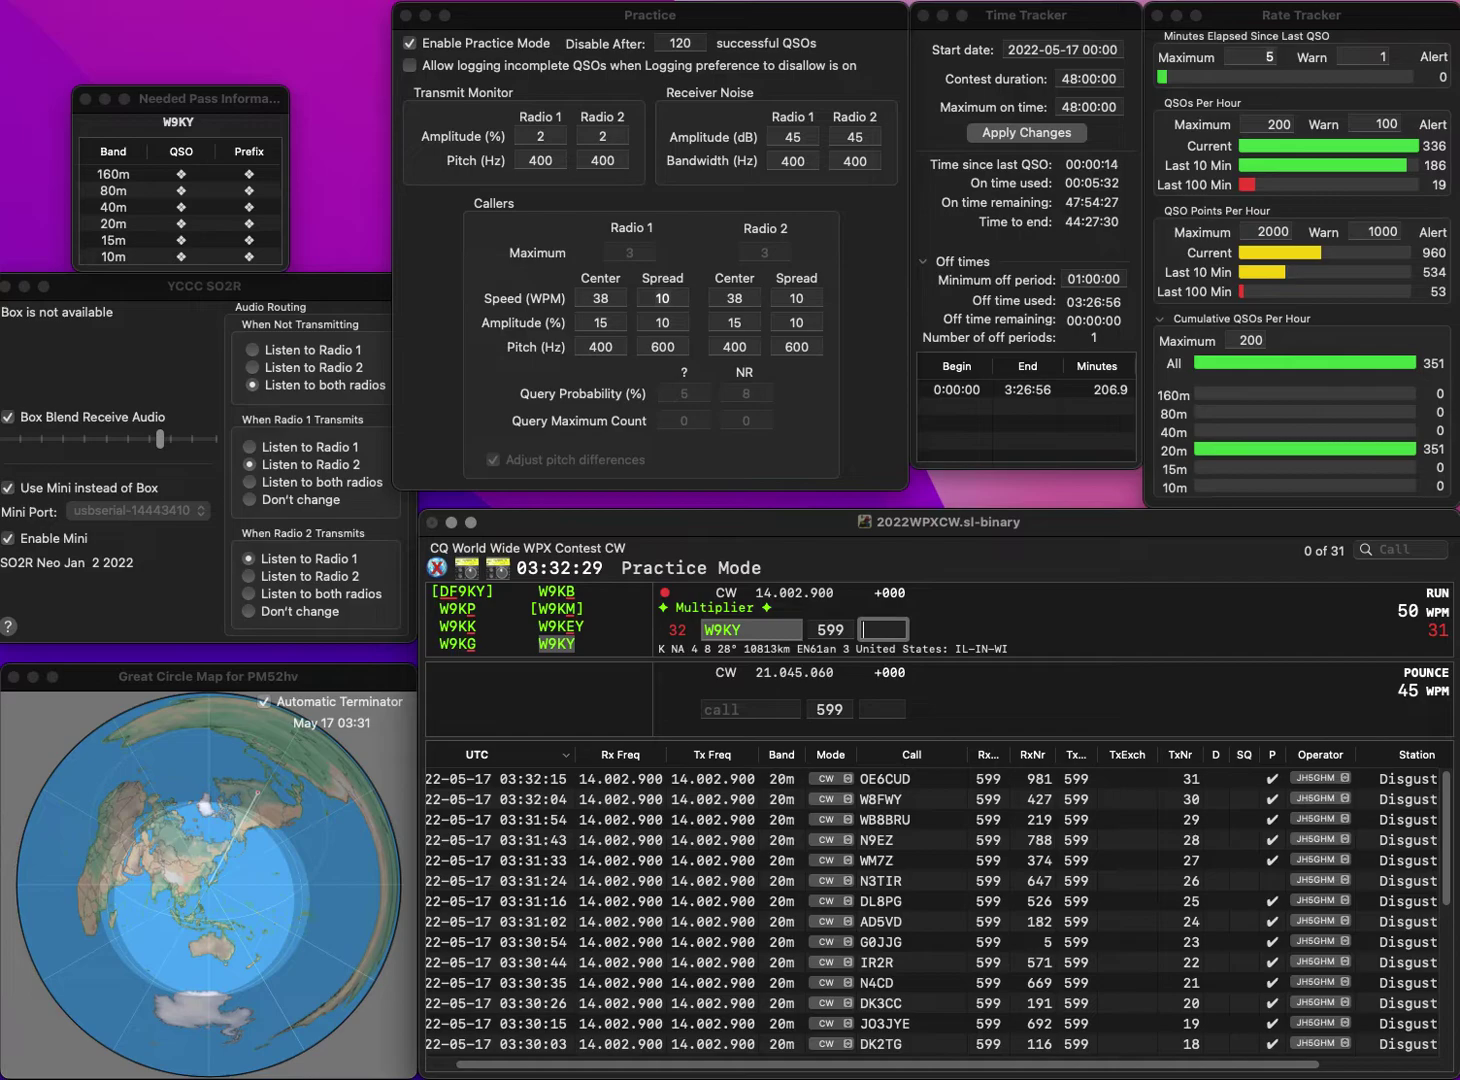
text(704)
key(Return)
text(WA7WJR)
key(Return)
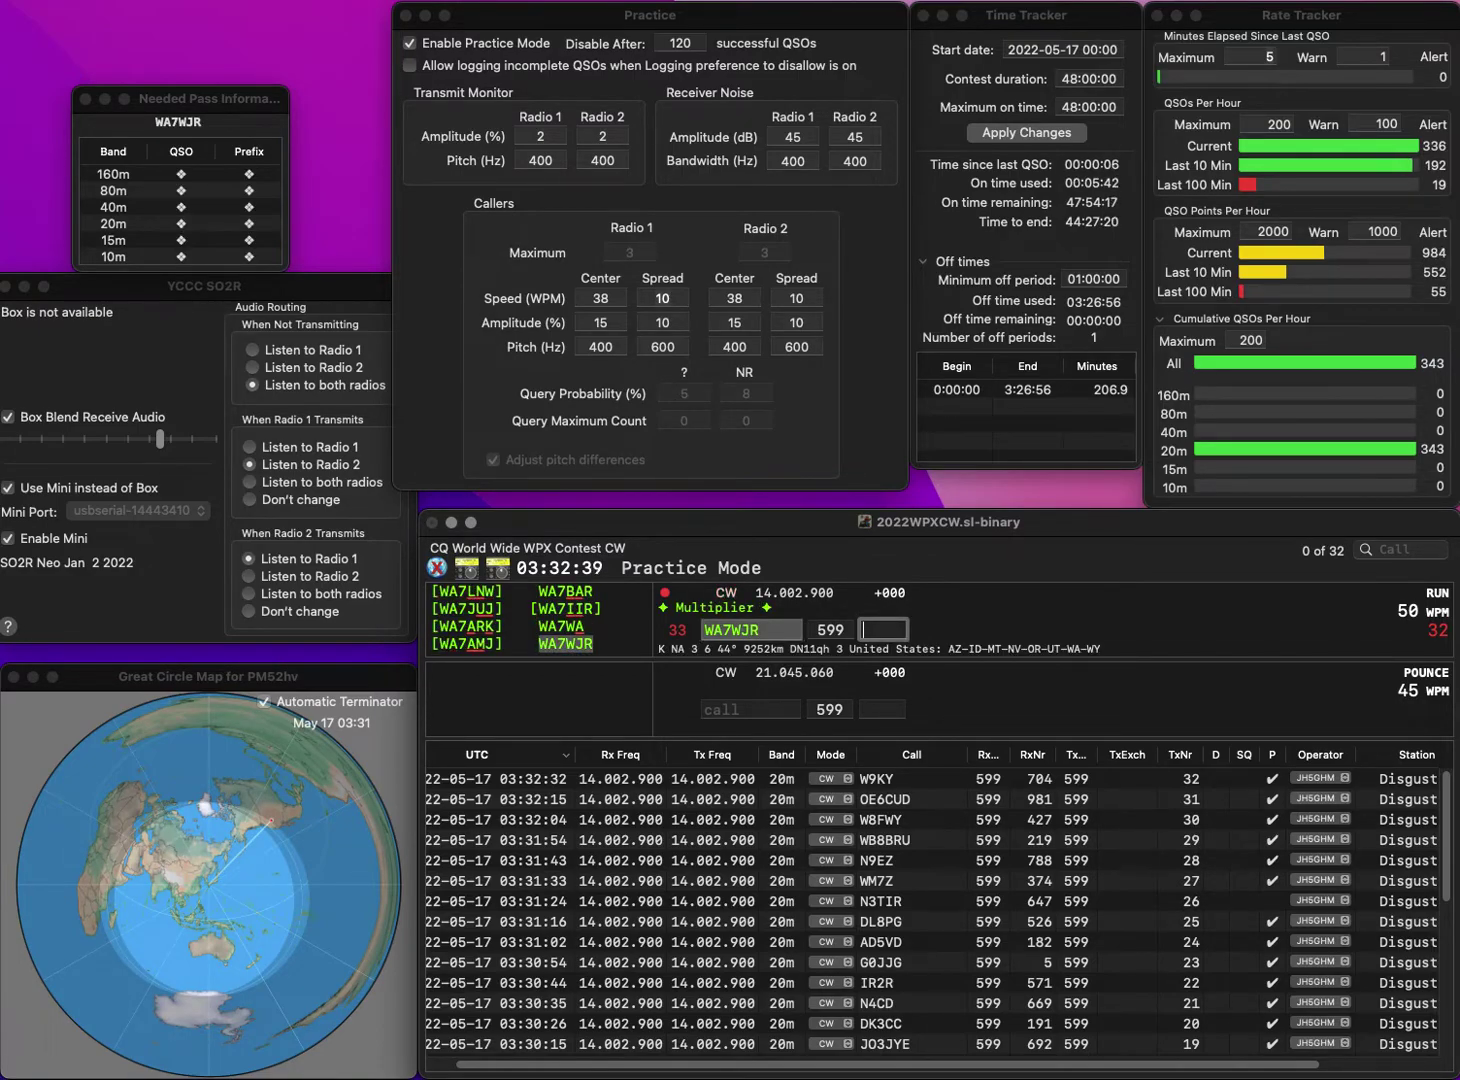
text(719)
key(Return)
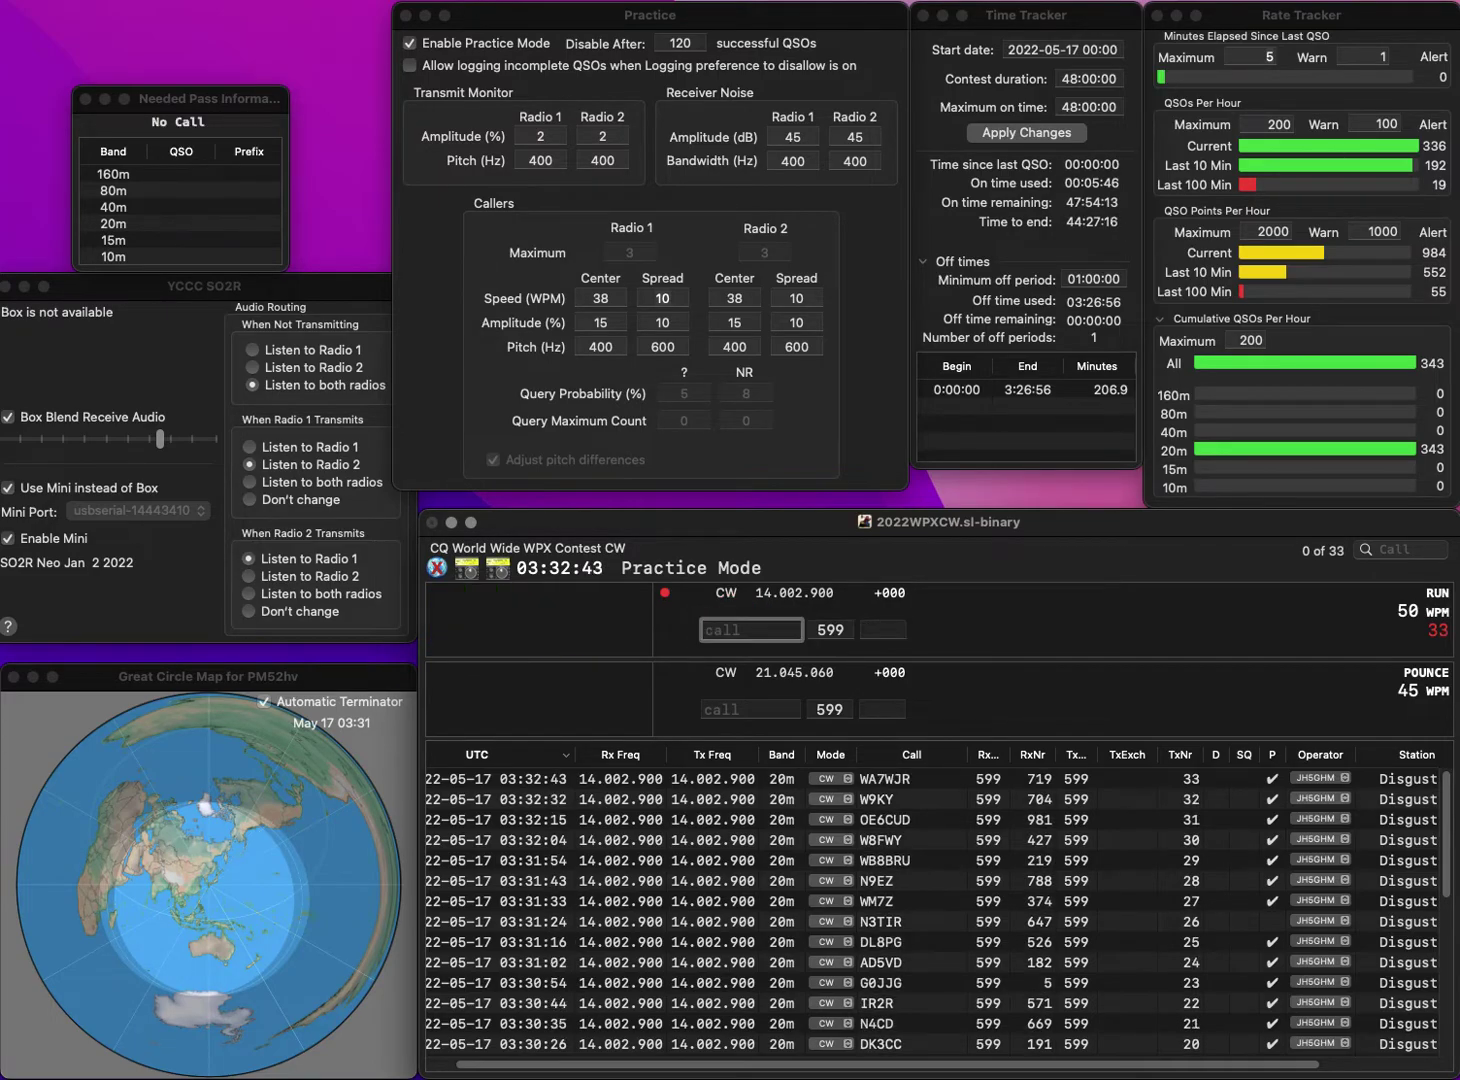
- Log a contact with VA2RAC on the 14 MHz run radio with received number 660
text(VA2R)
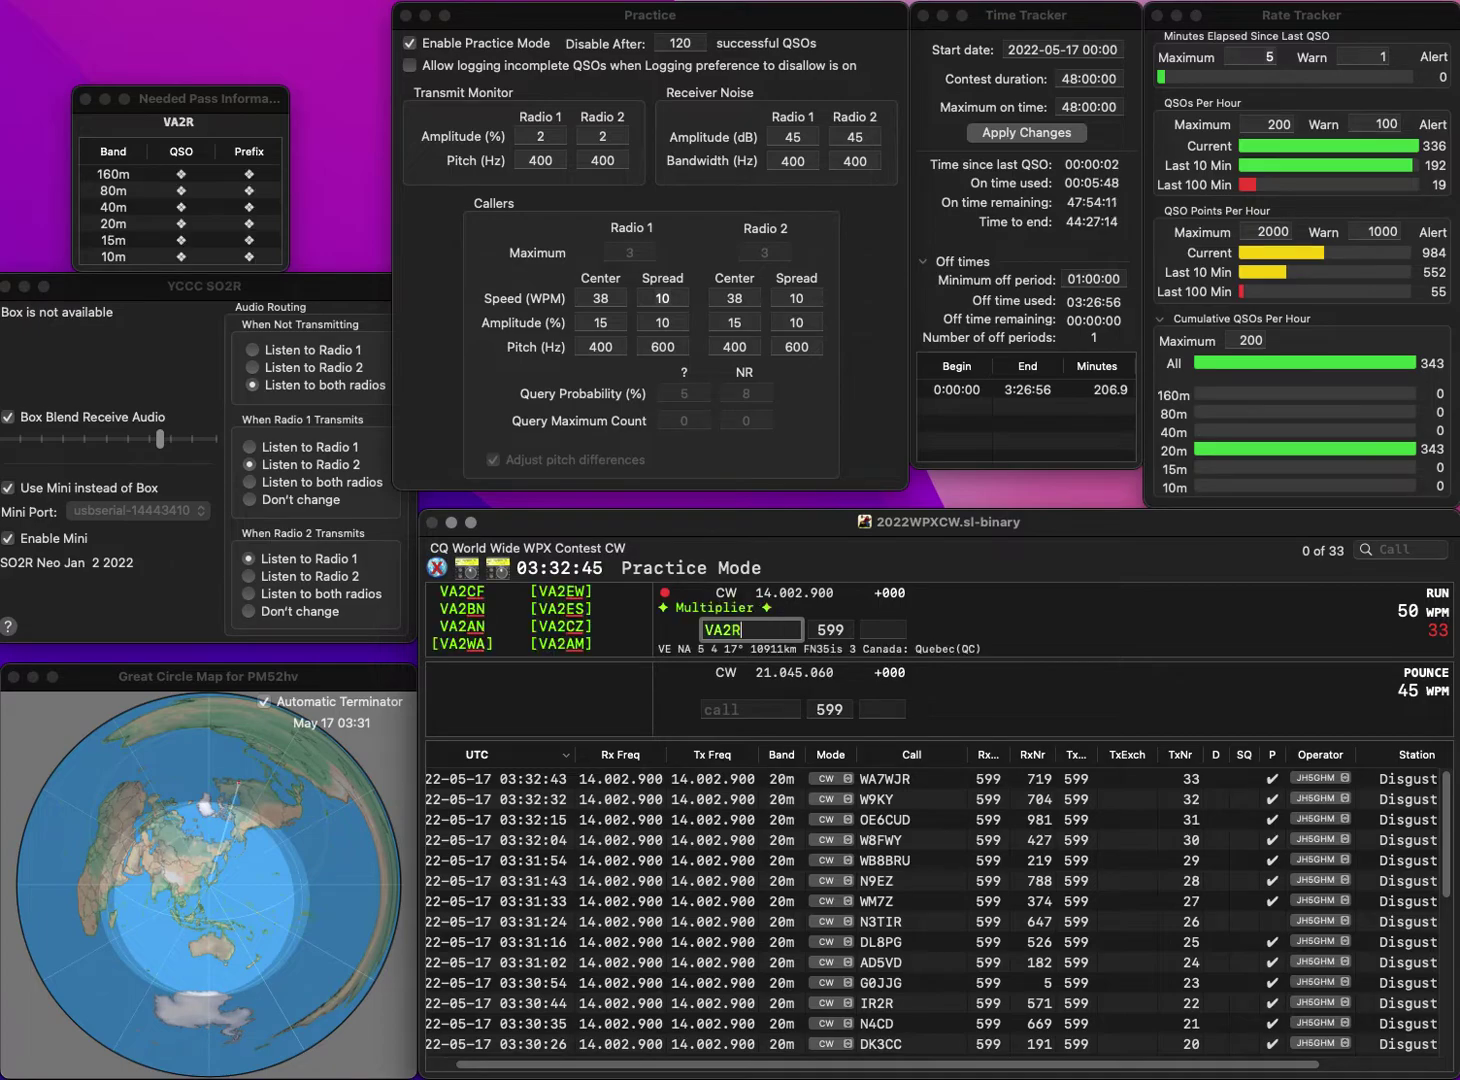
text(AC)
key(Tab)
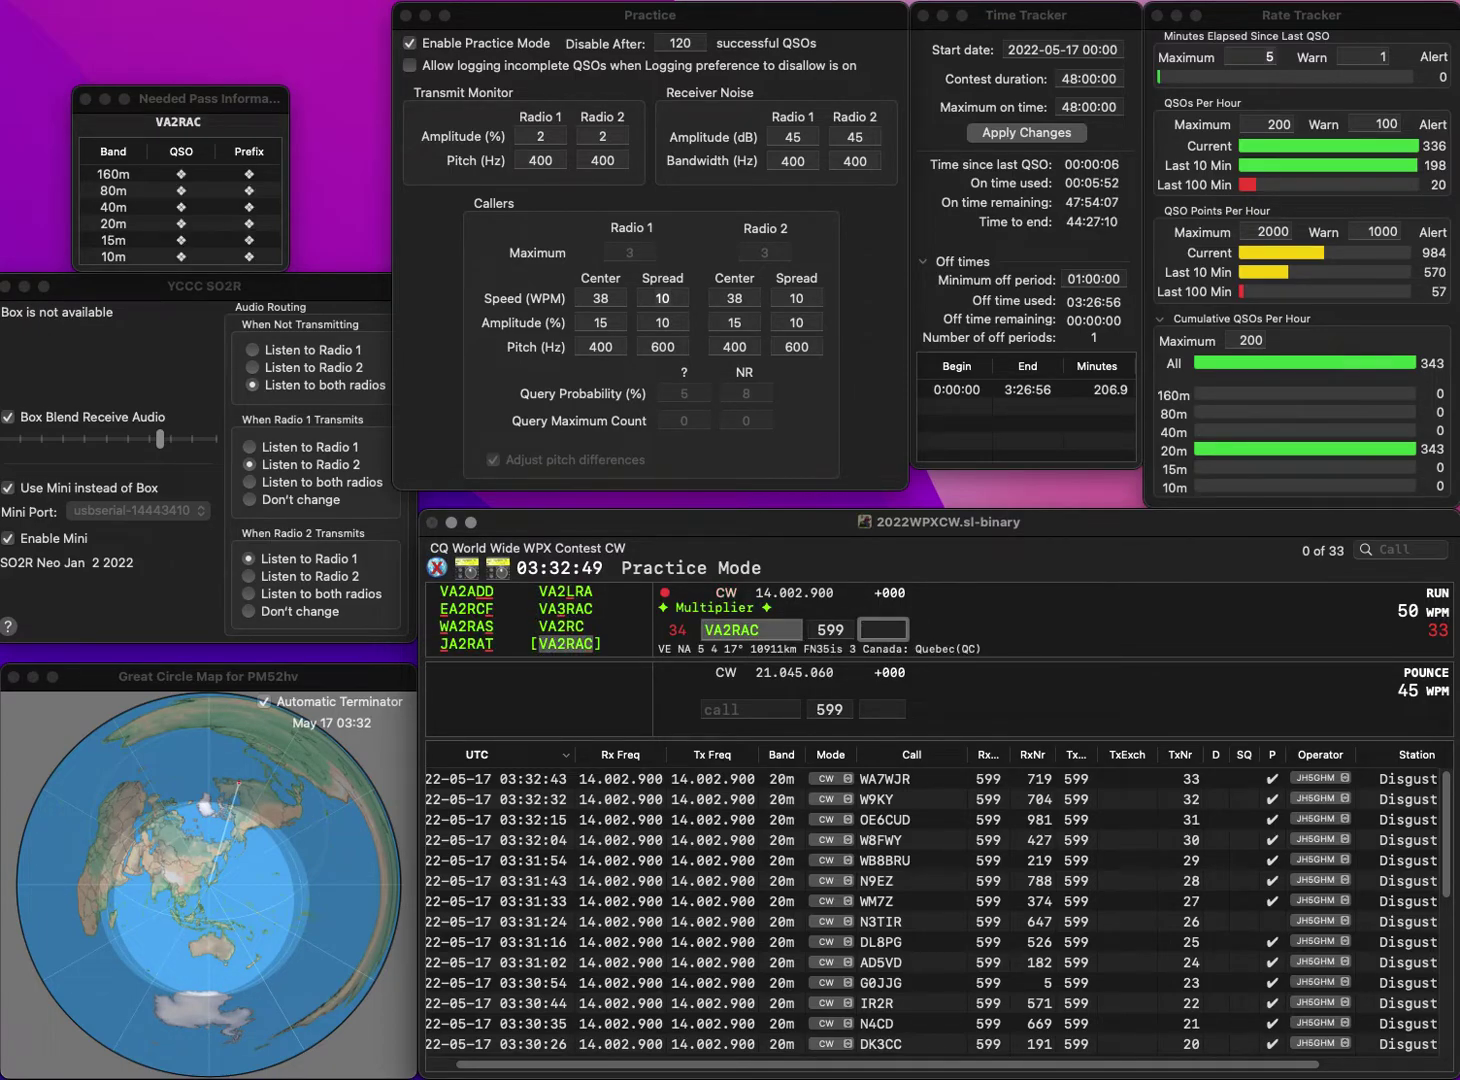
text(660)
key(Return)
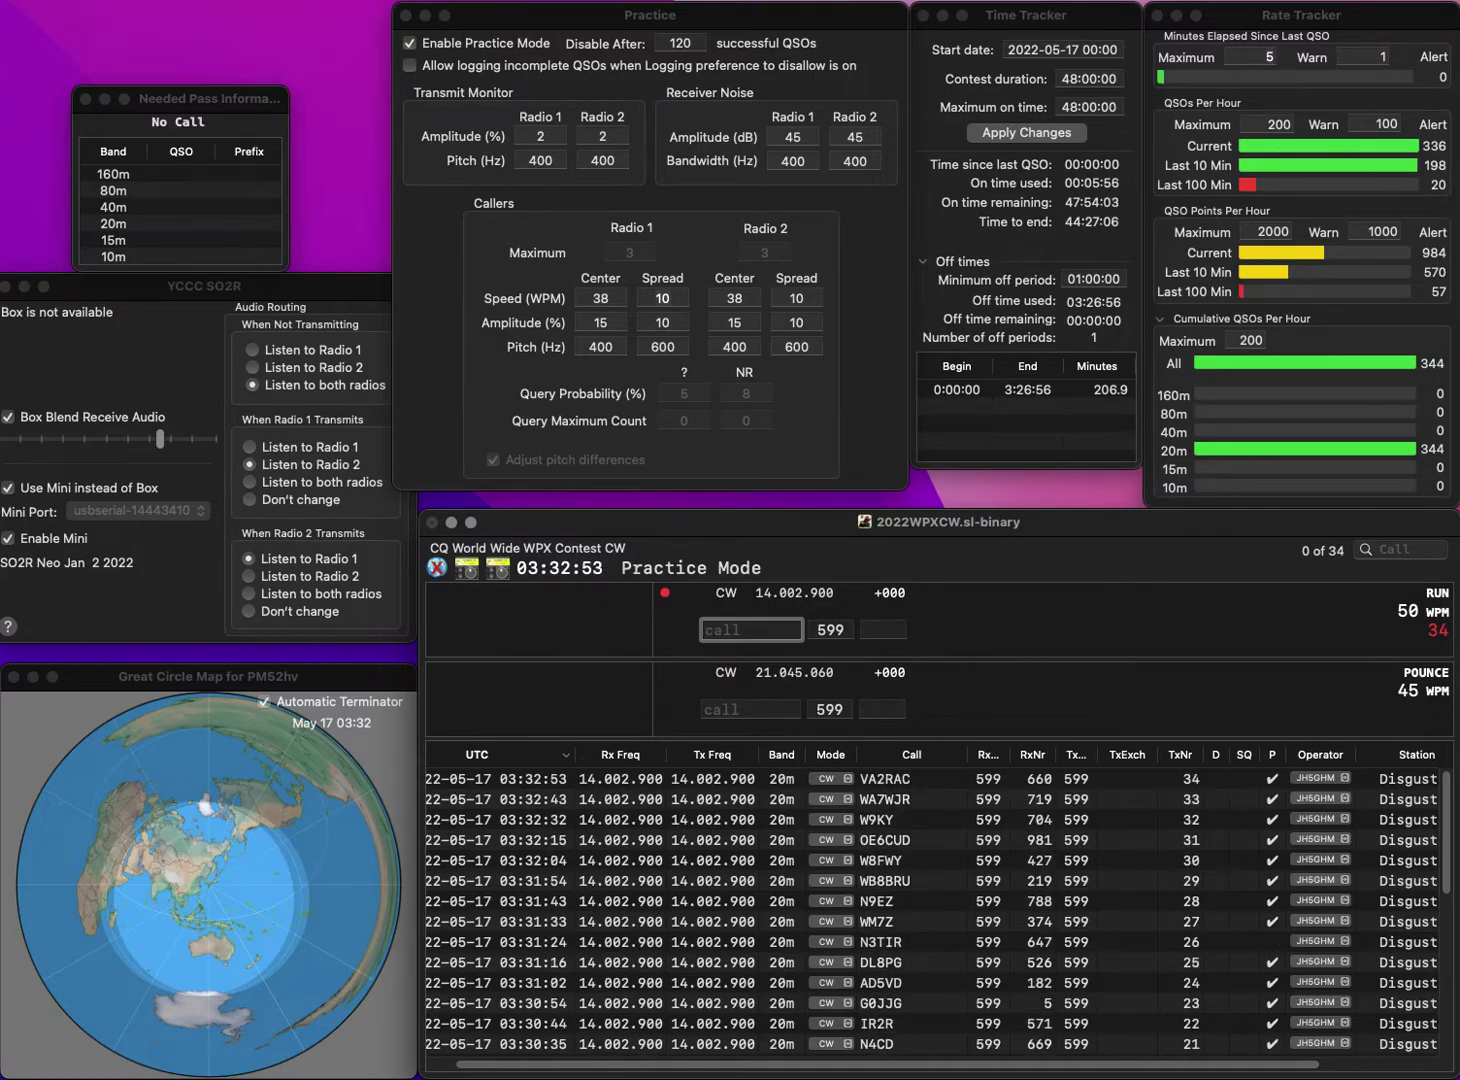
- Enter the partial call sign H1A, complete it to HD1A, and log the contact with received number 740
text(H1A)
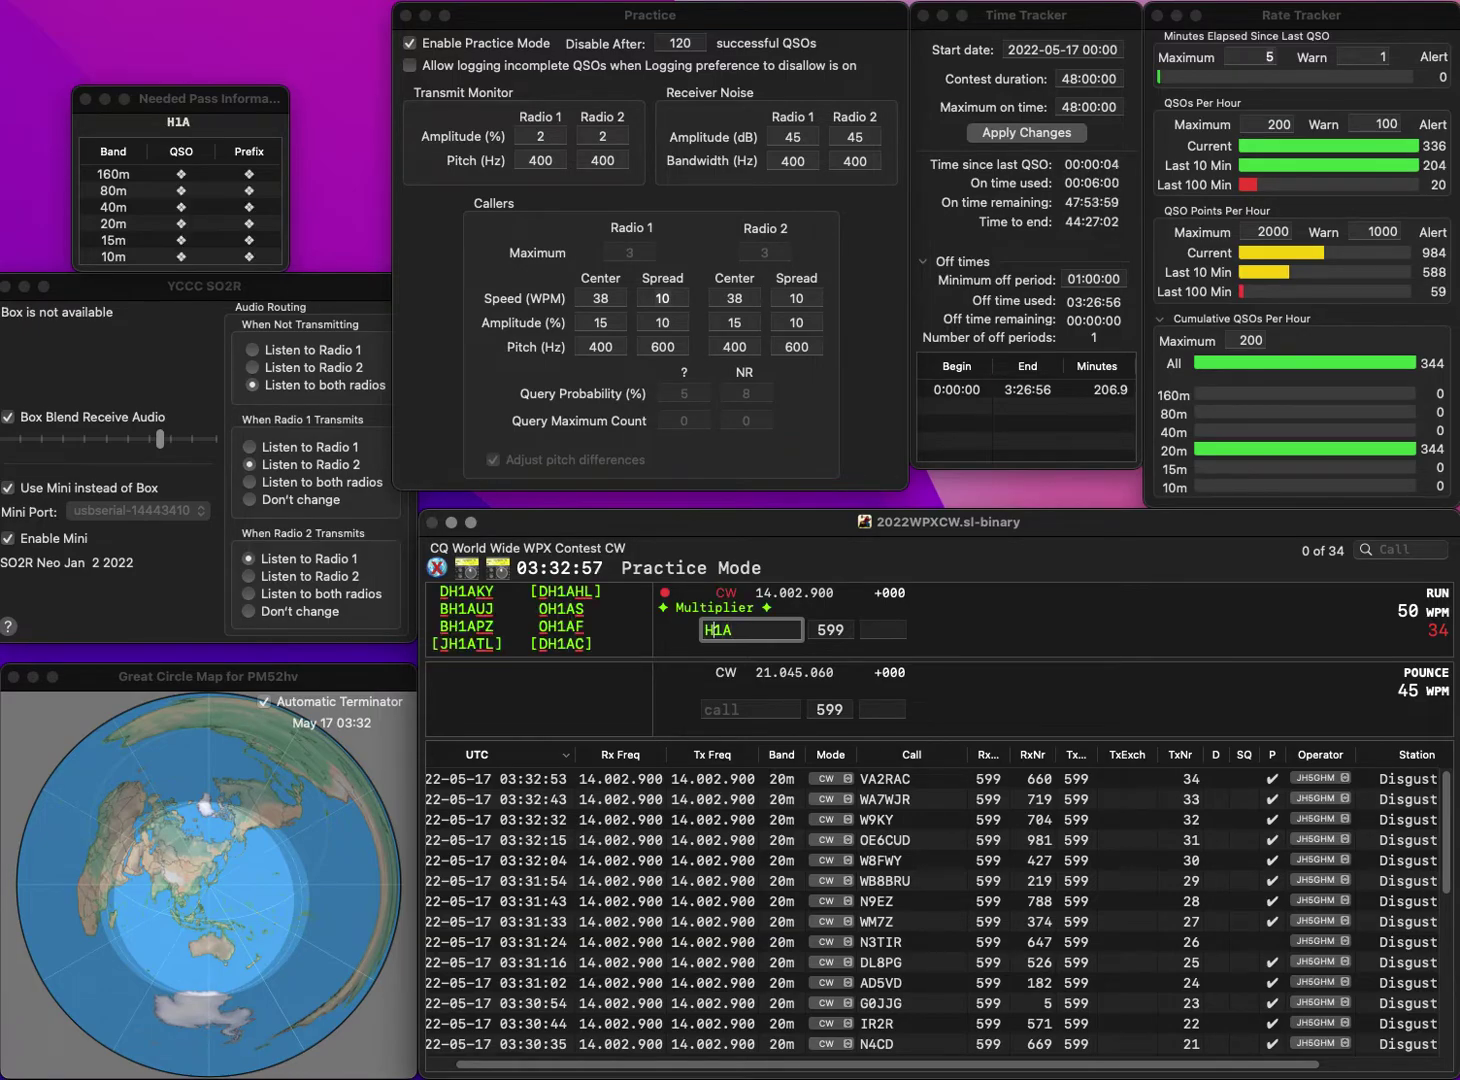
key(Home)
key(Delete)
text(HD)
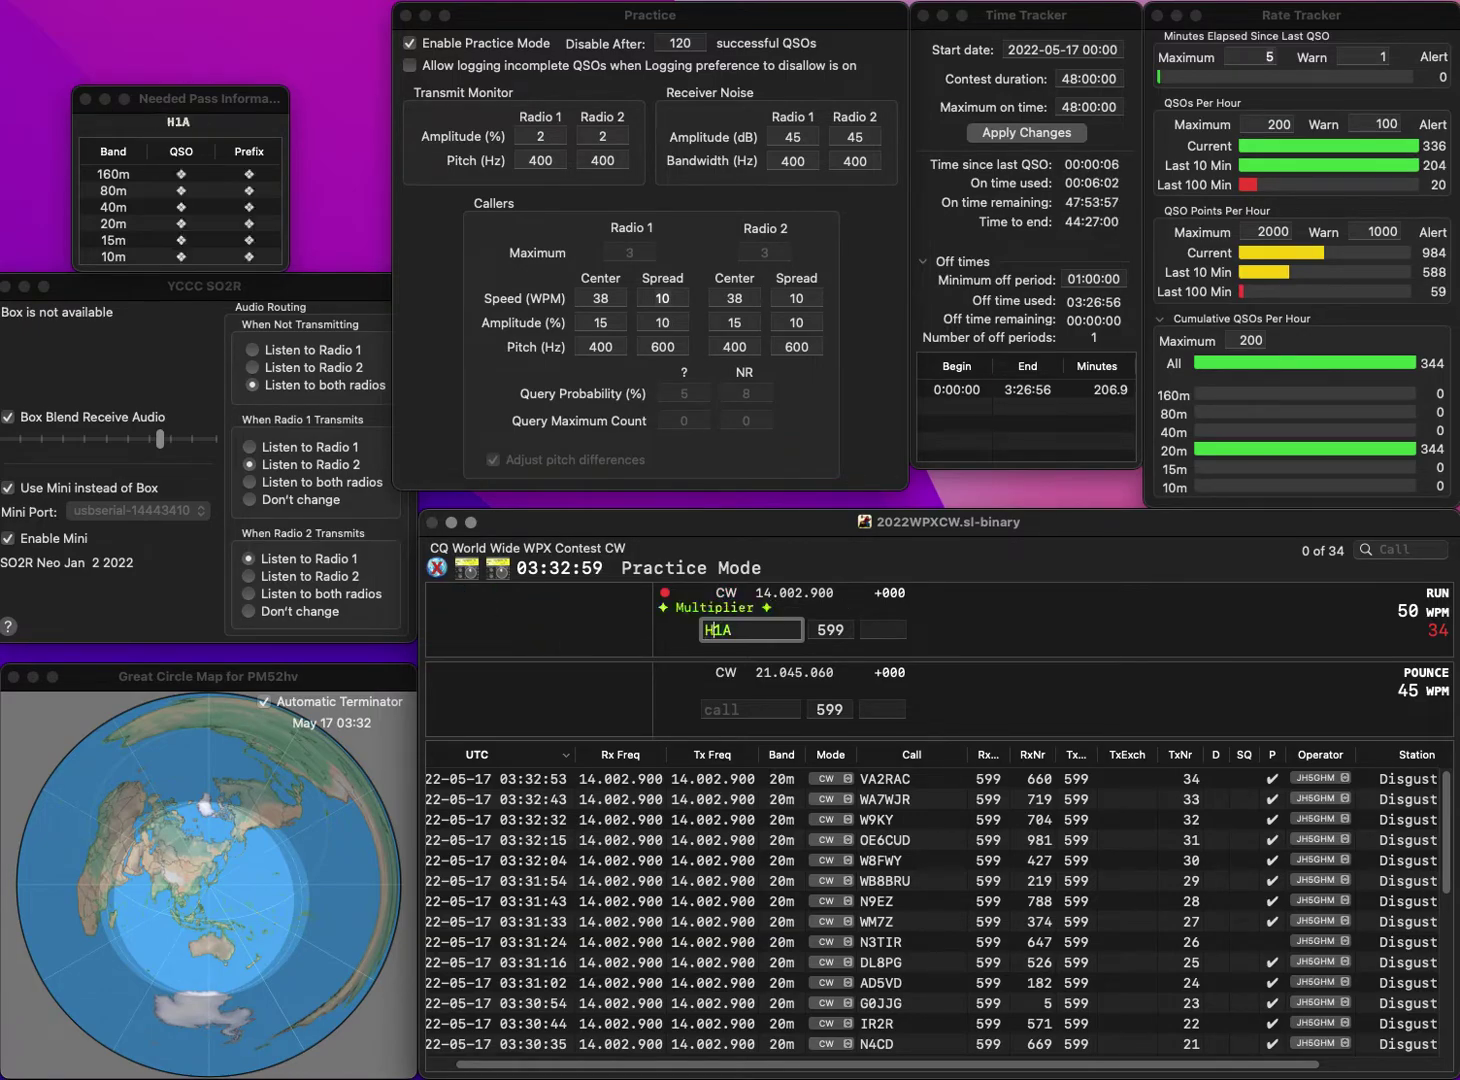
key(space)
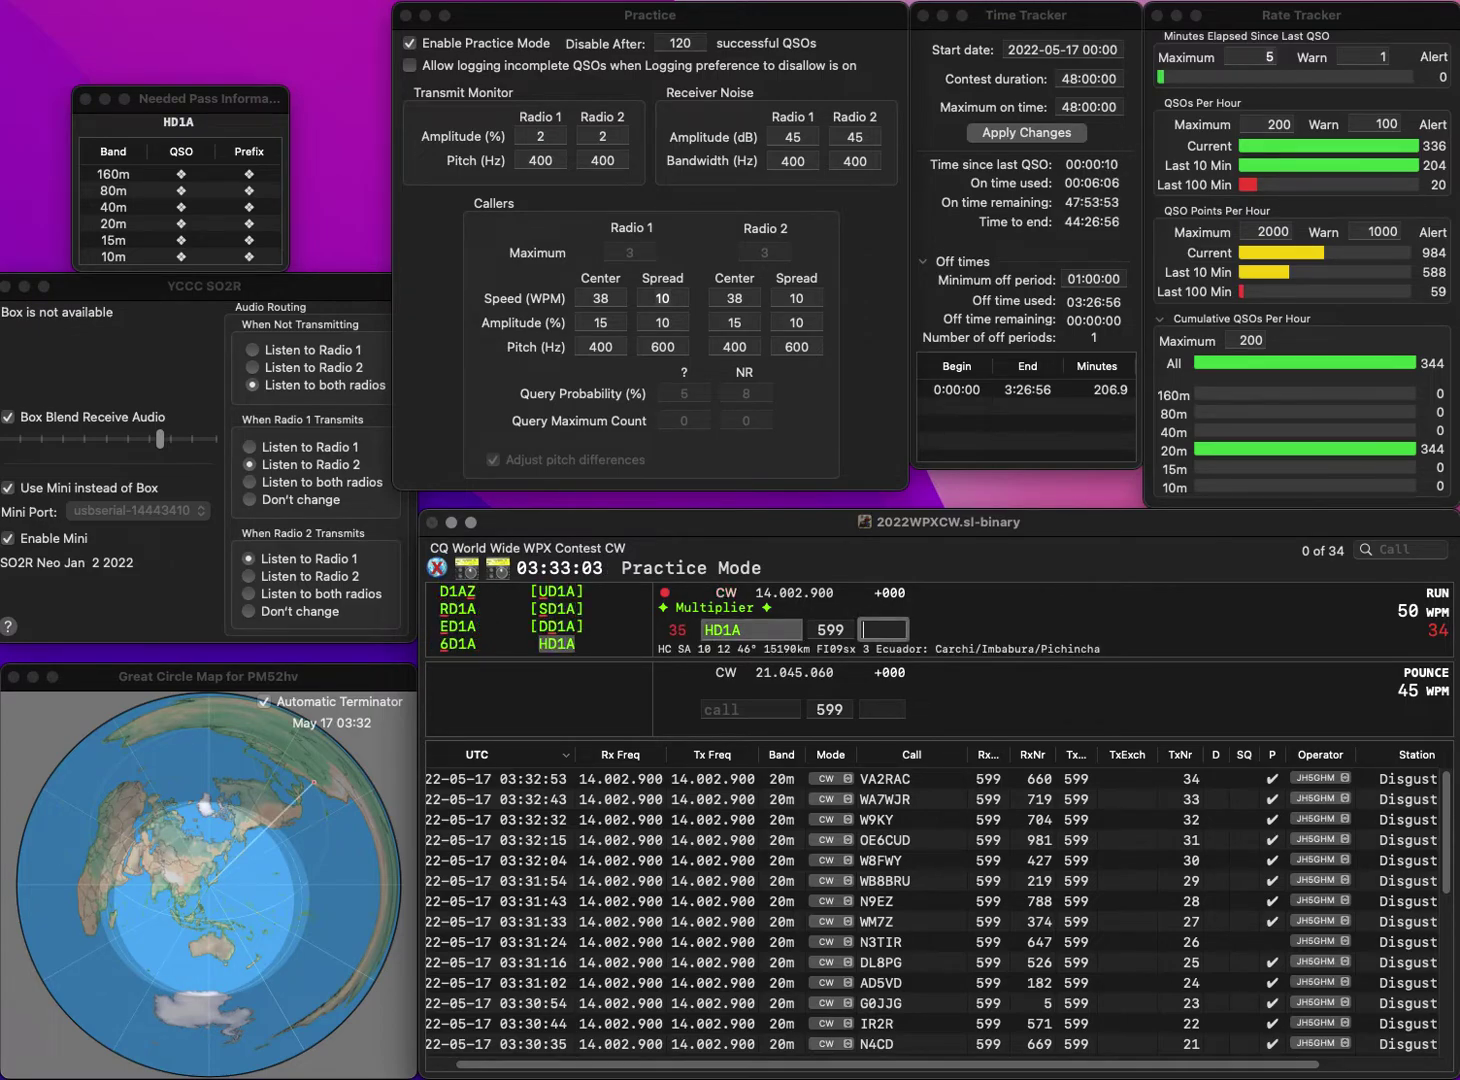
text(740)
key(Return)
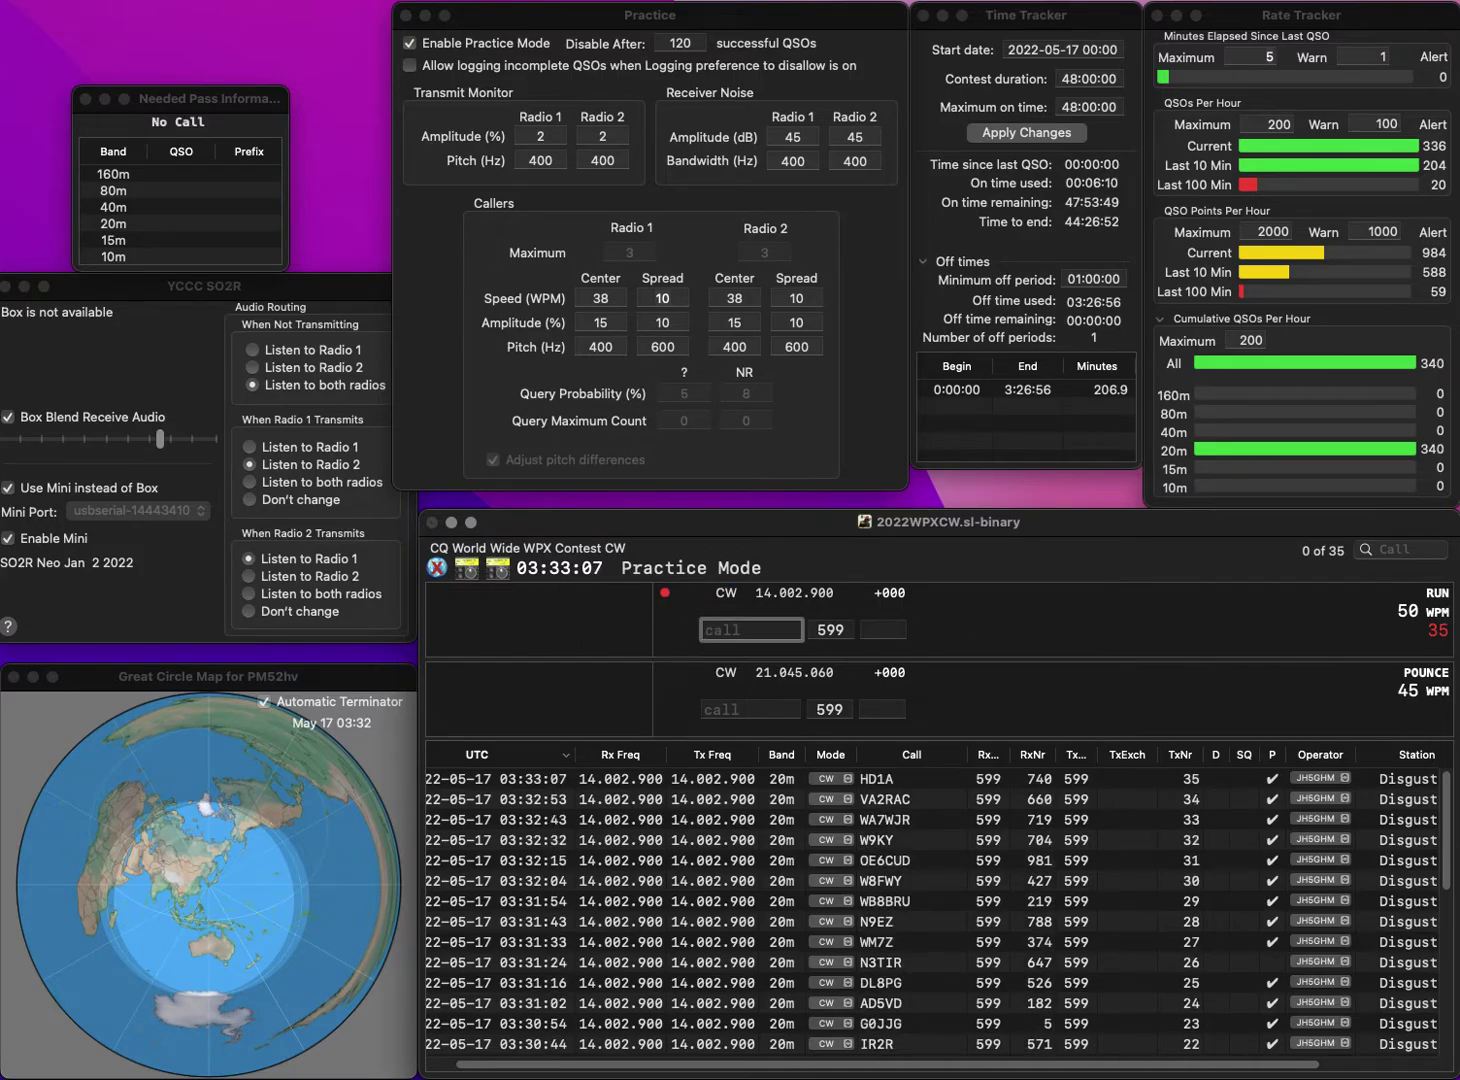
text(JR4C)
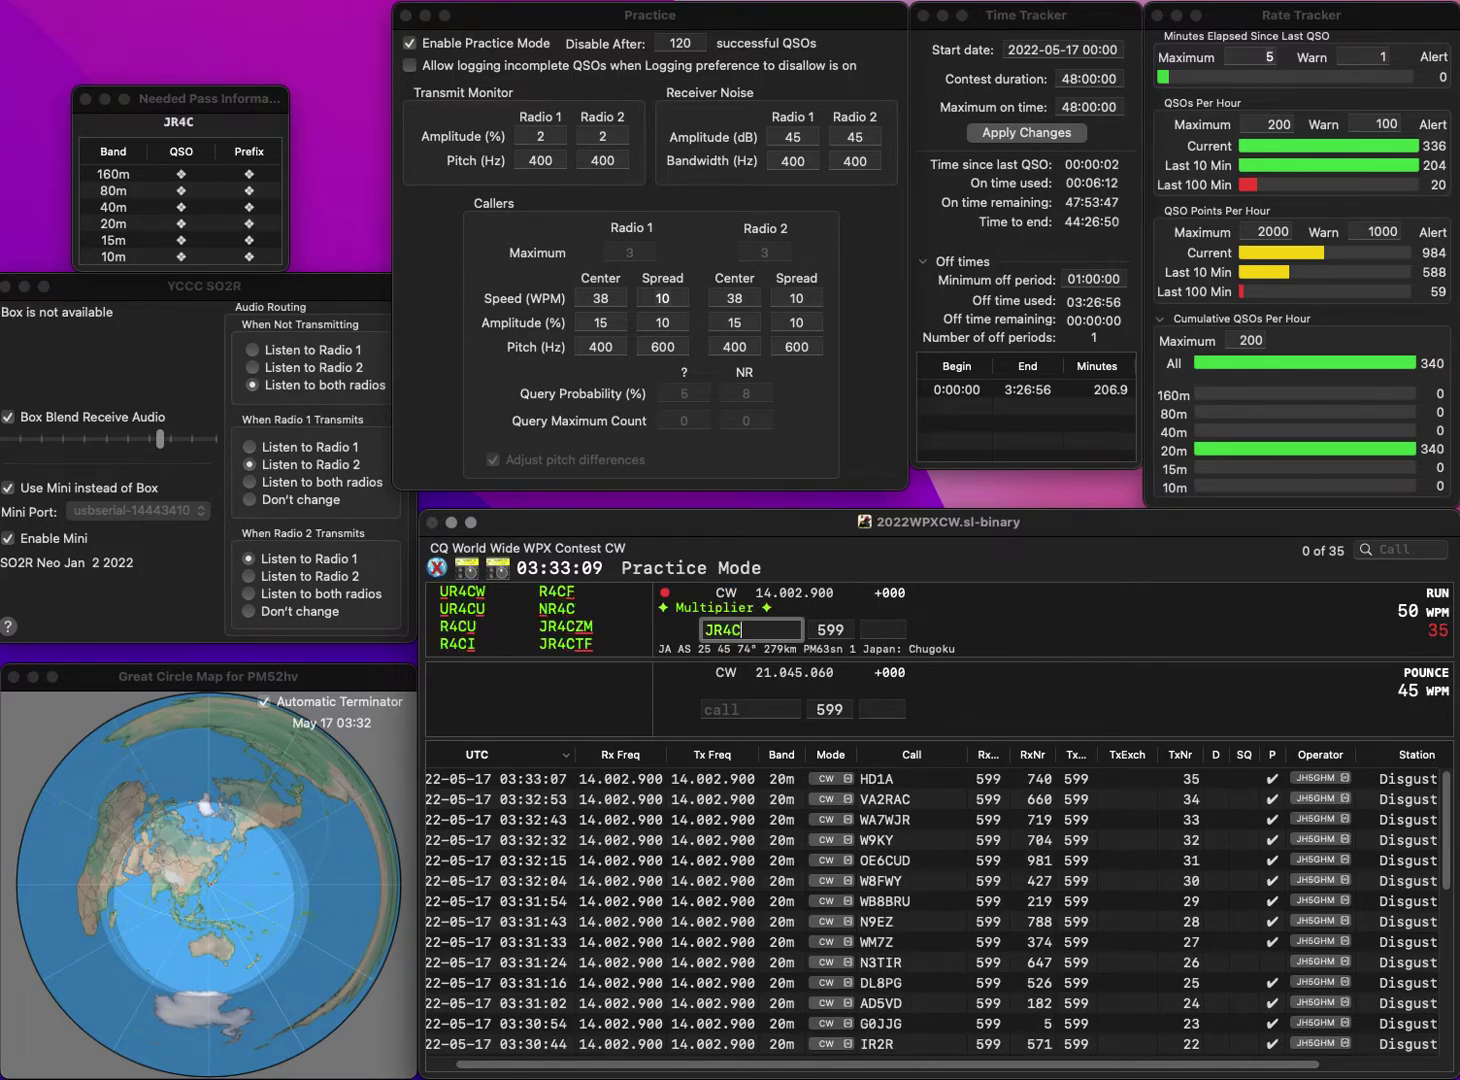
text(ZM)
key(Return)
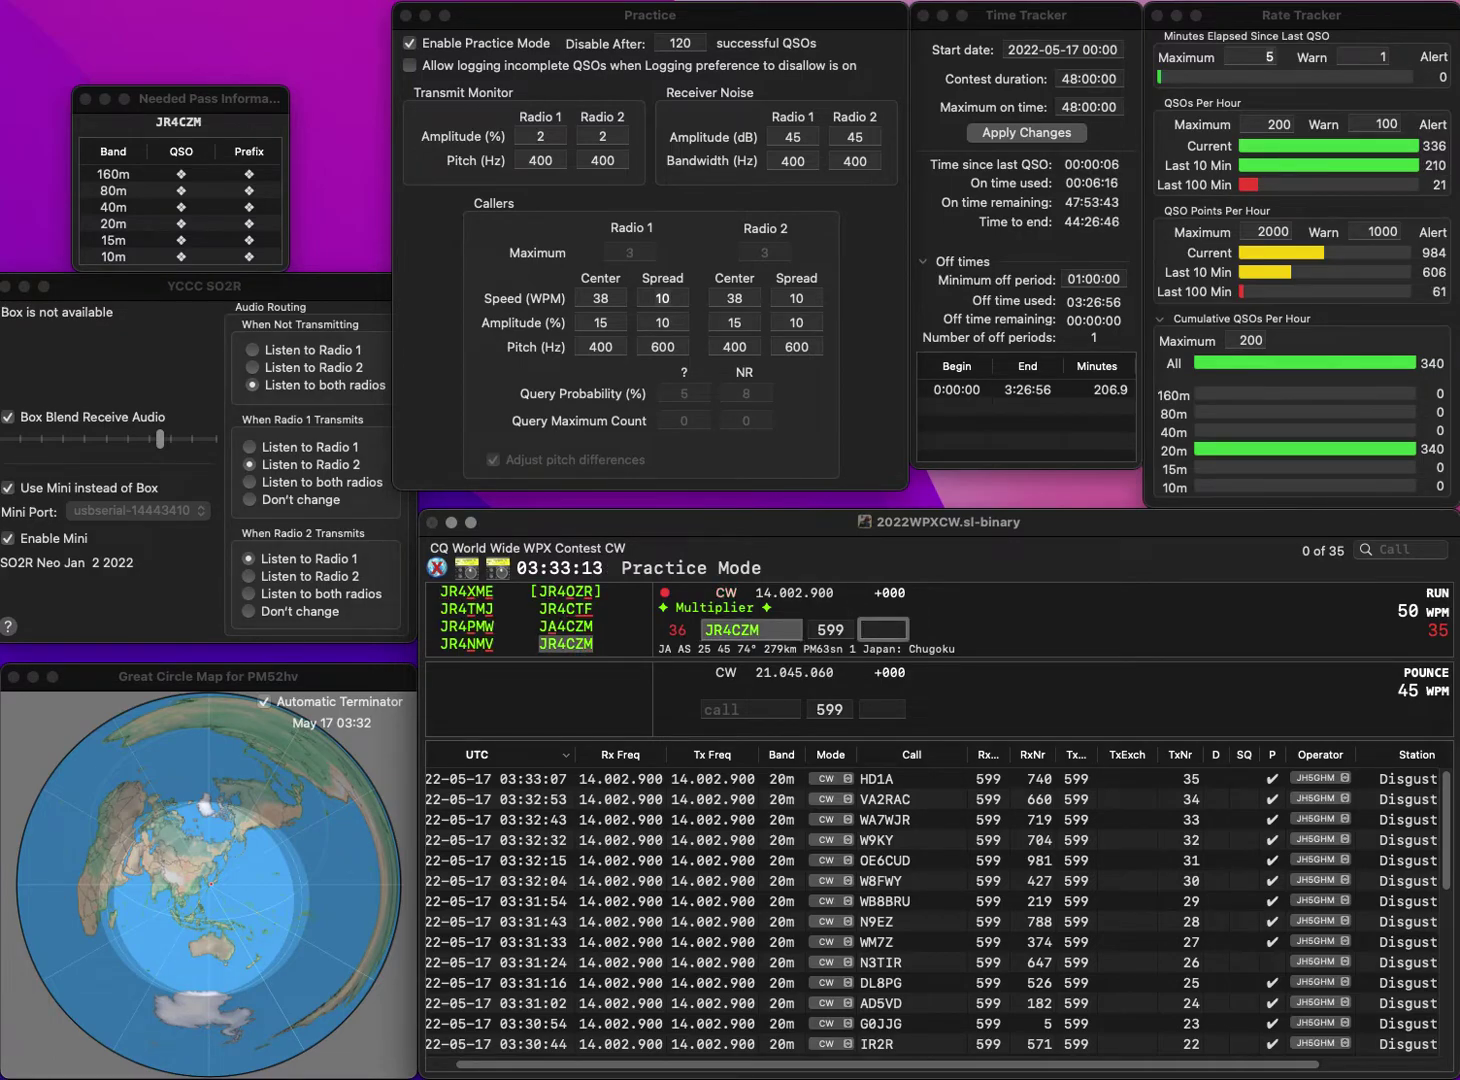
text(461)
key(Return)
text(DI10K)
text(C)
key(super+Left)
key(Delete)
text(B)
key(Tab)
key(shift+Tab)
key(super+Left)
key(Right)
key(Right)
key(Delete)
text(3)
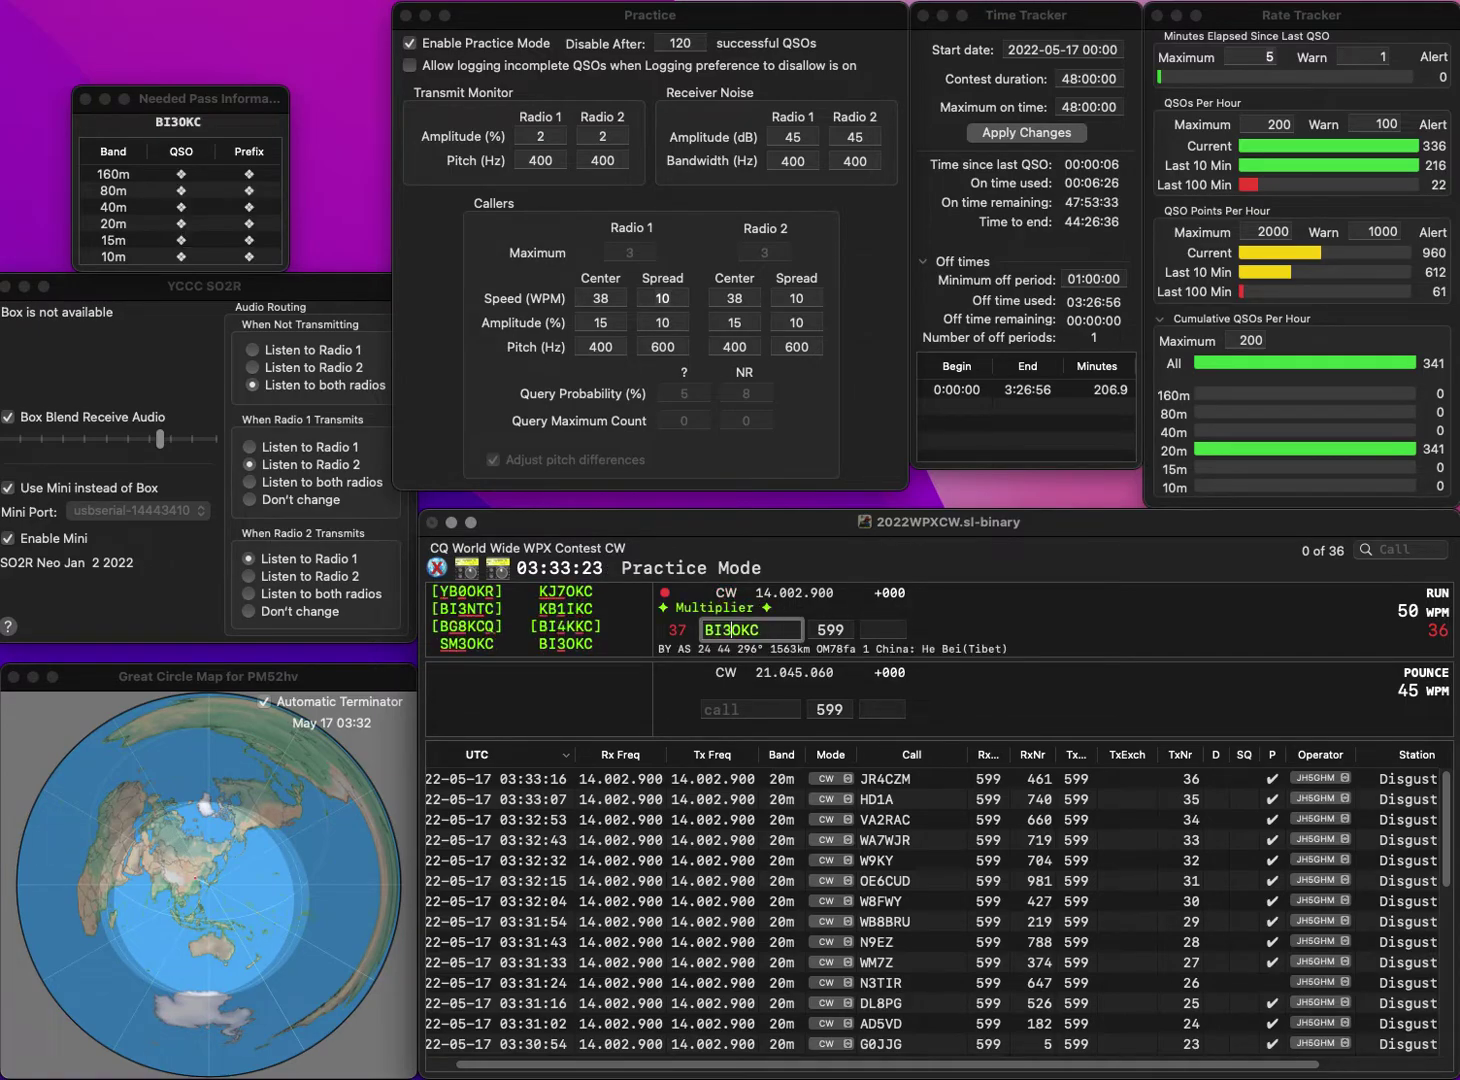
key(Tab)
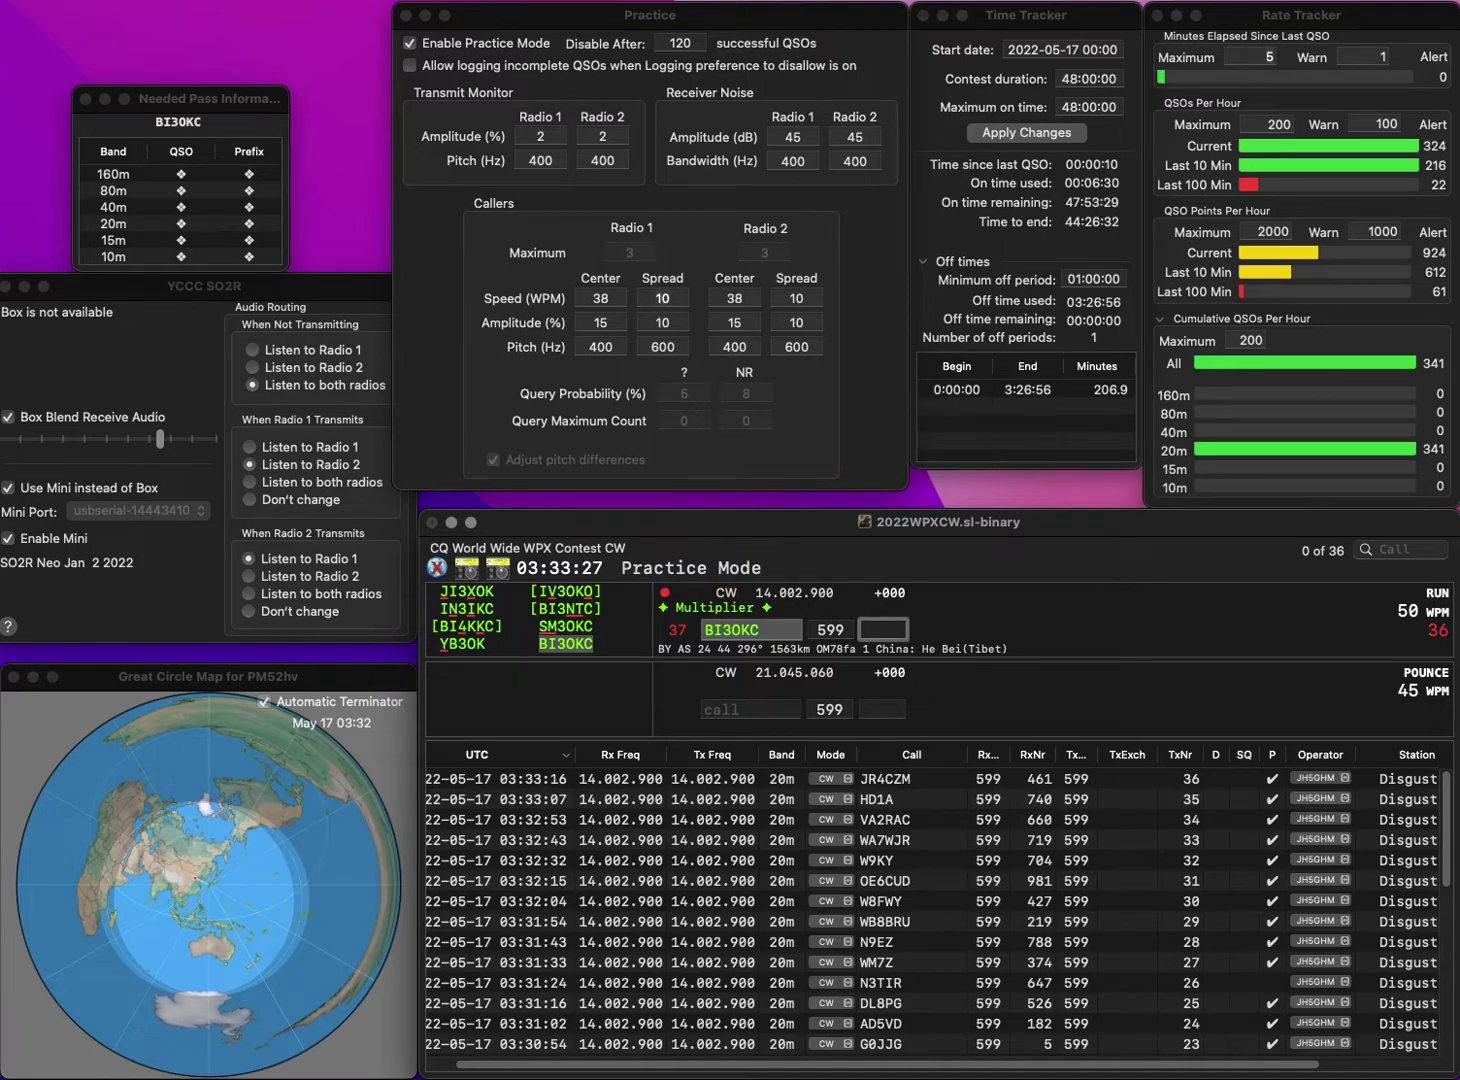
text(52)
key(Return)
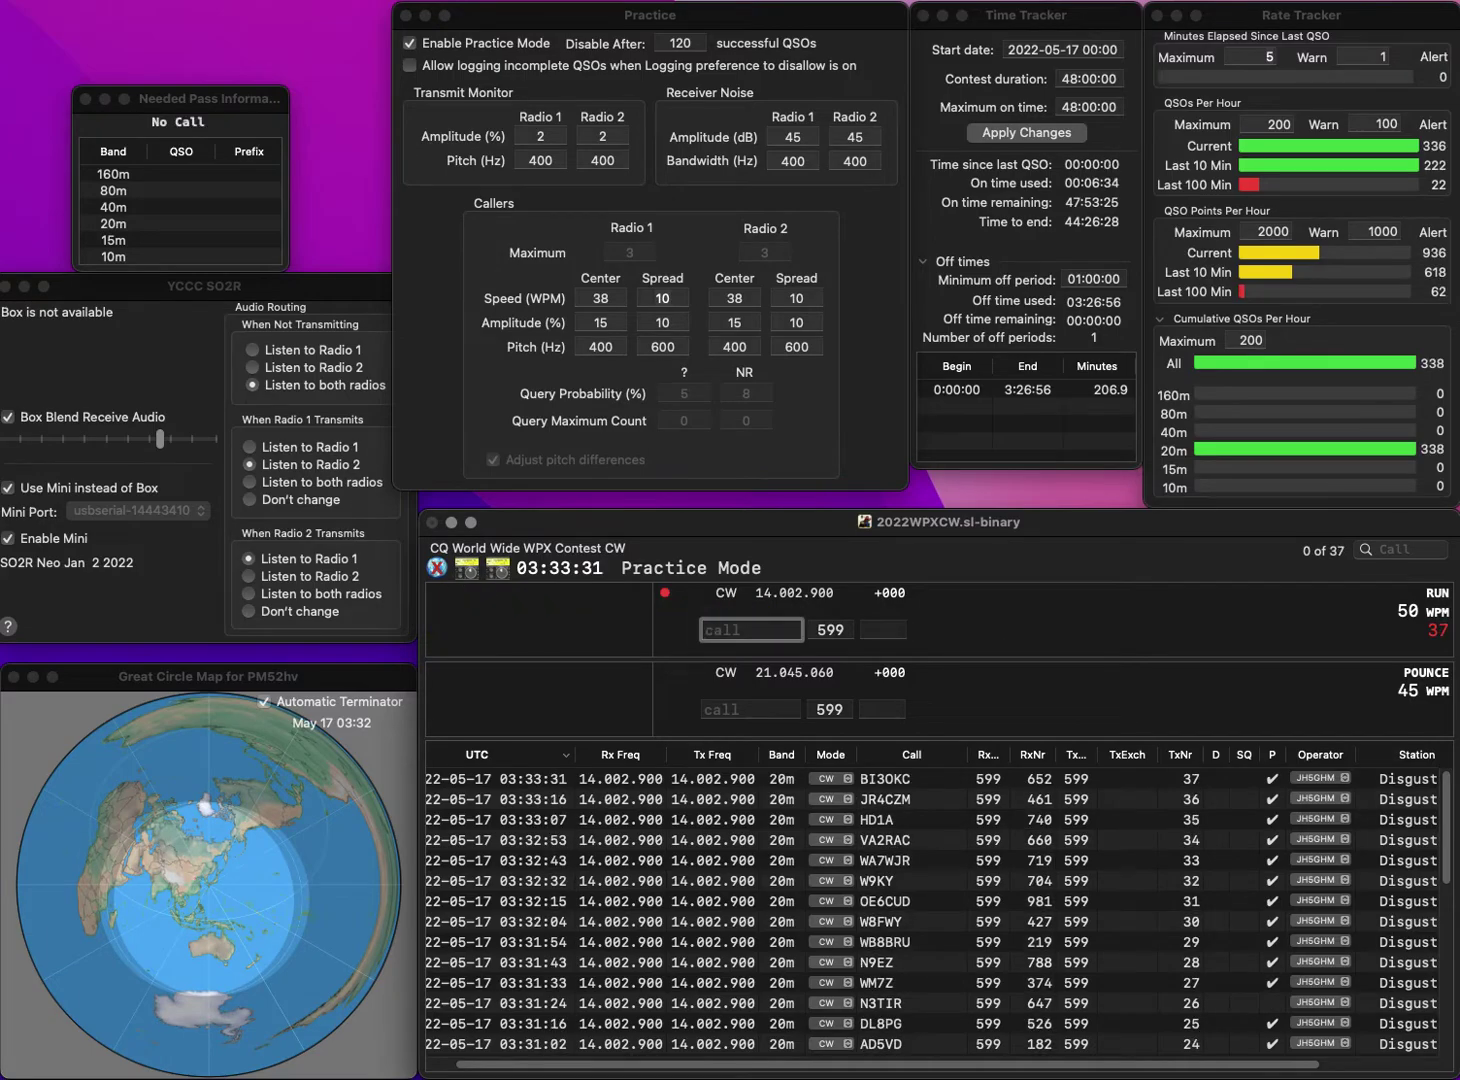
text(K9AJP)
key(Return)
click(720, 630)
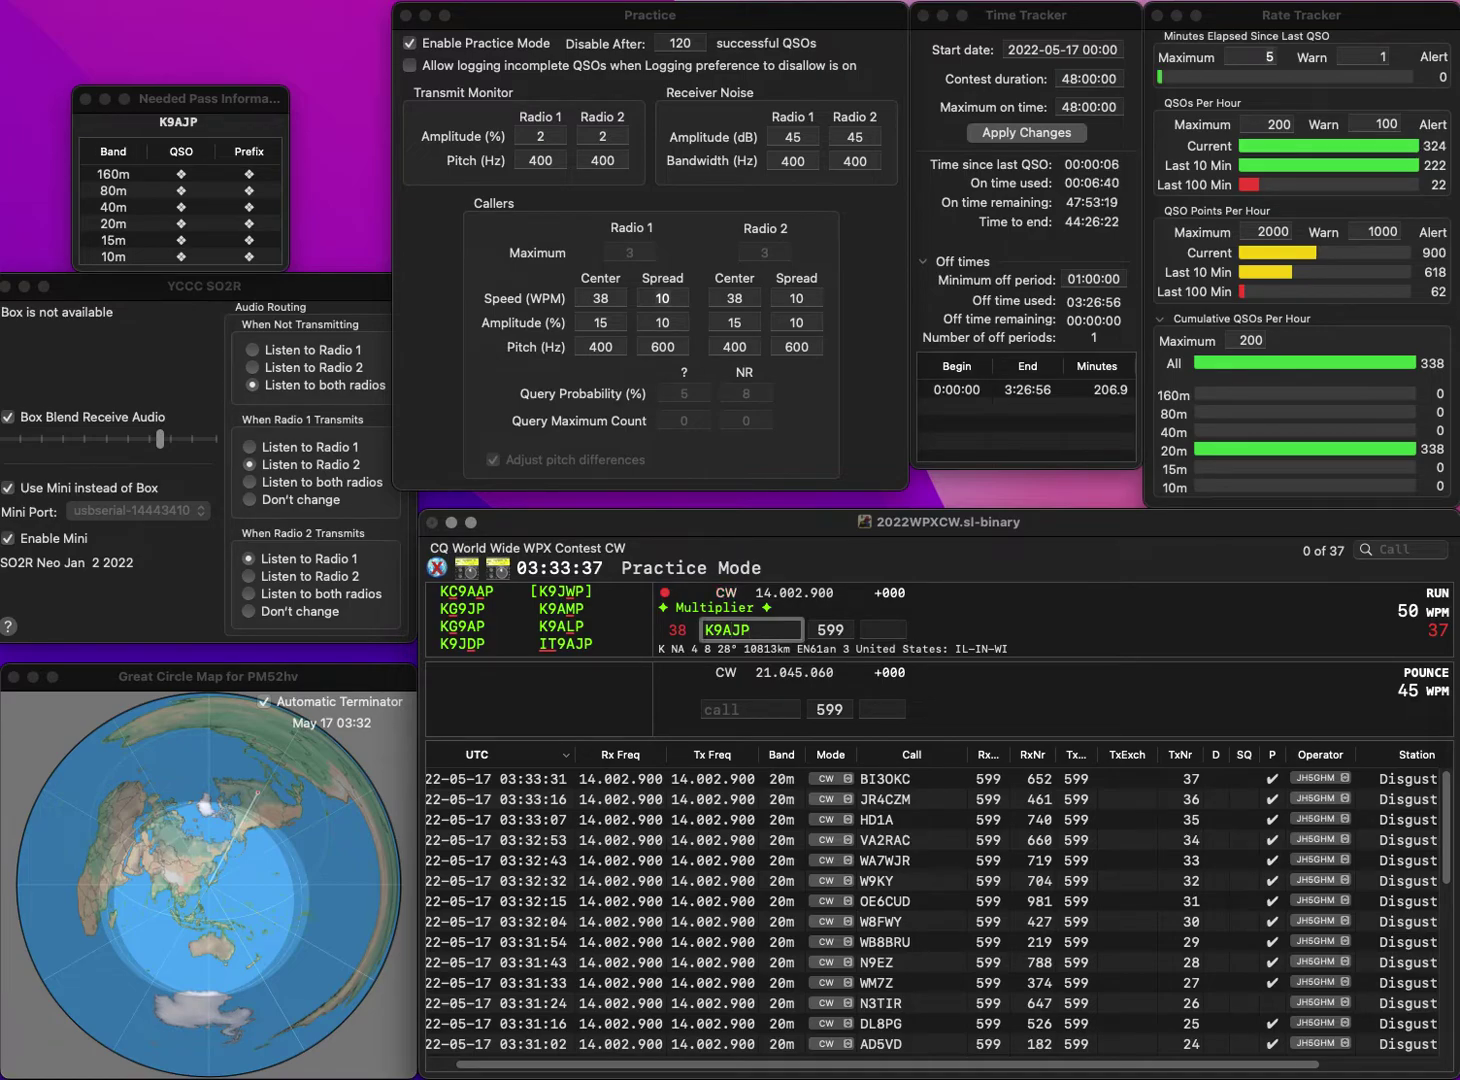
key(BackSpace)
text(II)
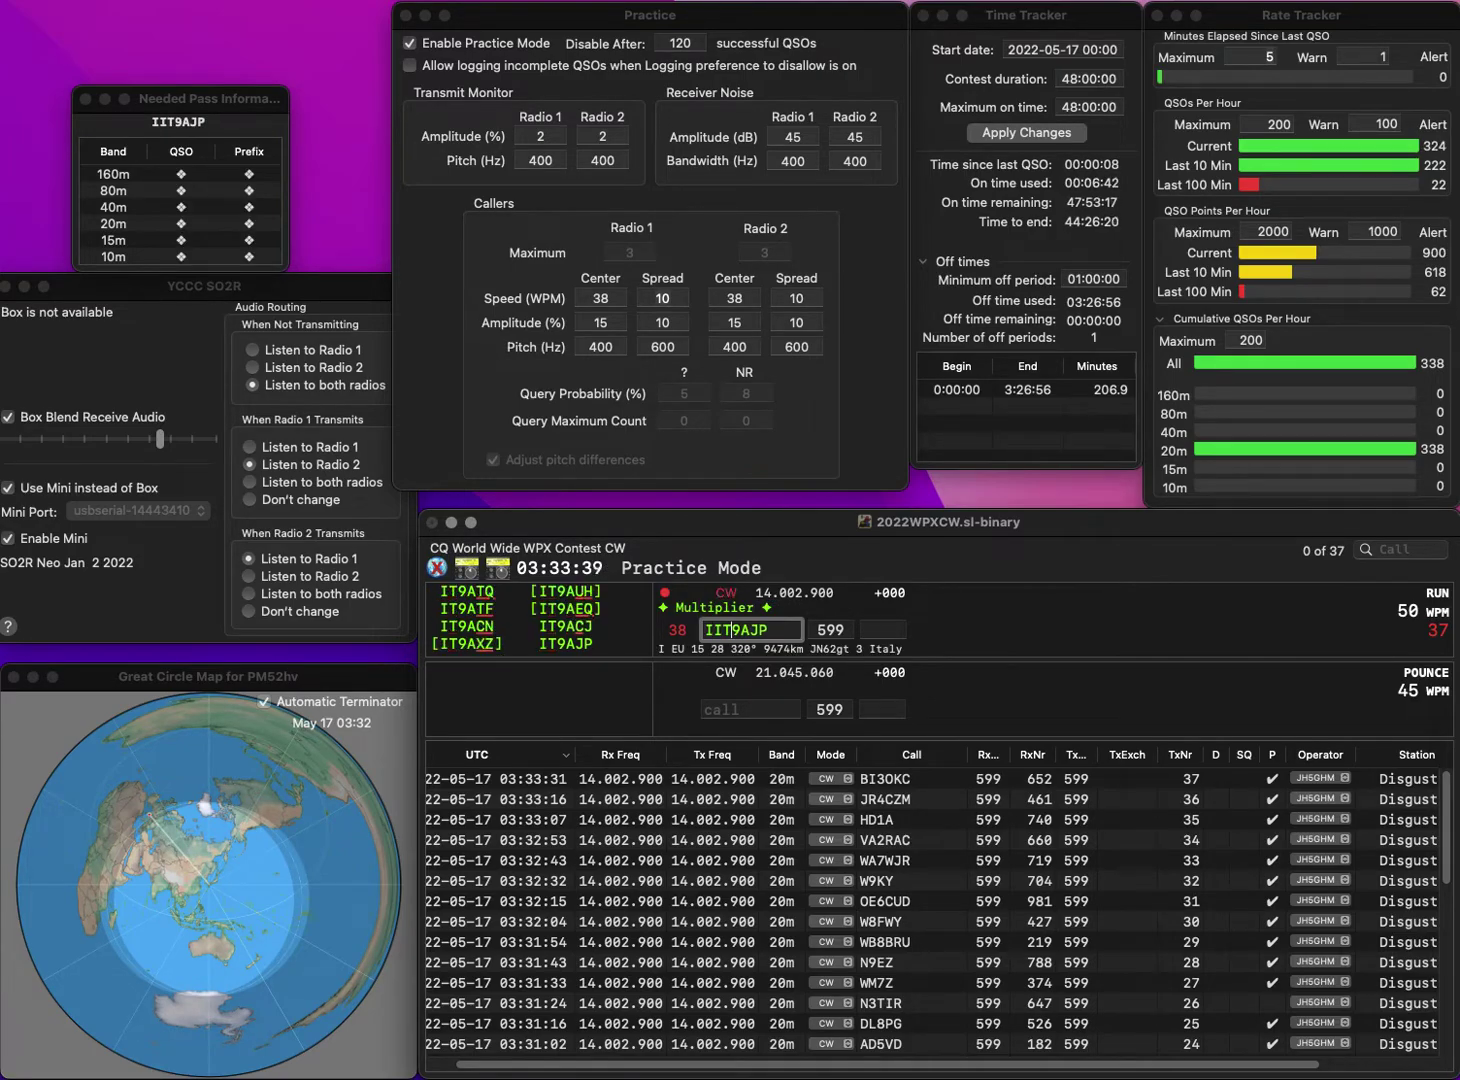
key(BackSpace)
text(T)
key(Return)
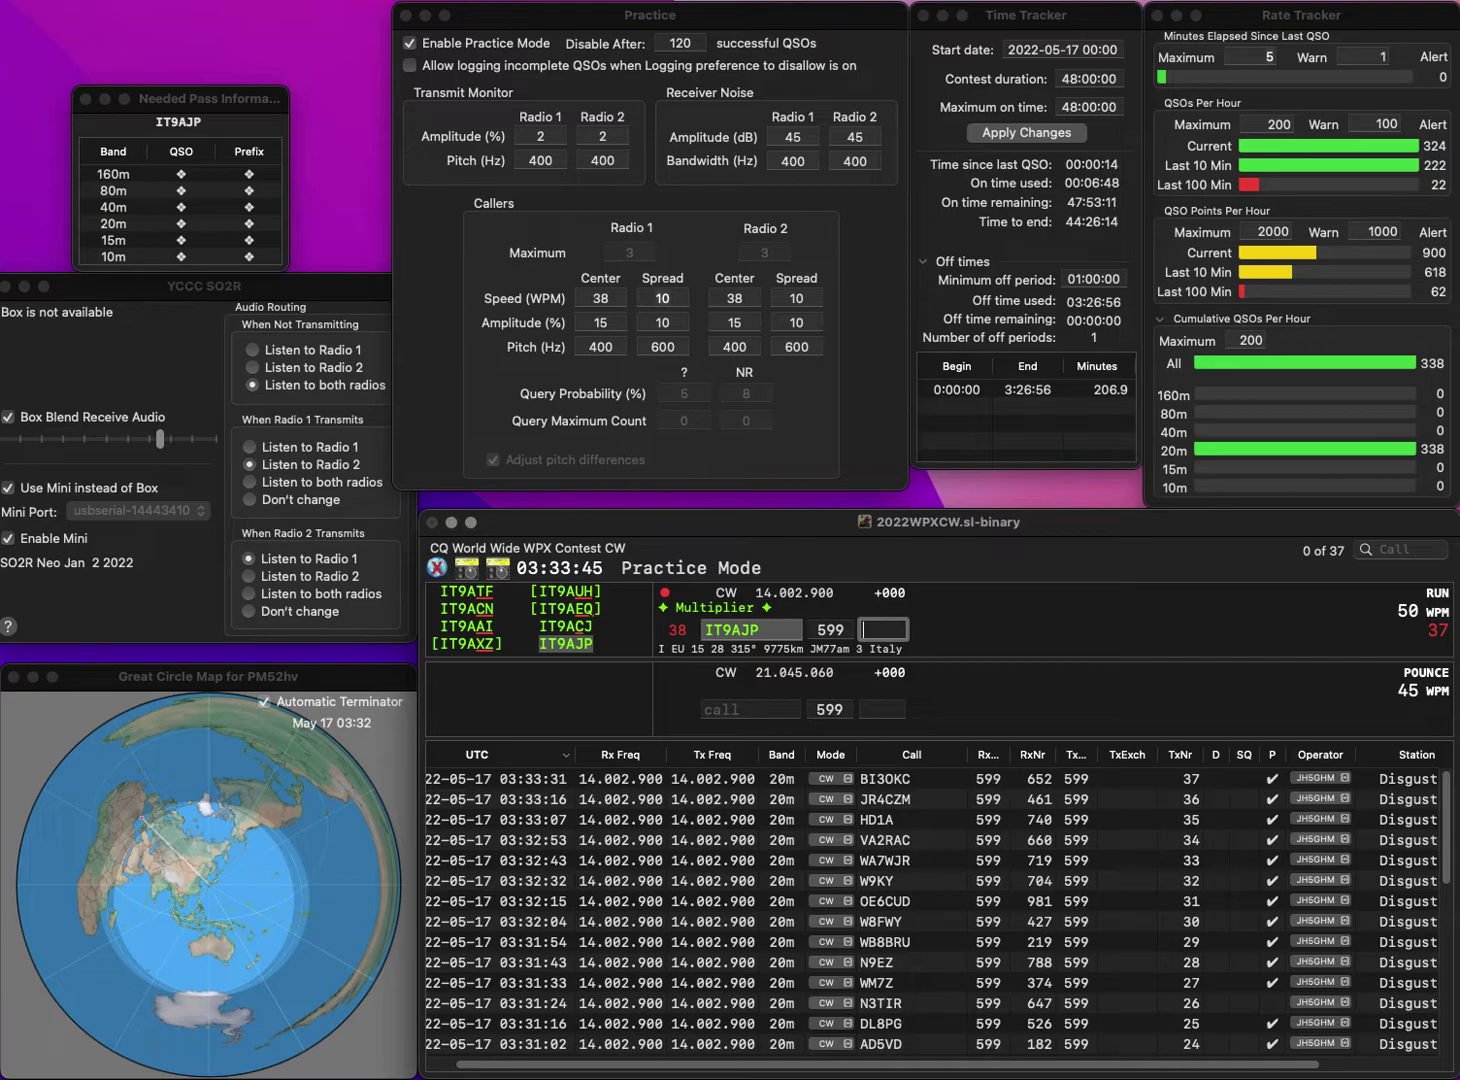
text(113)
key(Return)
text(KM4EBT)
key(Return)
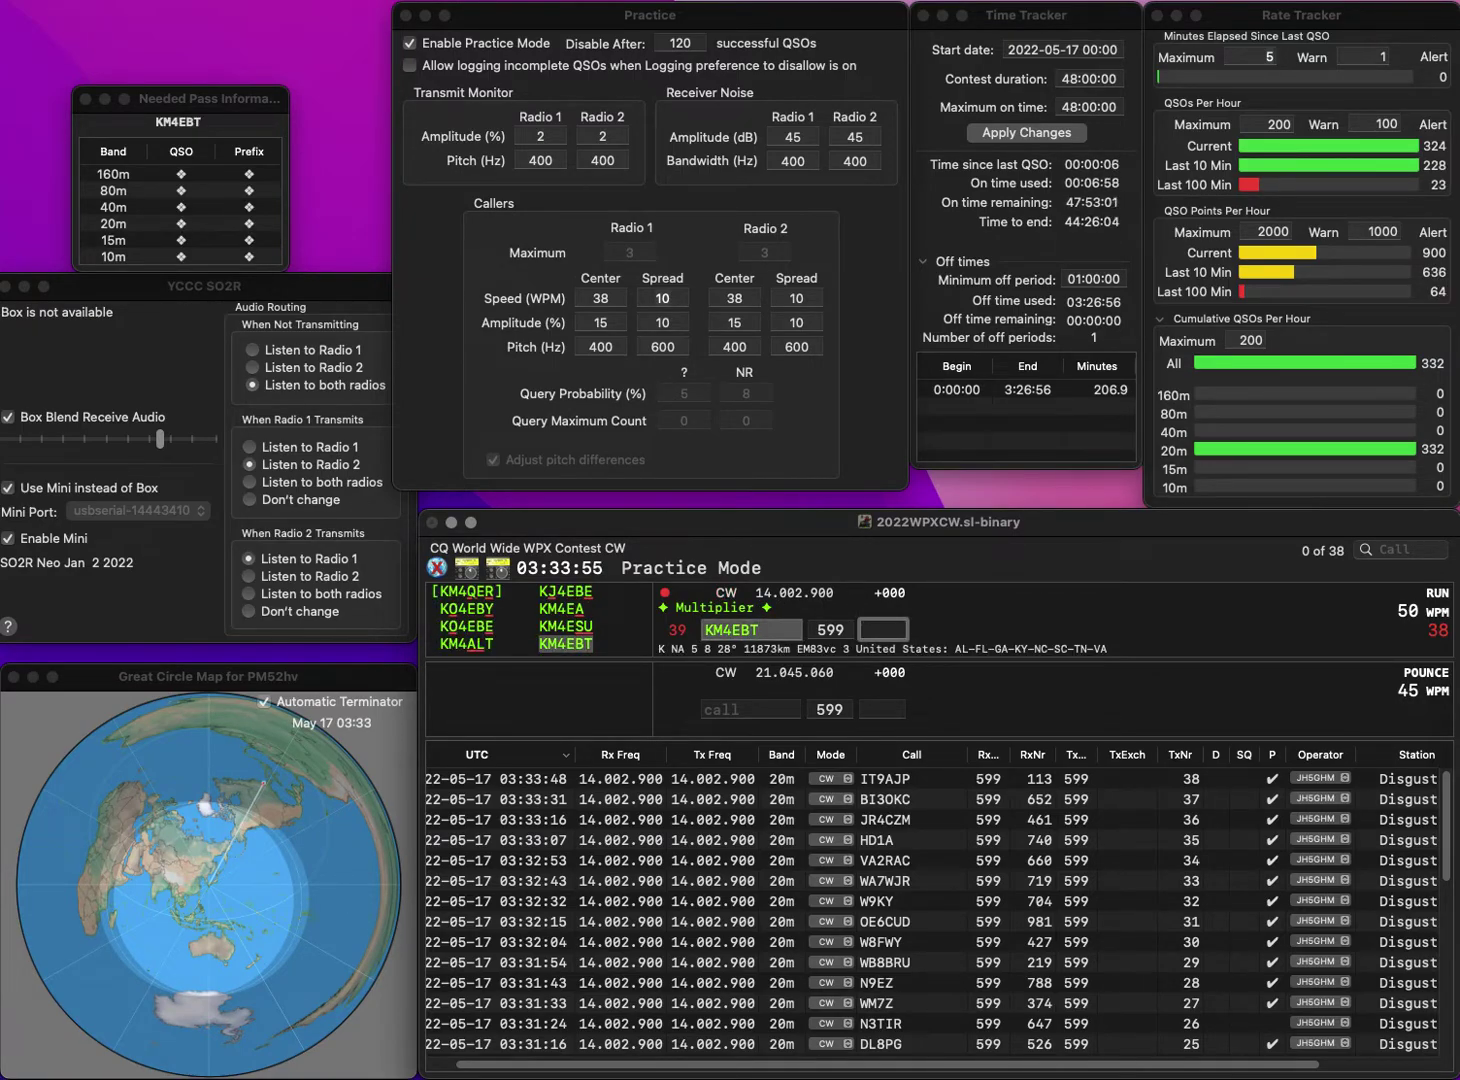
text(79)
key(BackSpace)
text(03)
key(Return)
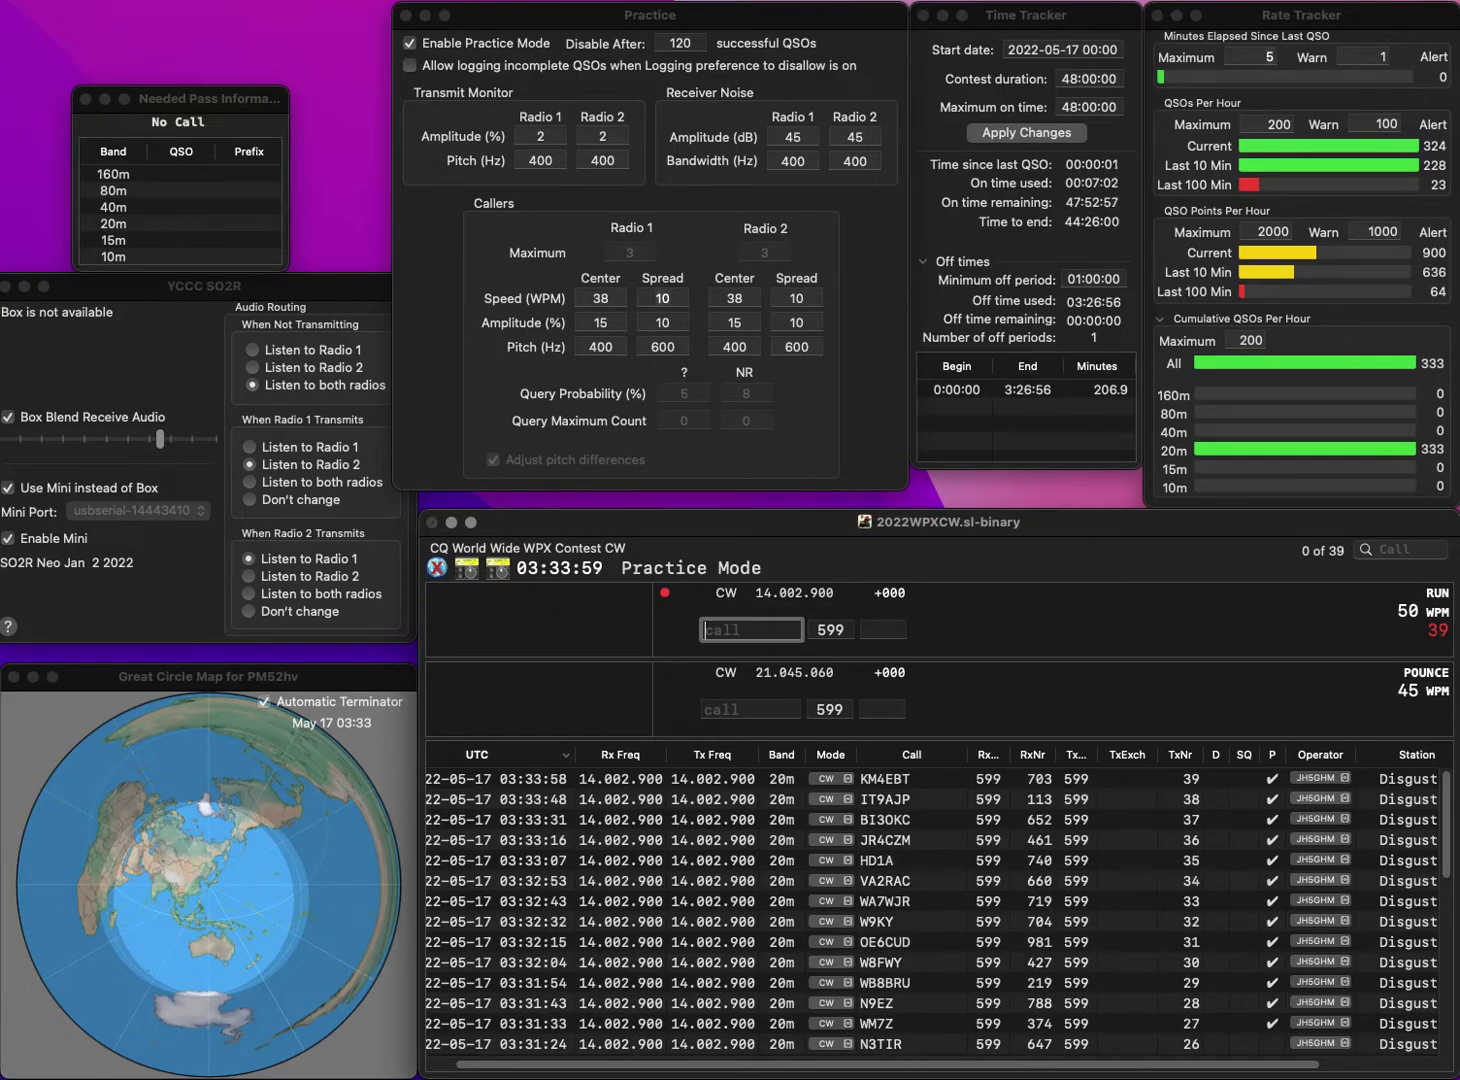
- Log a contact with VL3V on the 14 MHz run radio with received number 122
text(VL3)
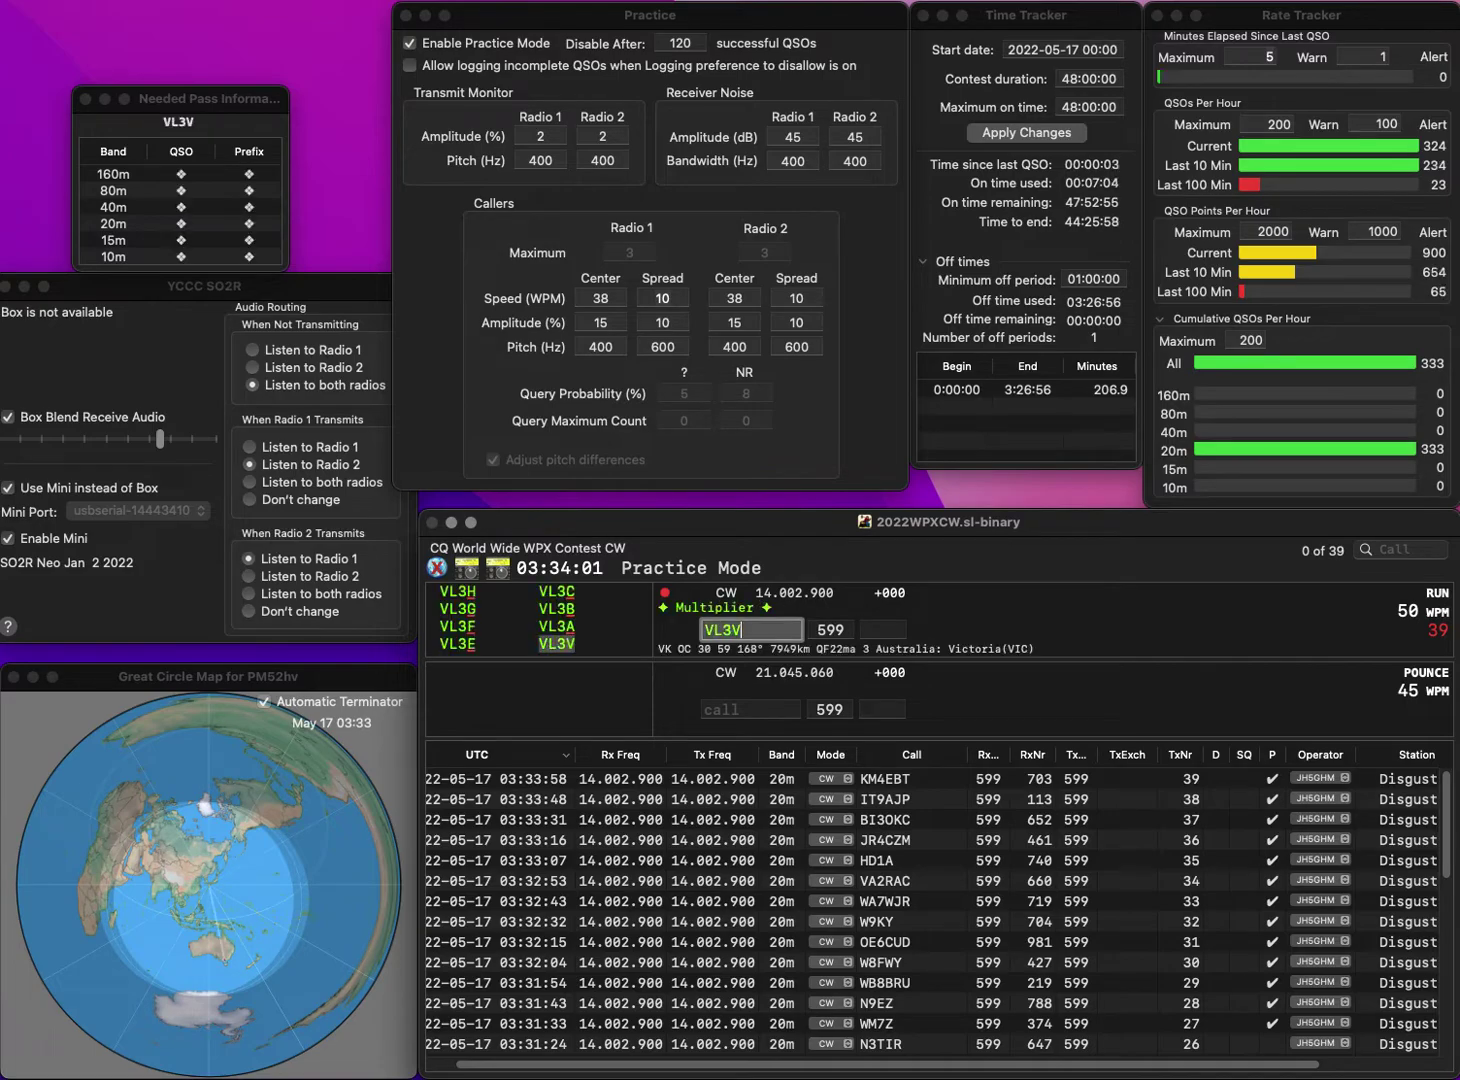
text(V)
key(space)
text(122)
key(Return)
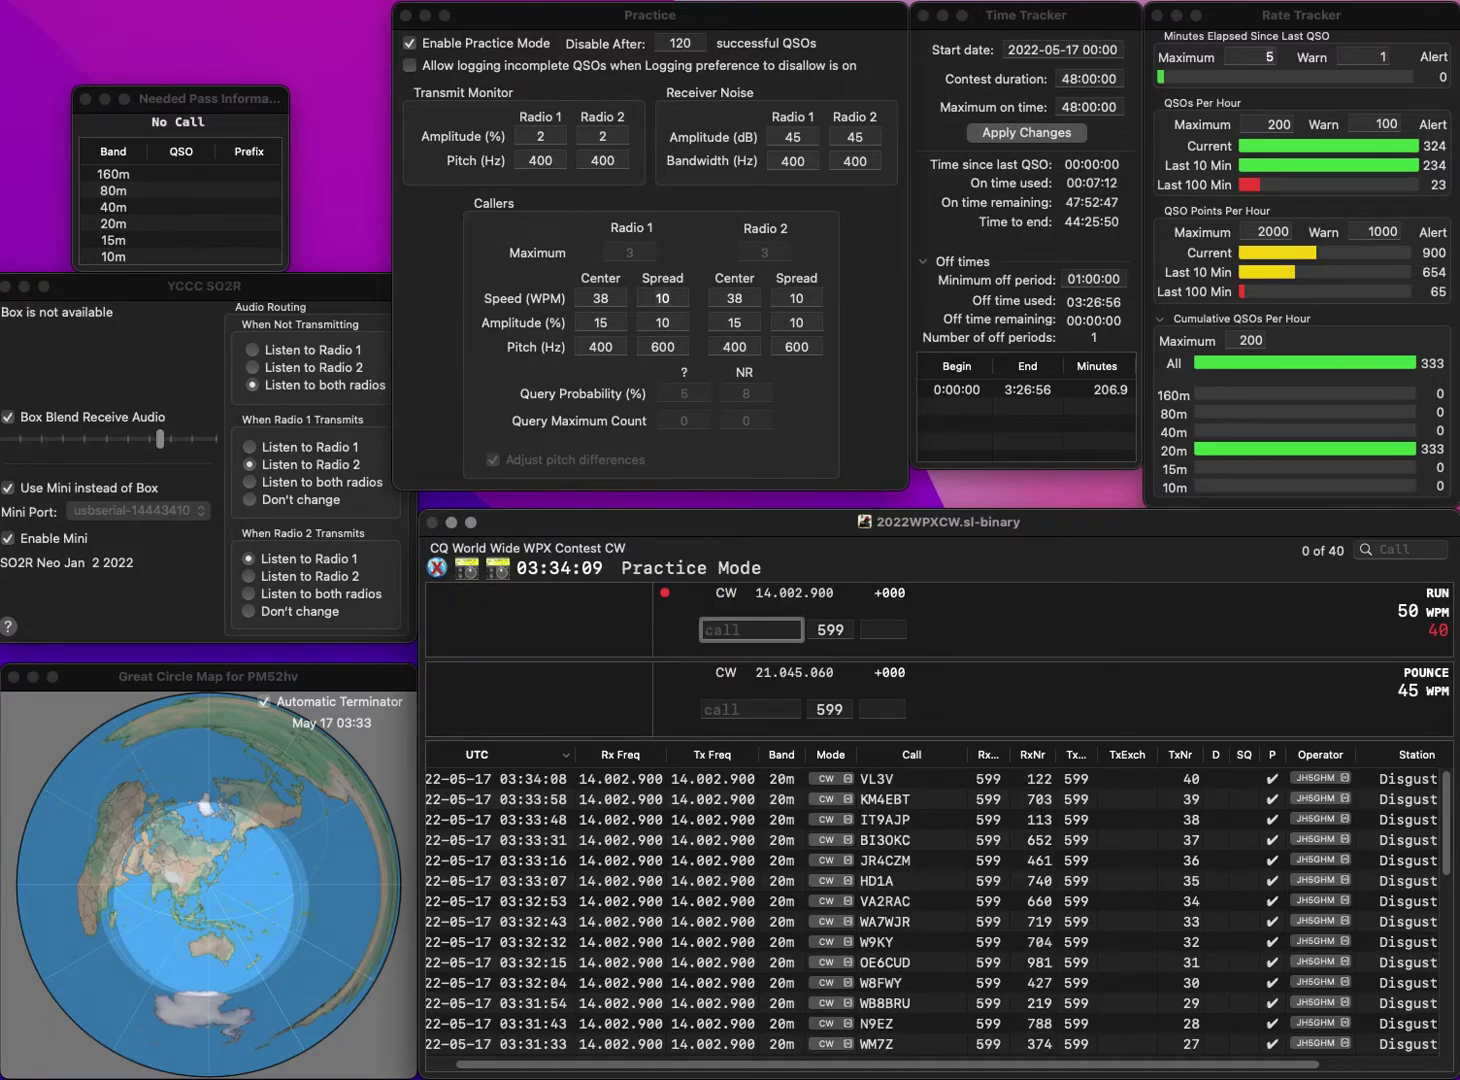
- Log the JA0ED contact on the 14 MHz run radio with received number 298
text(JA0ED)
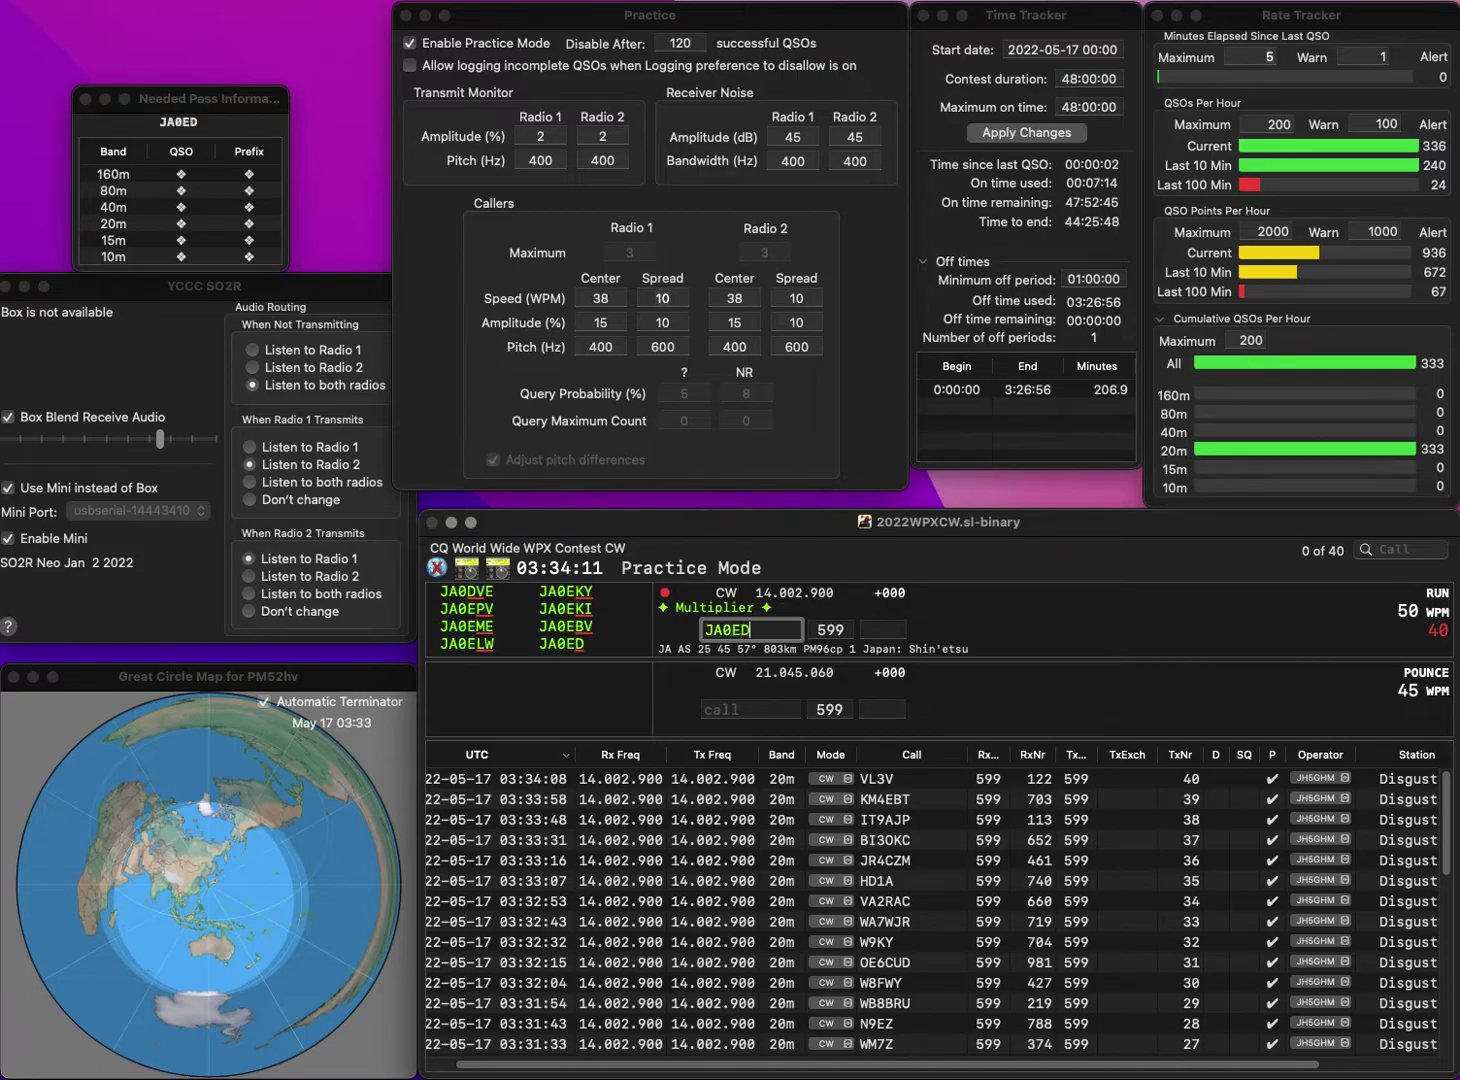
key(space)
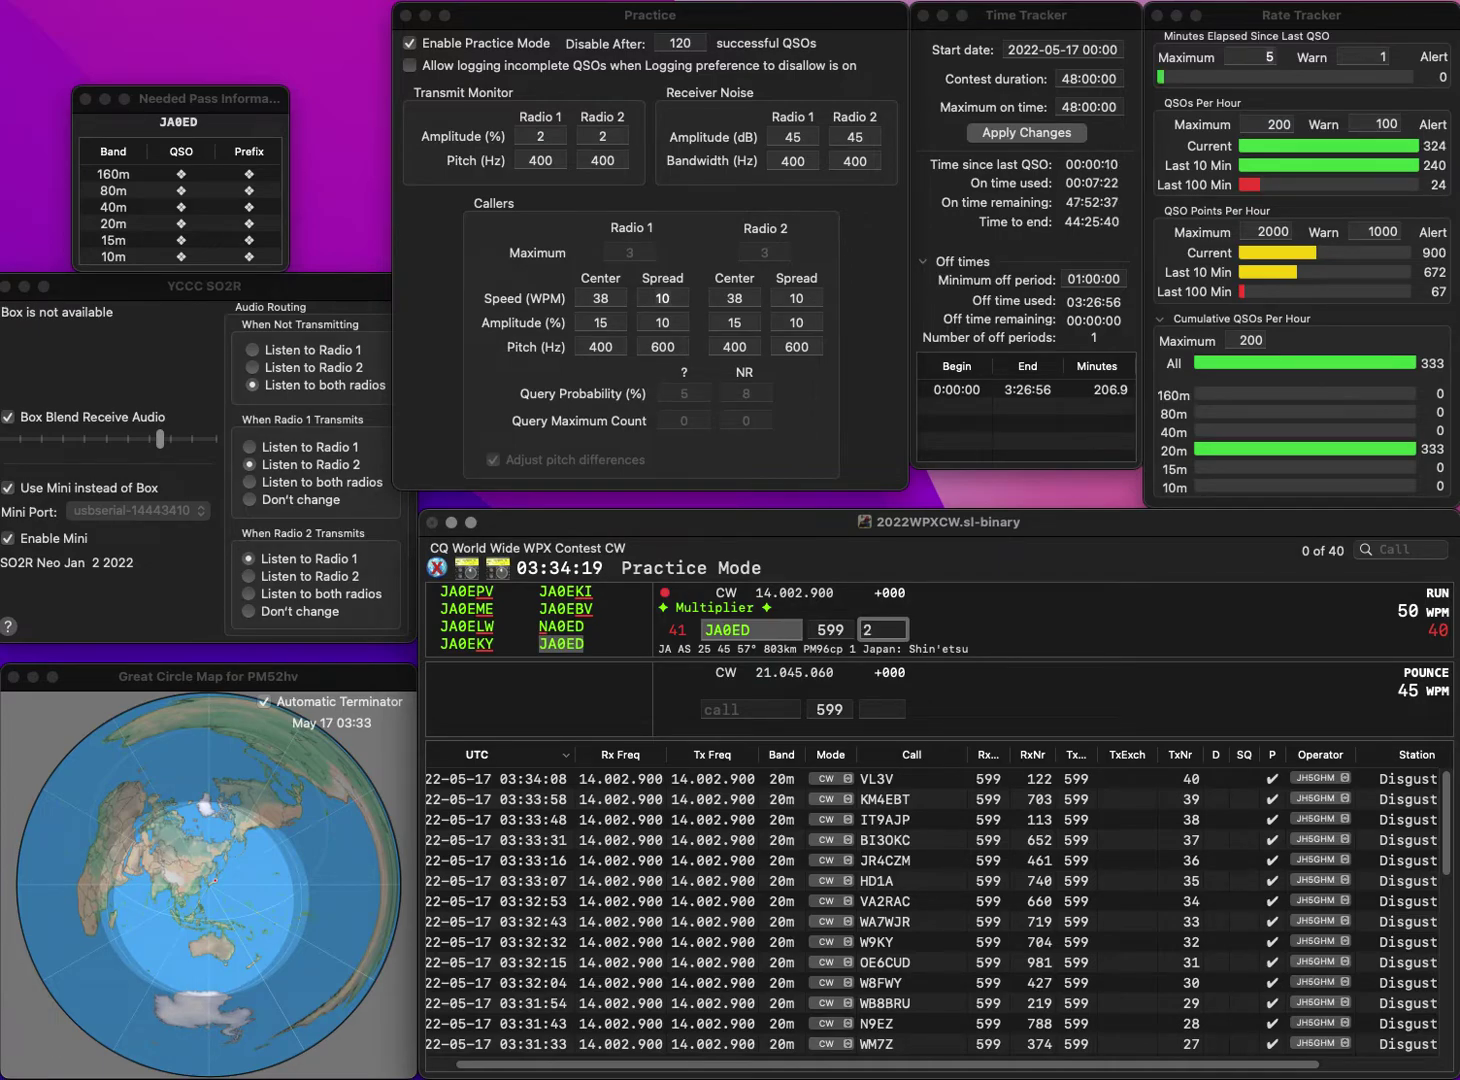
text(8)
key(Return)
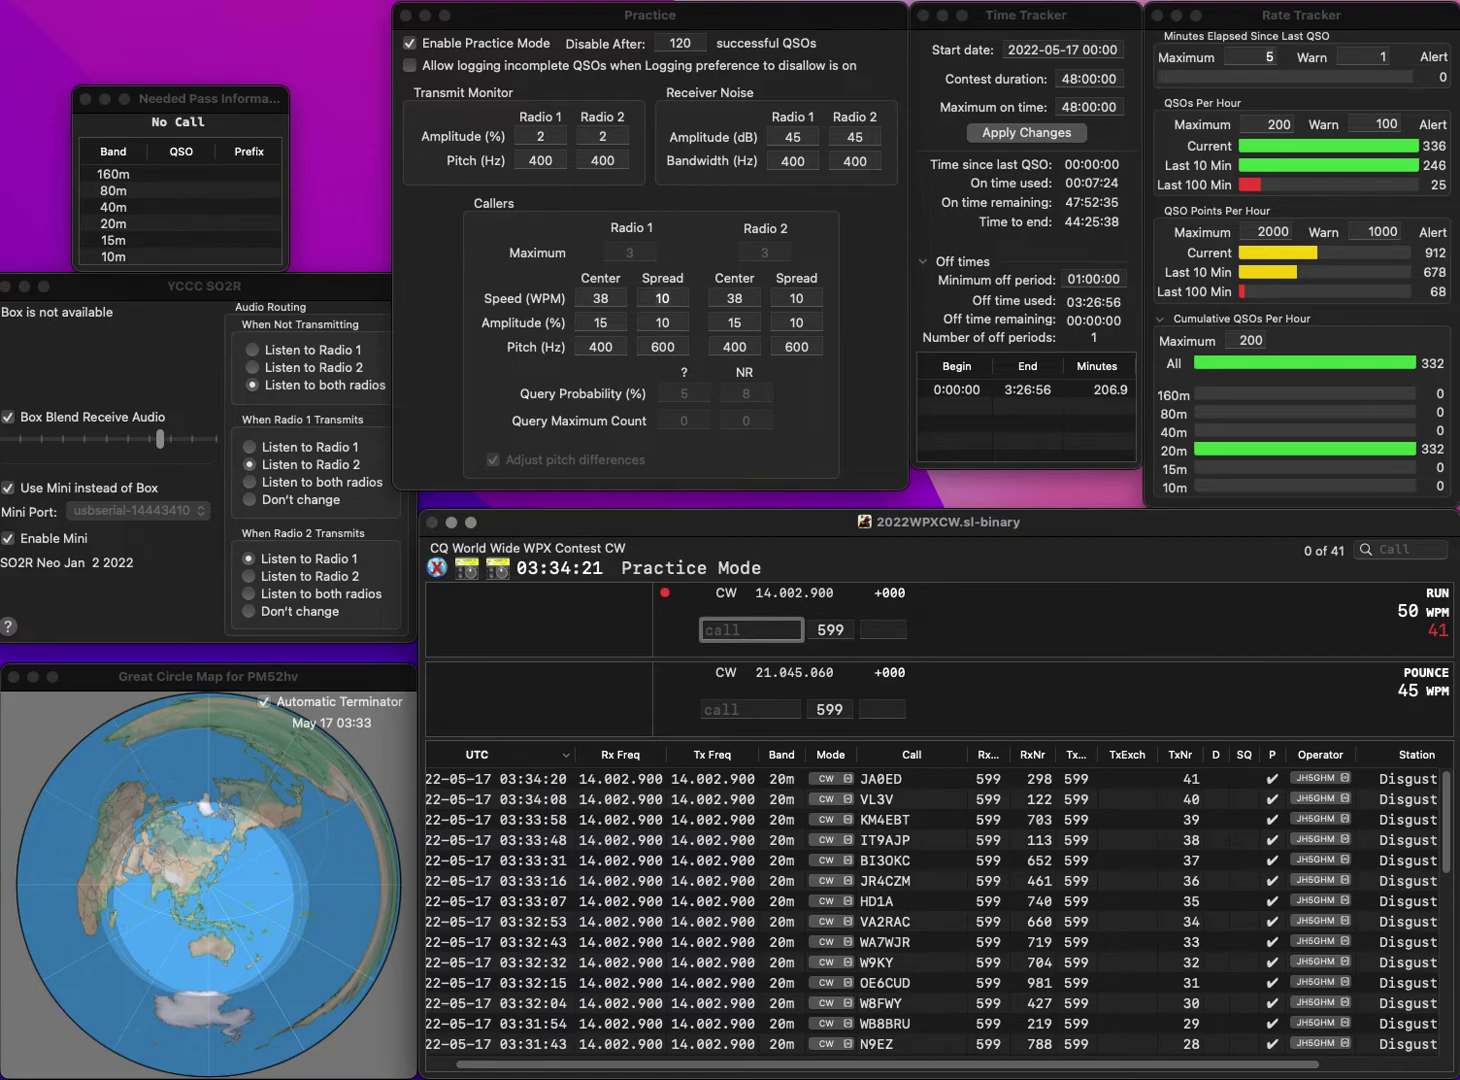
text(WA0T)
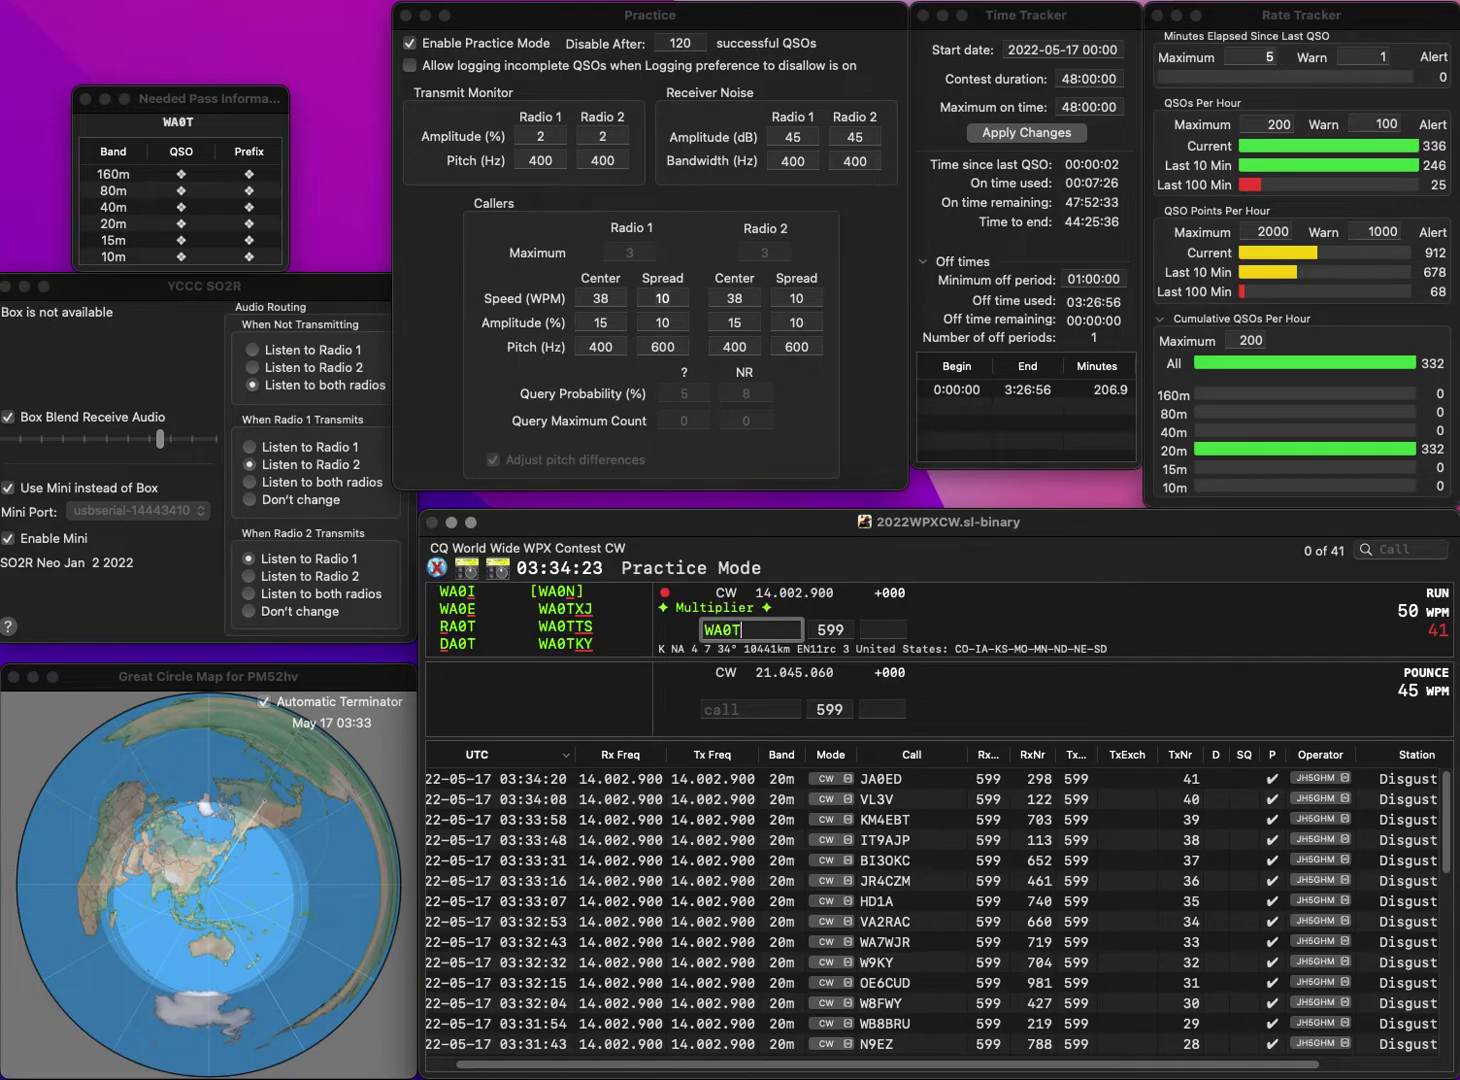
text(XJ)
key(Return)
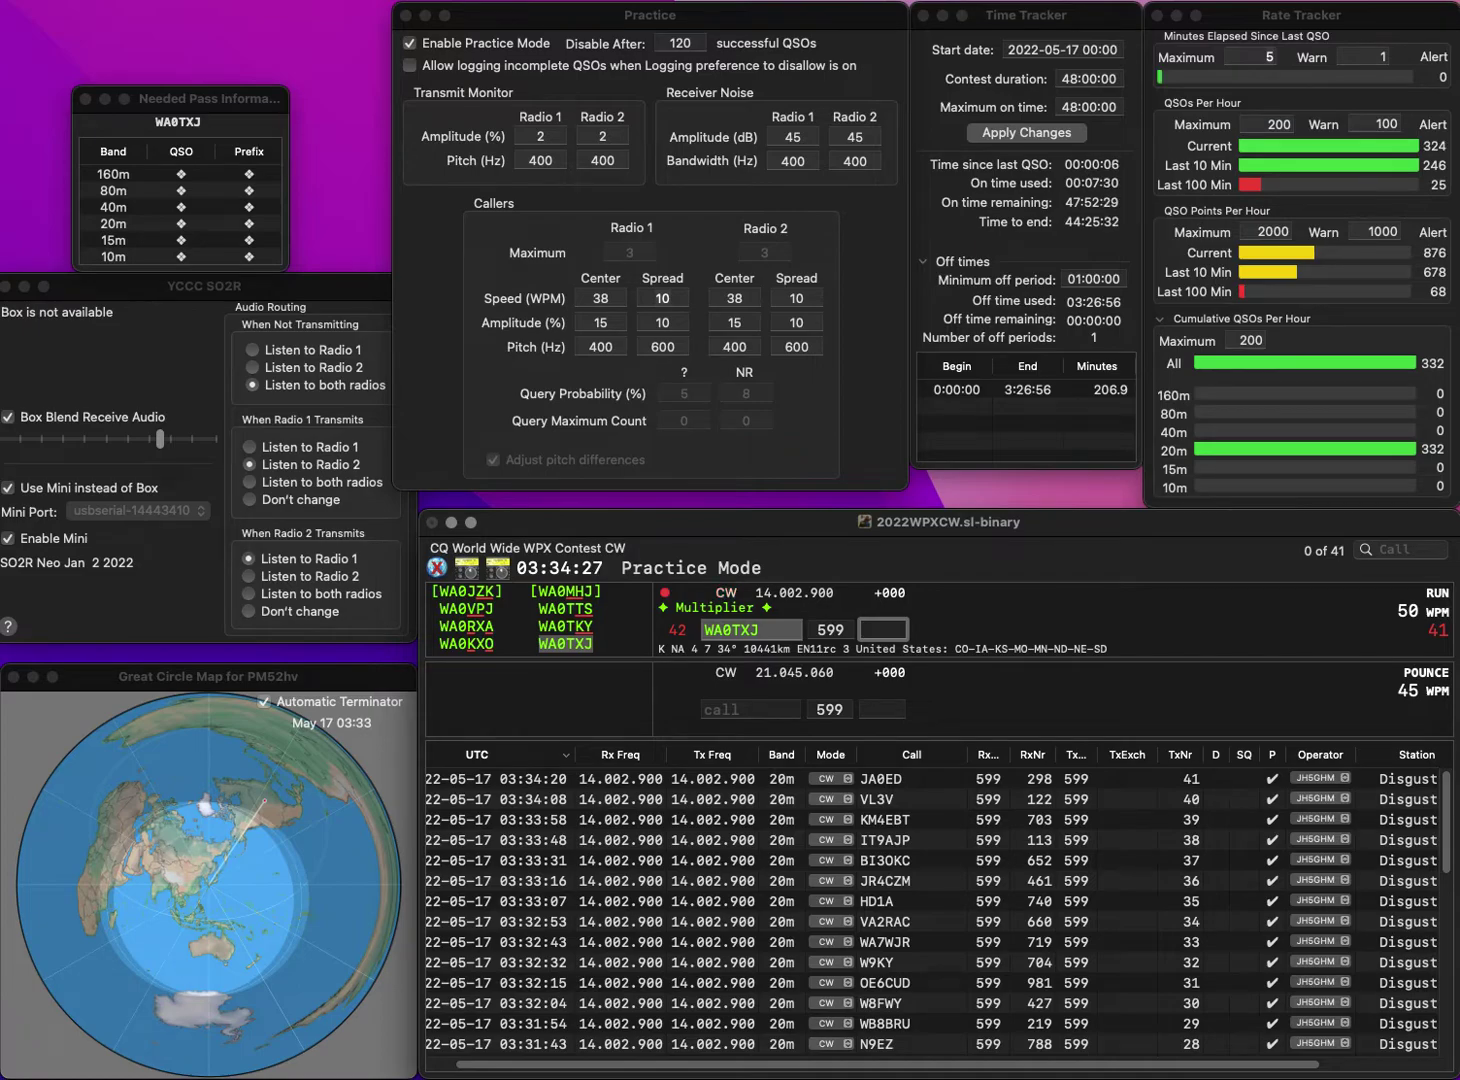
text(268)
key(Return)
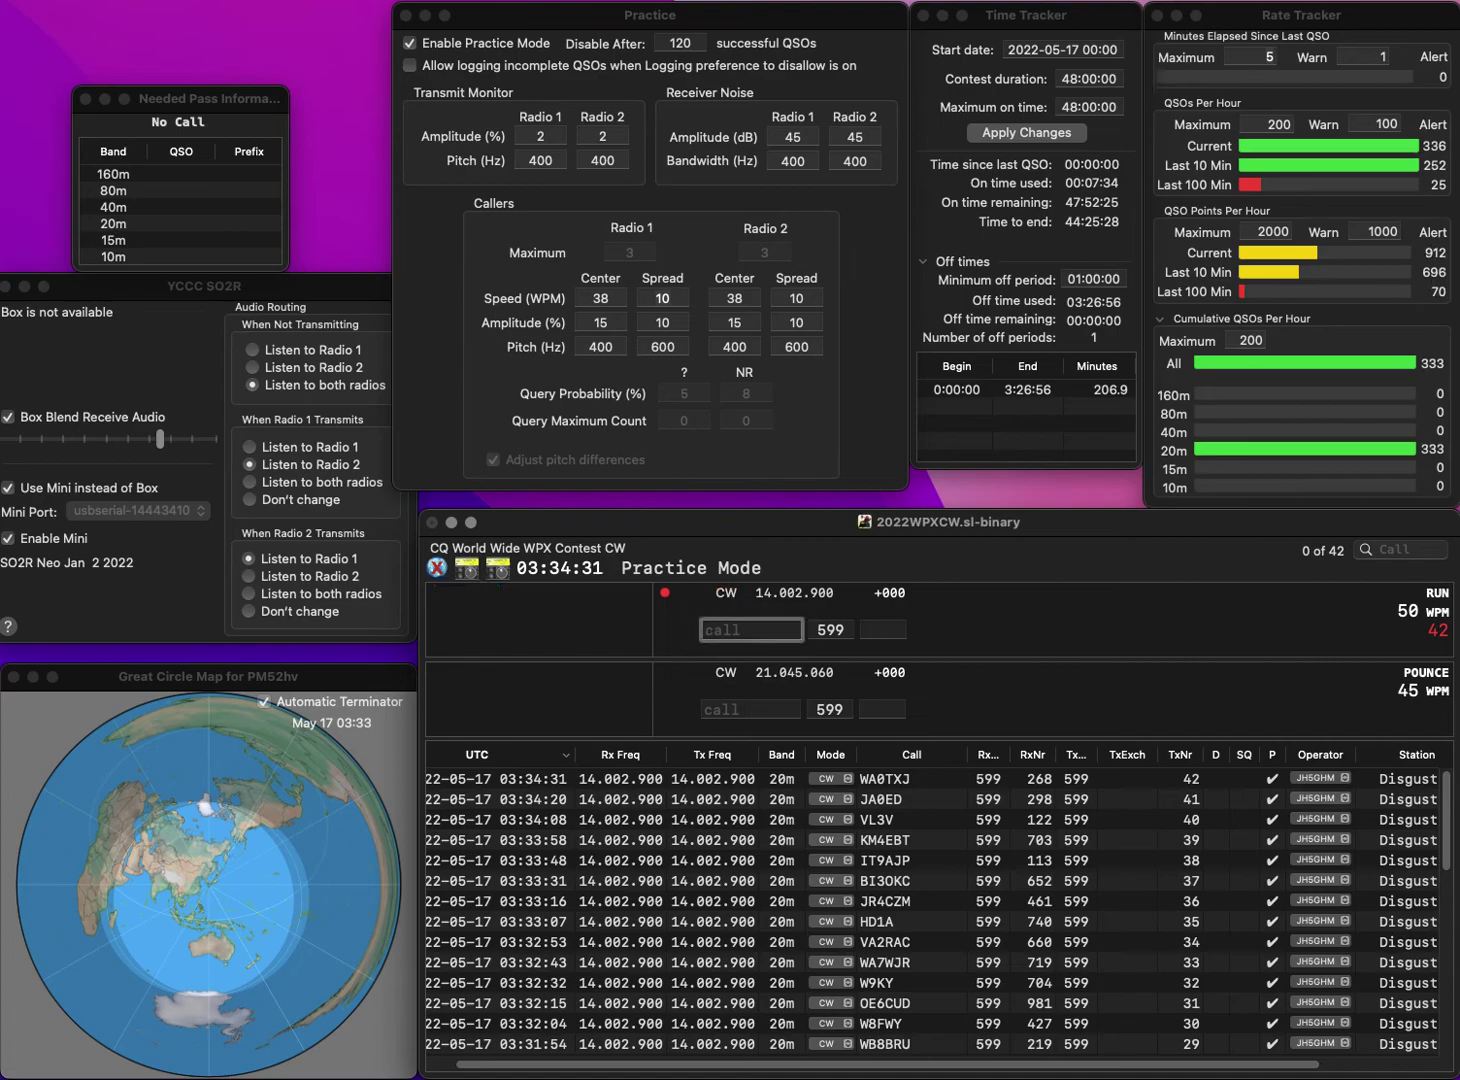
- Log the RL3BZ contact on the 14 MHz run radio with received number 861
text(RL3BZ)
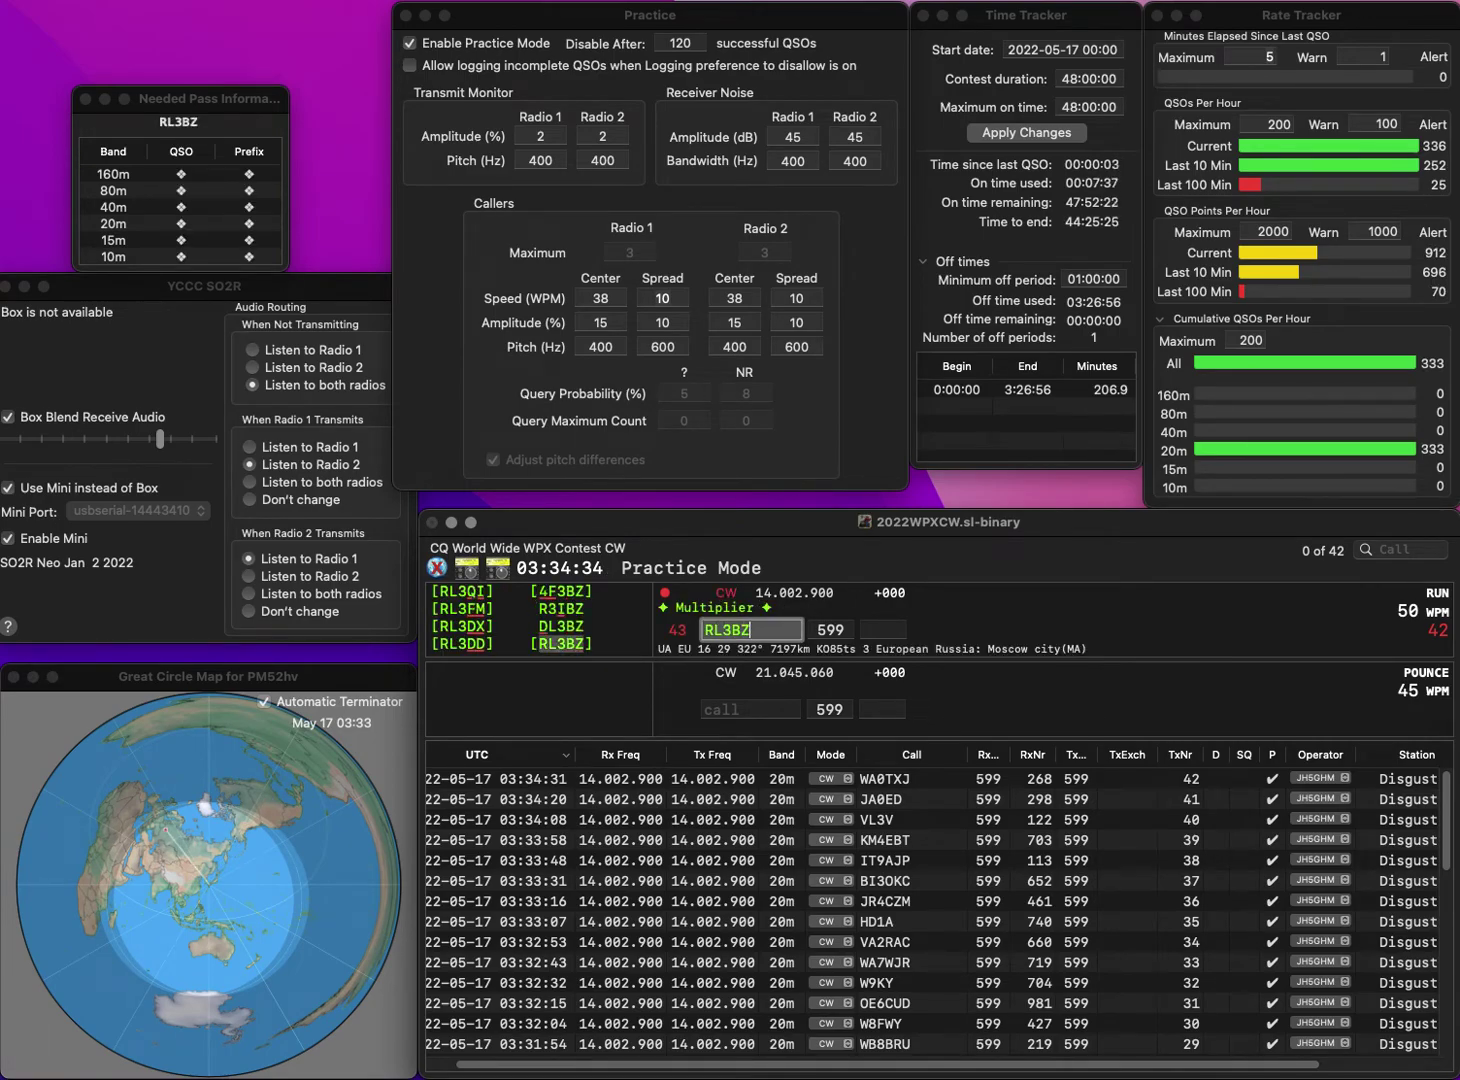
key(Return)
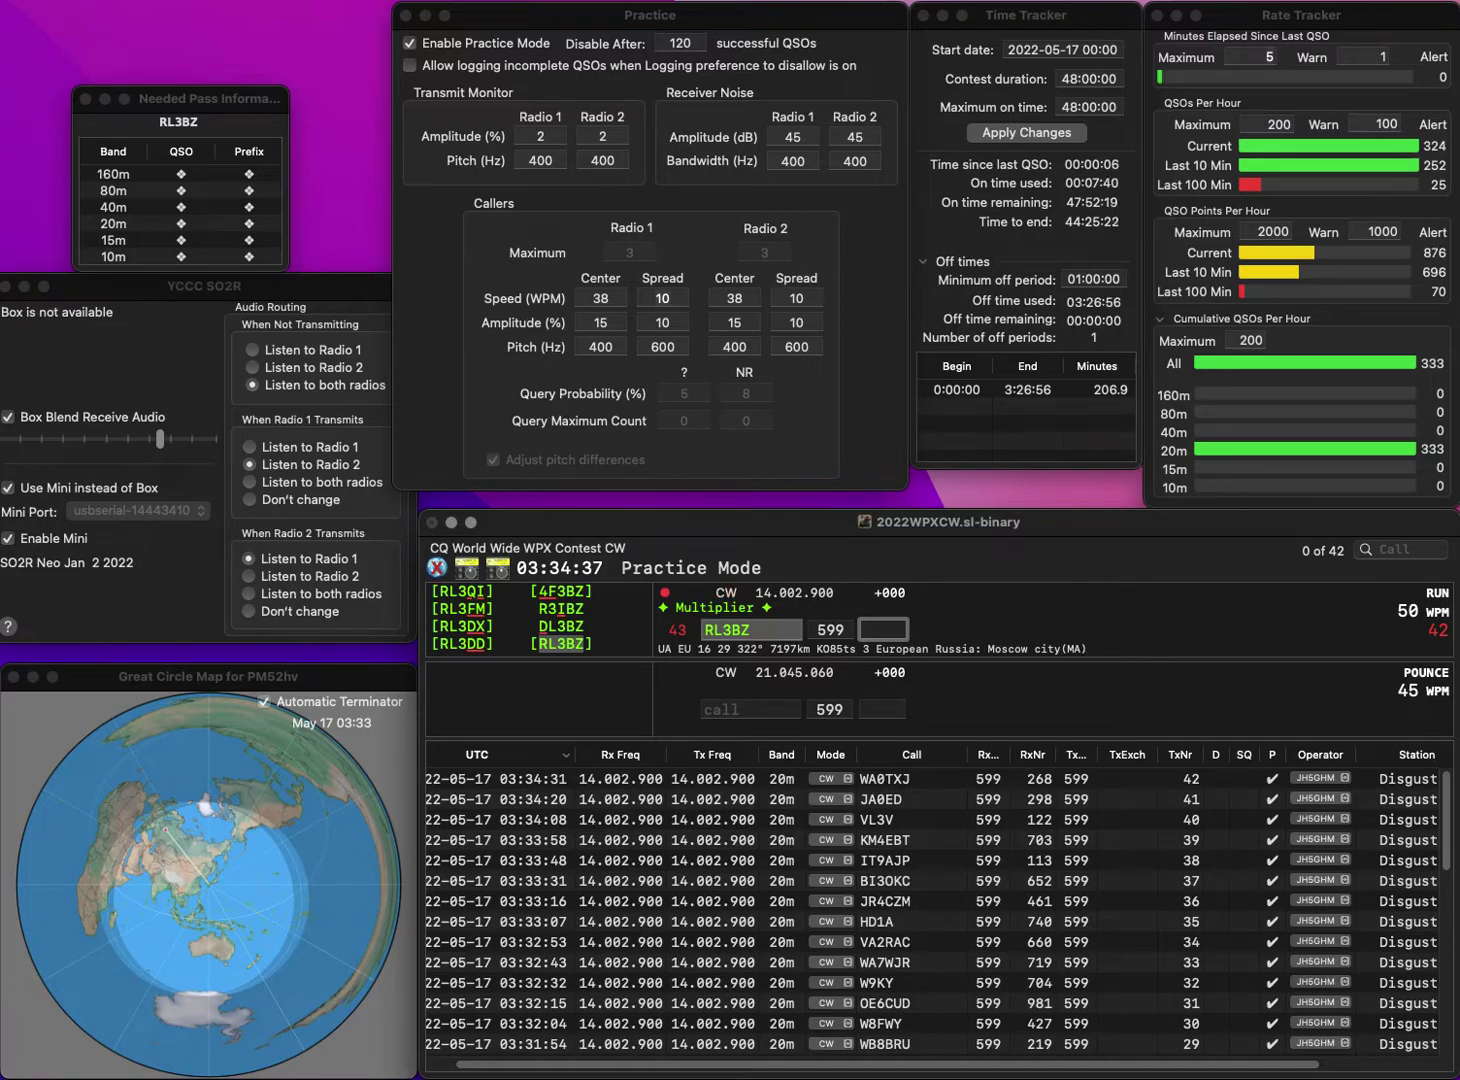
text(861)
key(Return)
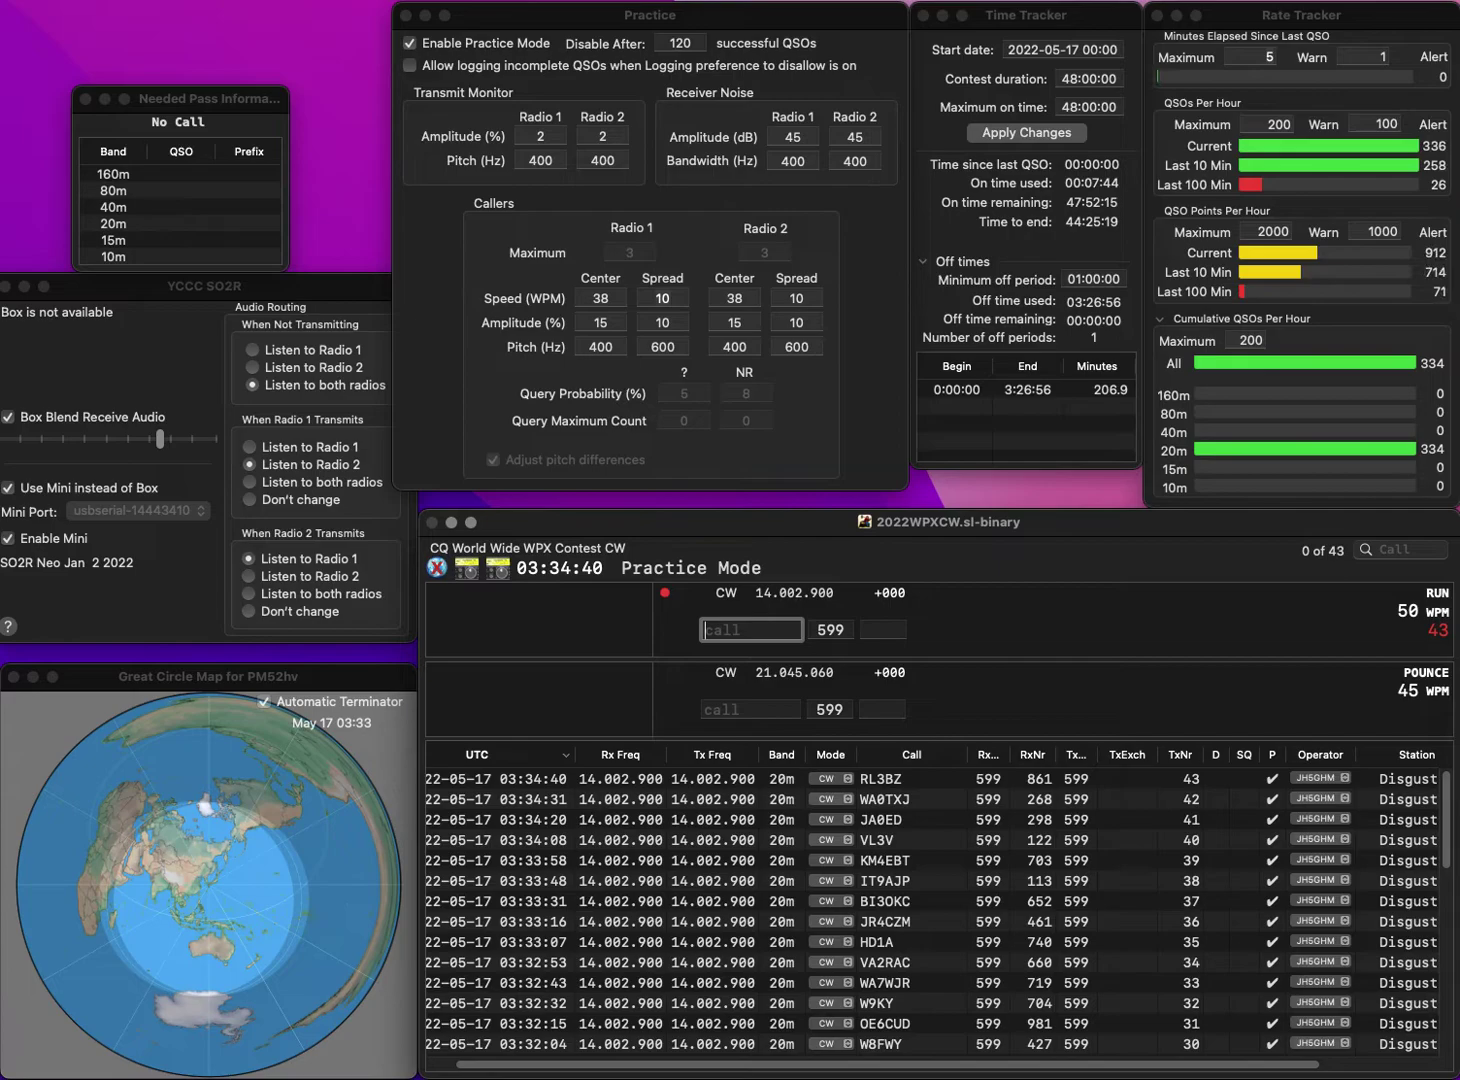
- Log the G0DRM contact on the 14 MHz run radio with received number 766
text(G0DR)
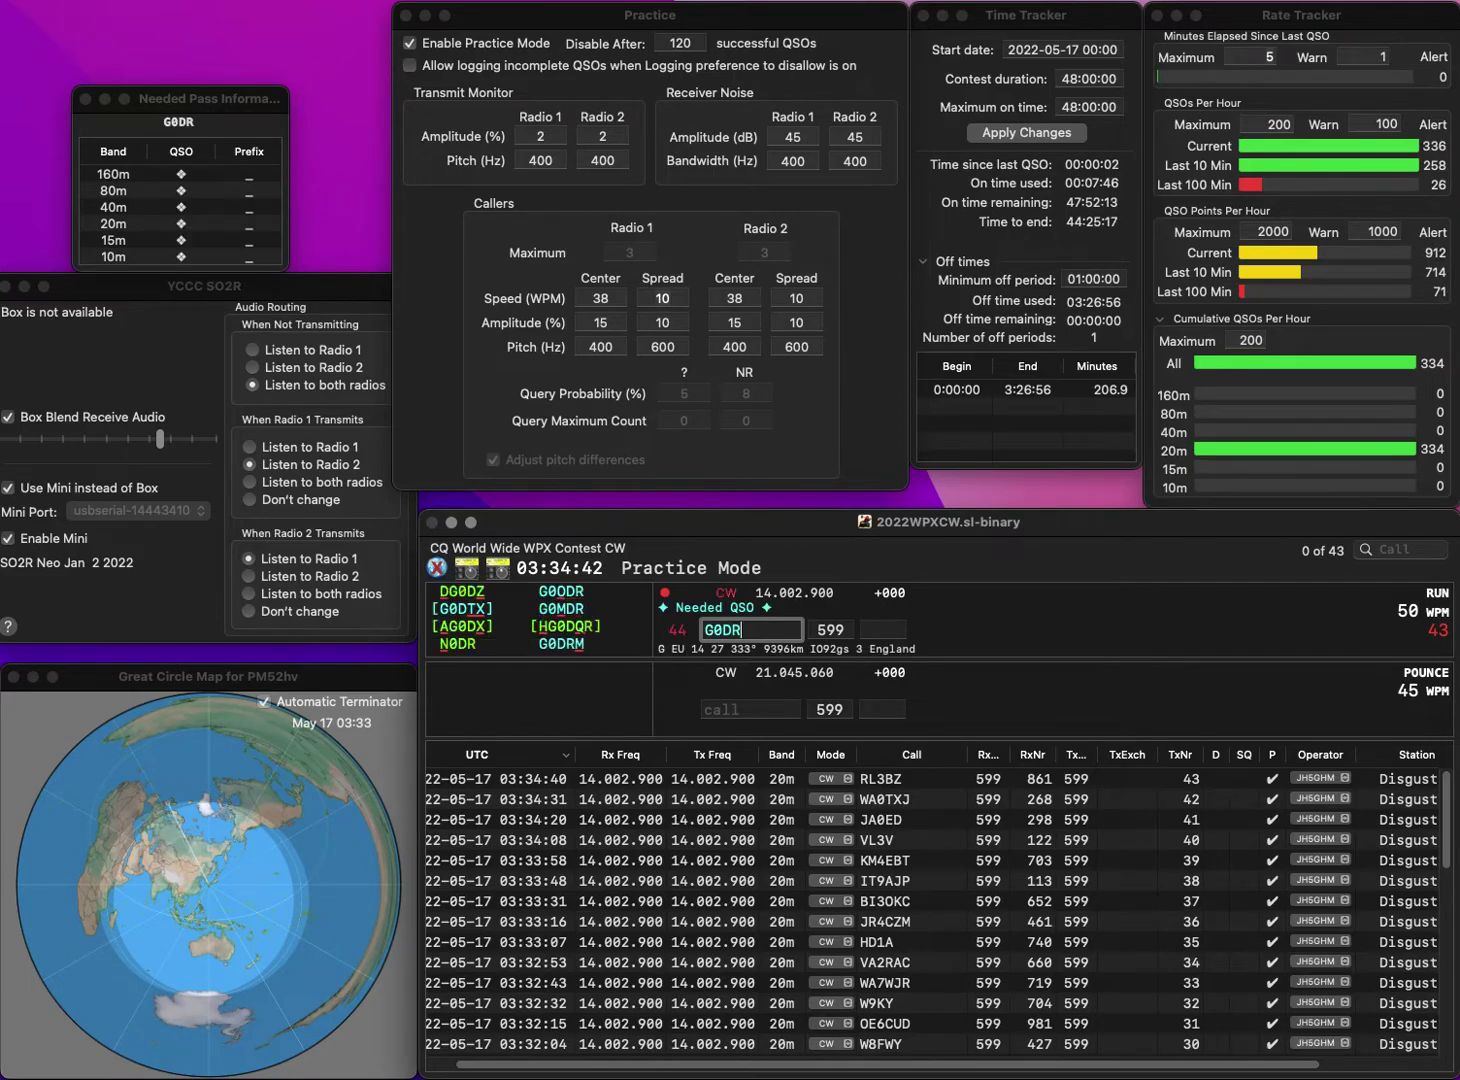
text(M)
key(space)
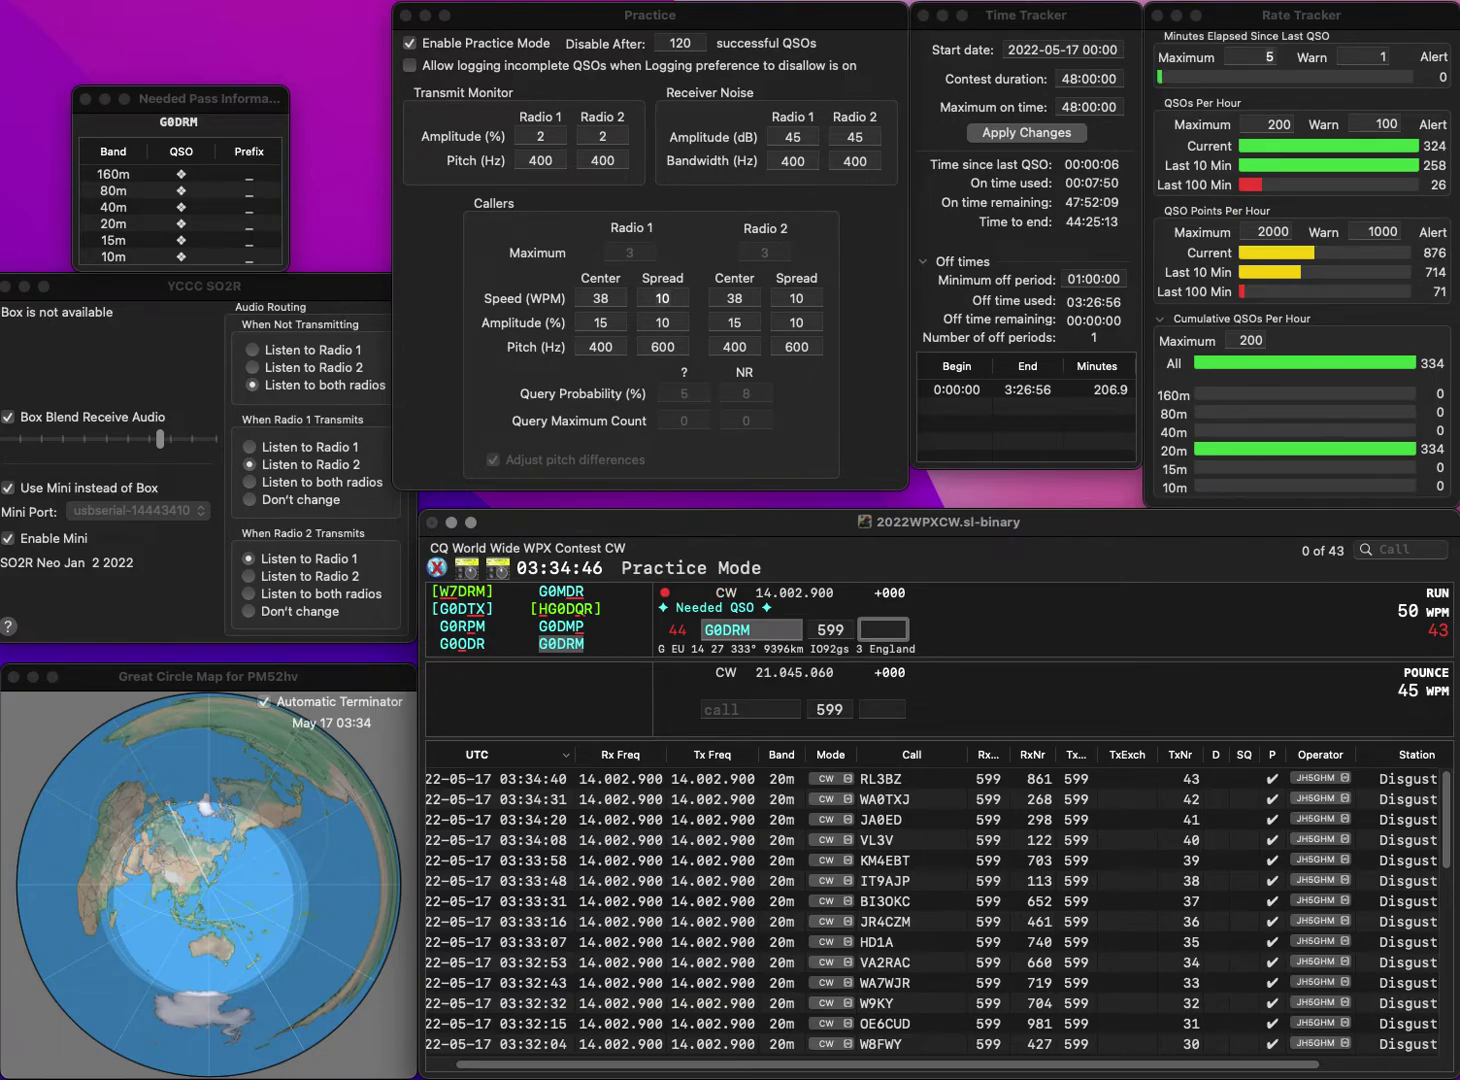
text(7)
key(Return)
- Log the W2JAZ contact on the 14 MHz run radio with received number 822
text(W2JAZ)
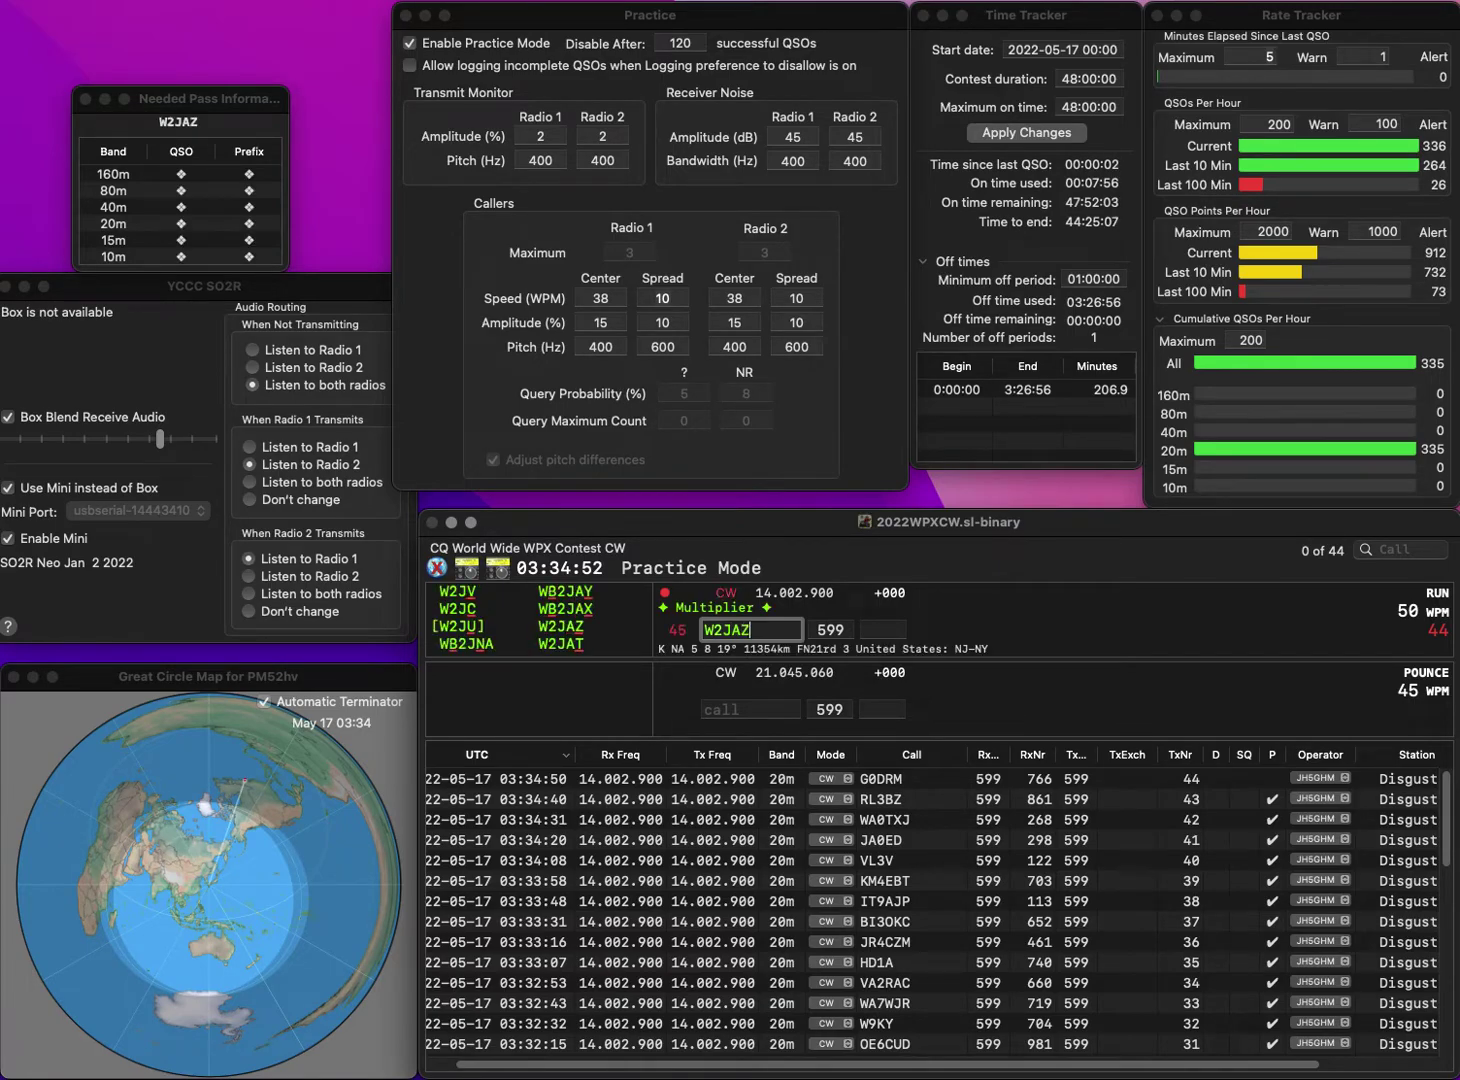
key(space)
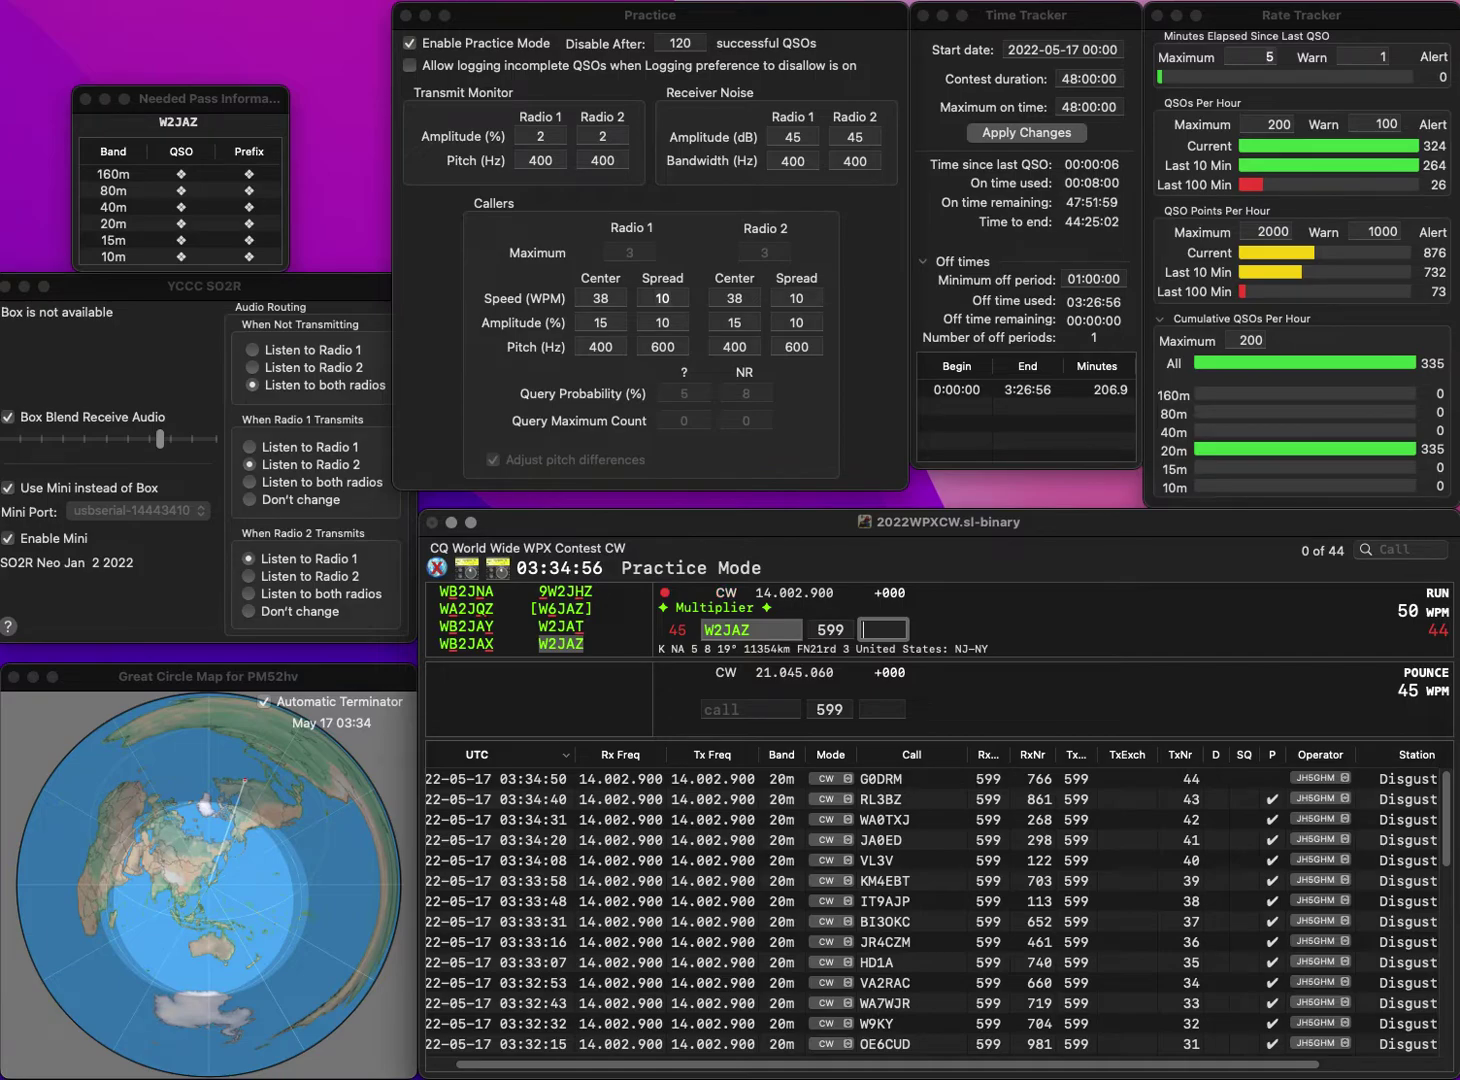
text(822)
key(Return)
- Log the K0THN contact on the 14 MHz run radio with received number 483
text(K)
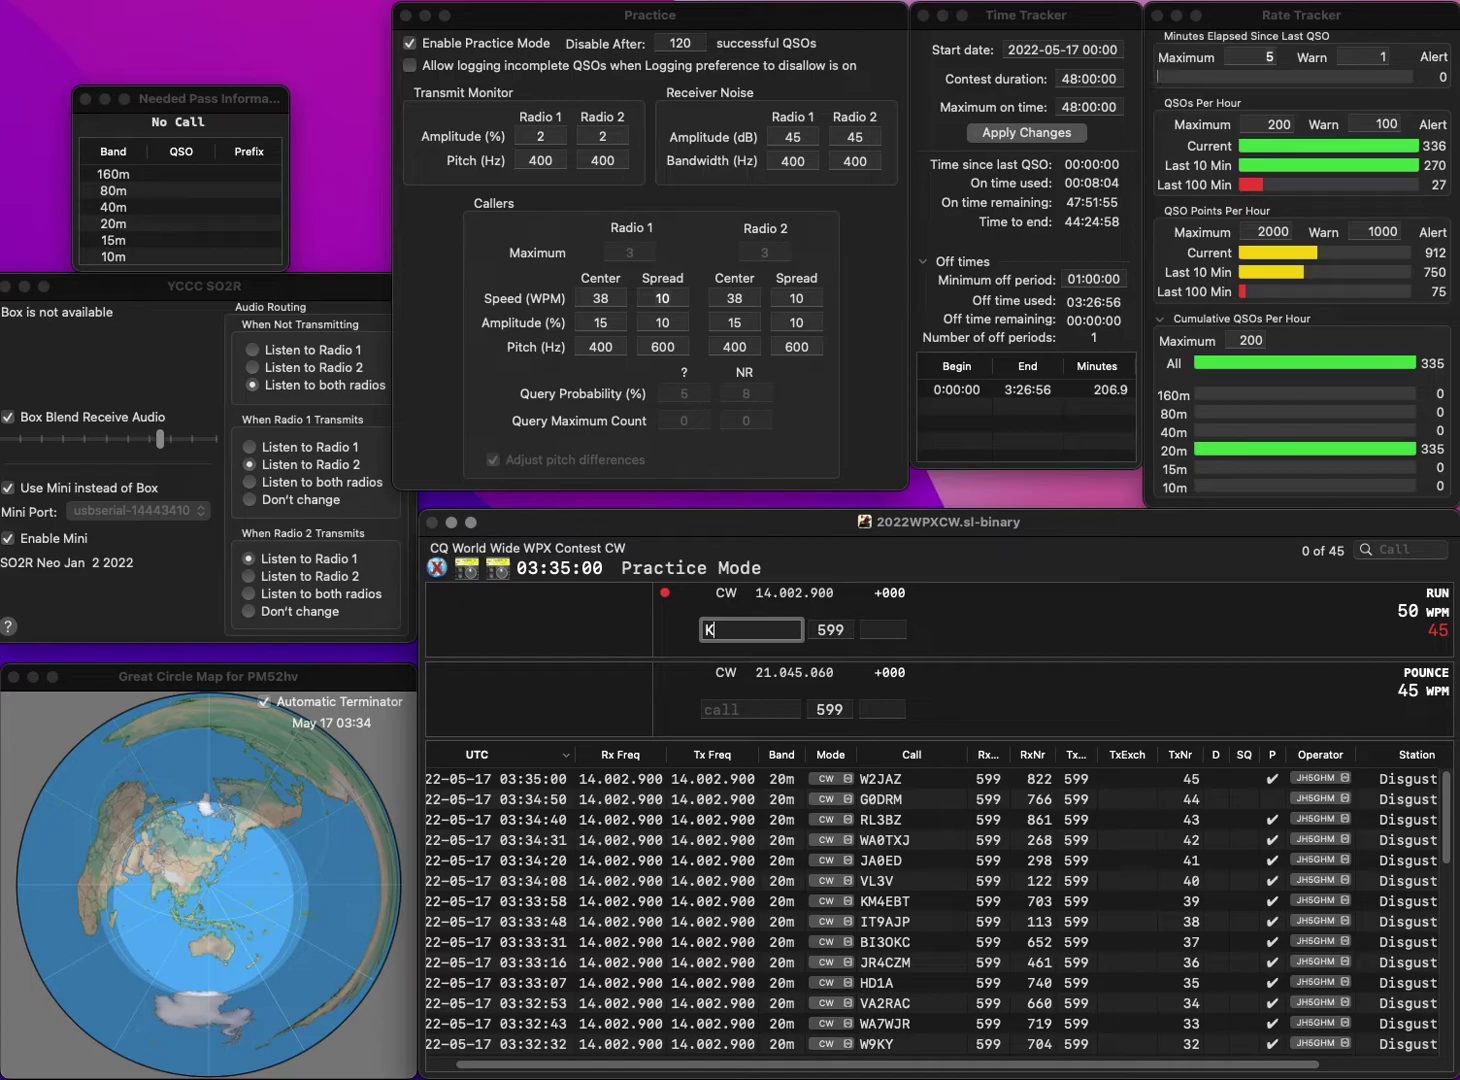
text(0T)
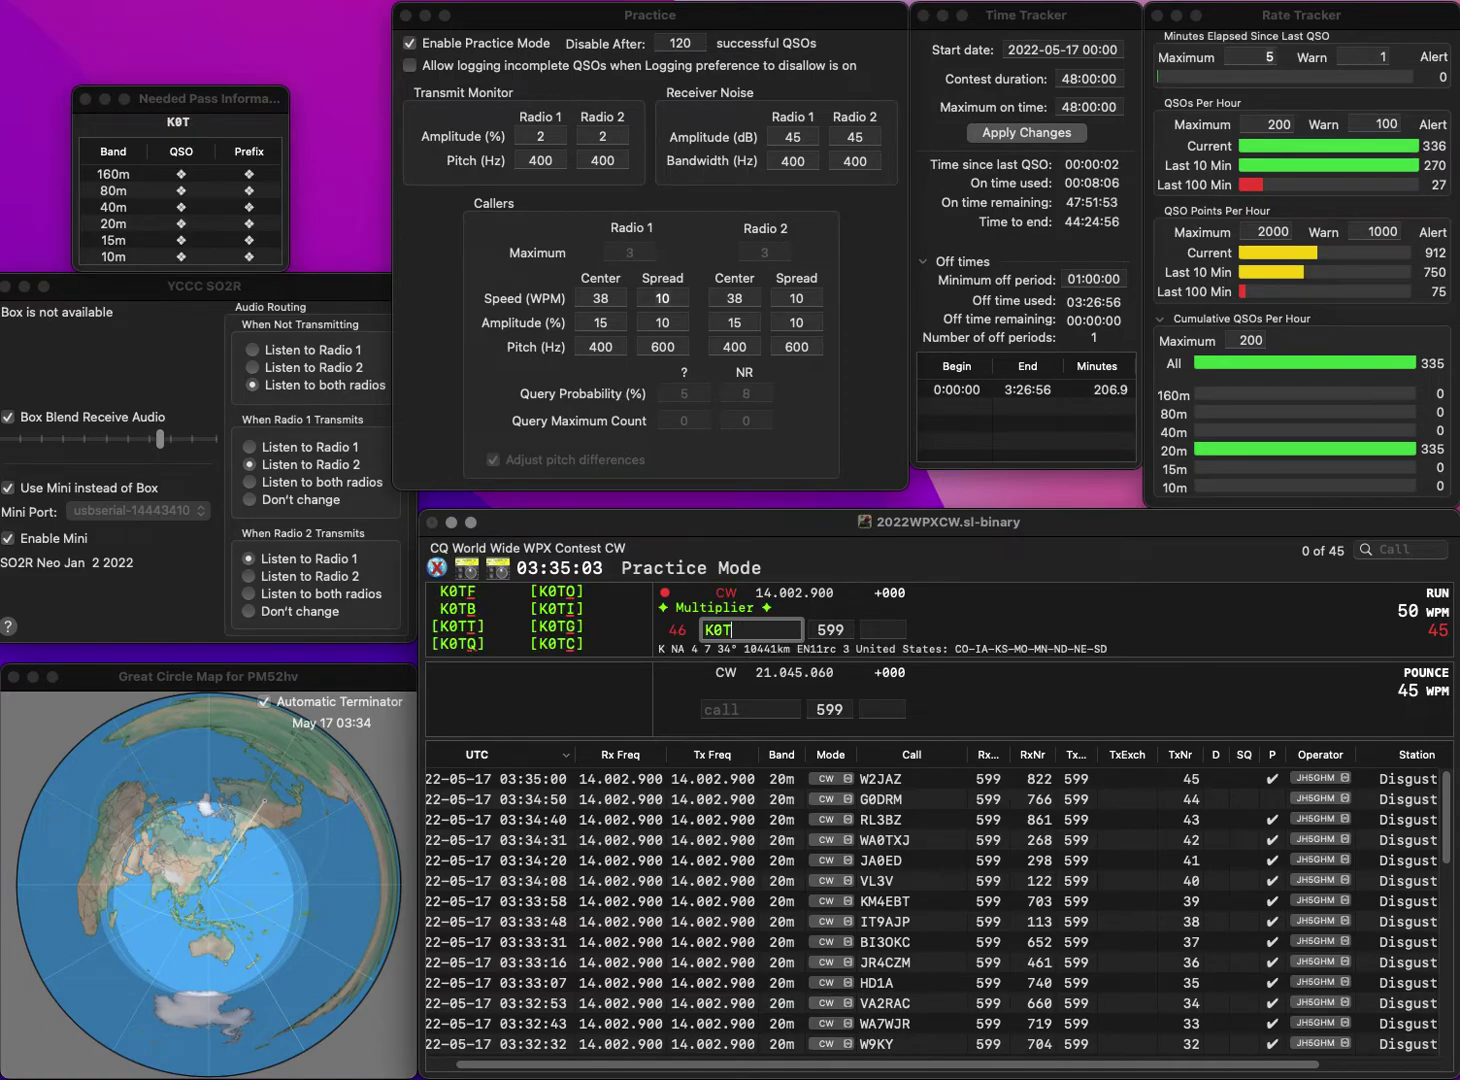
text(HN)
key(space)
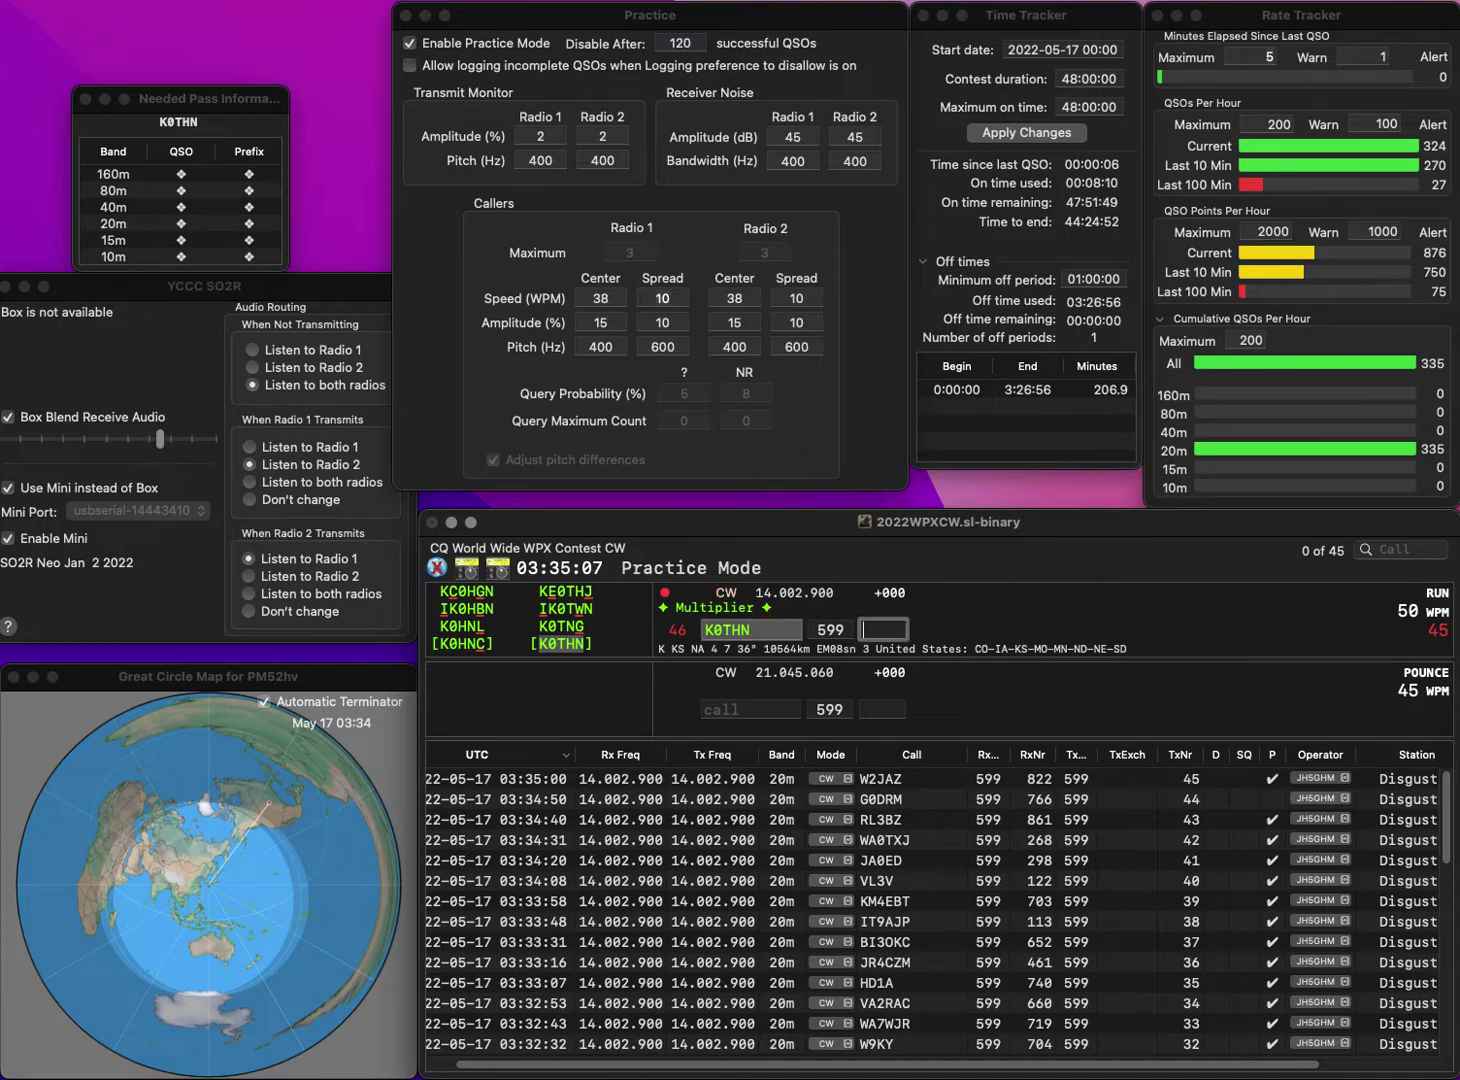
text(83)
key(Return)
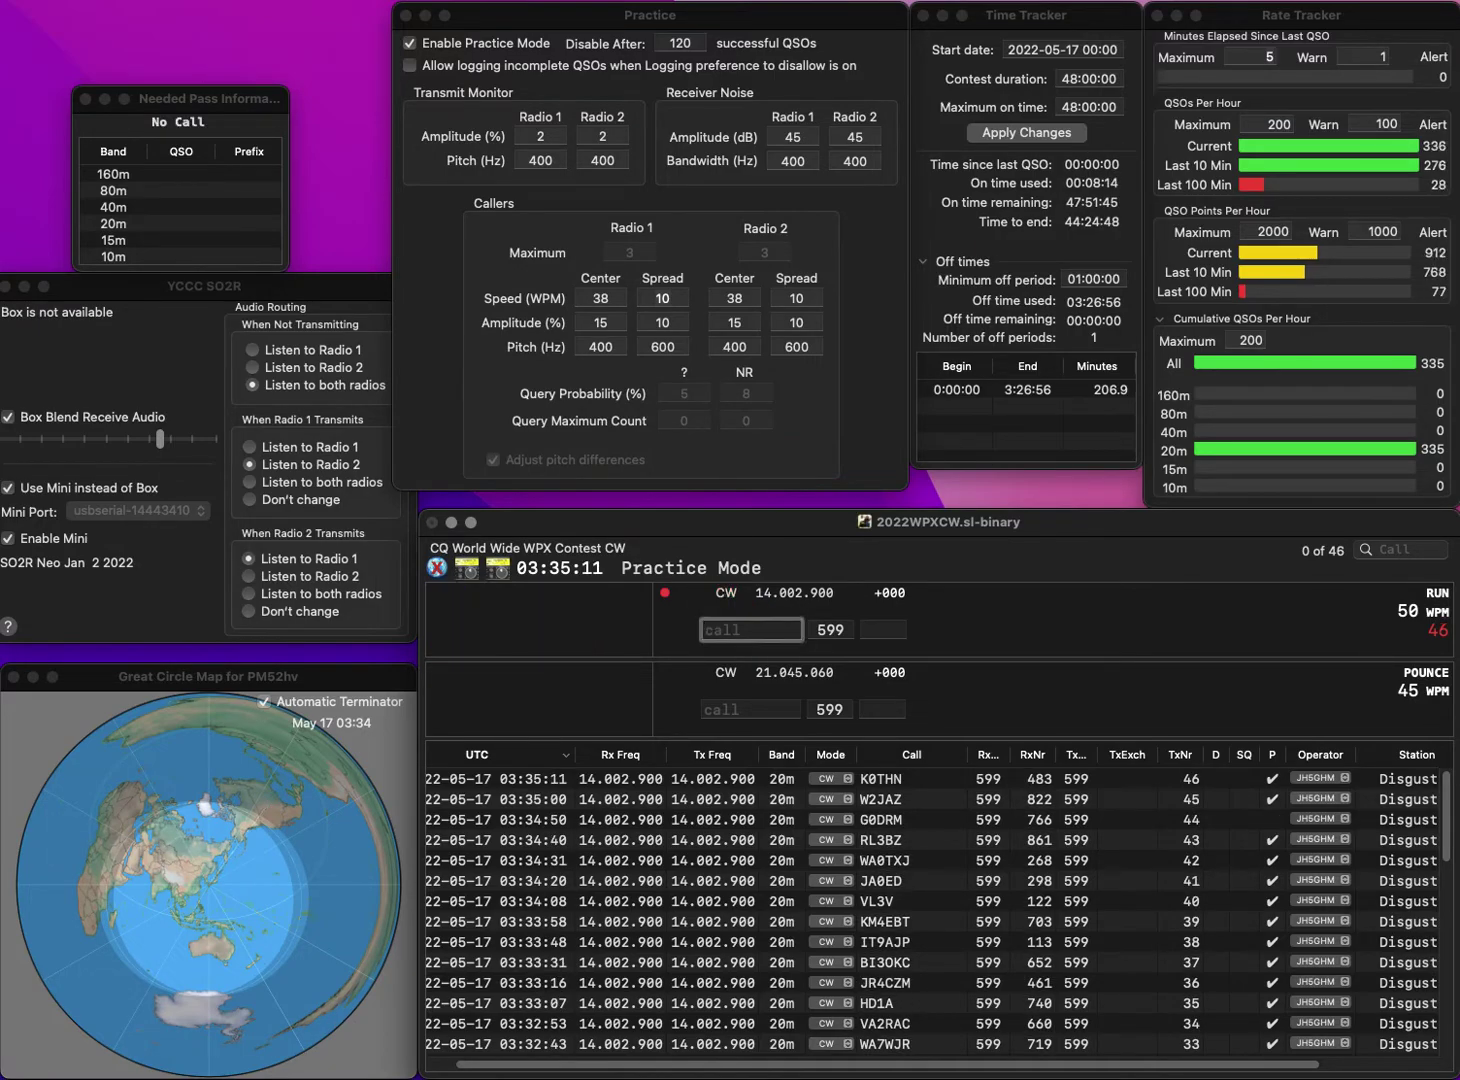
- Log the RN9N contact on the 14 MHz run radio with received number 194
text(RN9N)
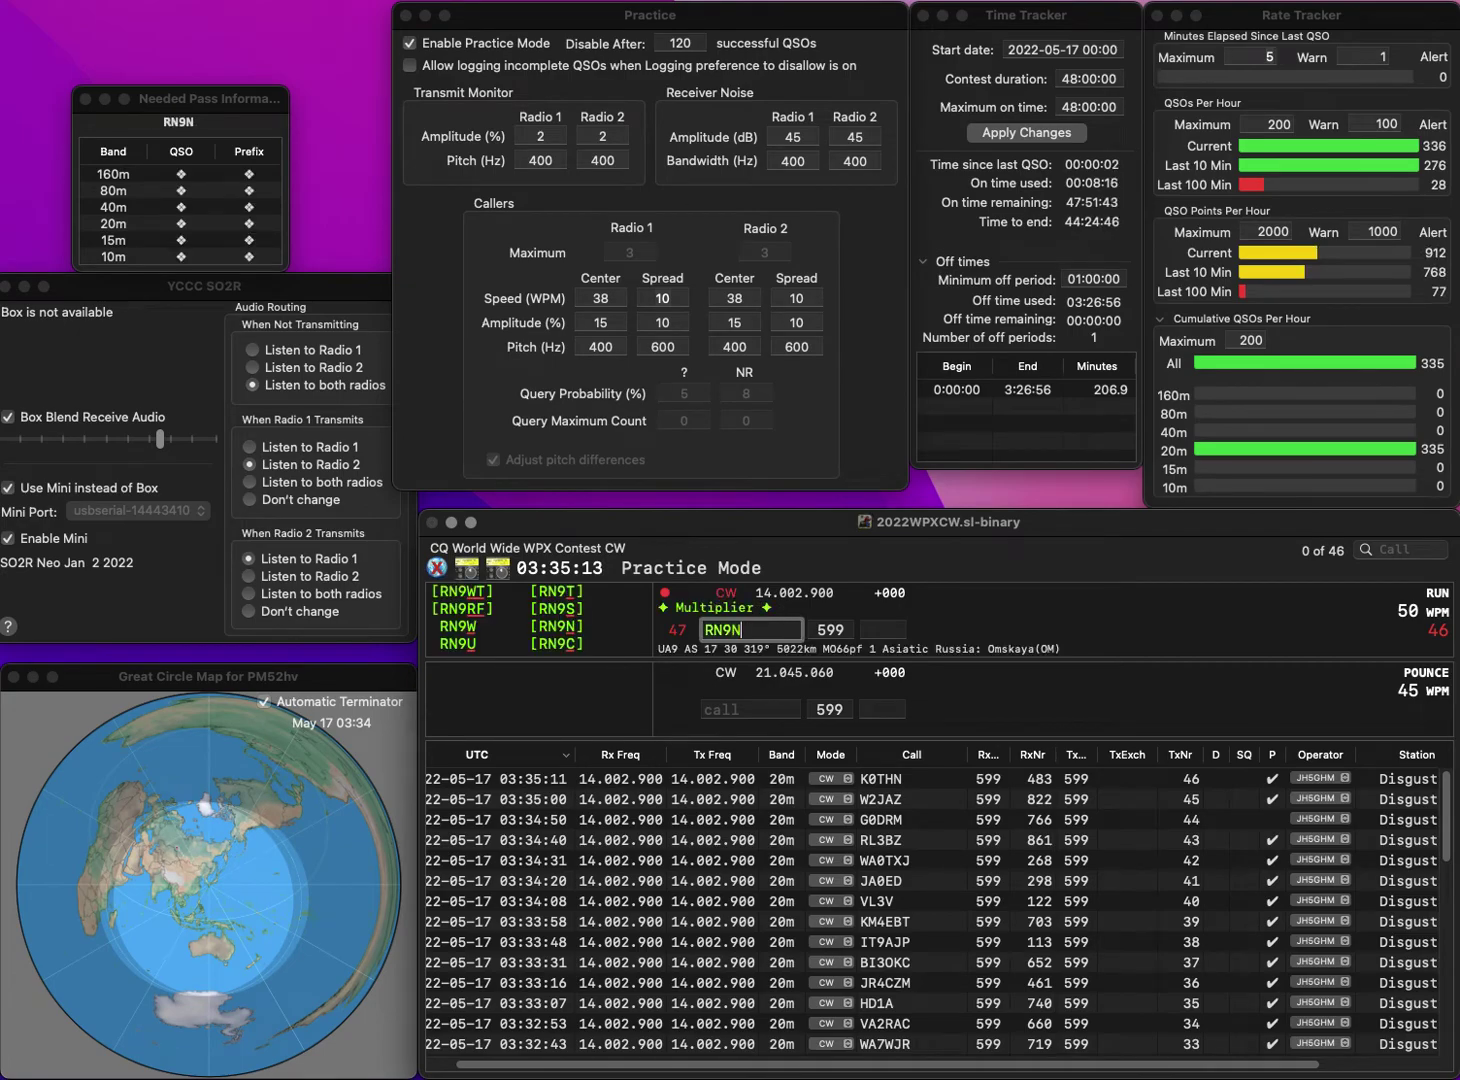
key(Return)
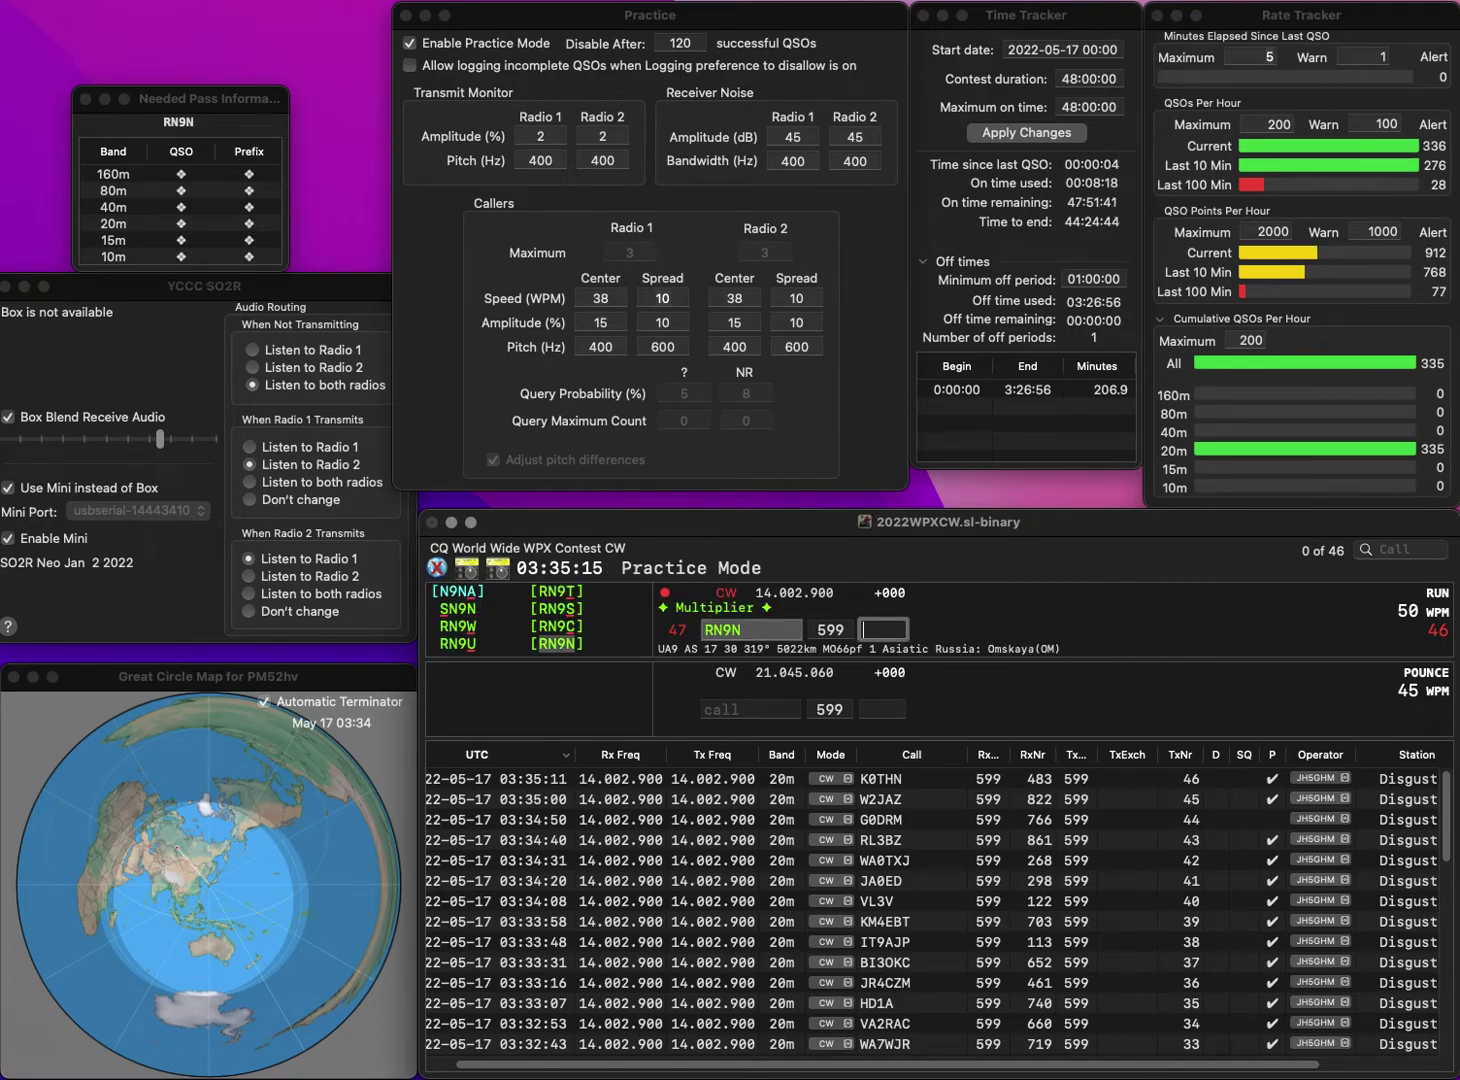
text(194)
key(Return)
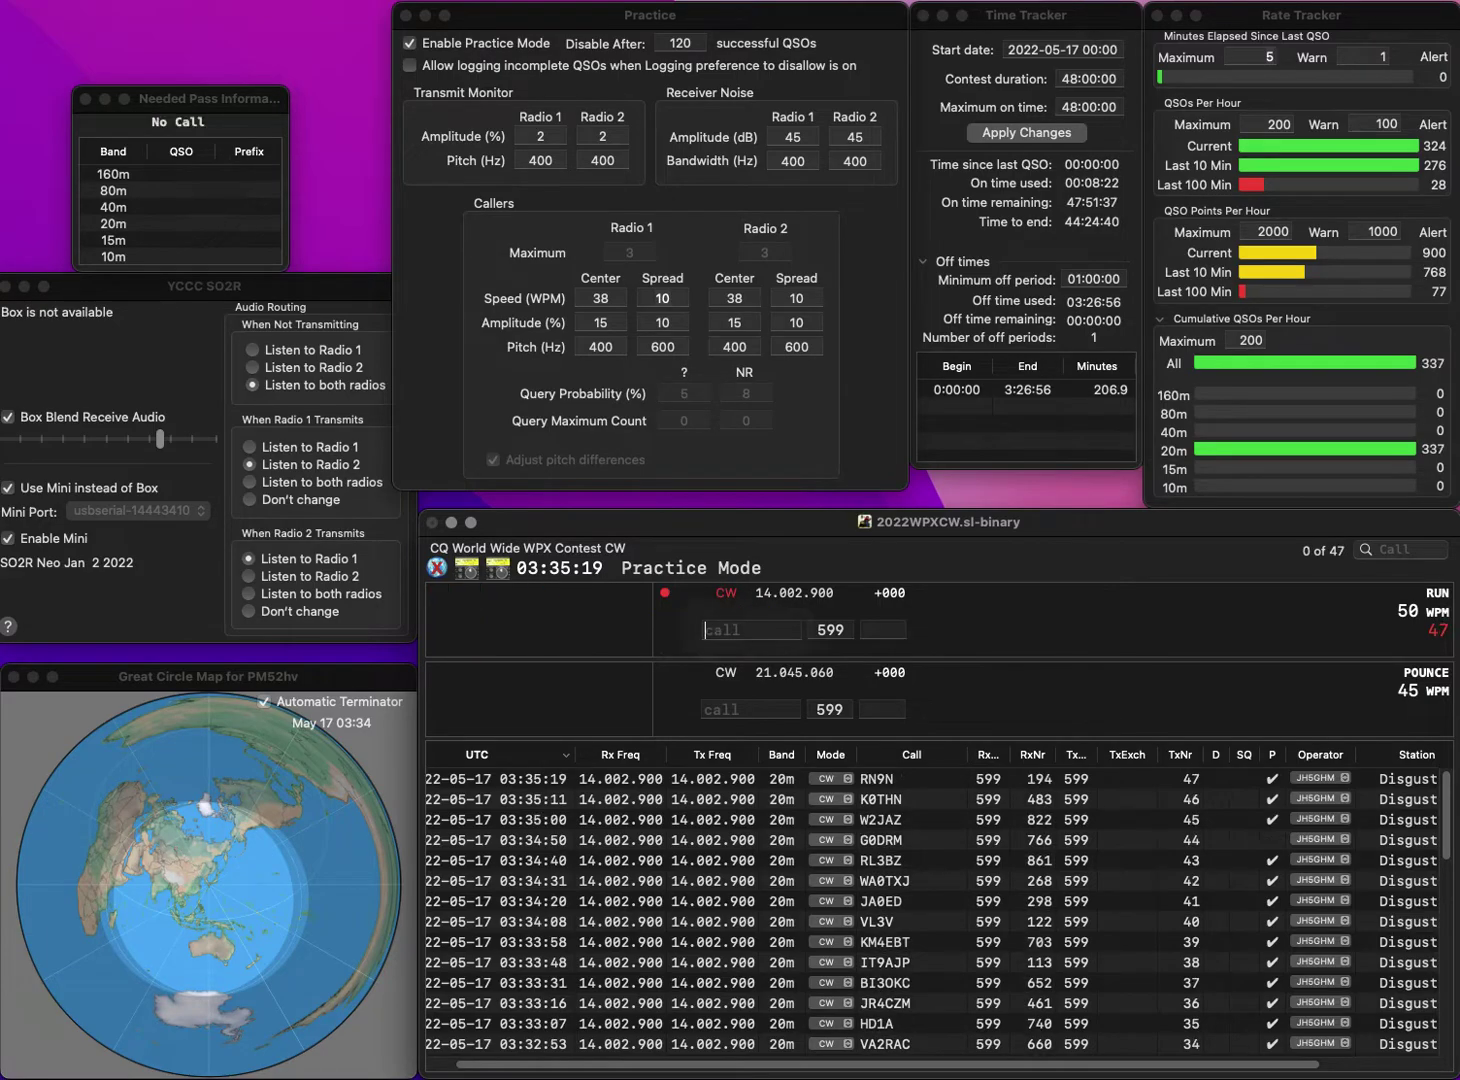
text(JG1)
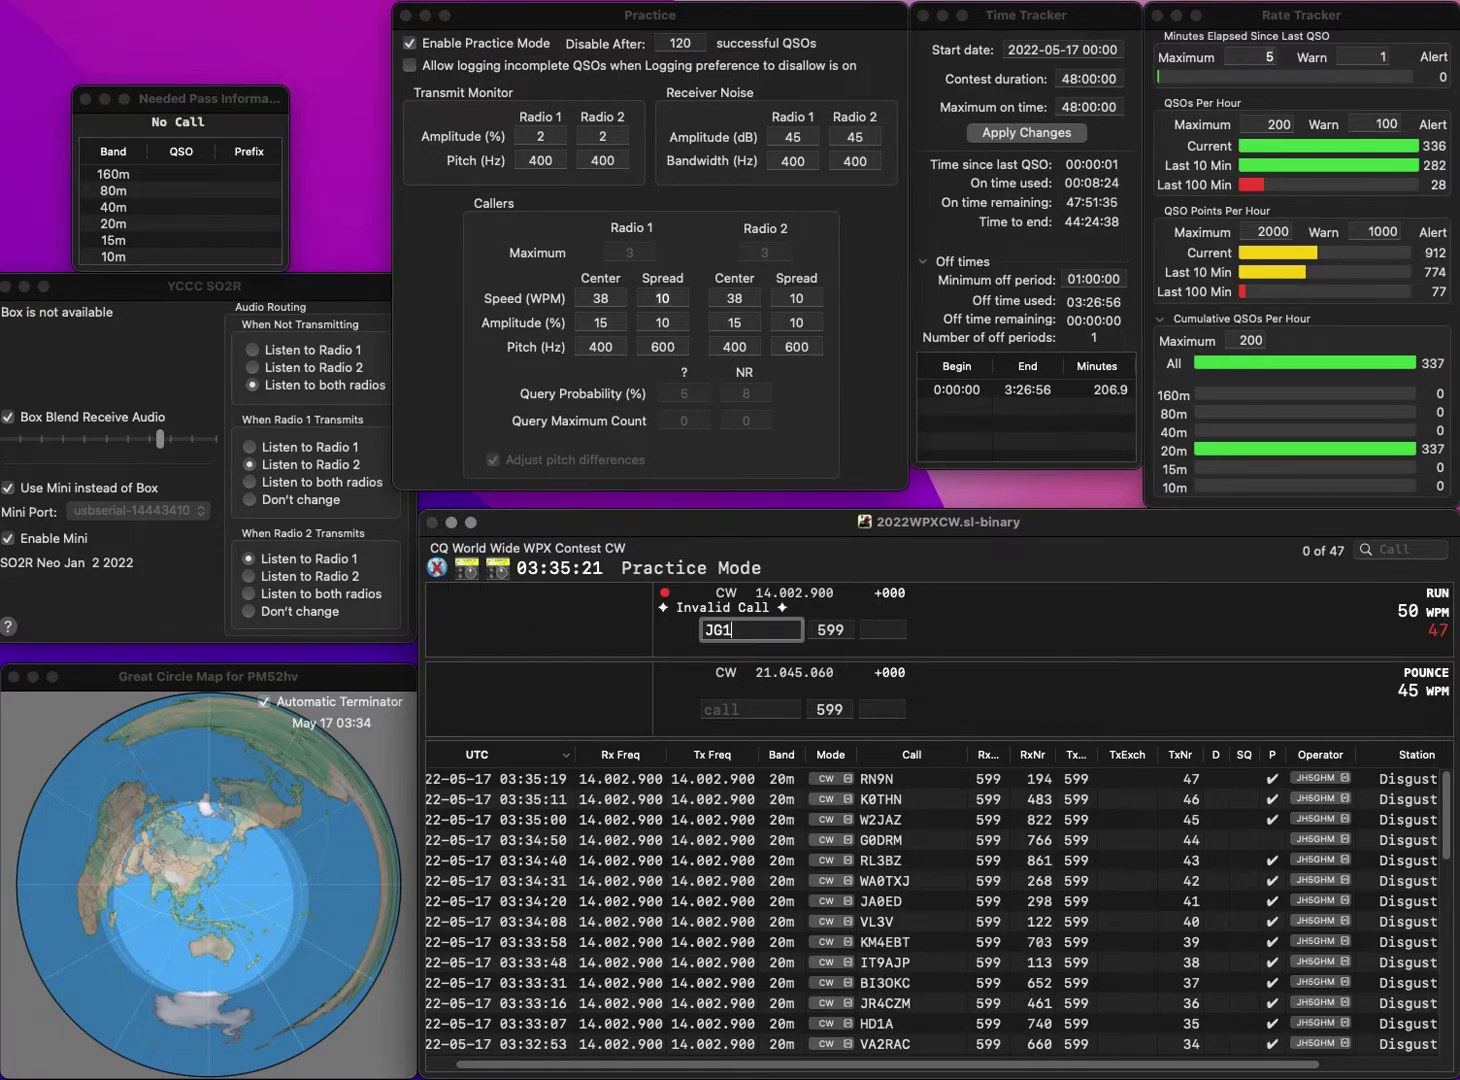
text(TGQ)
key(Return)
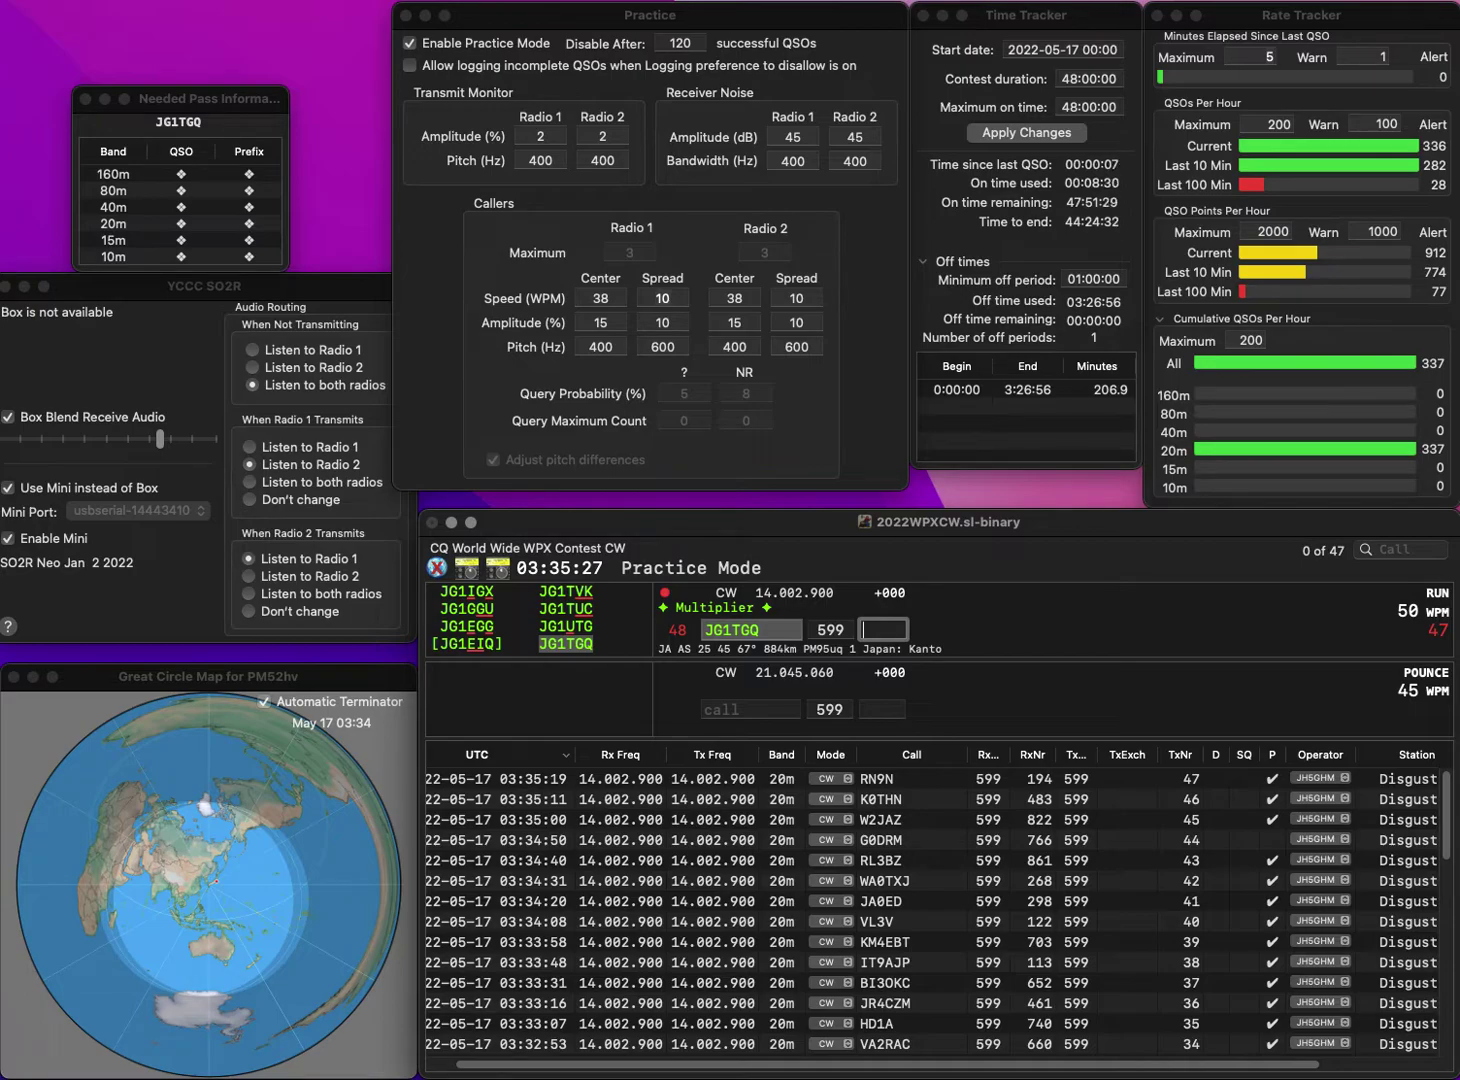
text(997)
key(Return)
text(SV2)
key(Return)
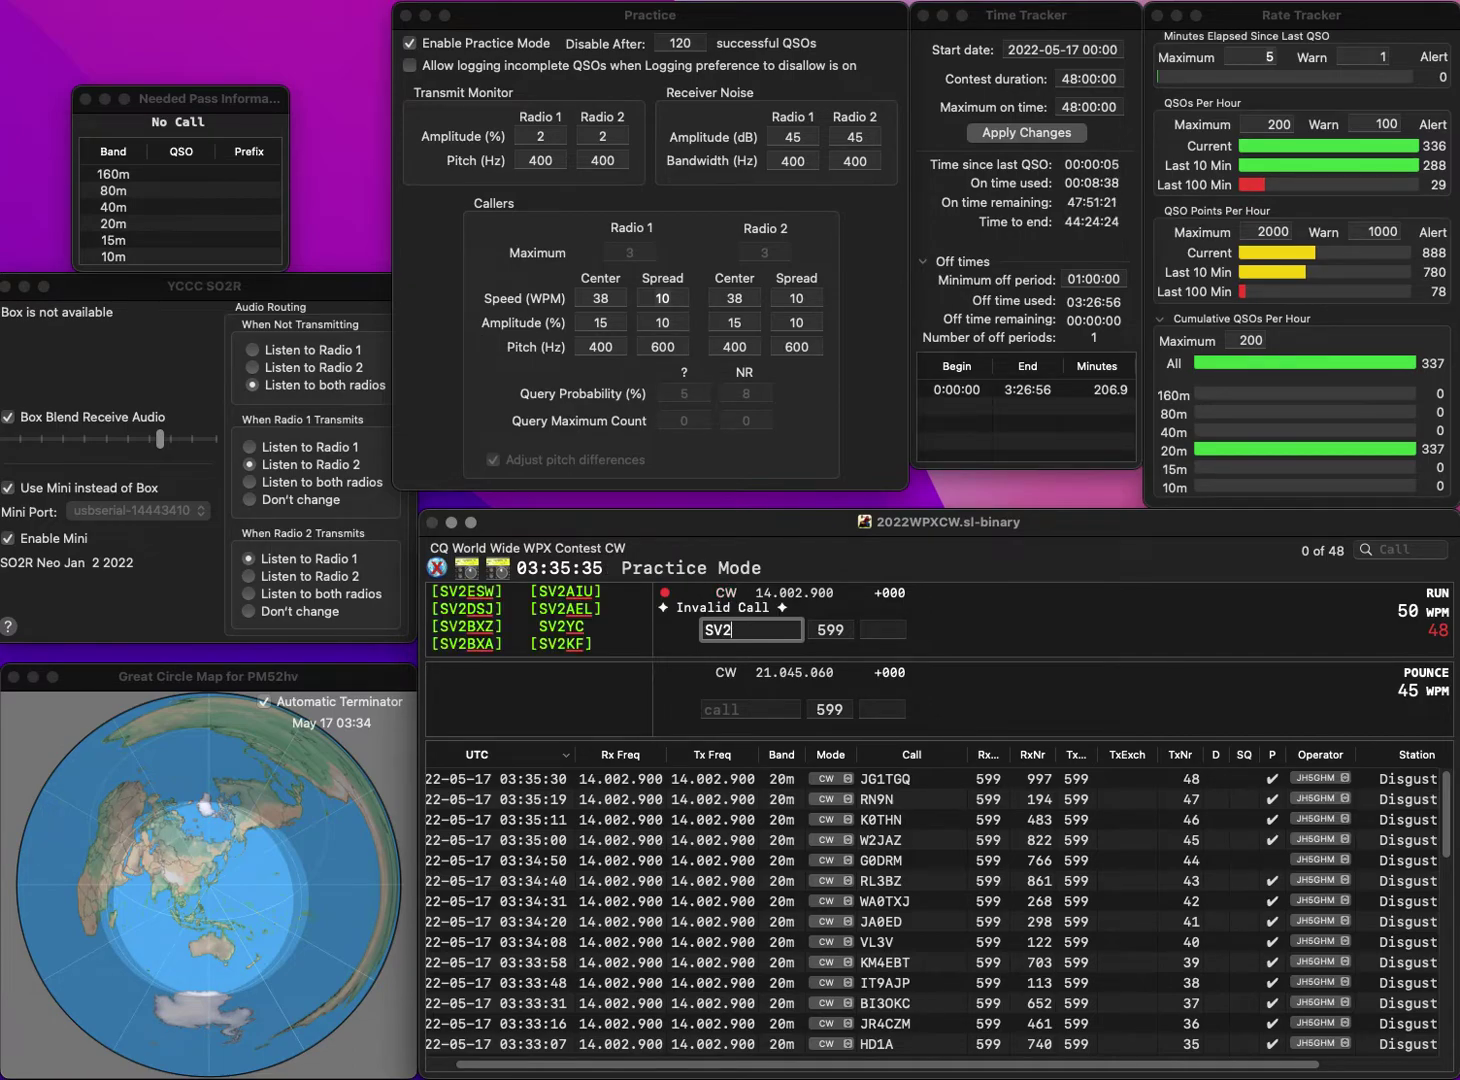
text(HIF)
key(BackSpace)
key(BackSpace)
key(BackSpace)
text(SIF)
key(Return)
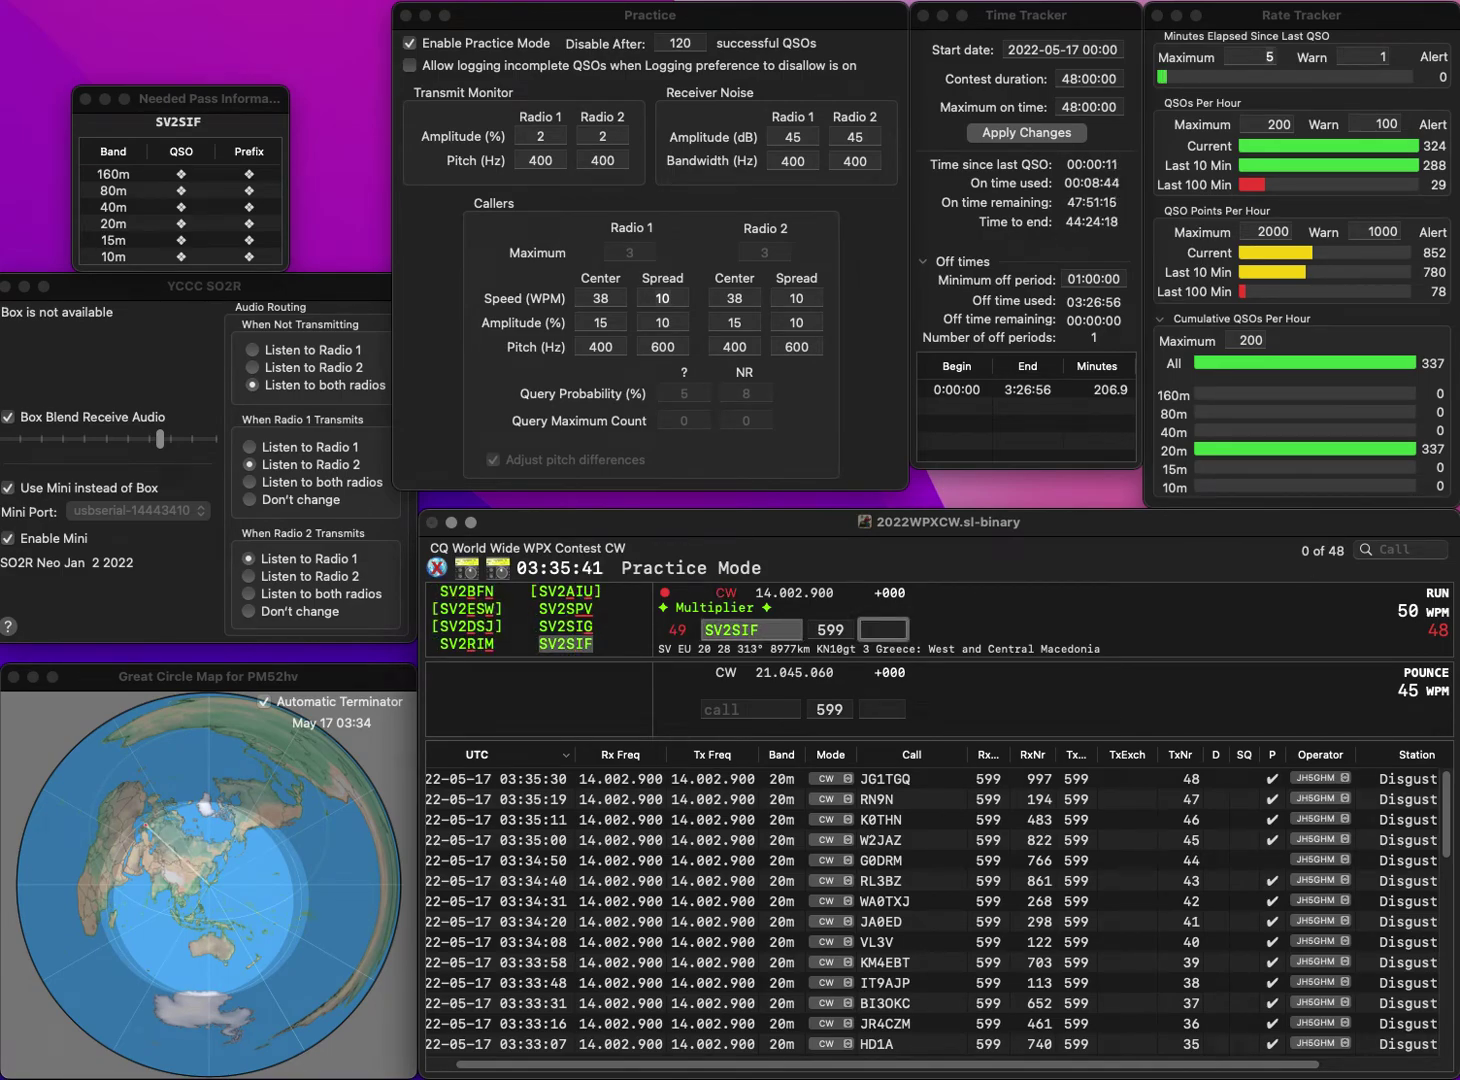
text(614)
key(Return)
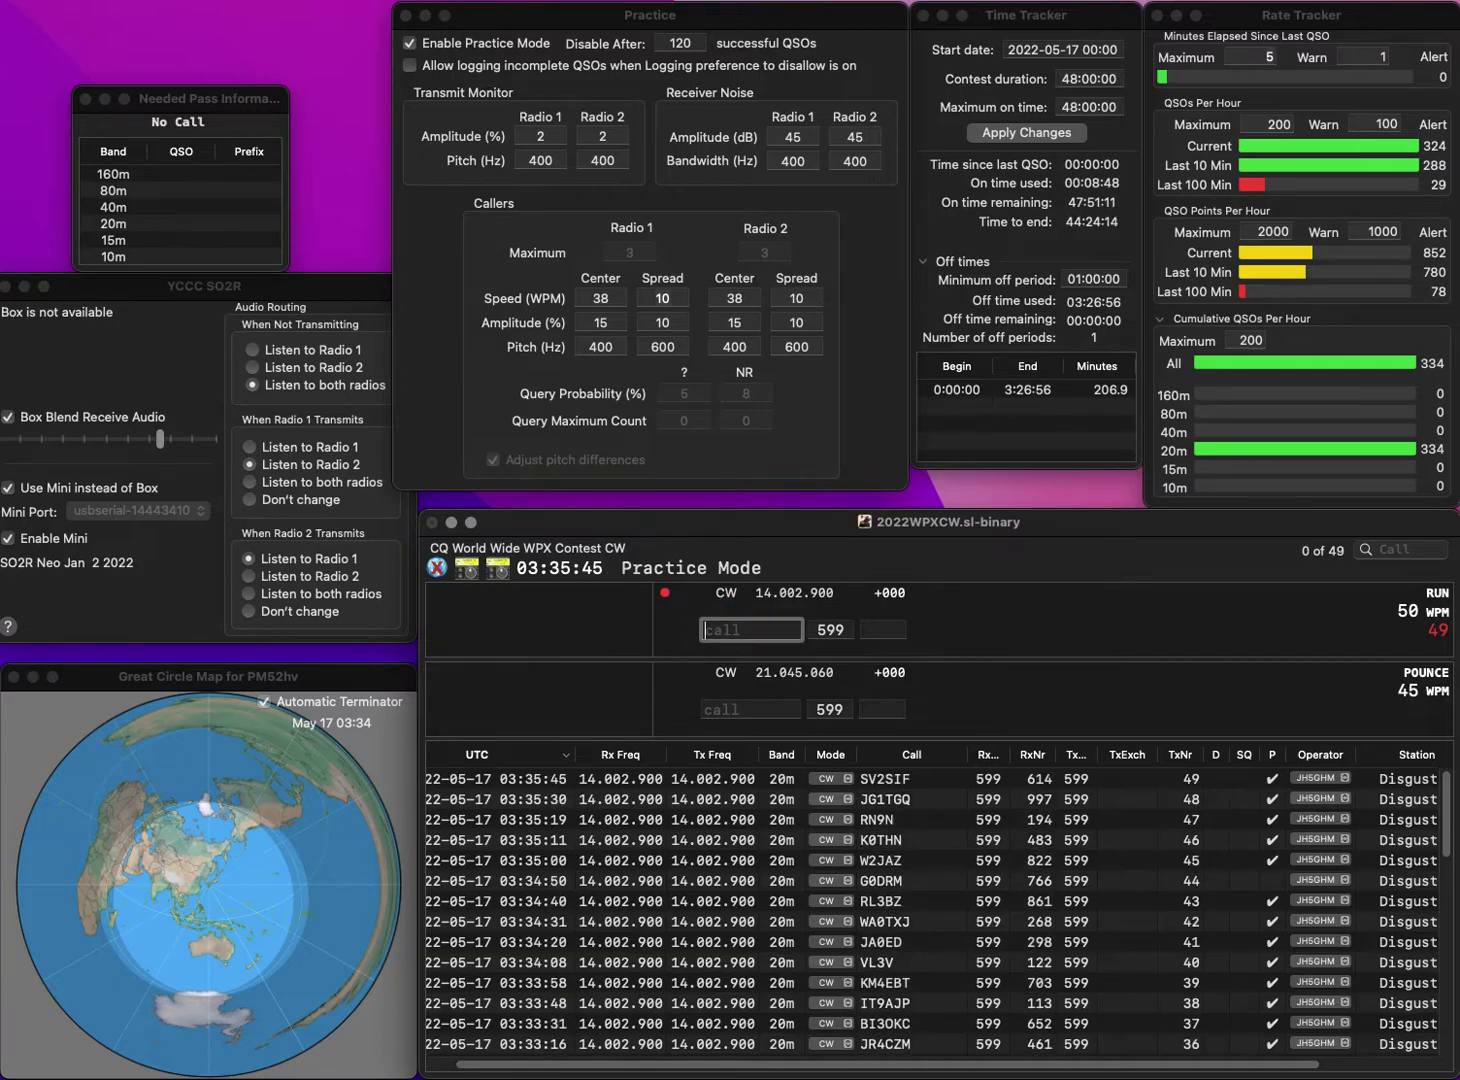
text(WB5IK)
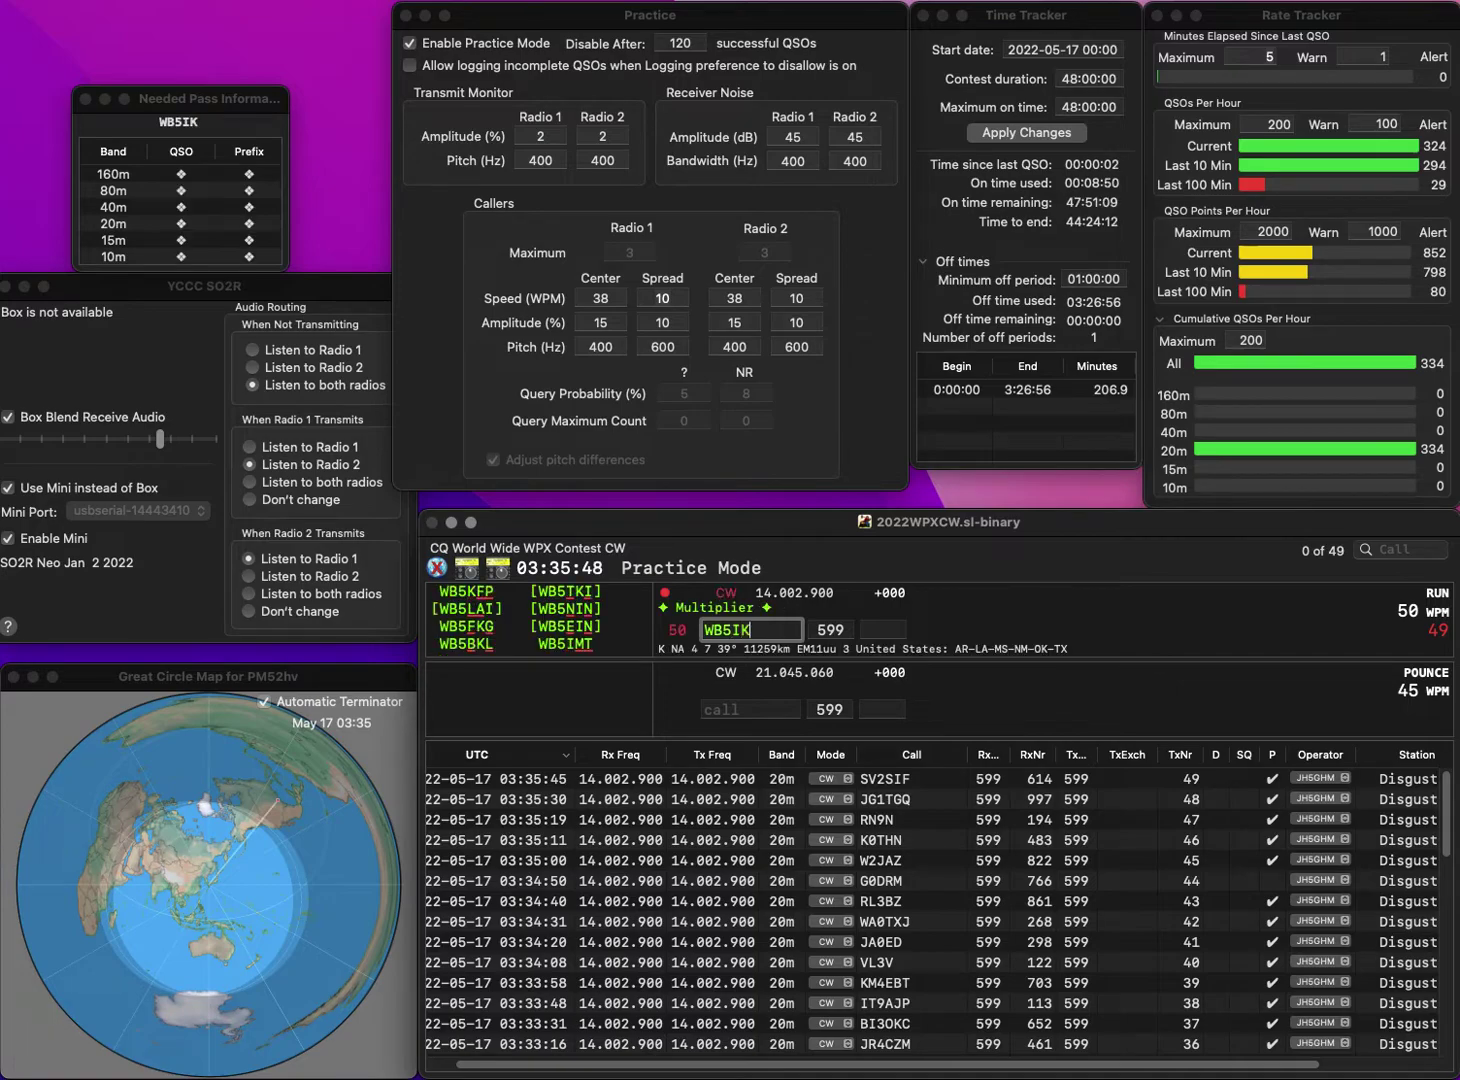
key(BackSpace)
text(MT)
key(space)
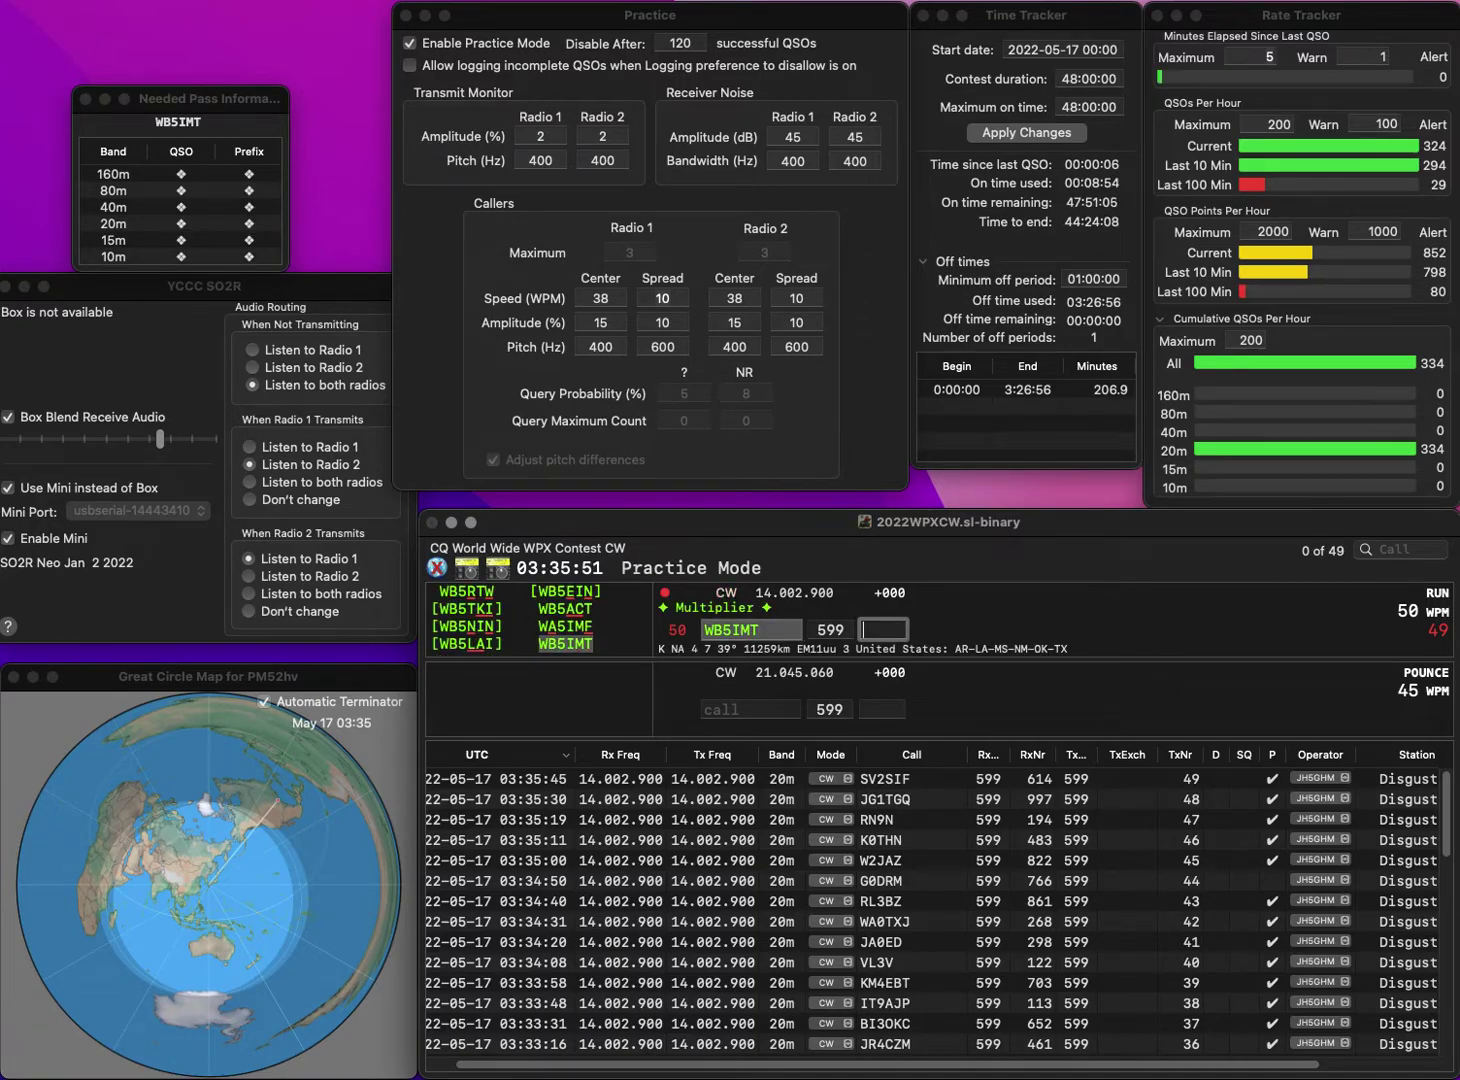
text(396)
key(Return)
- Enter the next caller's call sign as IZ5IRT on the 14 MHz run radio
text(IZ5IR)
key(BackSpace)
text(LT)
key(BackSpace)
key(BackSpace)
text(RT)
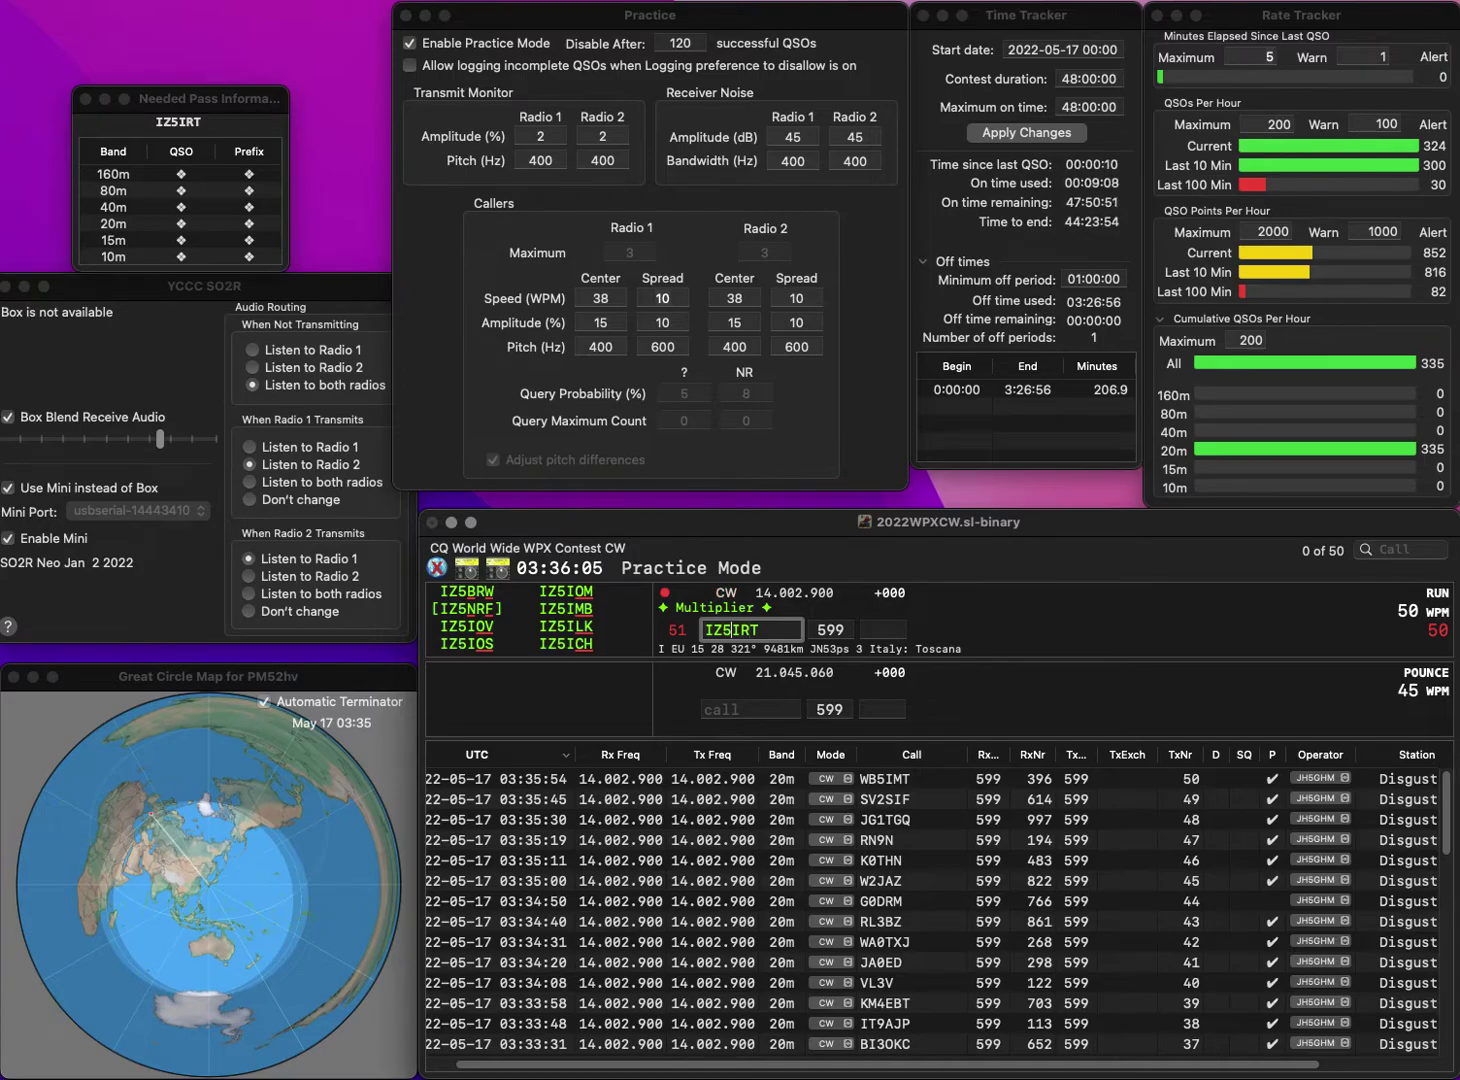
- Correct the call sign to IZ5ILK and log the contact with received number 146
key(Delete)
key(Delete)
text(K)
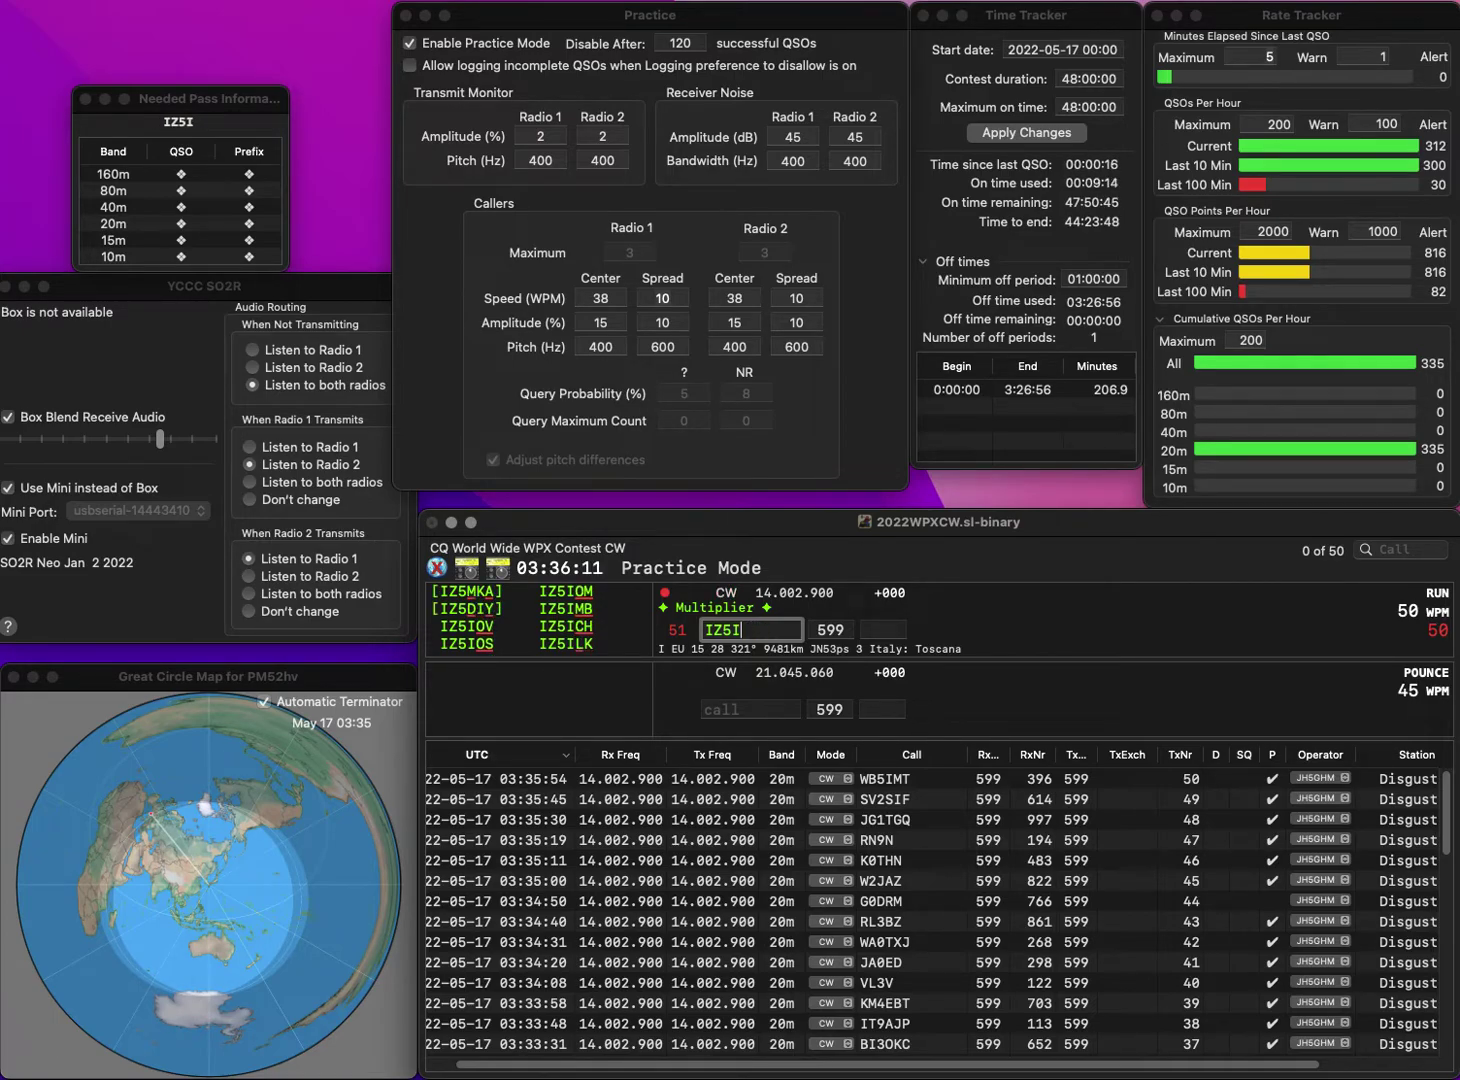
text(LK)
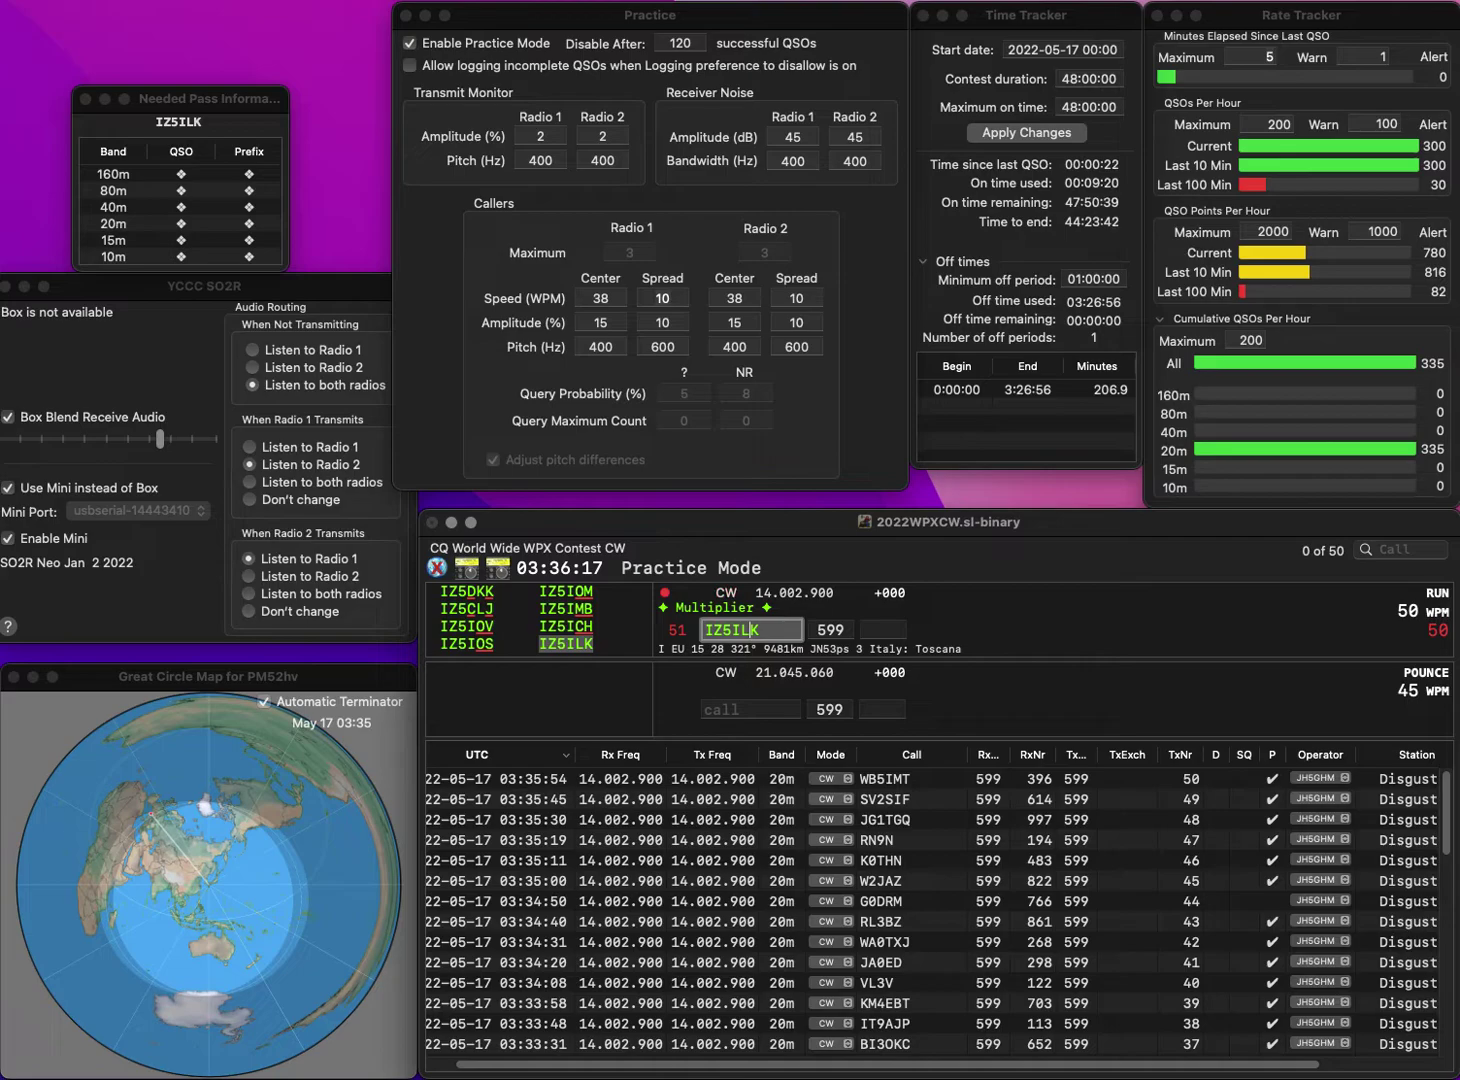
key(space)
text(1)
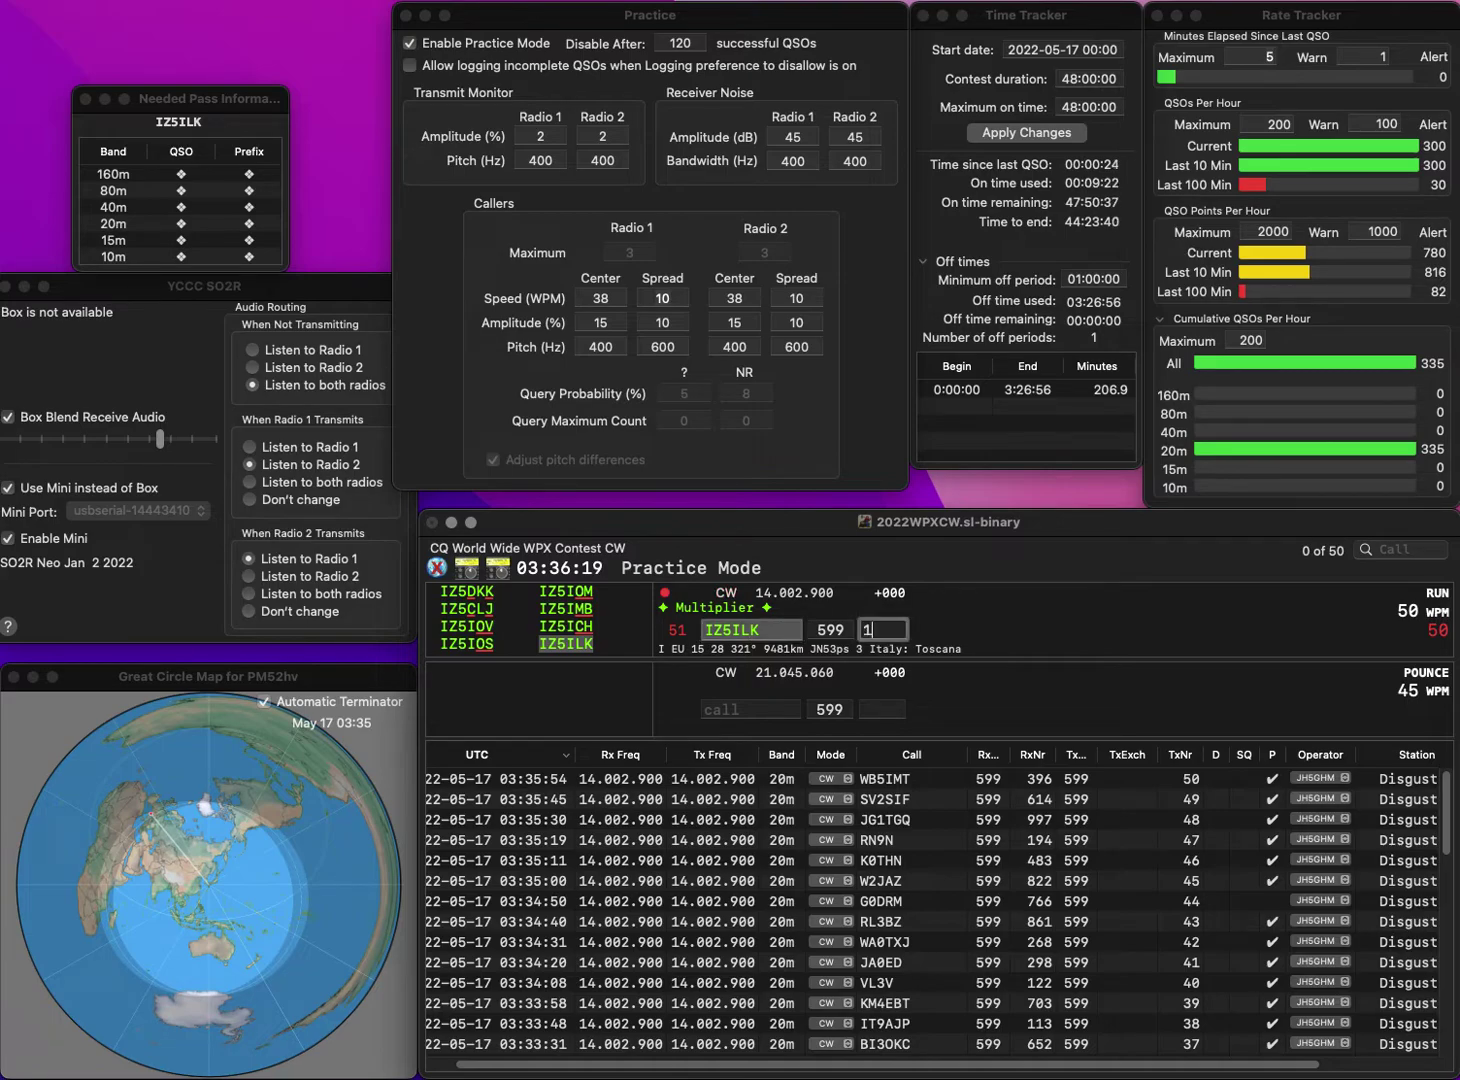
text(46)
key(Return)
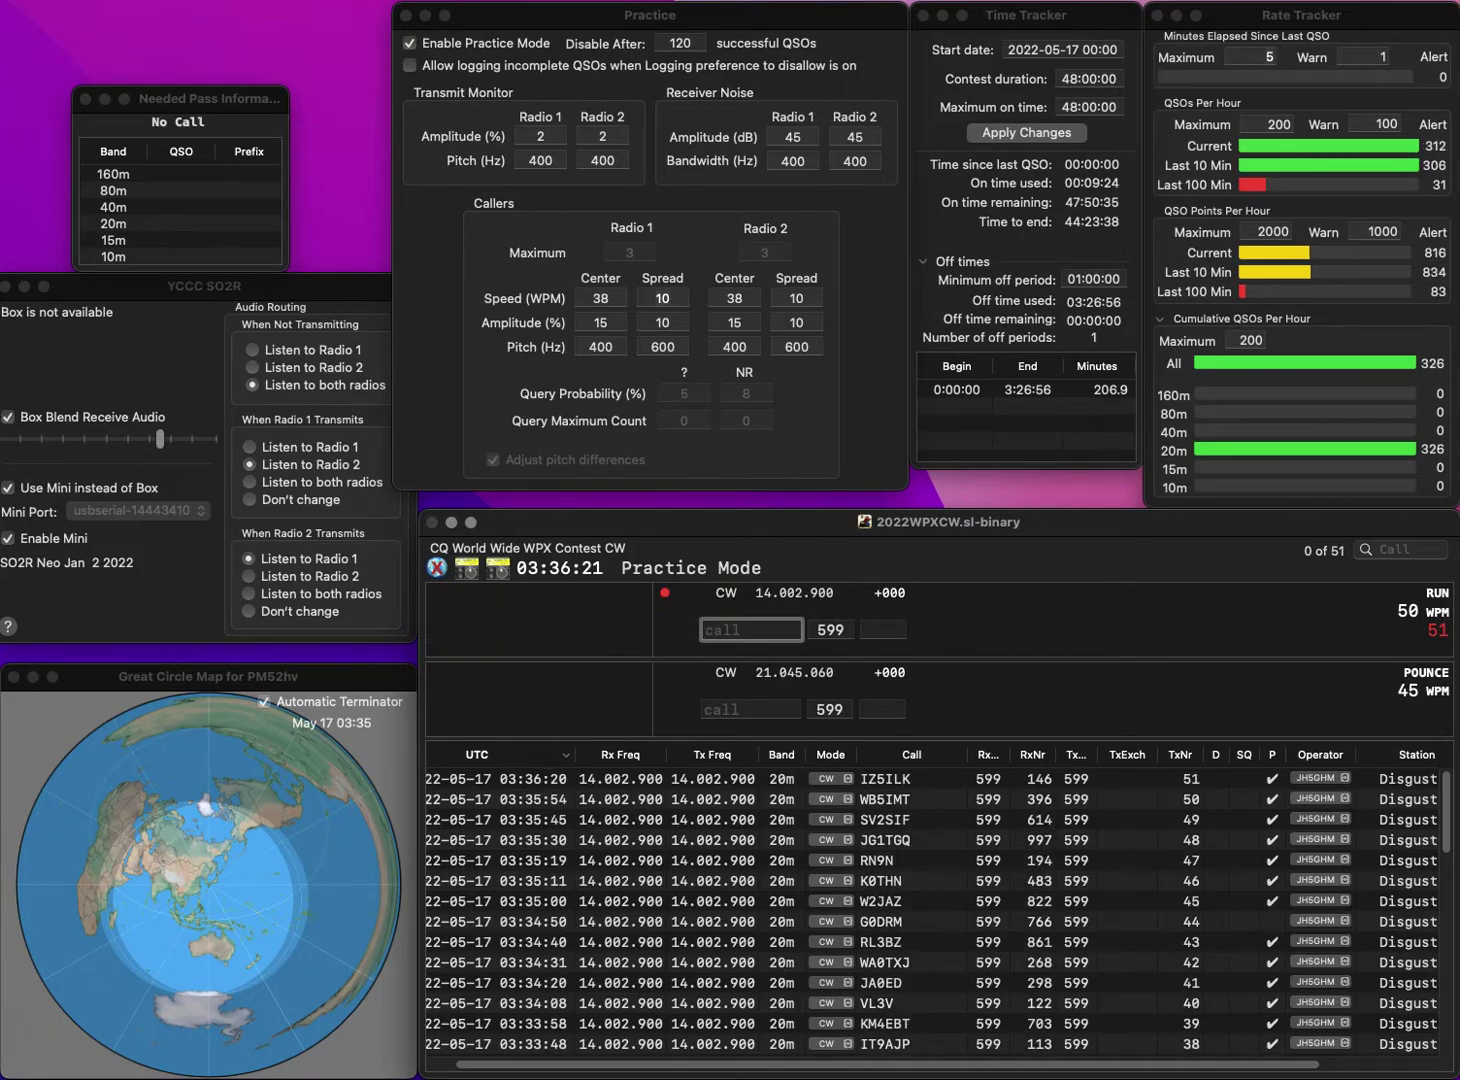
- Log the DK8IT contact on the 14 MHz run radio with received number 801
text(DK8IT)
key(space)
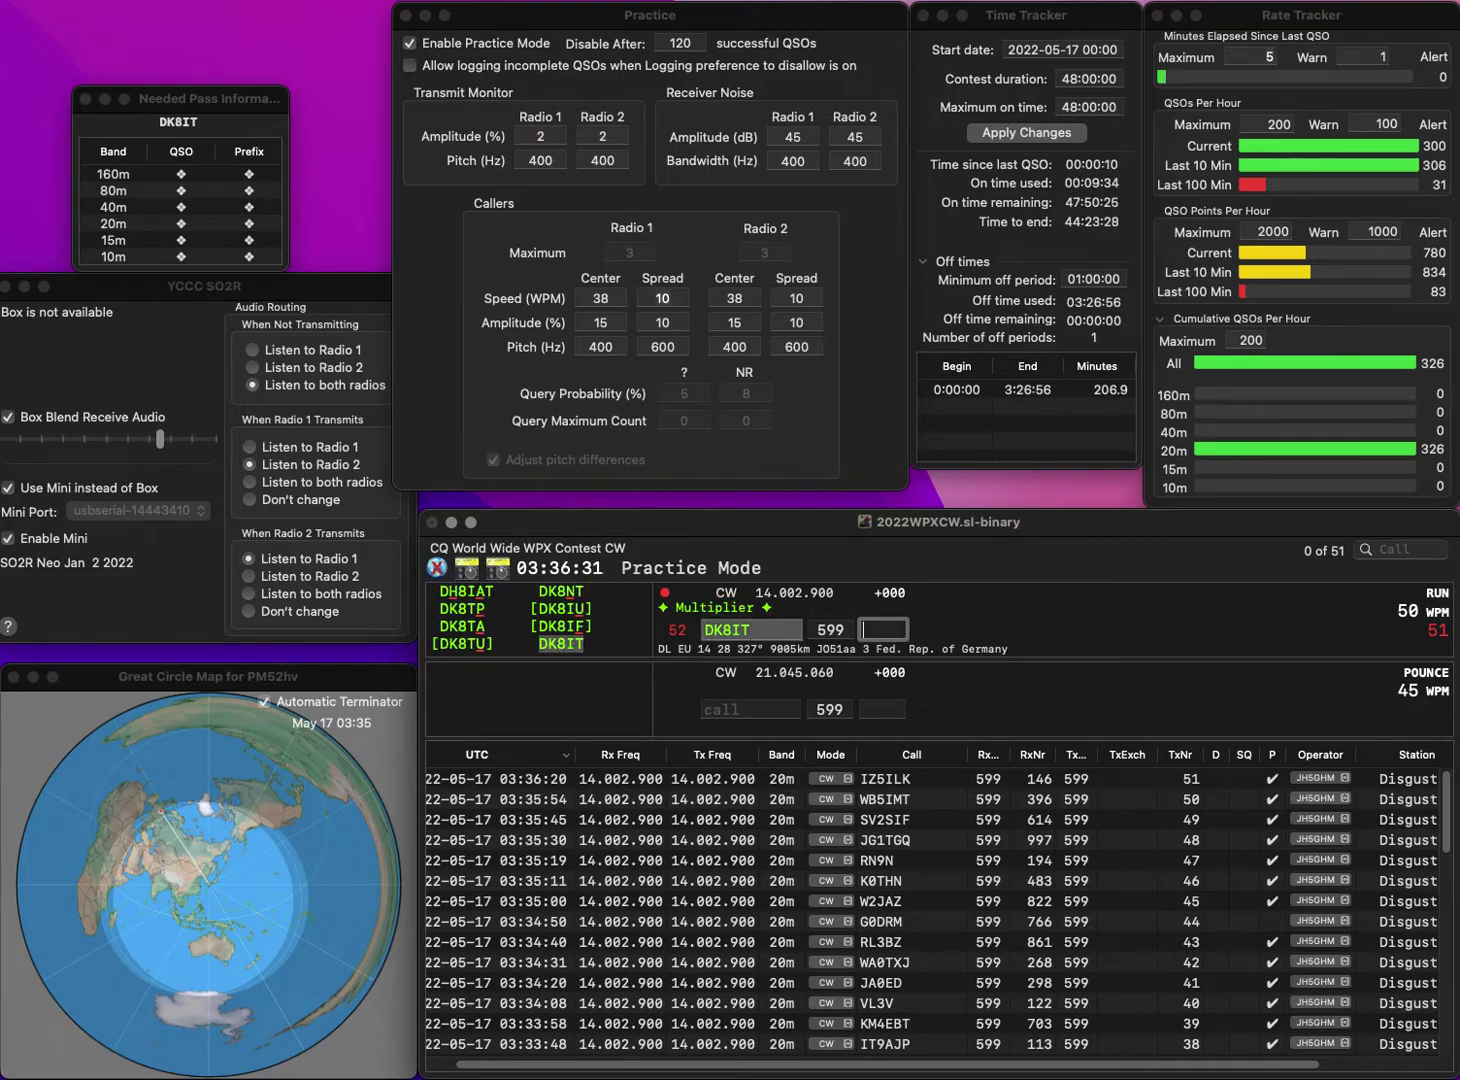
text(801)
key(Return)
text(KA)
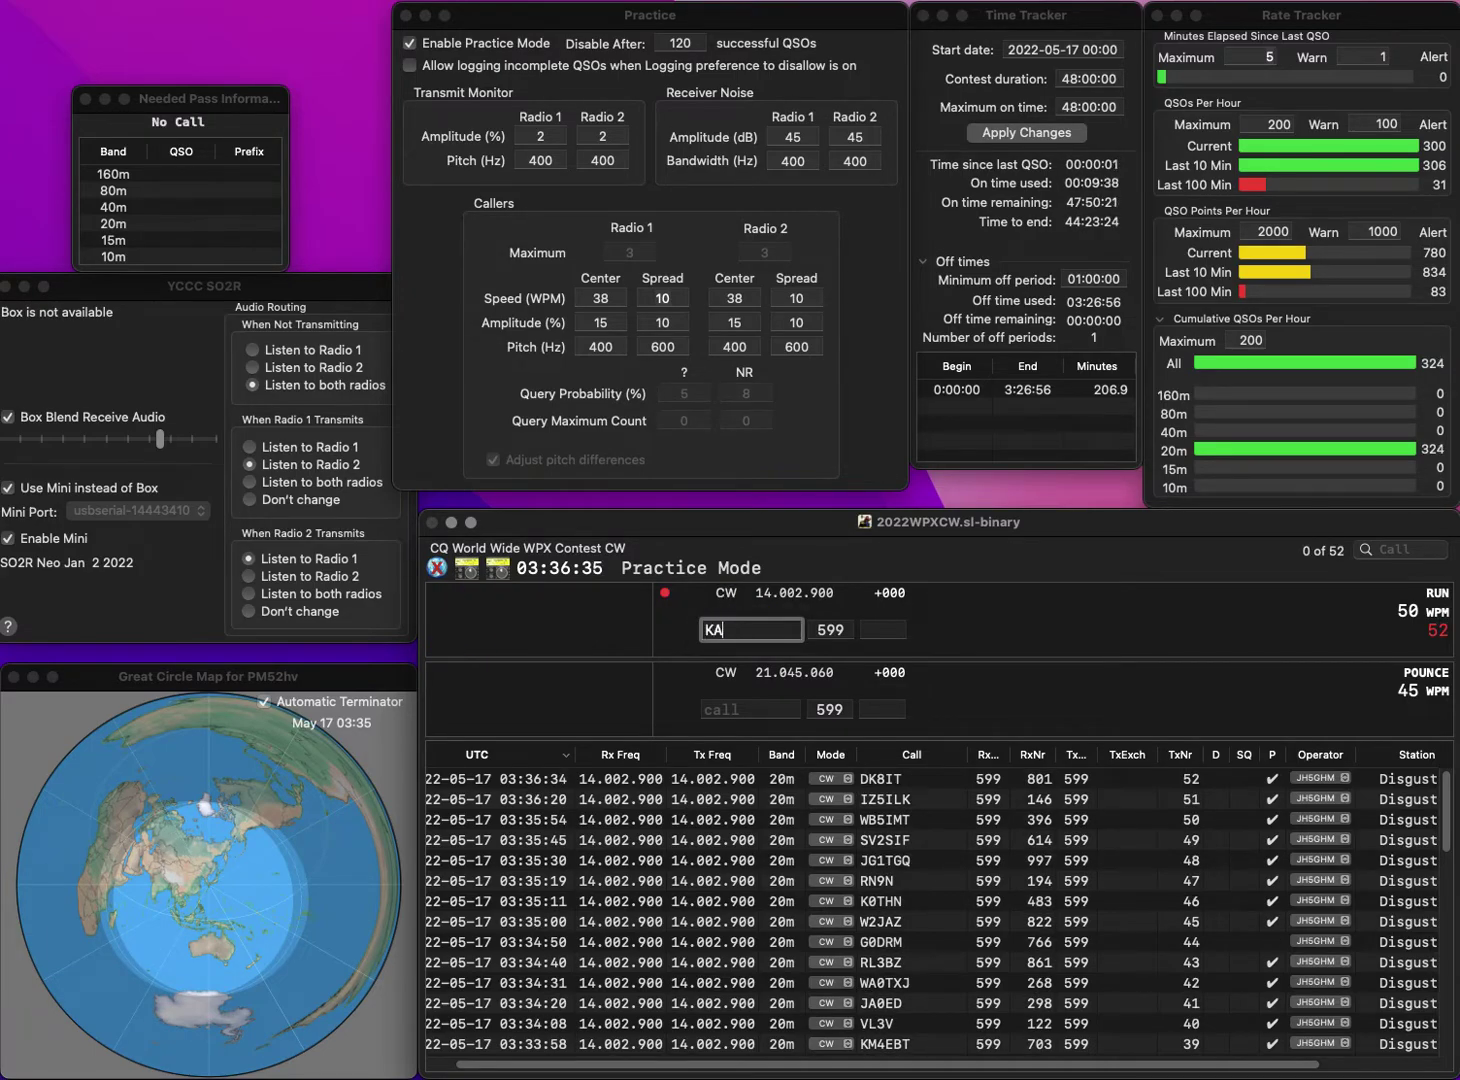
text(1R)
key(space)
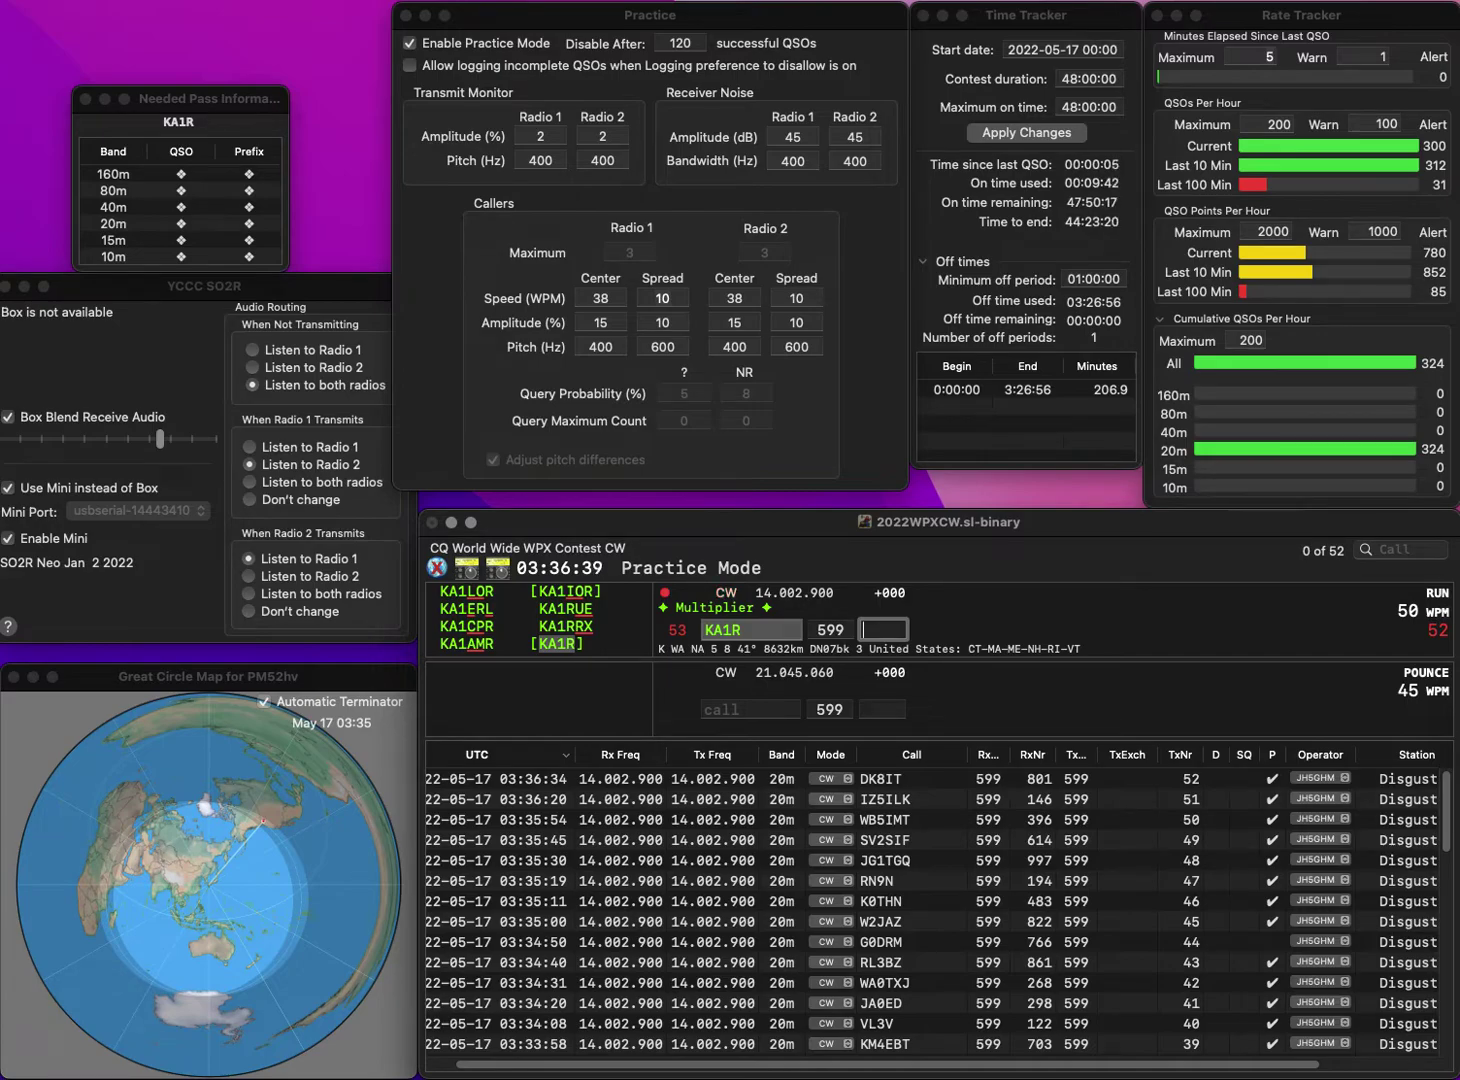
text(437)
key(Return)
text(DV3TSW)
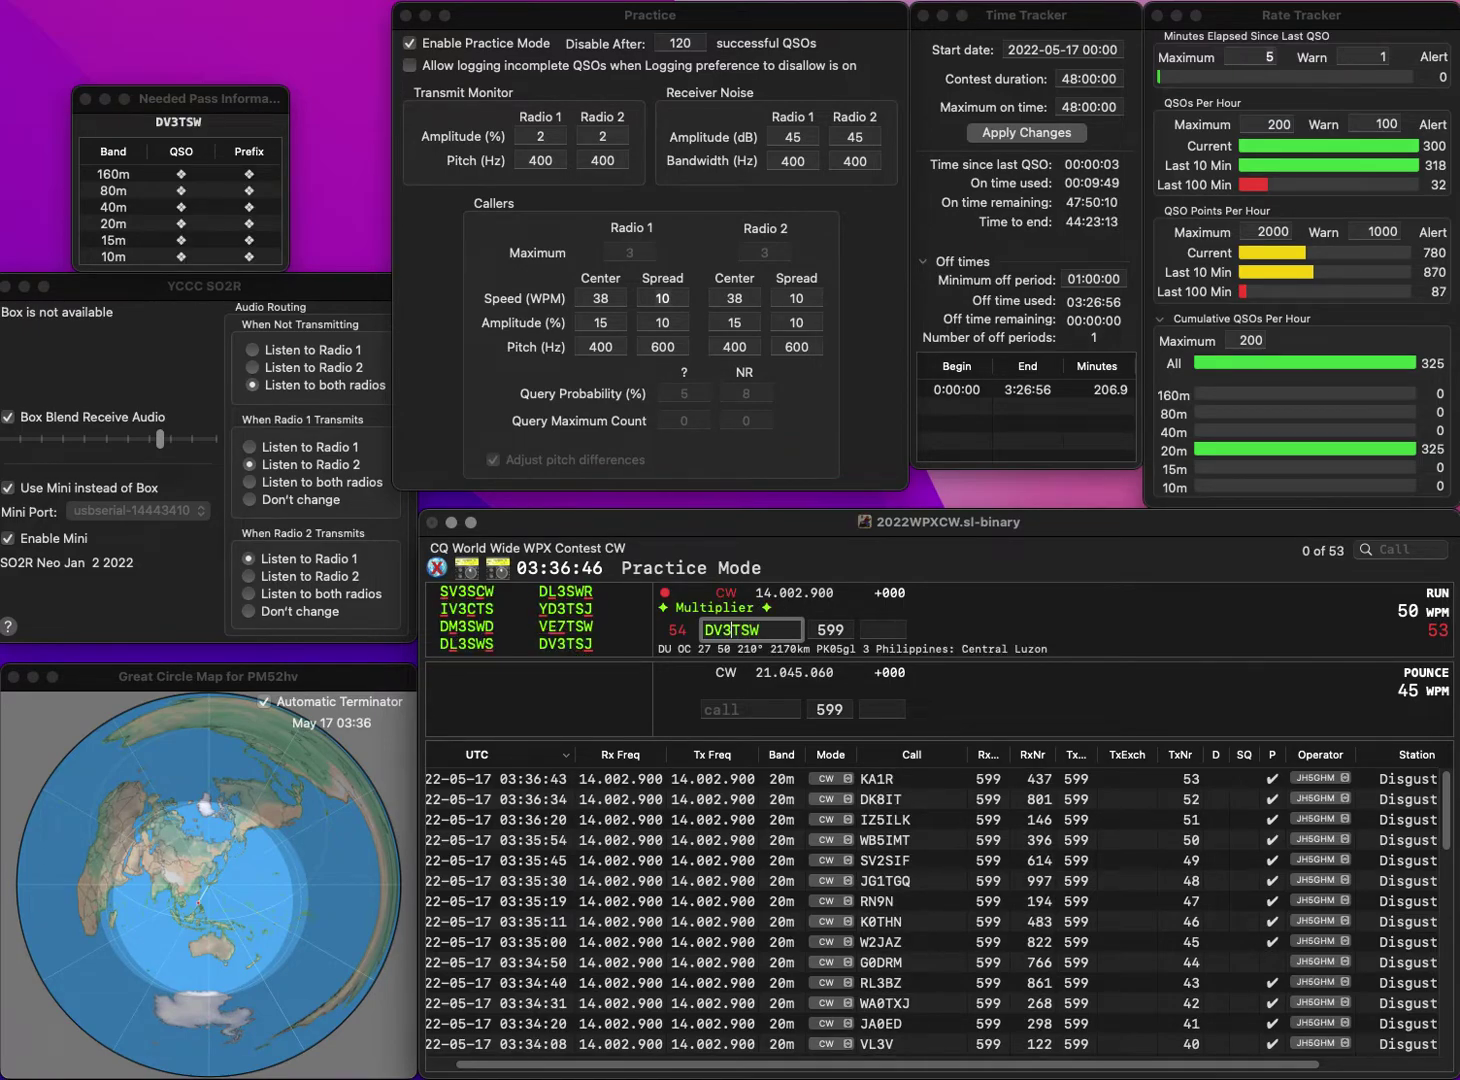
key(BackSpace)
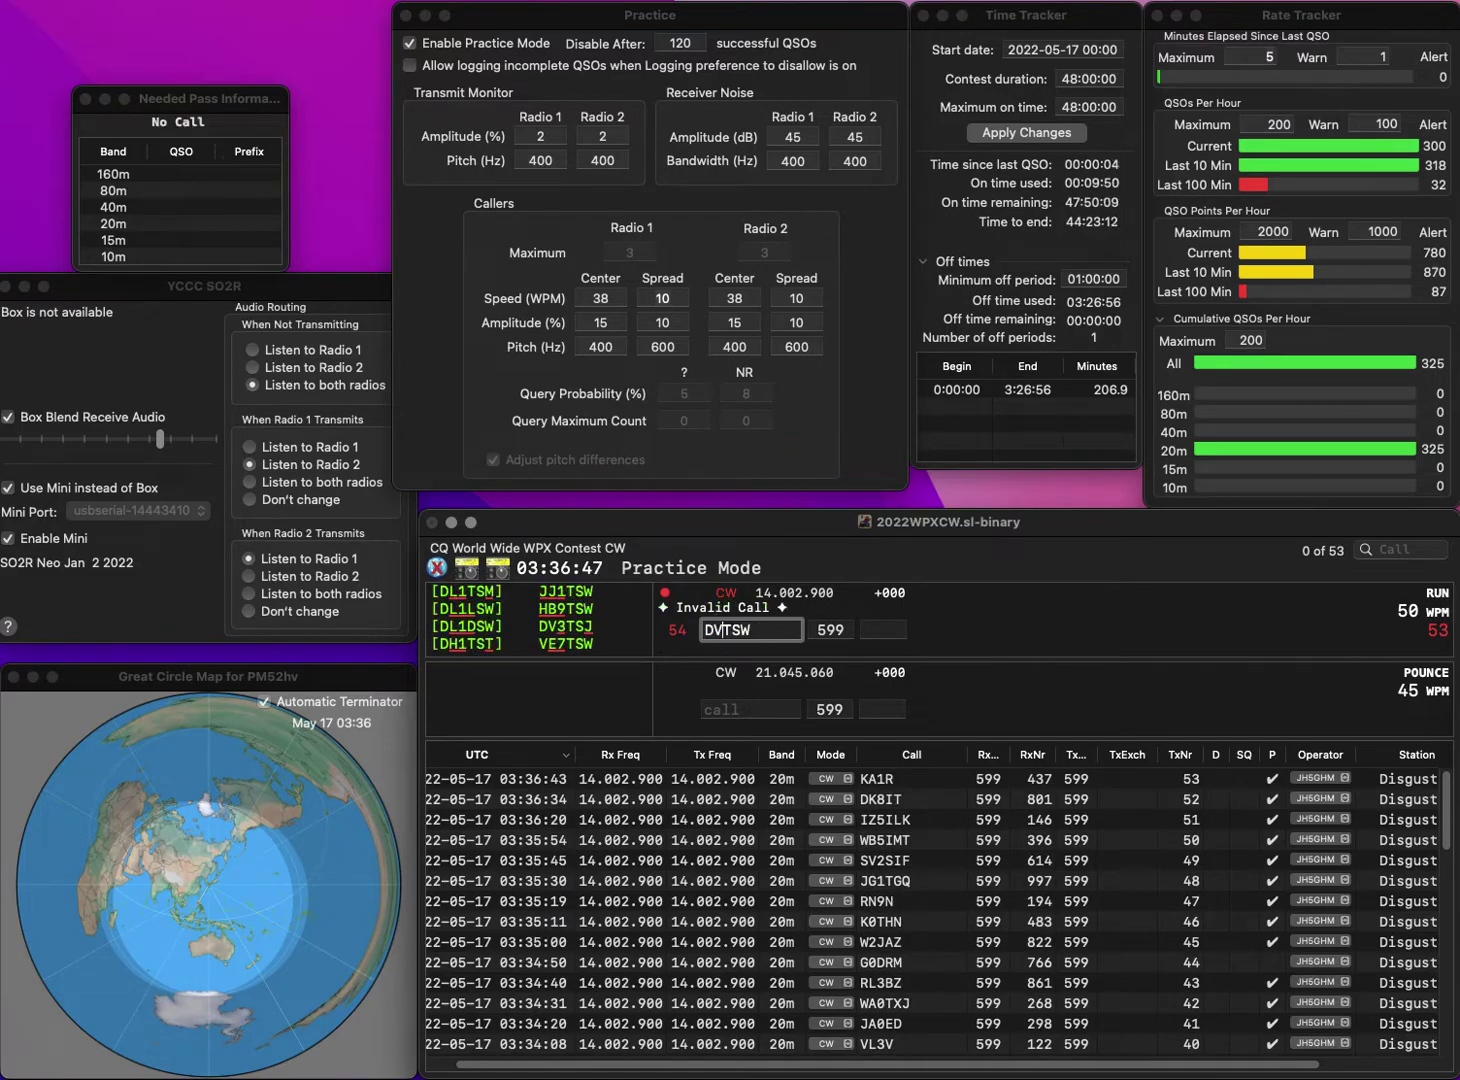
text(3)
key(BackSpace)
text(J)
key(Return)
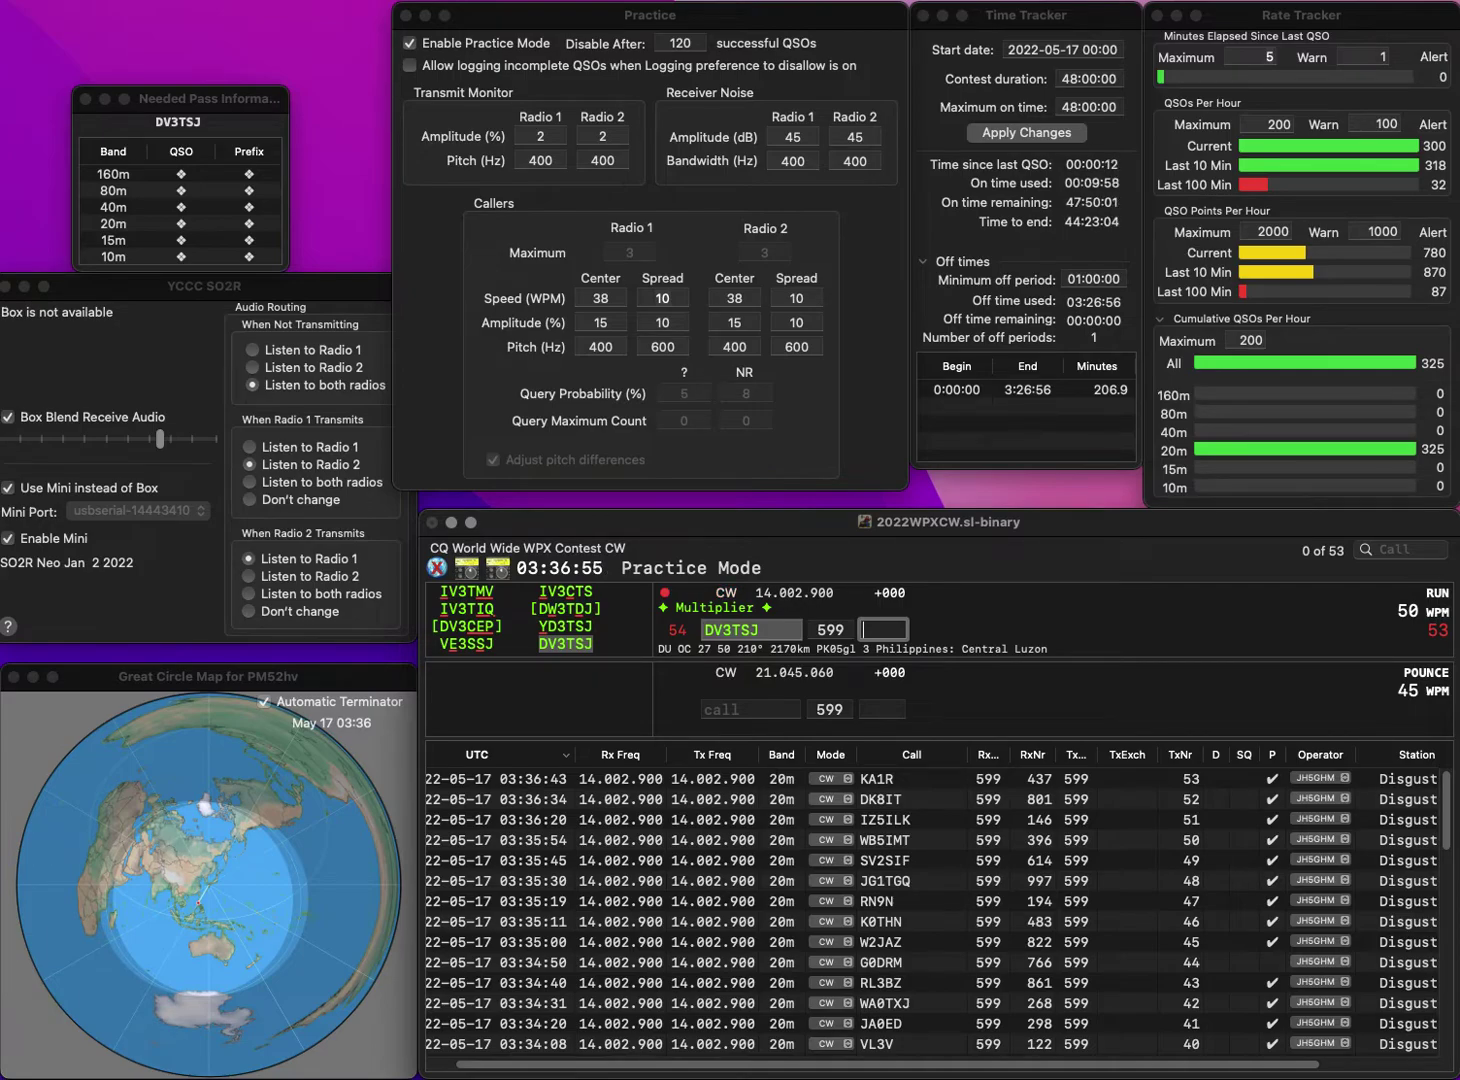
text(849)
key(Return)
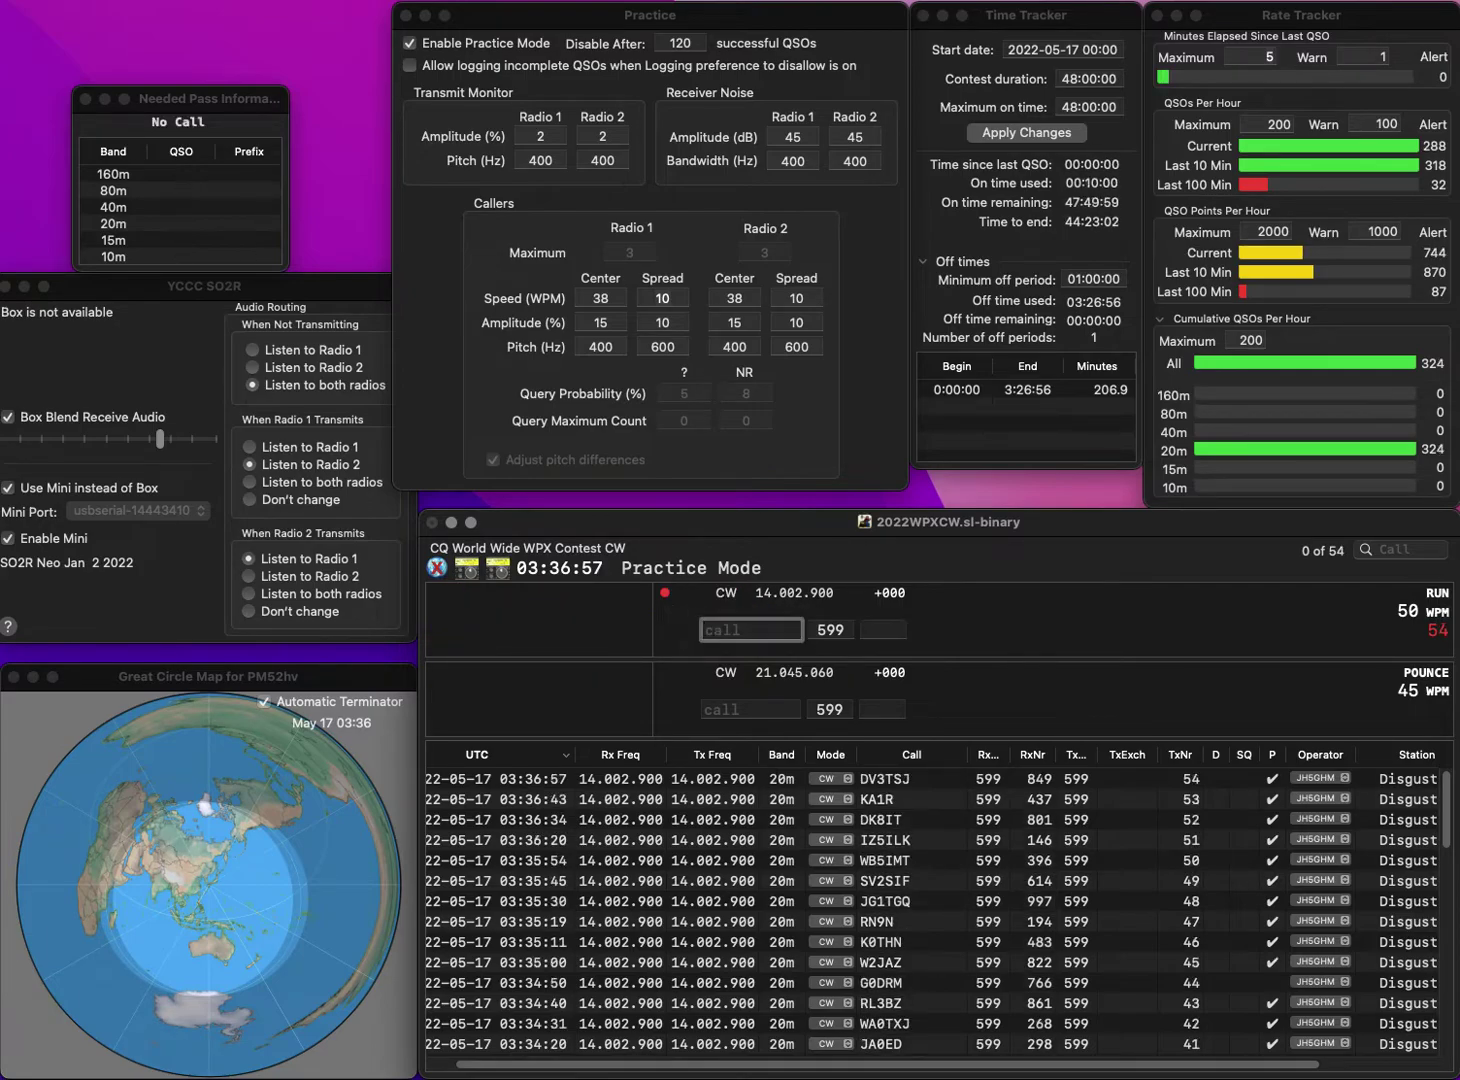
text(N7)
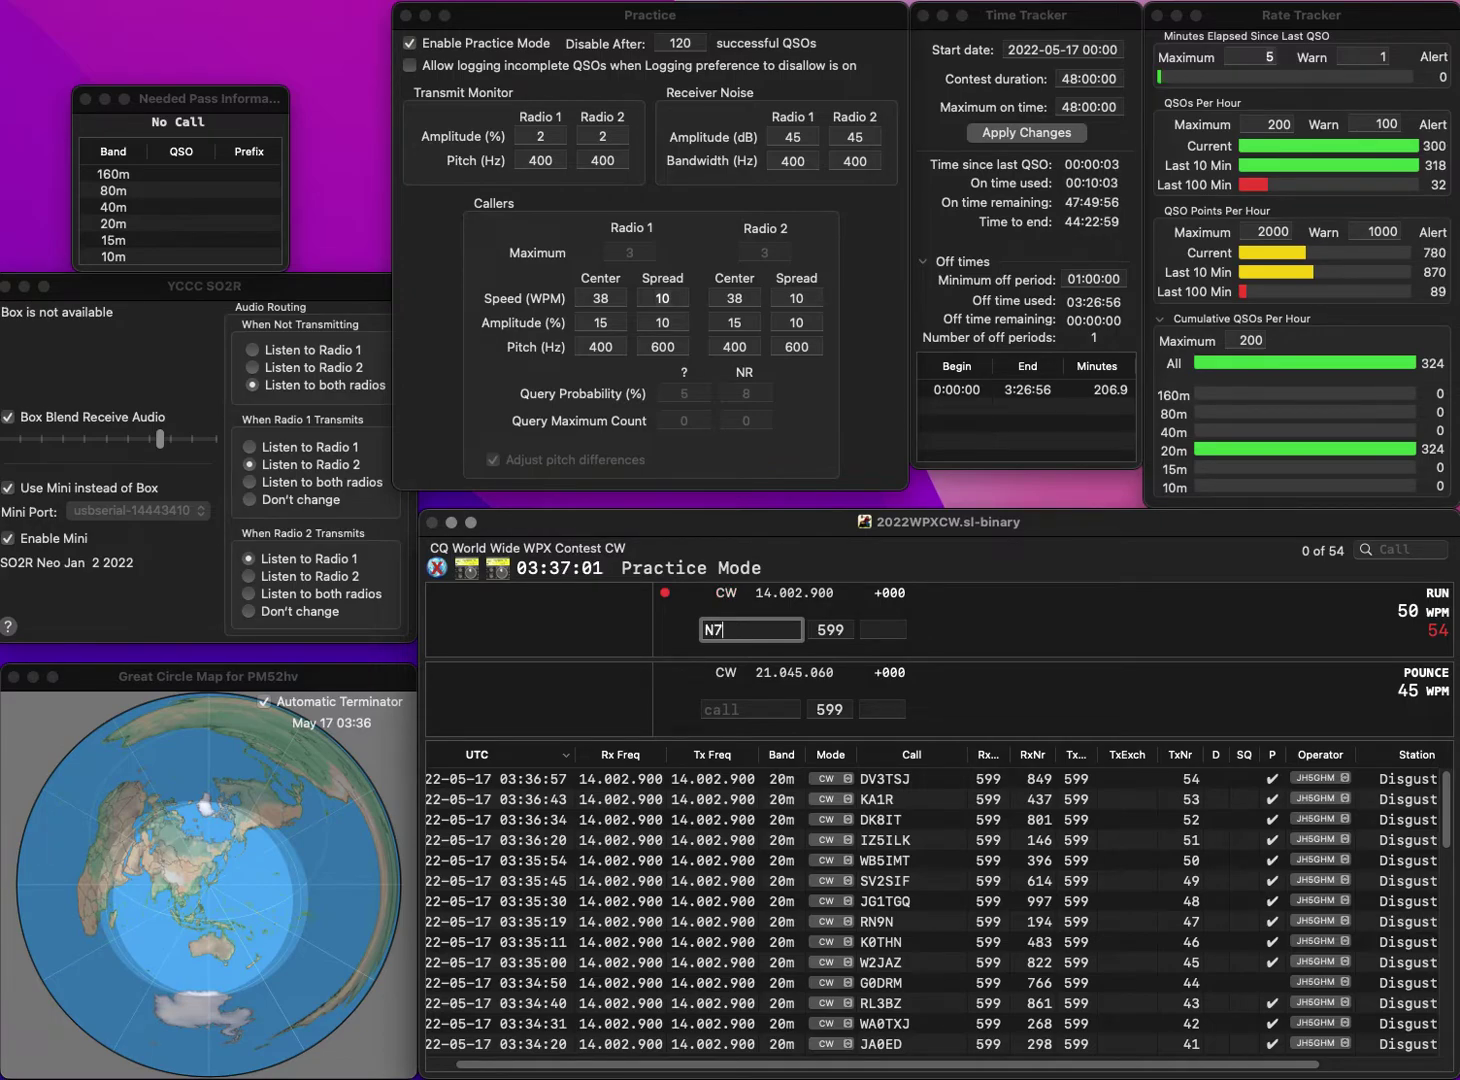
text(LOX)
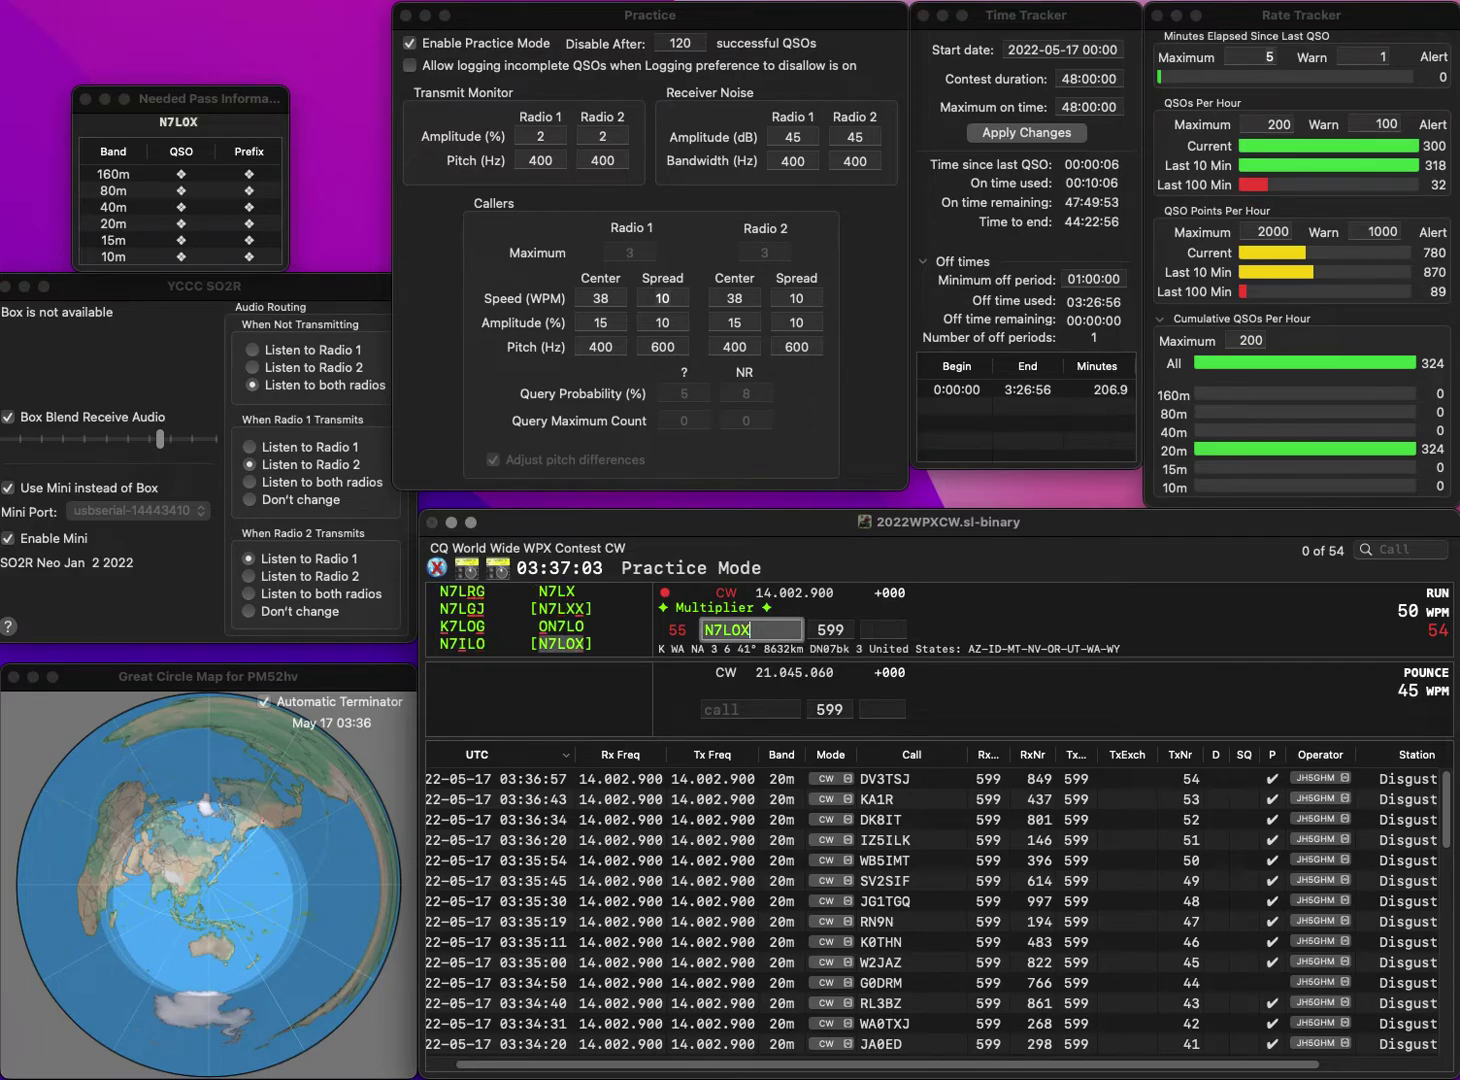
key(space)
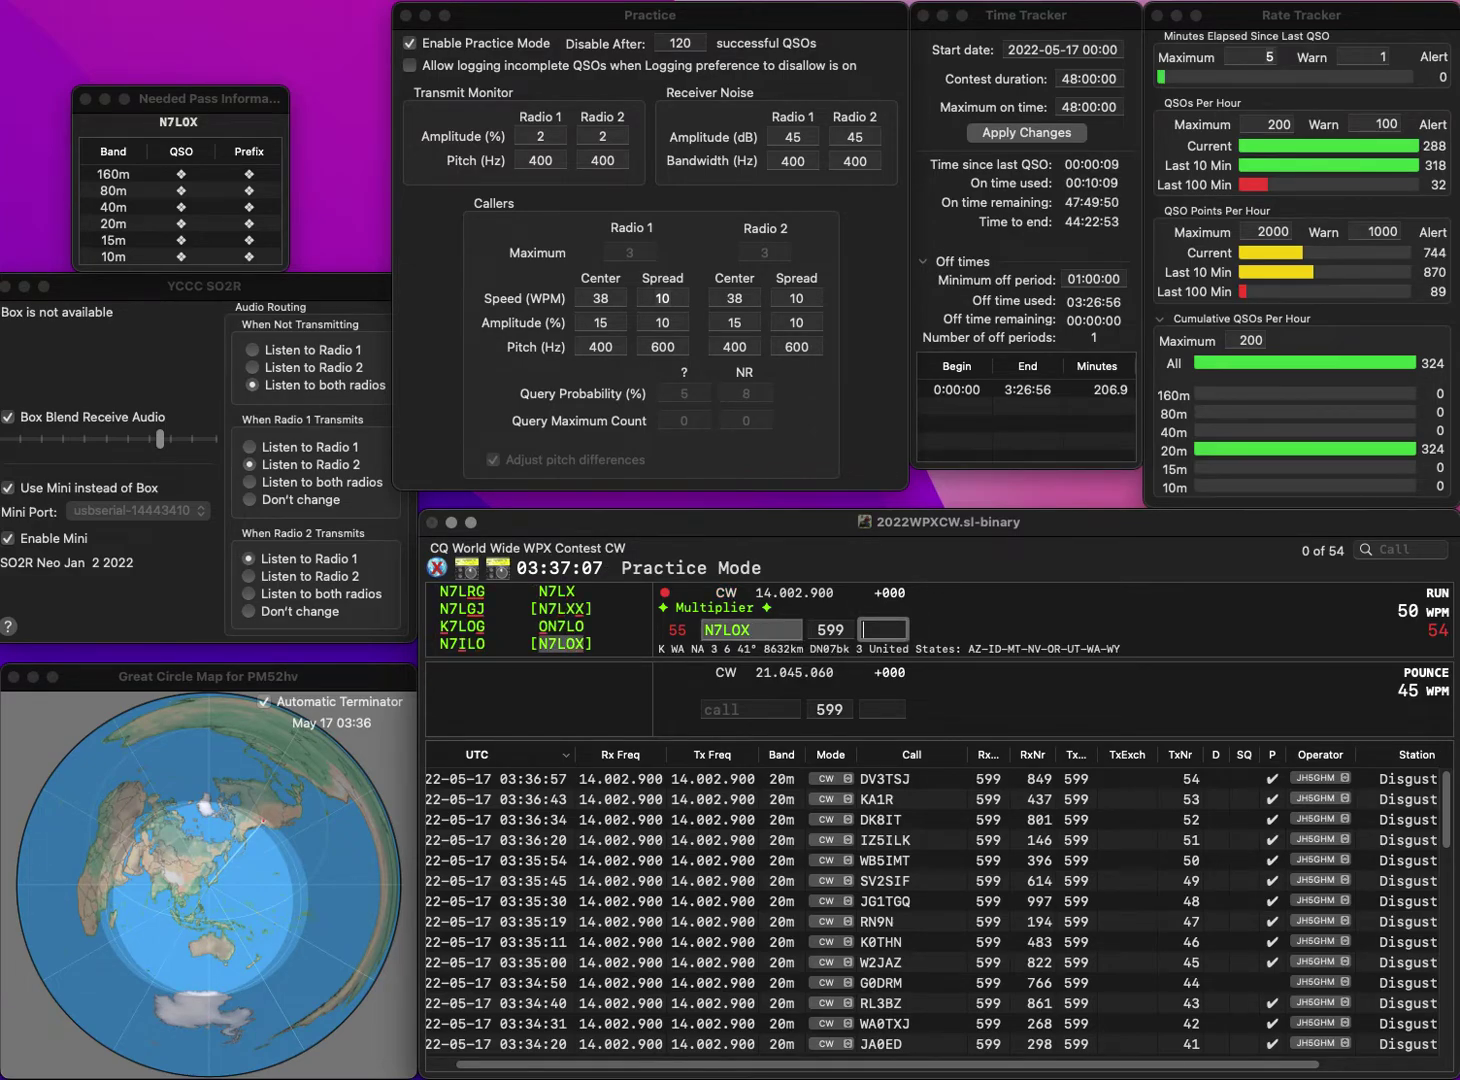
text(601)
key(Return)
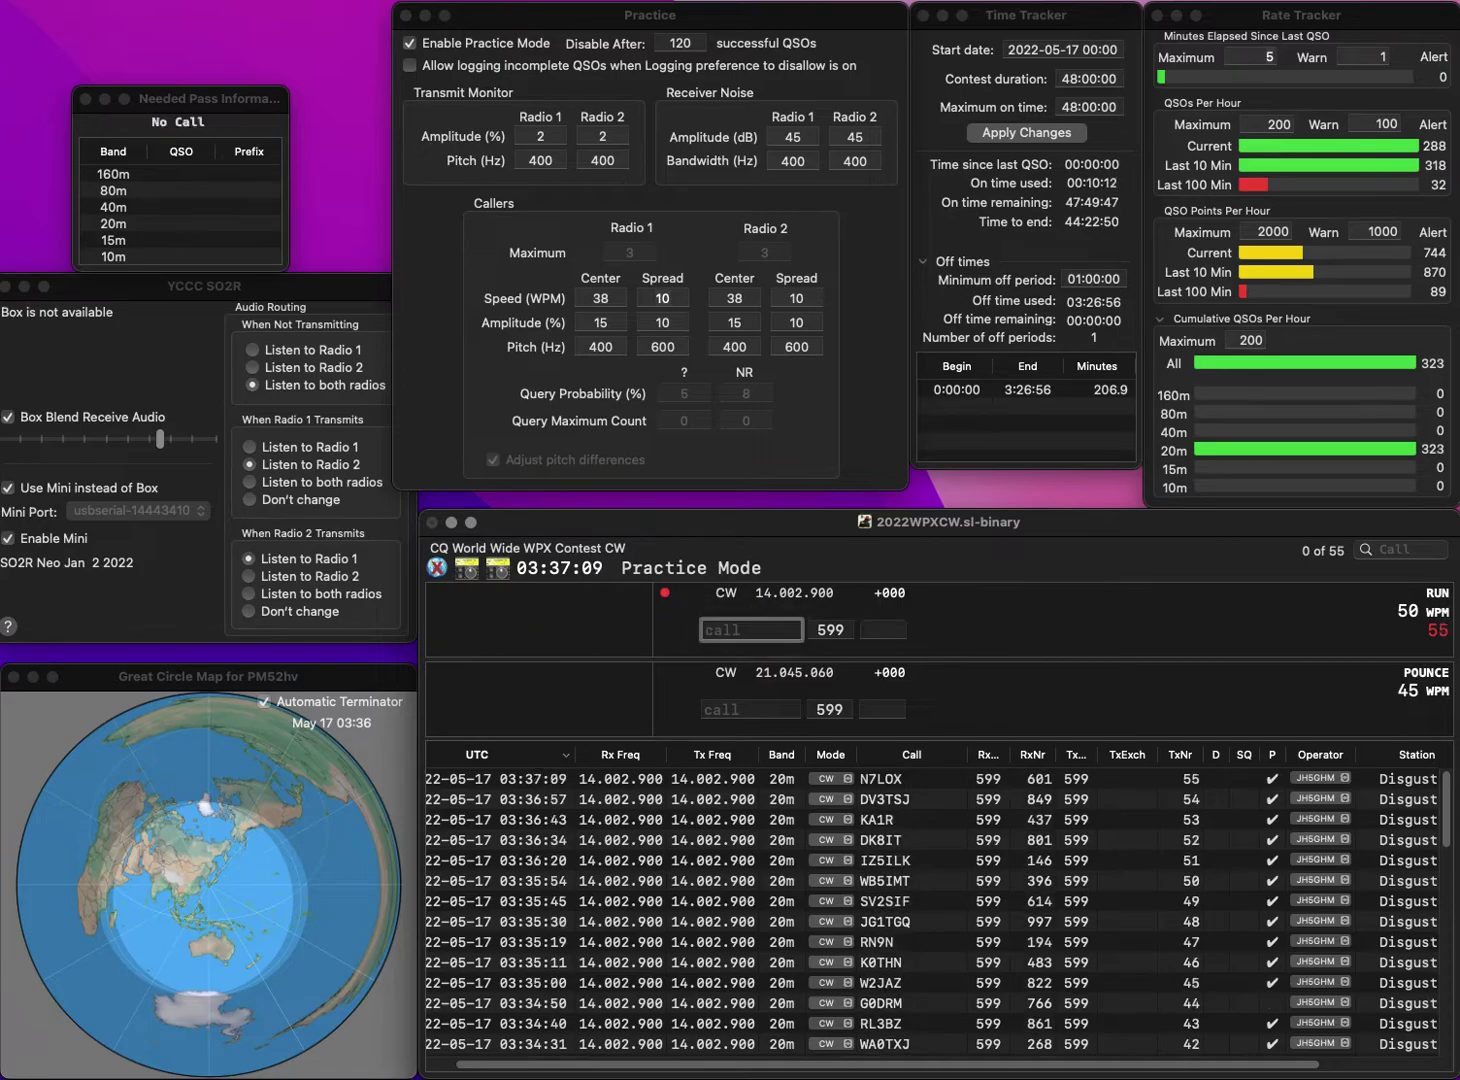
text(KC1)
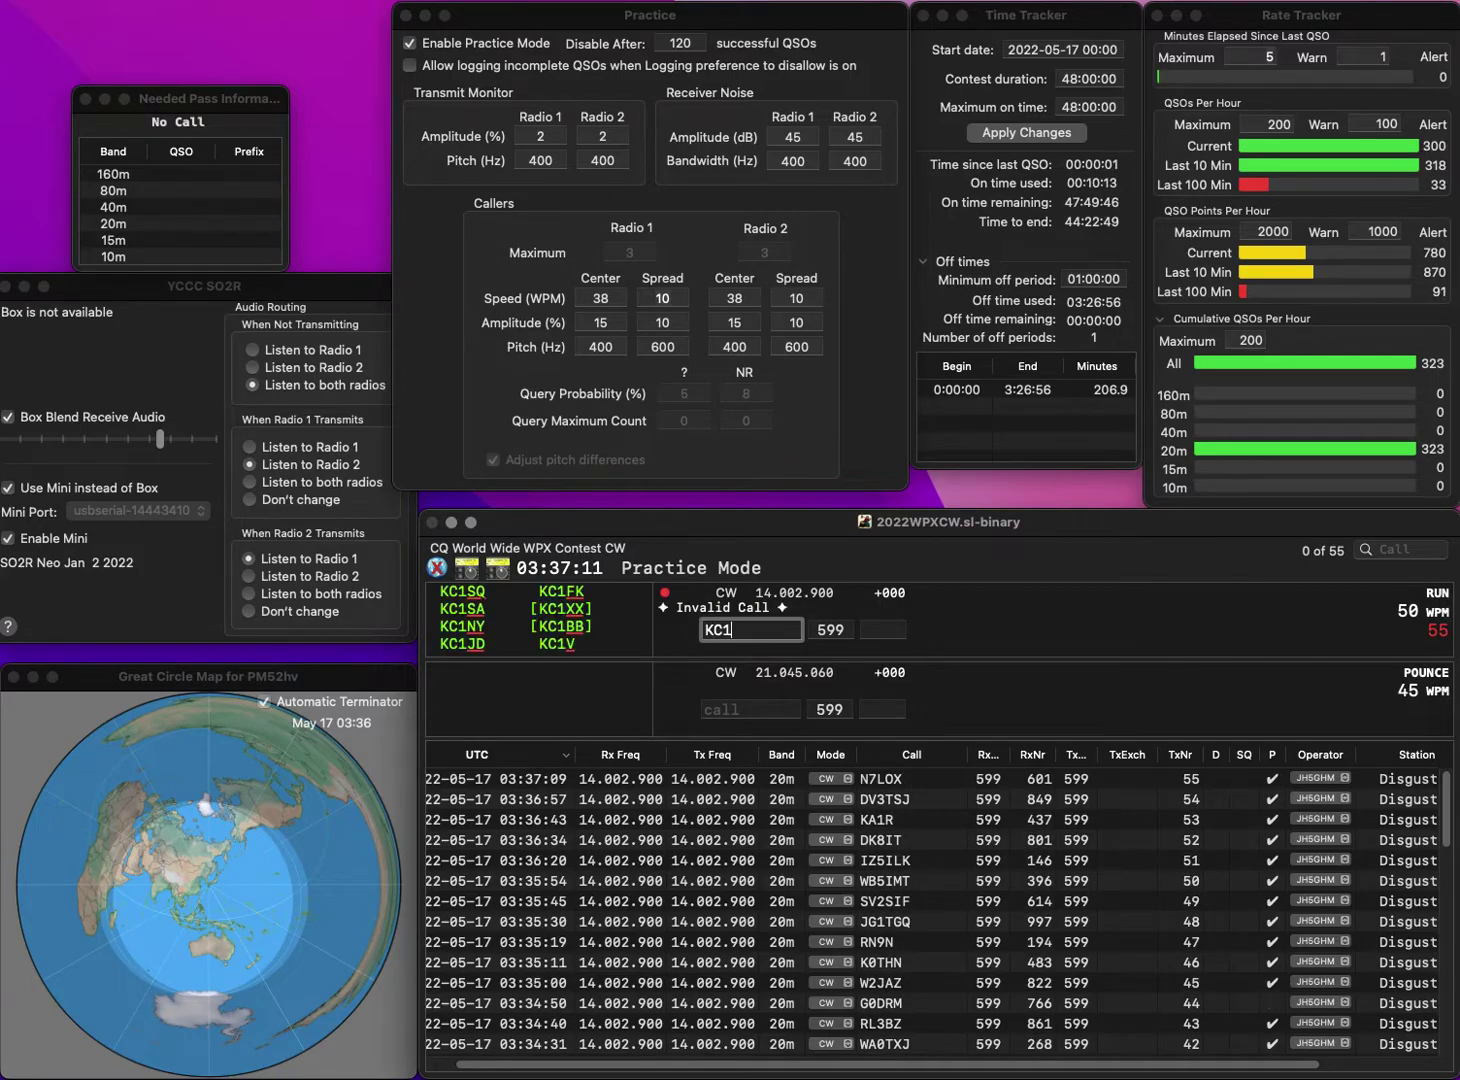
text(DWH)
key(Return)
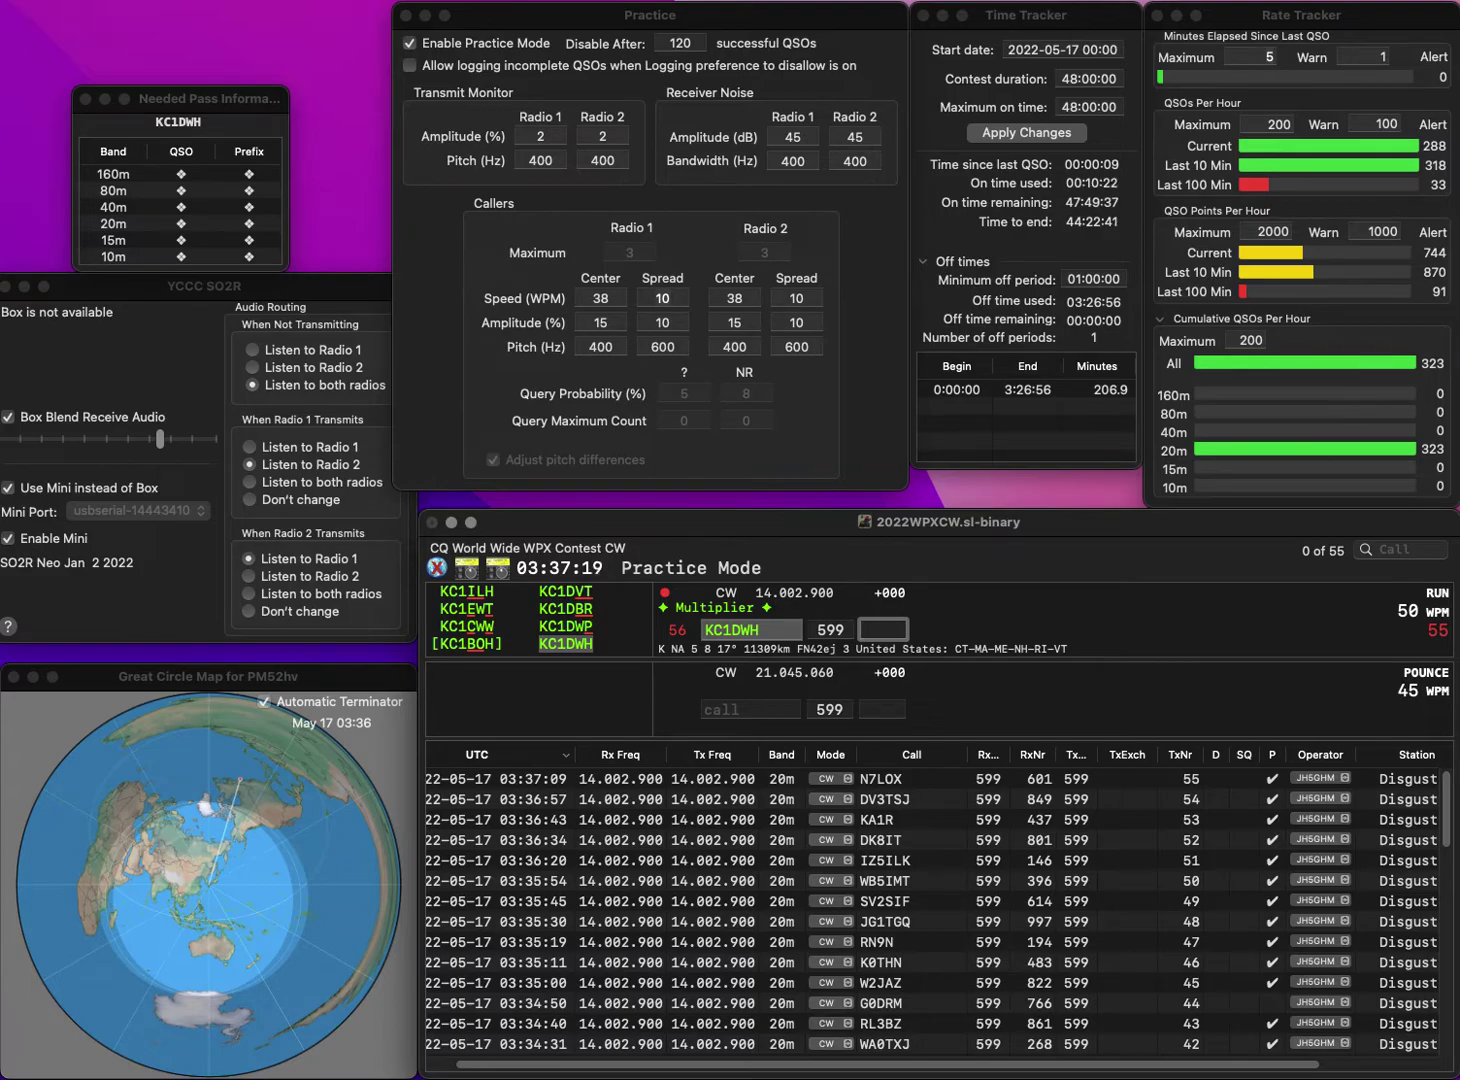
text(307)
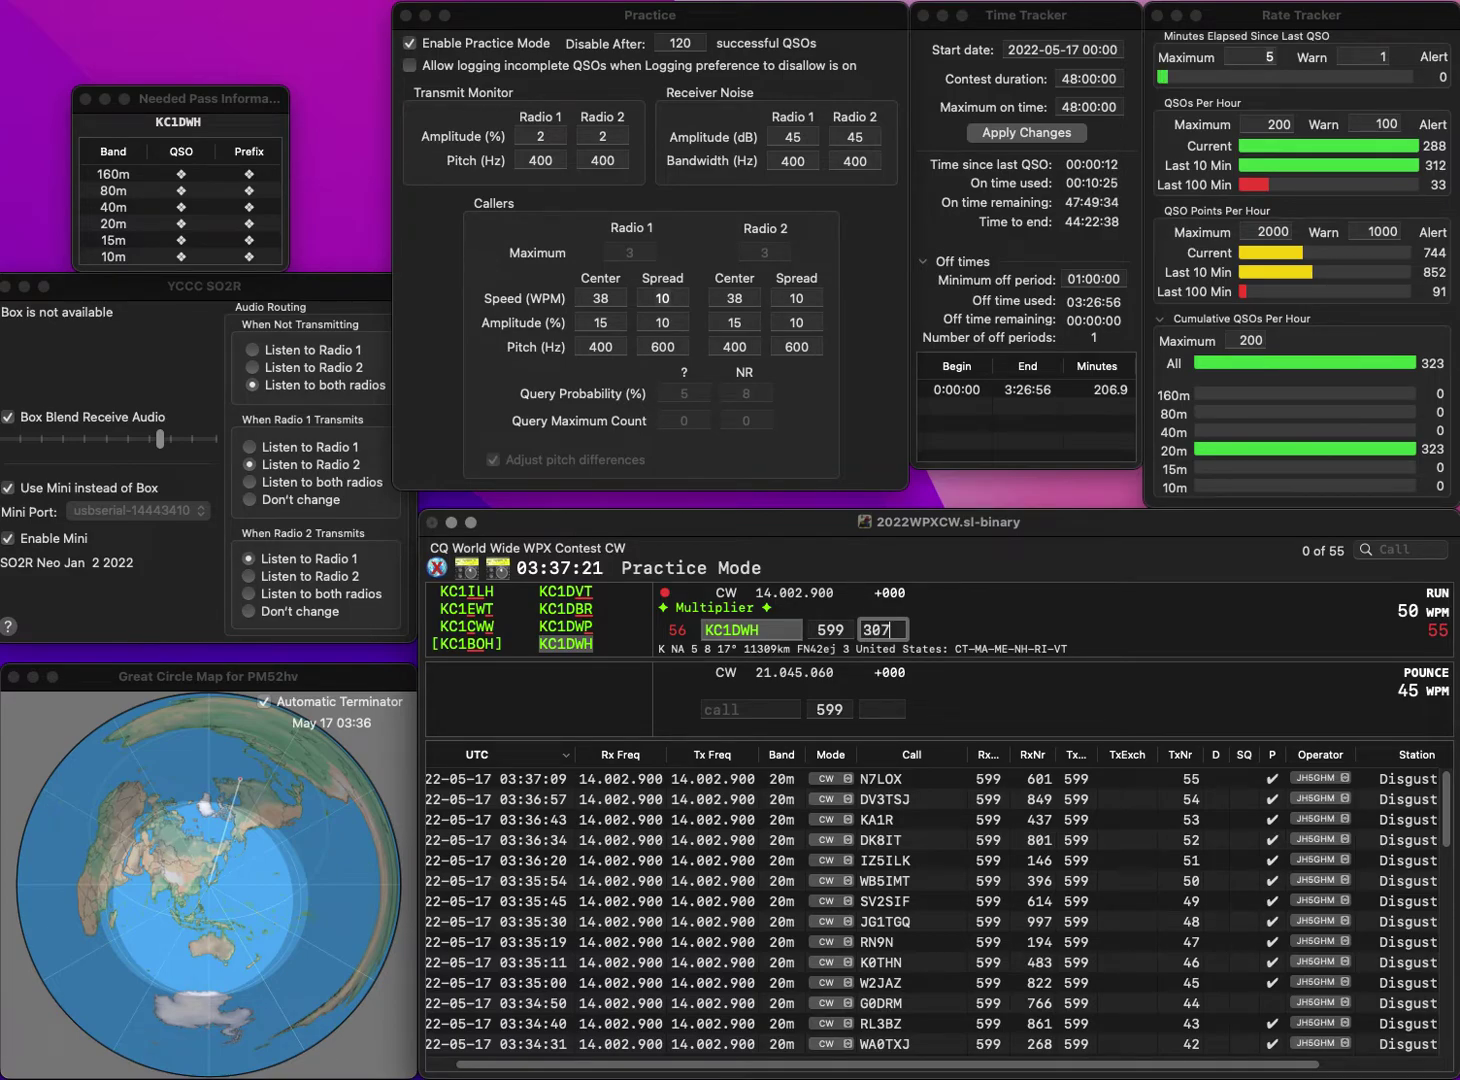
key(Return)
- Log the US3EW contact on the 14 MHz run radio with received number 809
text(US3EW)
key(space)
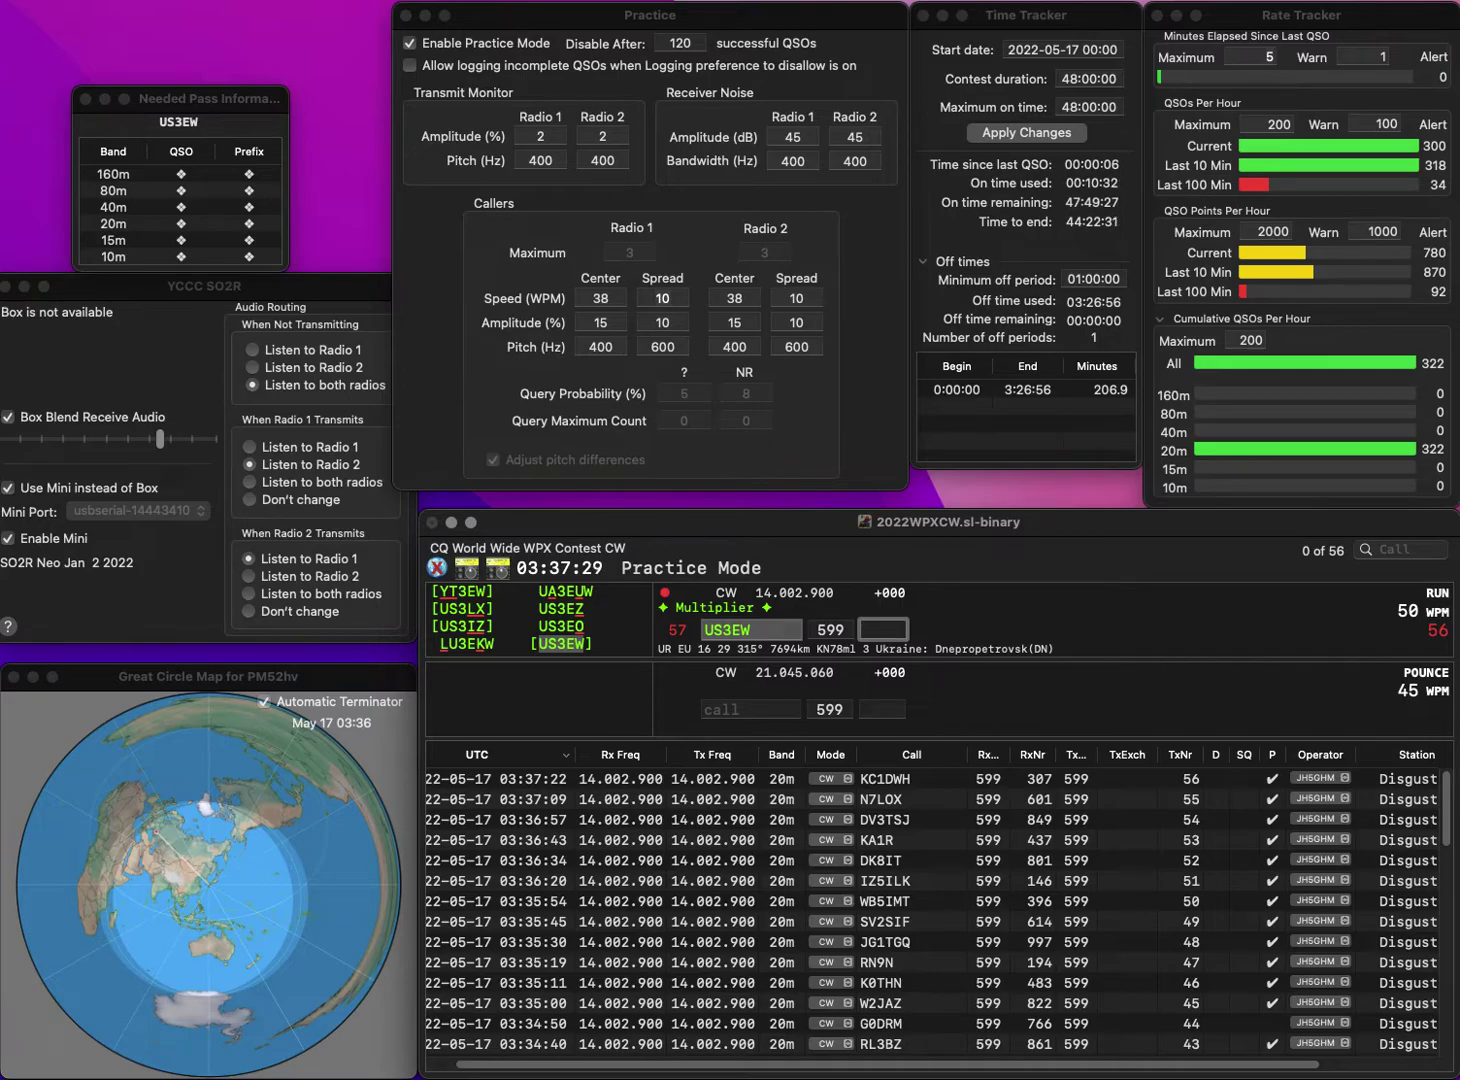
text(809)
key(Return)
text(CO)
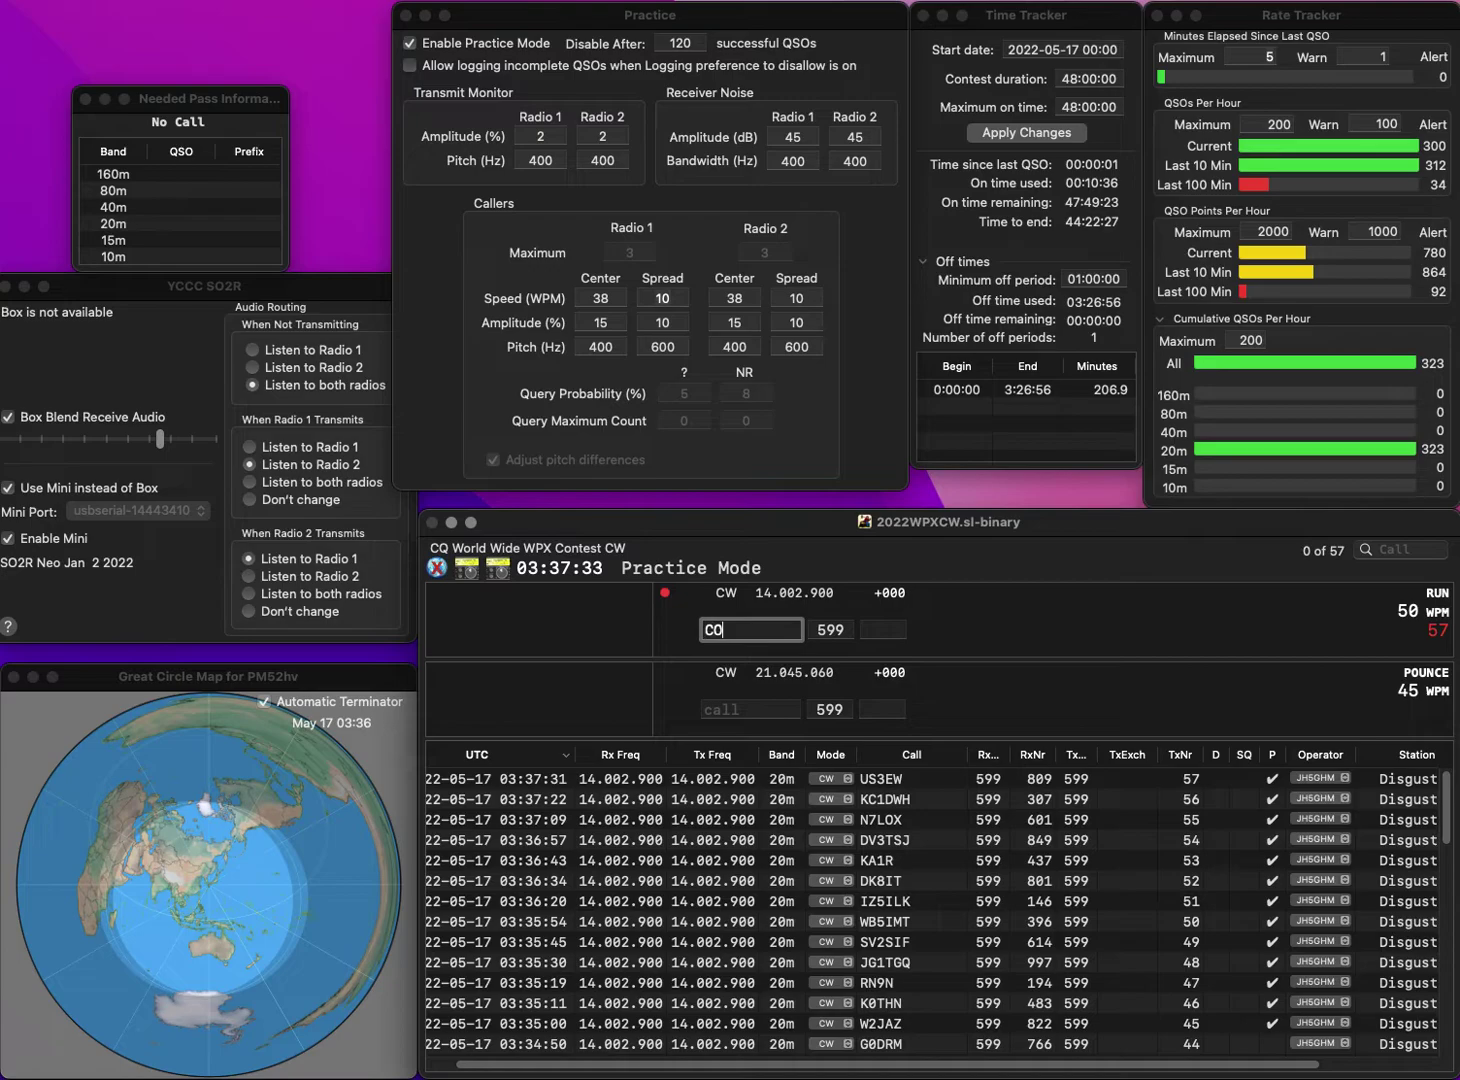
text(2RQ)
key(Return)
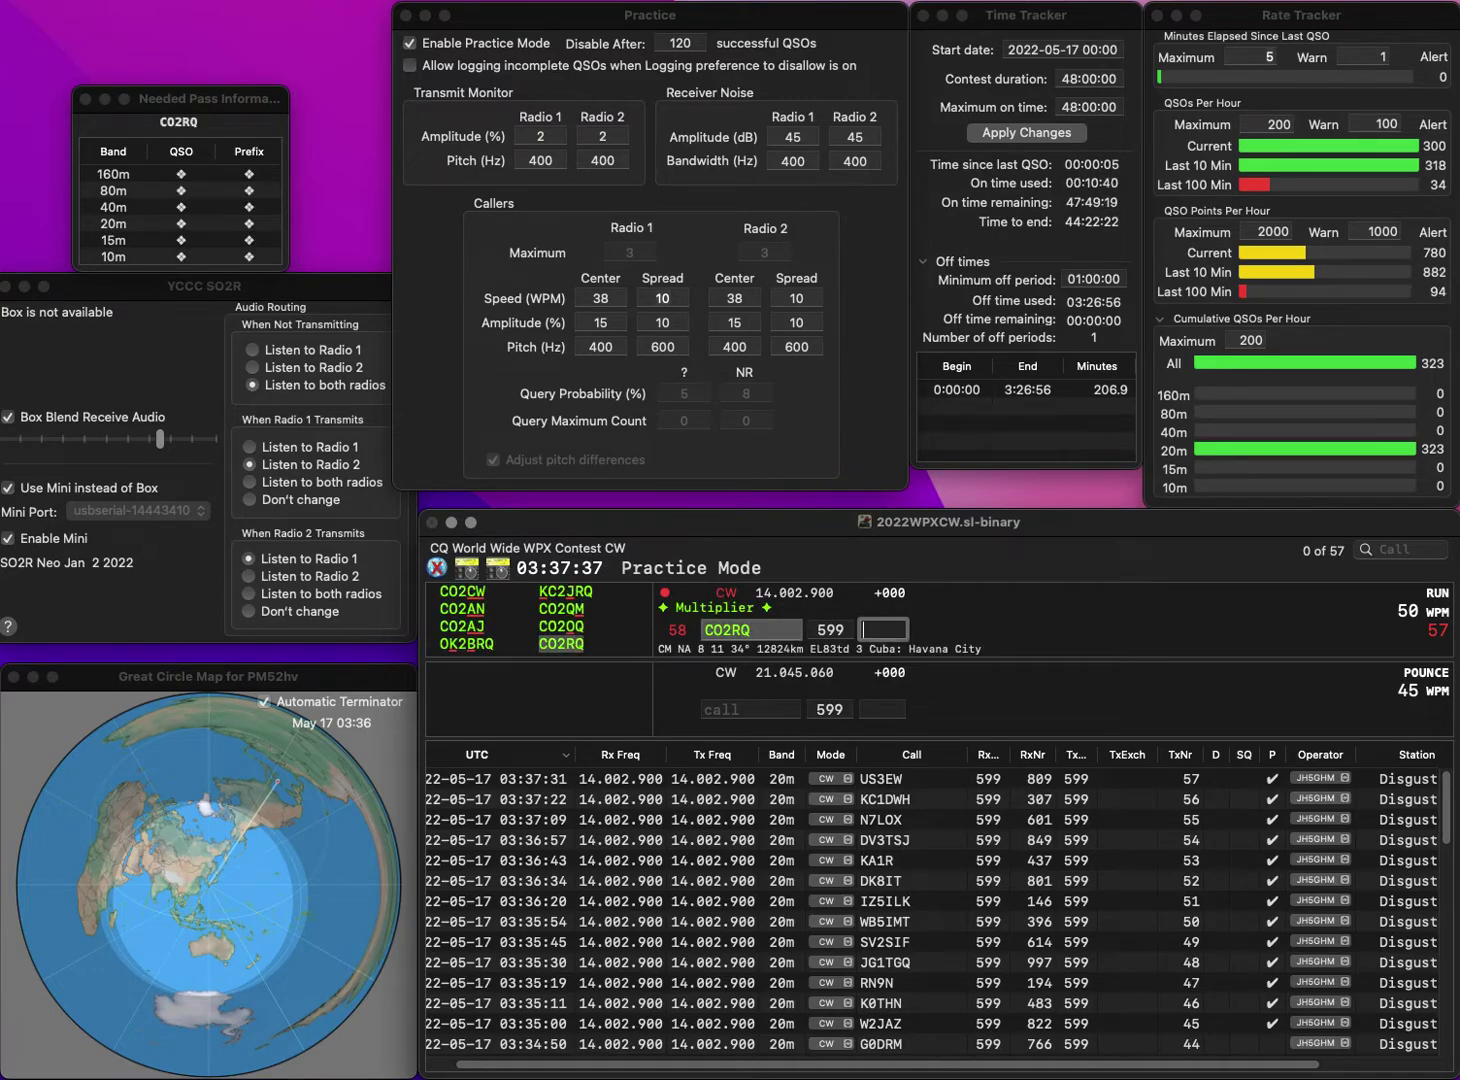
text(635)
key(Return)
- Log the RY3DAE contact on the 14 MHz run radio with received number 99
text(RY)
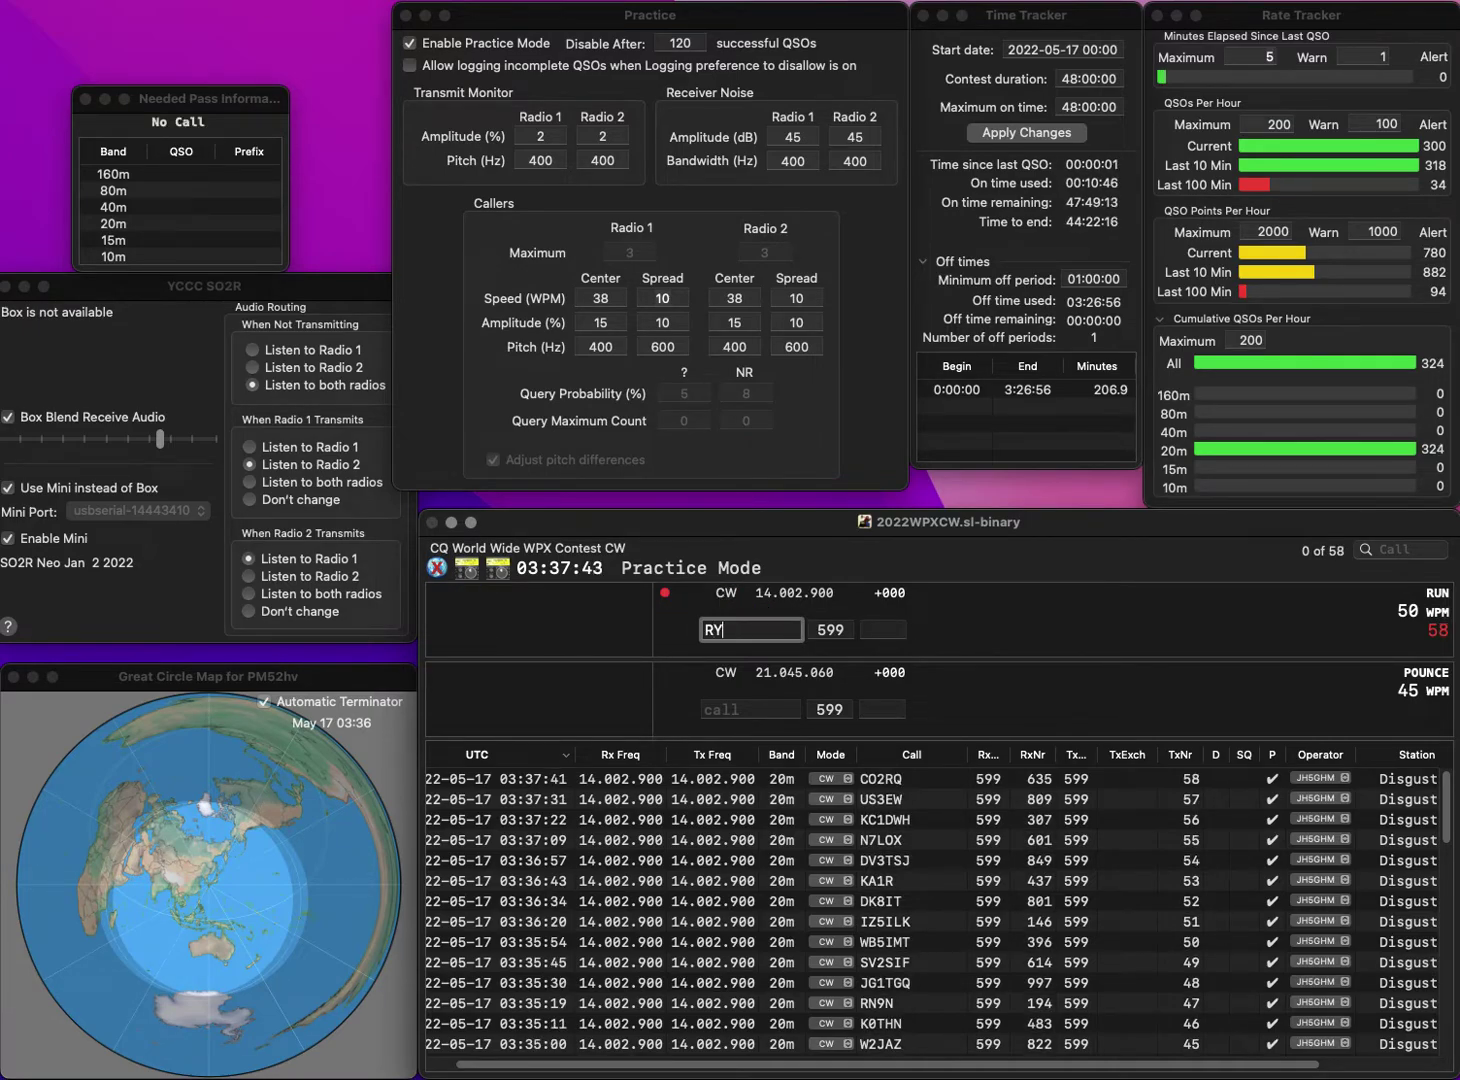
text(3DAE)
key(space)
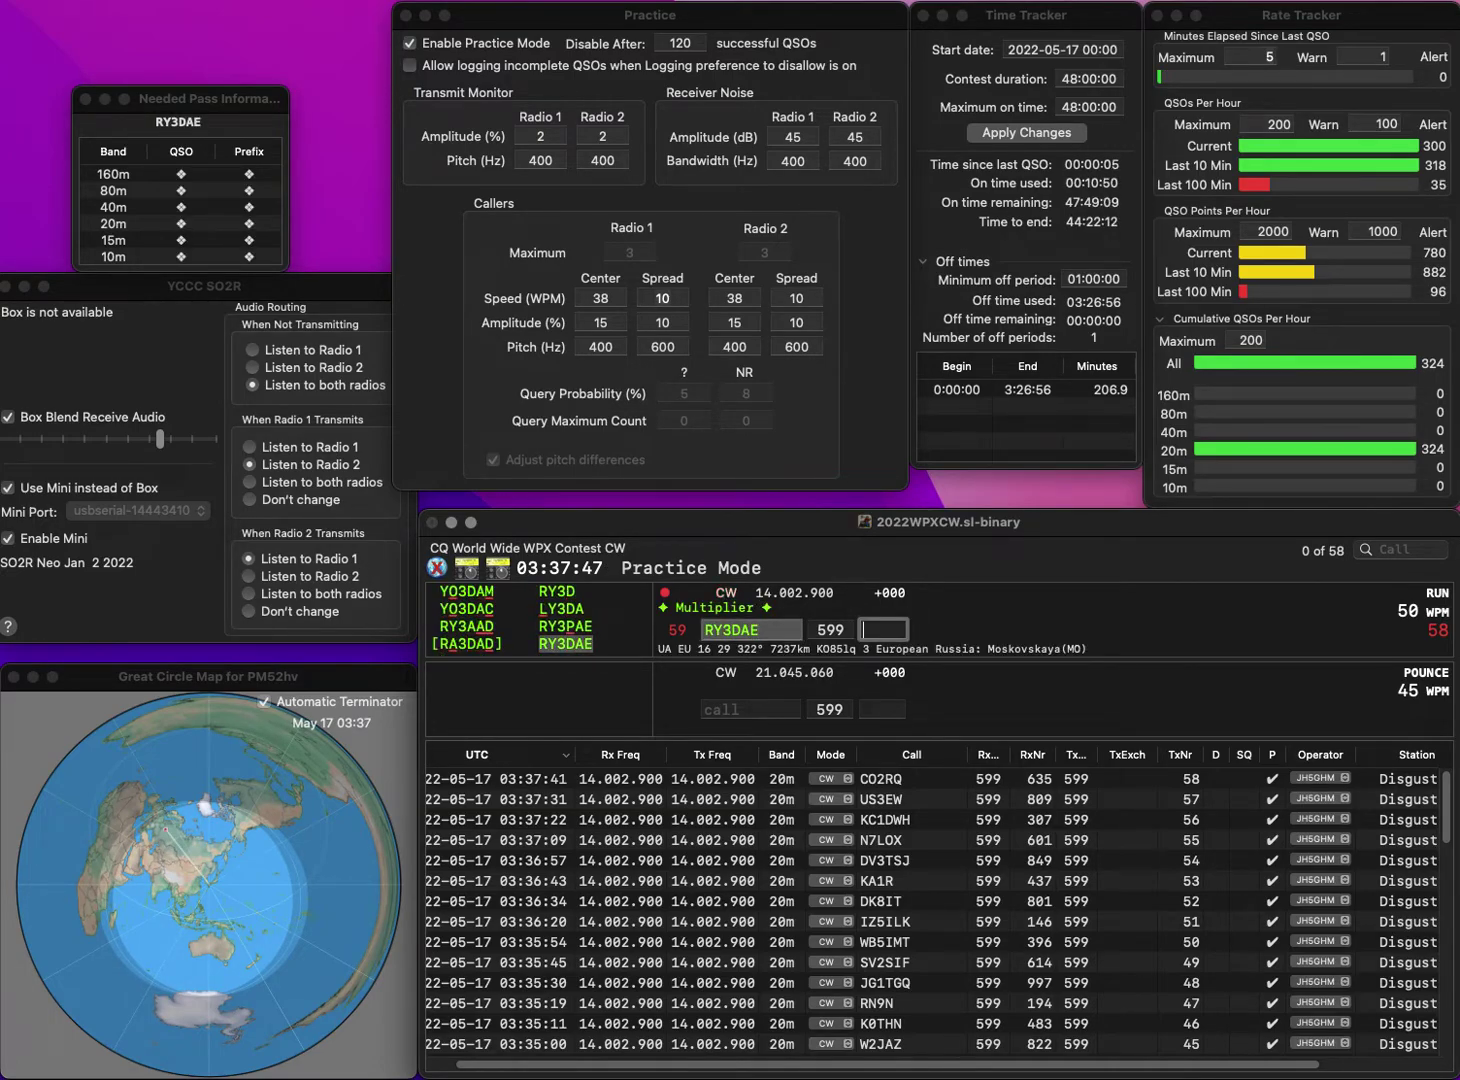
text(99)
key(Return)
text(W4IPA)
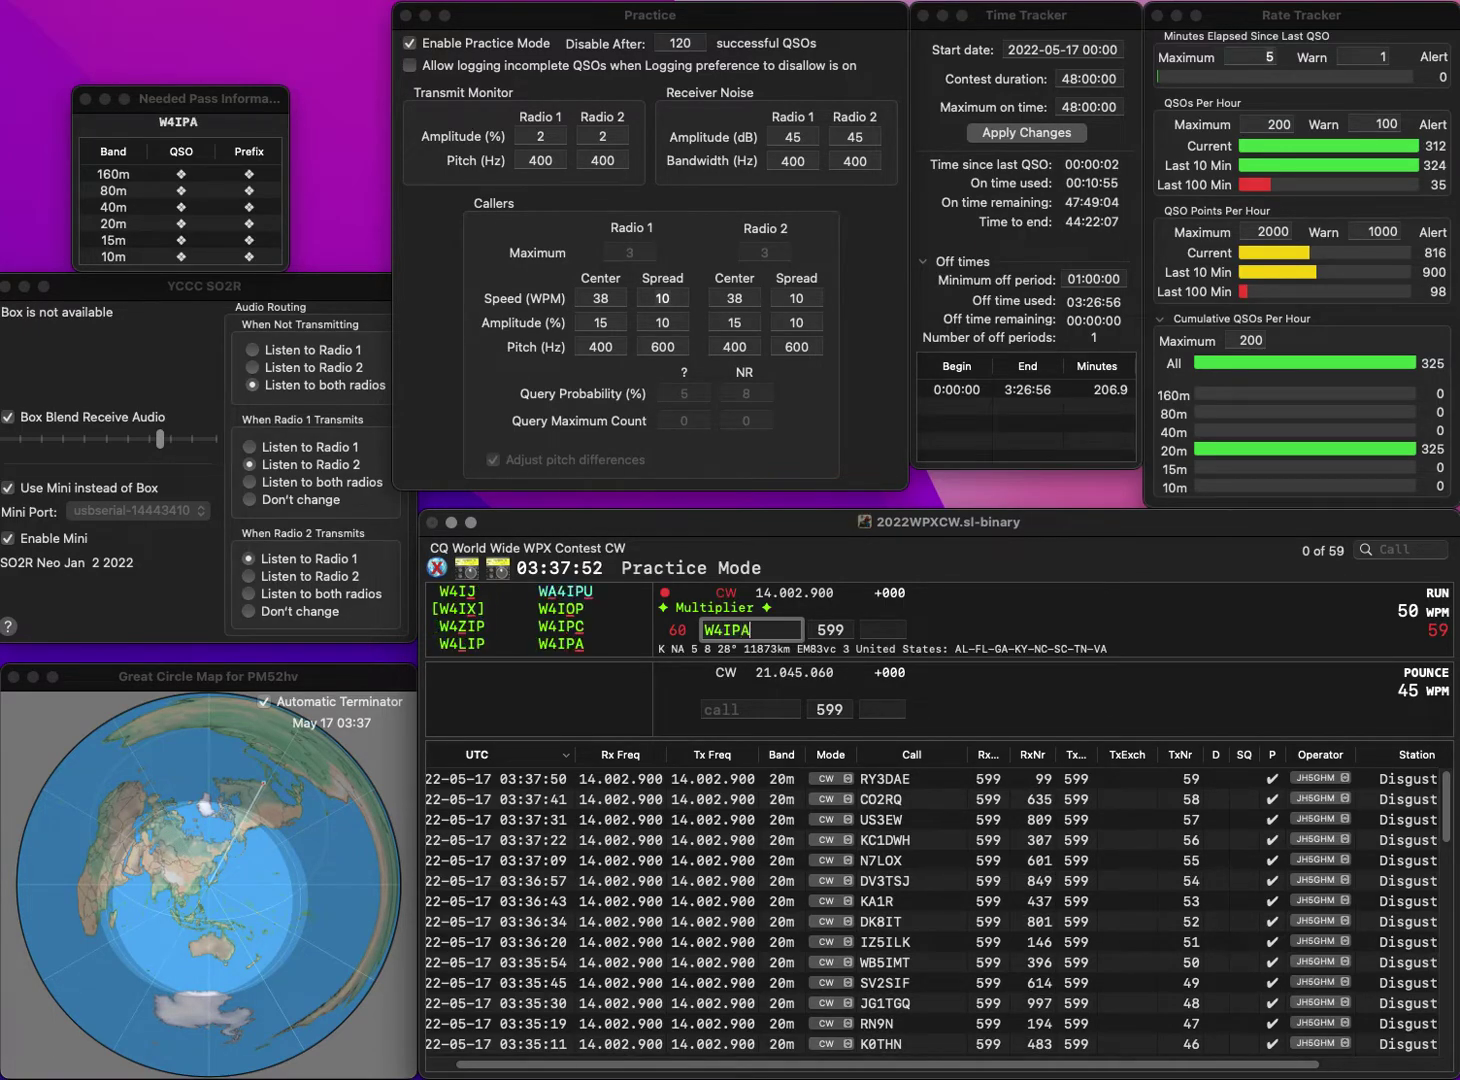
key(Return)
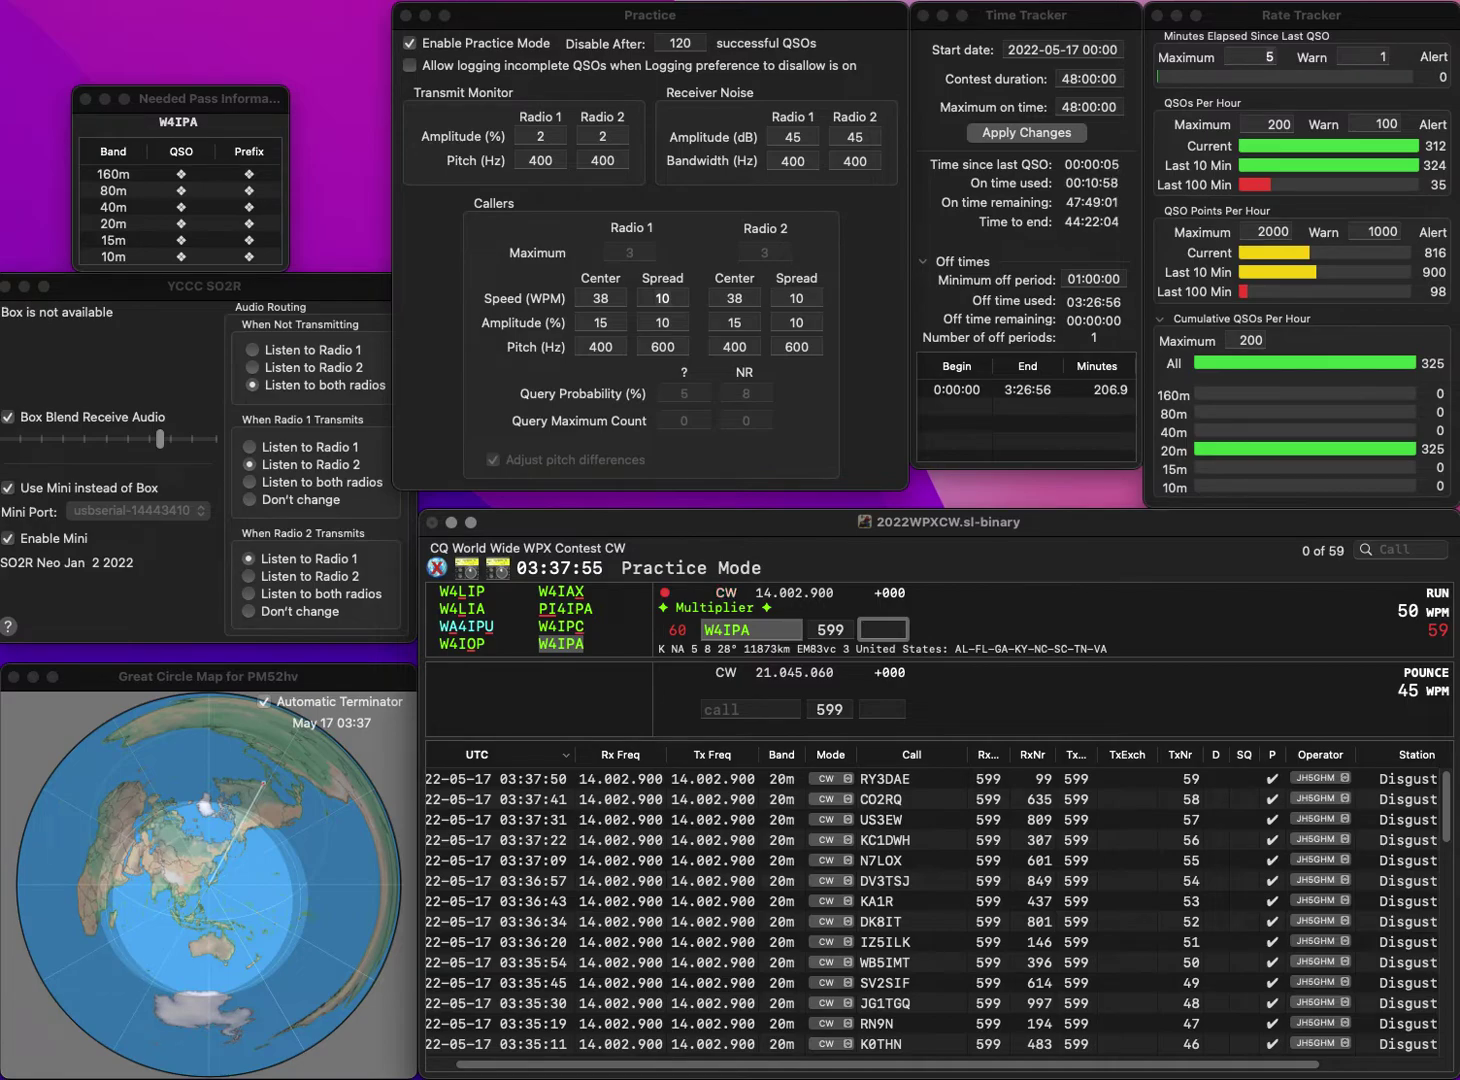
text(815)
key(Return)
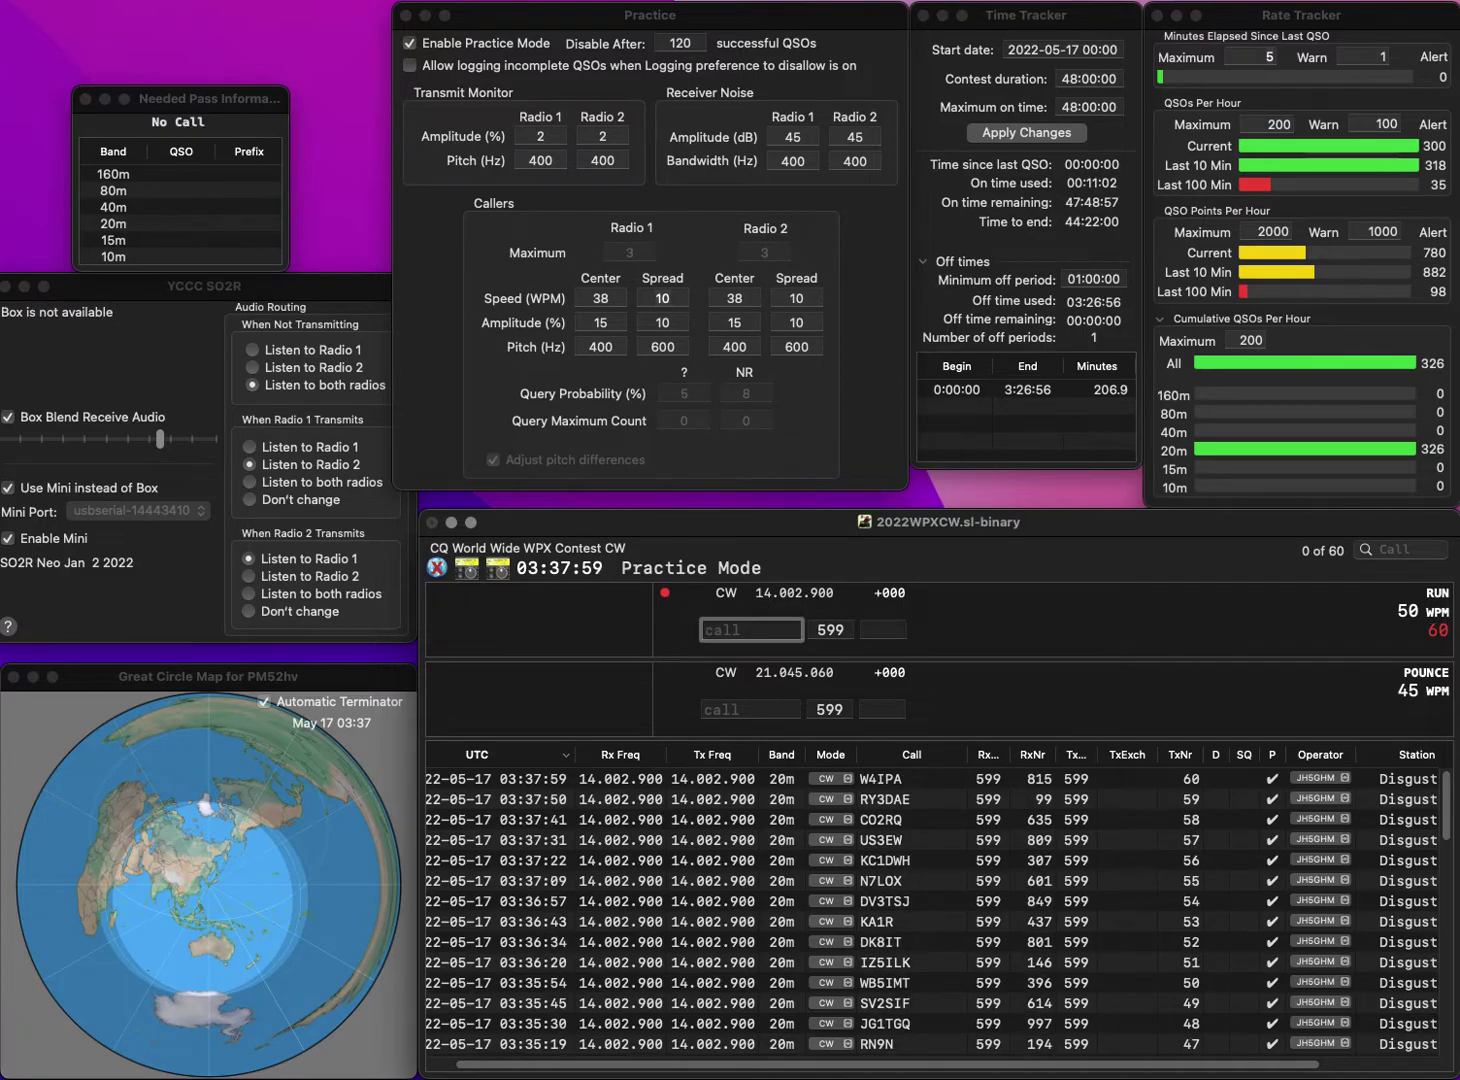
- Log the DJ4DY contact on the 14 MHz run radio with received number 280
text(DJ4D)
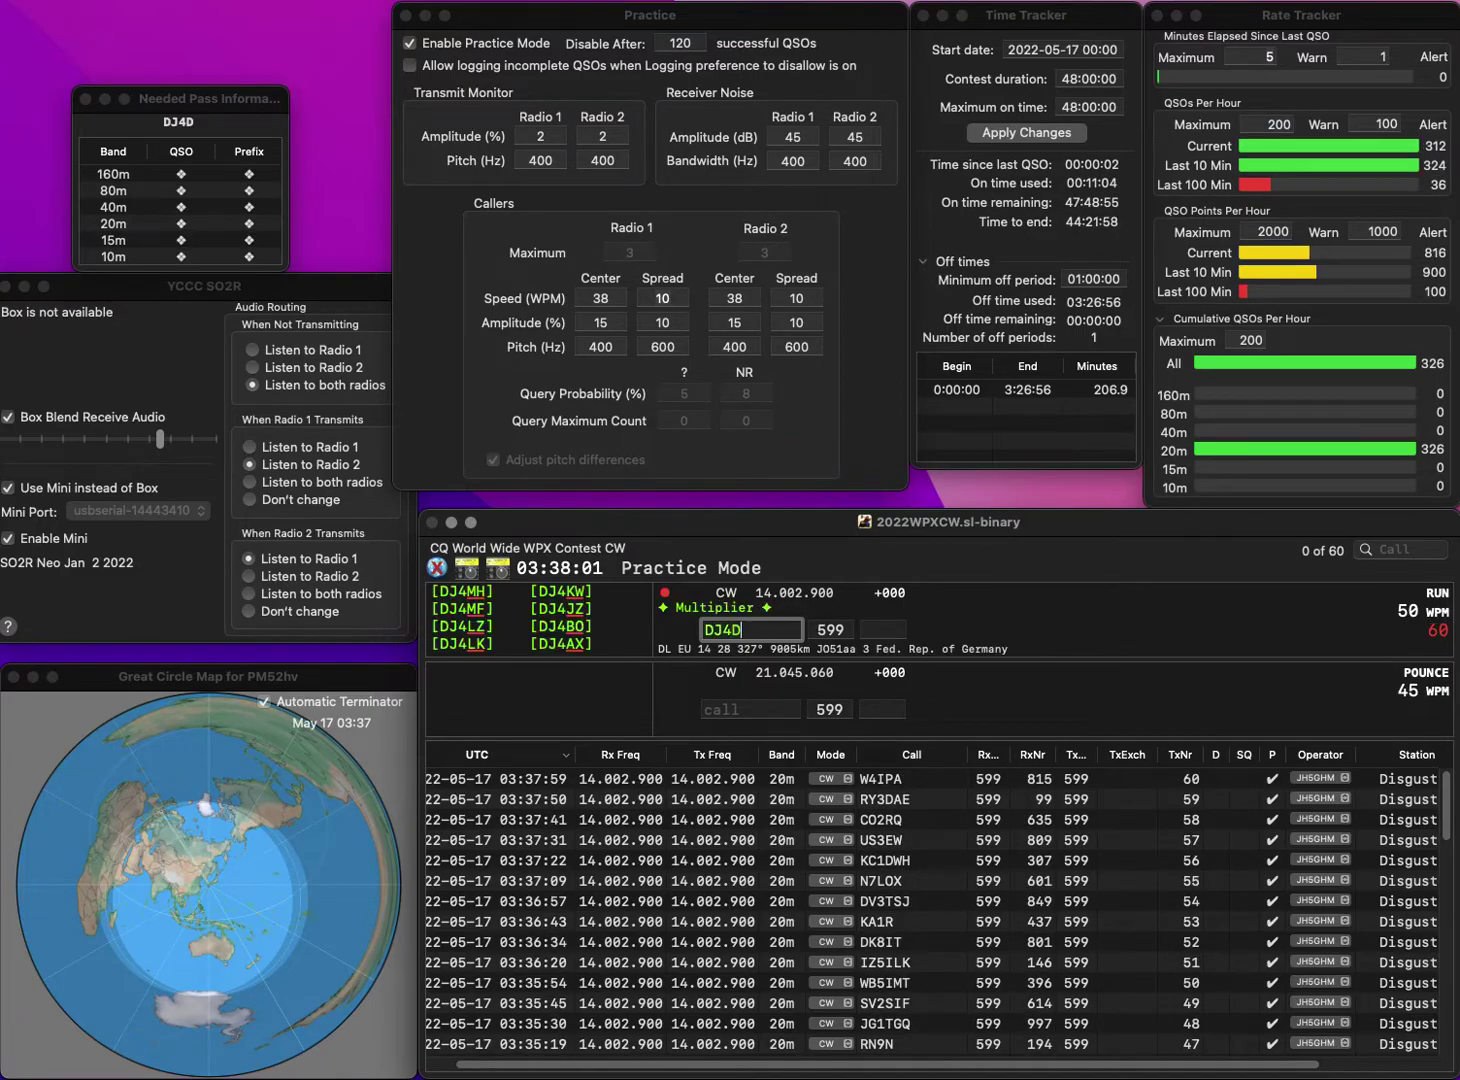
text(Y)
key(Return)
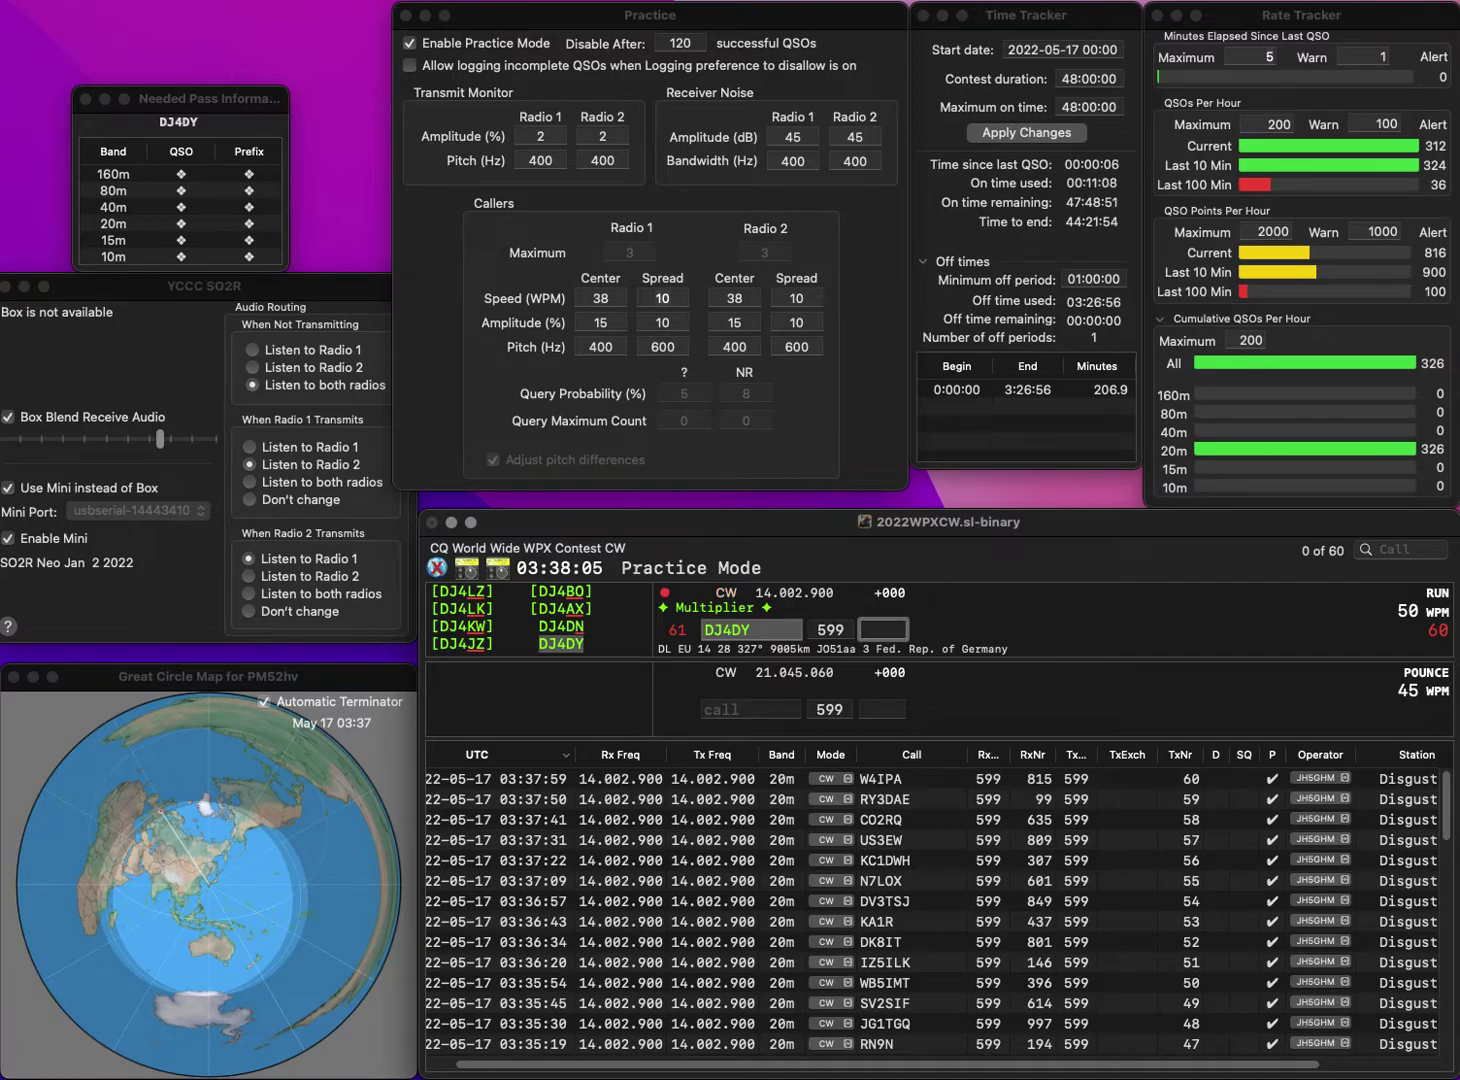
text(280)
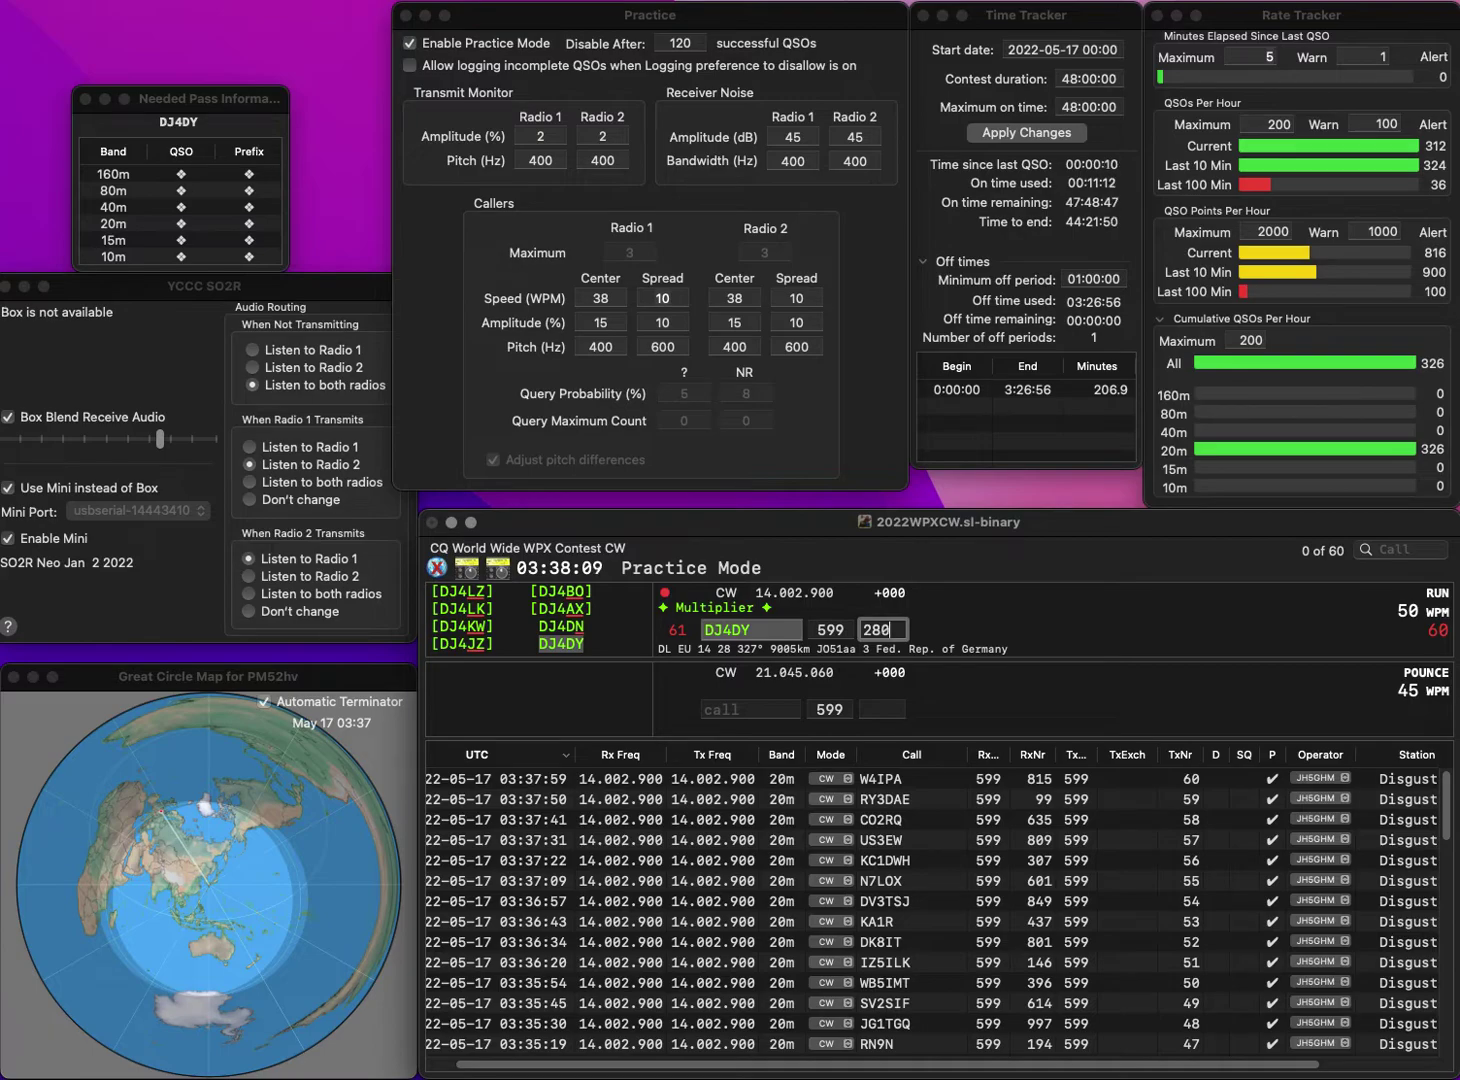
key(Return)
text(K4WAB)
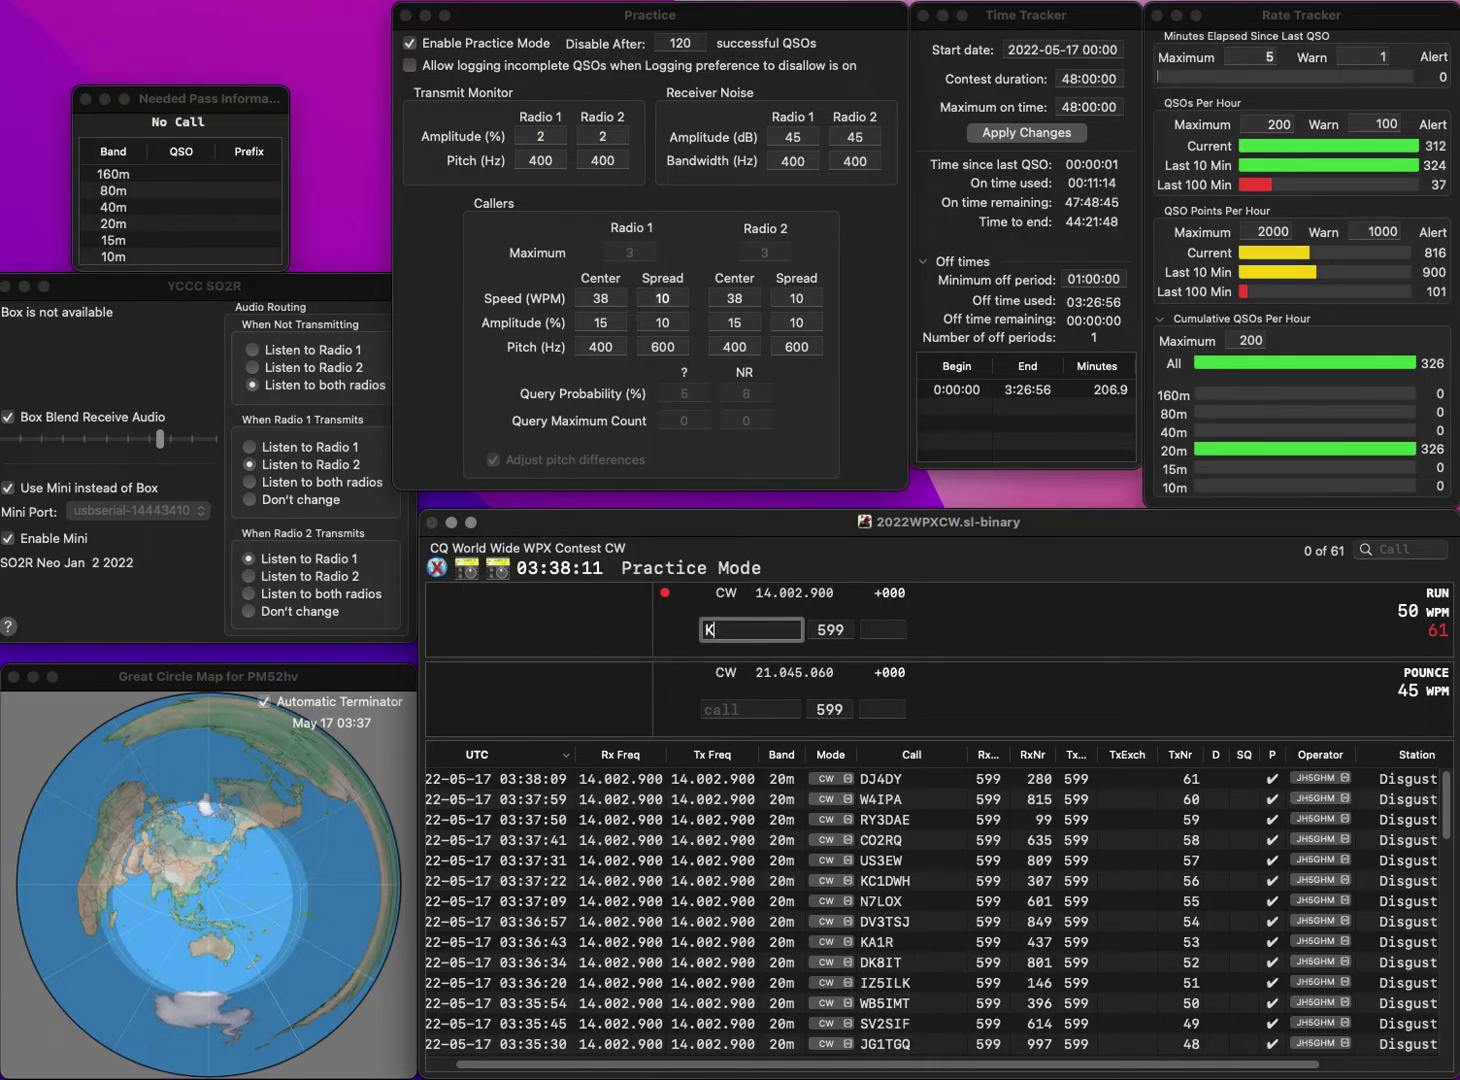
key(BackSpace)
key(BackSpace)
key(BackSpace)
key(BackSpace)
key(BackSpace)
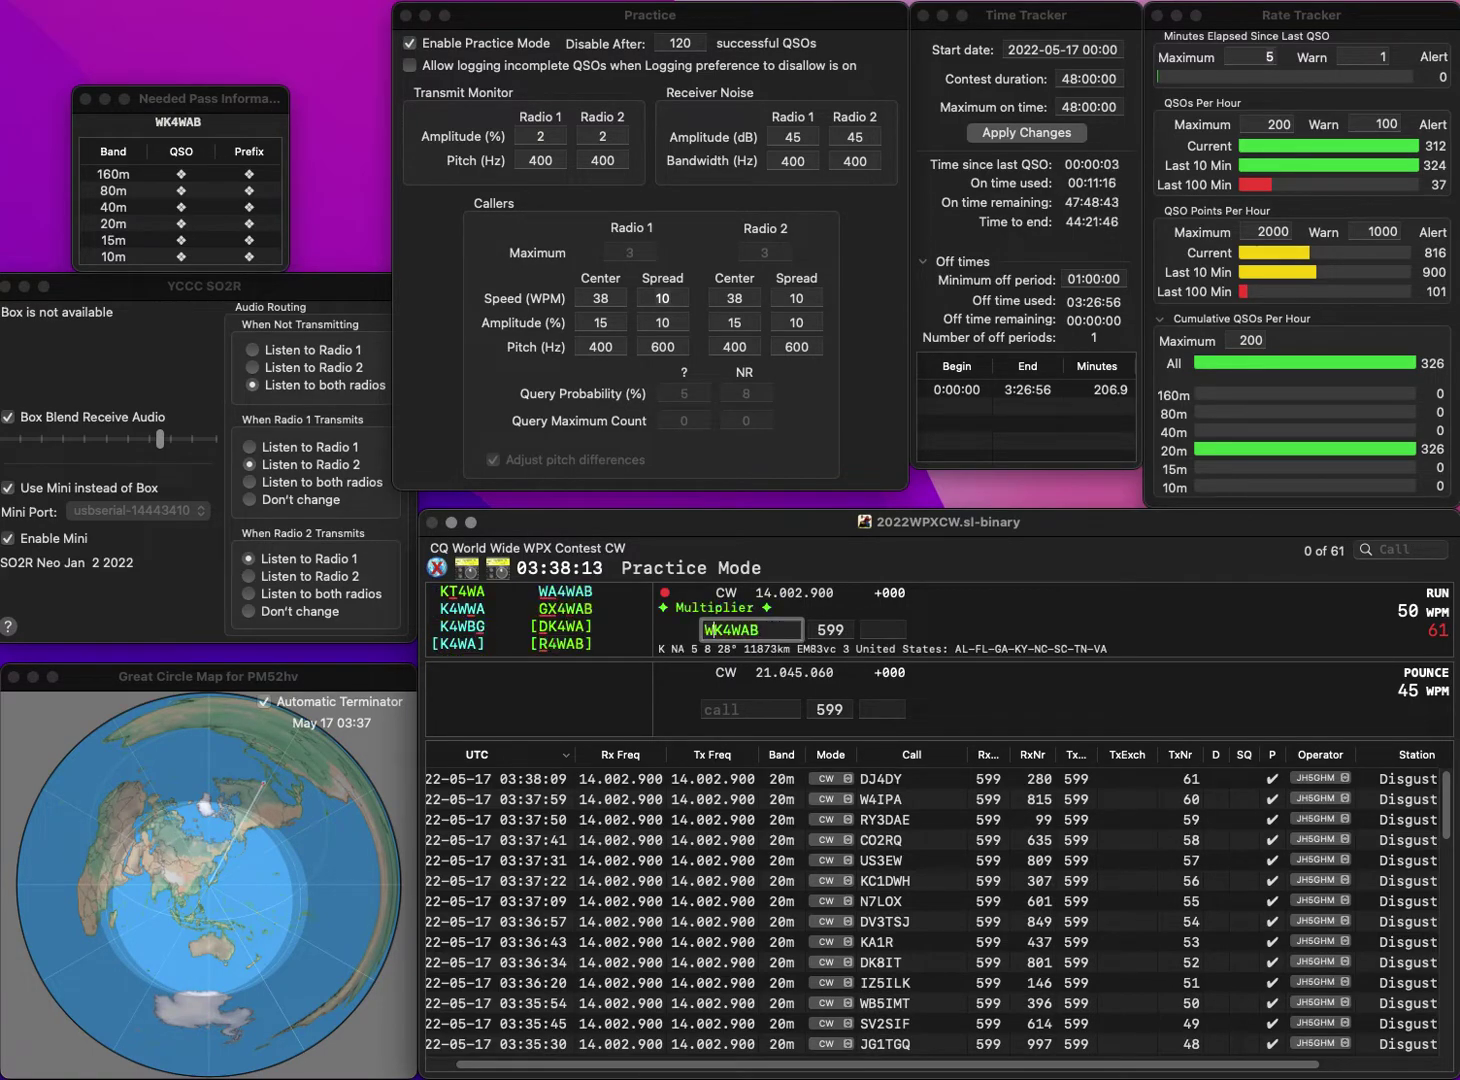
text(W4WAB)
key(Left)
key(Left)
key(Left)
key(Left)
text(A)
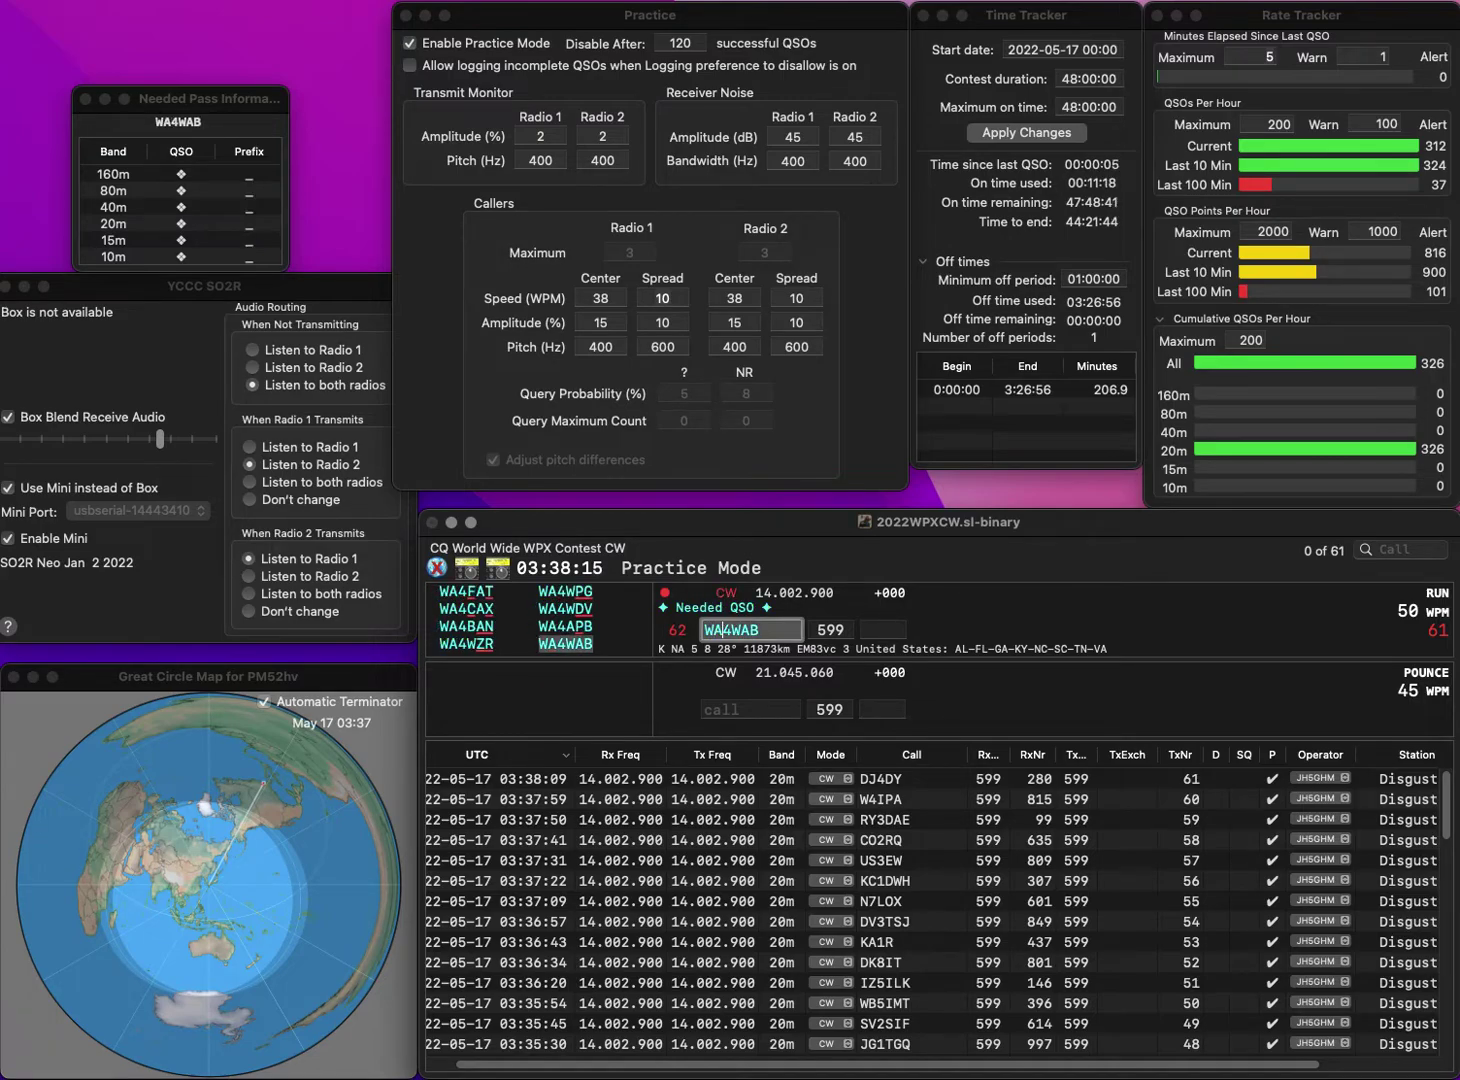
key(space)
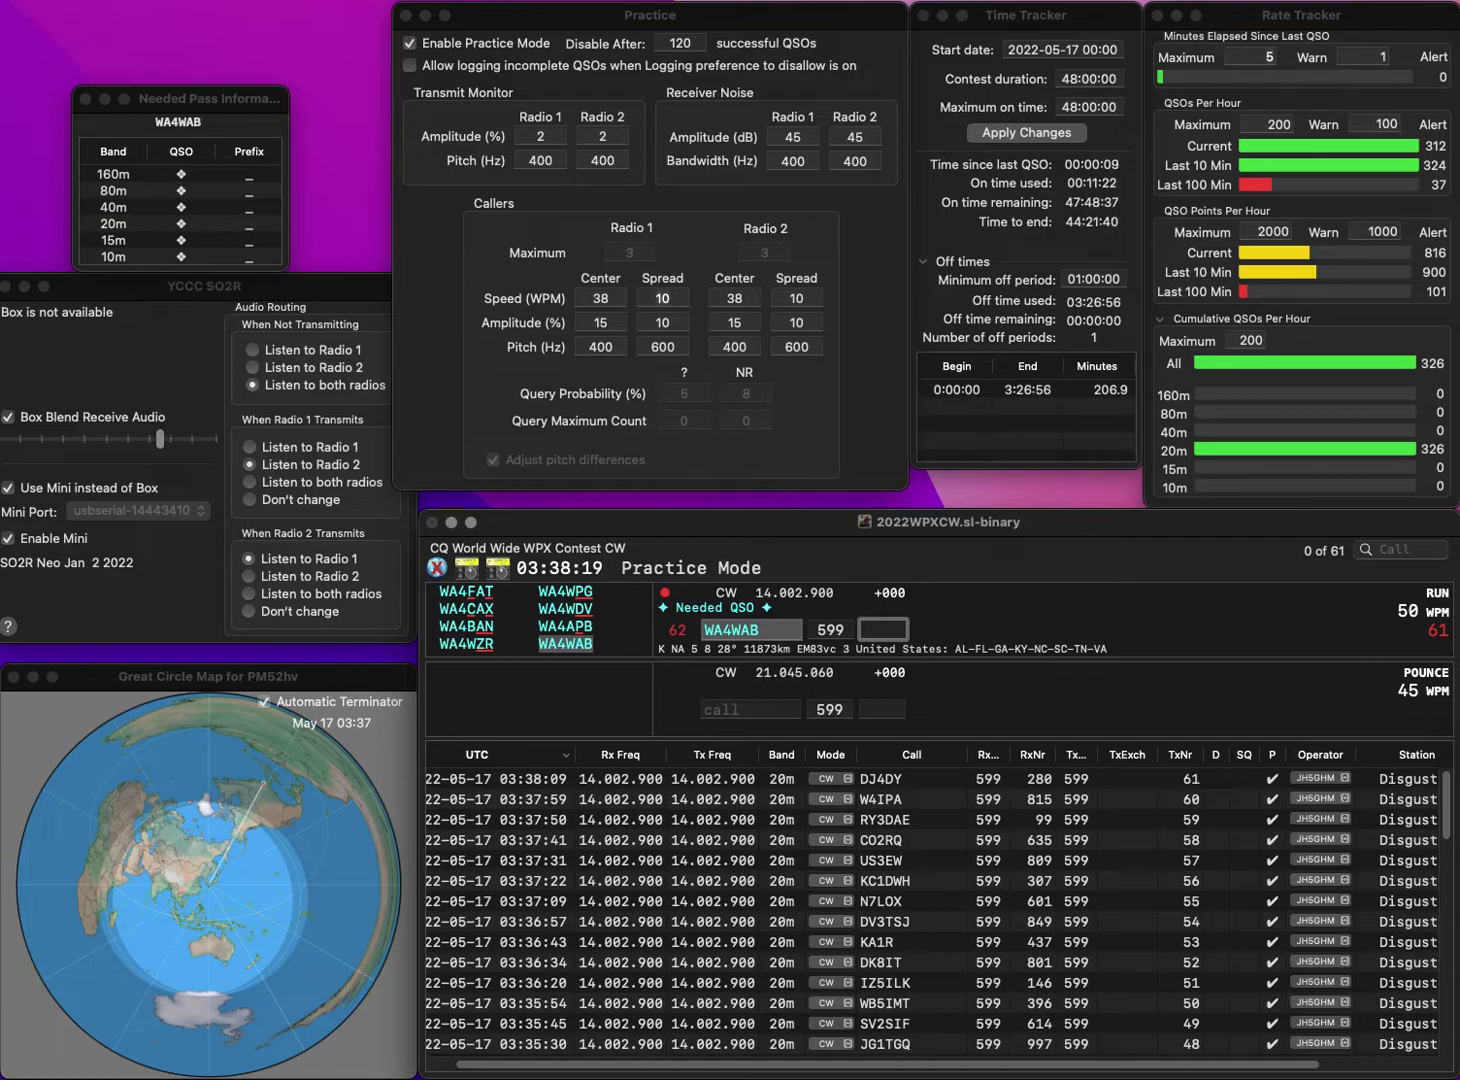
text(168)
key(Return)
- Log the DL3VB contact on the 14 MHz run radio with received number 728
text(DL3VB)
key(space)
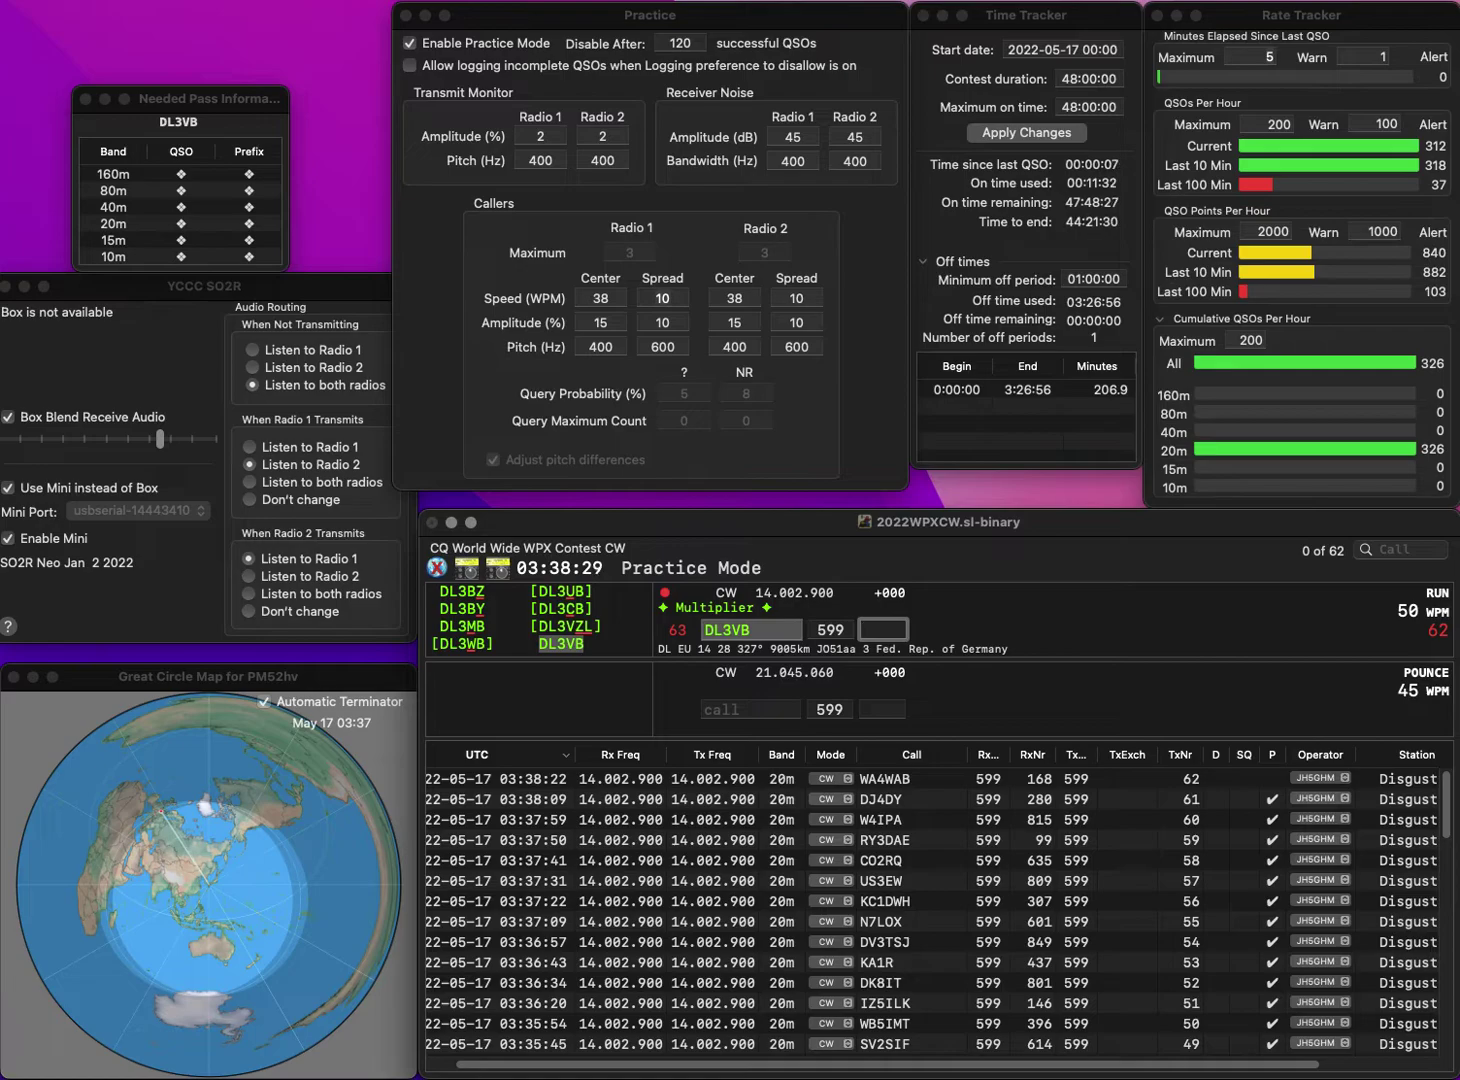
text(28)
key(Return)
- Enter the next caller as IK0XBN on the 14 MHz run radio and correct the call sign to IK0XBX
text(IK)
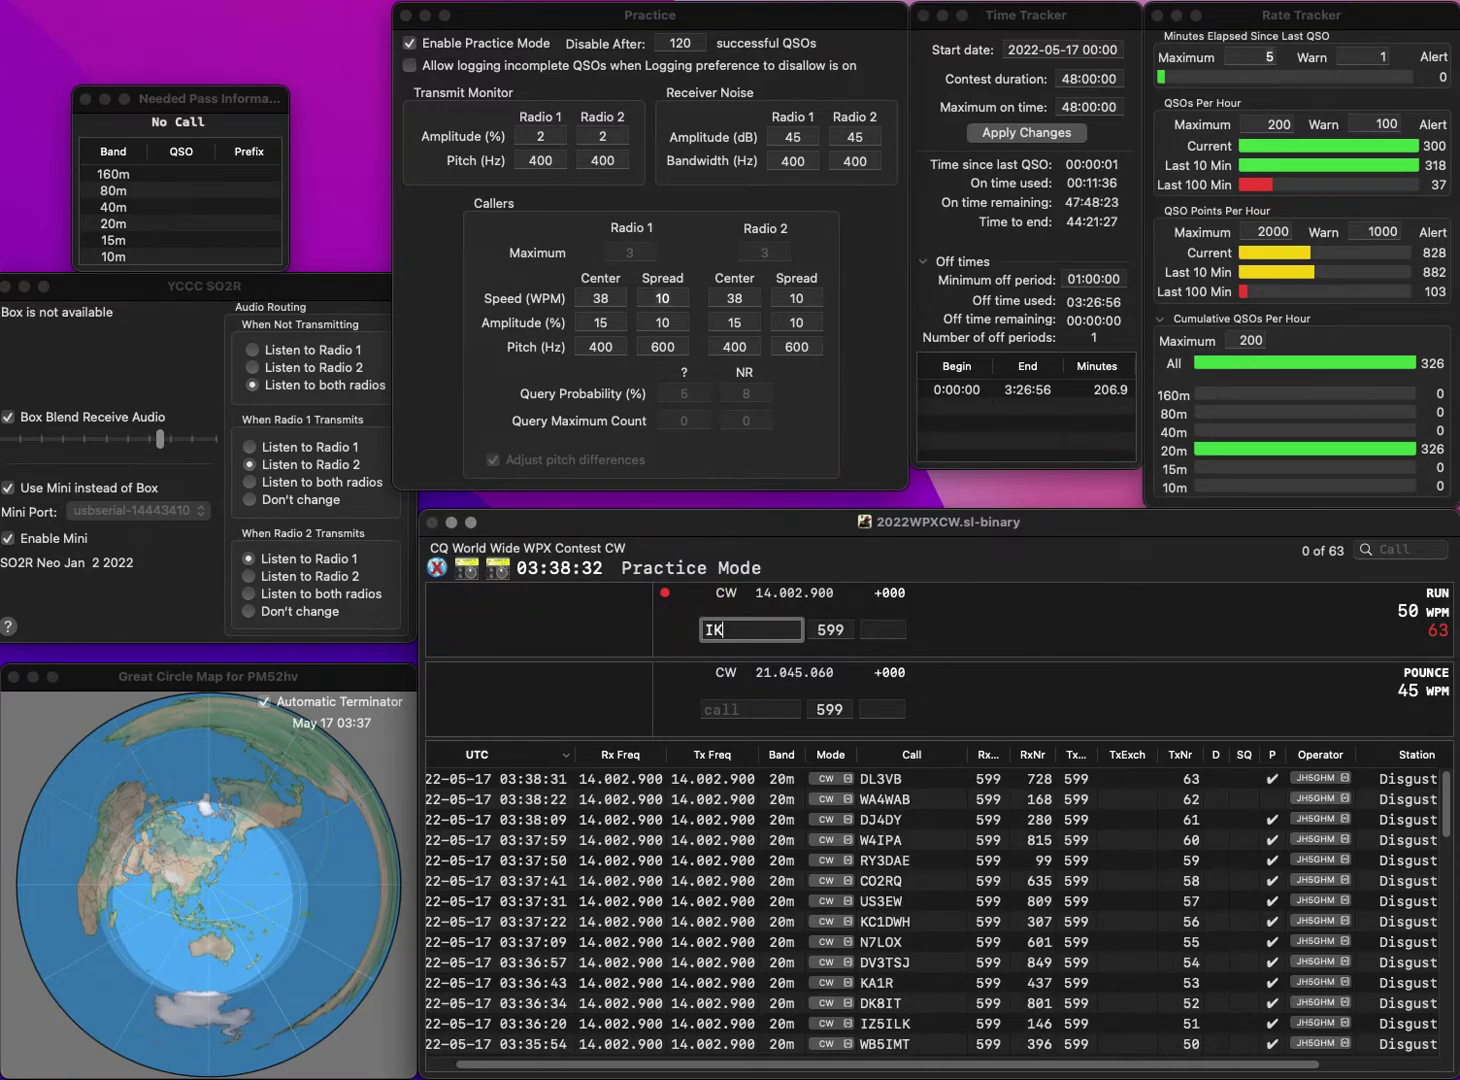
text(0XBN)
key(Return)
click(752, 629)
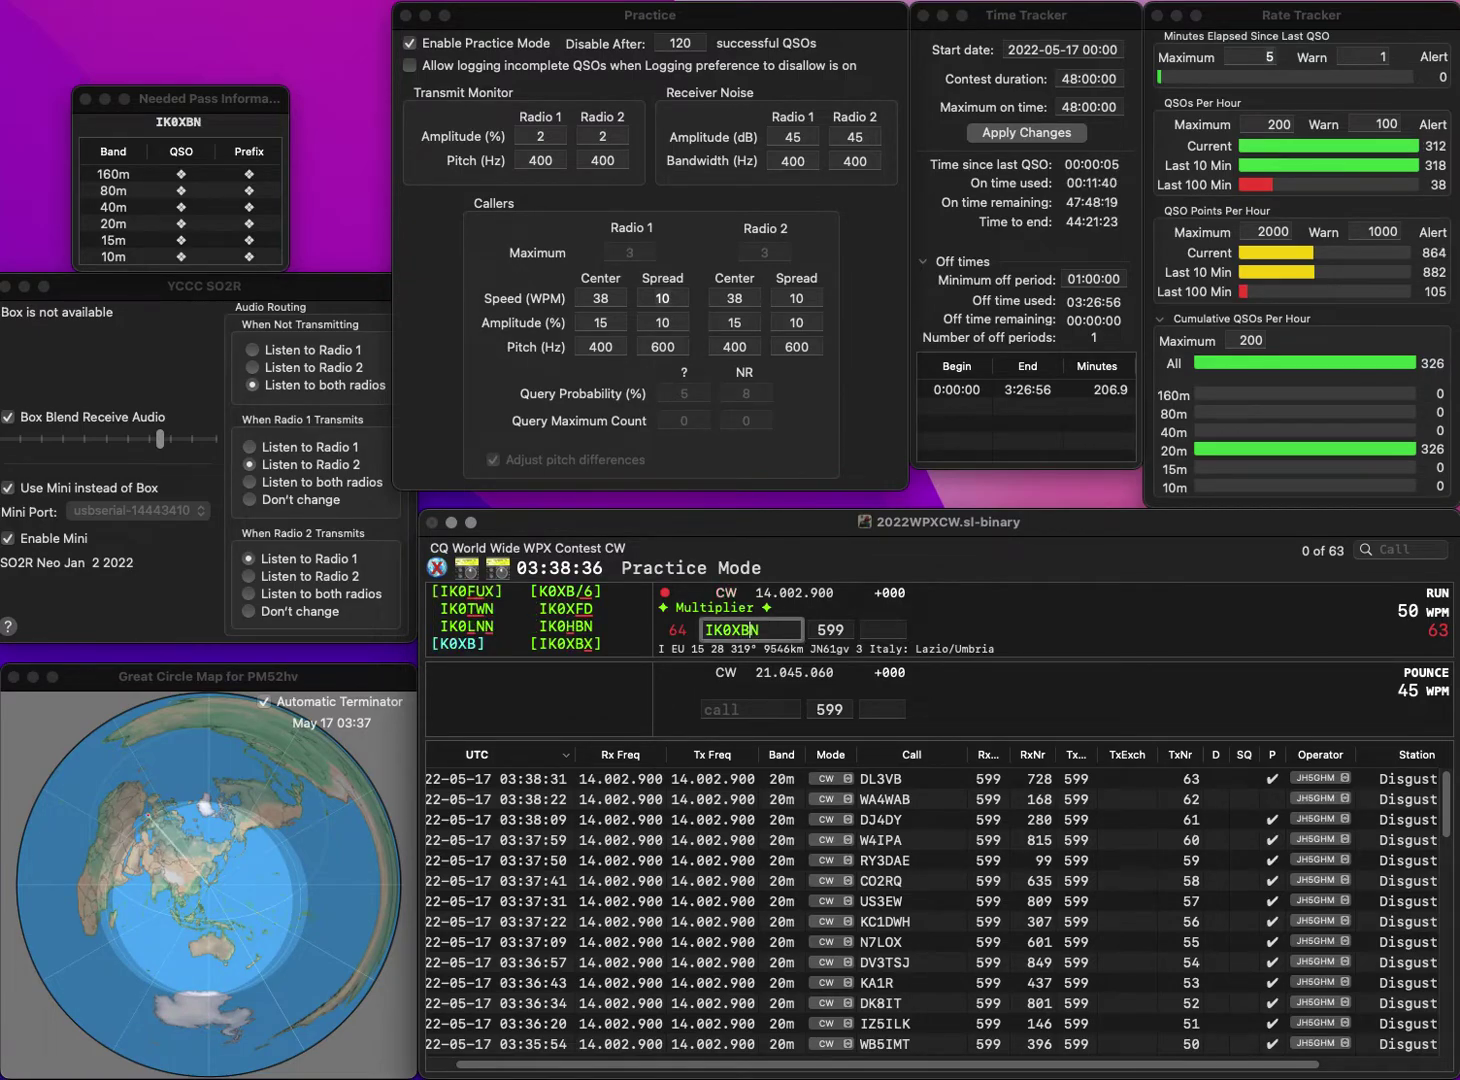
key(Delete)
text(X)
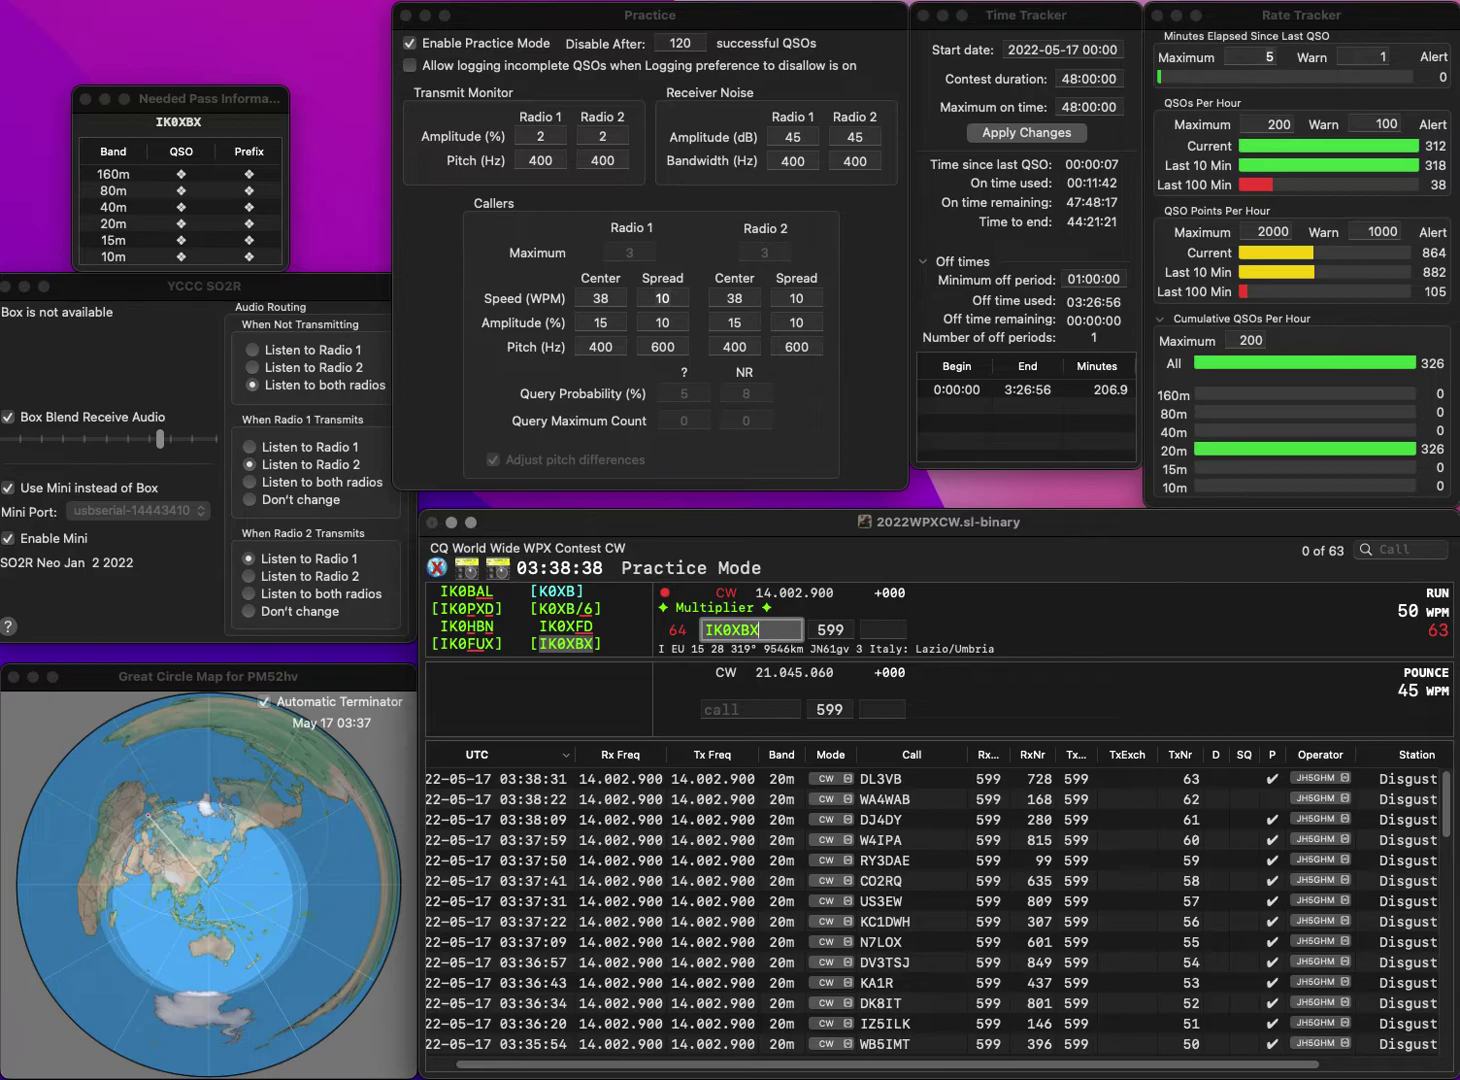
click(883, 629)
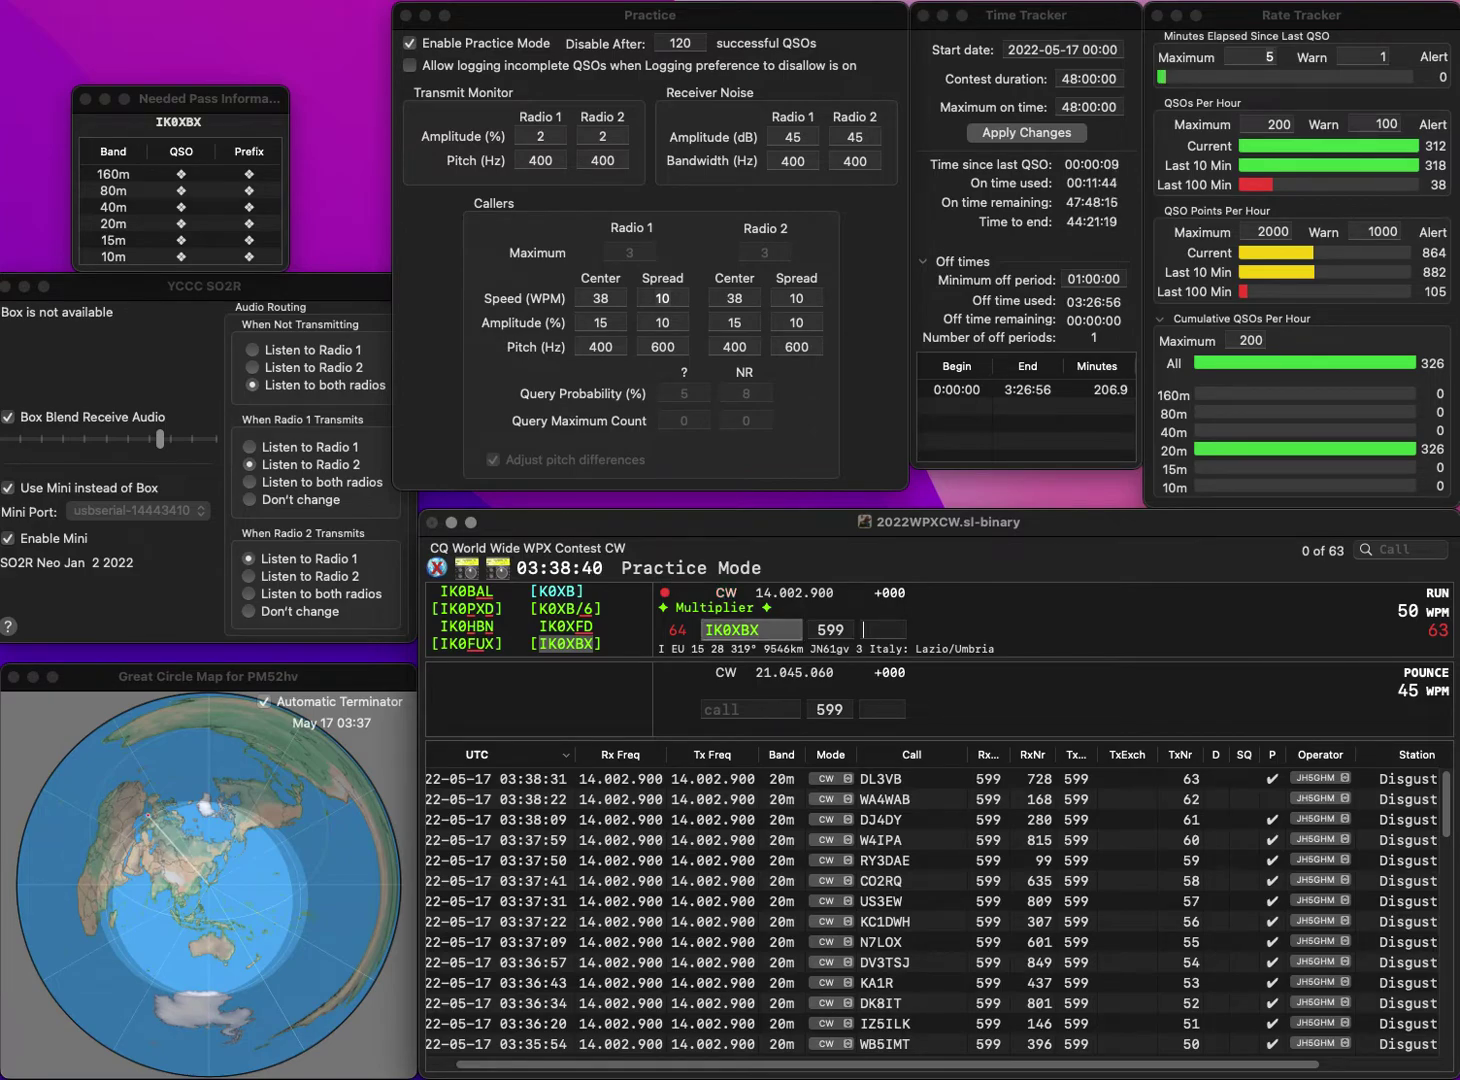
text(6)
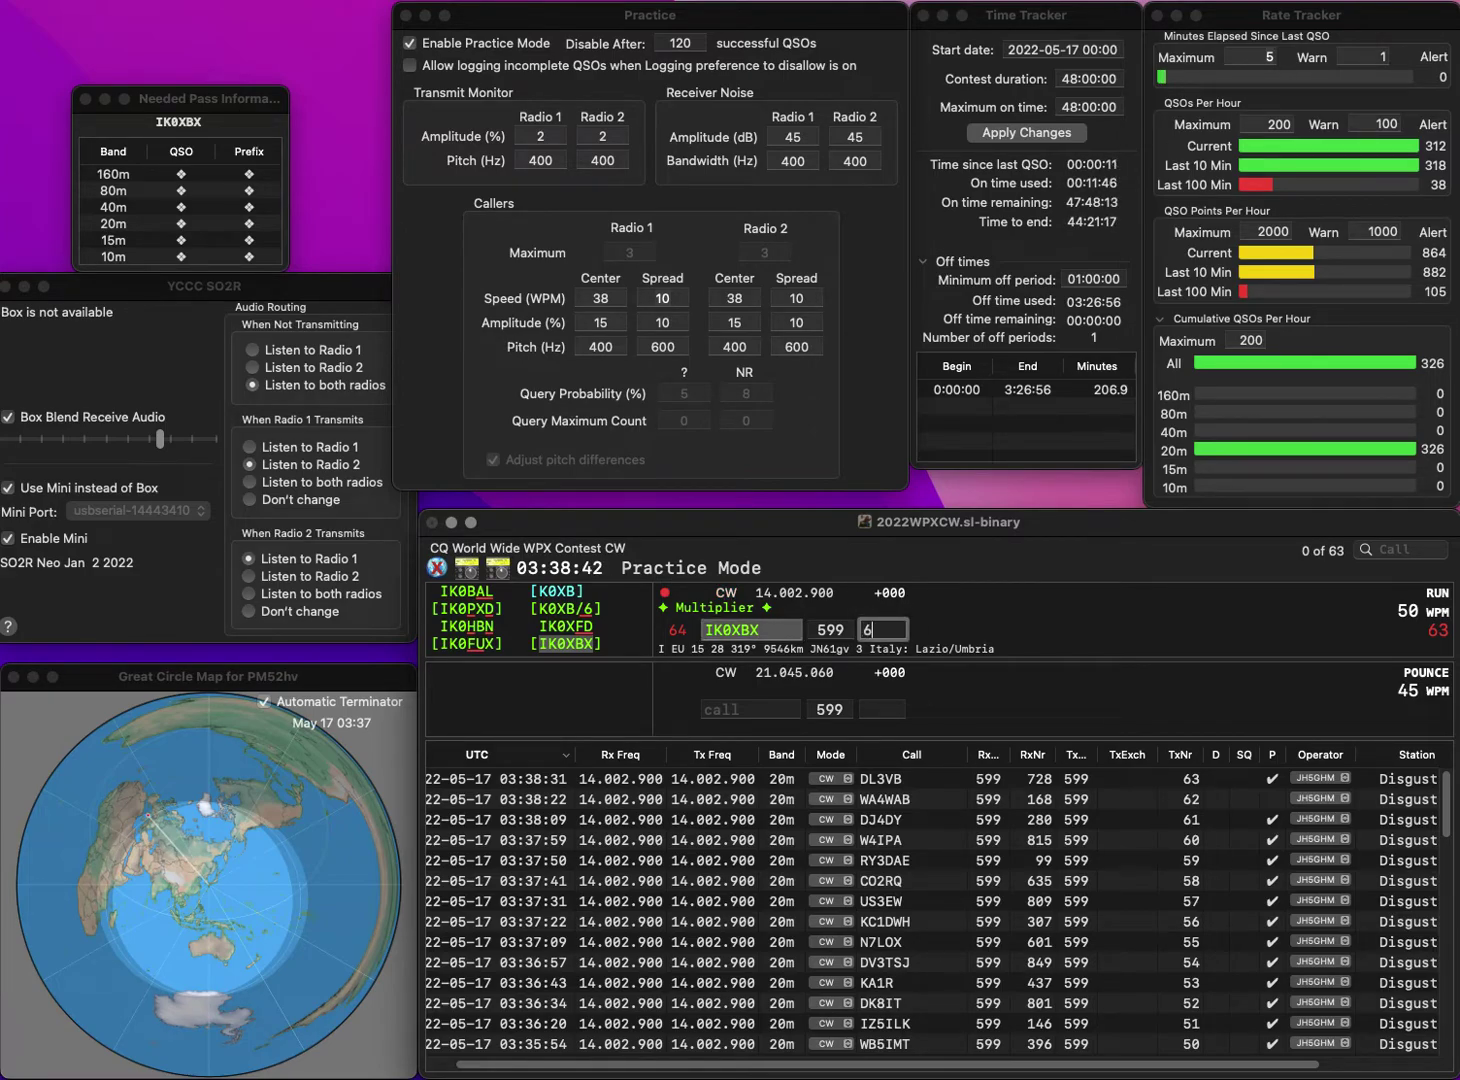
text(78)
key(Return)
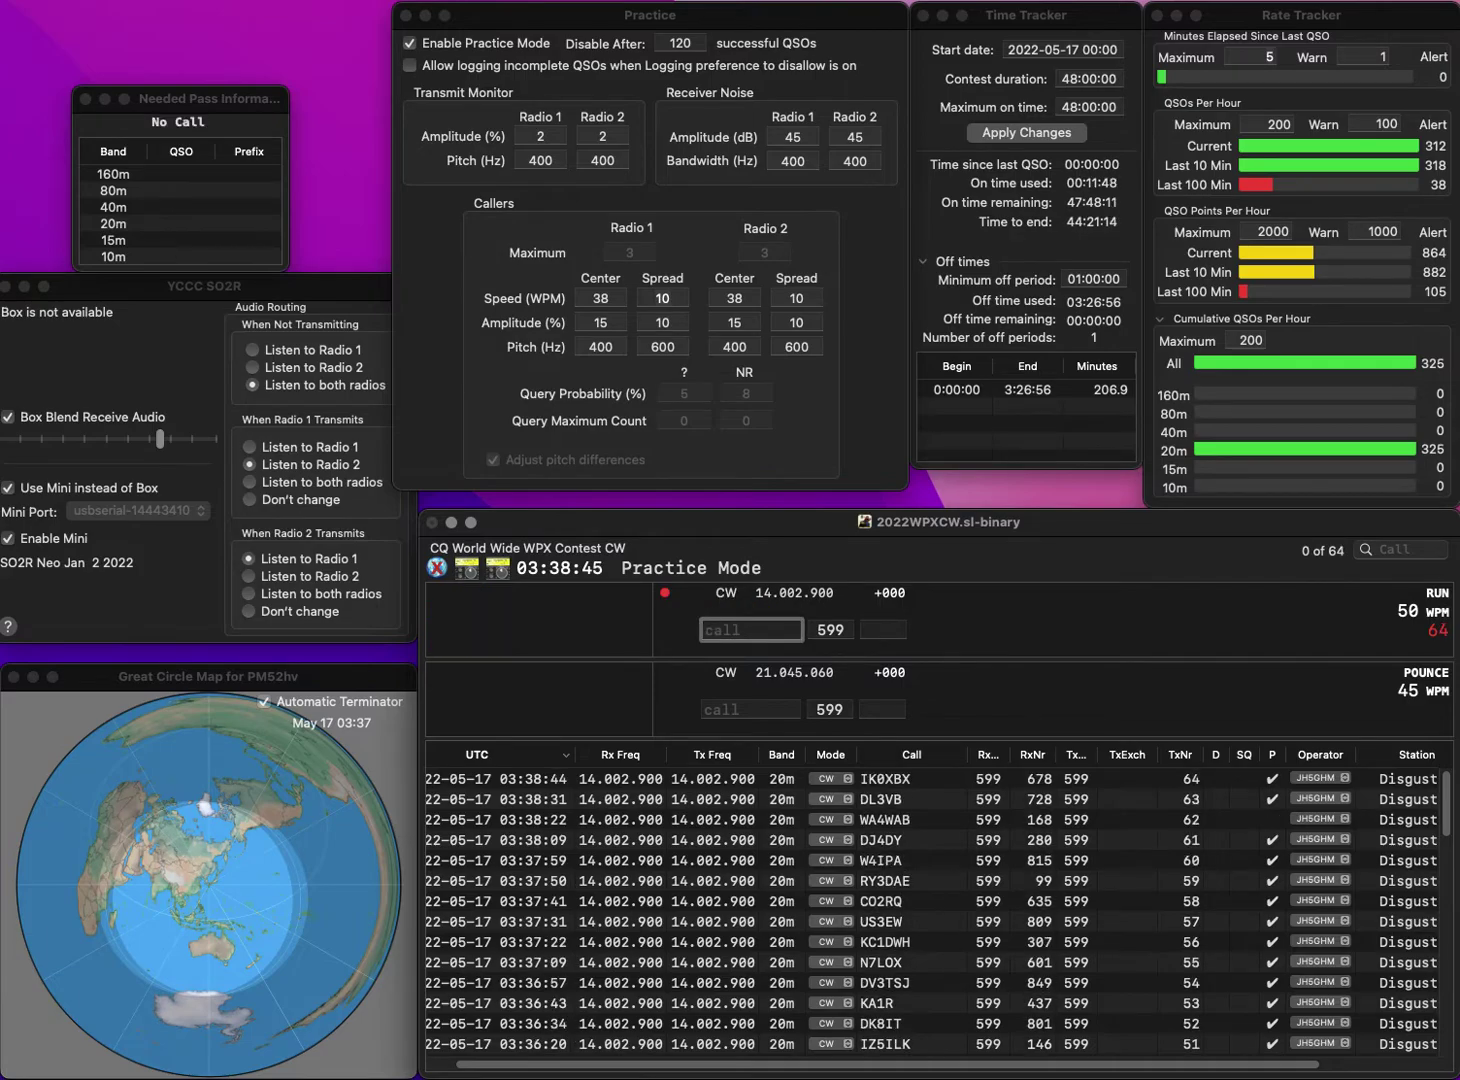
- Log the W7ID contact on the 14 MHz run radio with received number 275
text(W7ID)
key(Return)
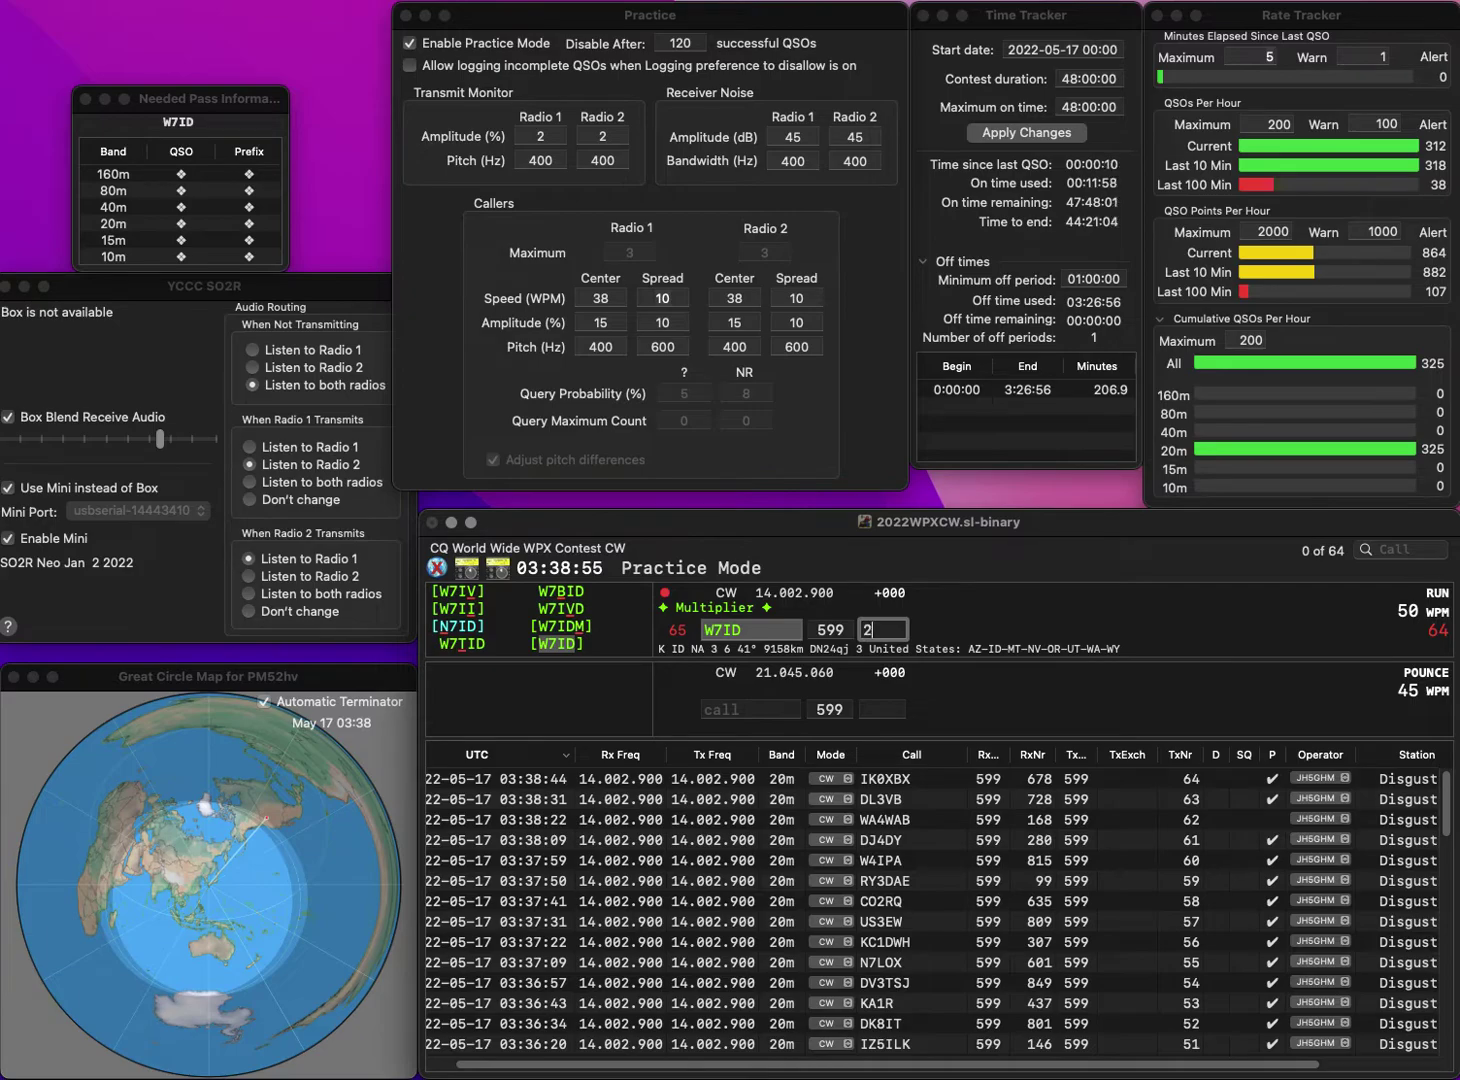
text(5)
key(Return)
text(CO8RH)
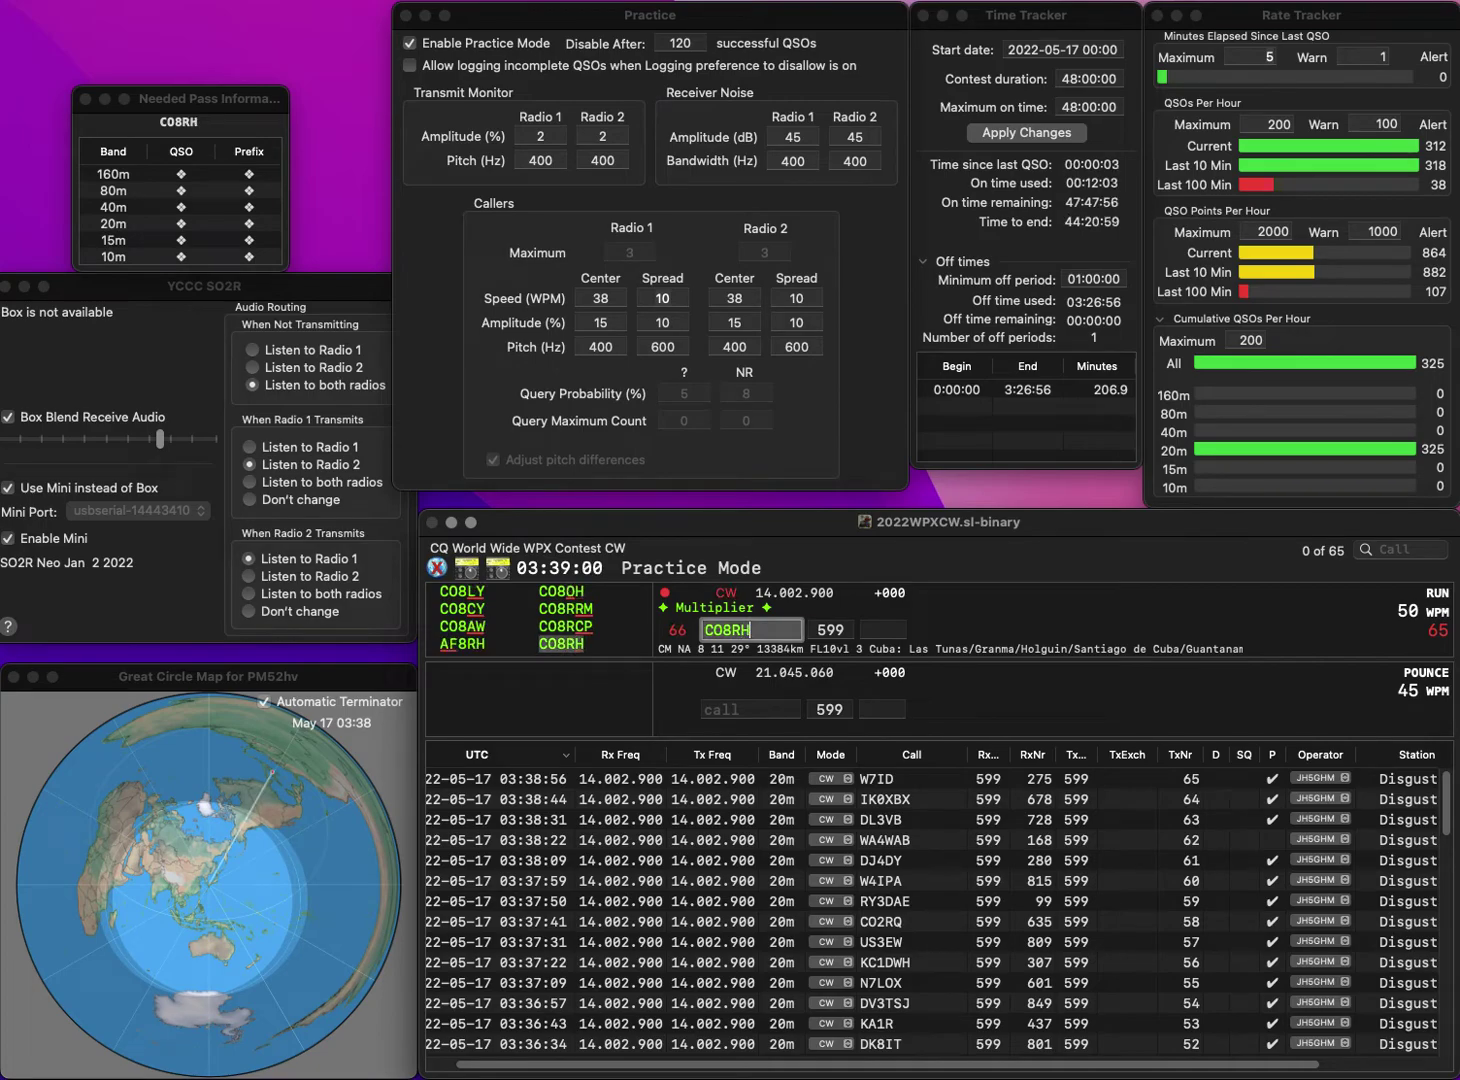
key(Return)
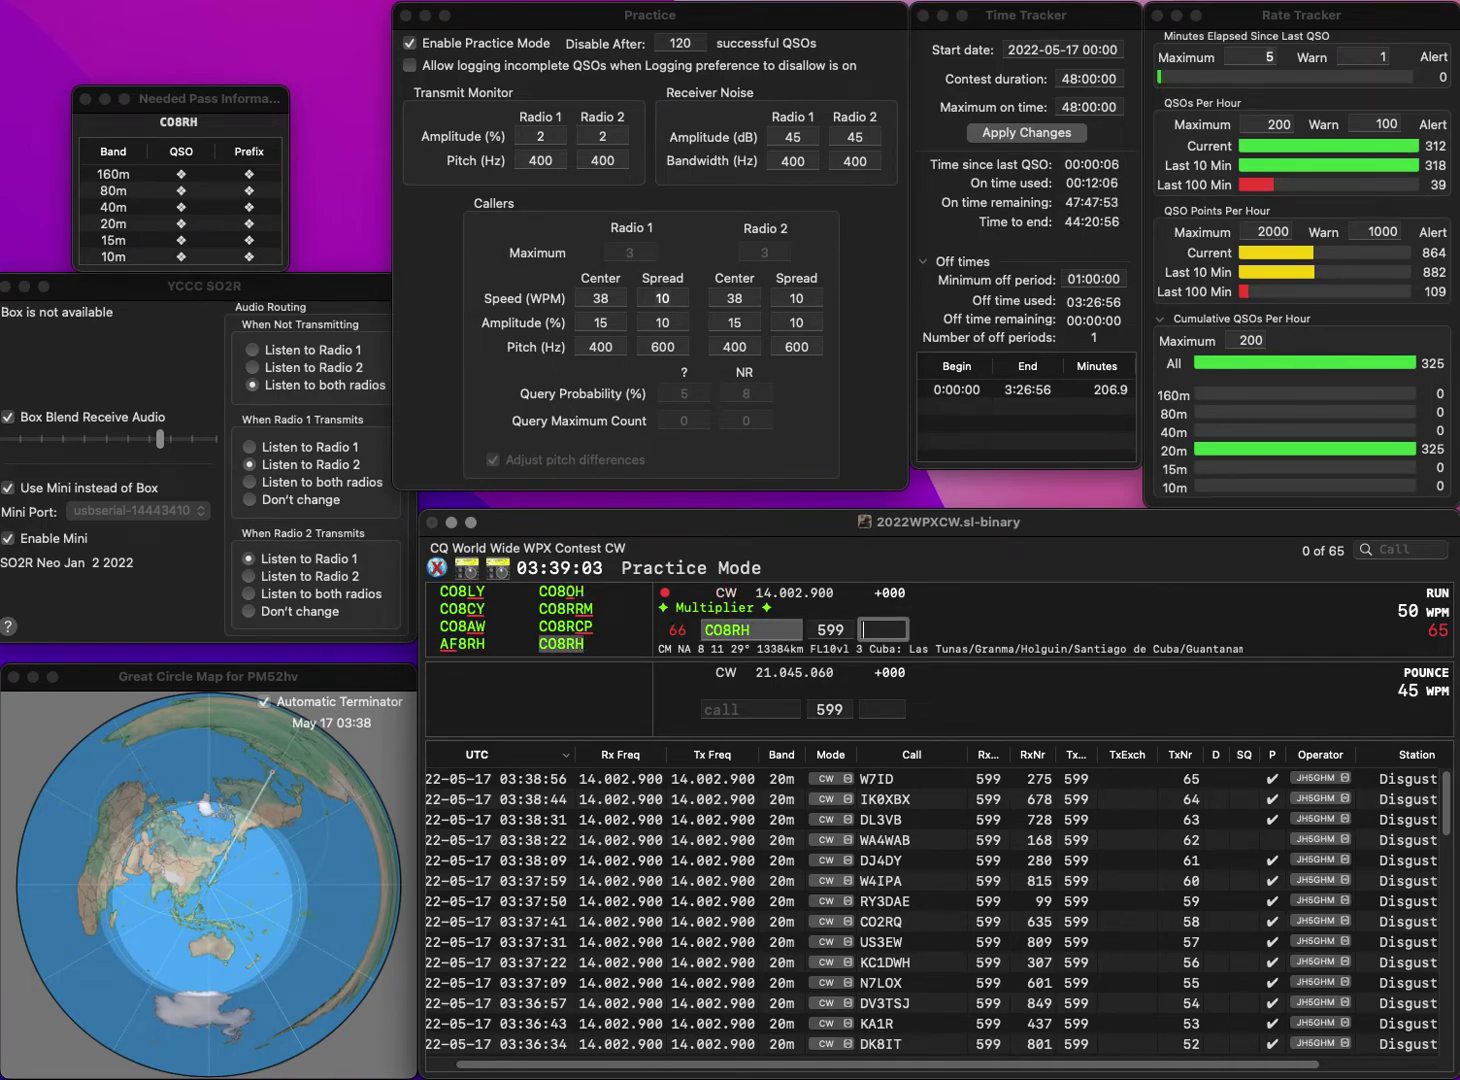
text(126)
key(Return)
- Log the KQ2M contact on the 14 MHz run radio with received number 659
text(KQ2M)
key(space)
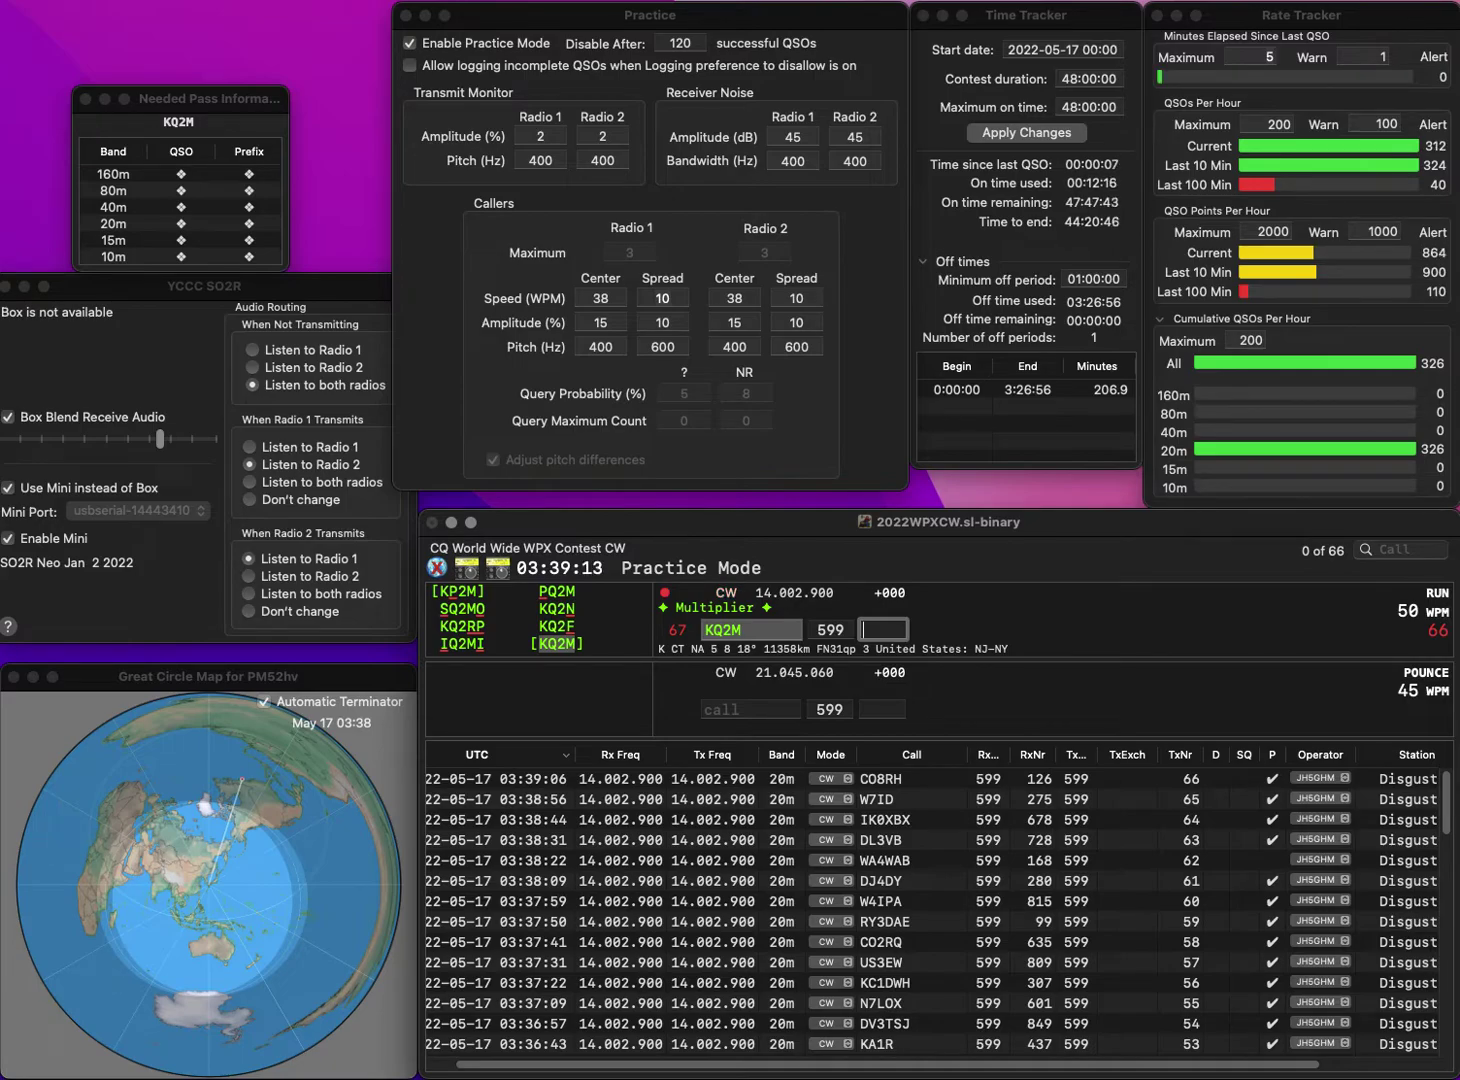
text(59)
key(Return)
text(AI4WU)
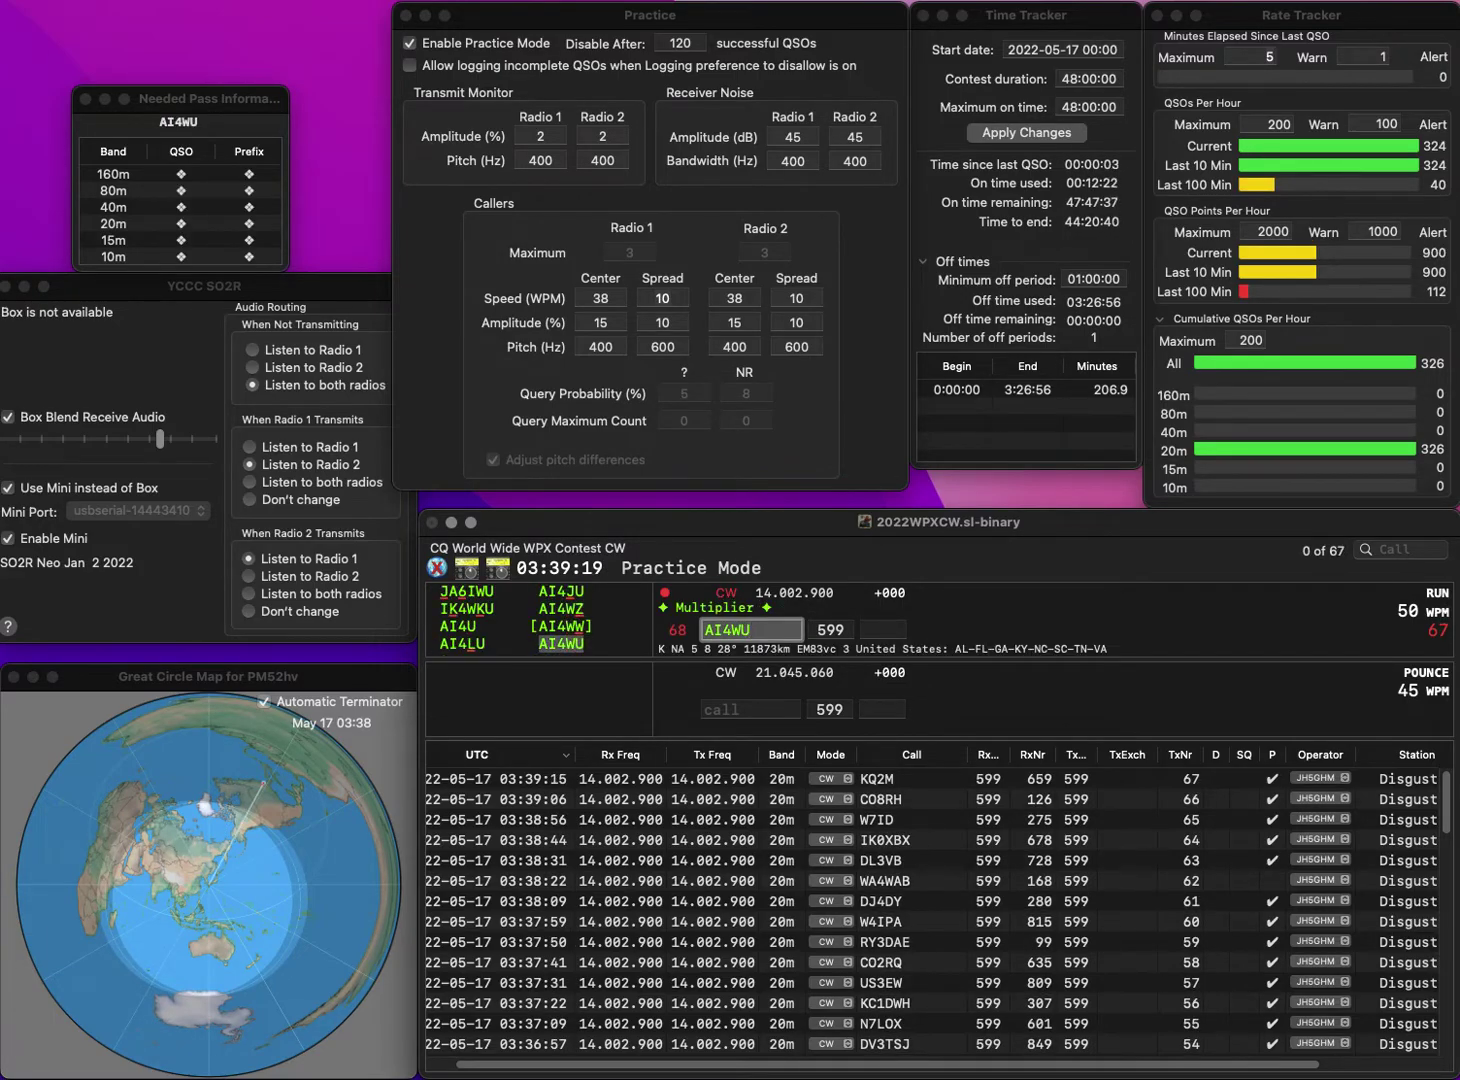
key(space)
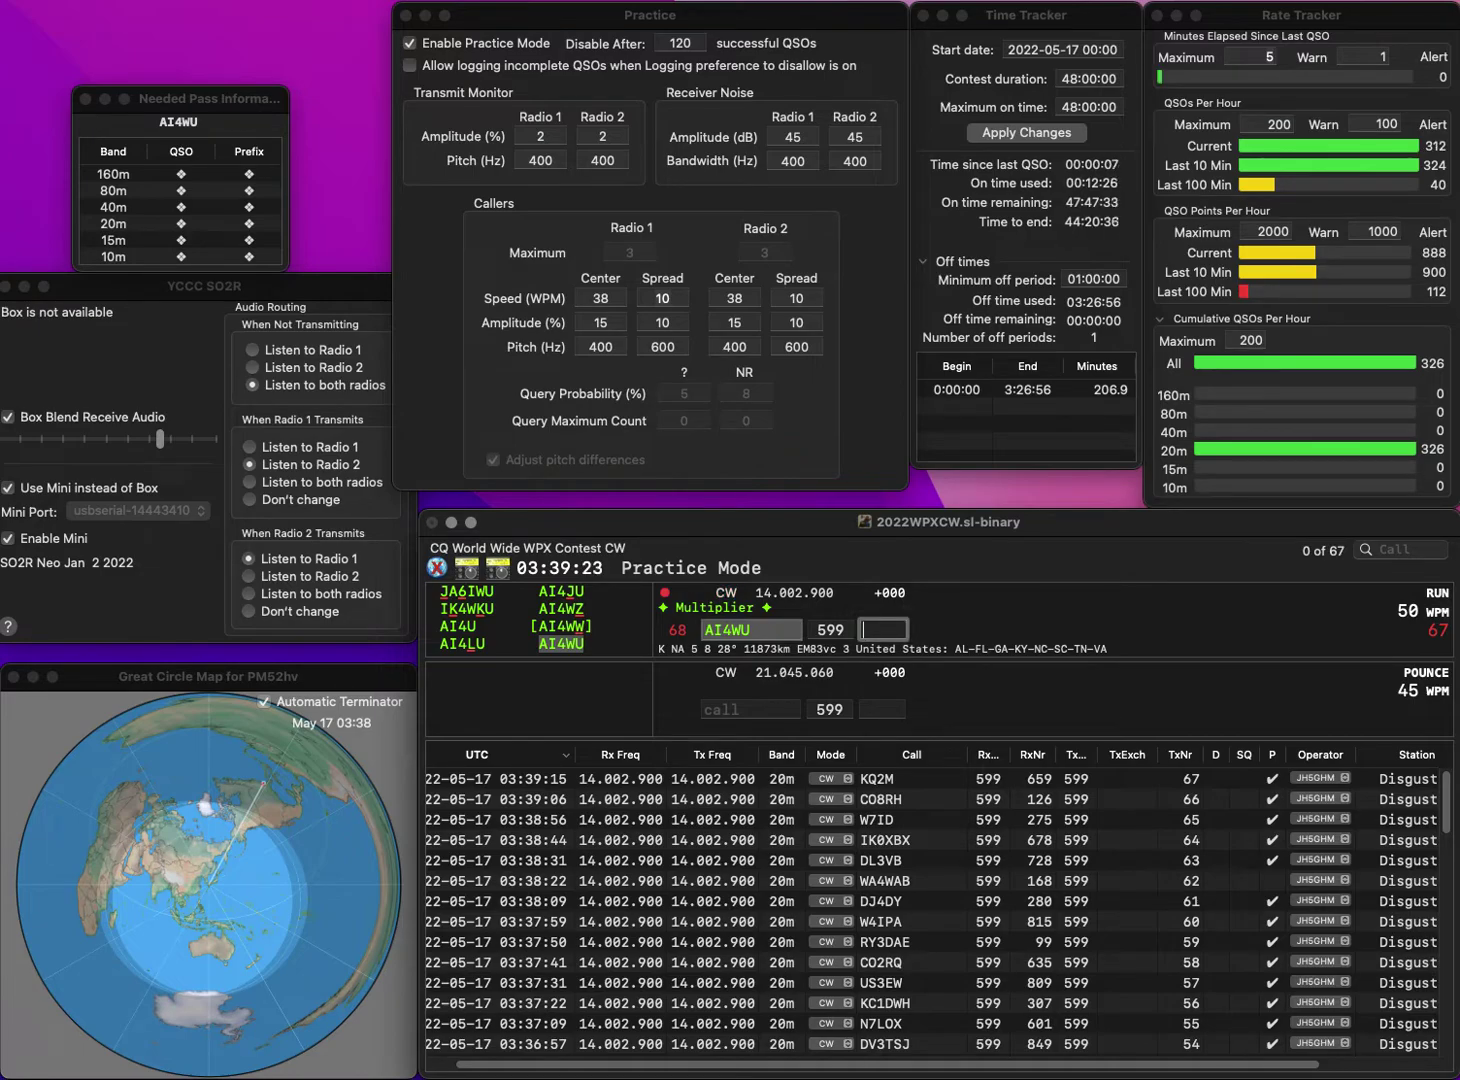
text(4)
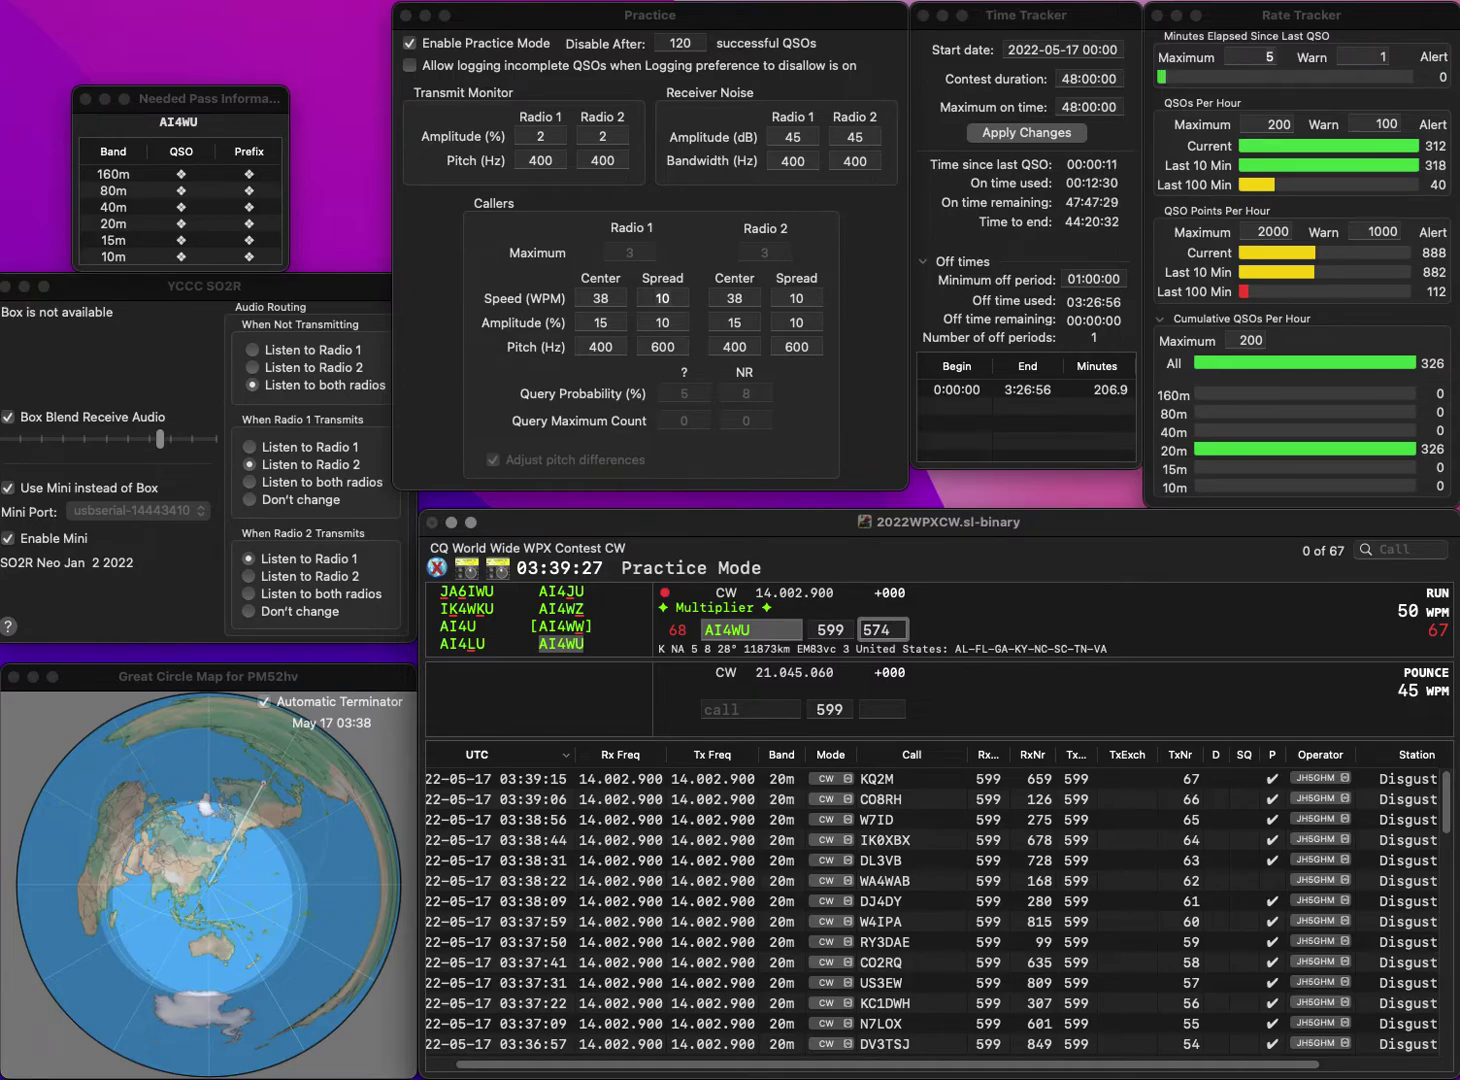
key(Return)
- Log the MM1FEO contact on the 14 MHz run radio with received number 635
text(MM1FEO)
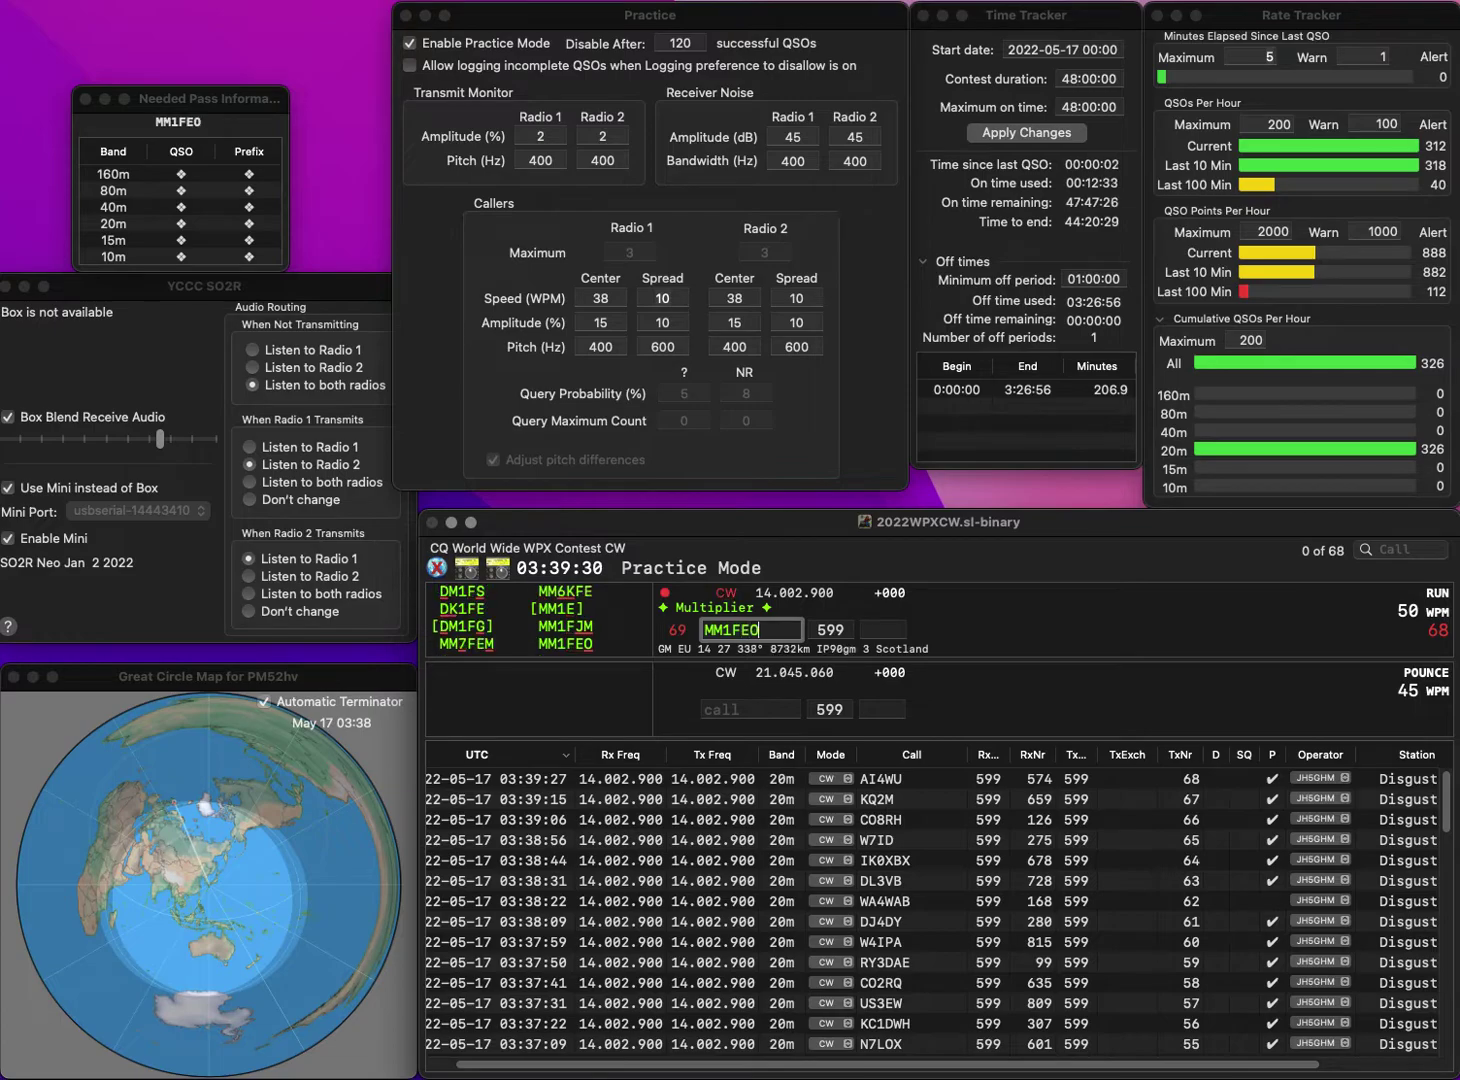
key(Return)
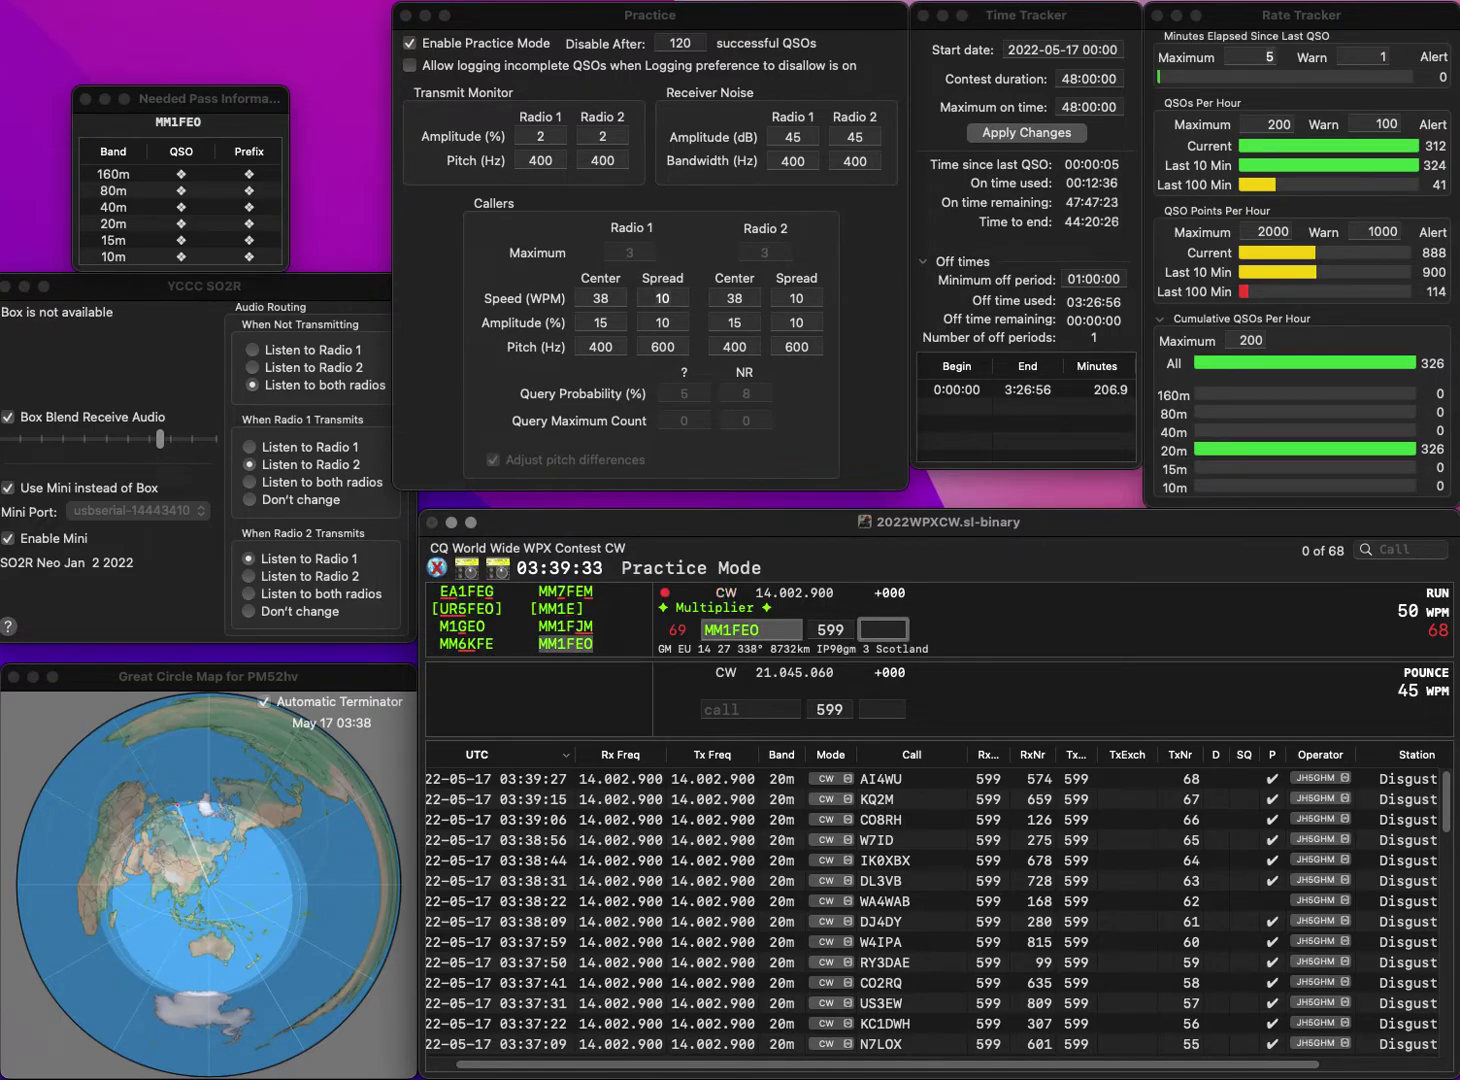
text(635)
key(Return)
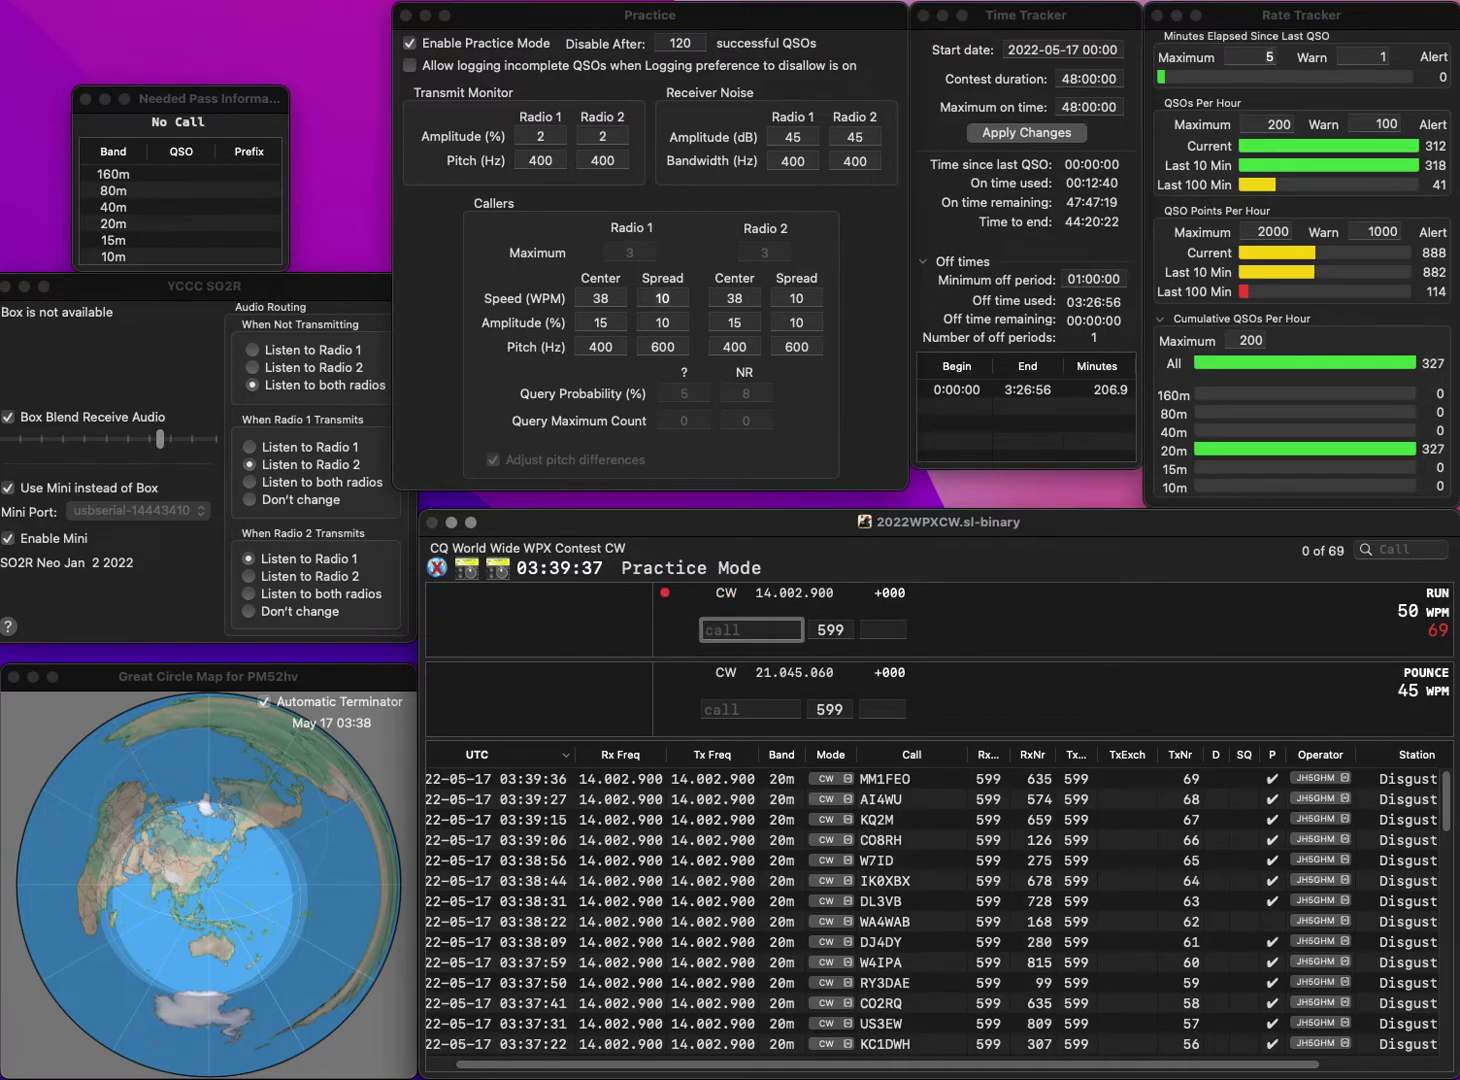
- Log the M0UMG contact on the 14 MHz run radio with received number 62
text(M0UM)
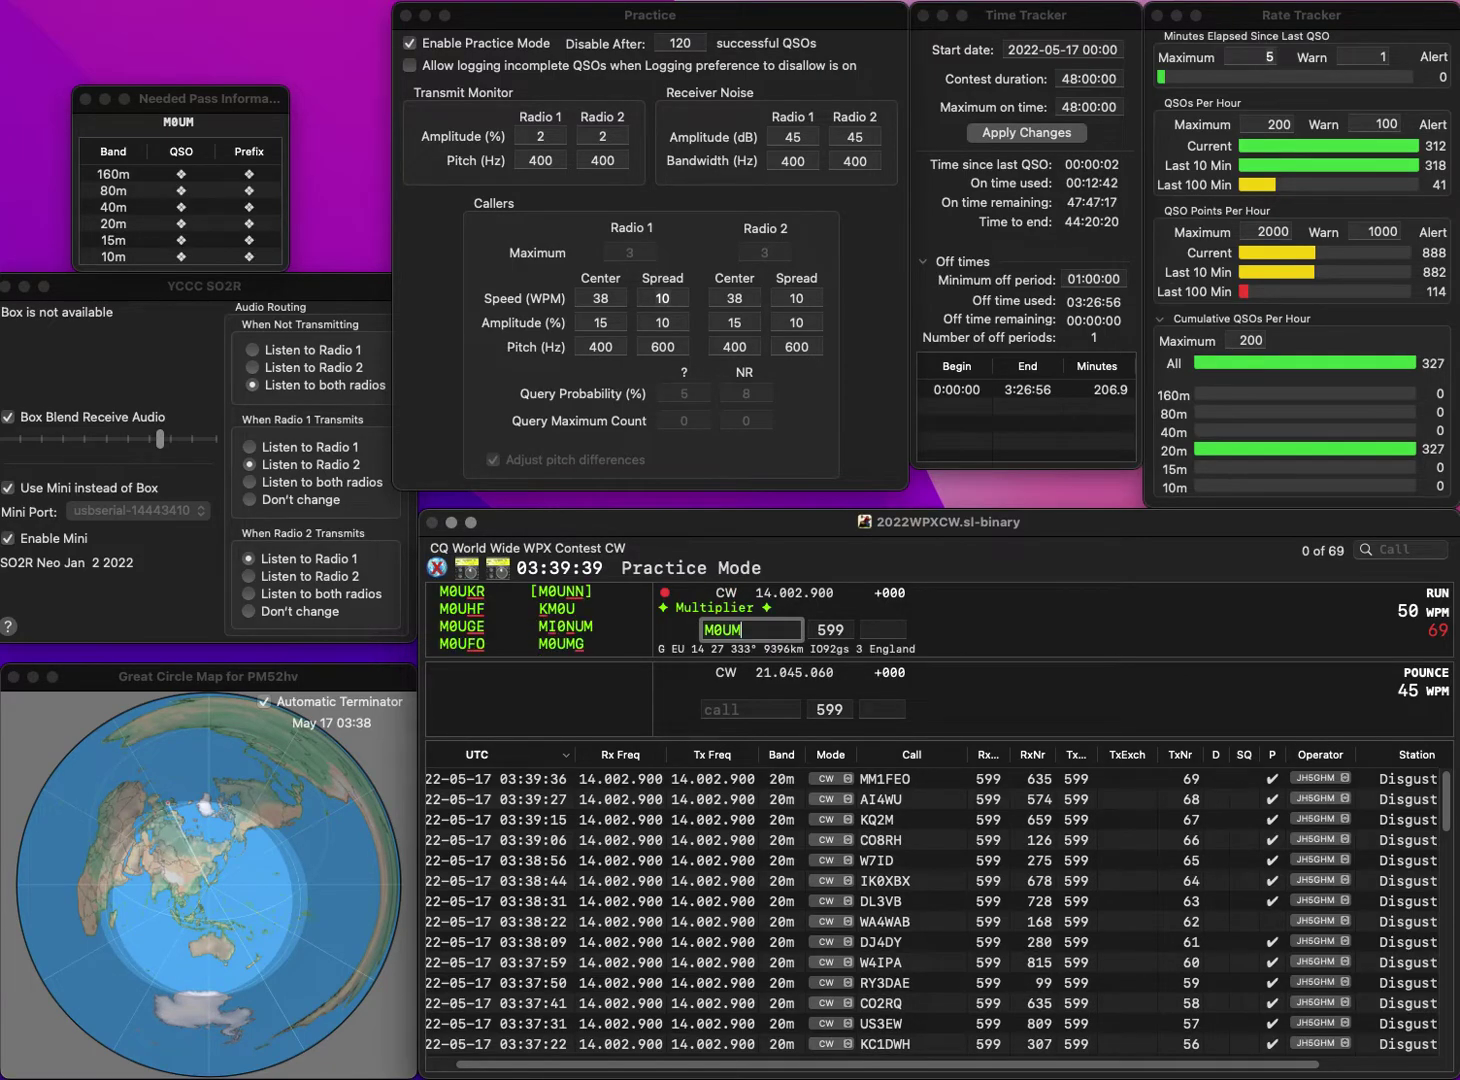
text(G)
key(space)
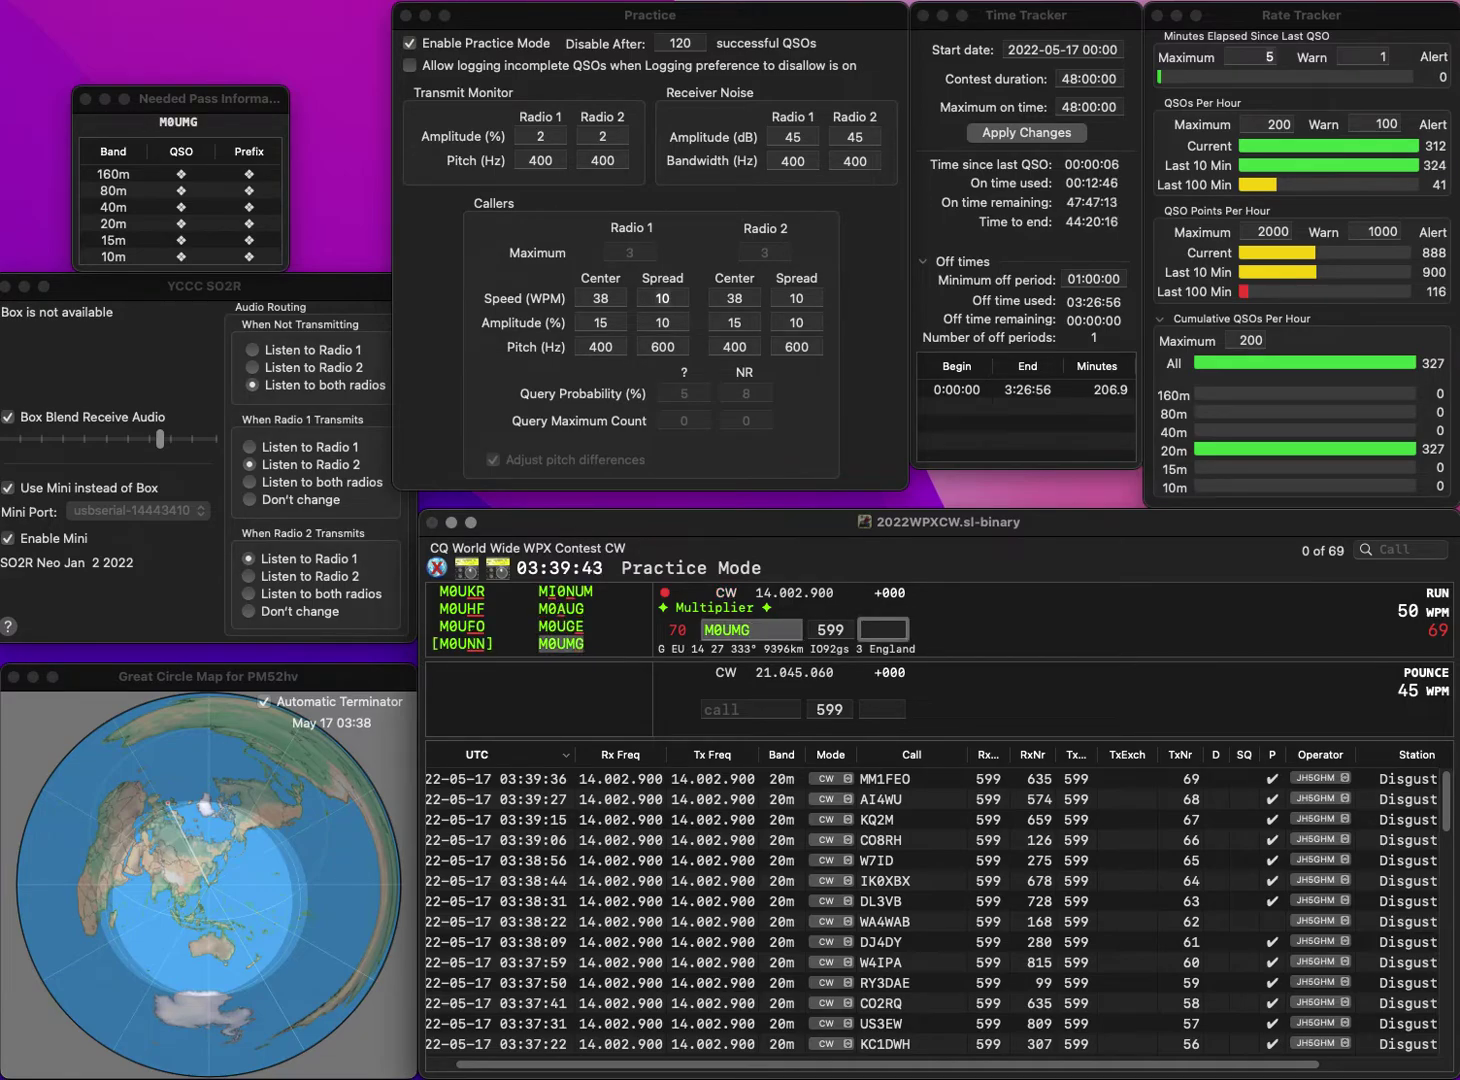
text(2)
key(Return)
- Log the DJ2ST contact on the 14 MHz run radio with received number 301
text(DJ2ST)
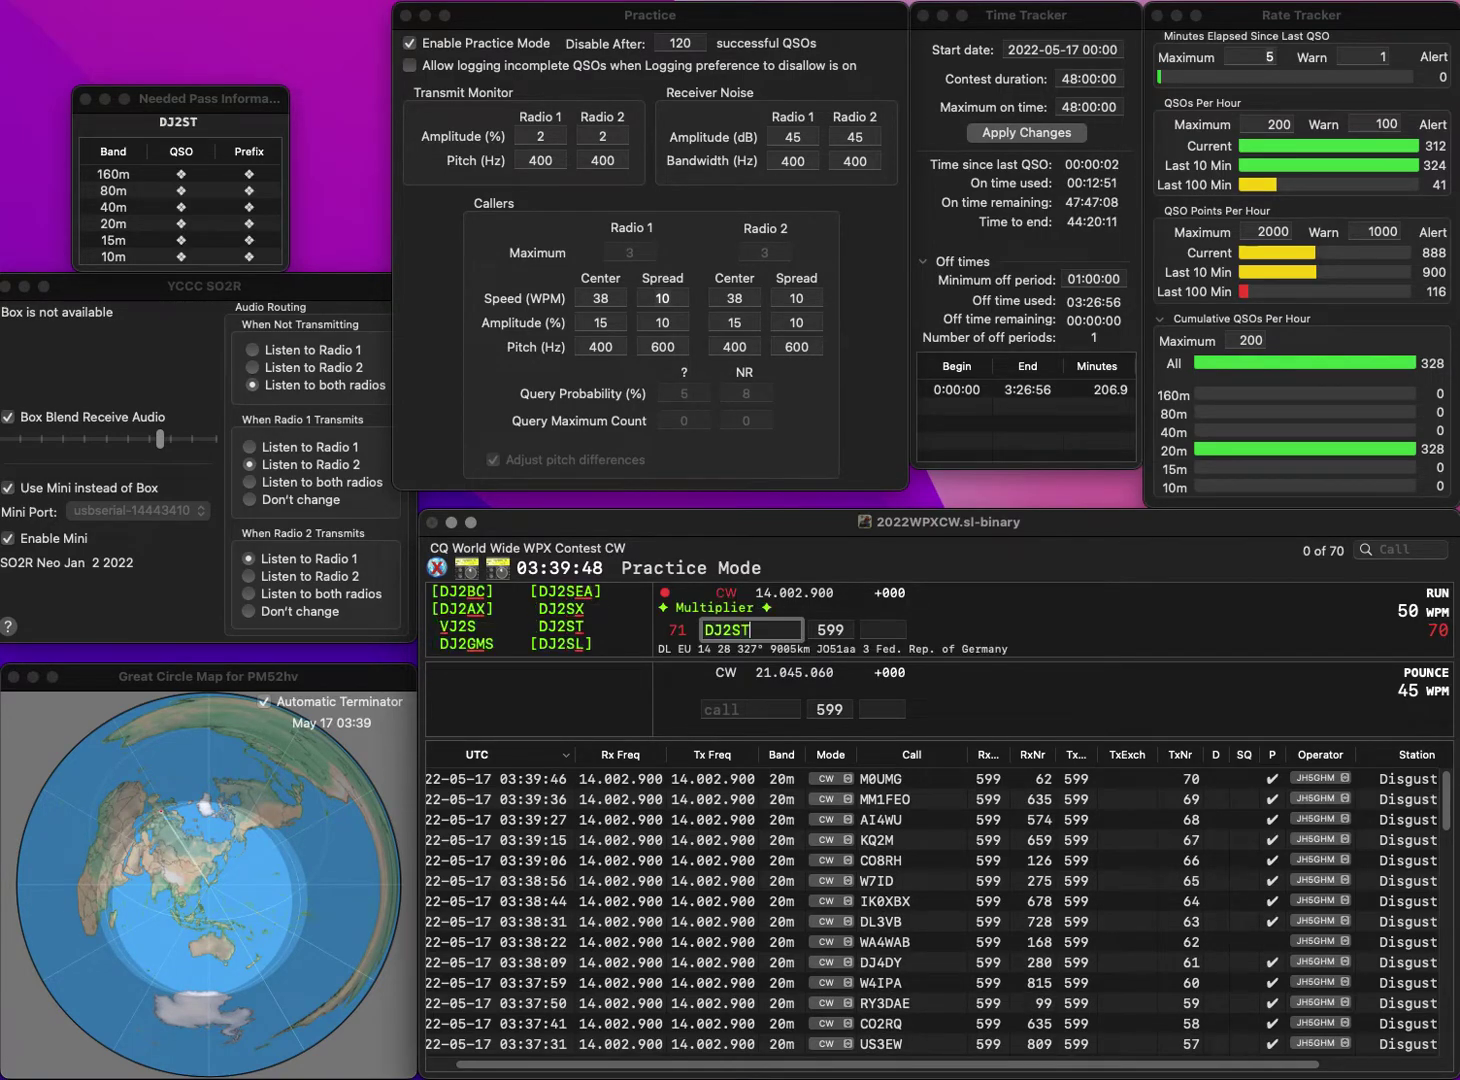
key(Return)
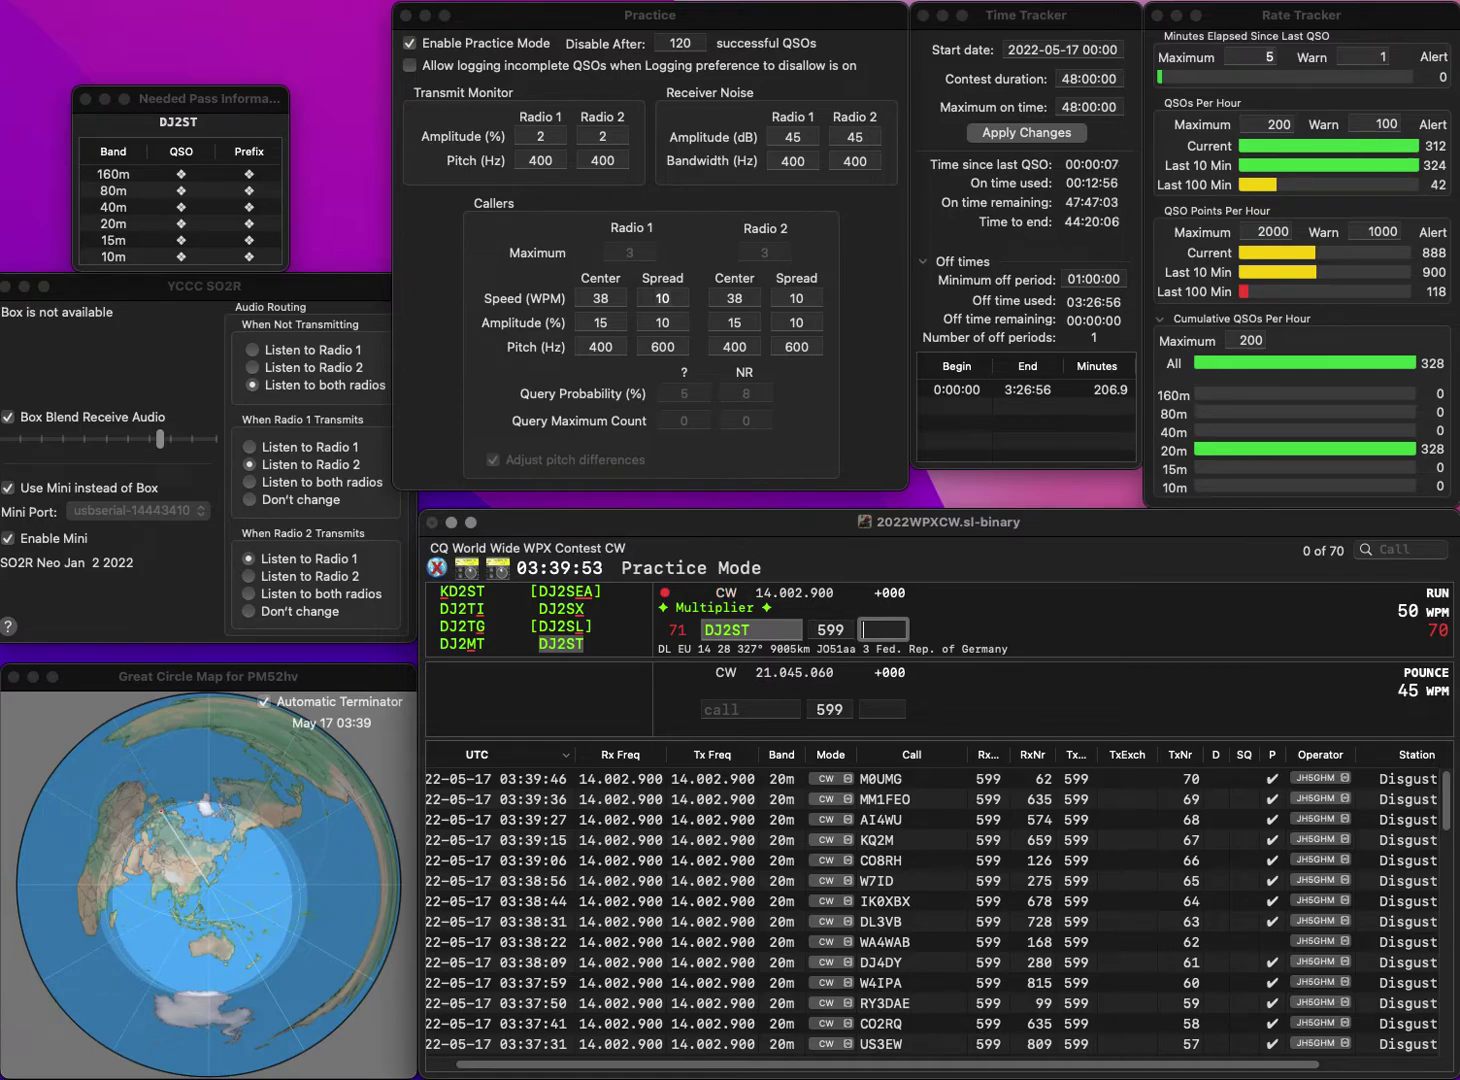
text(01)
key(Return)
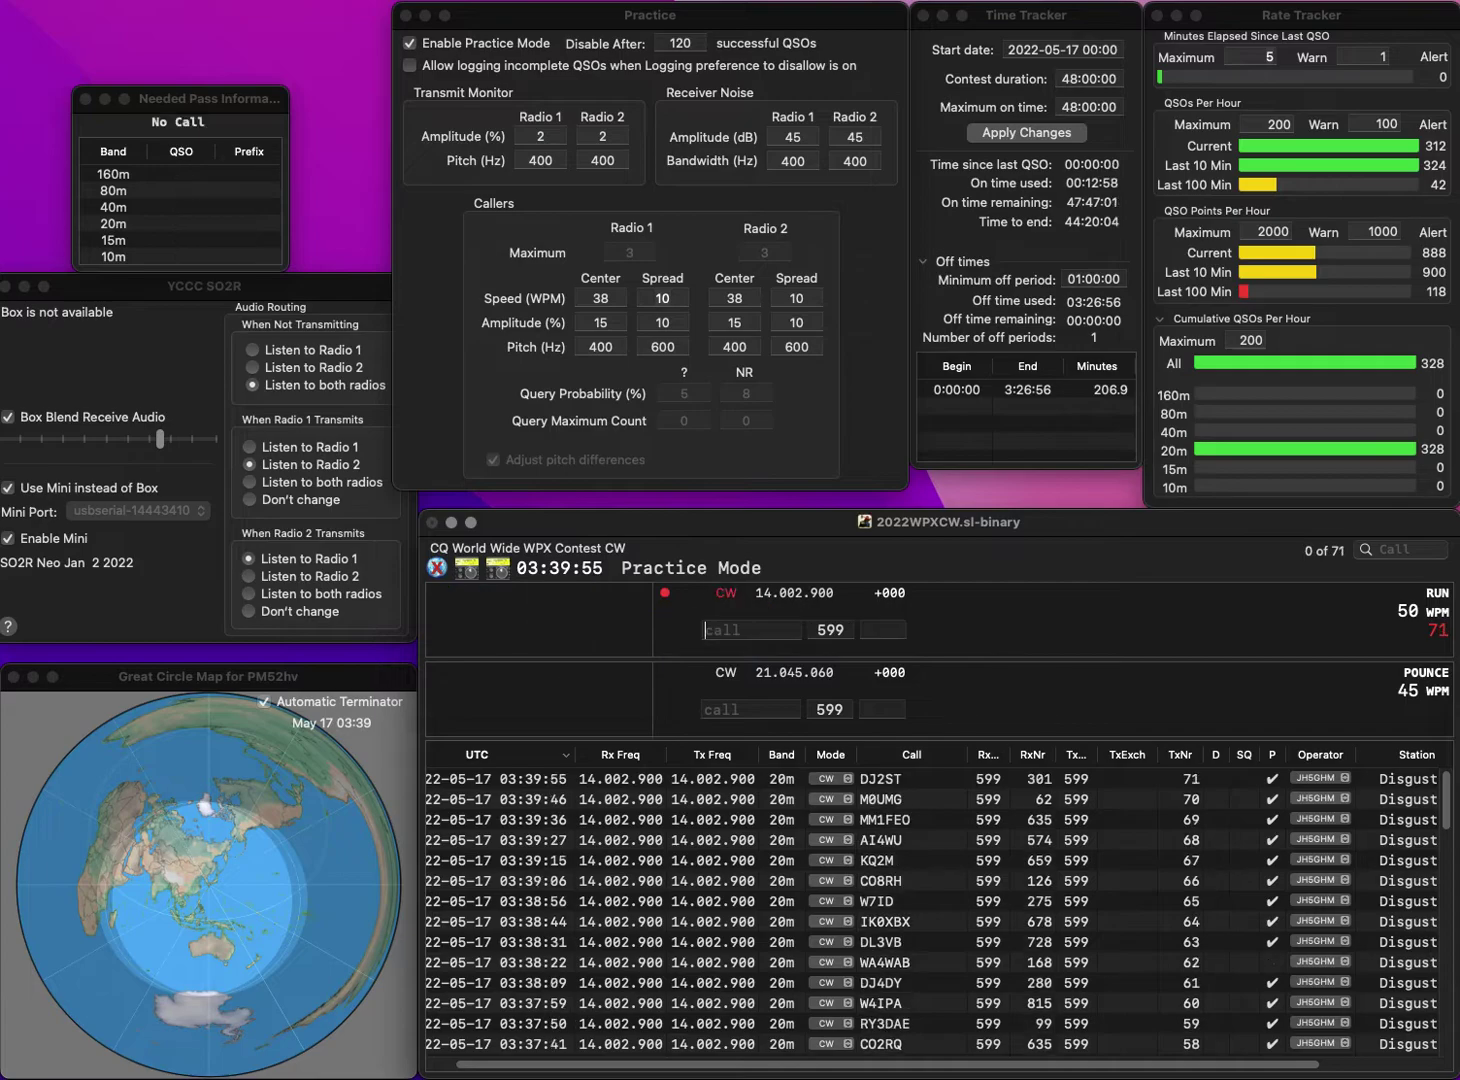
- Log the JA5BXG contact on the 14 MHz run radio with received number 527
text(JA)
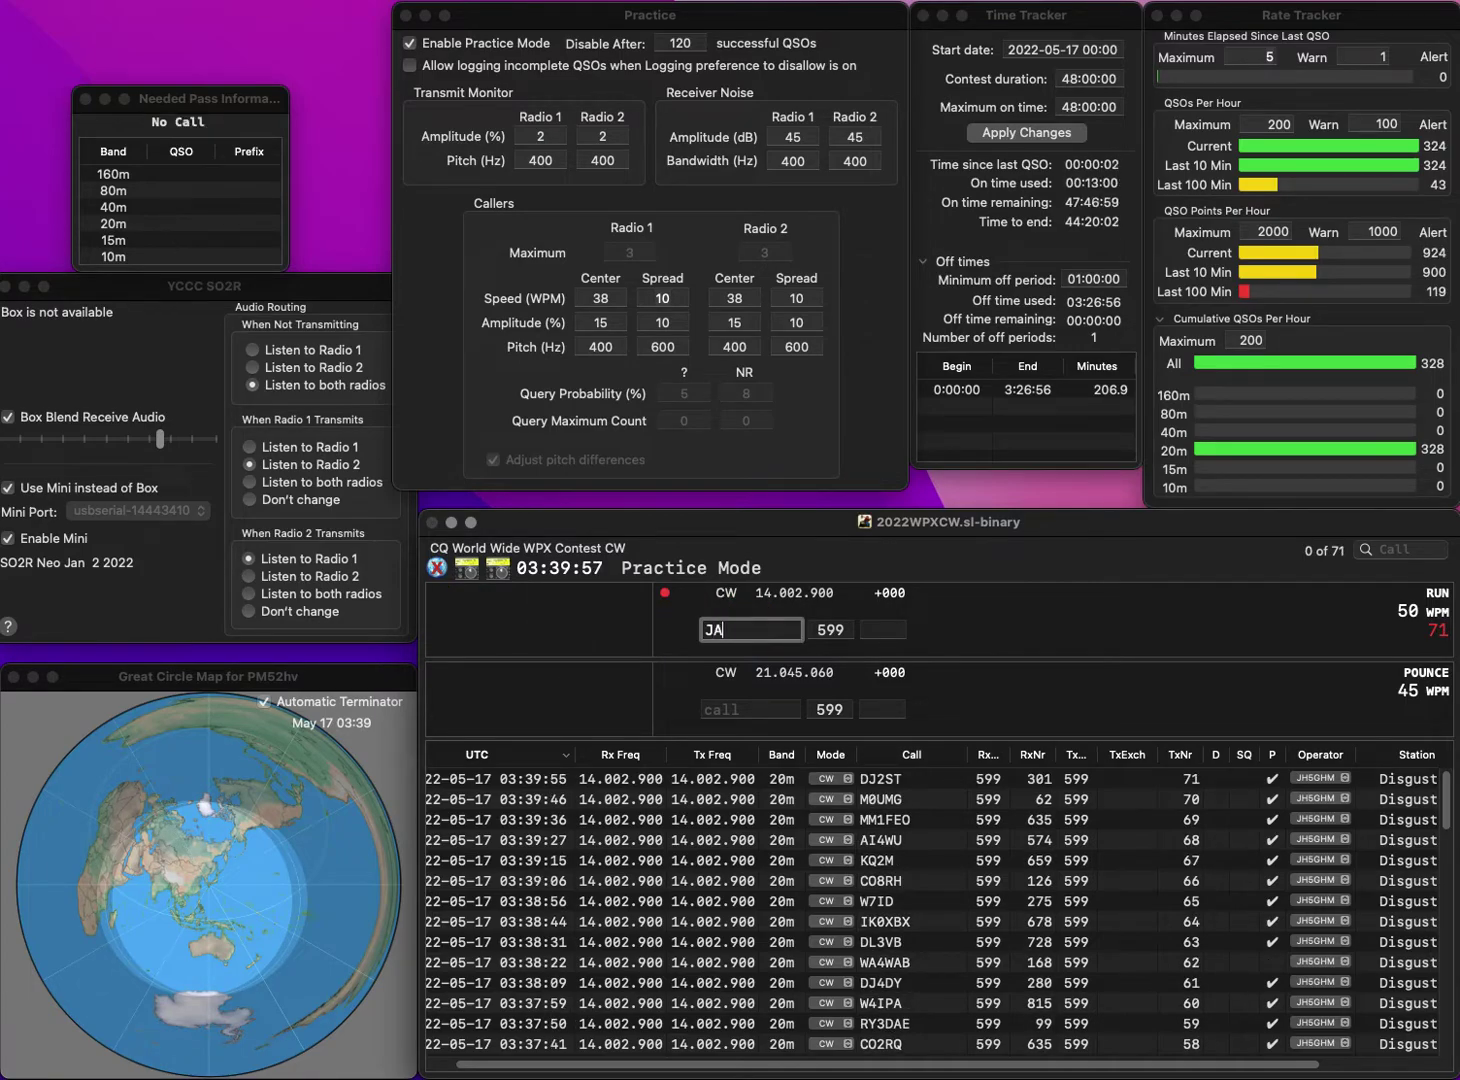
text(5BXG)
key(Return)
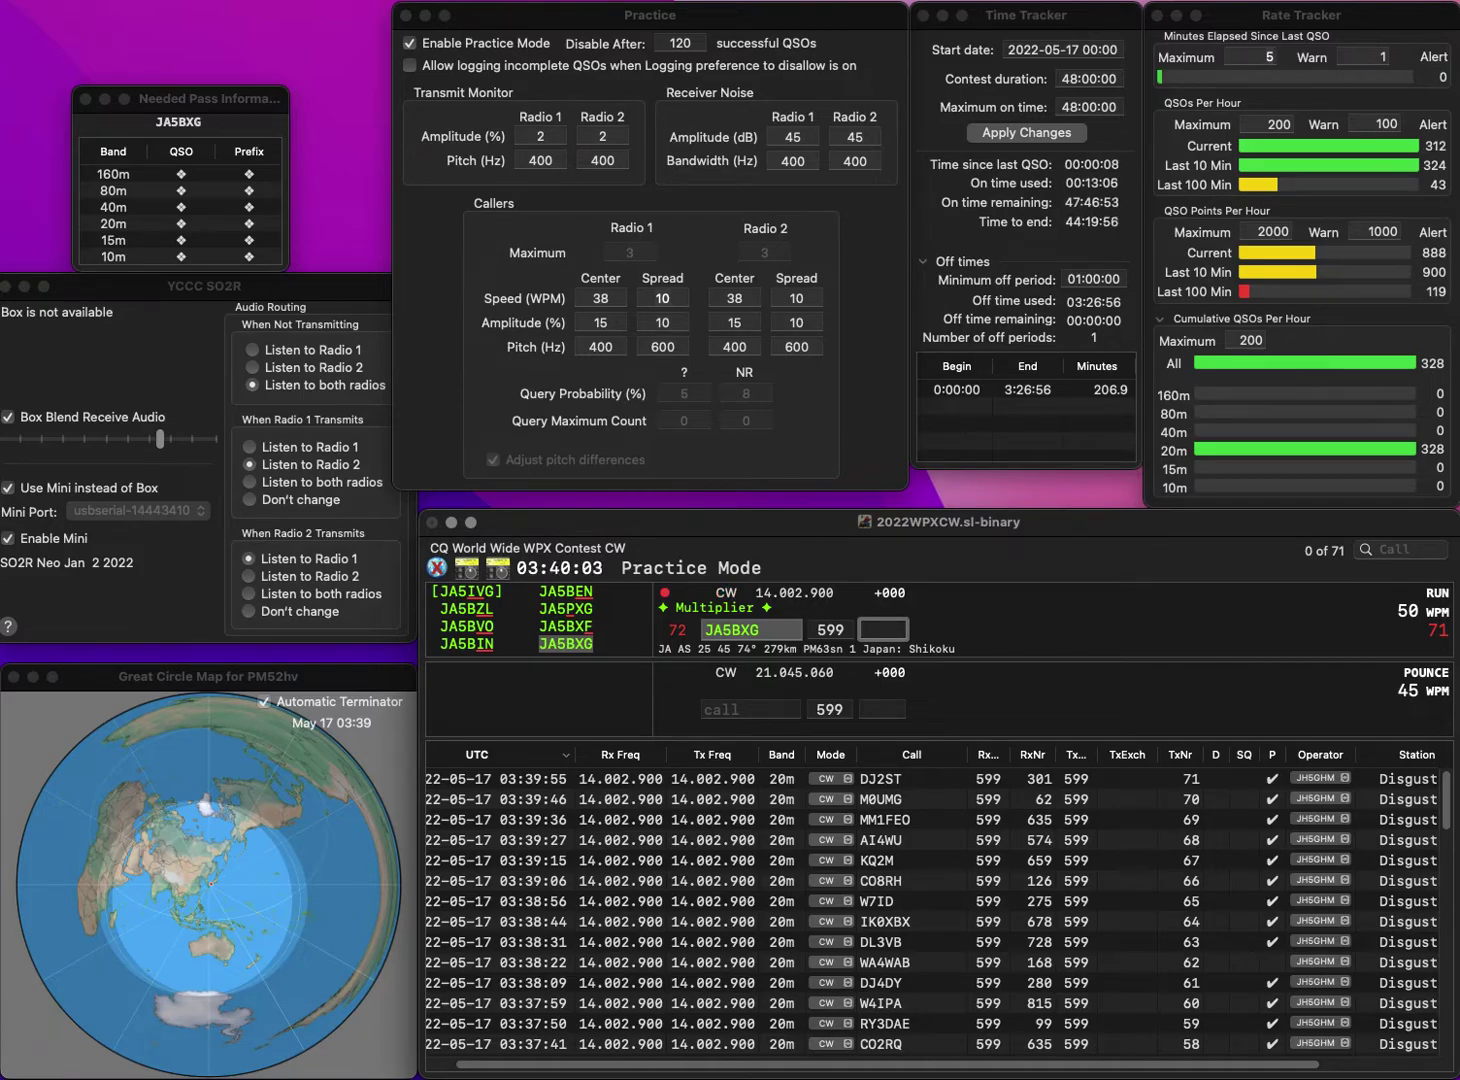
text(527)
key(Return)
- Enter the partial call EW/R, complete it as EW/R3XA, and log the contact on the 14 MHz run radio with received number 979
text(EW)
key(Return)
text(/RC)
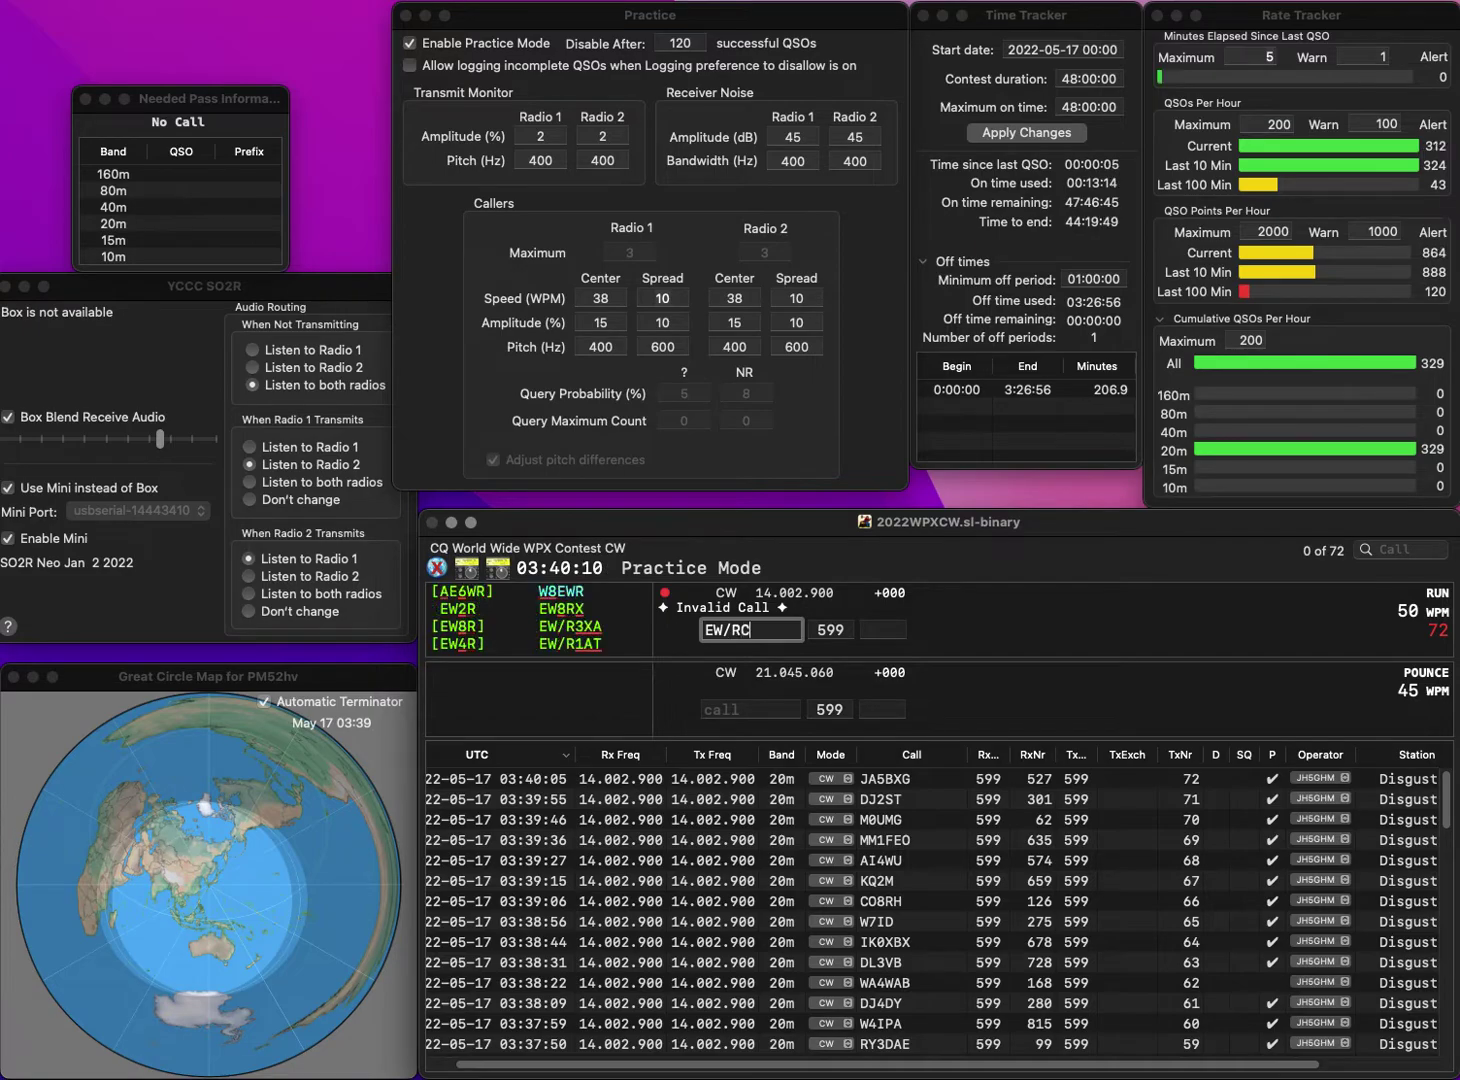
key(BackSpace)
text(3X)
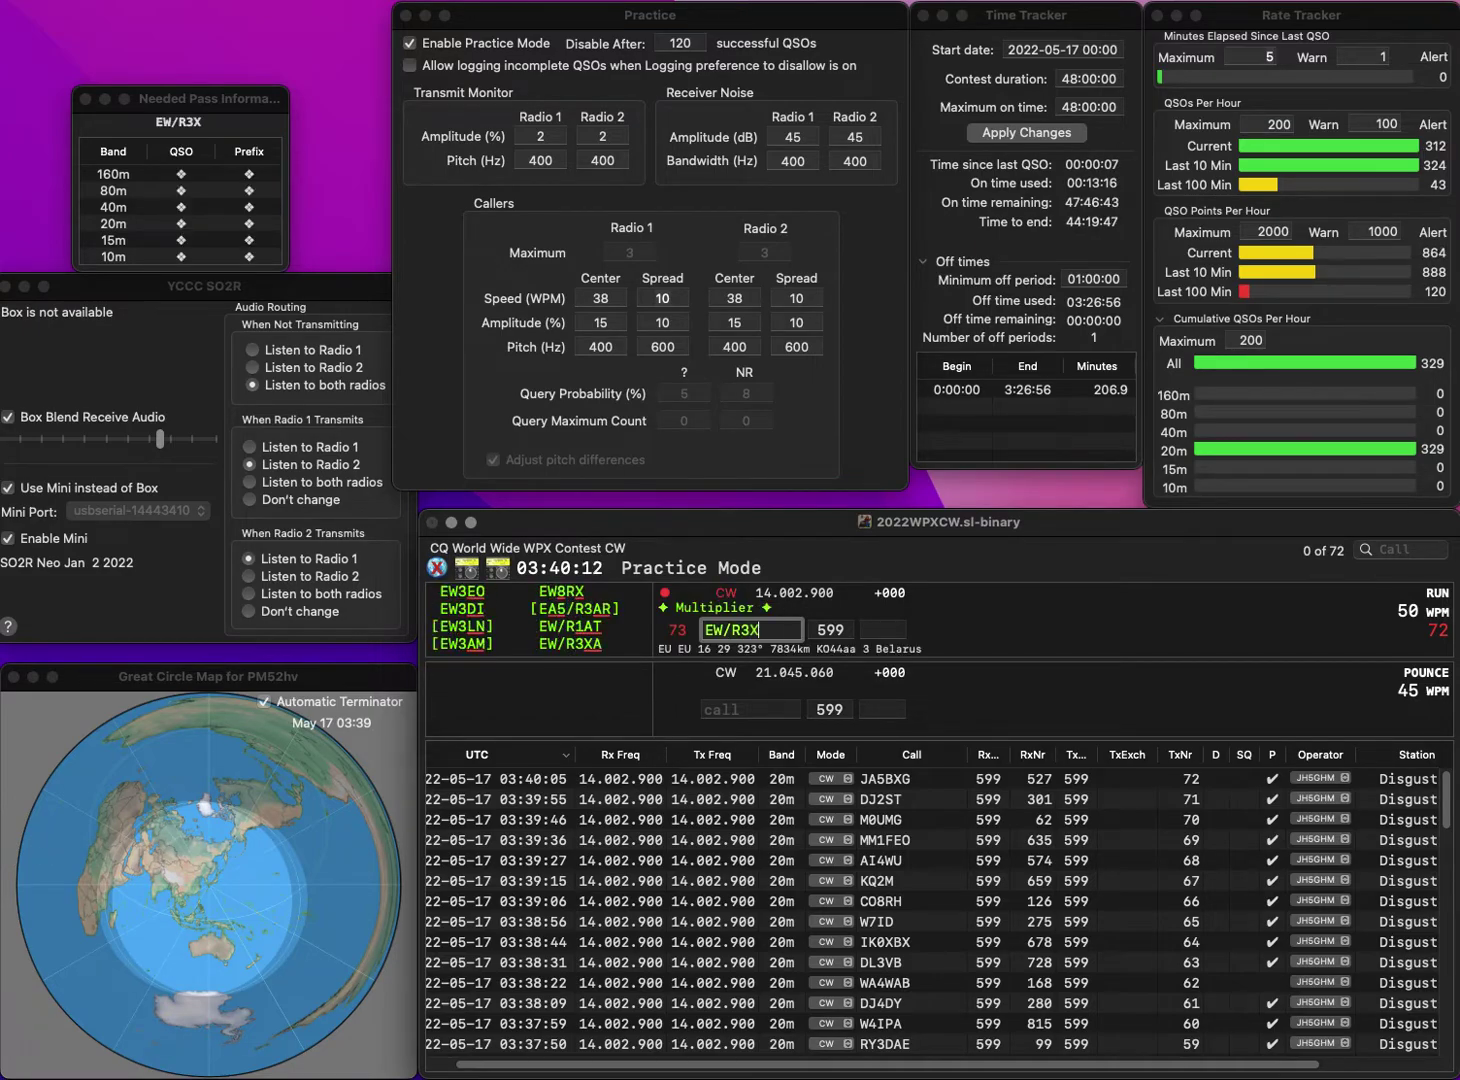
text(A)
key(space)
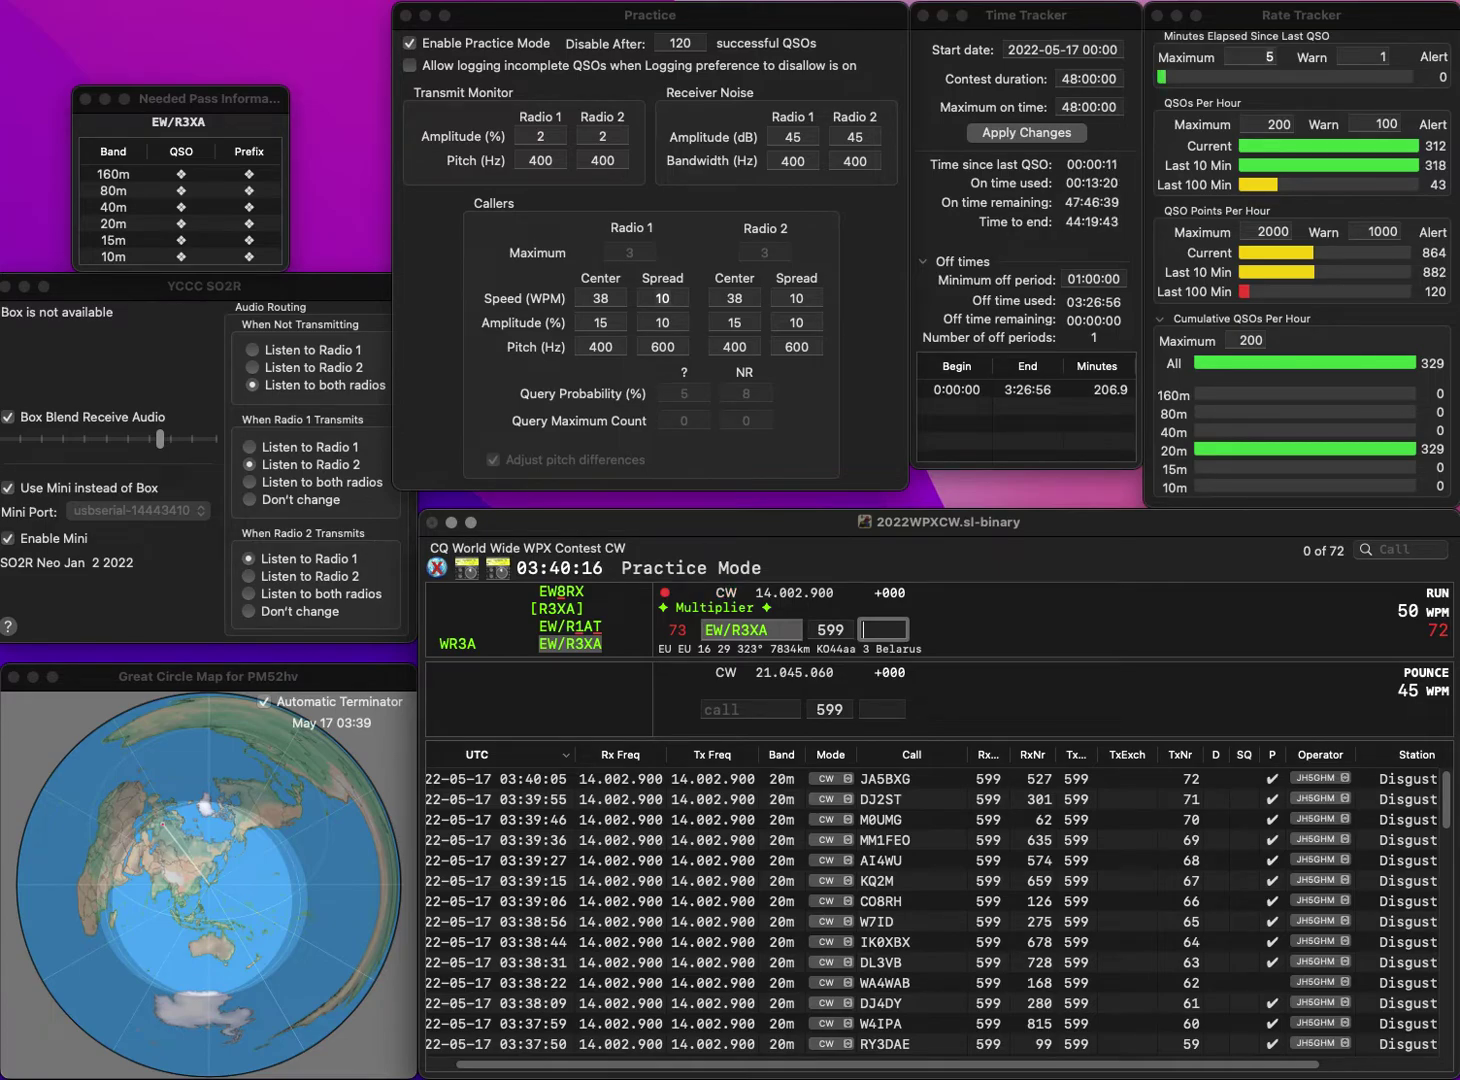
text(979)
key(Return)
text(FUC4K)
key(Home)
key(Delete)
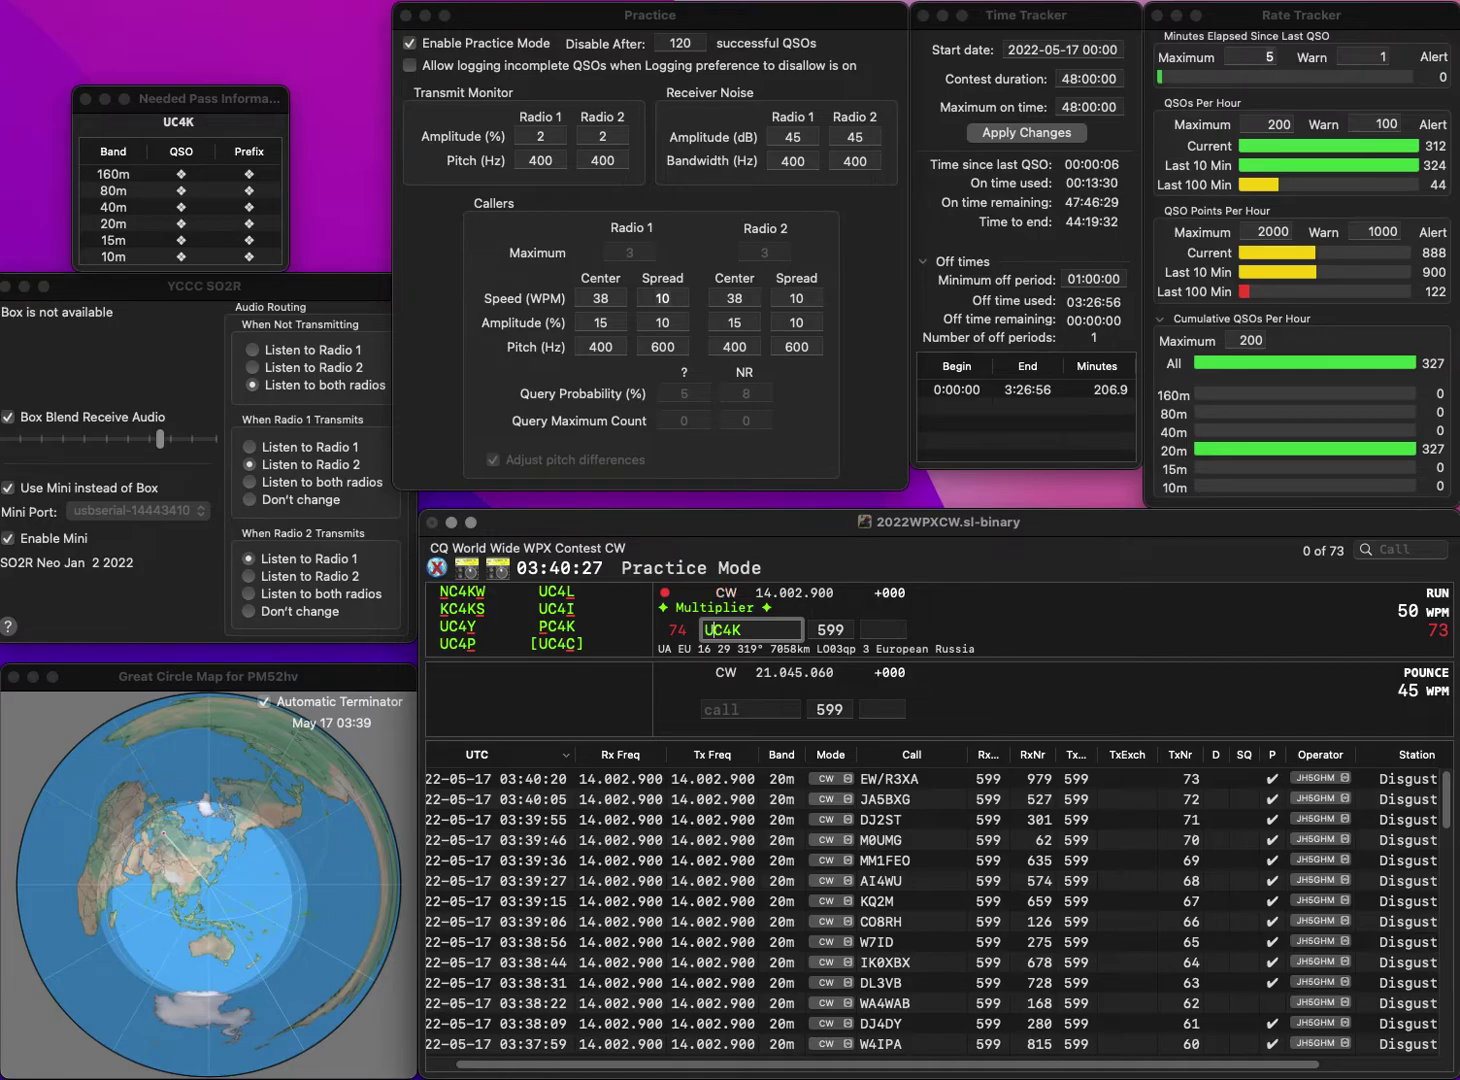
key(Delete)
text(3)
key(space)
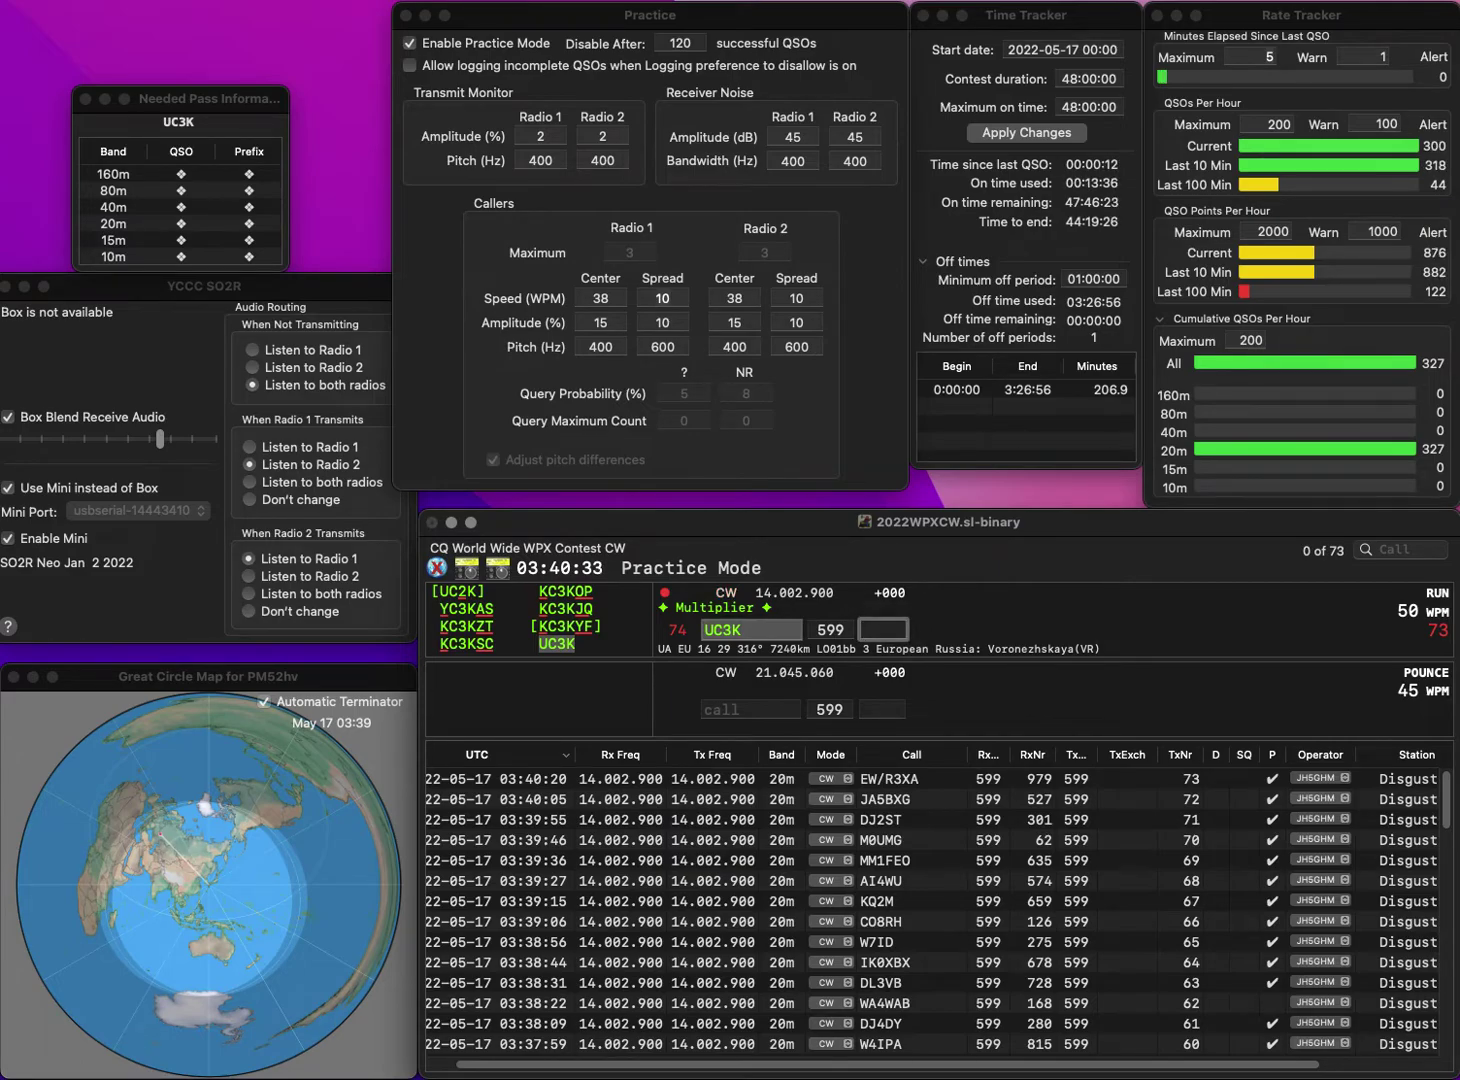
text(952)
key(Return)
- Enter the next caller as WV8HH on the 14 MHz run radio and correct the call sign to WV7HH
text(WV)
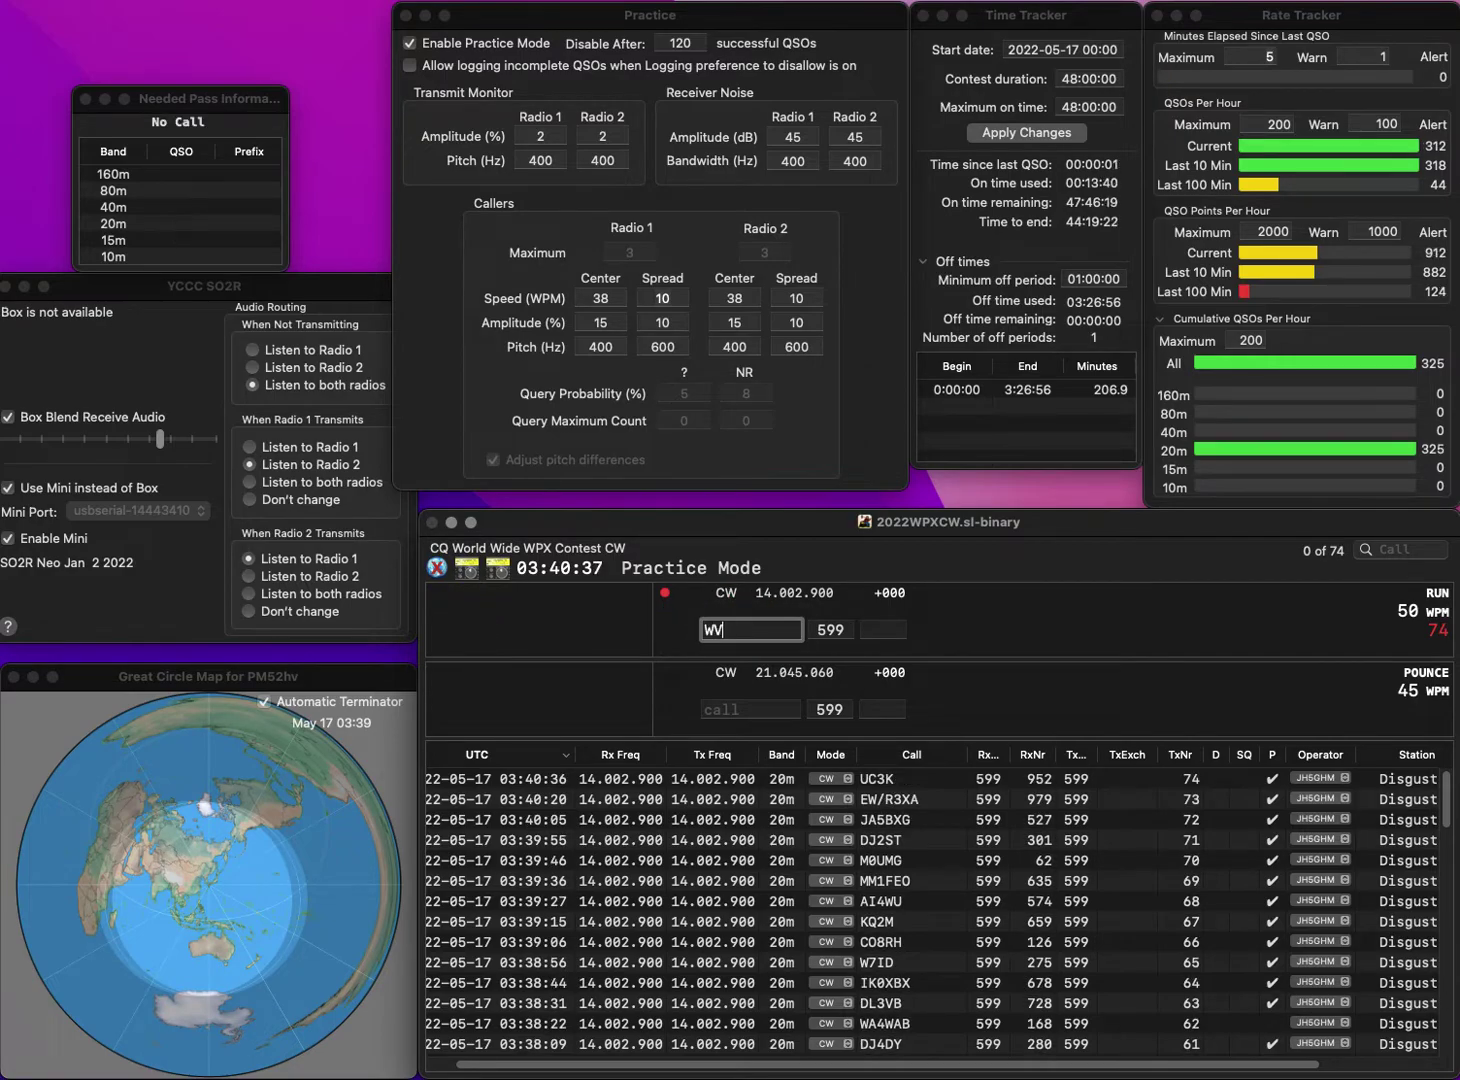
text(8HH)
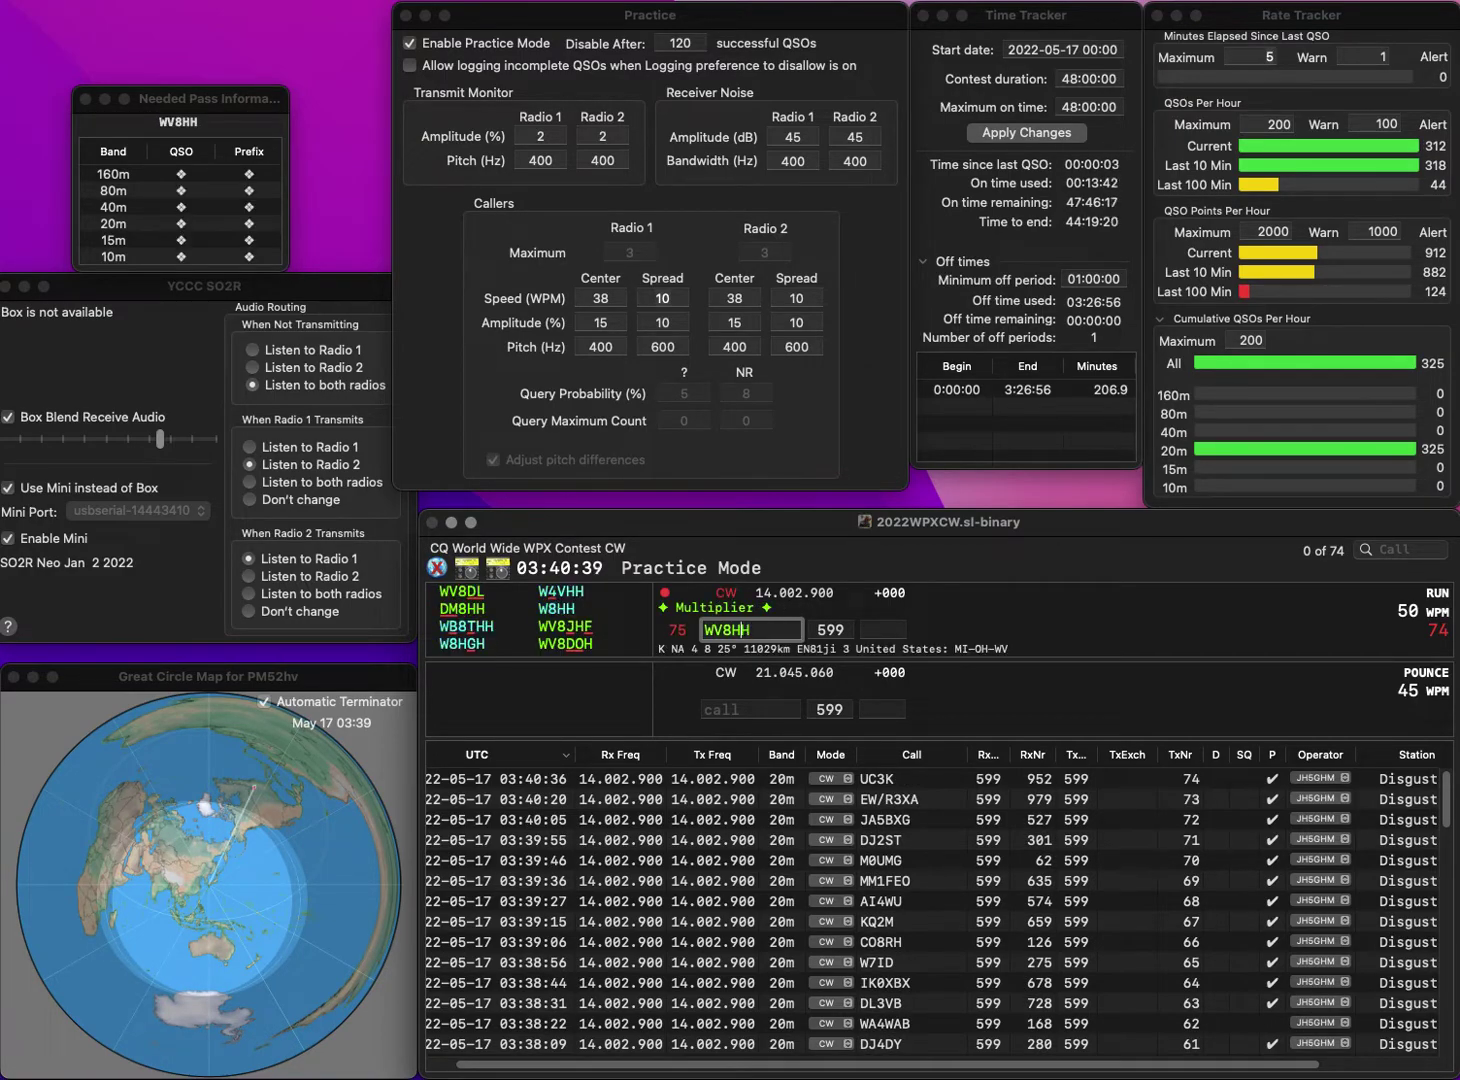
key(Left)
key(Left)
key(BackSpace)
text(7)
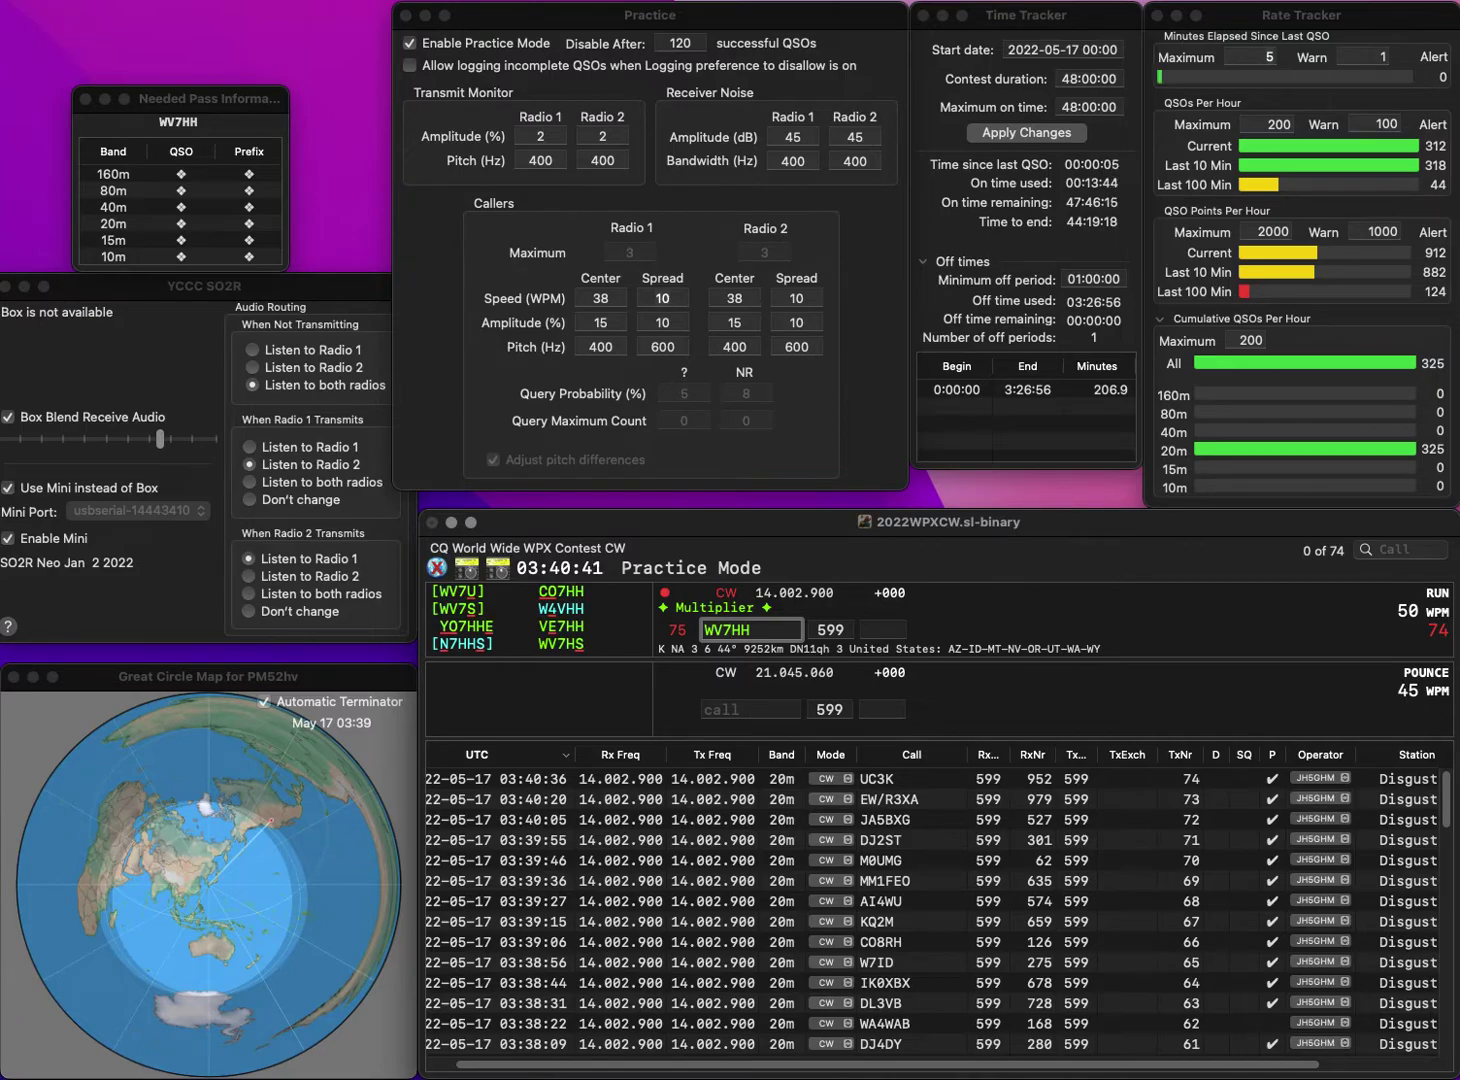
key(Right)
key(Right)
key(BackSpace)
text(S)
key(space)
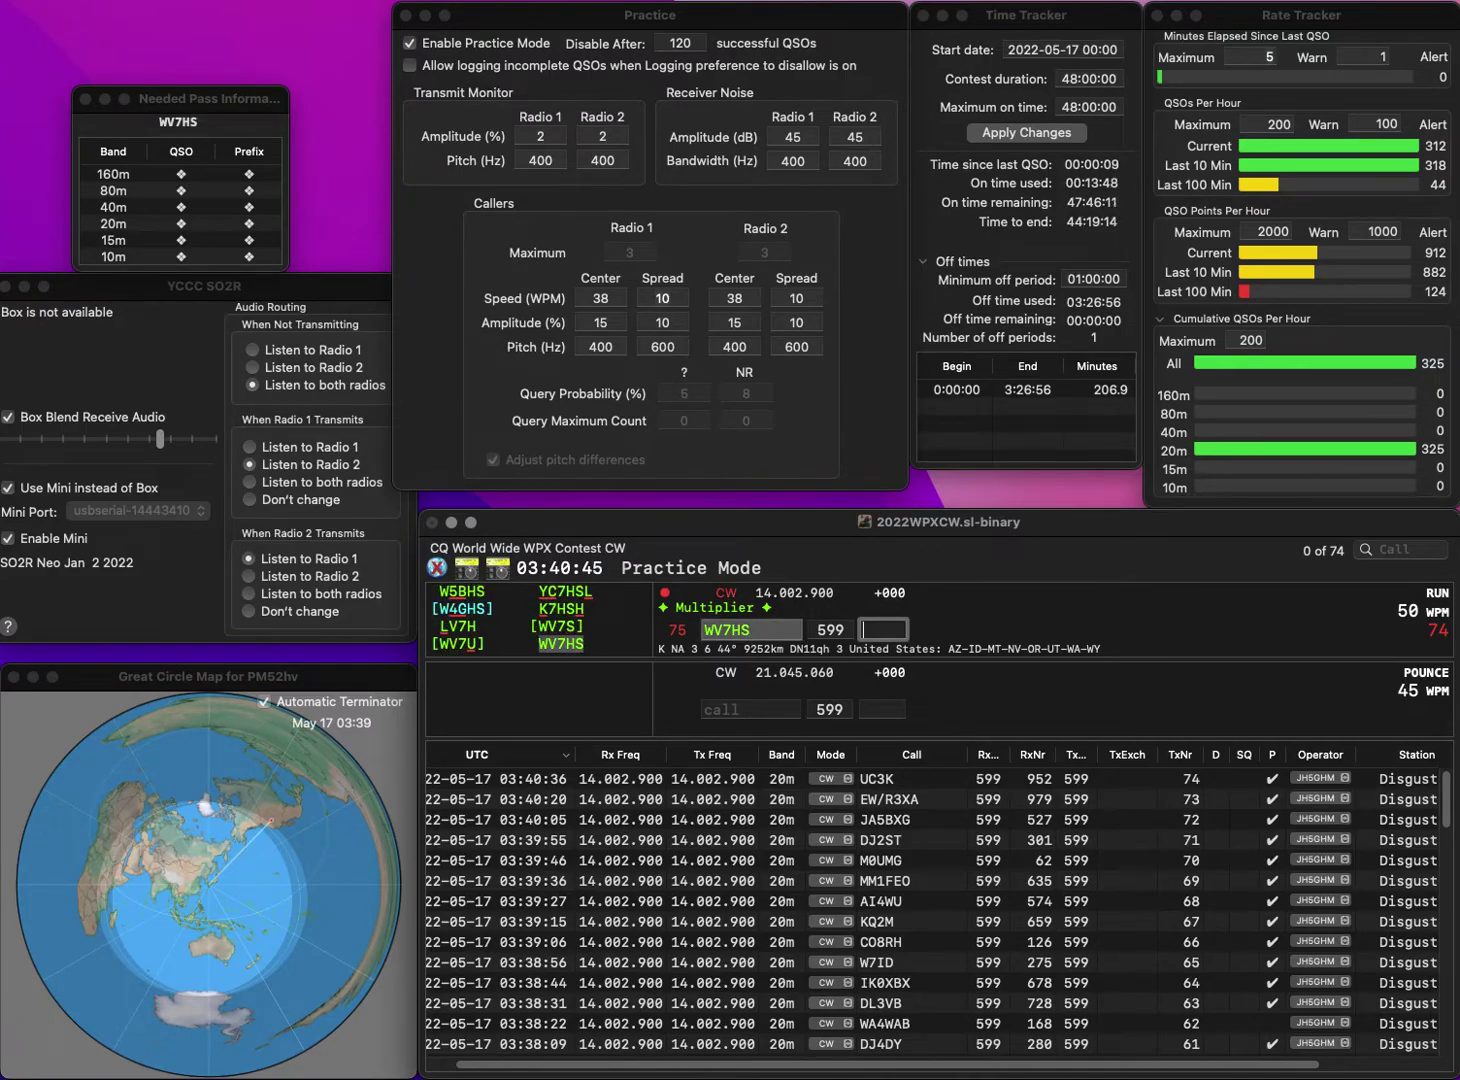
text(962)
key(Return)
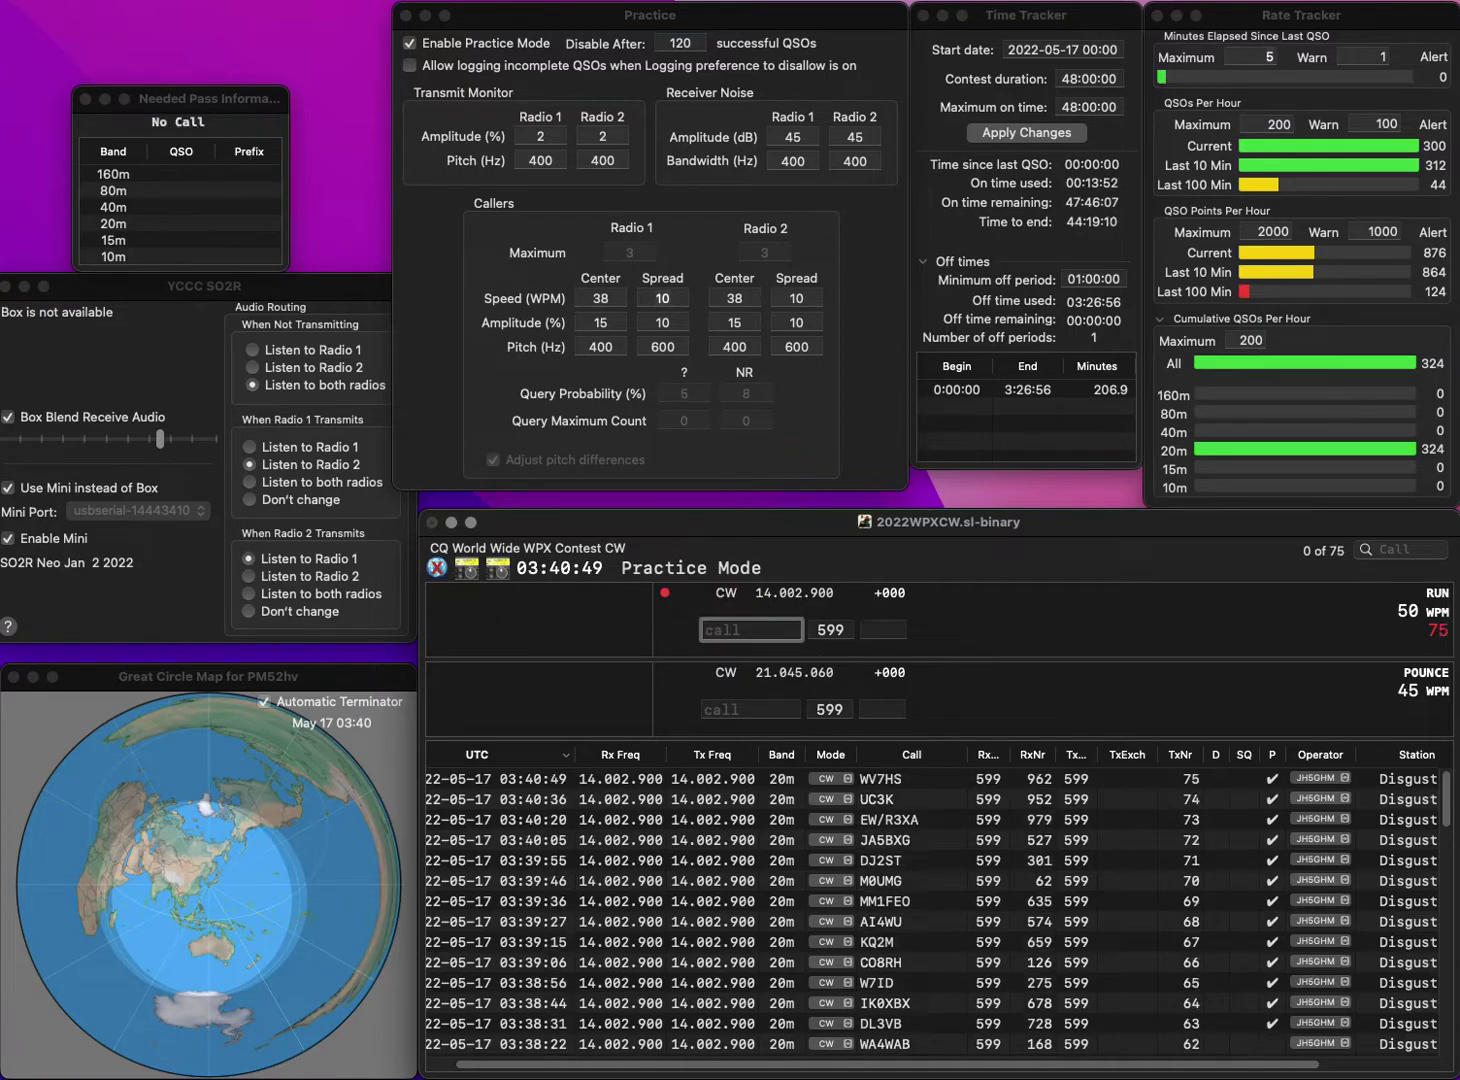
text(K7)
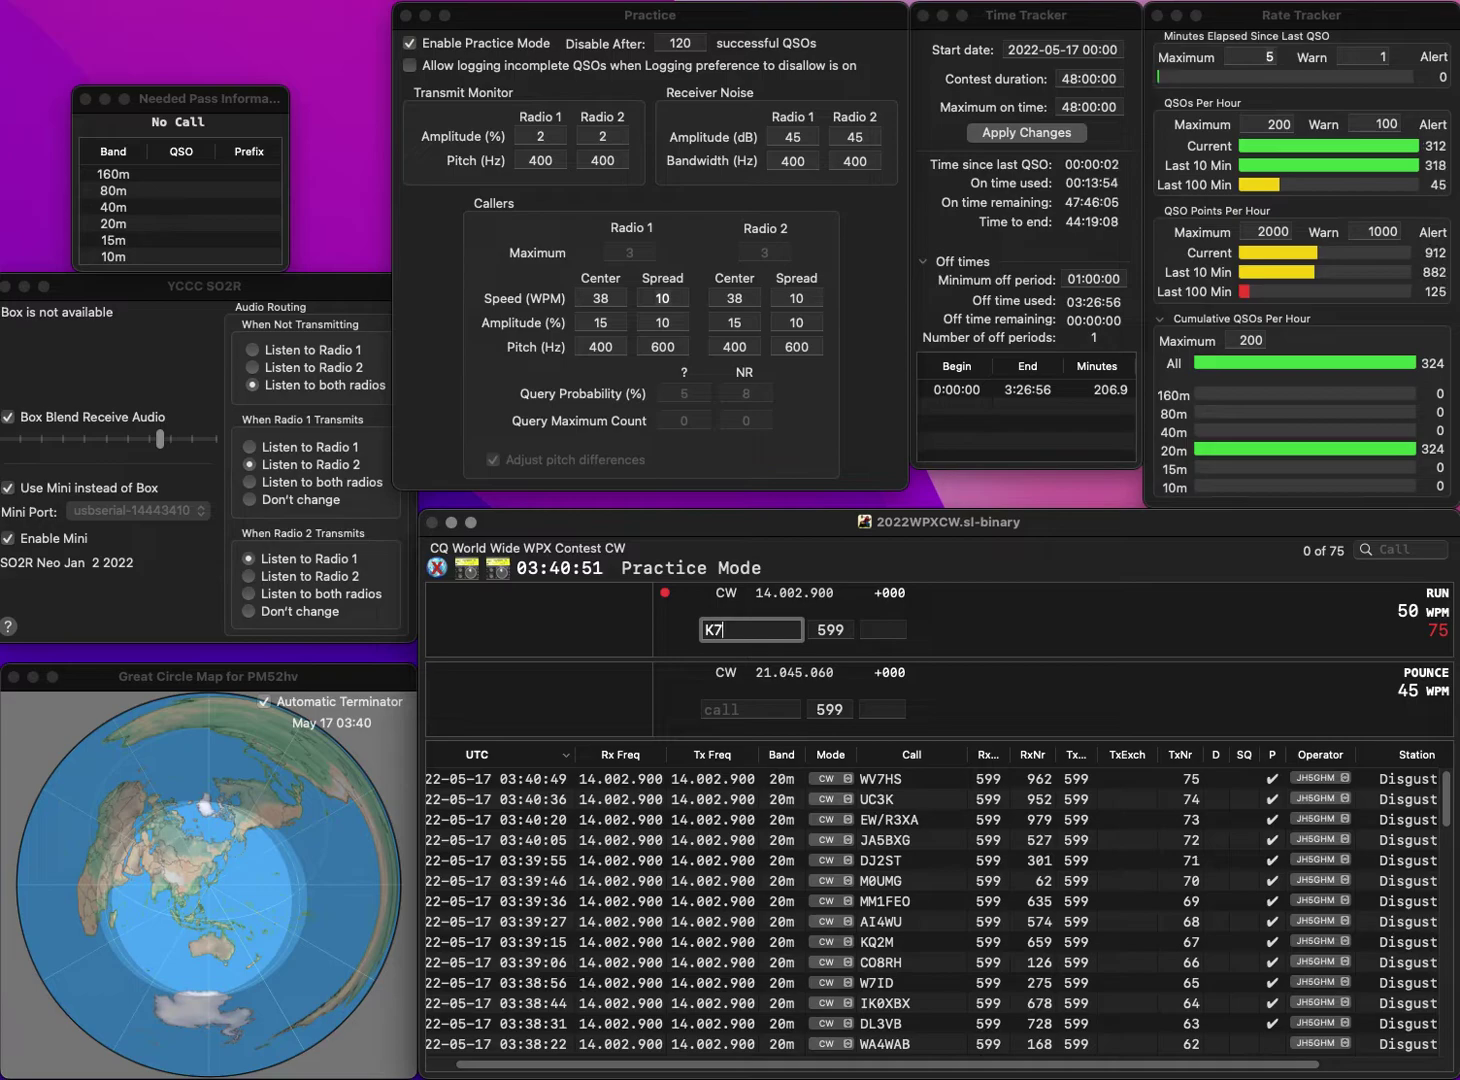
text(XJA)
key(super+Left)
text(I)
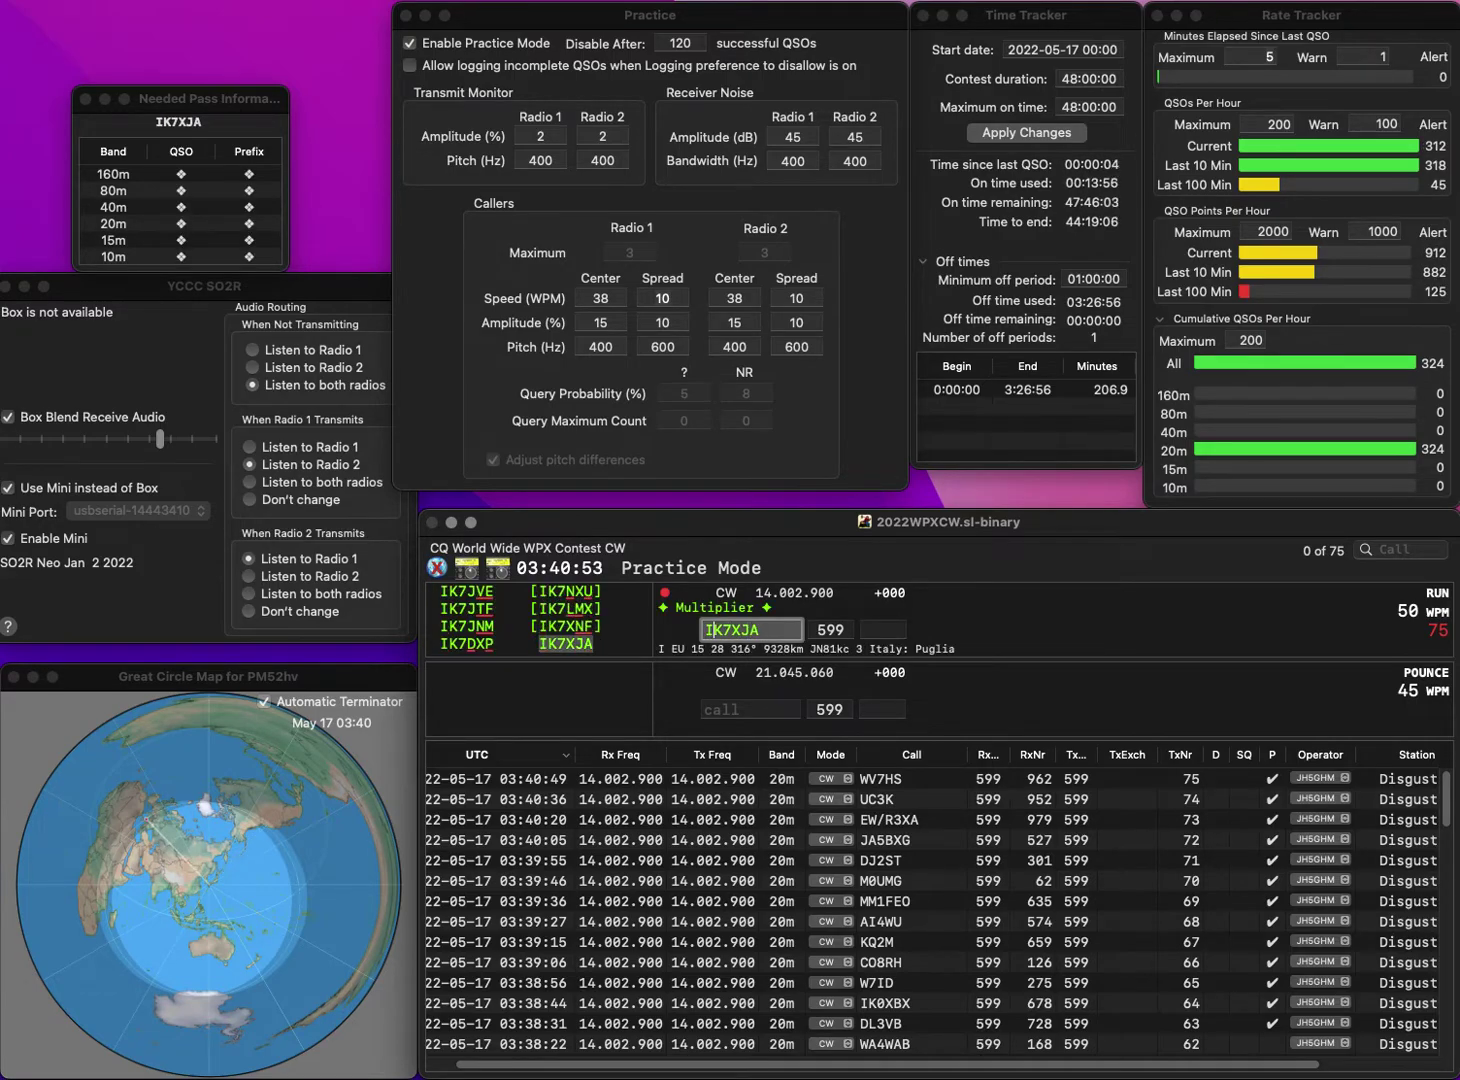
key(Return)
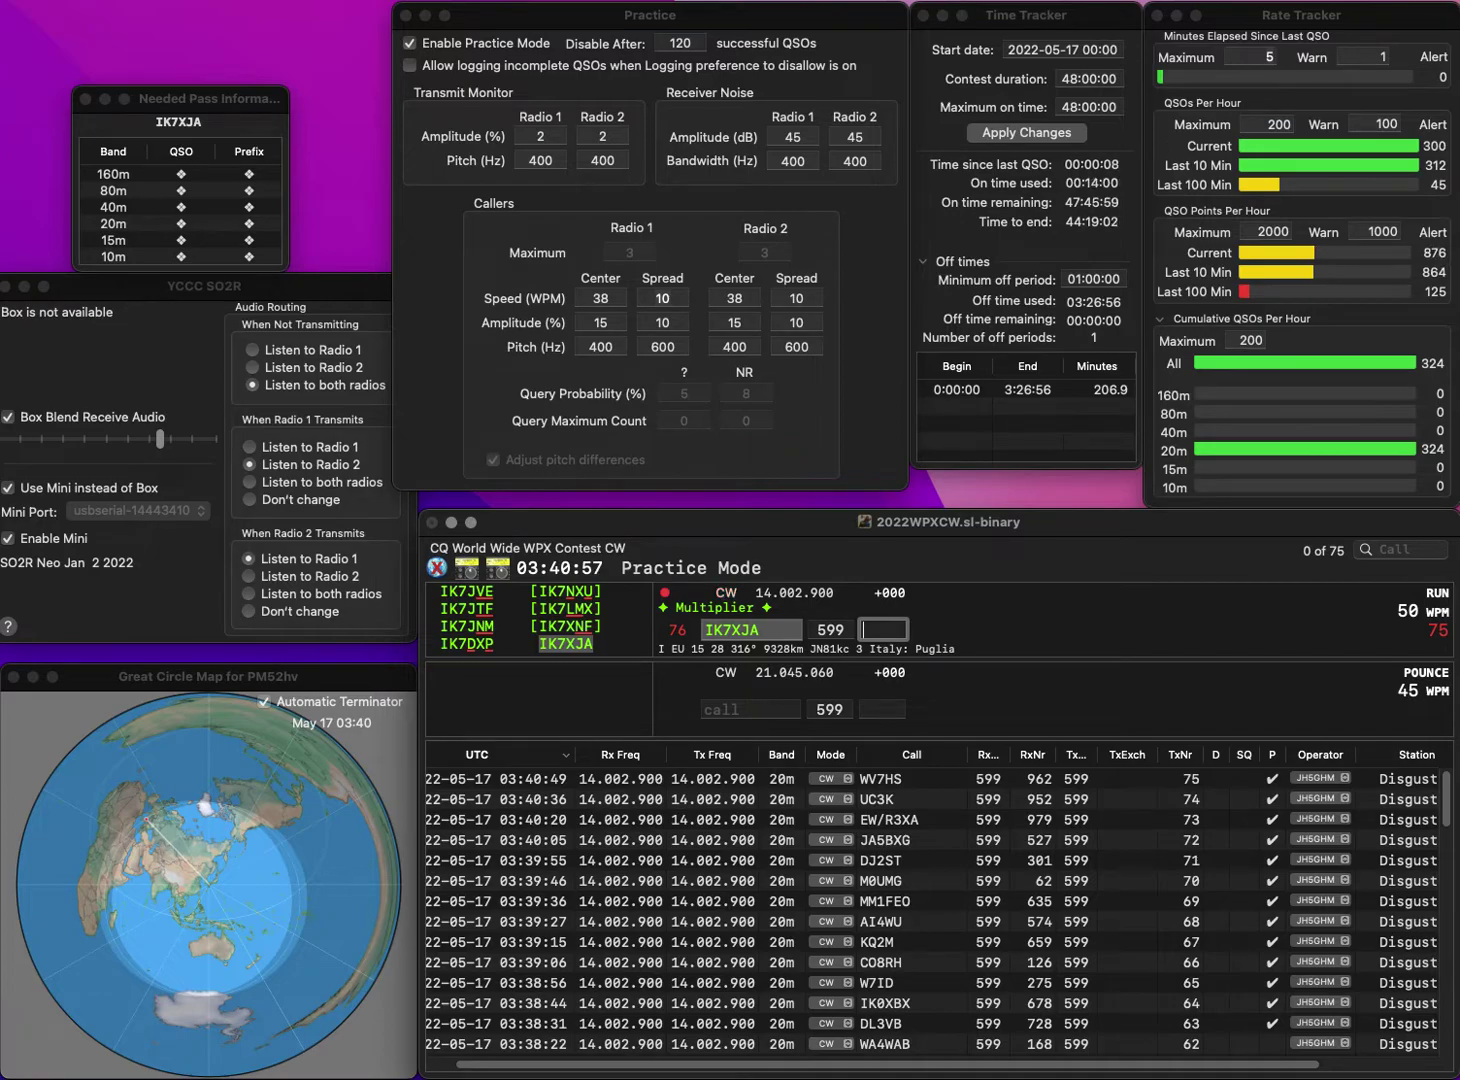
text(331)
key(Return)
- Log the IZ0GVZ contact on the 14 MHz run radio with received number 421
text(IZ0GVZ)
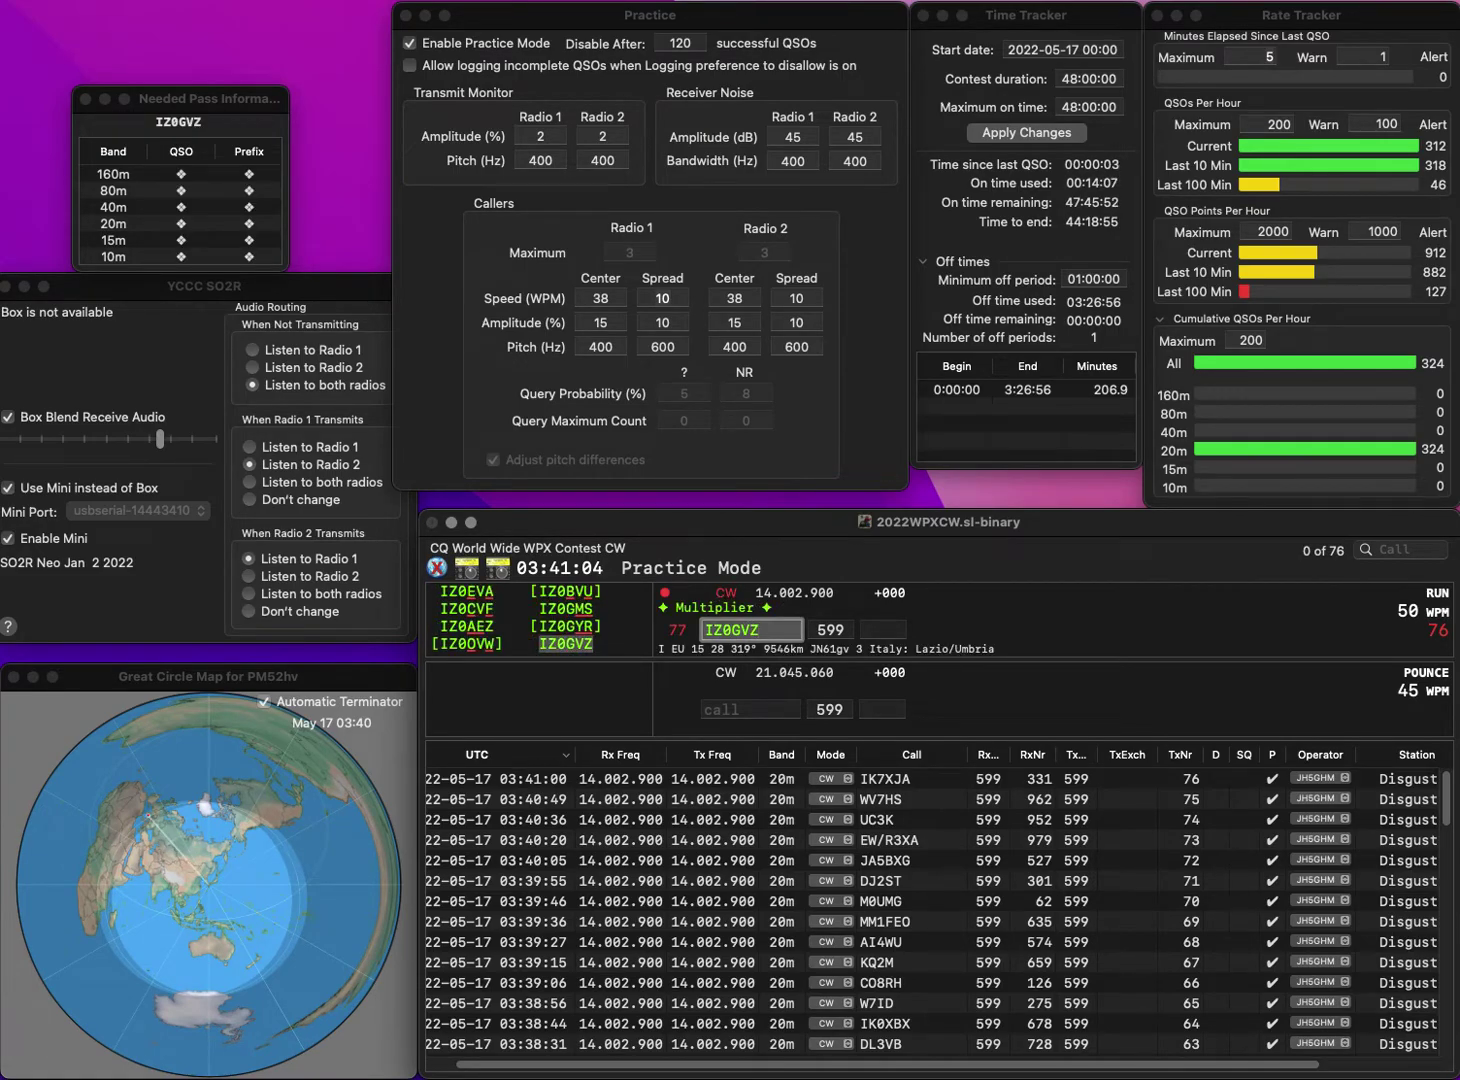
key(Return)
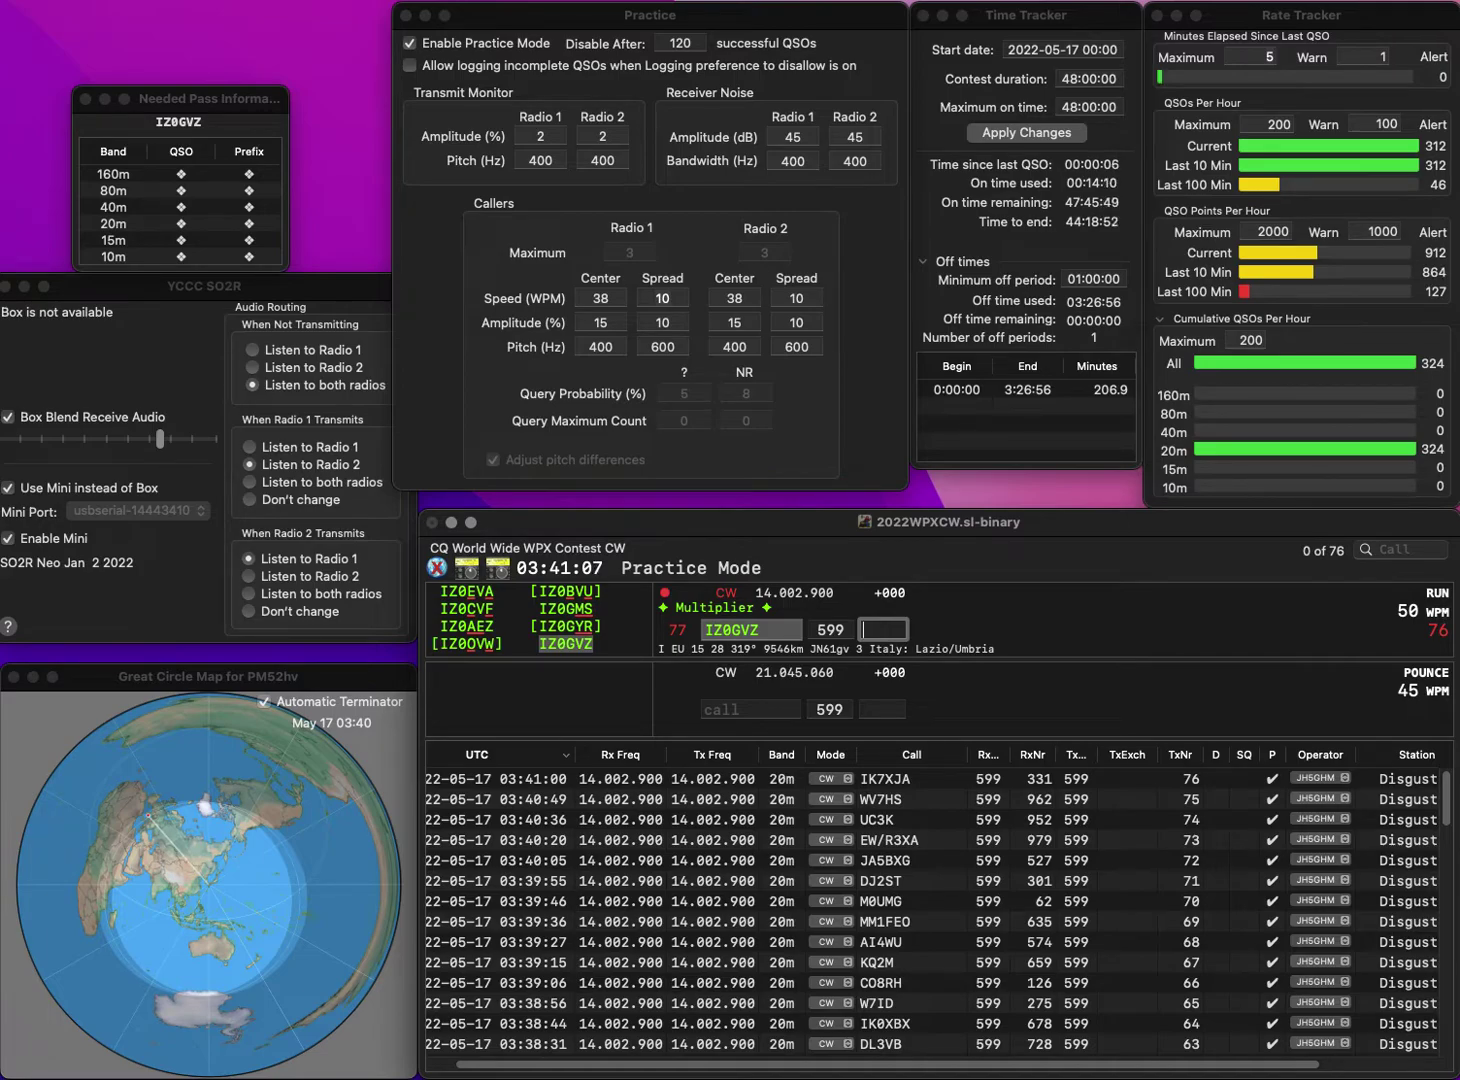
text(421)
key(Return)
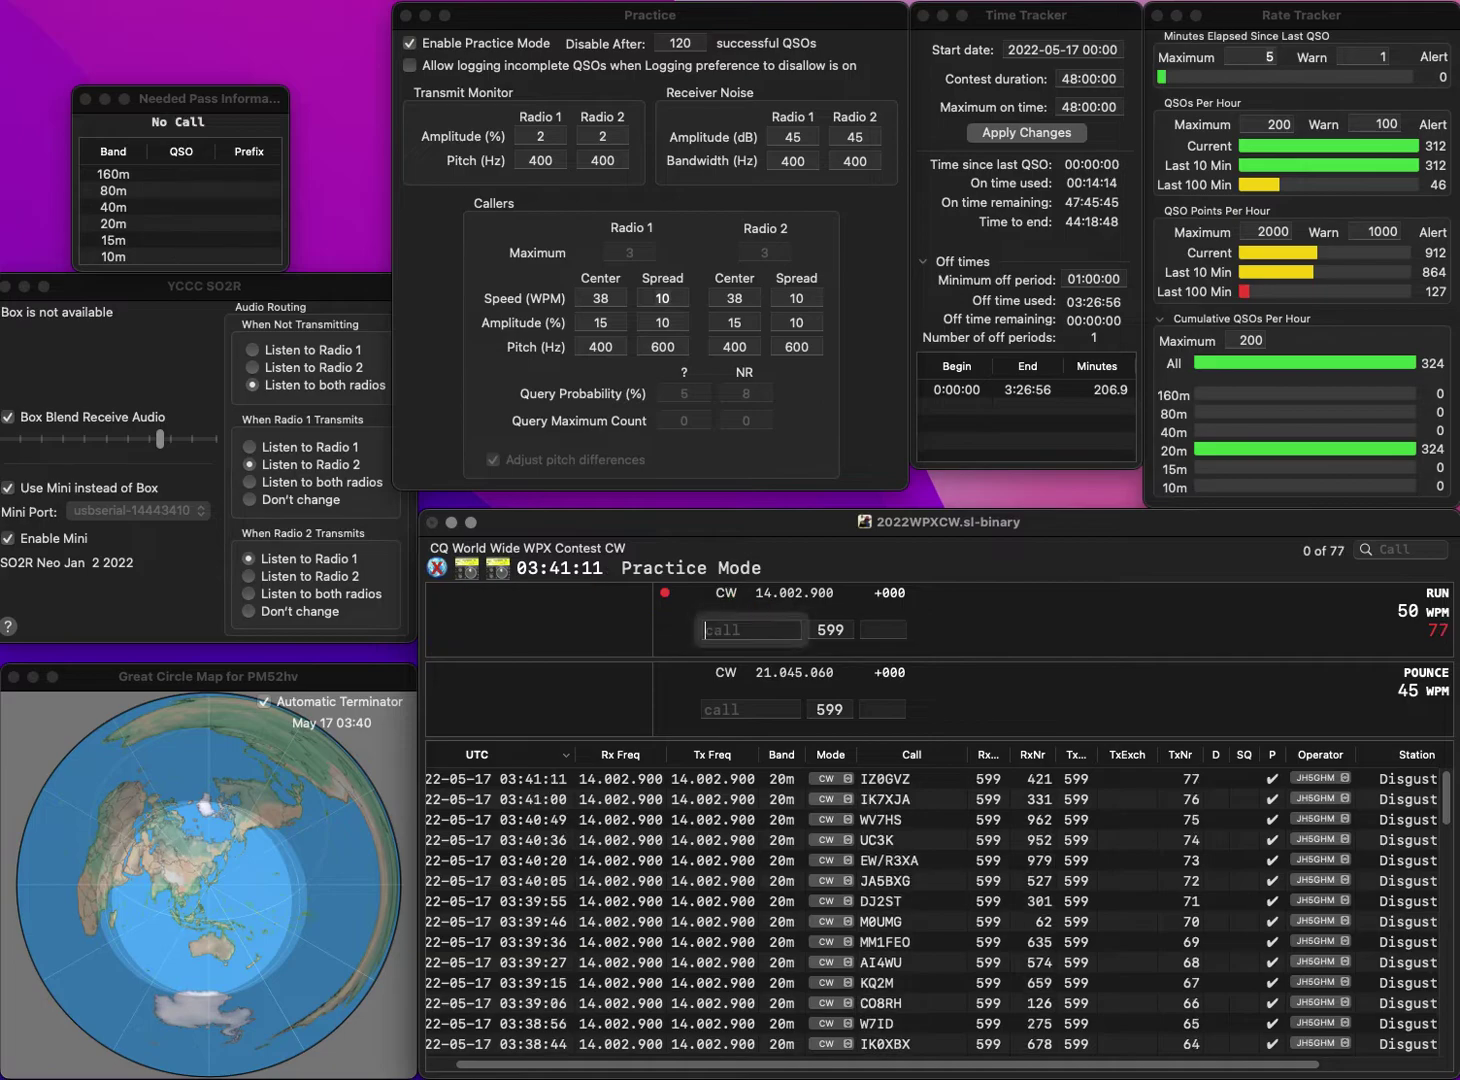
text(UX8IA)
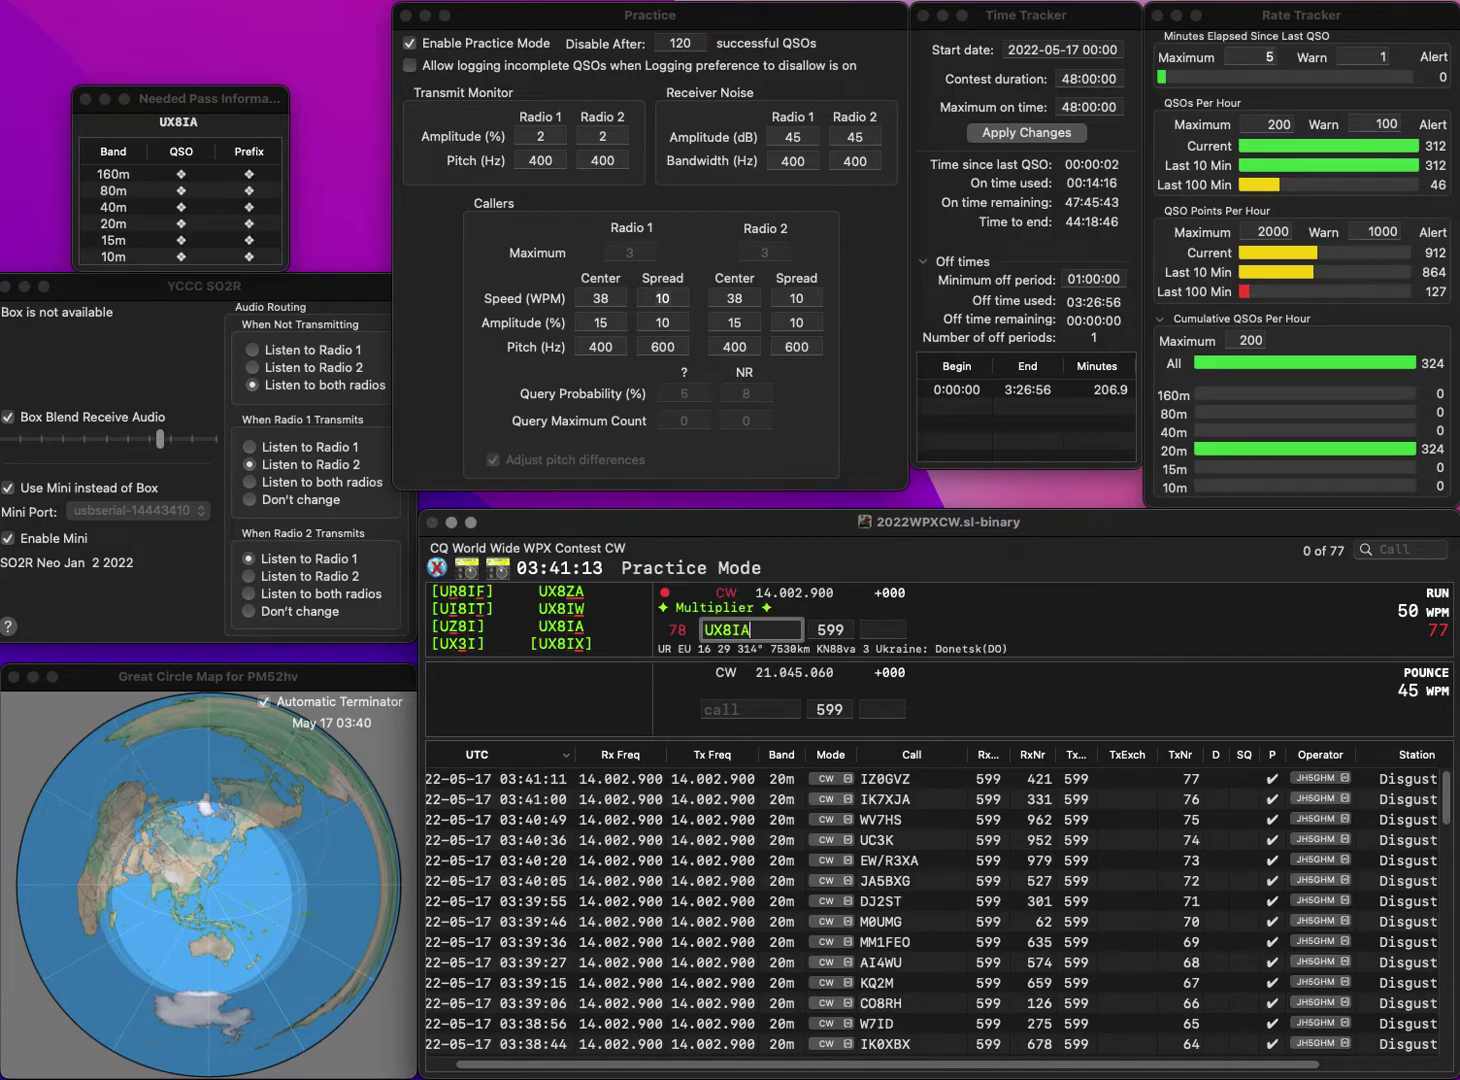
key(space)
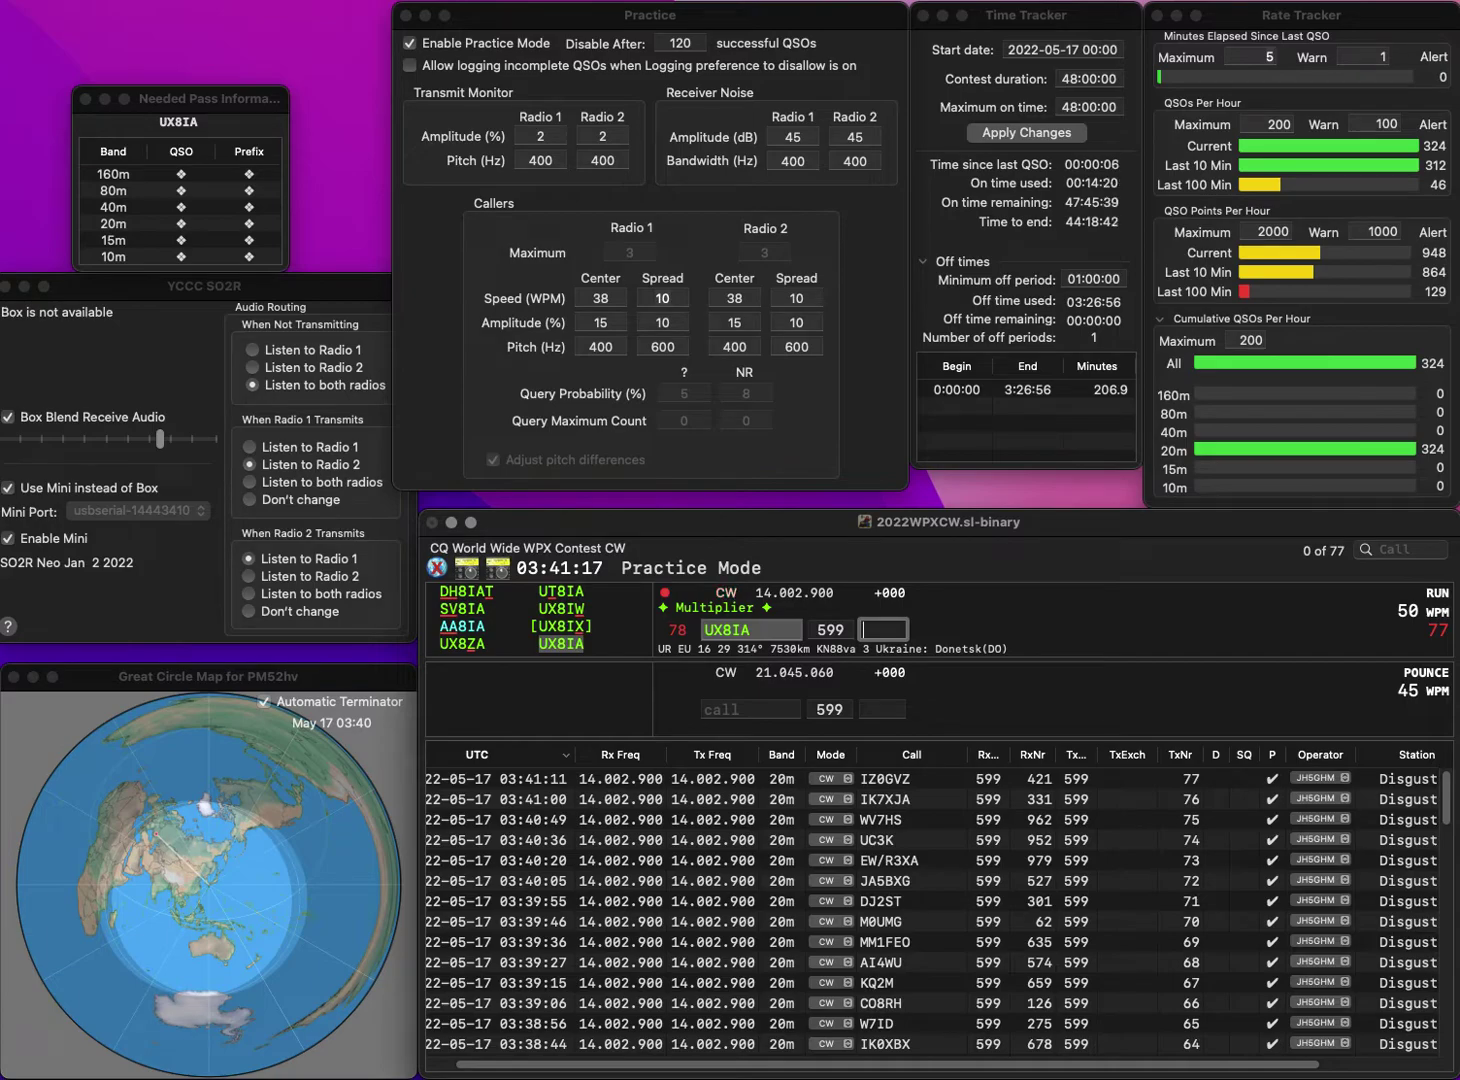
text(671)
key(Return)
- Log the contact with JA3IKG on the 14 MHz run radio with received number 211
text(JA3IKG)
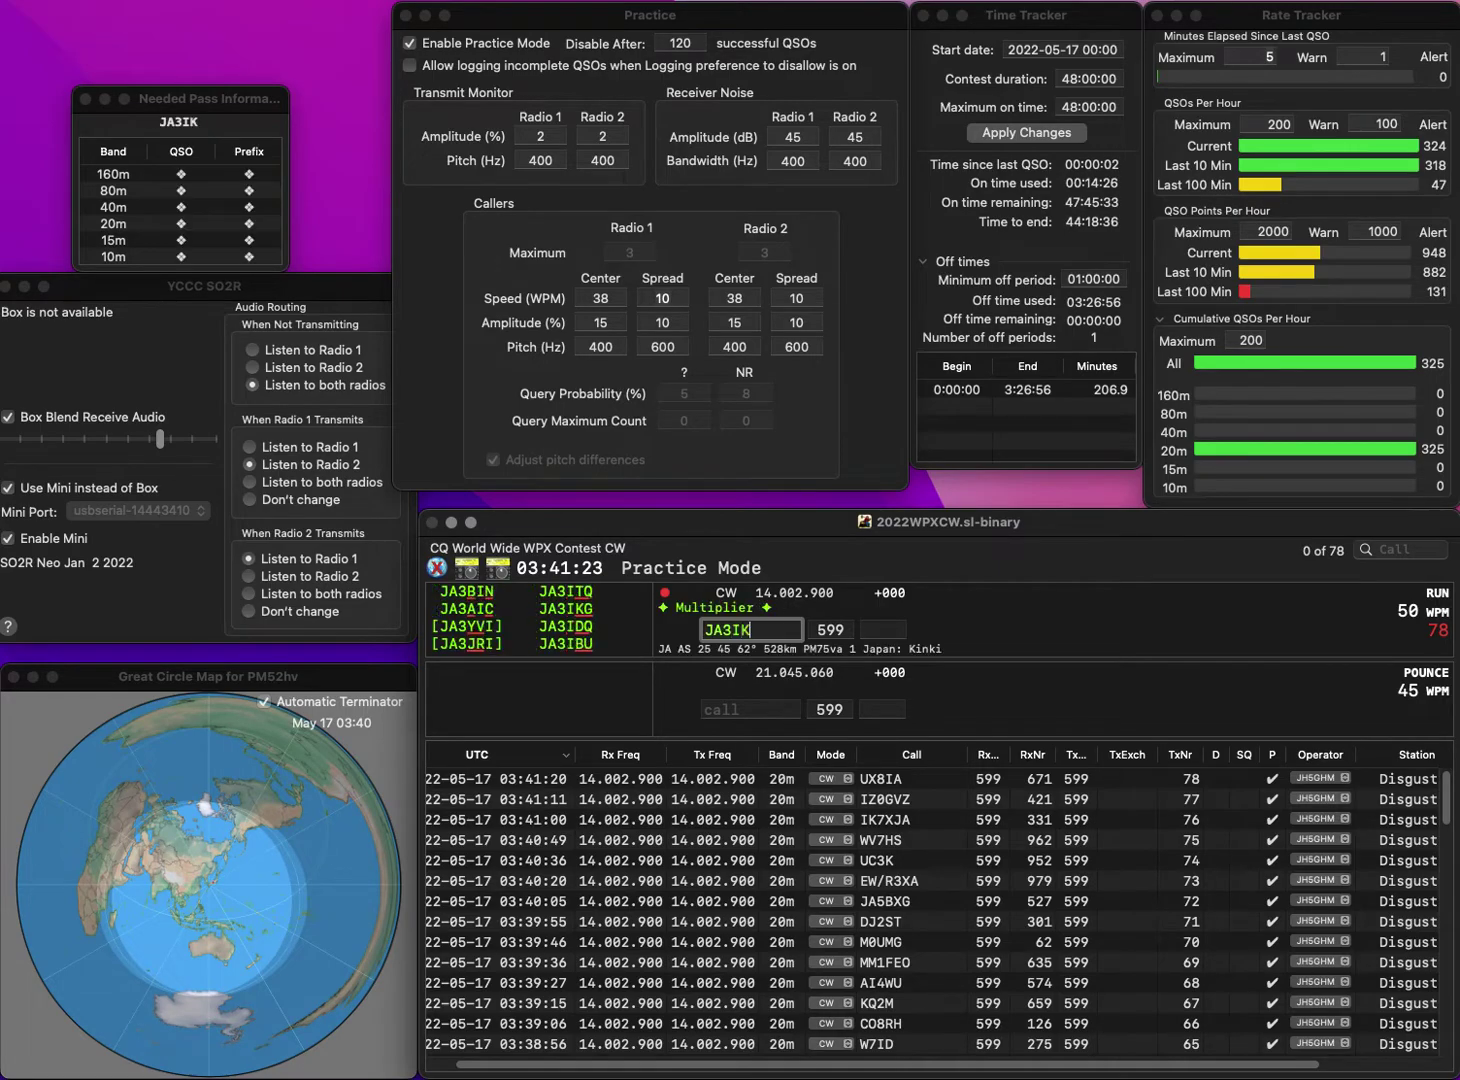
key(Return)
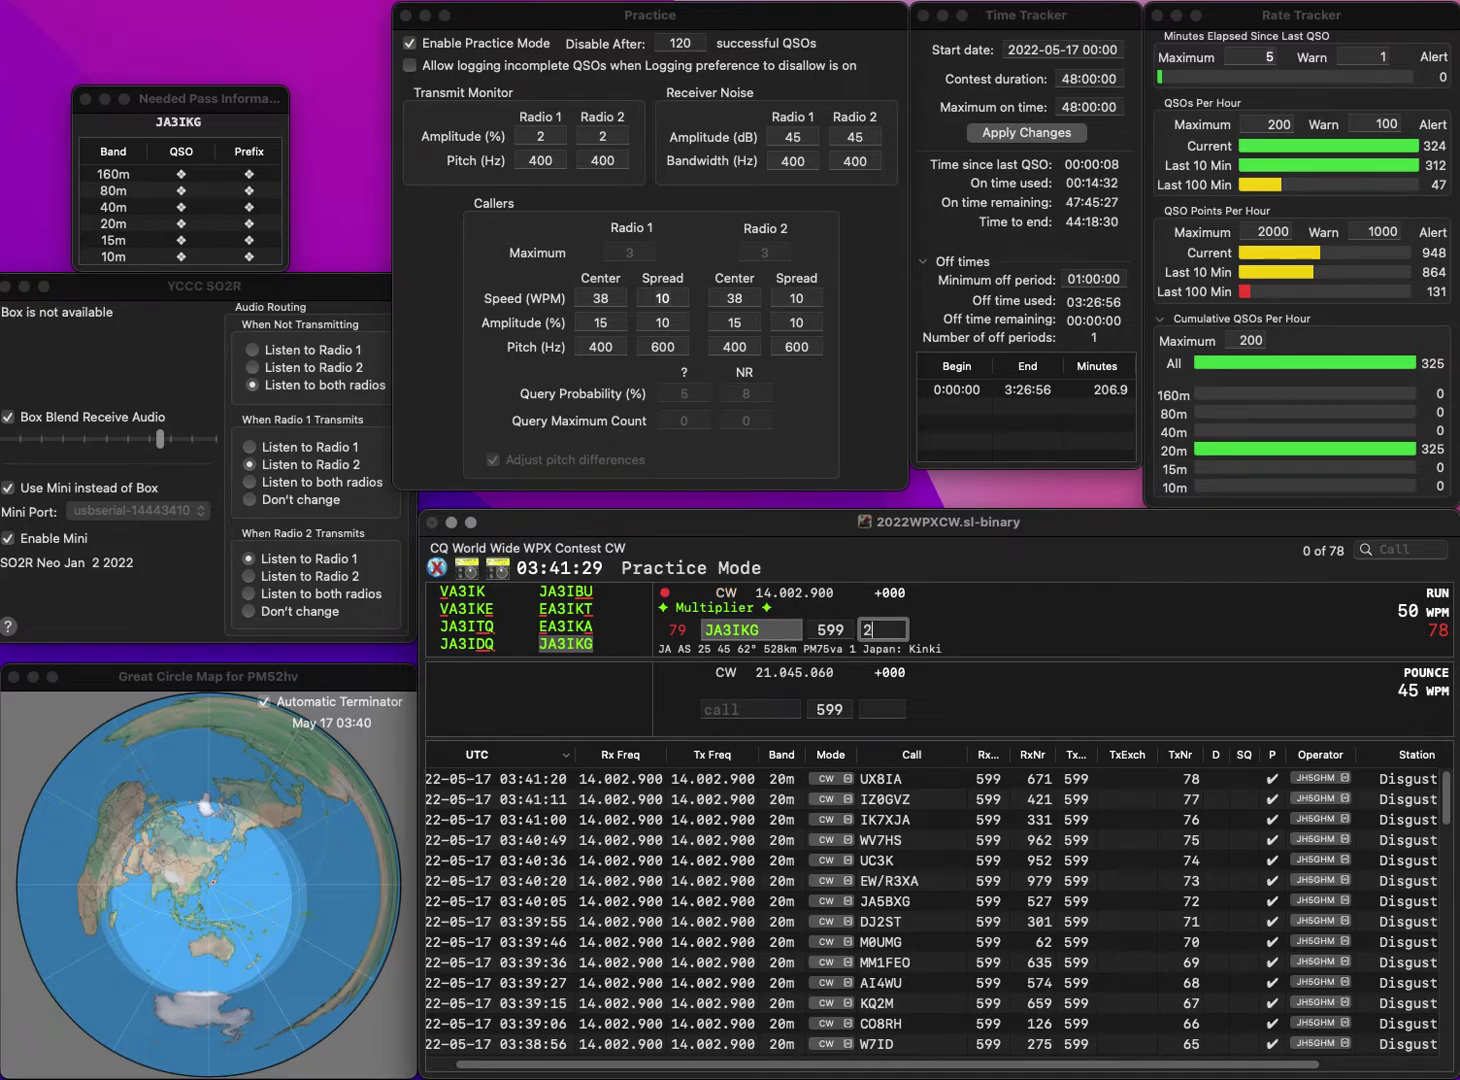
text(11)
key(Return)
text(R5)
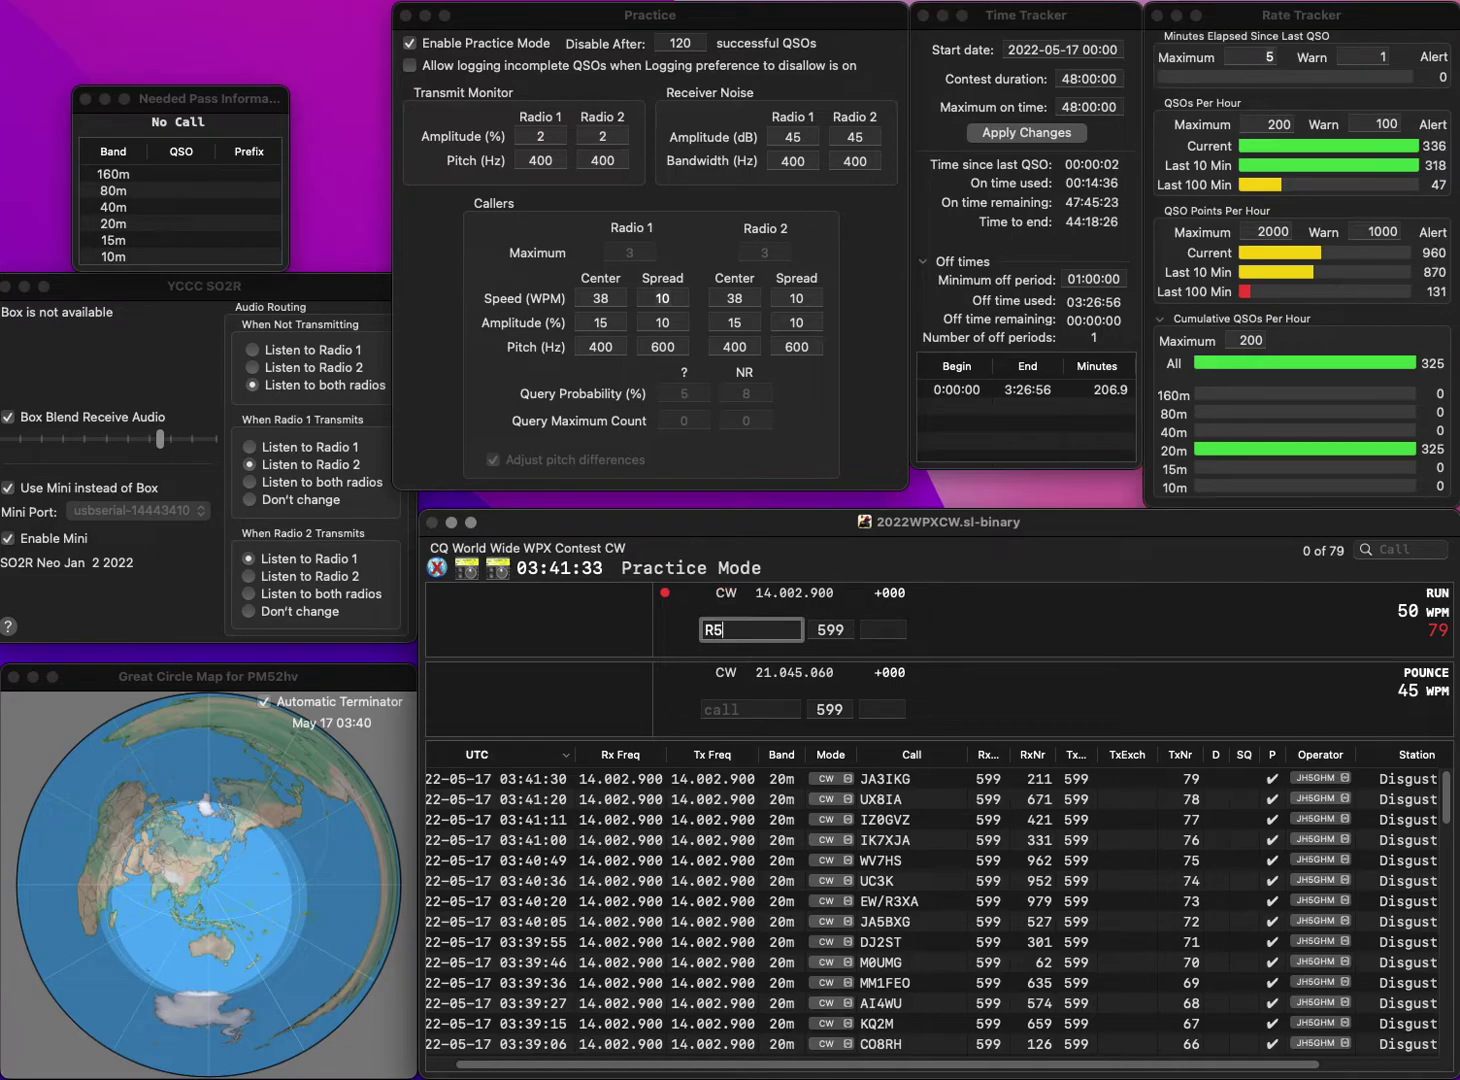
text(QL)
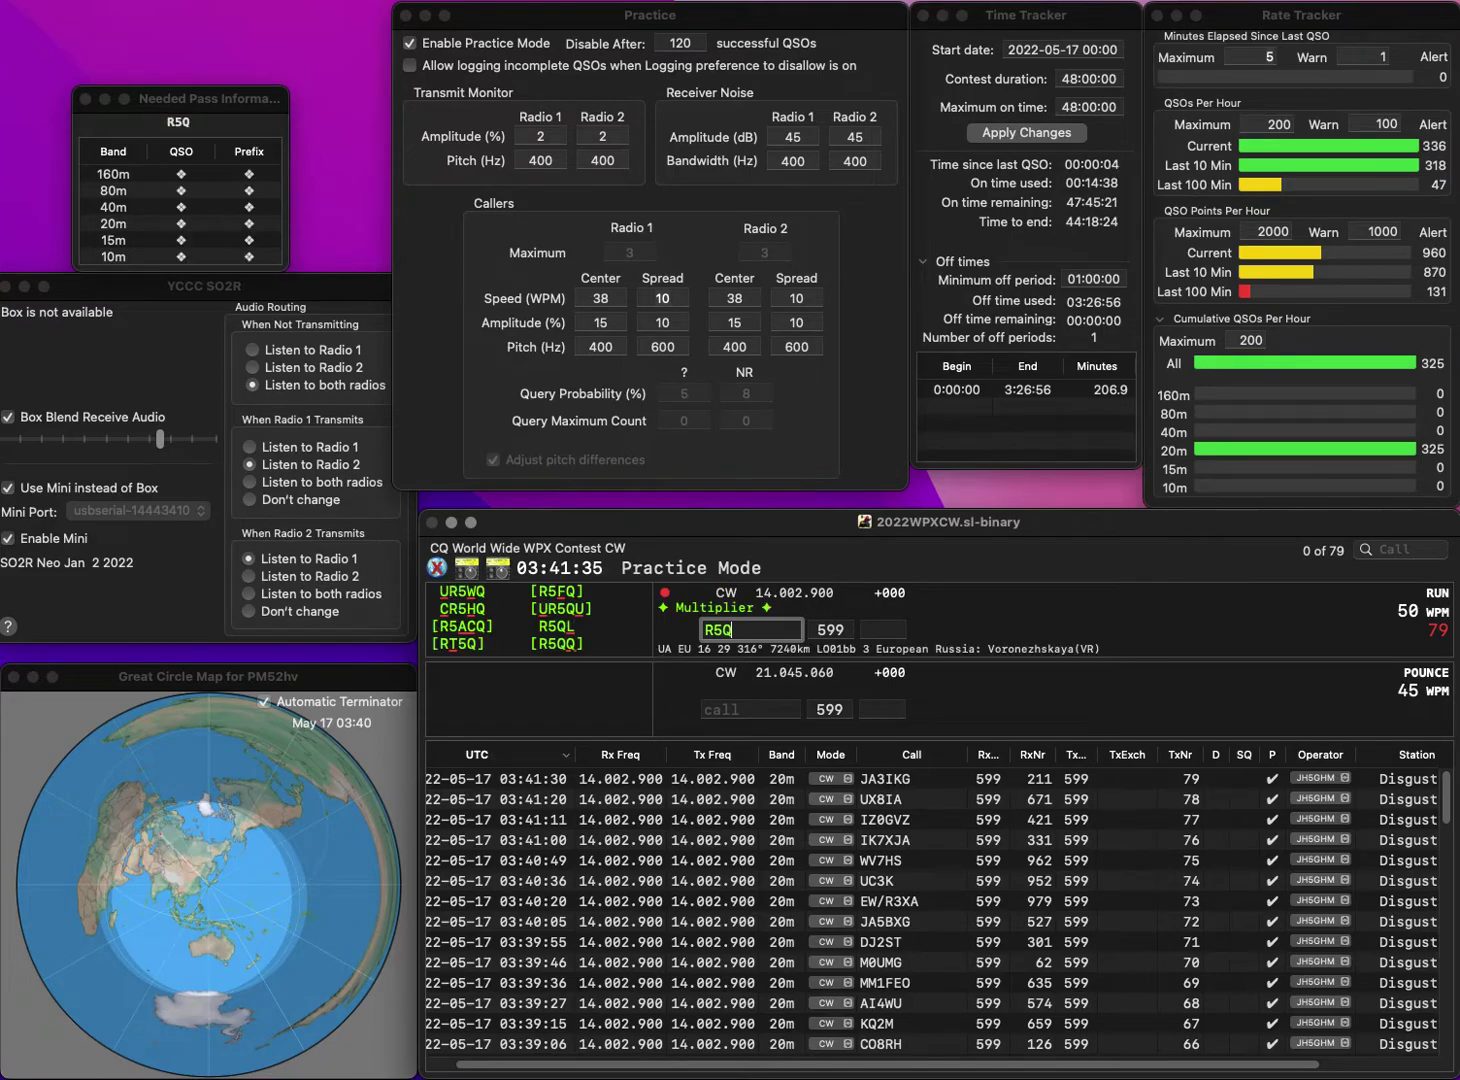
key(Return)
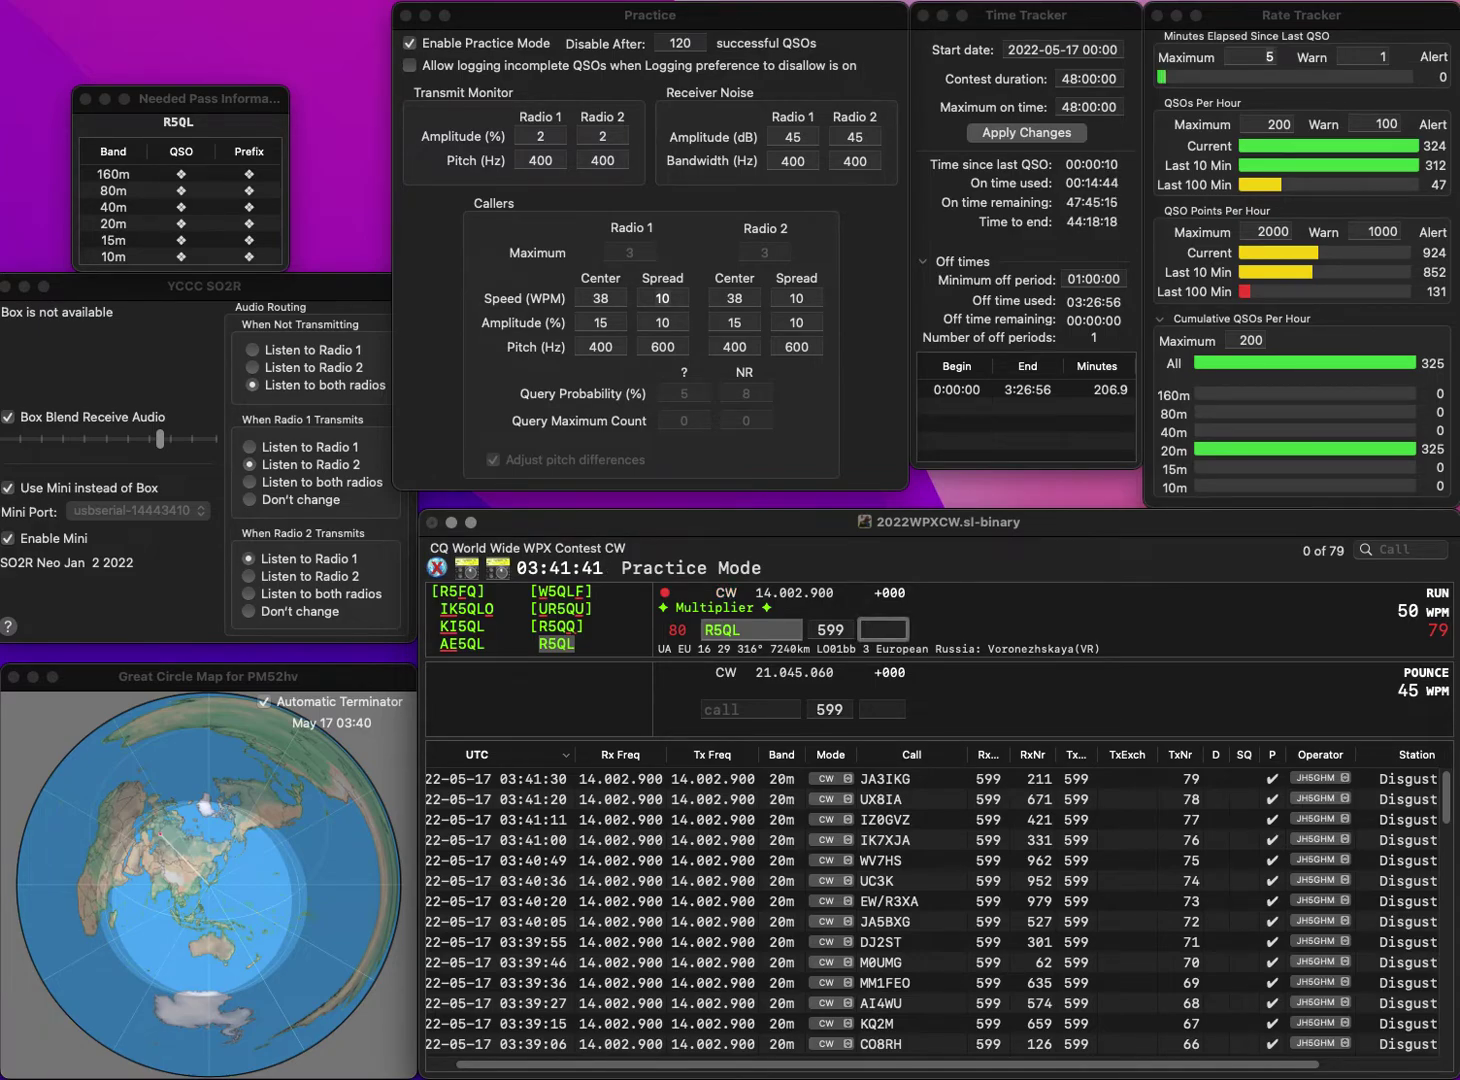
text(27)
key(Return)
text(JO3OE)
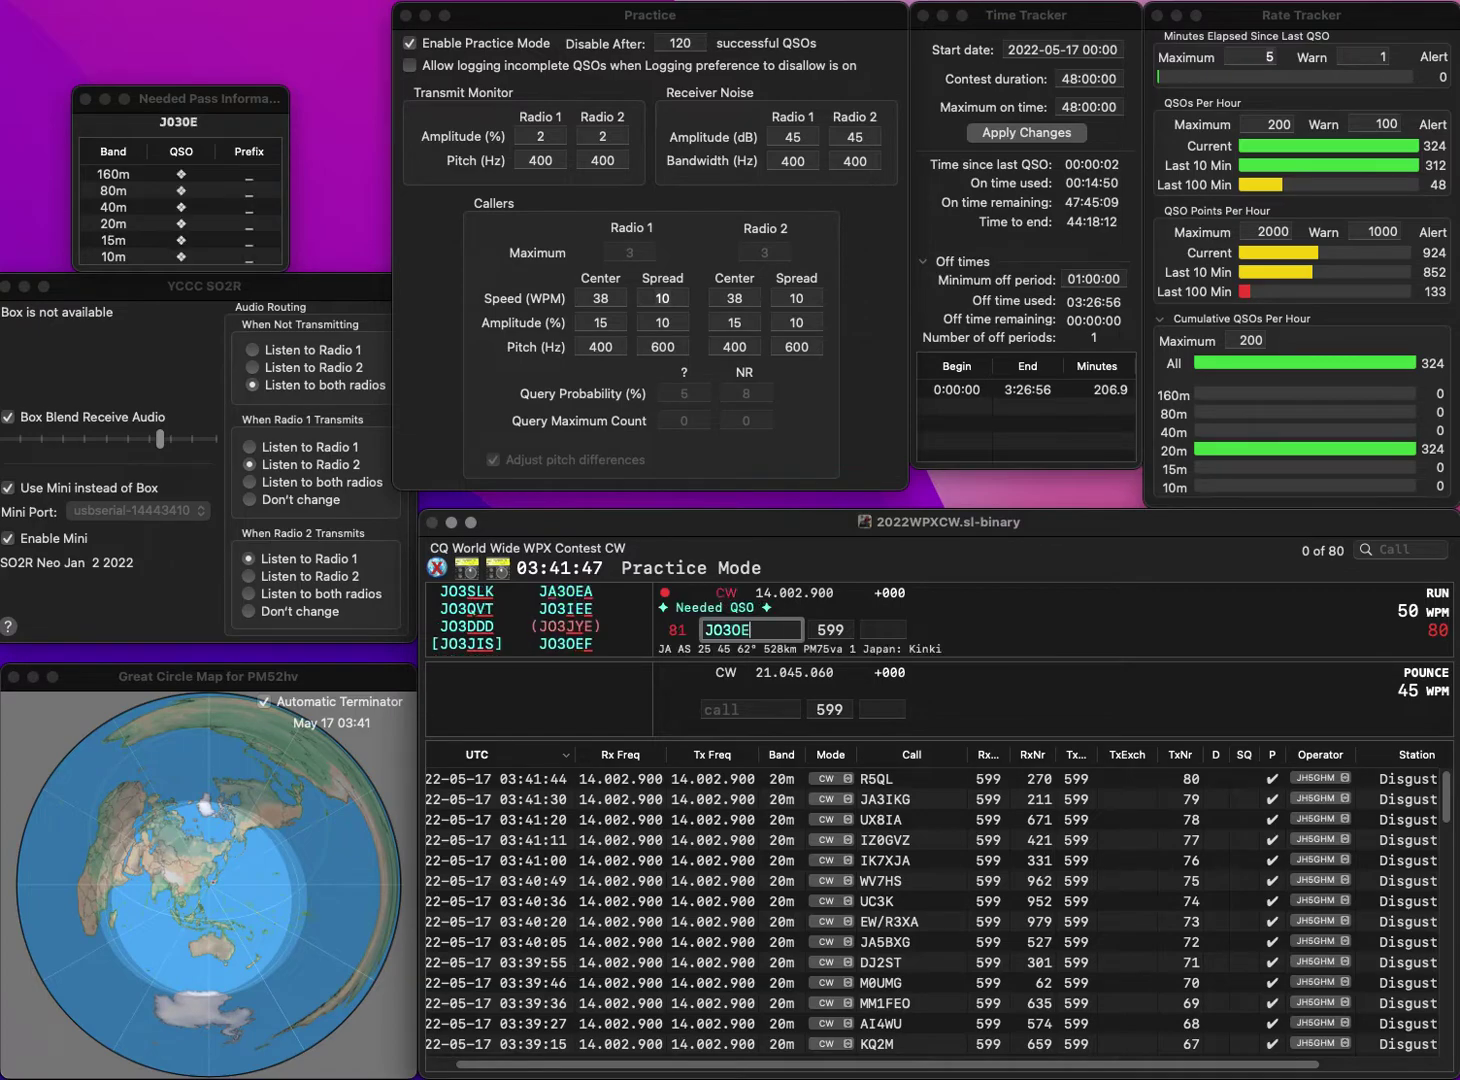
text(F)
key(Return)
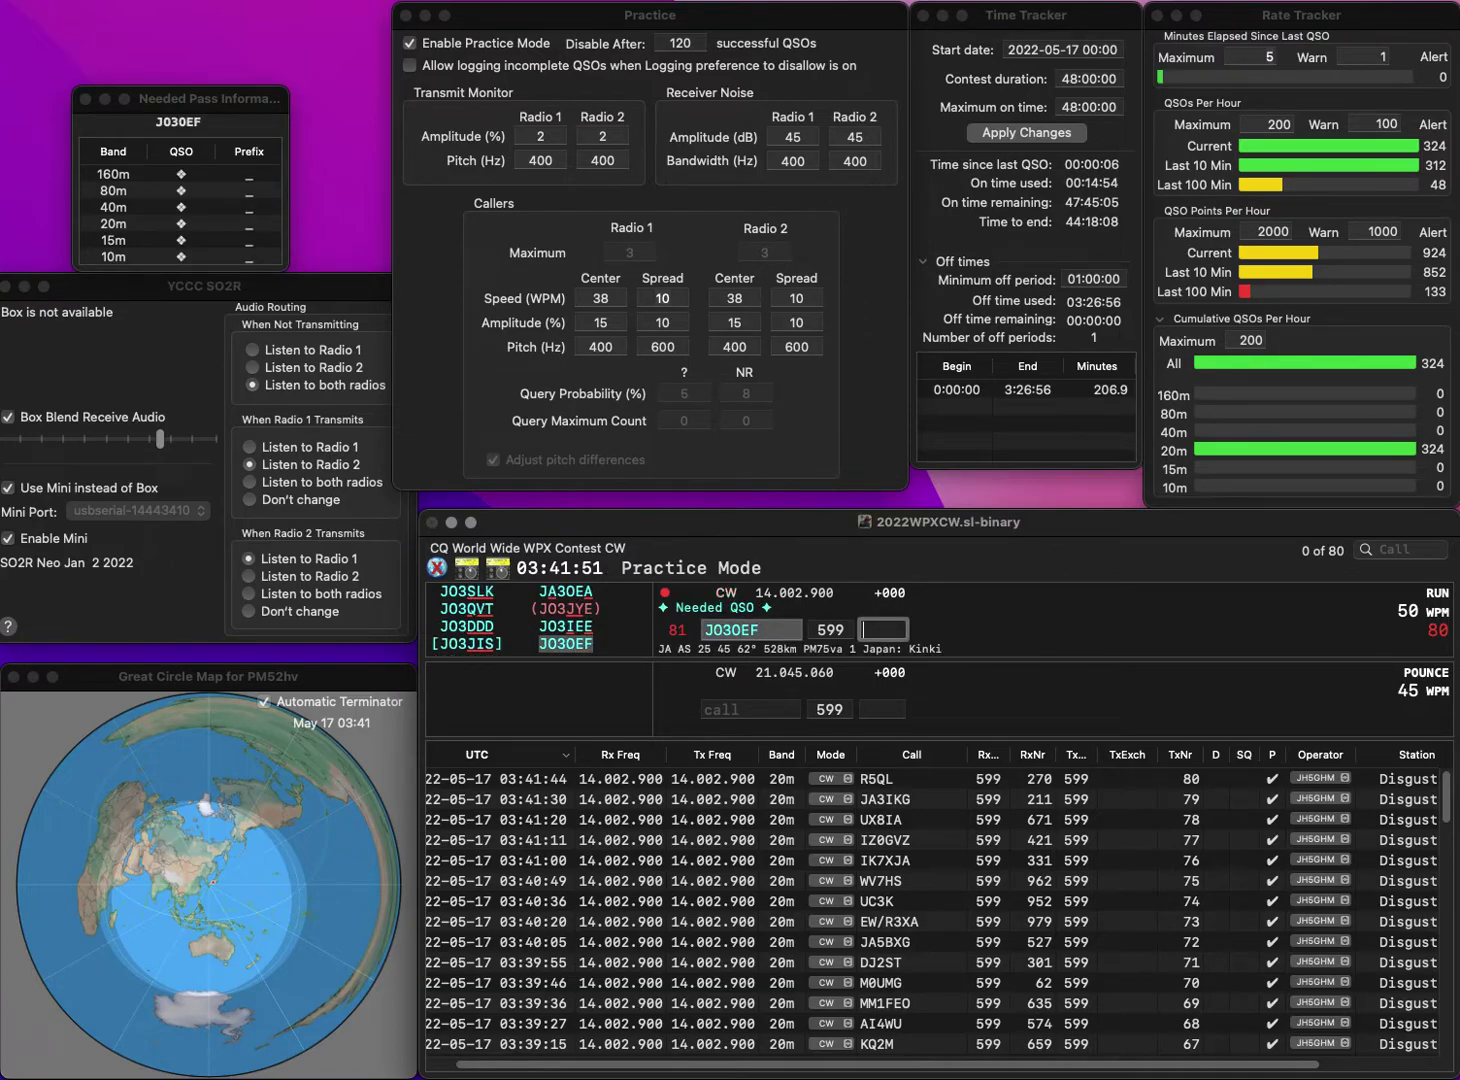
text(25)
key(Return)
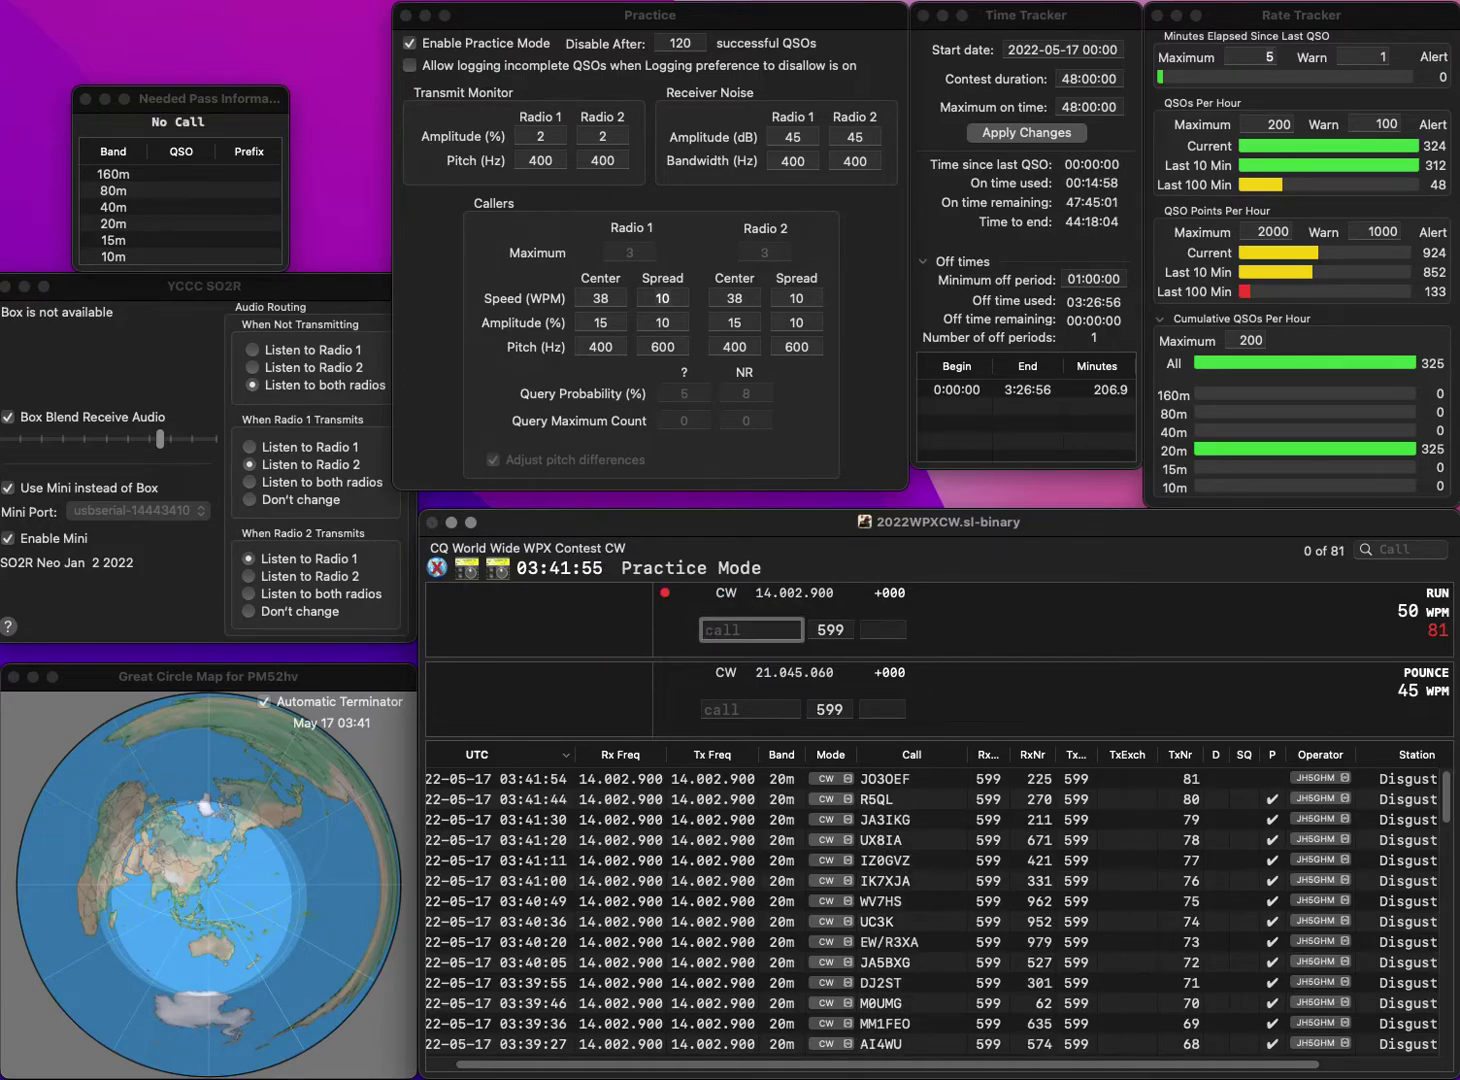
text(YR)
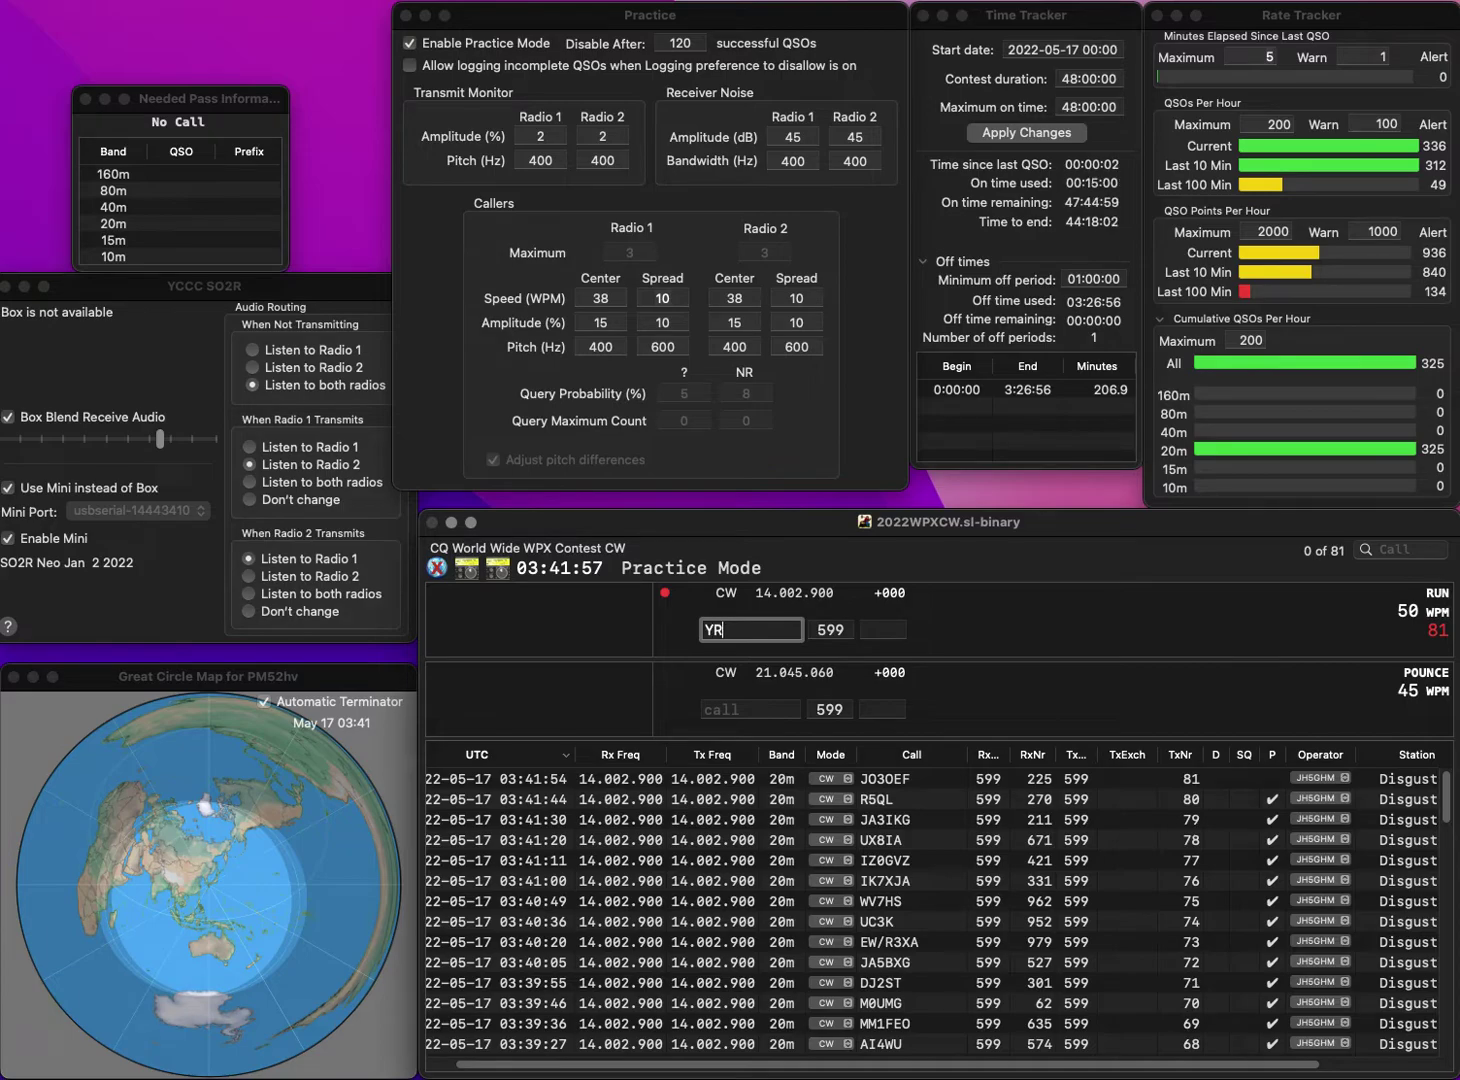
text(L)
text(I1)
key(Return)
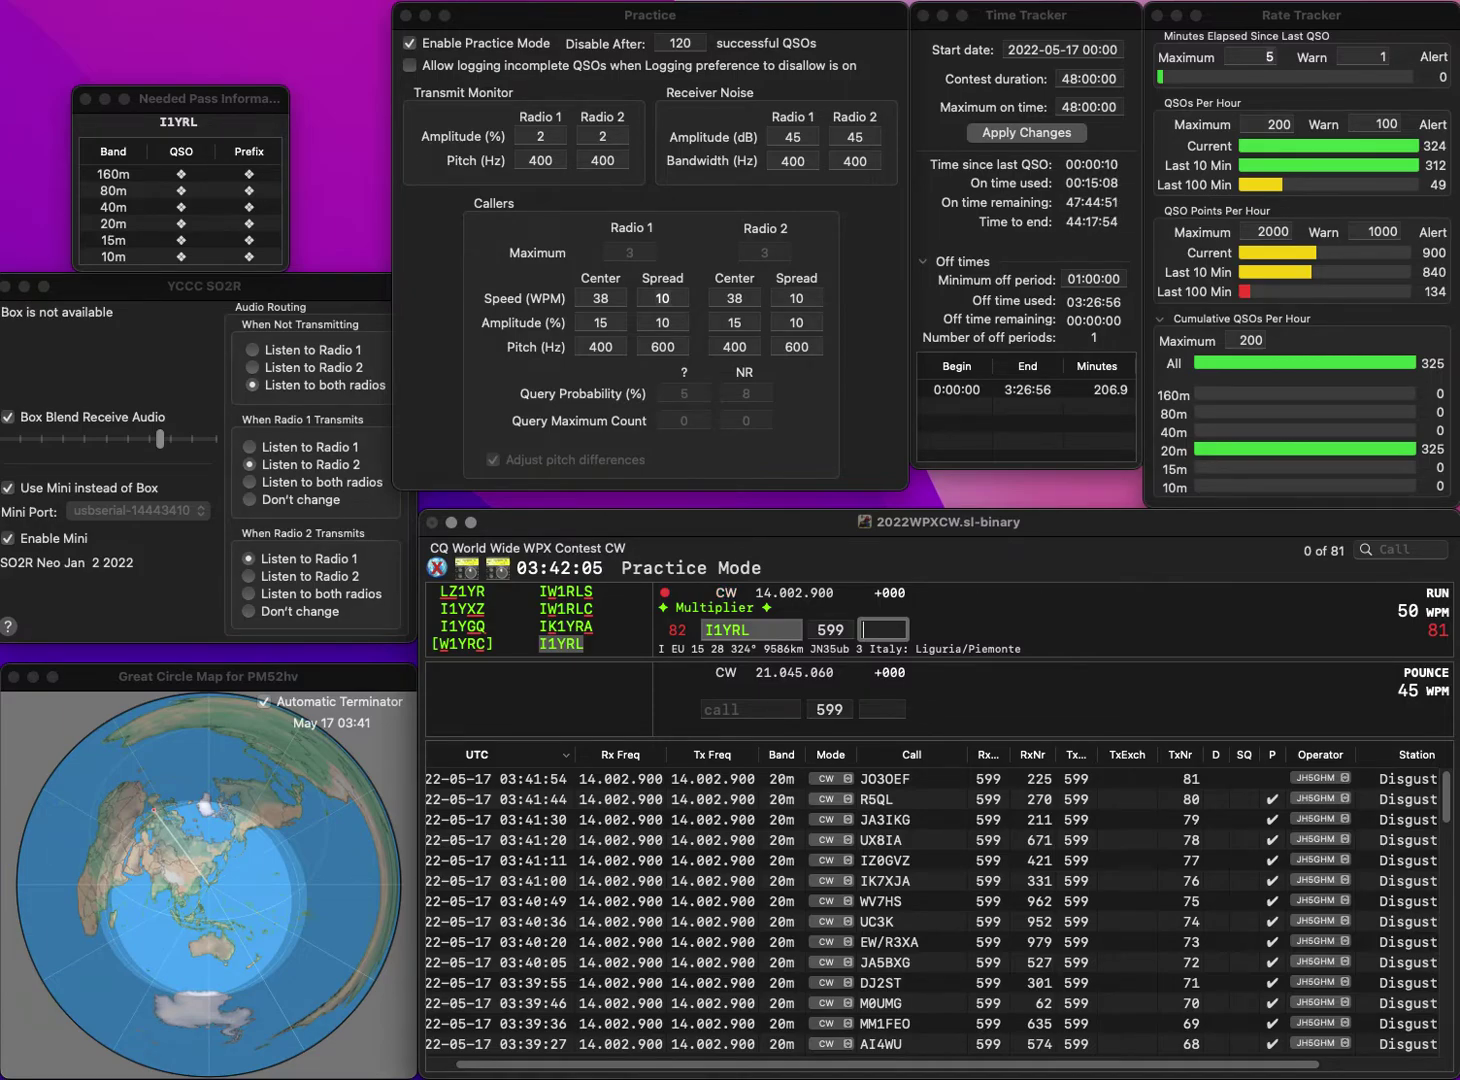
text(942)
key(Return)
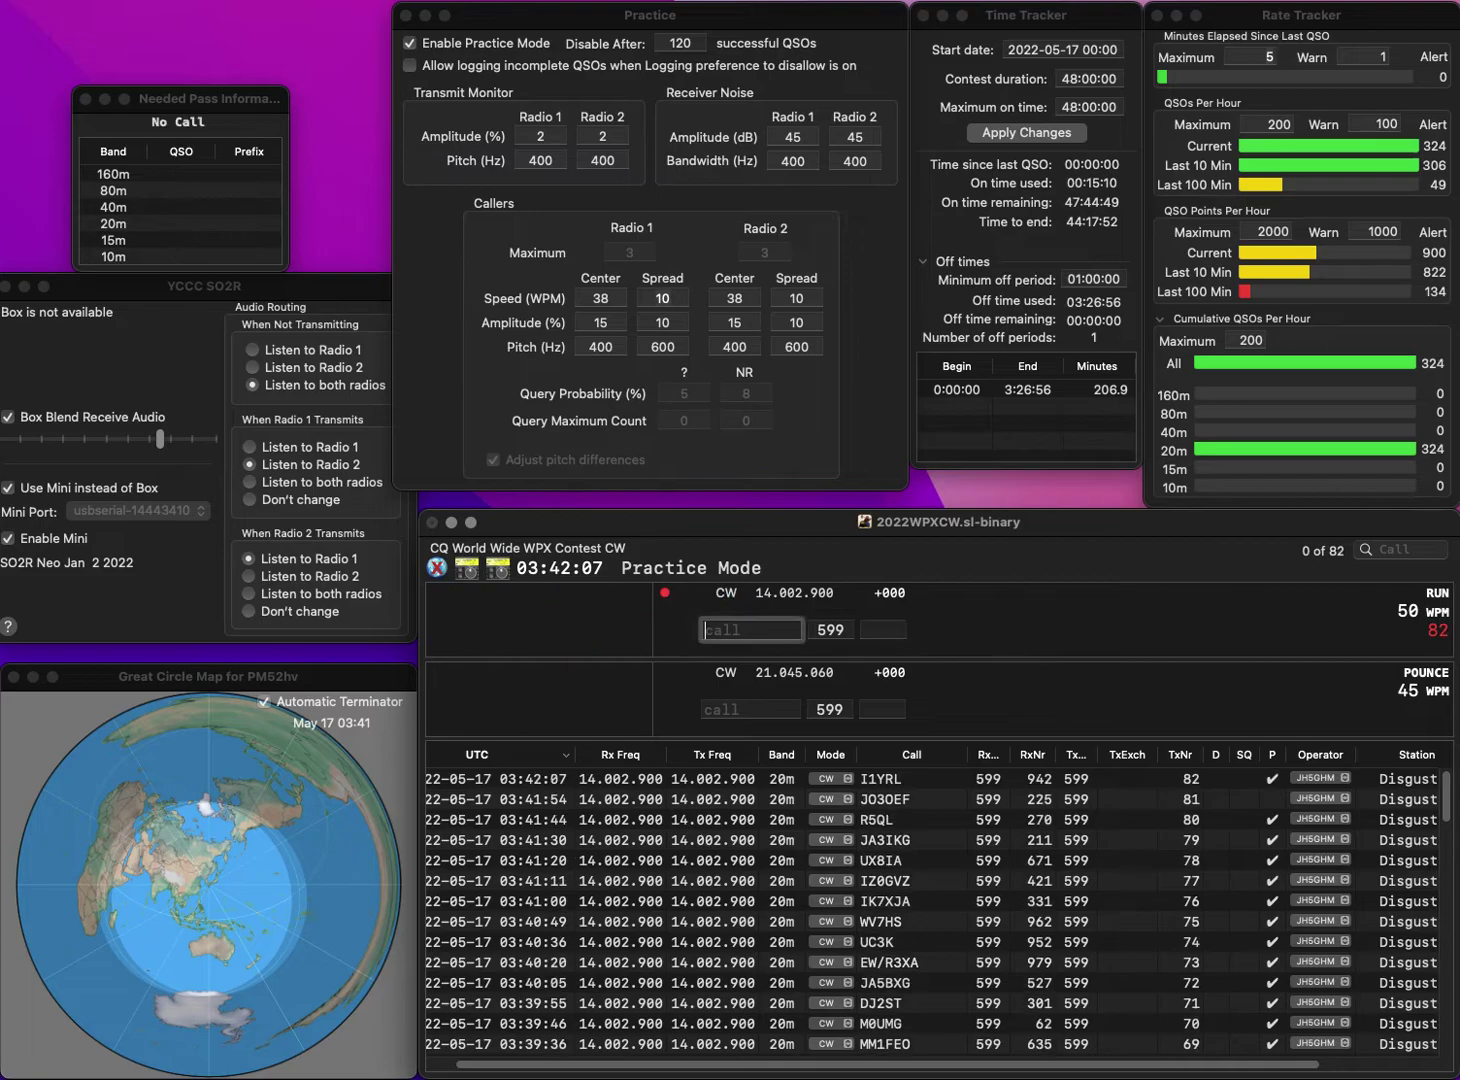
text(VE3)
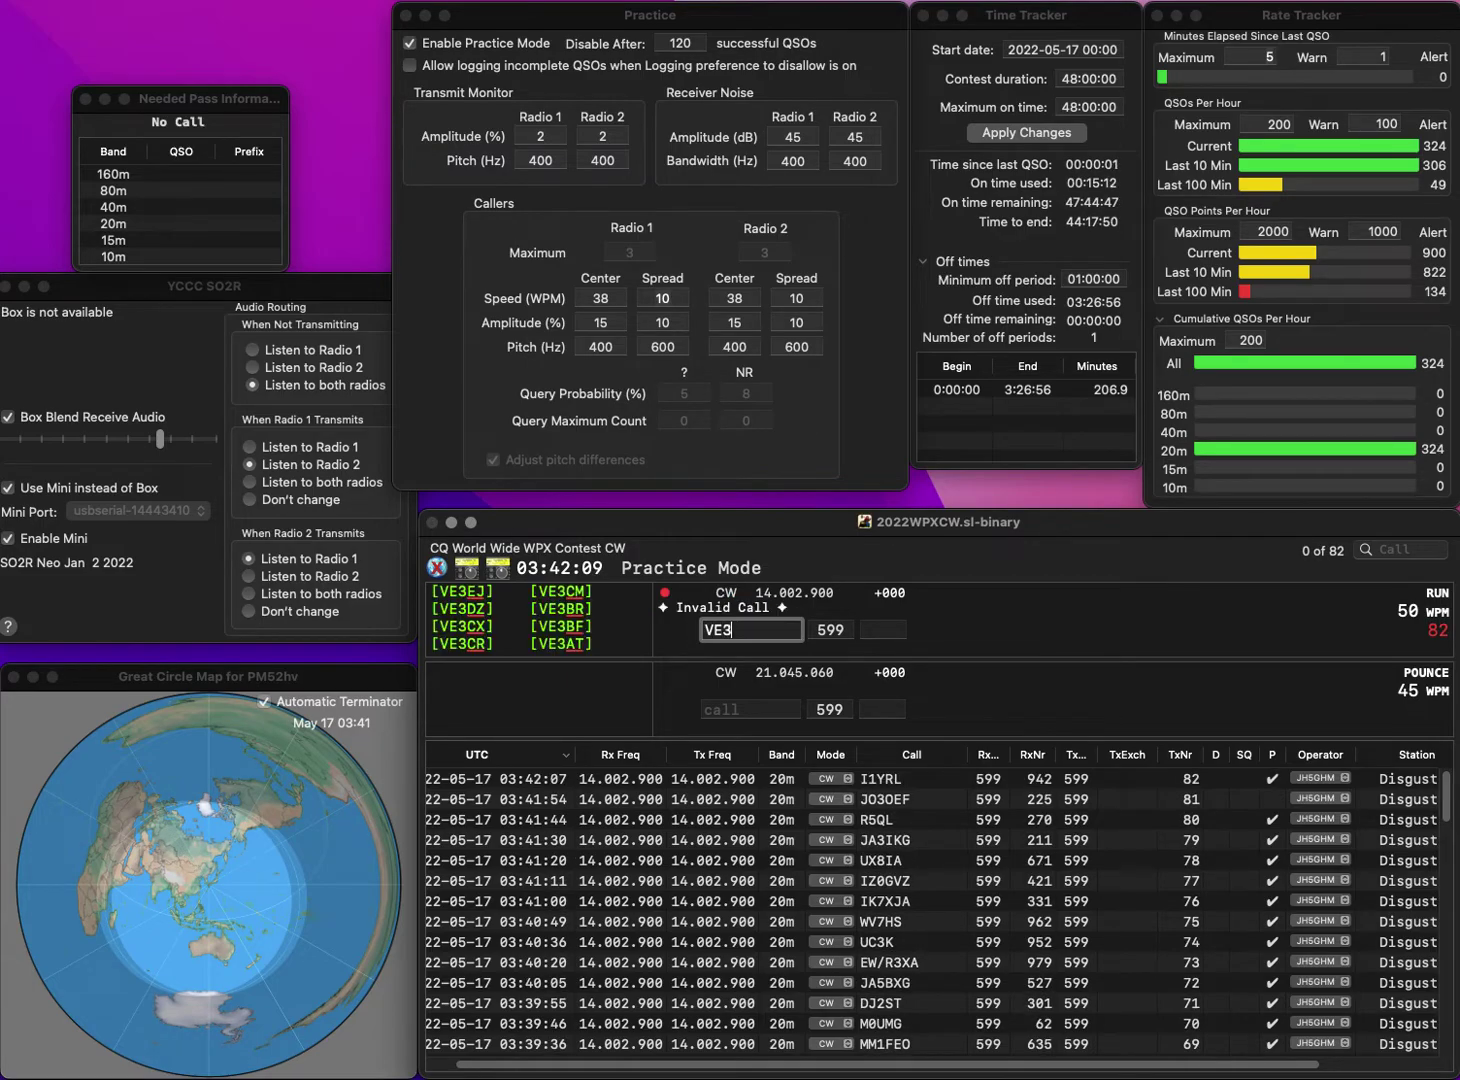
text(VV)
key(Return)
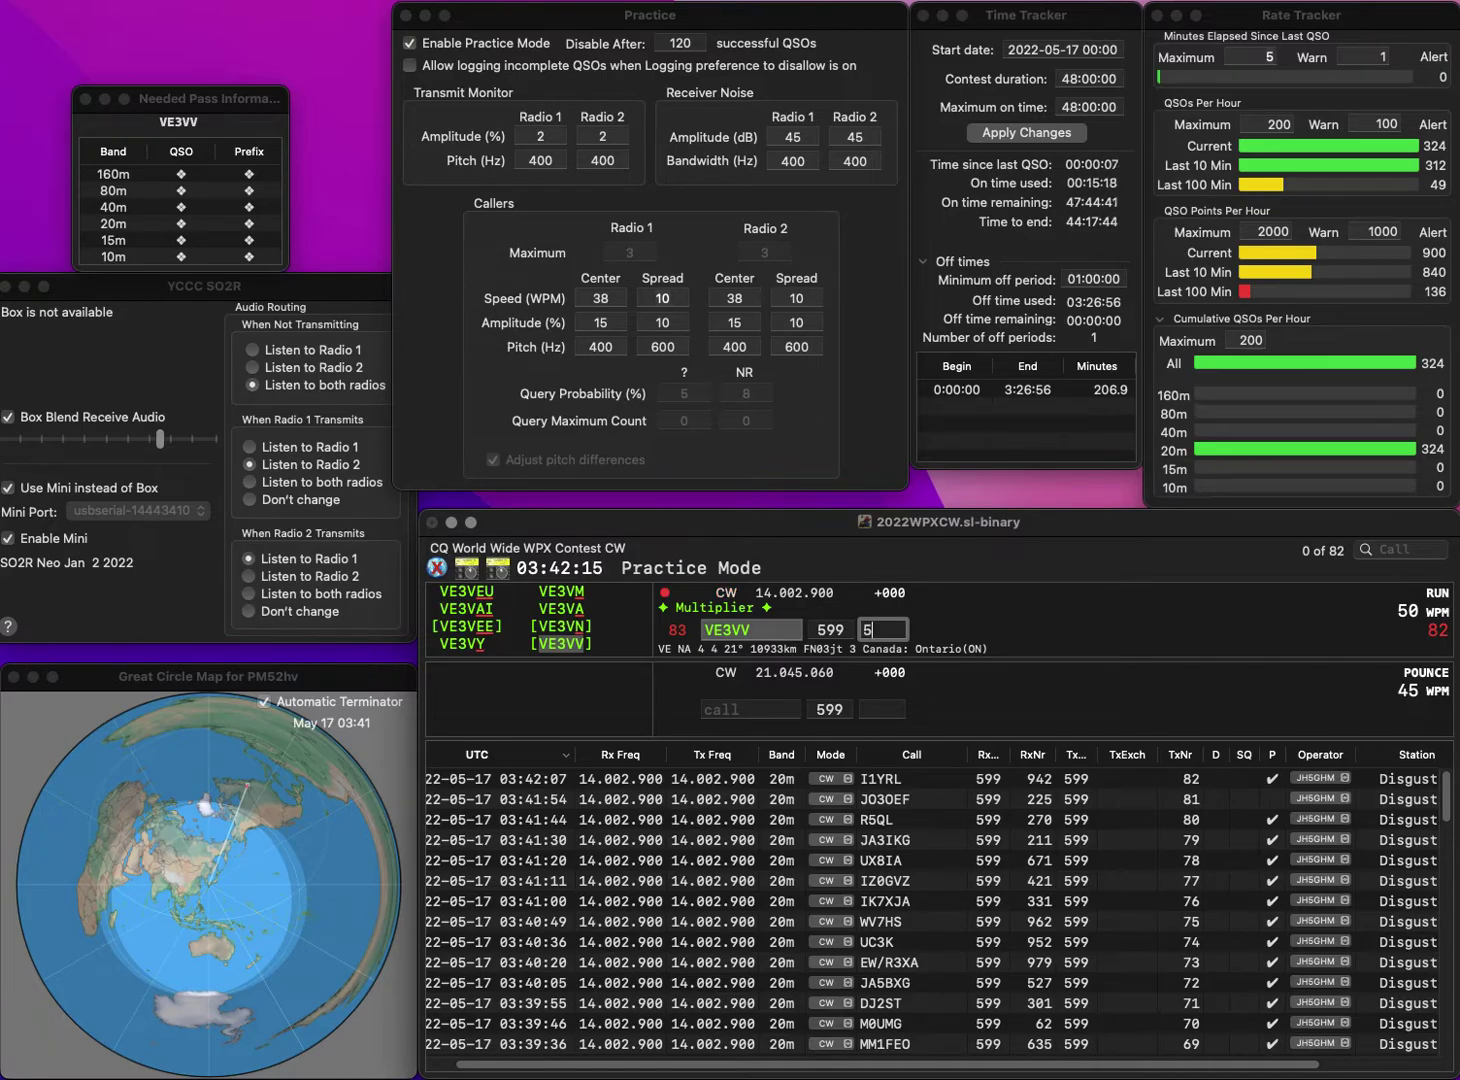
text(37)
key(Return)
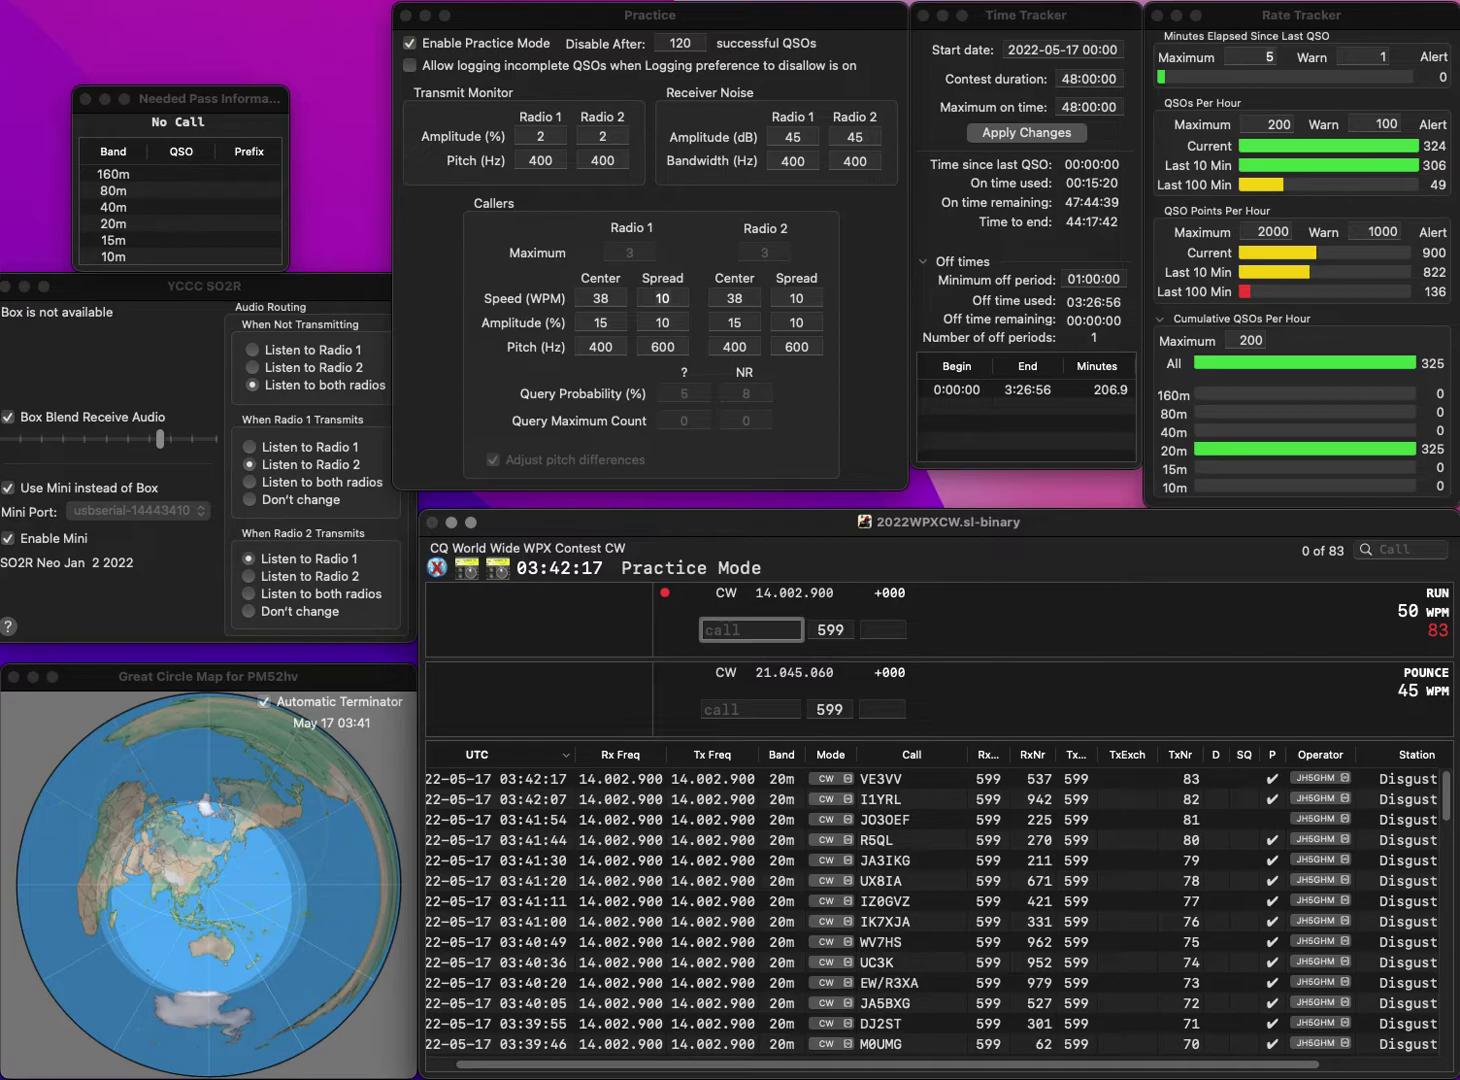
text(KC8YJB)
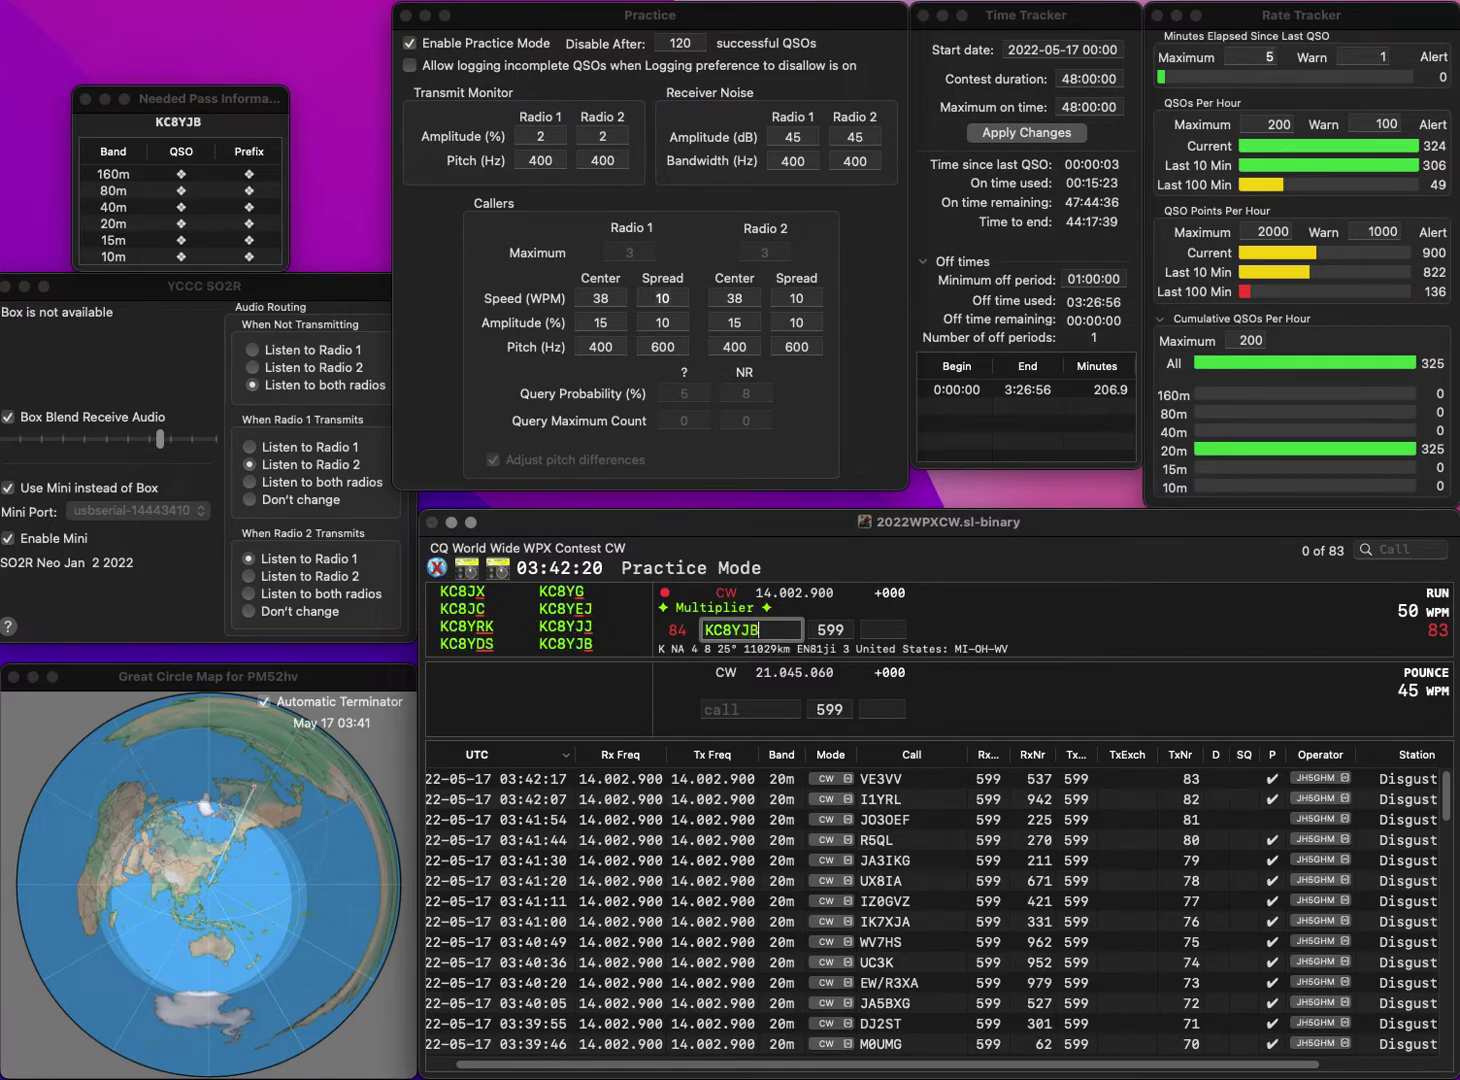
key(space)
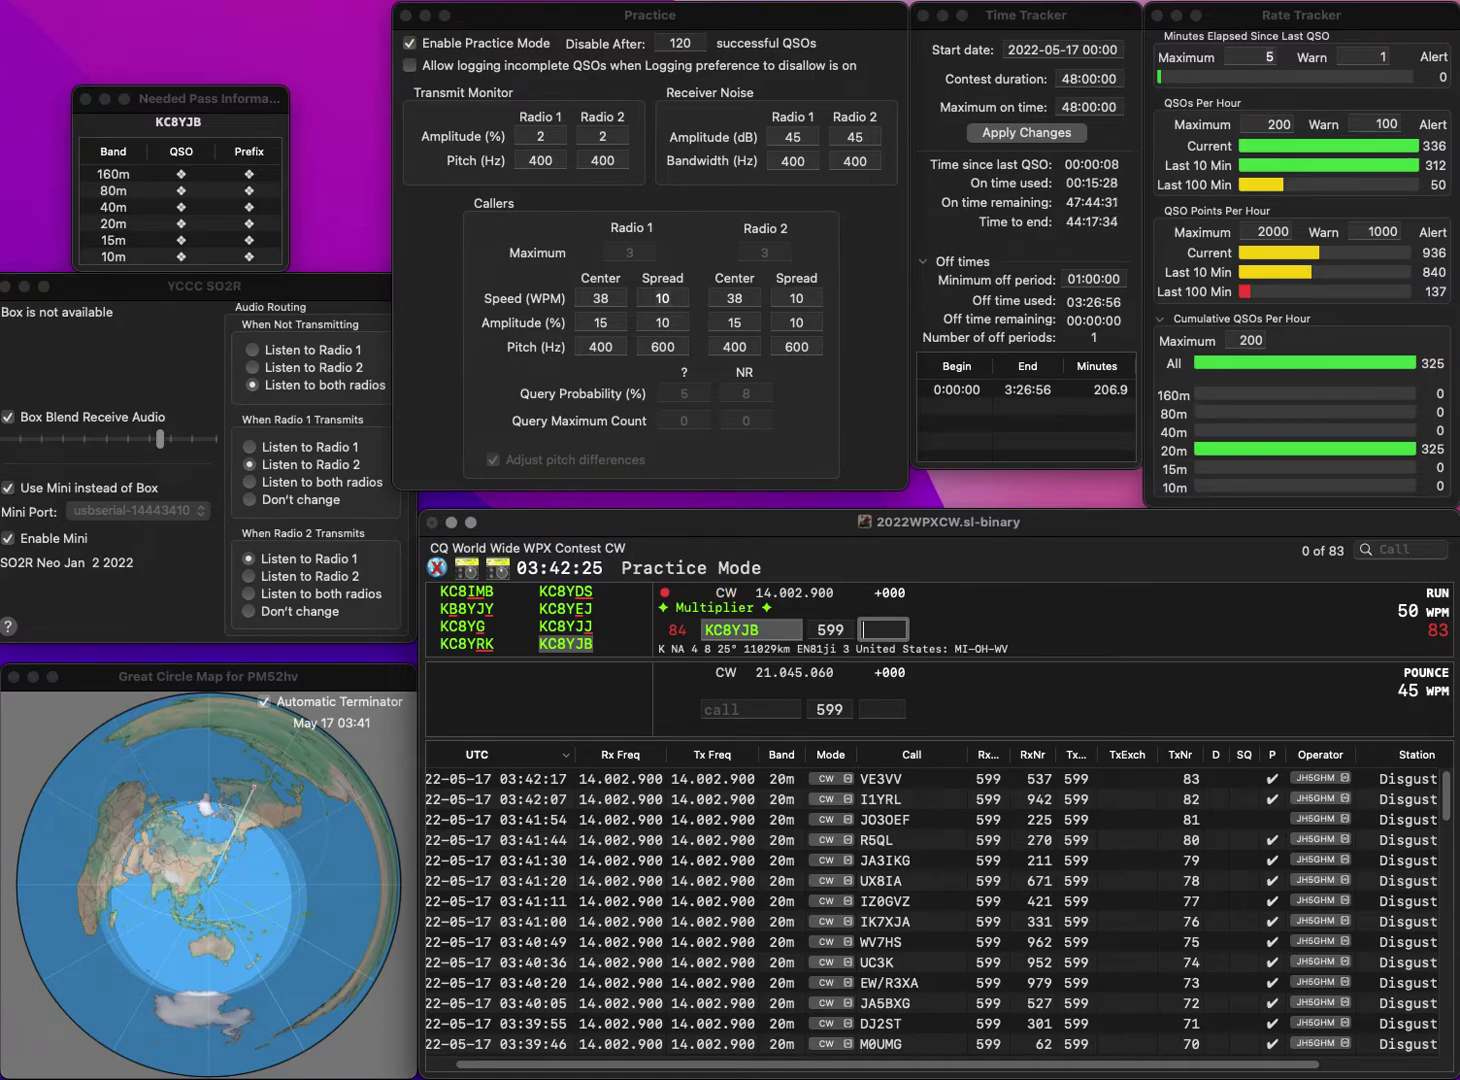
text(891)
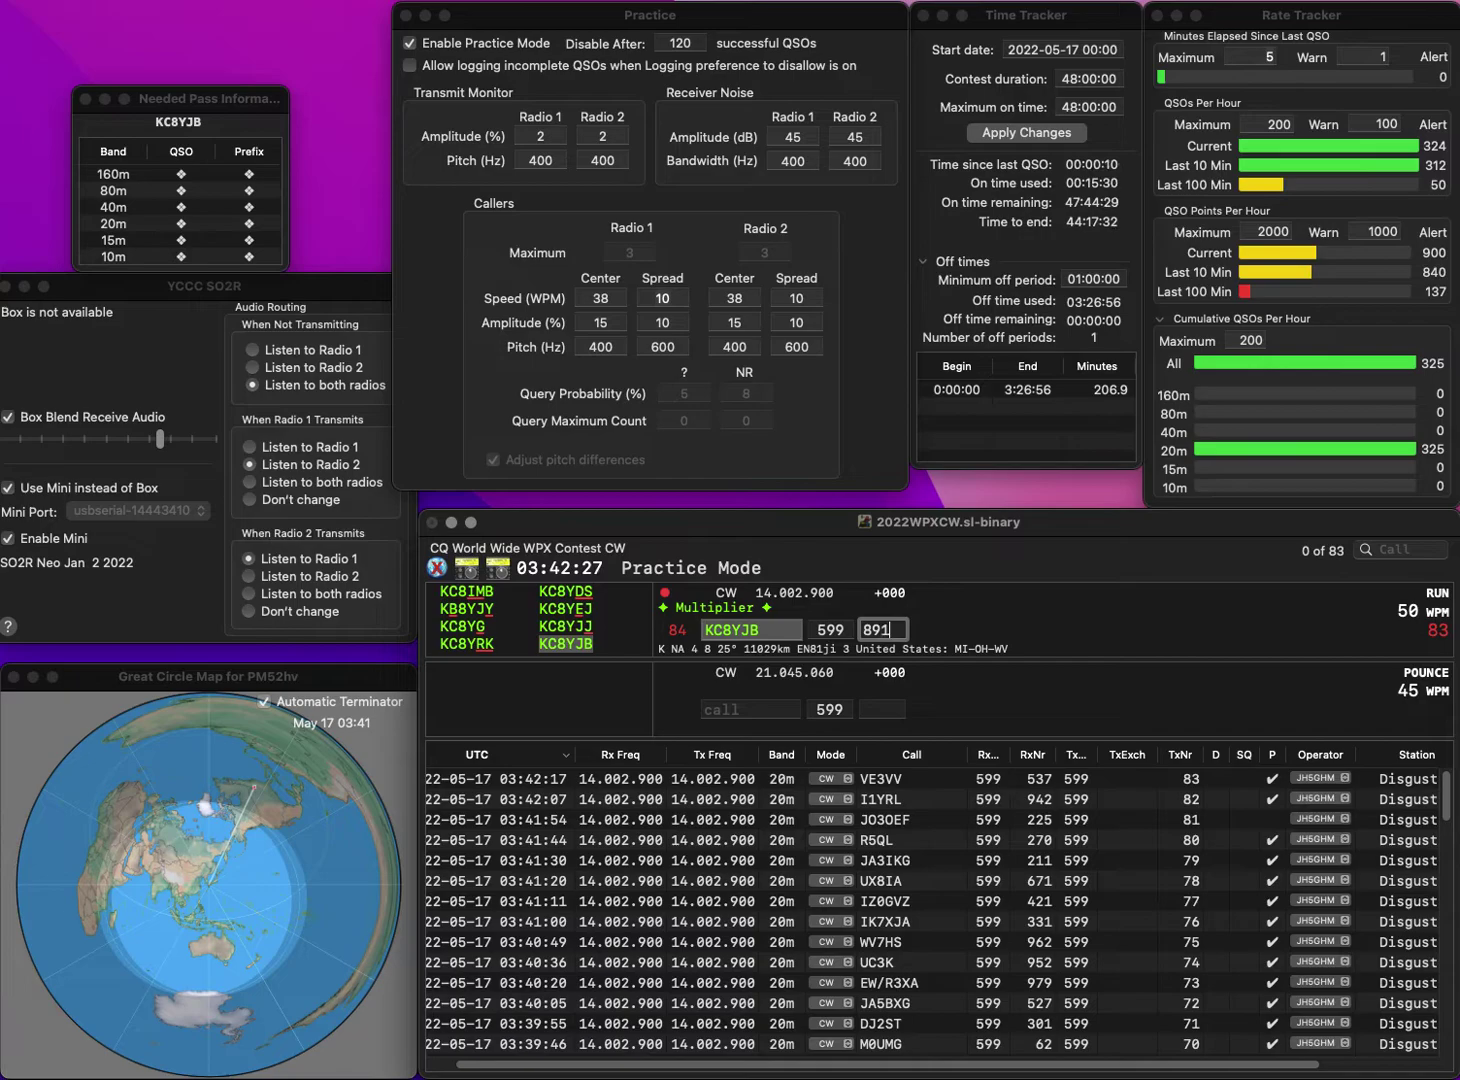
key(Return)
- Log the contact with KG5VQZ on the 14 MHz run radio with received number 309
text(KG)
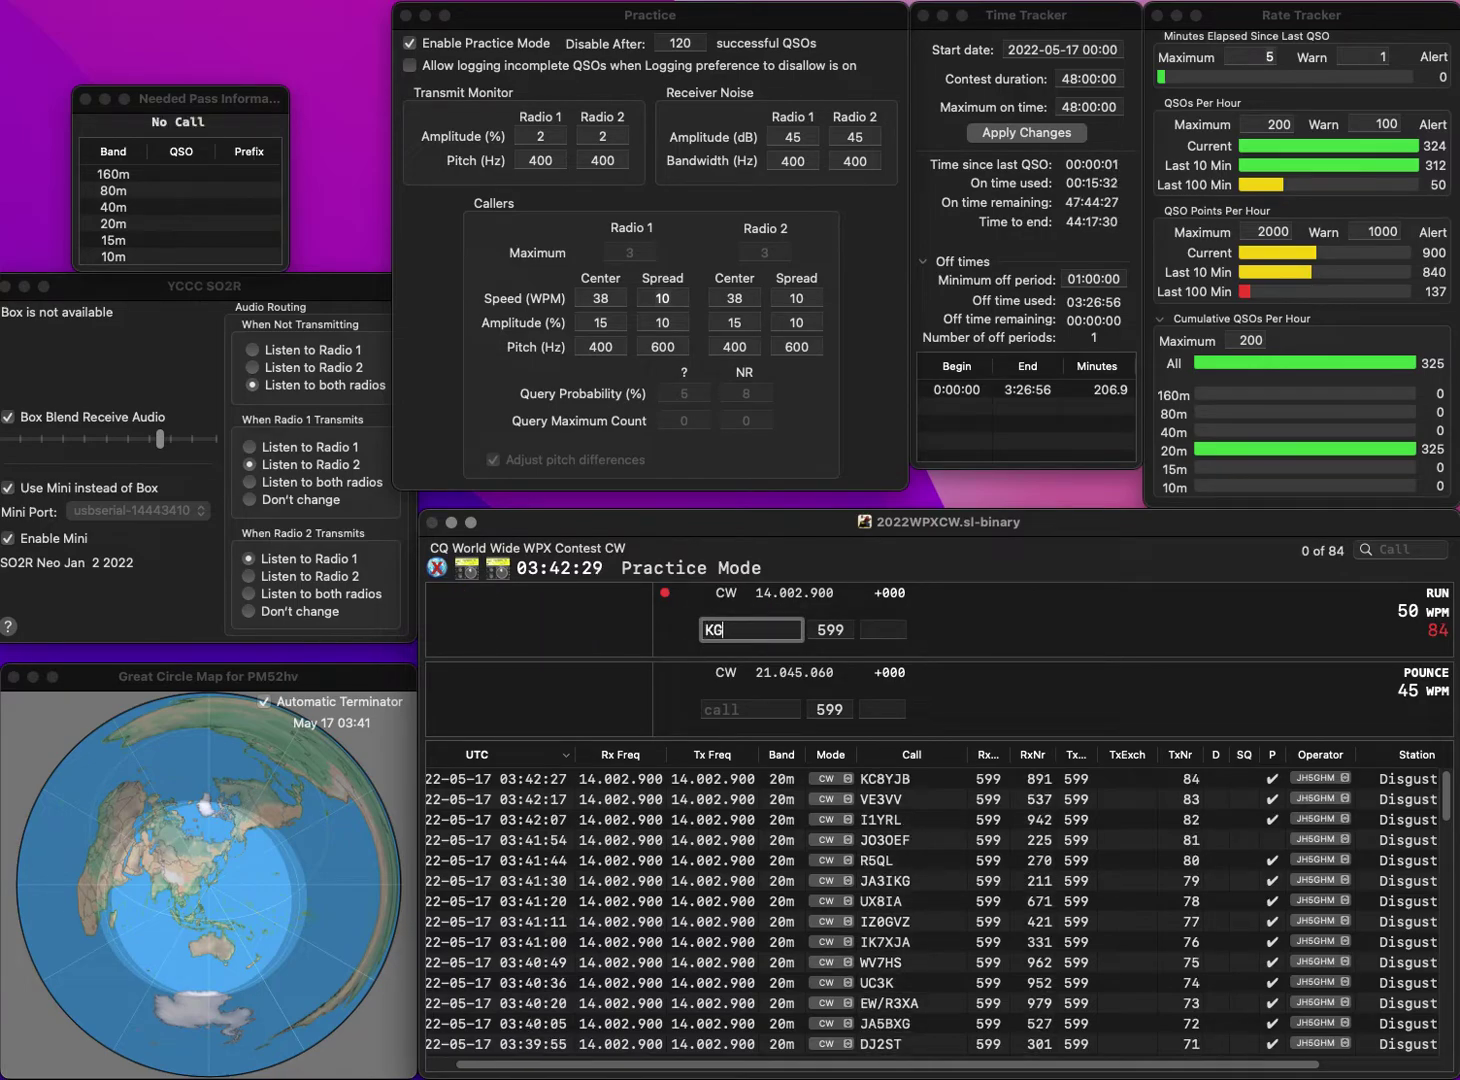
text(5VQZ)
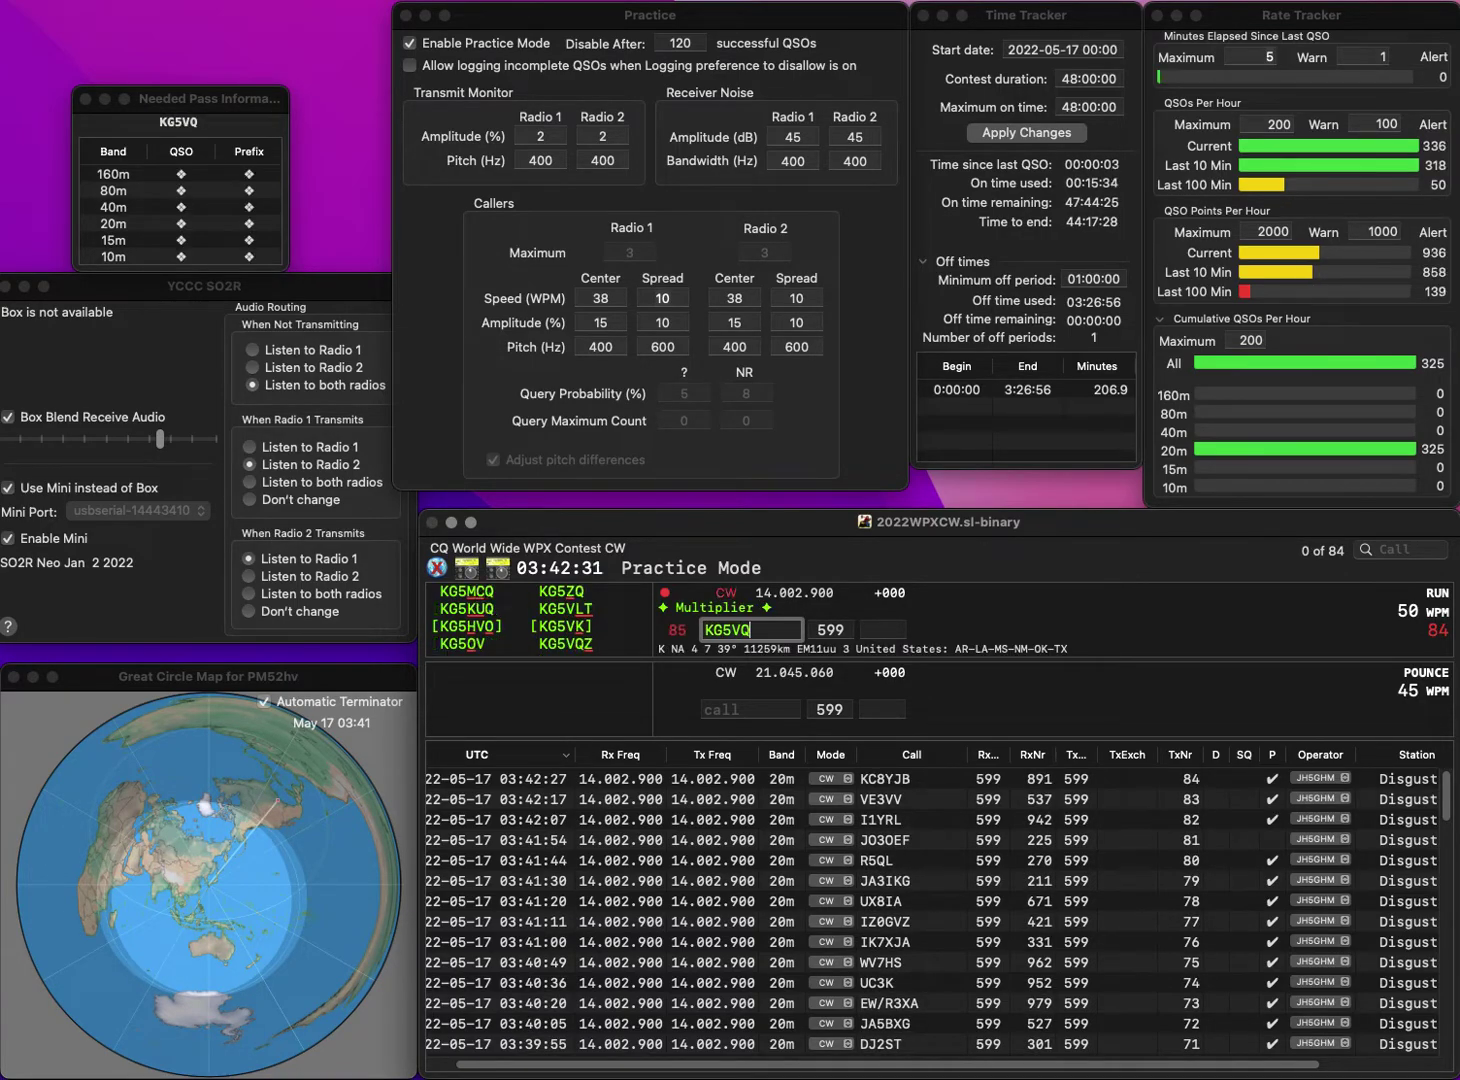
key(Return)
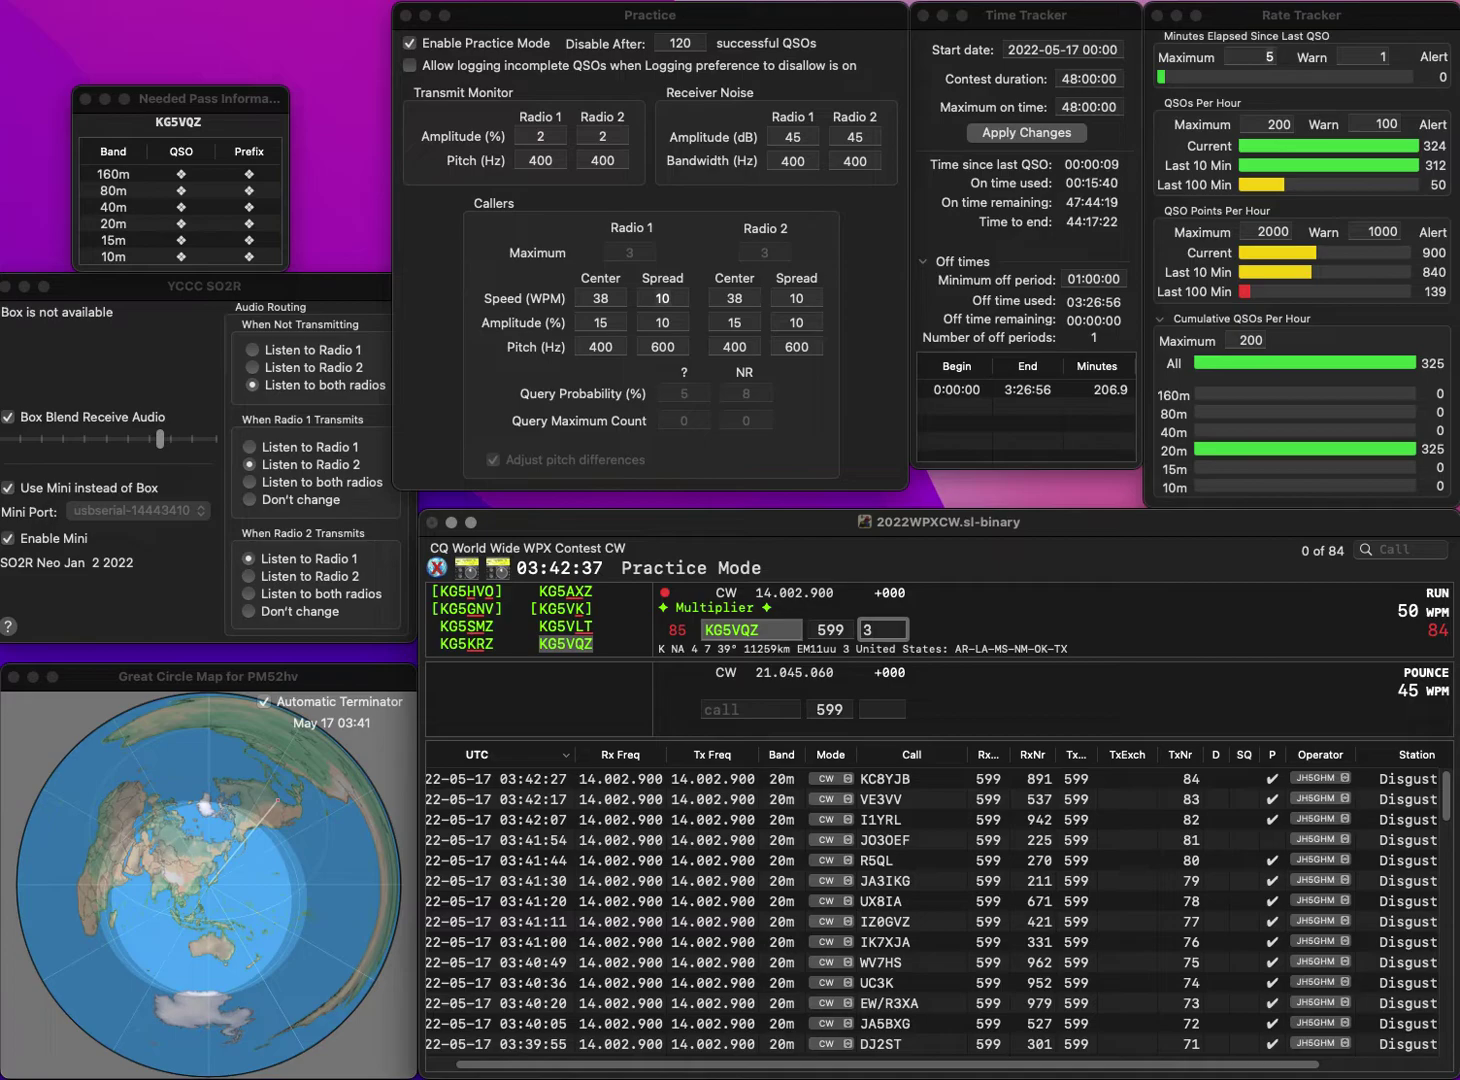
text(9)
key(Return)
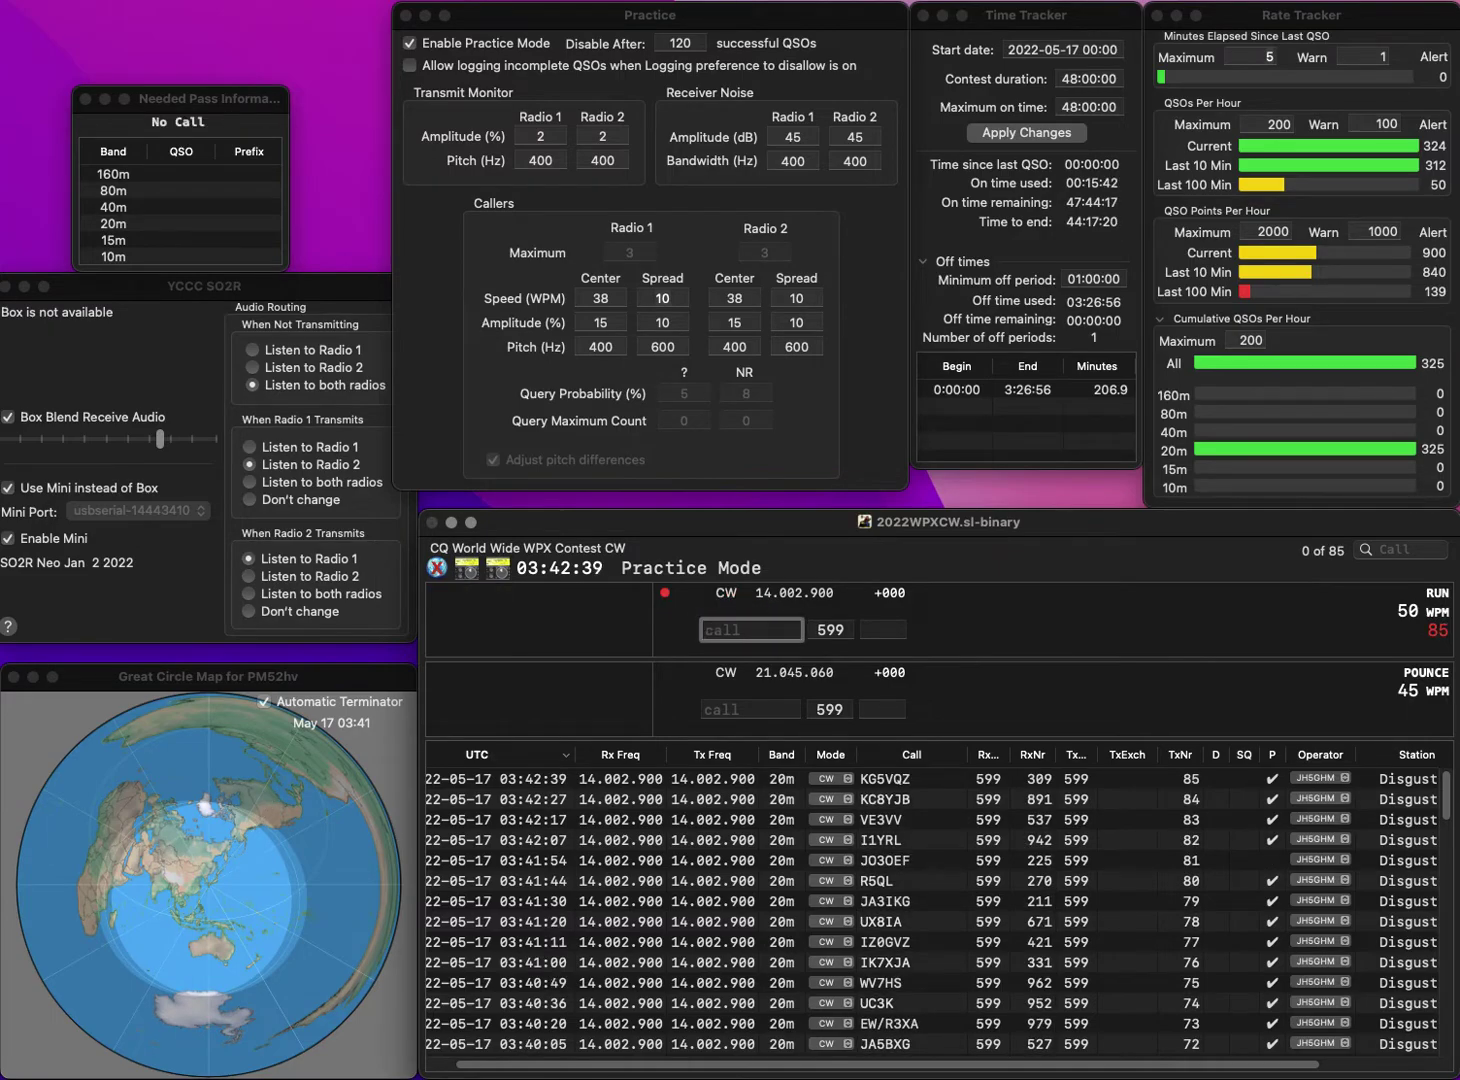
text(JH7J)
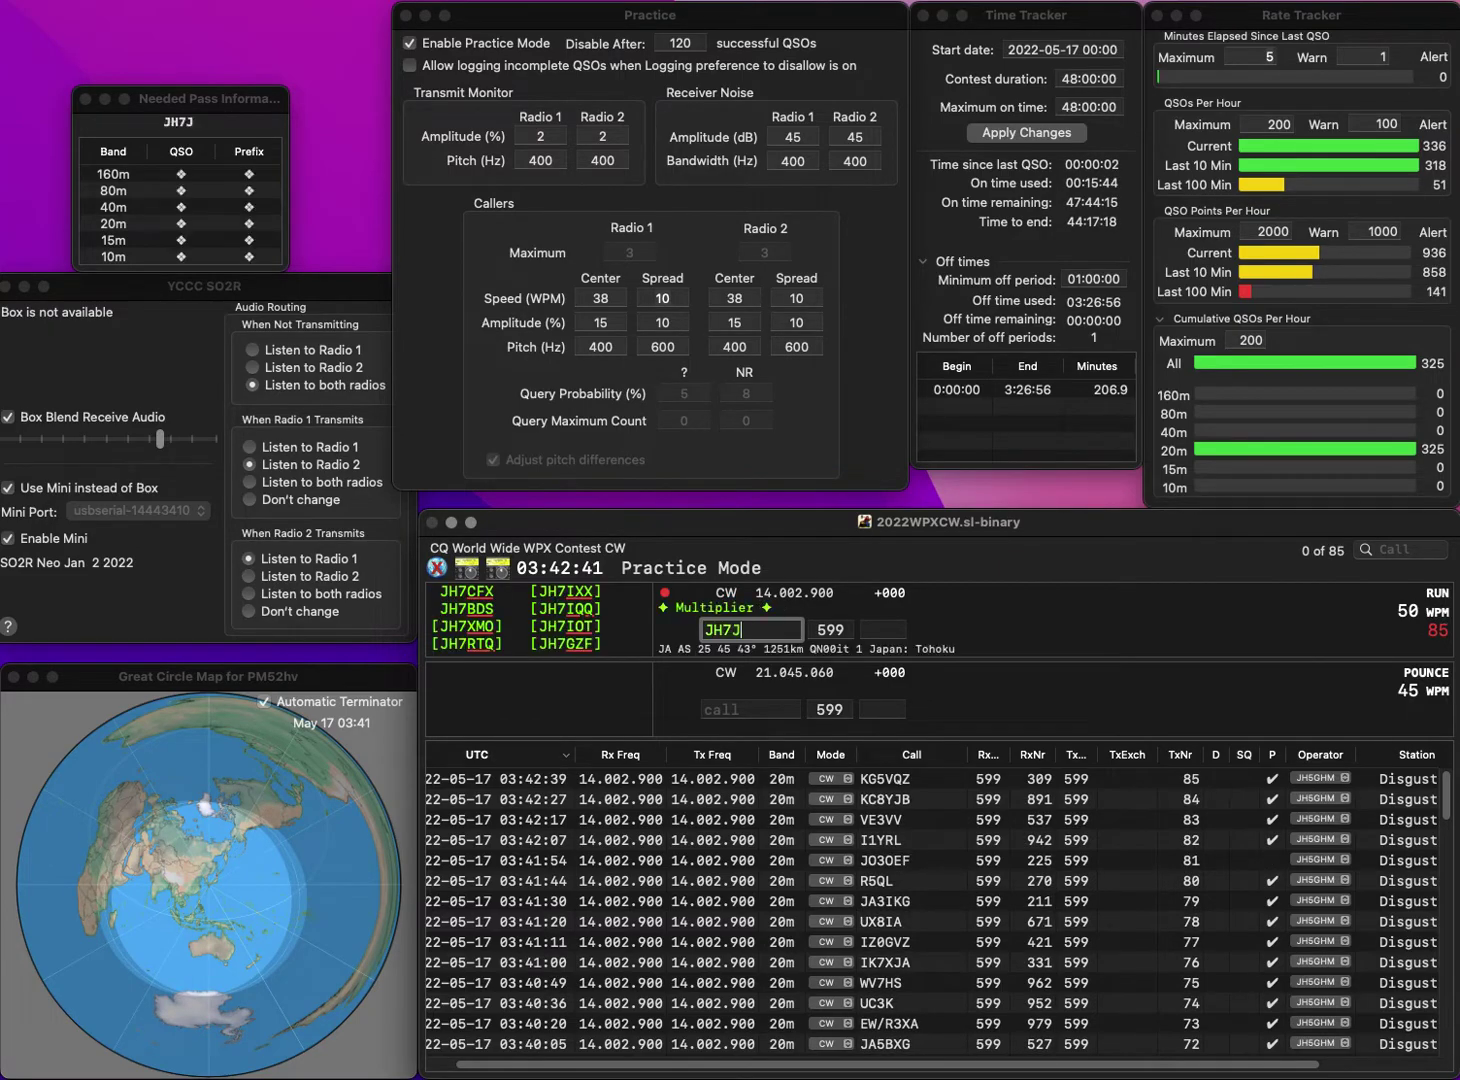
text(XJ)
key(Return)
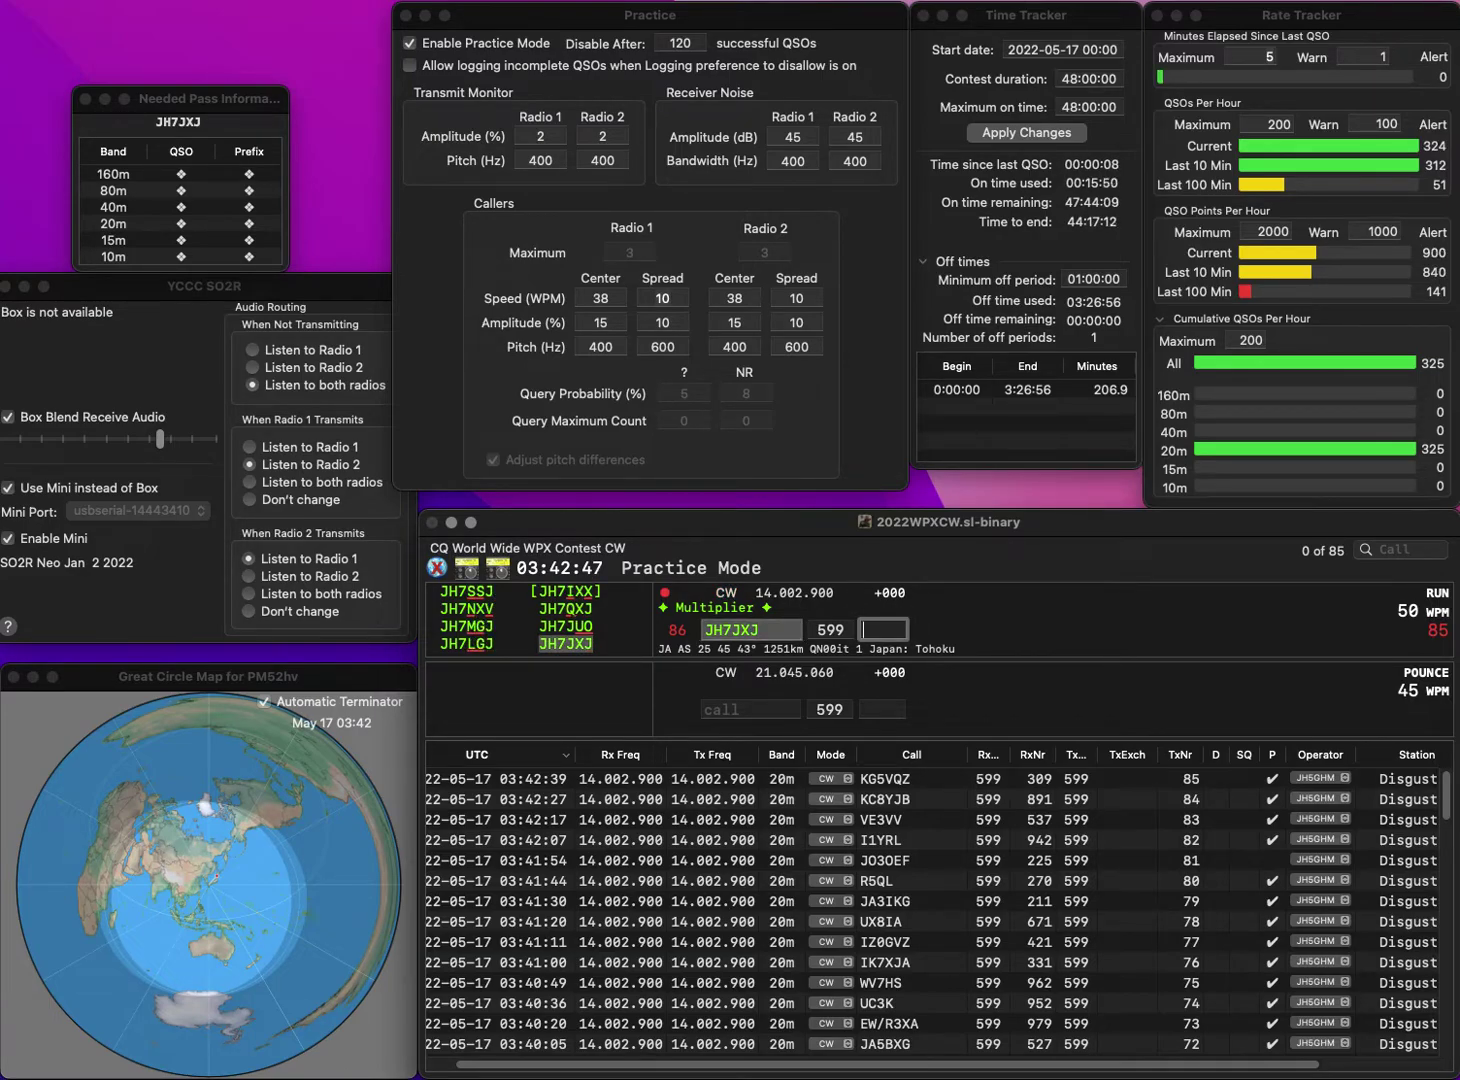
text(71)
key(Return)
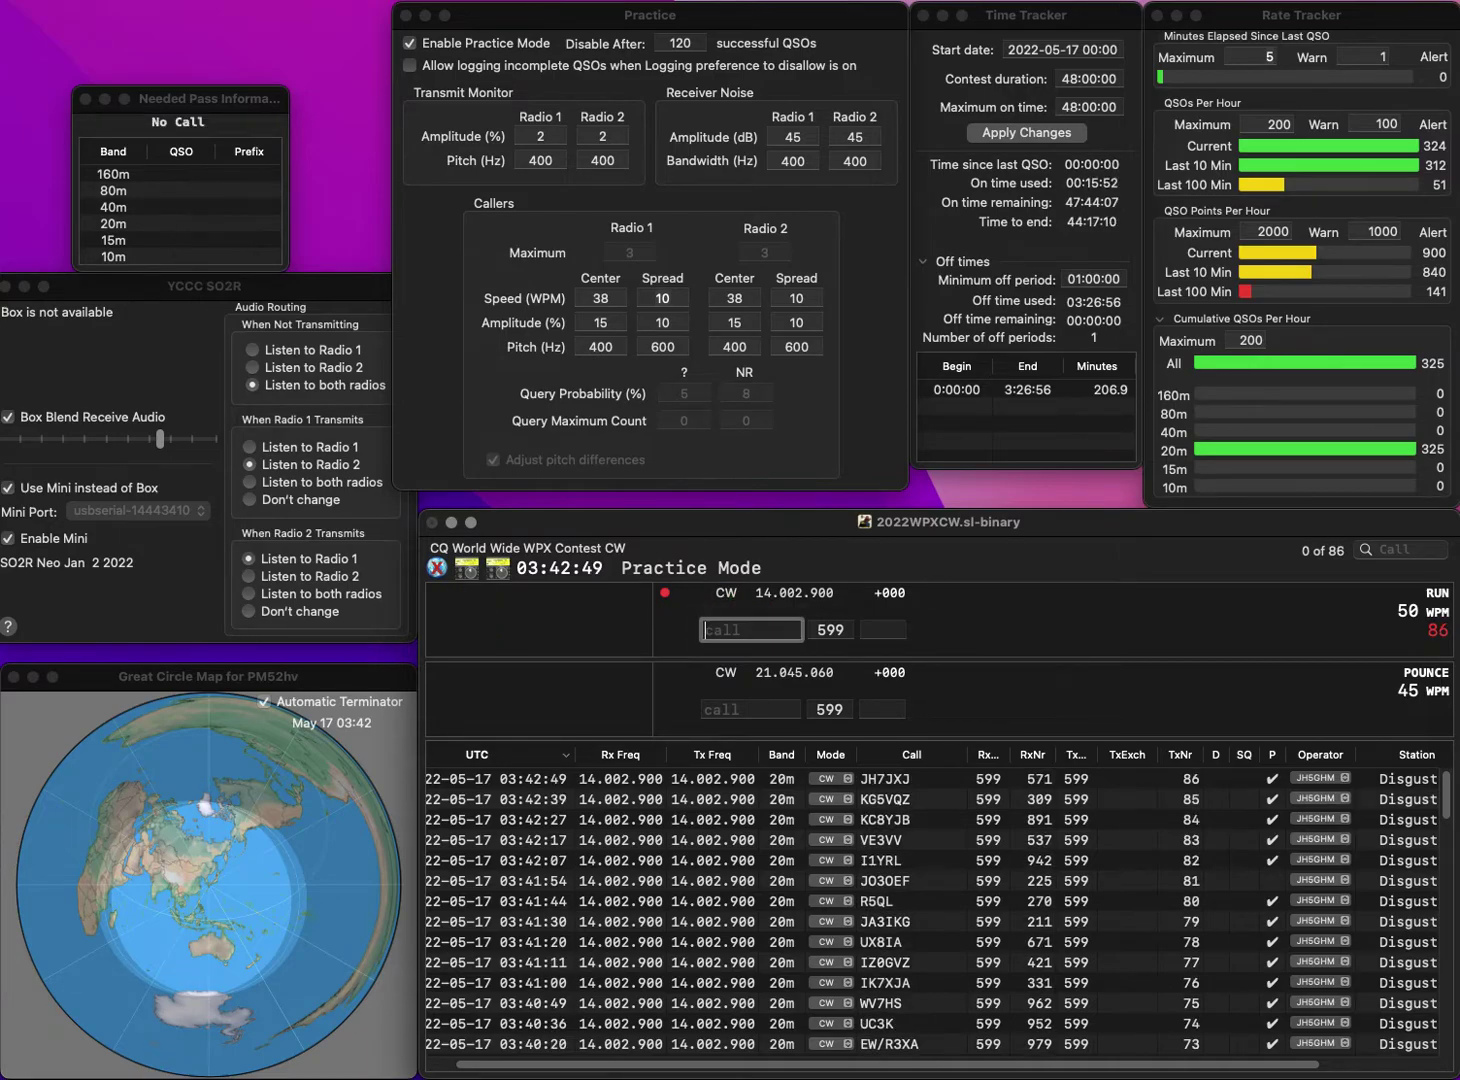
text(KM4)
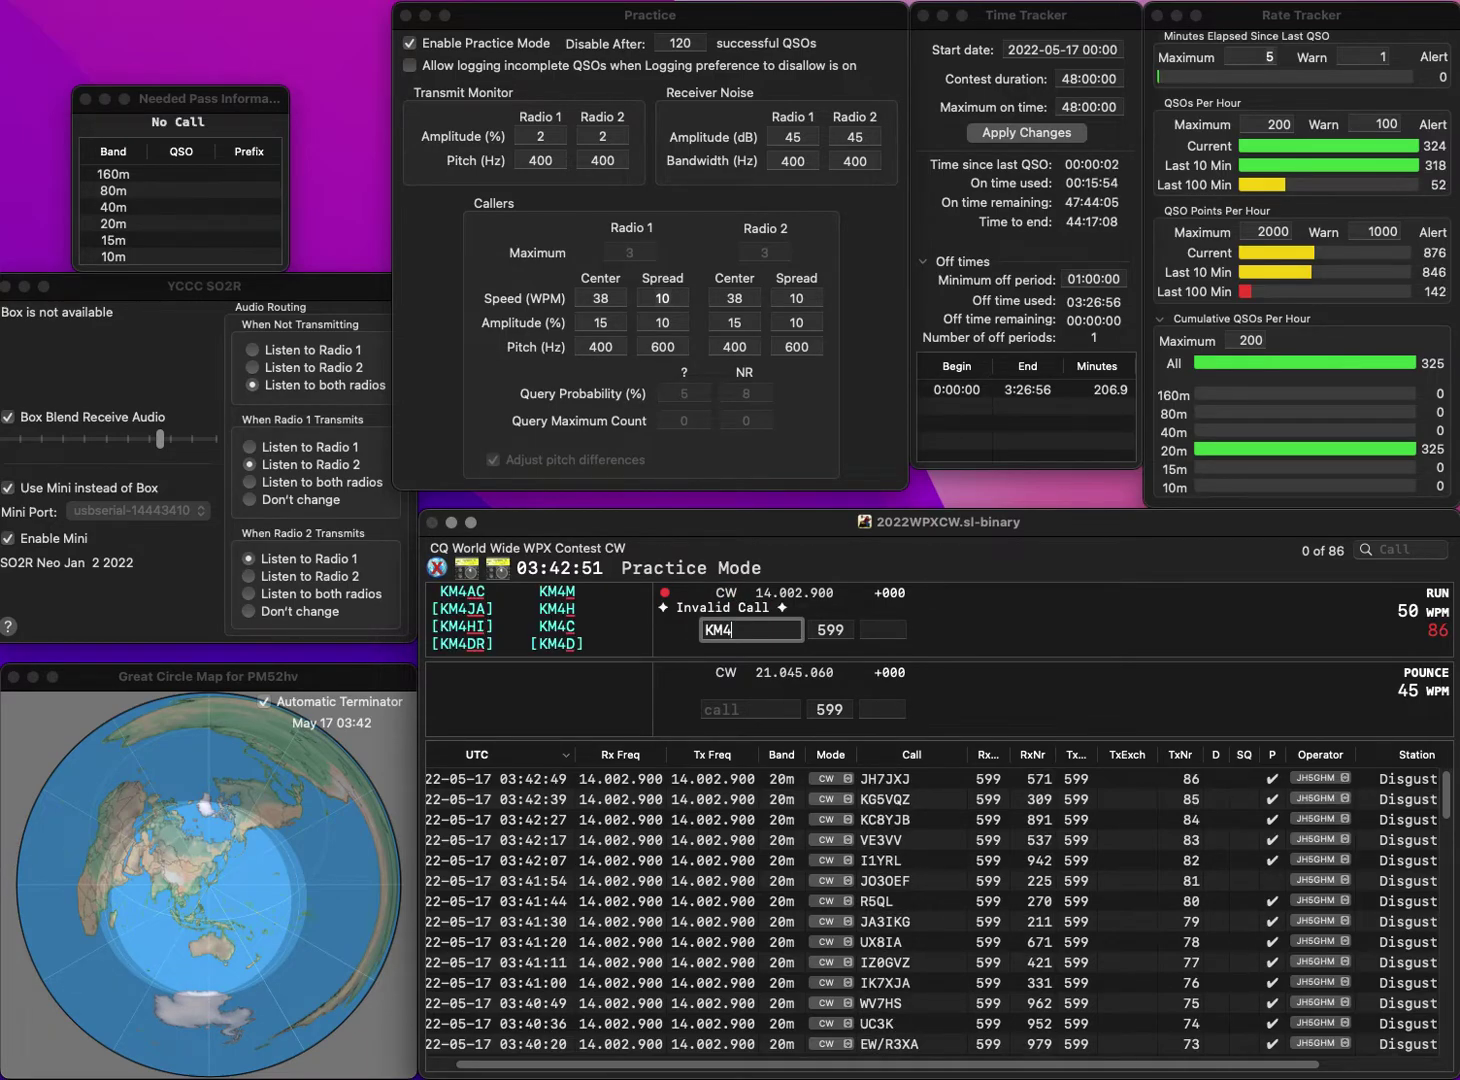
text(DAY)
key(Return)
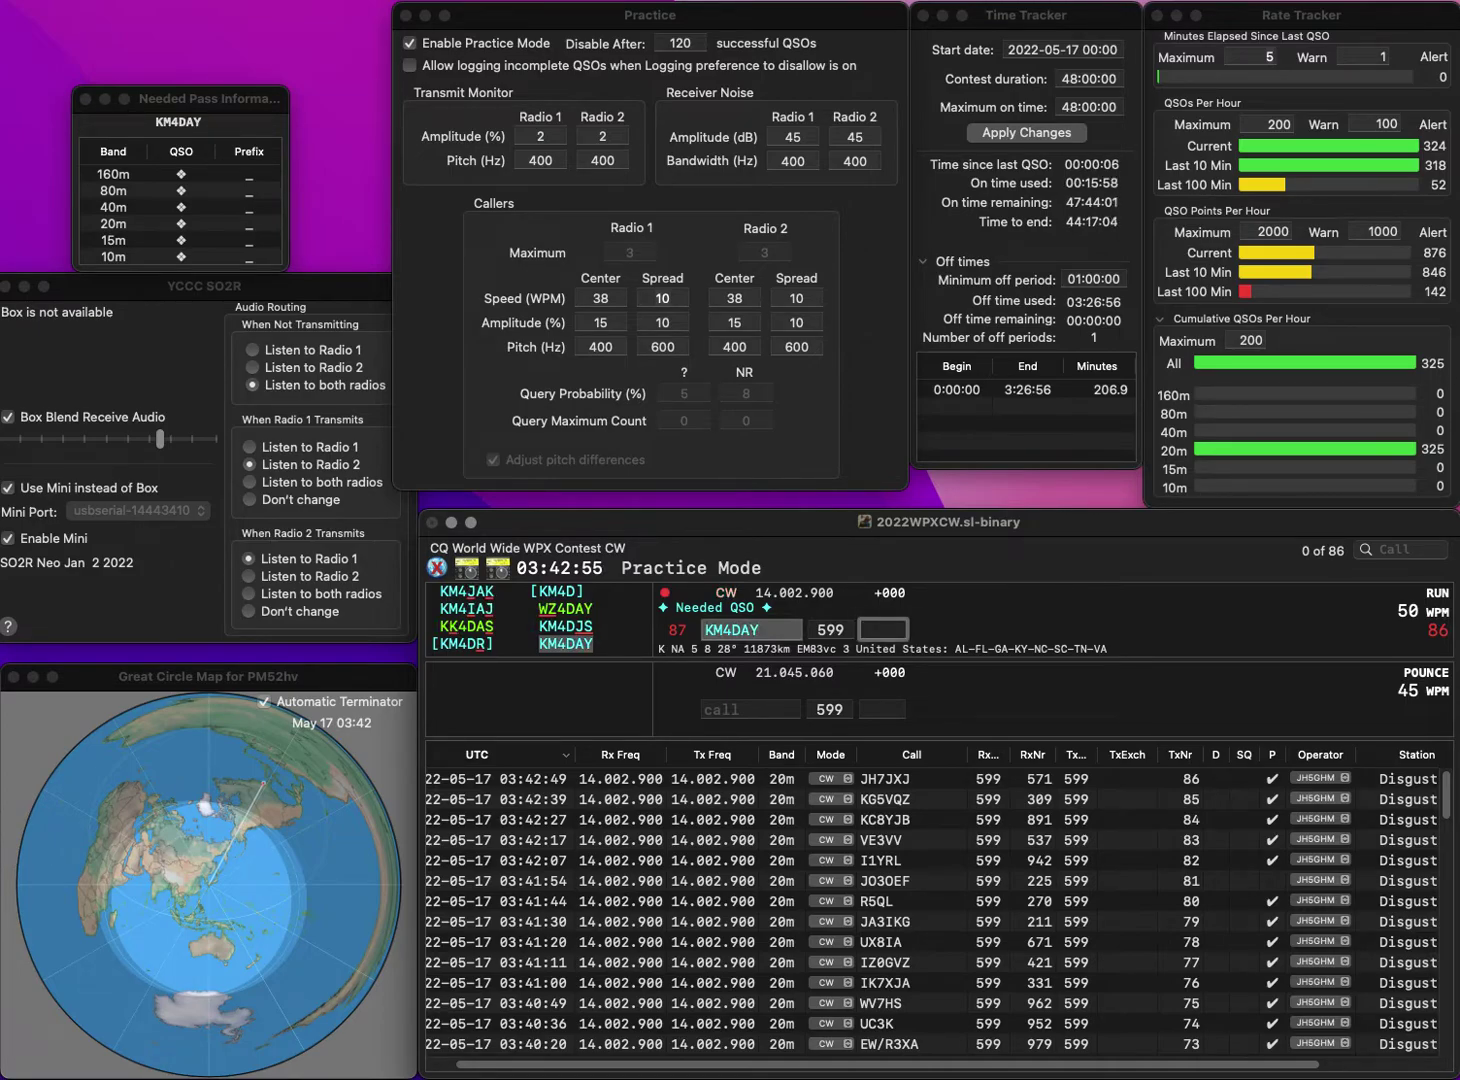
text(848)
key(Return)
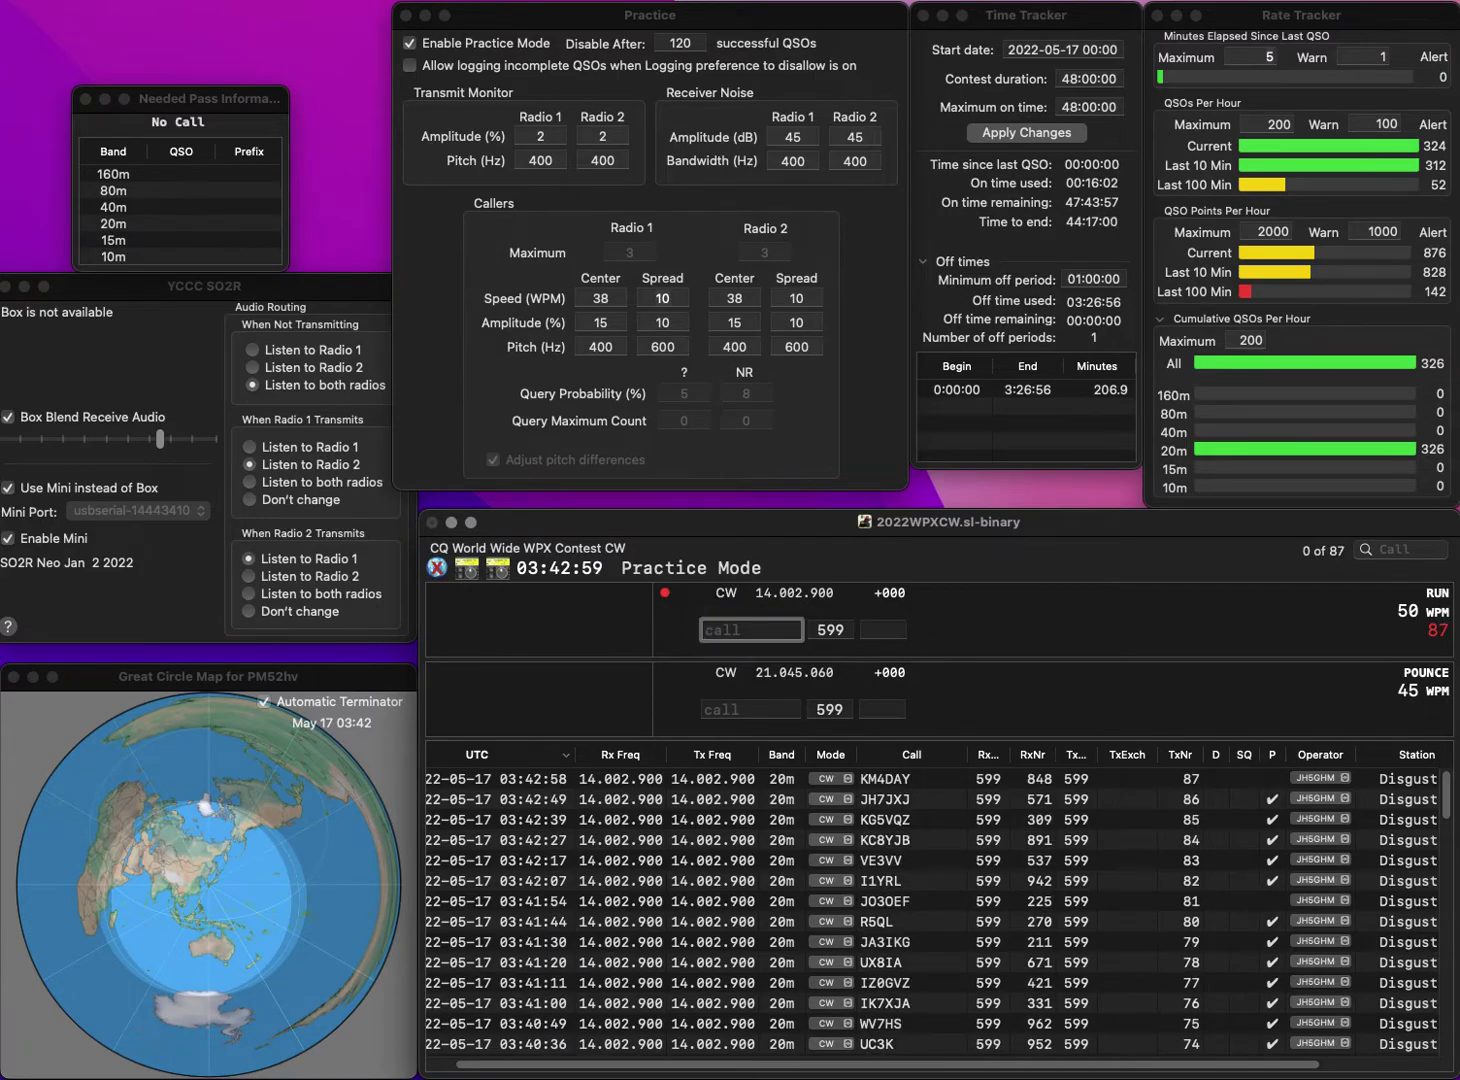
text(KMV)
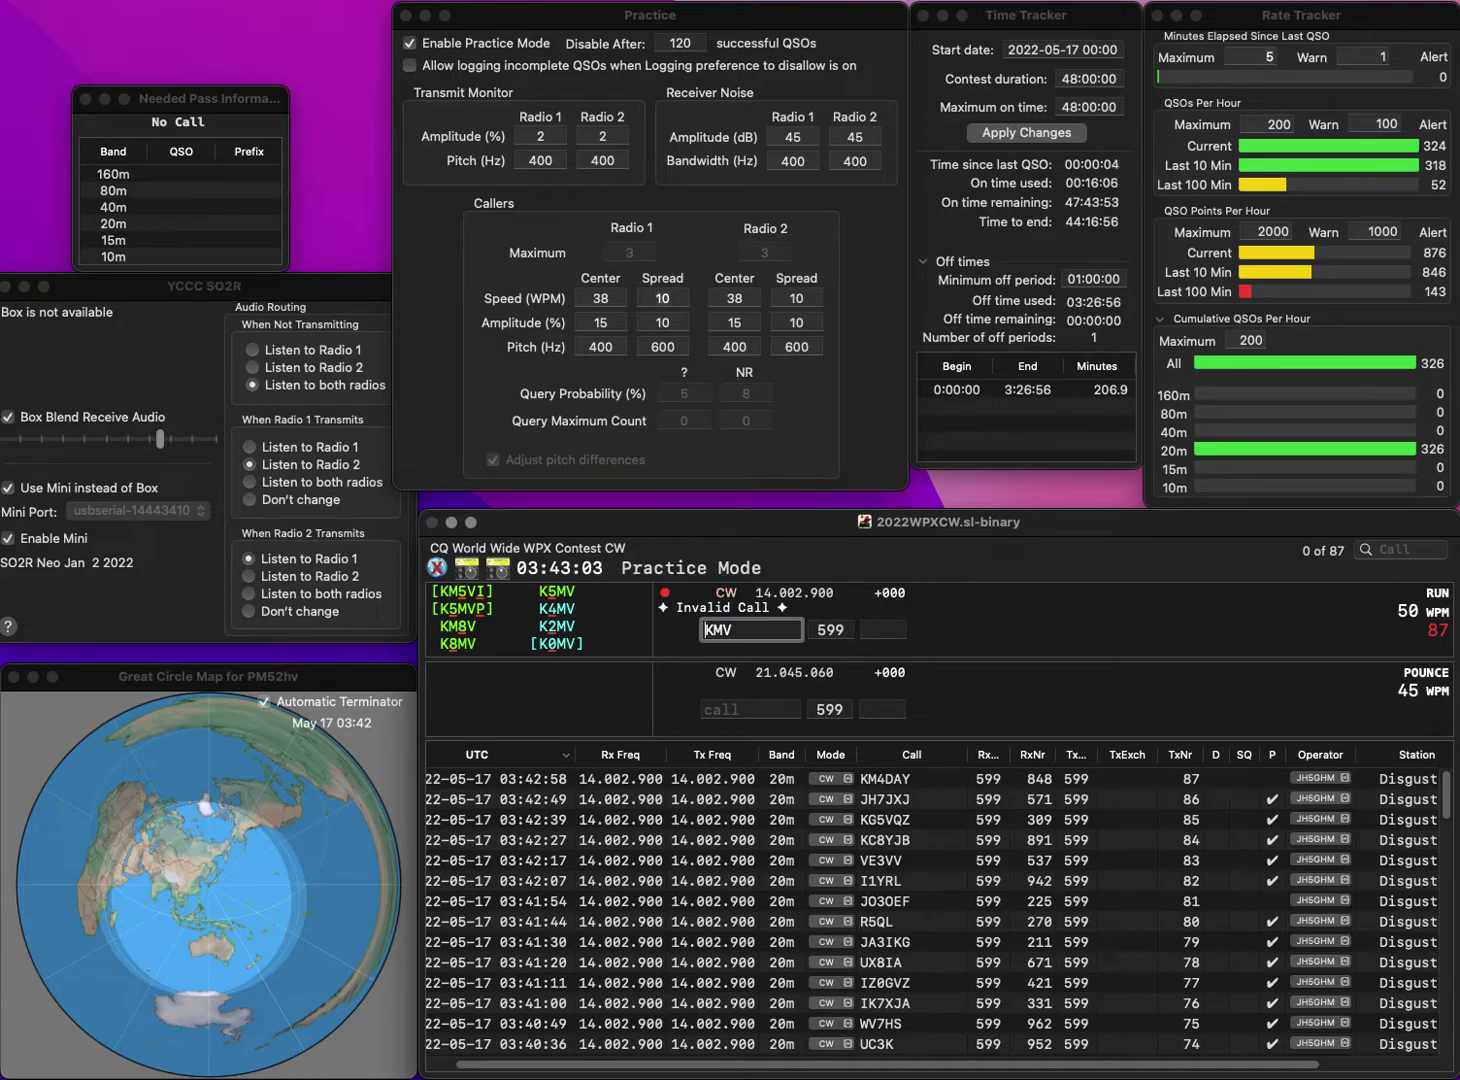
text(G7)
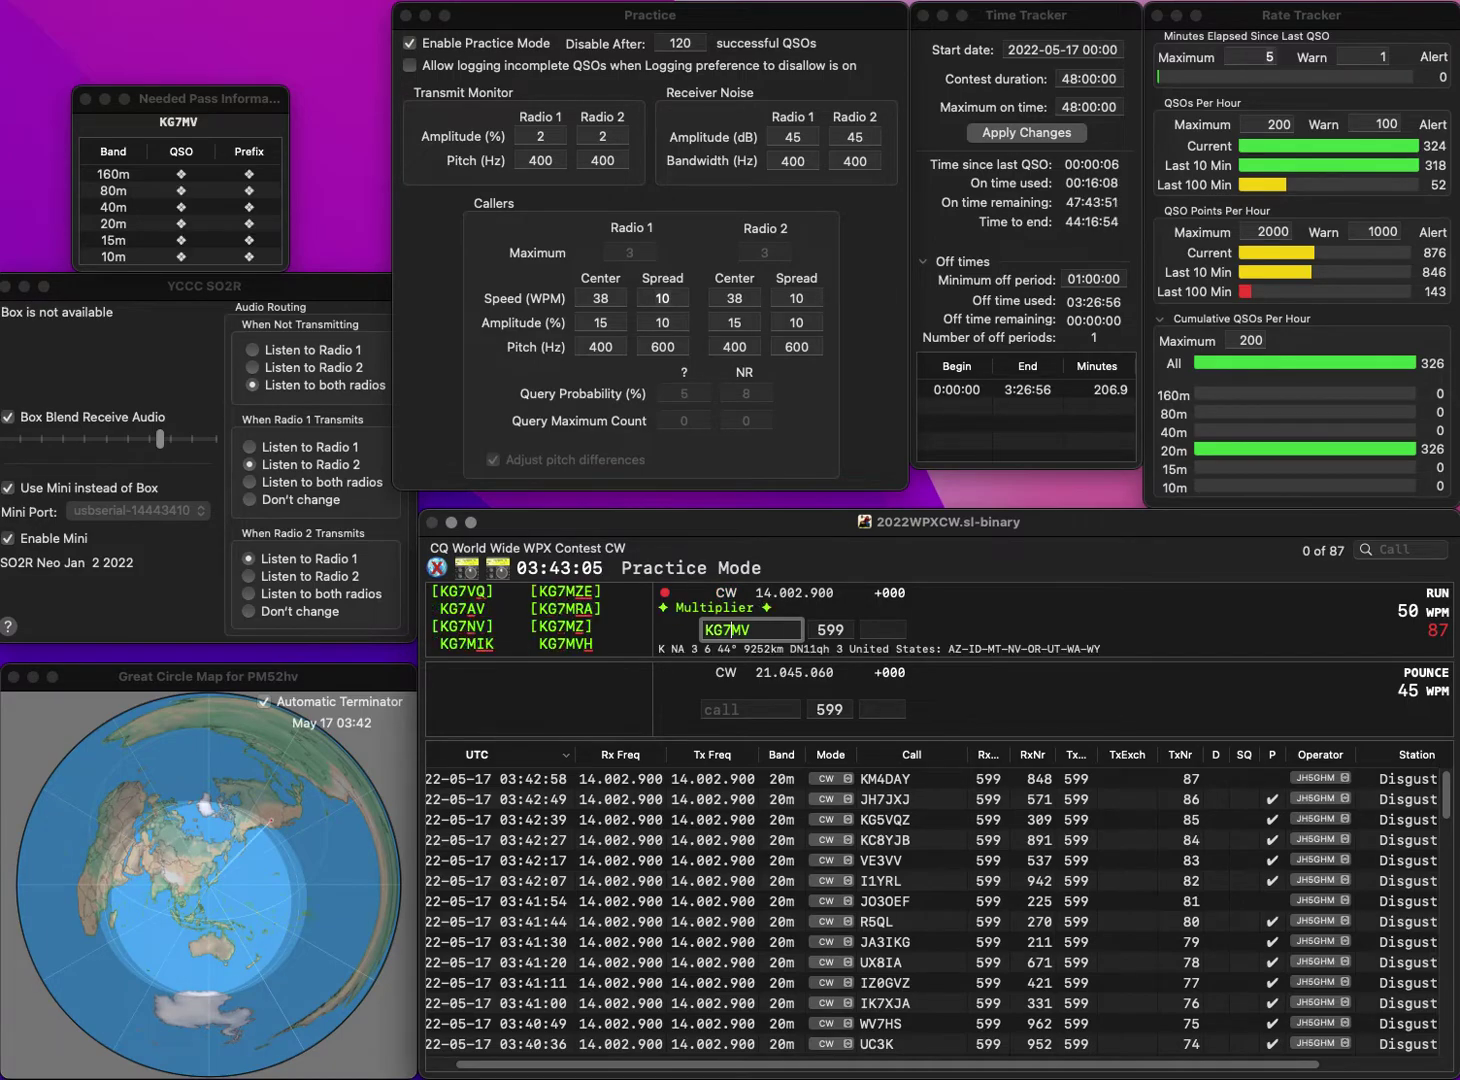
text(E)
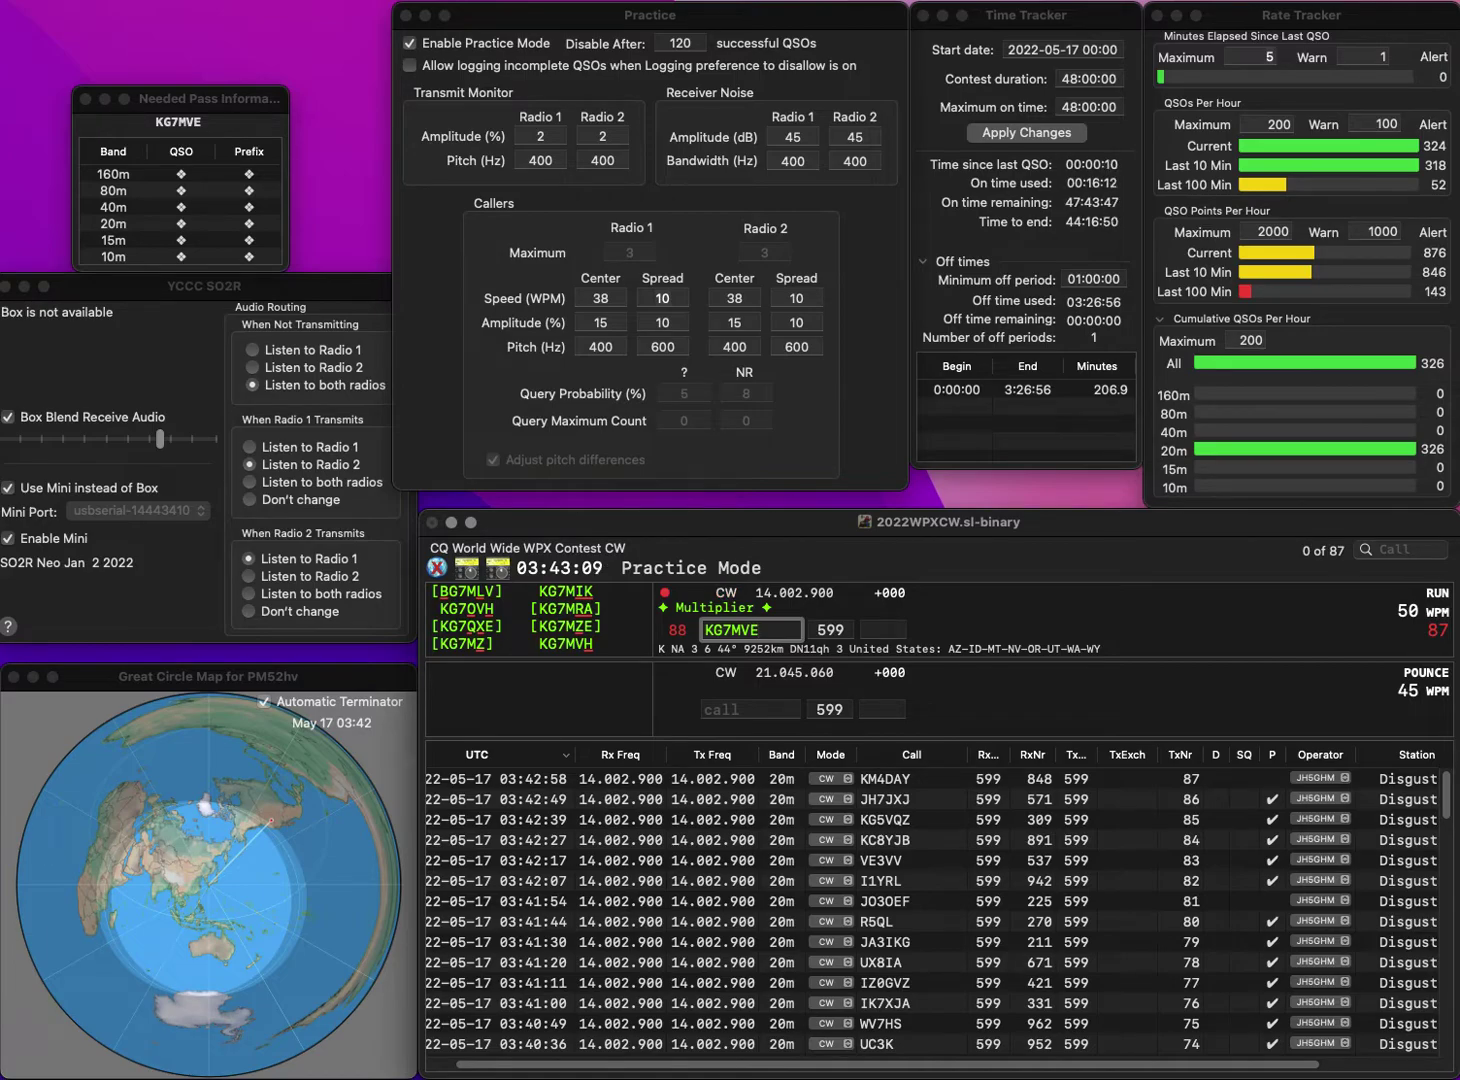
key(BackSpace)
text(H)
key(Return)
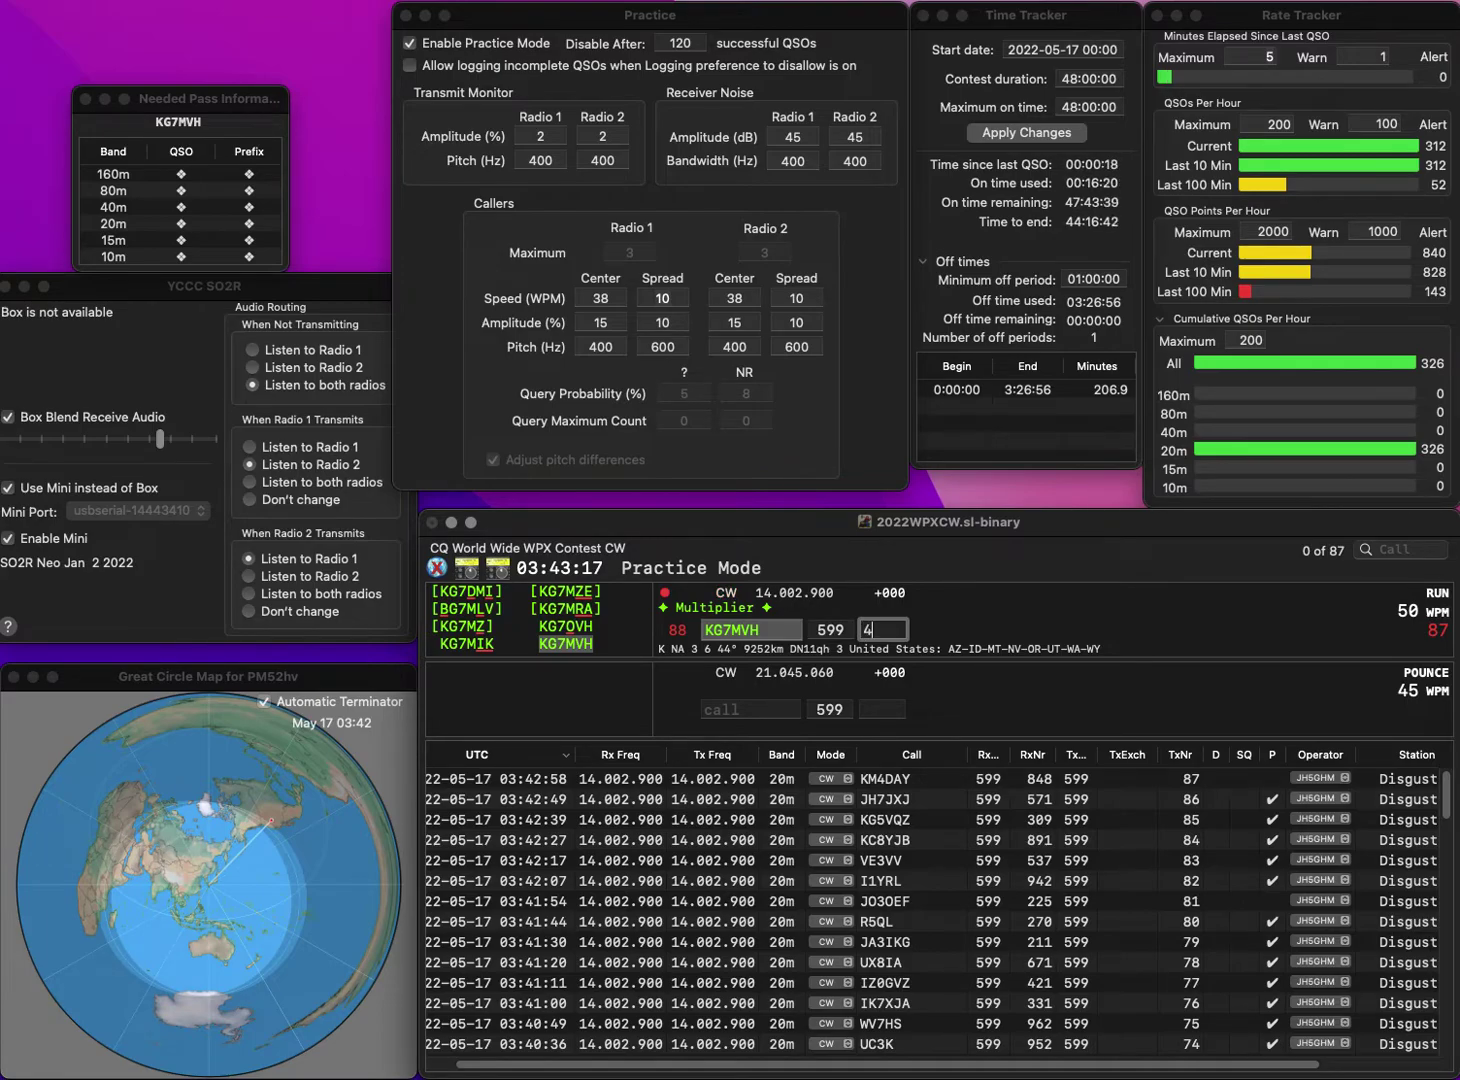
text(4)
key(Return)
text(OK)
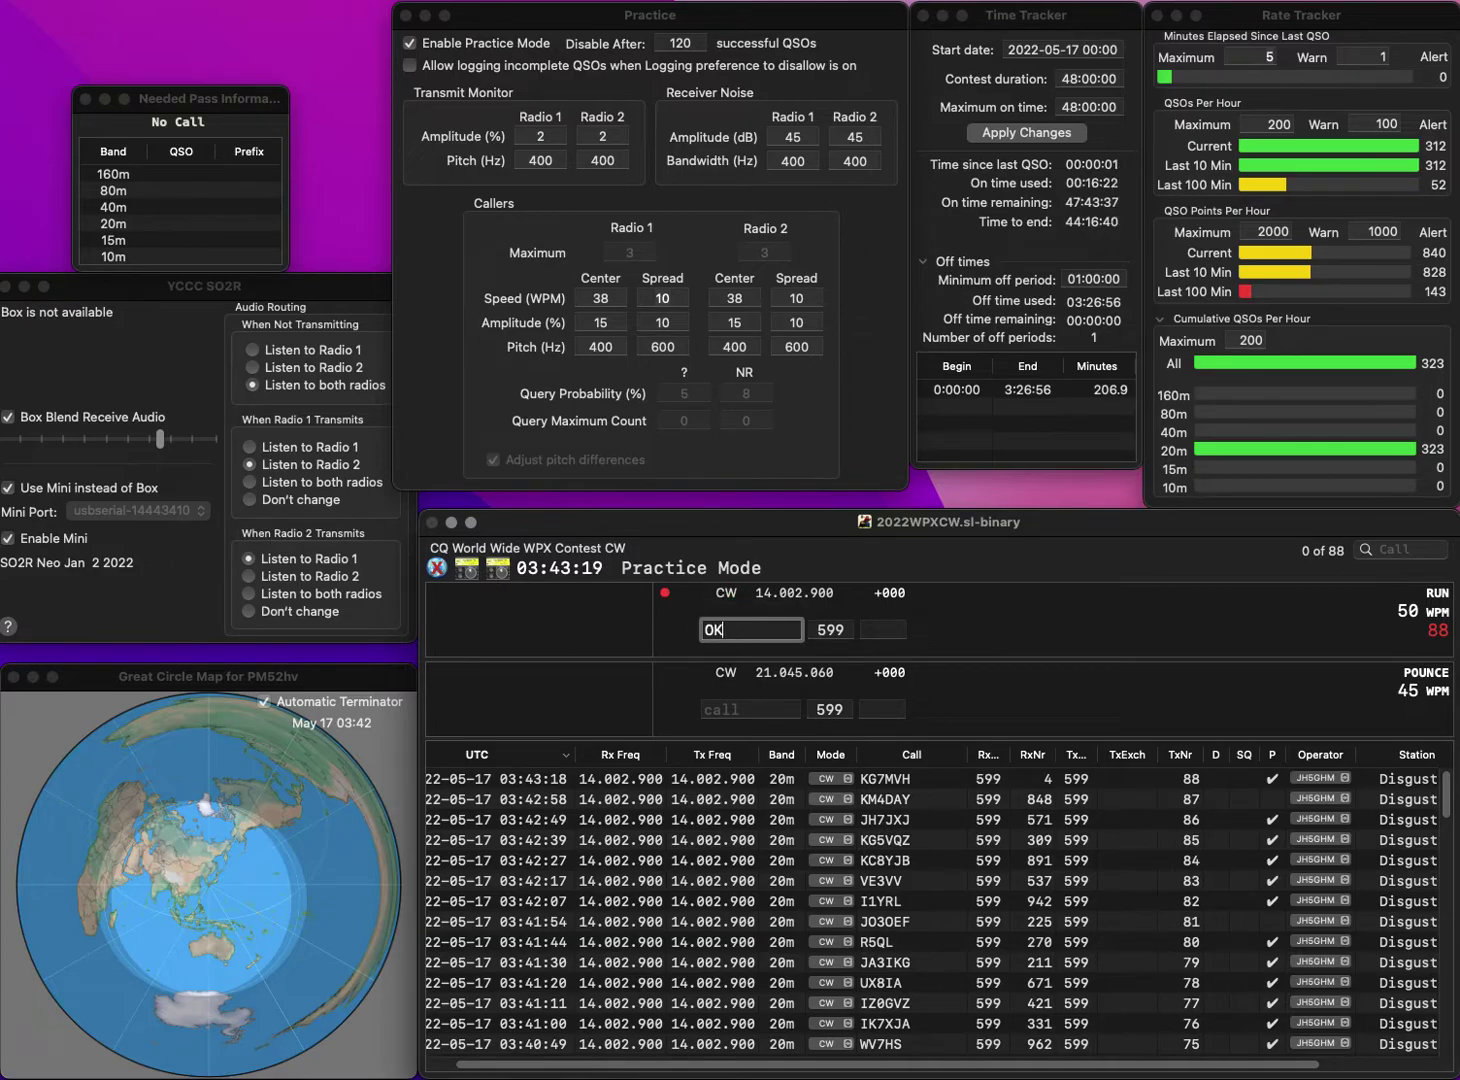
text(1CGS)
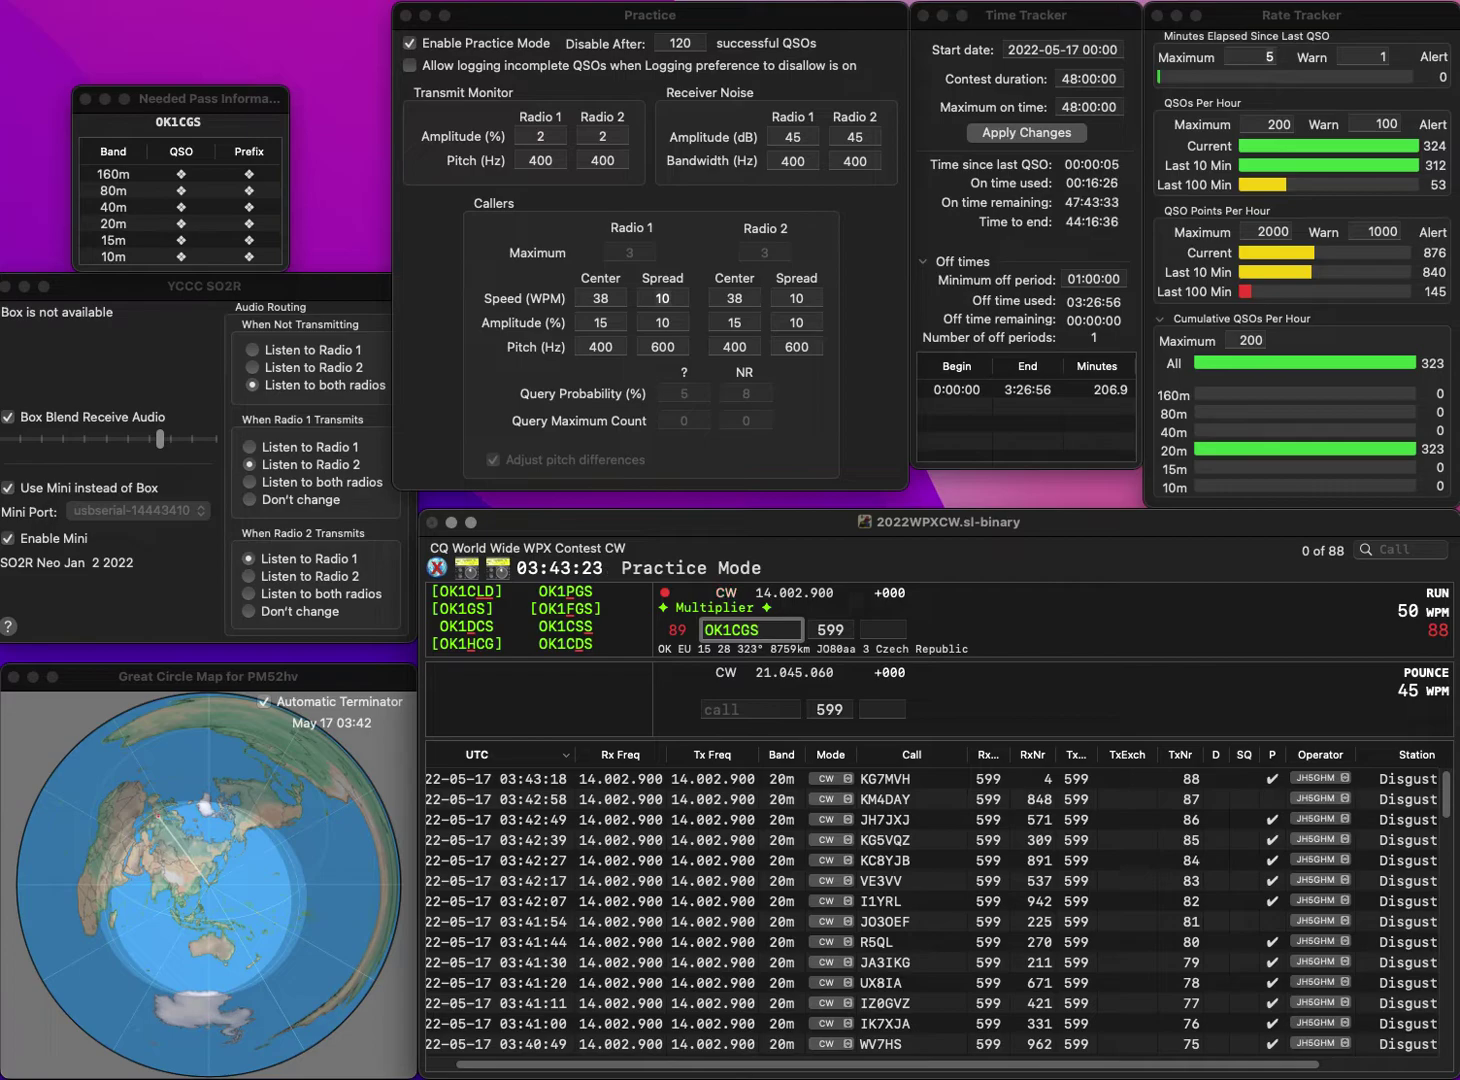
key(Left)
key(BackSpace)
text(D)
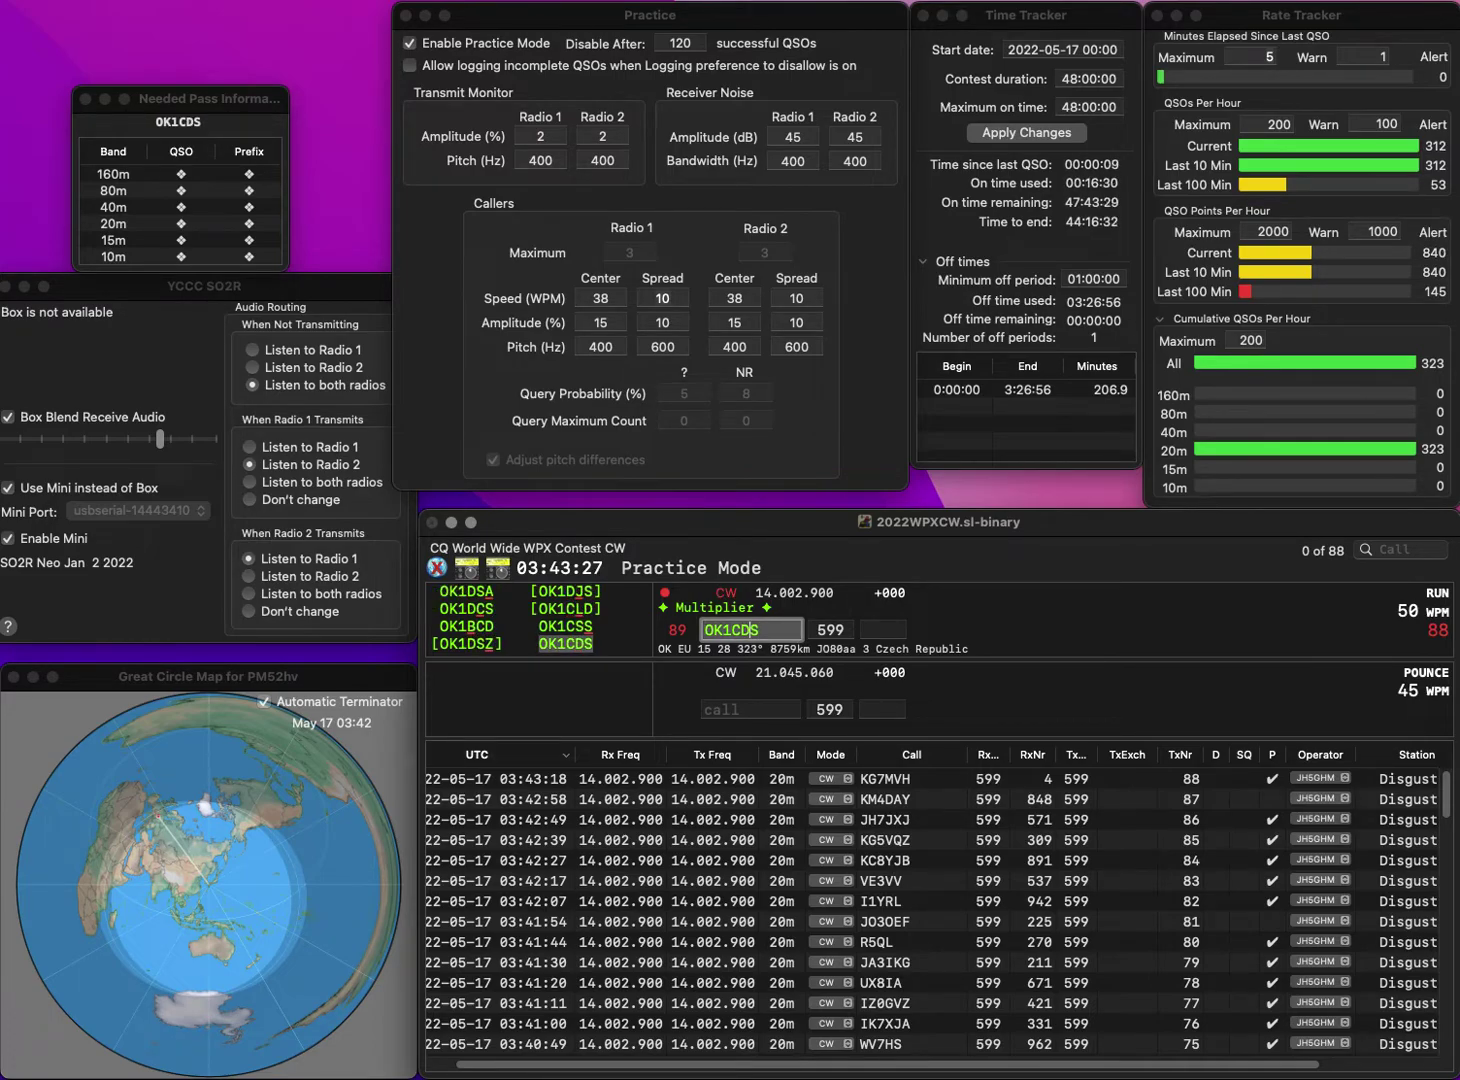
key(BackSpace)
text(S)
key(BackSpace)
key(BackSpace)
key(BackSpace)
text(PGS)
key(Tab)
text(944)
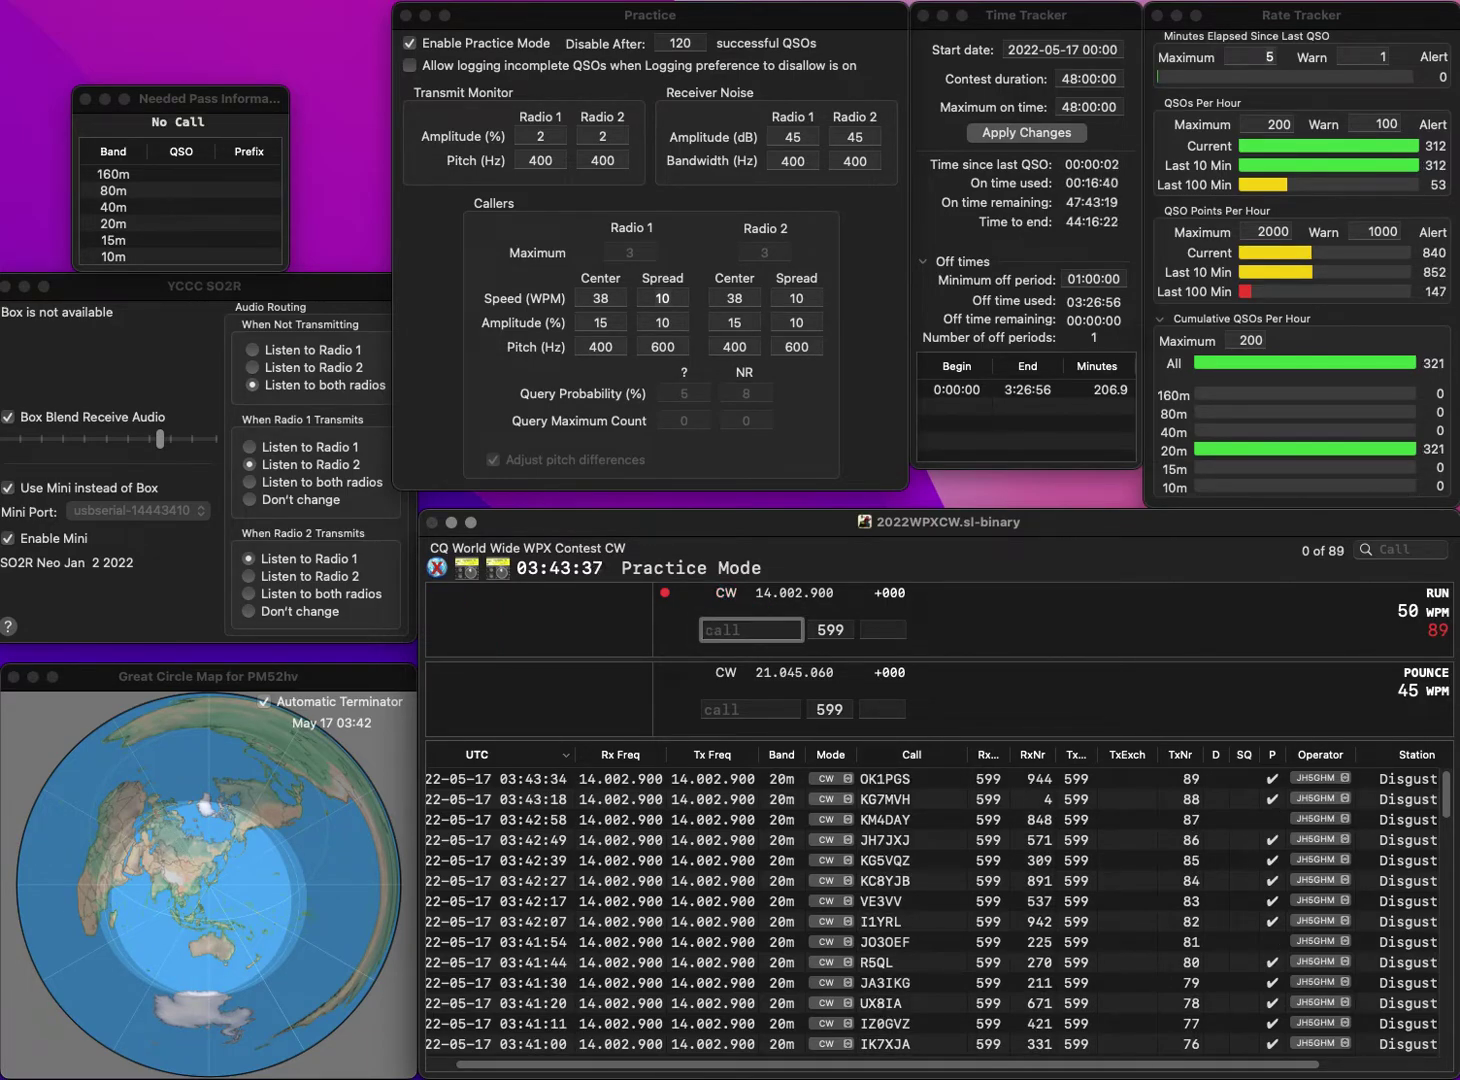
- Log the contact with KA1KA on the 14 MHz run radio with received number 814
text(A1KA)
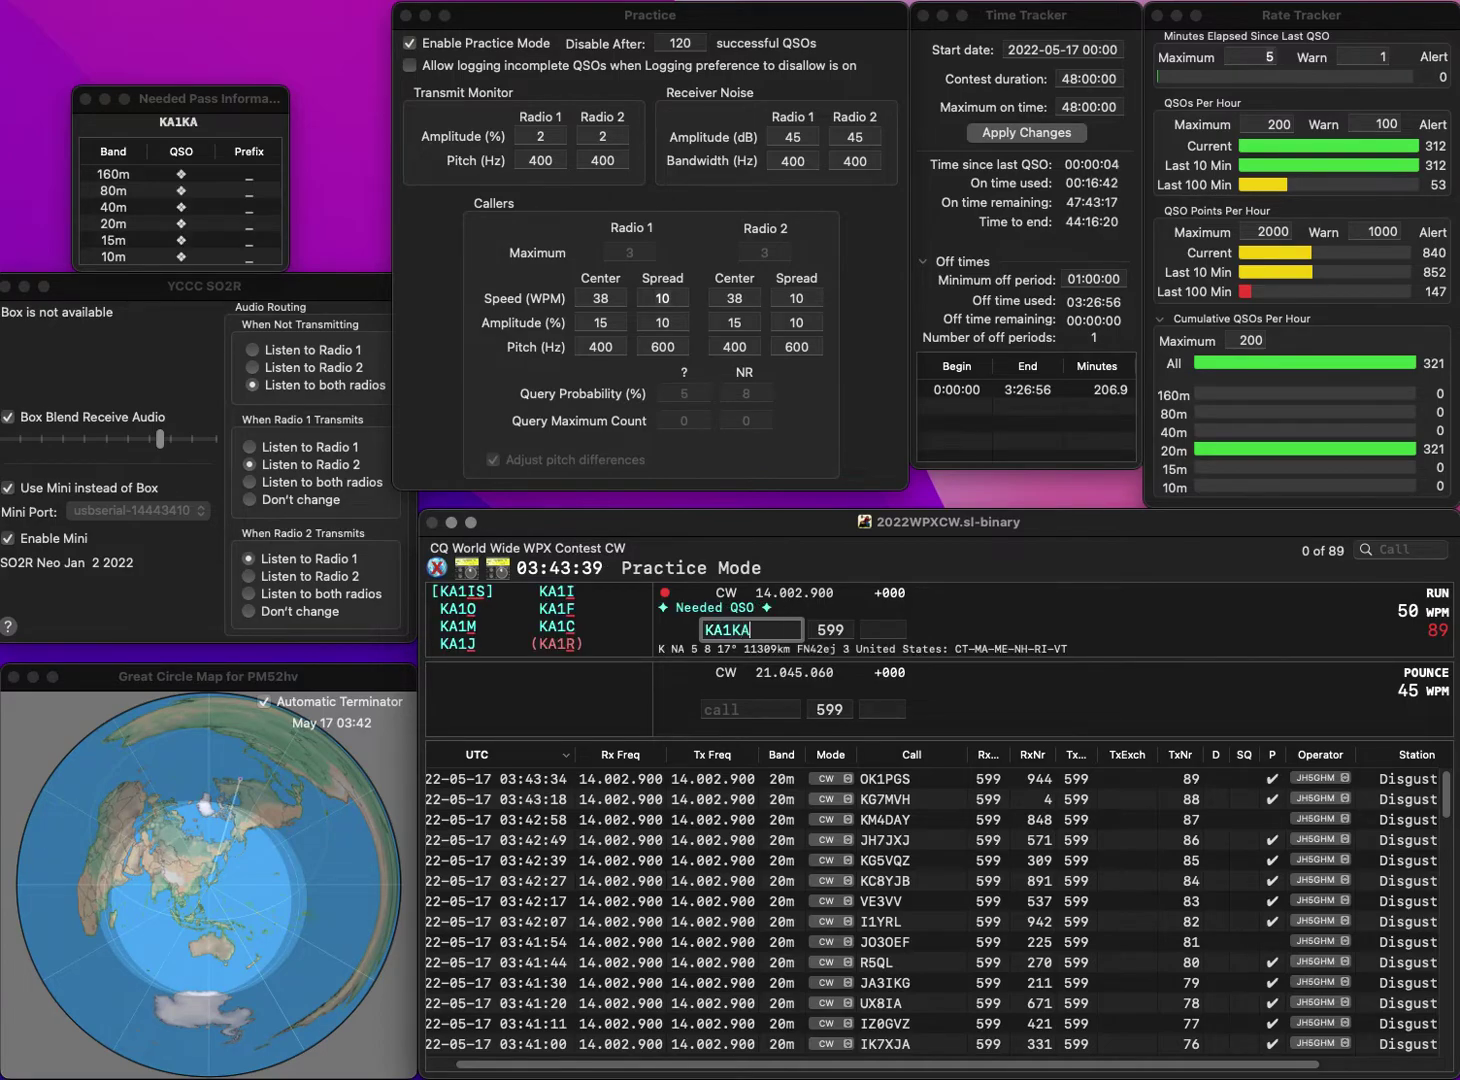
key(Return)
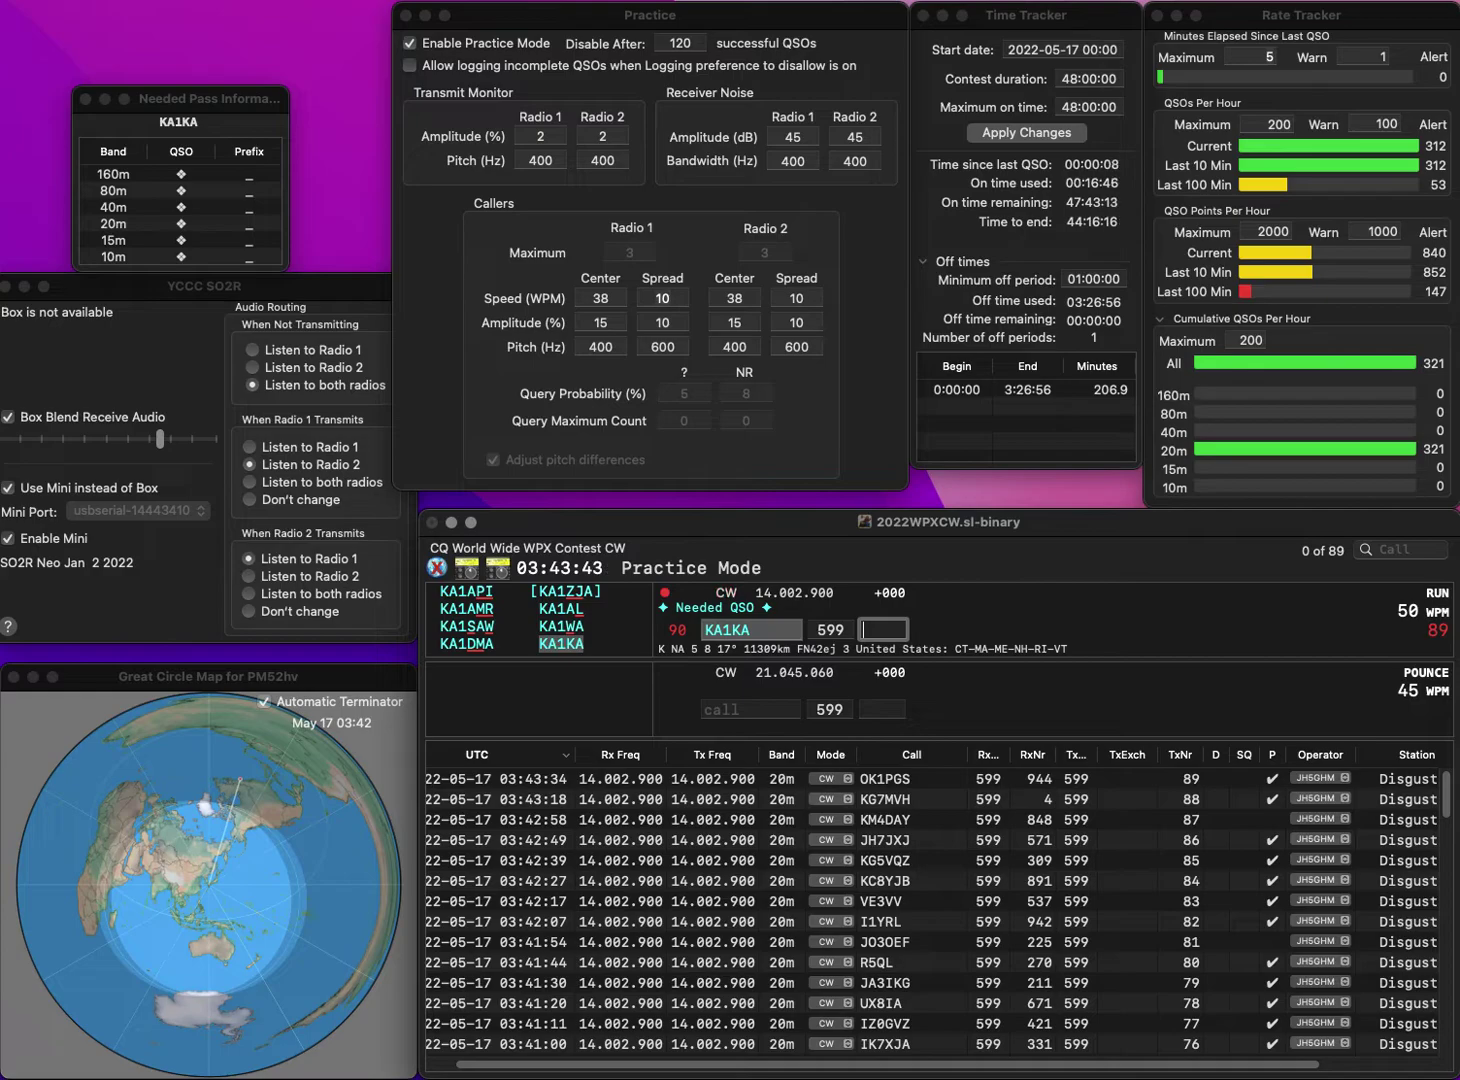
text(814)
key(Return)
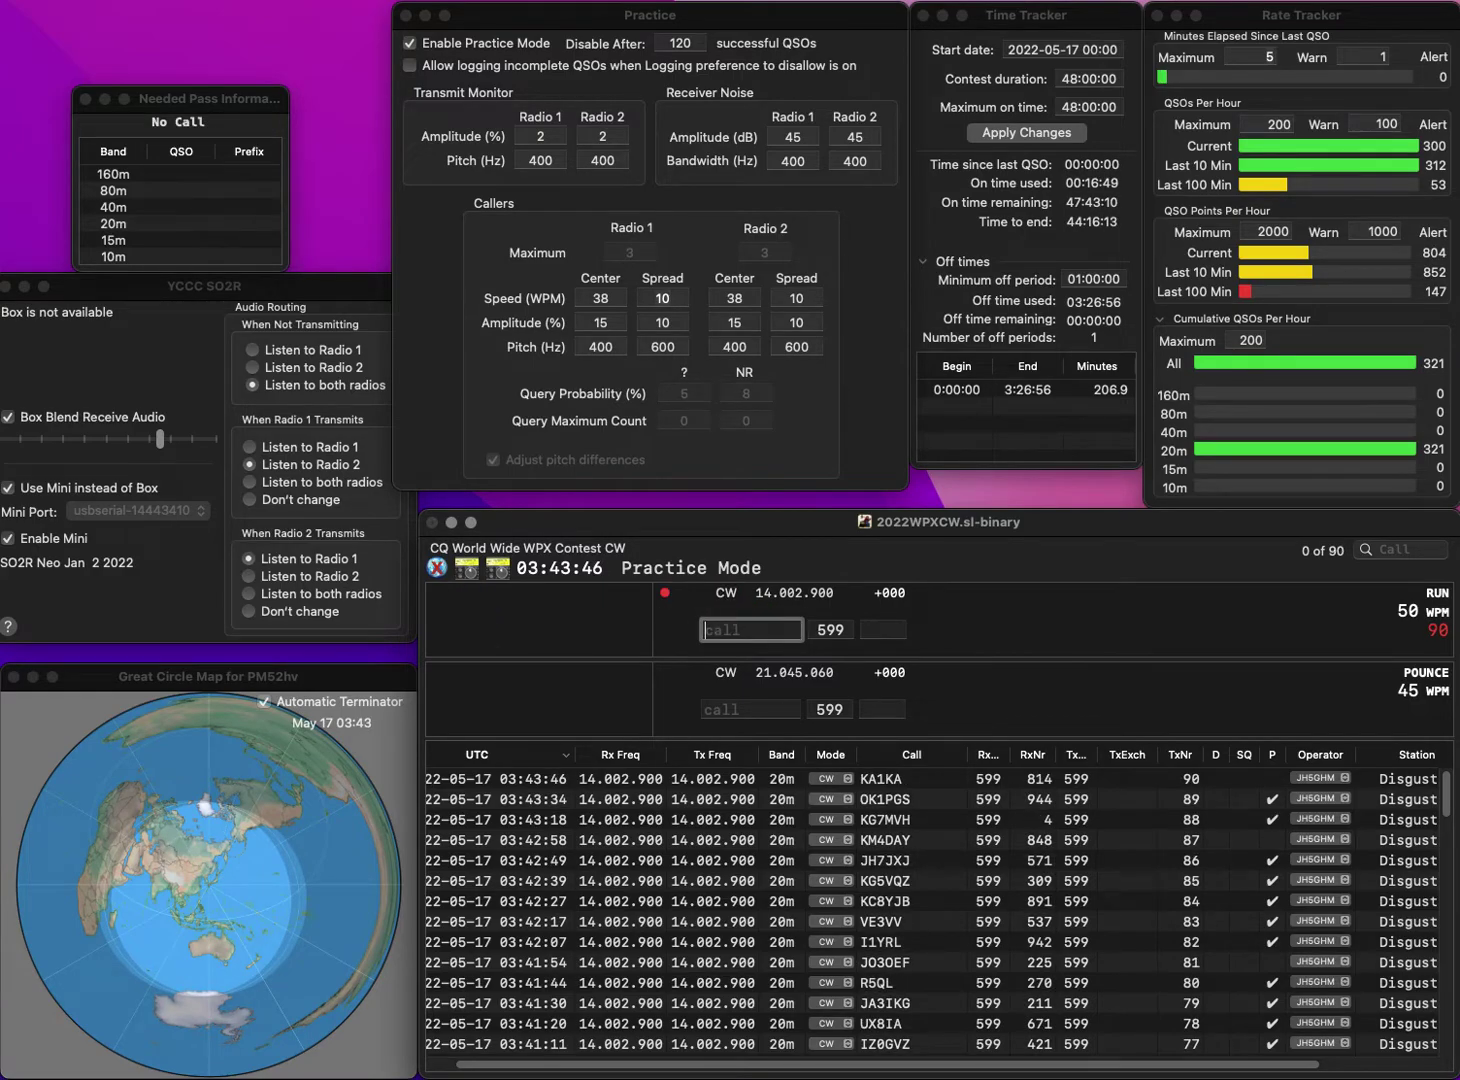
- Enter 7AP, complete the call sign to PR7AP, and log the contact on the 14 MHz run radio with received number 558
text(7AP)
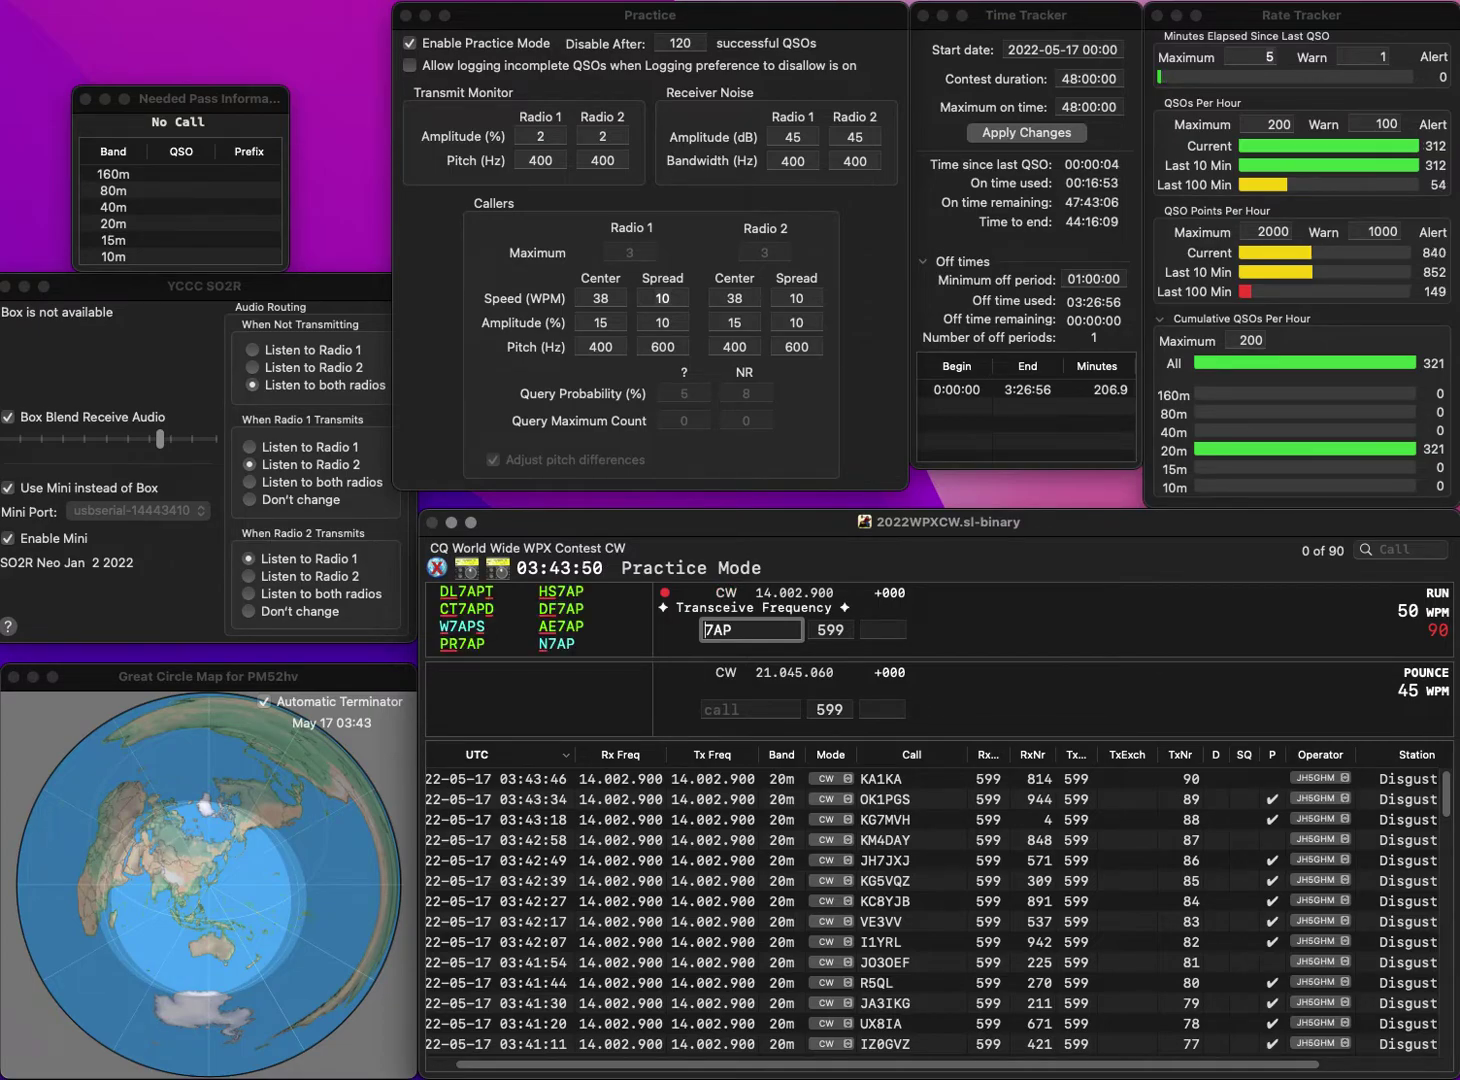
text(PR)
key(Return)
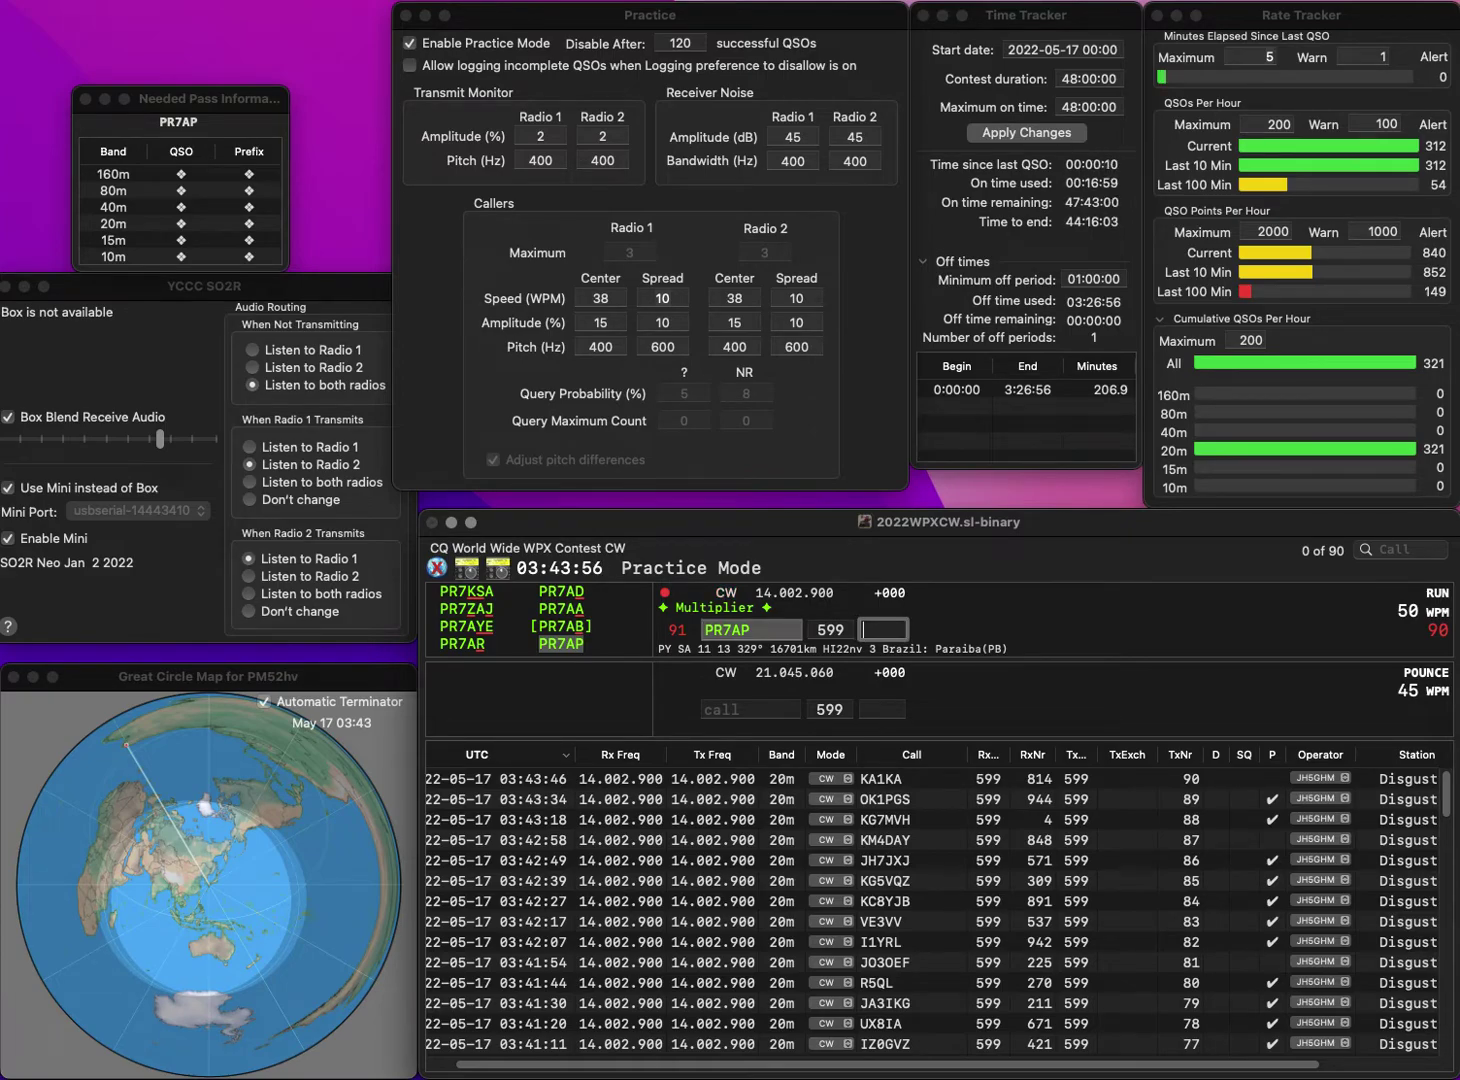
text(558)
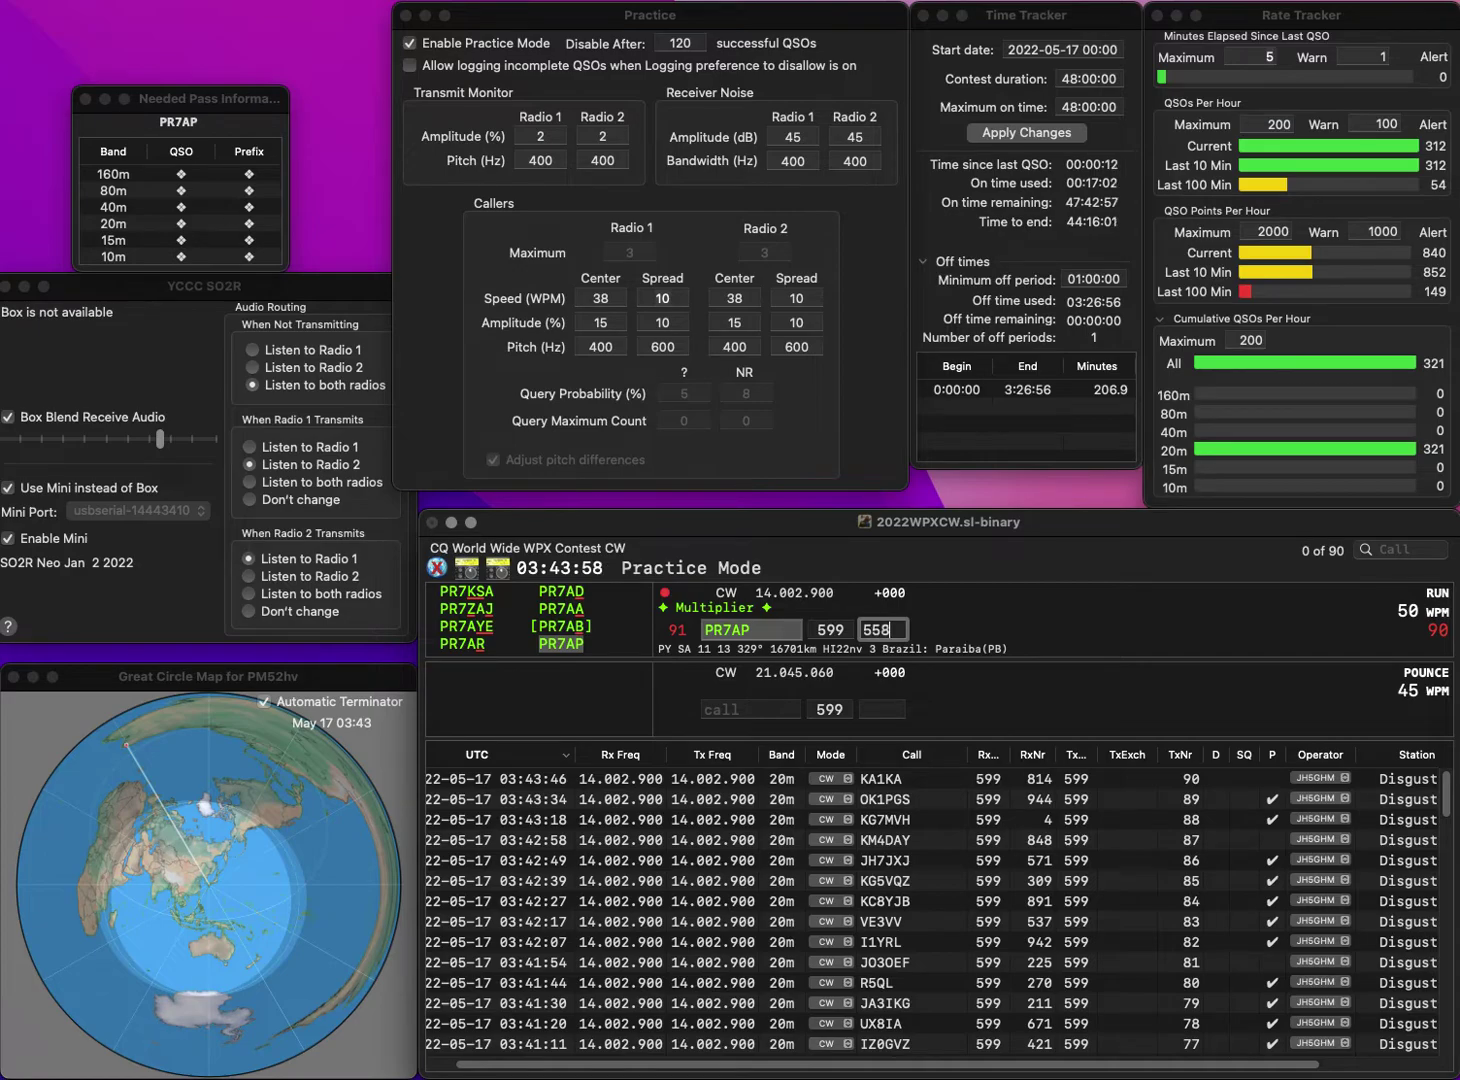
key(Return)
text(DH)
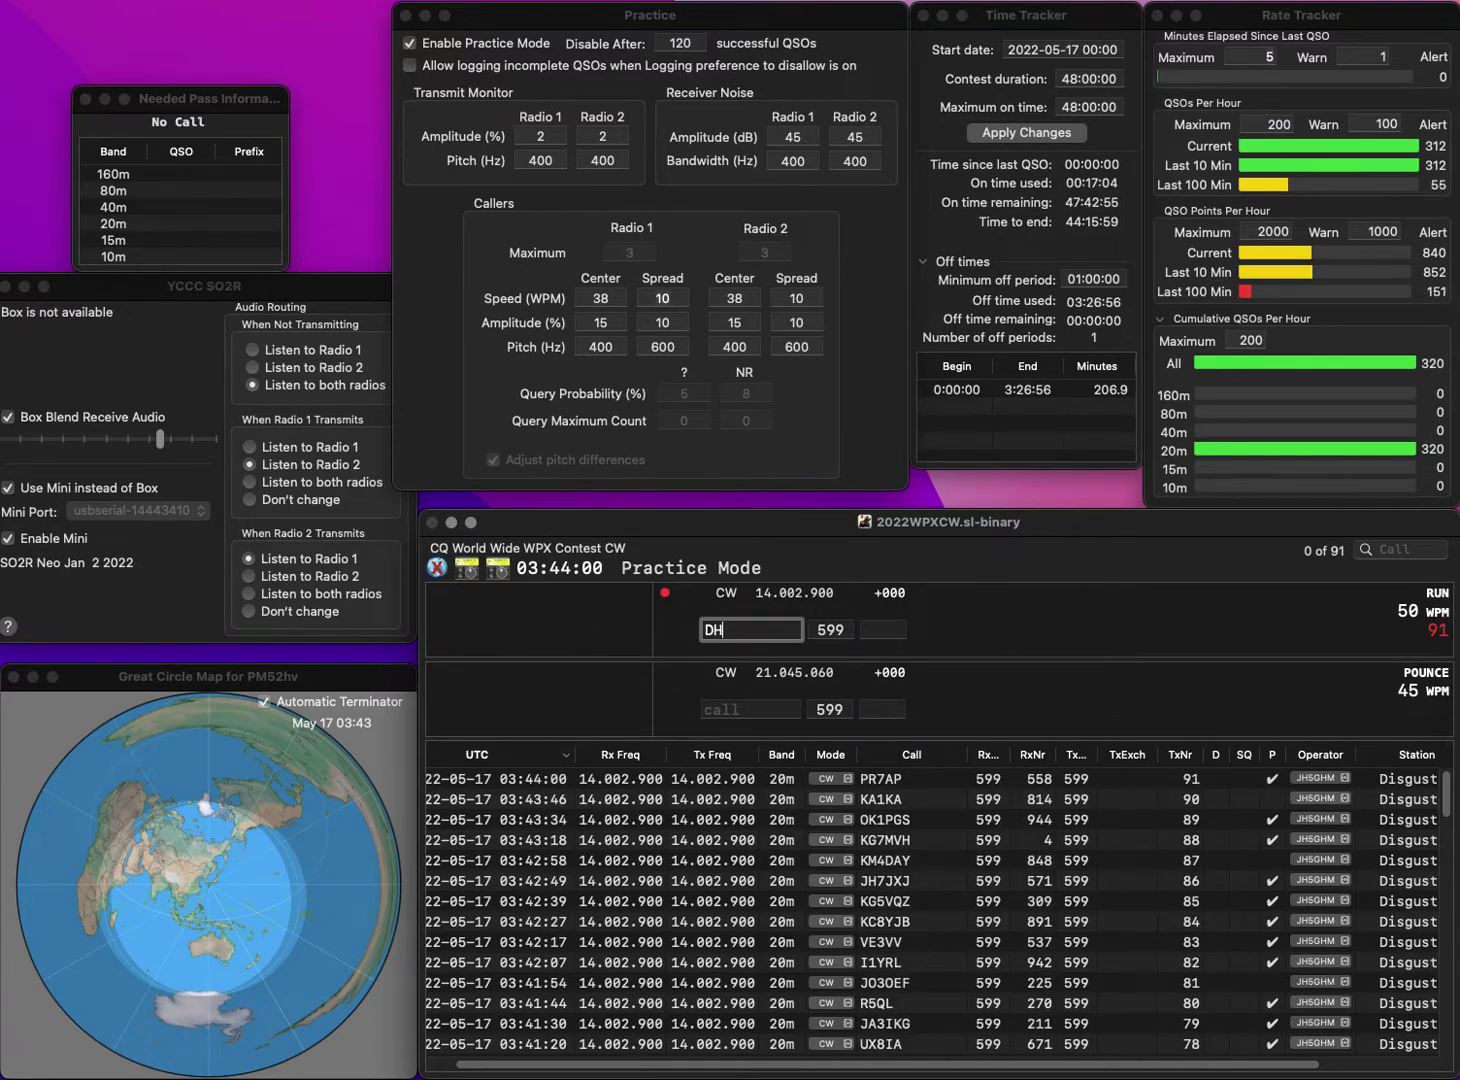
text(8AF)
key(Return)
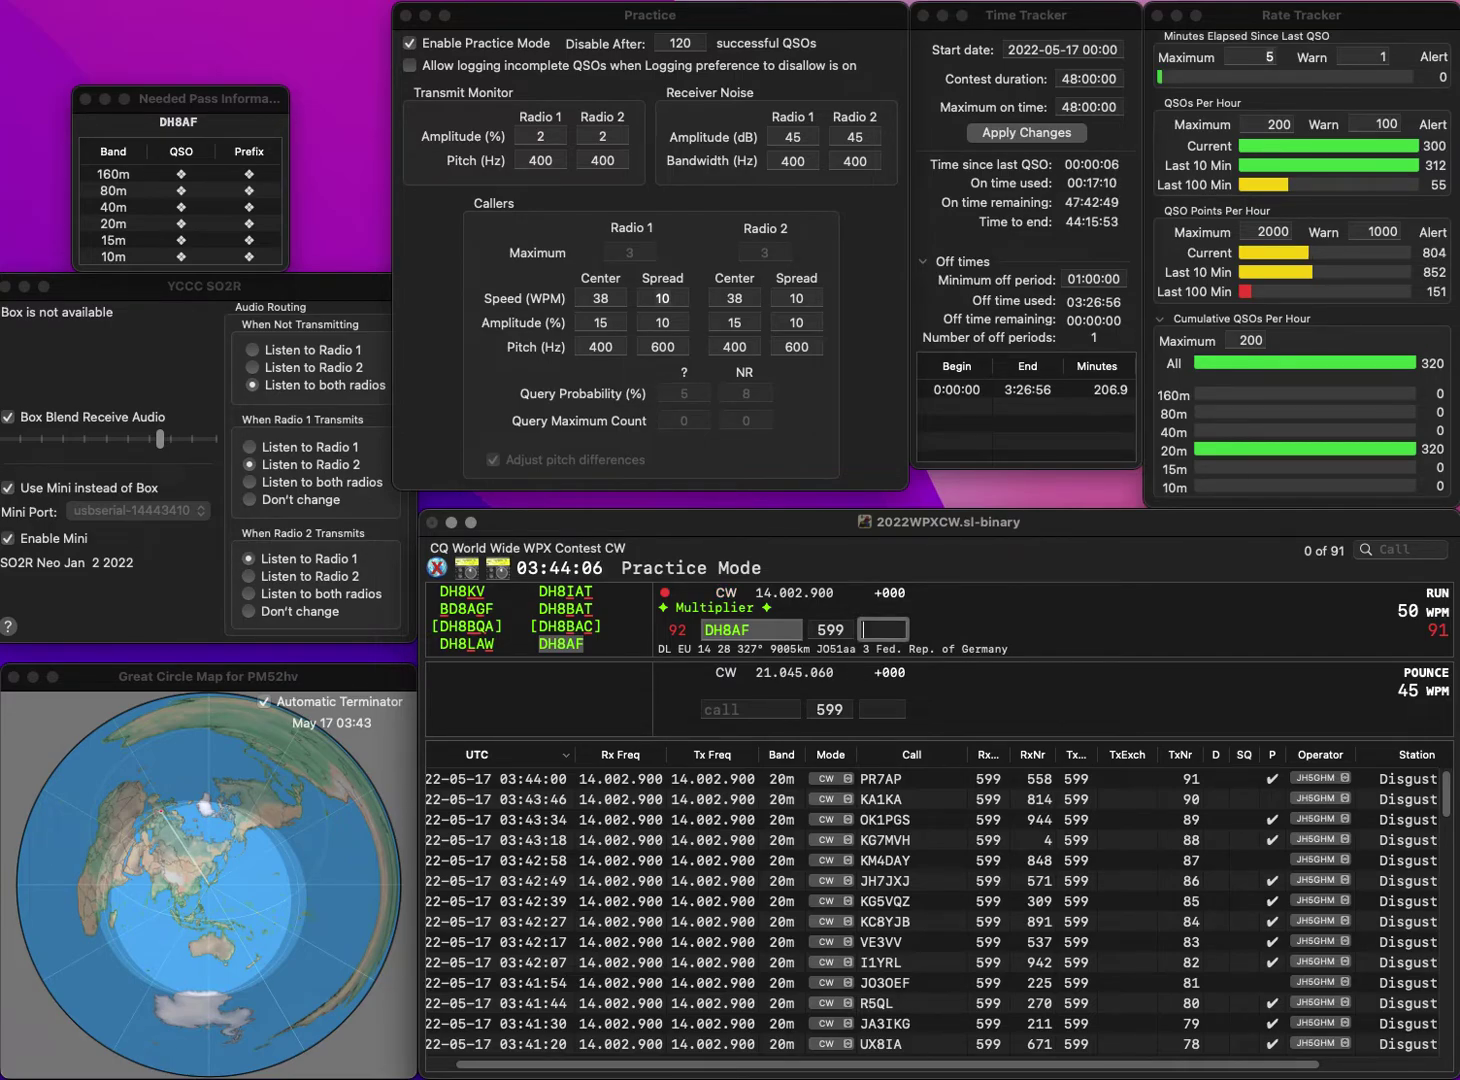
text(719)
key(Return)
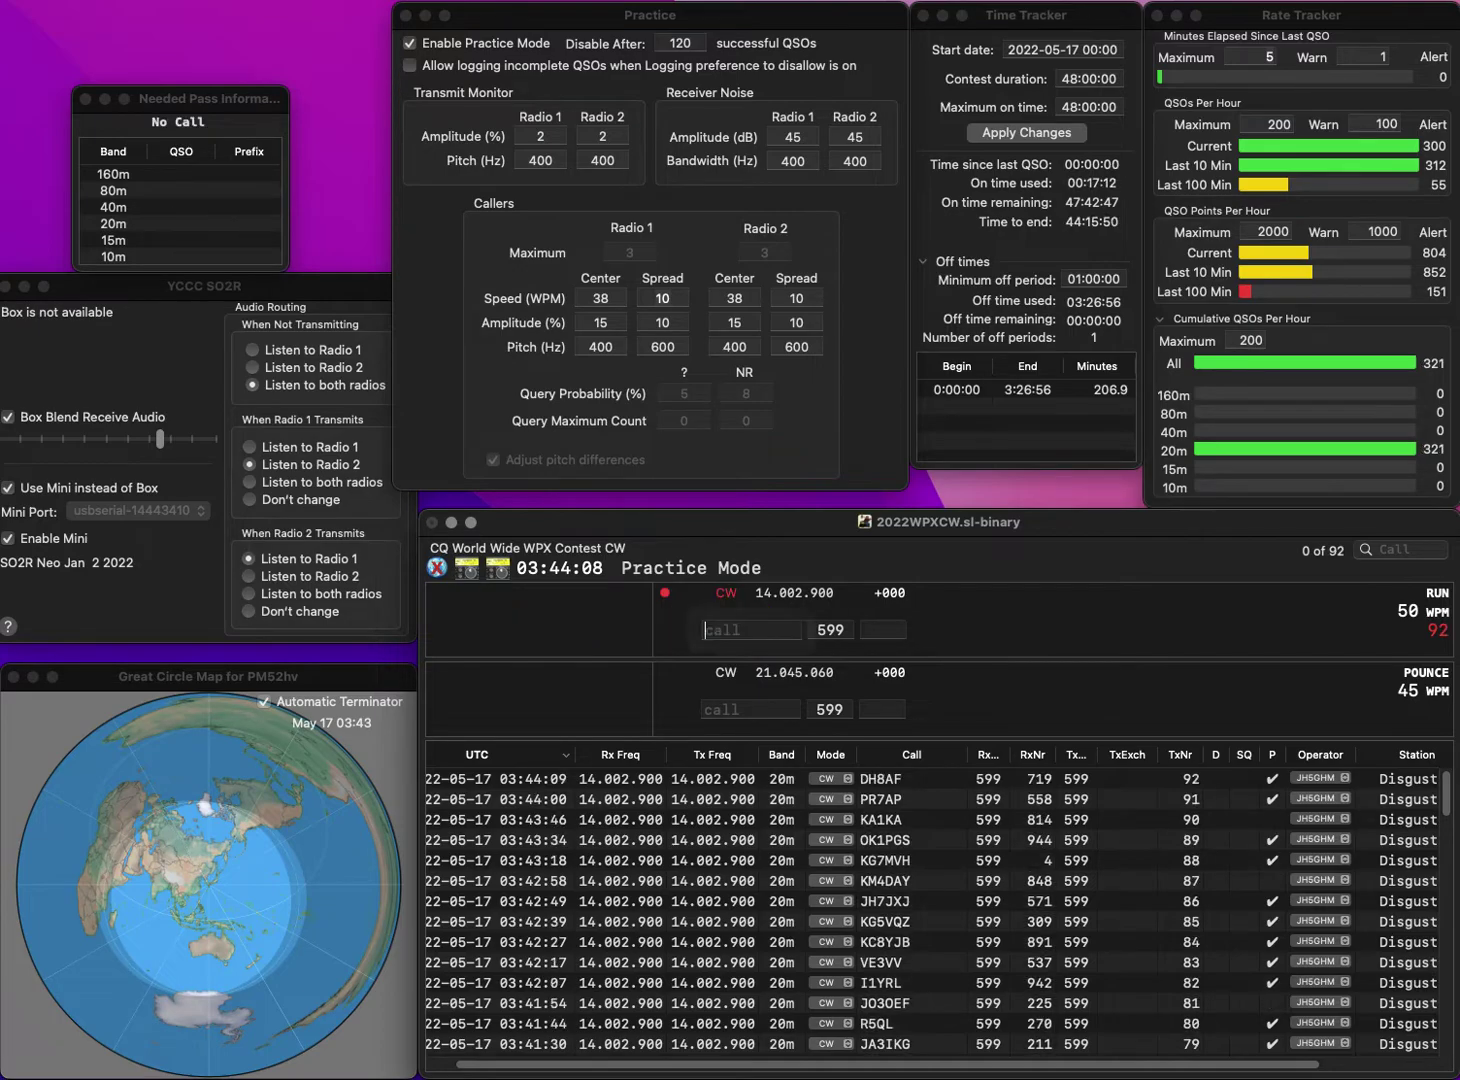
- Log the contact with W5JE on the 14 MHz run radio with received number 274
text(W5JE)
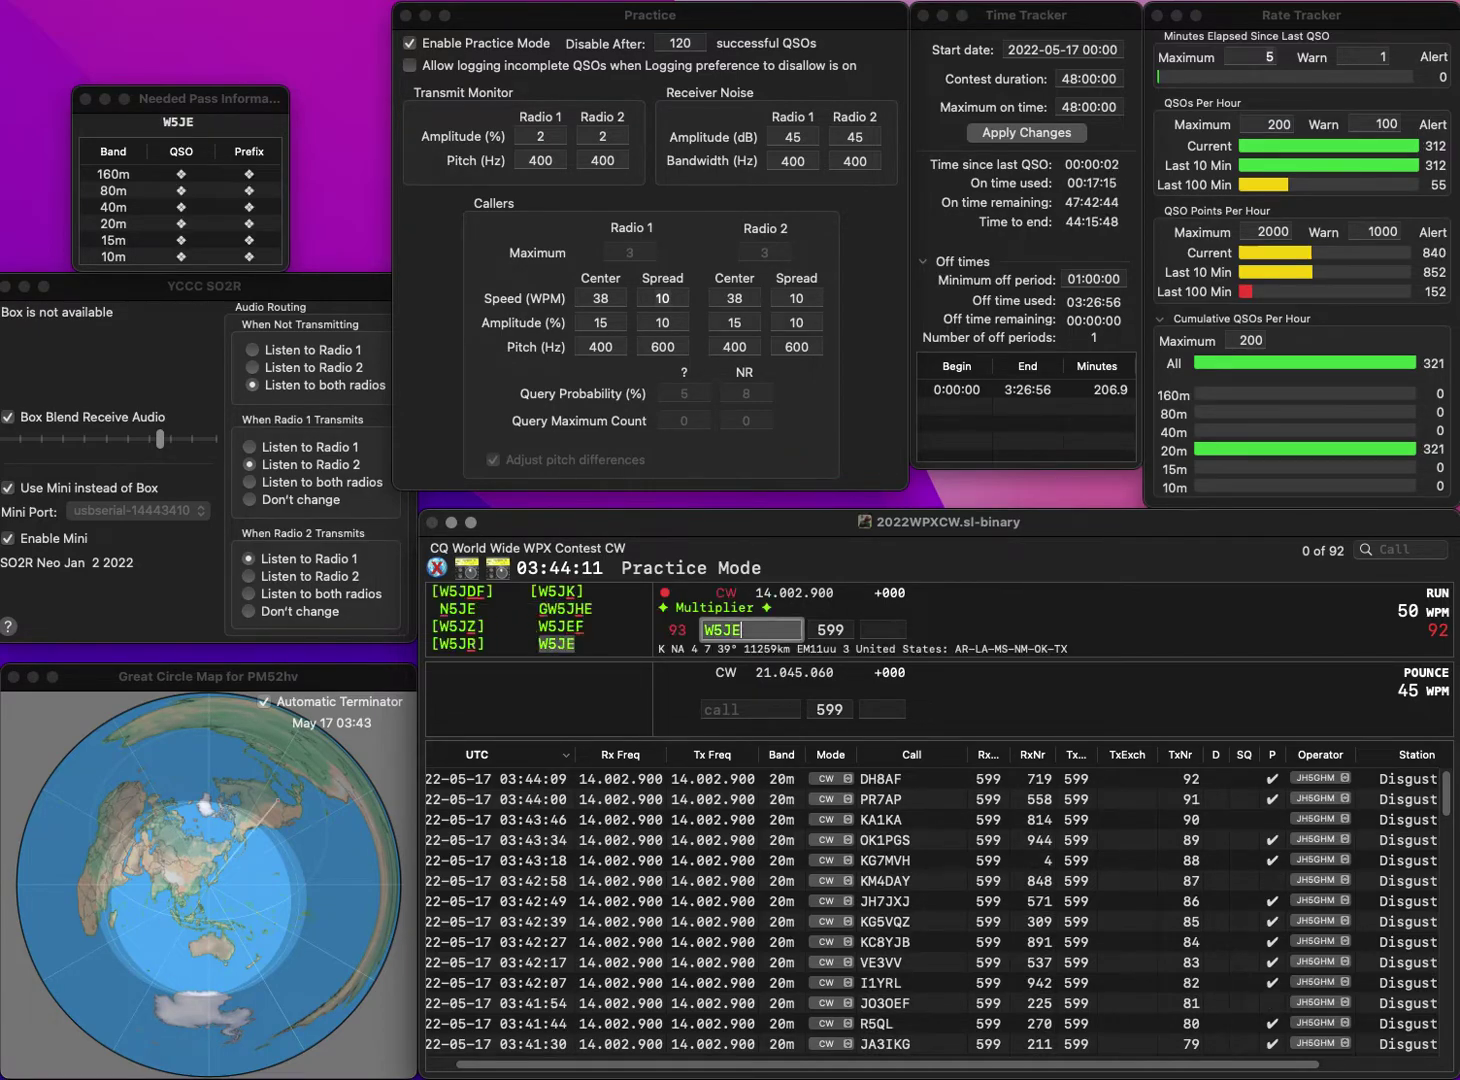
key(space)
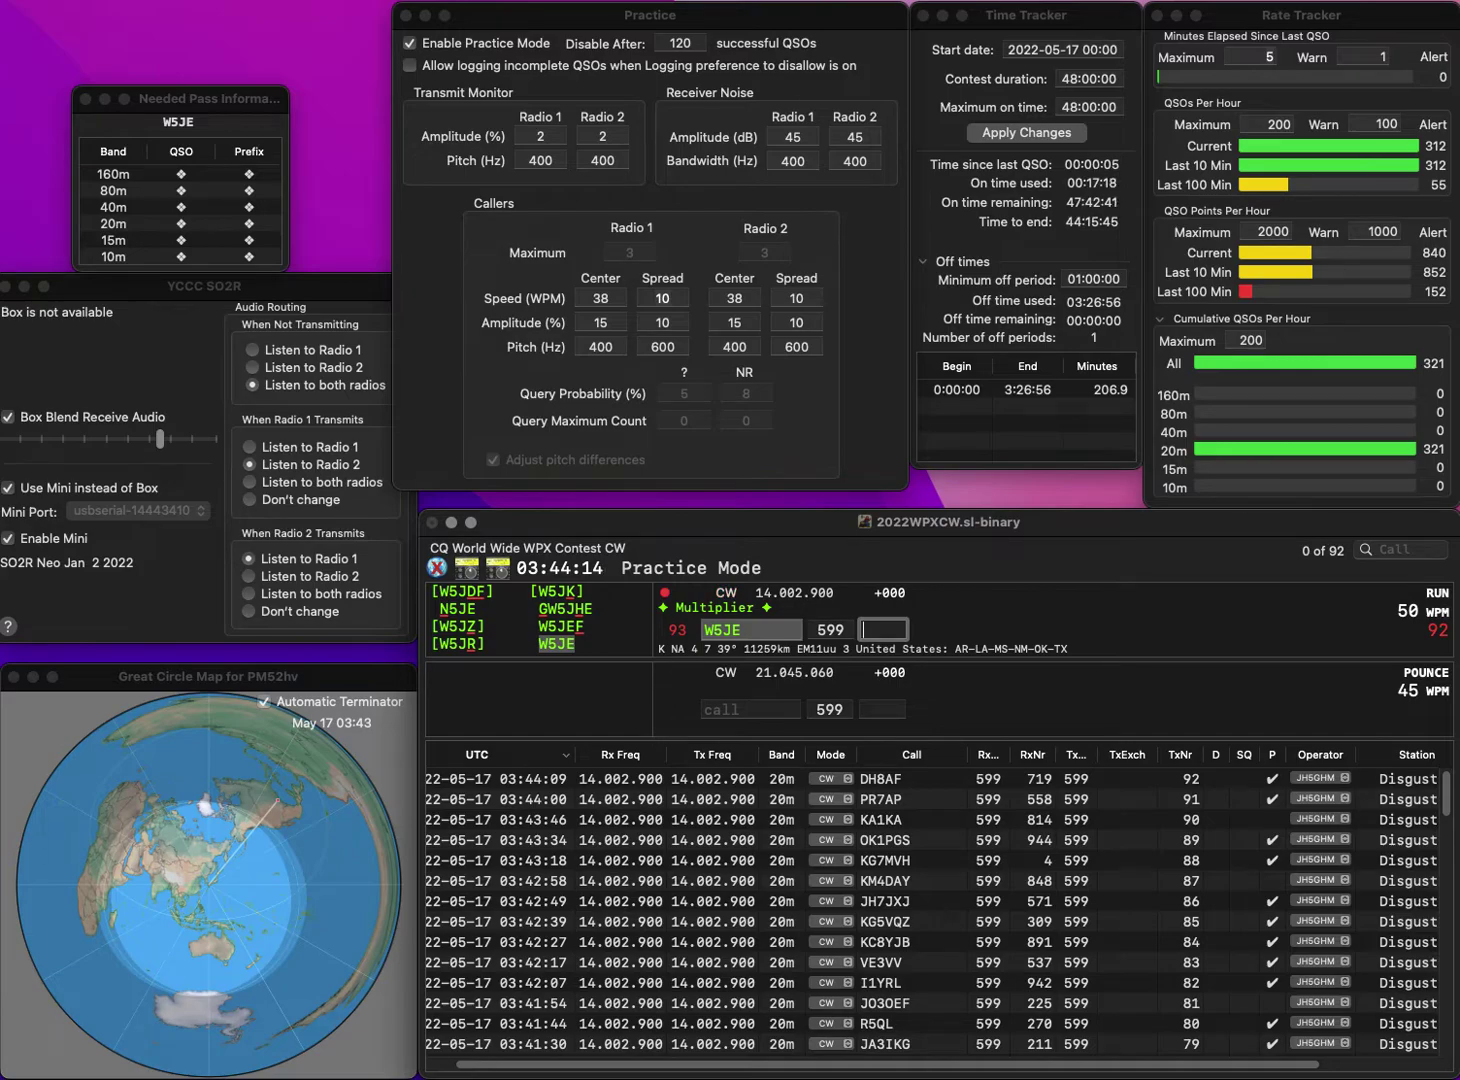
text(2)
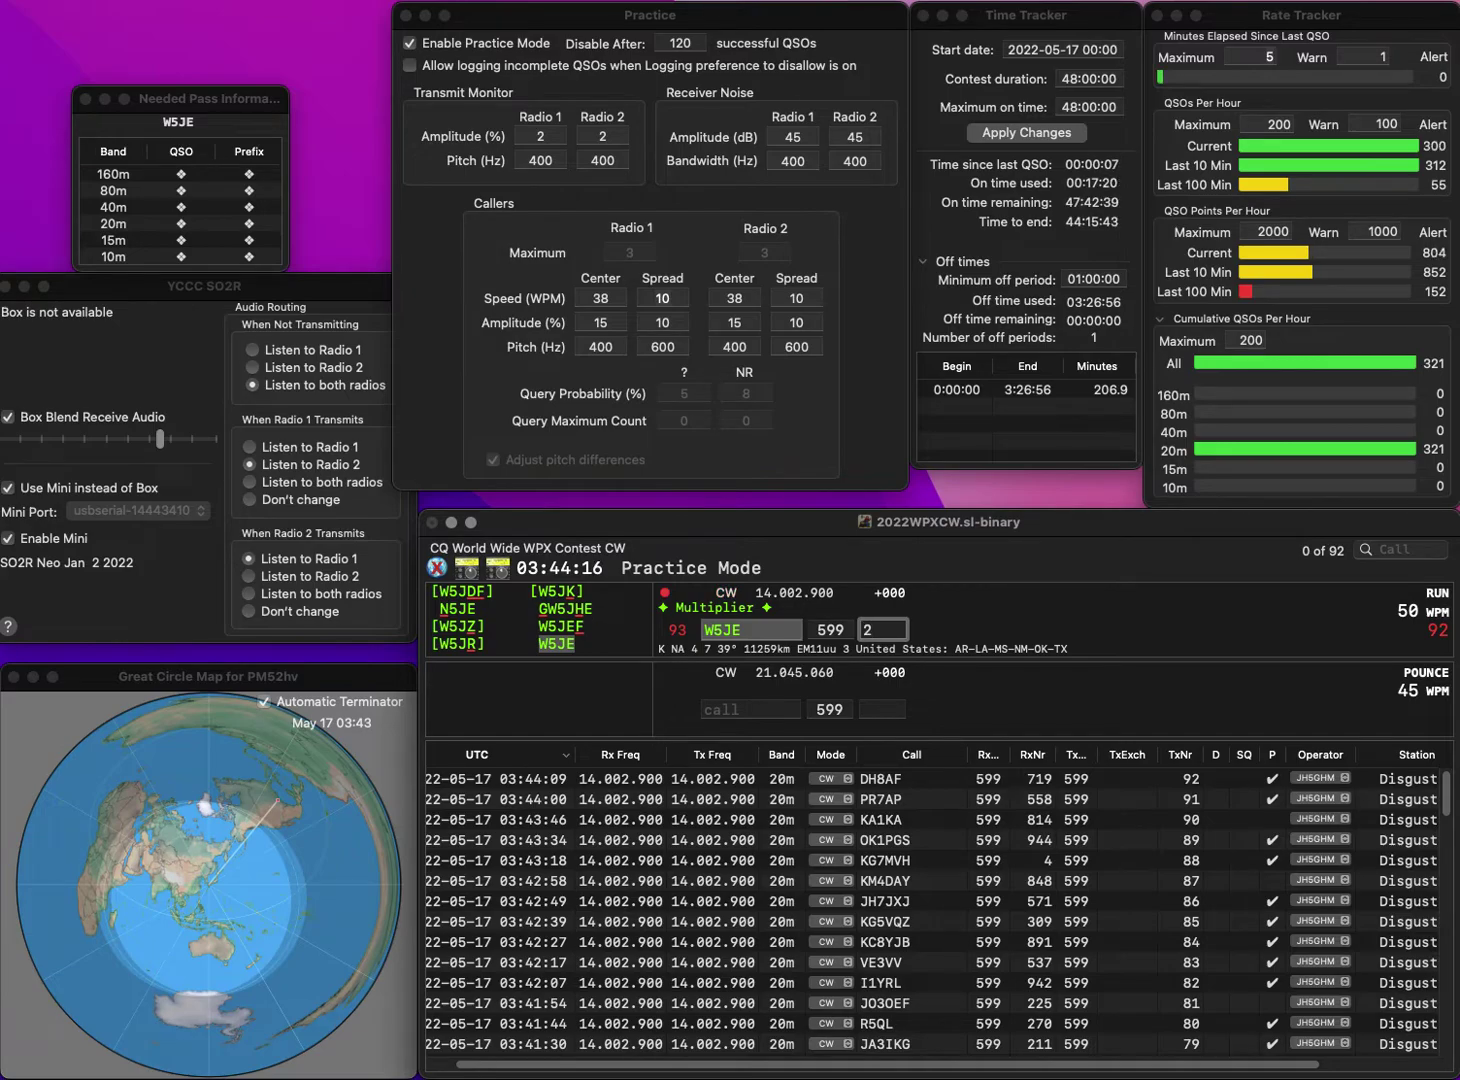
text(74)
key(Return)
- Log the contact with K4IU on the 14 MHz run radio with received number 173
text(K4IU)
key(space)
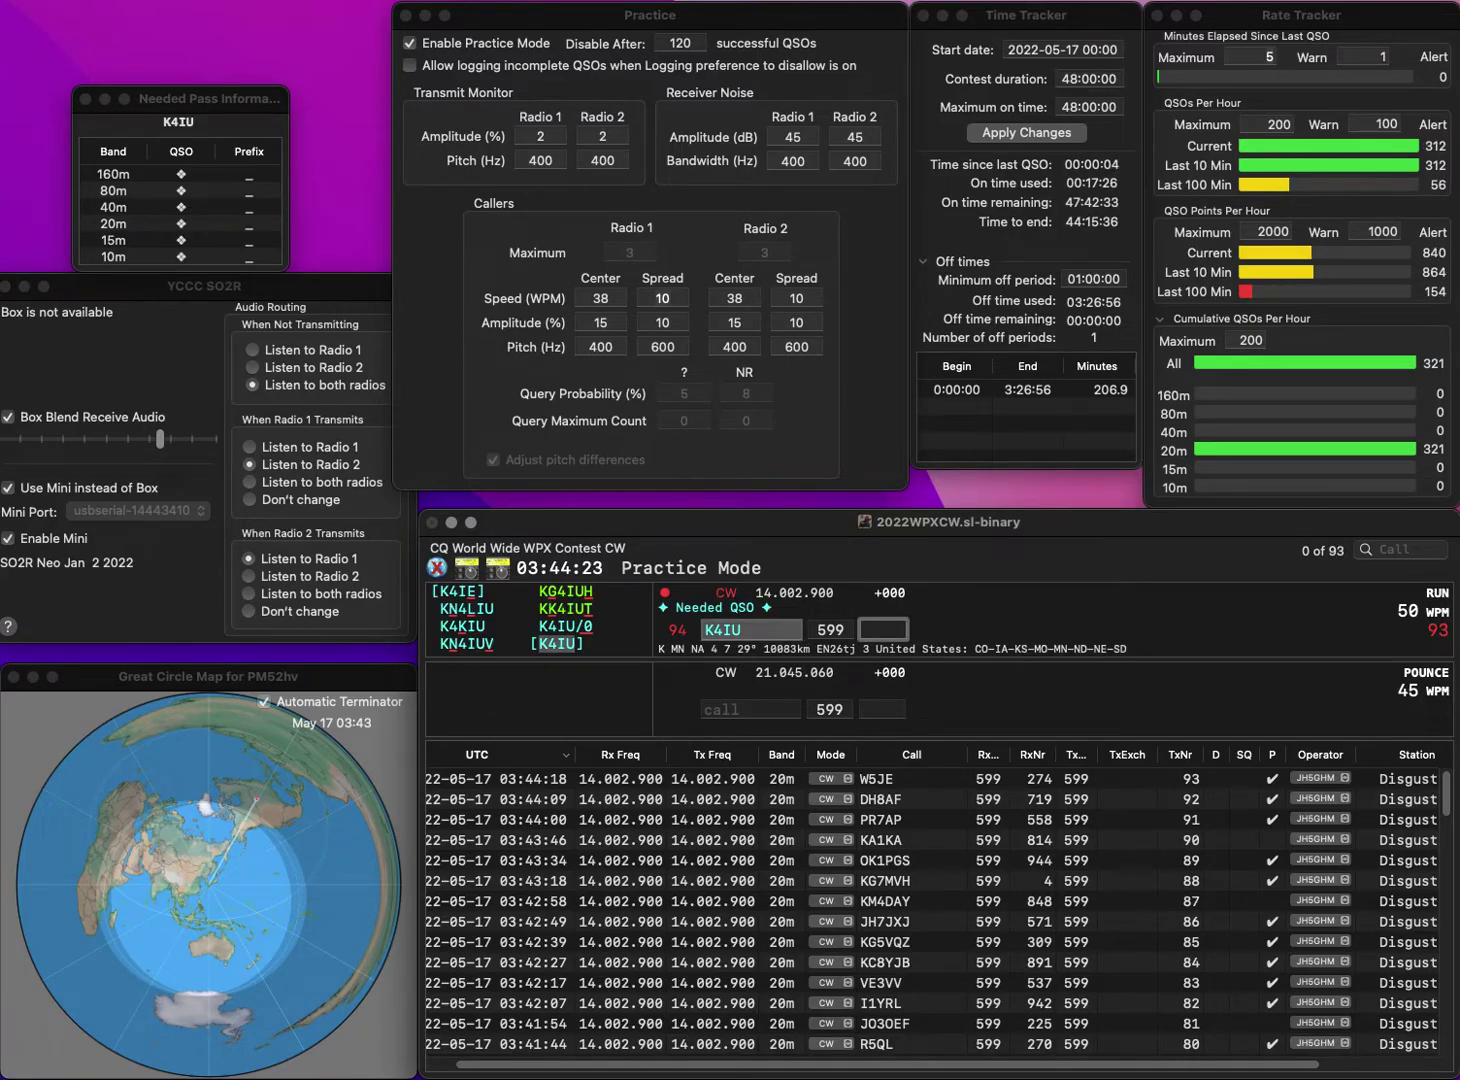
text(173)
key(Return)
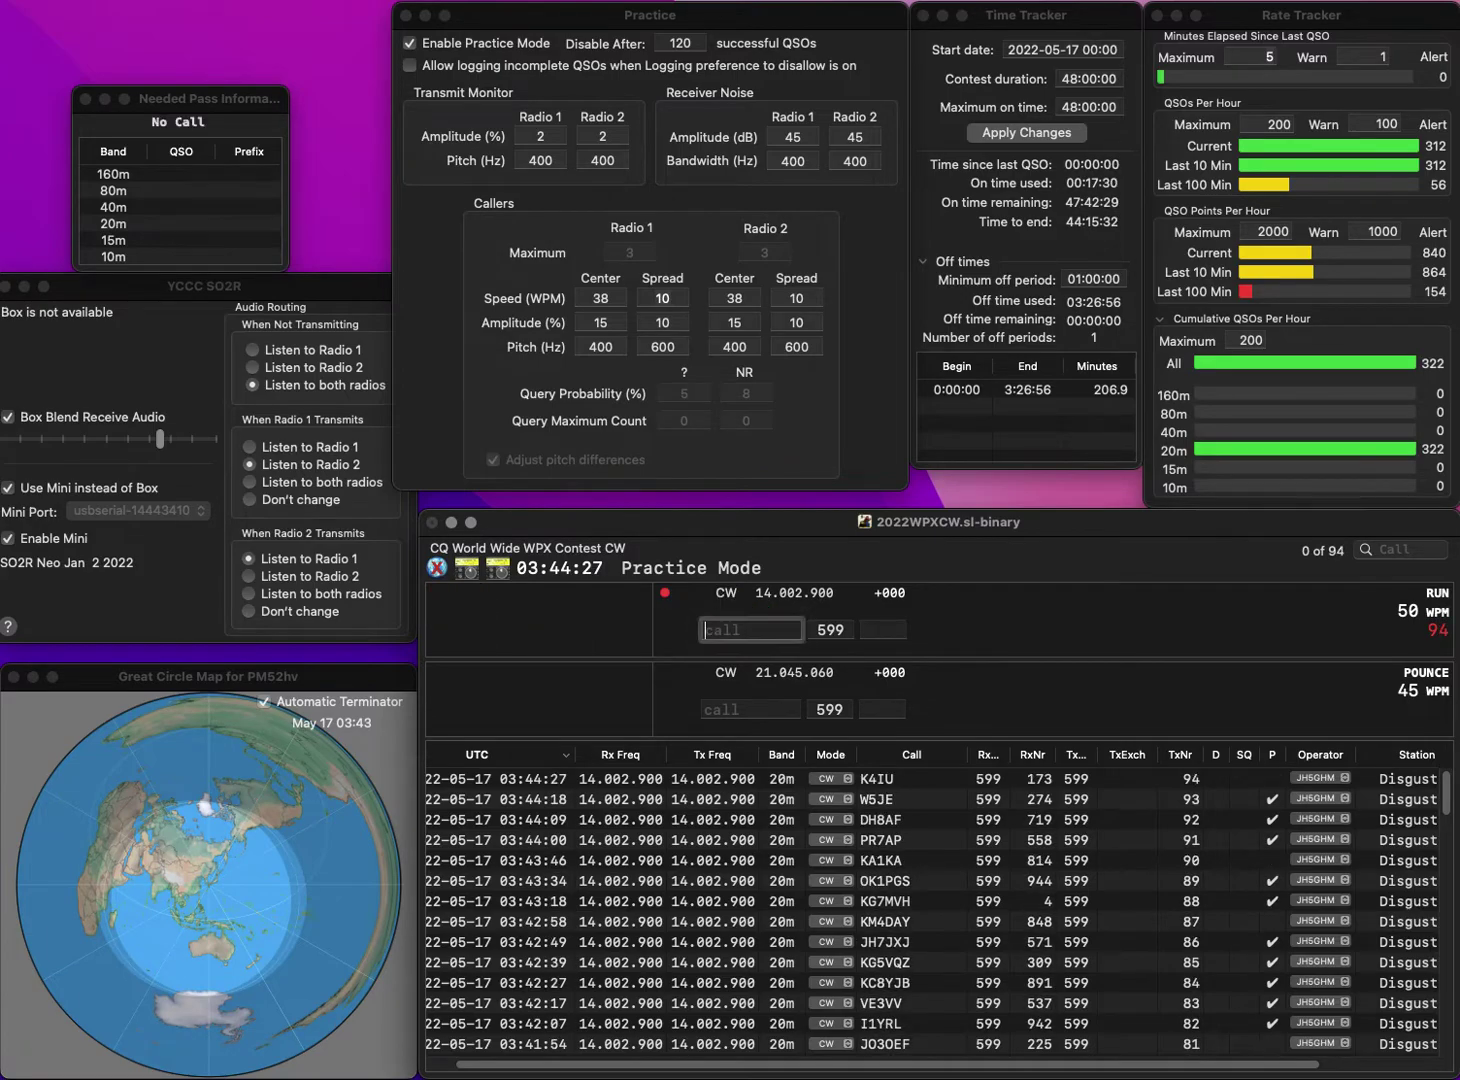
text(WF)
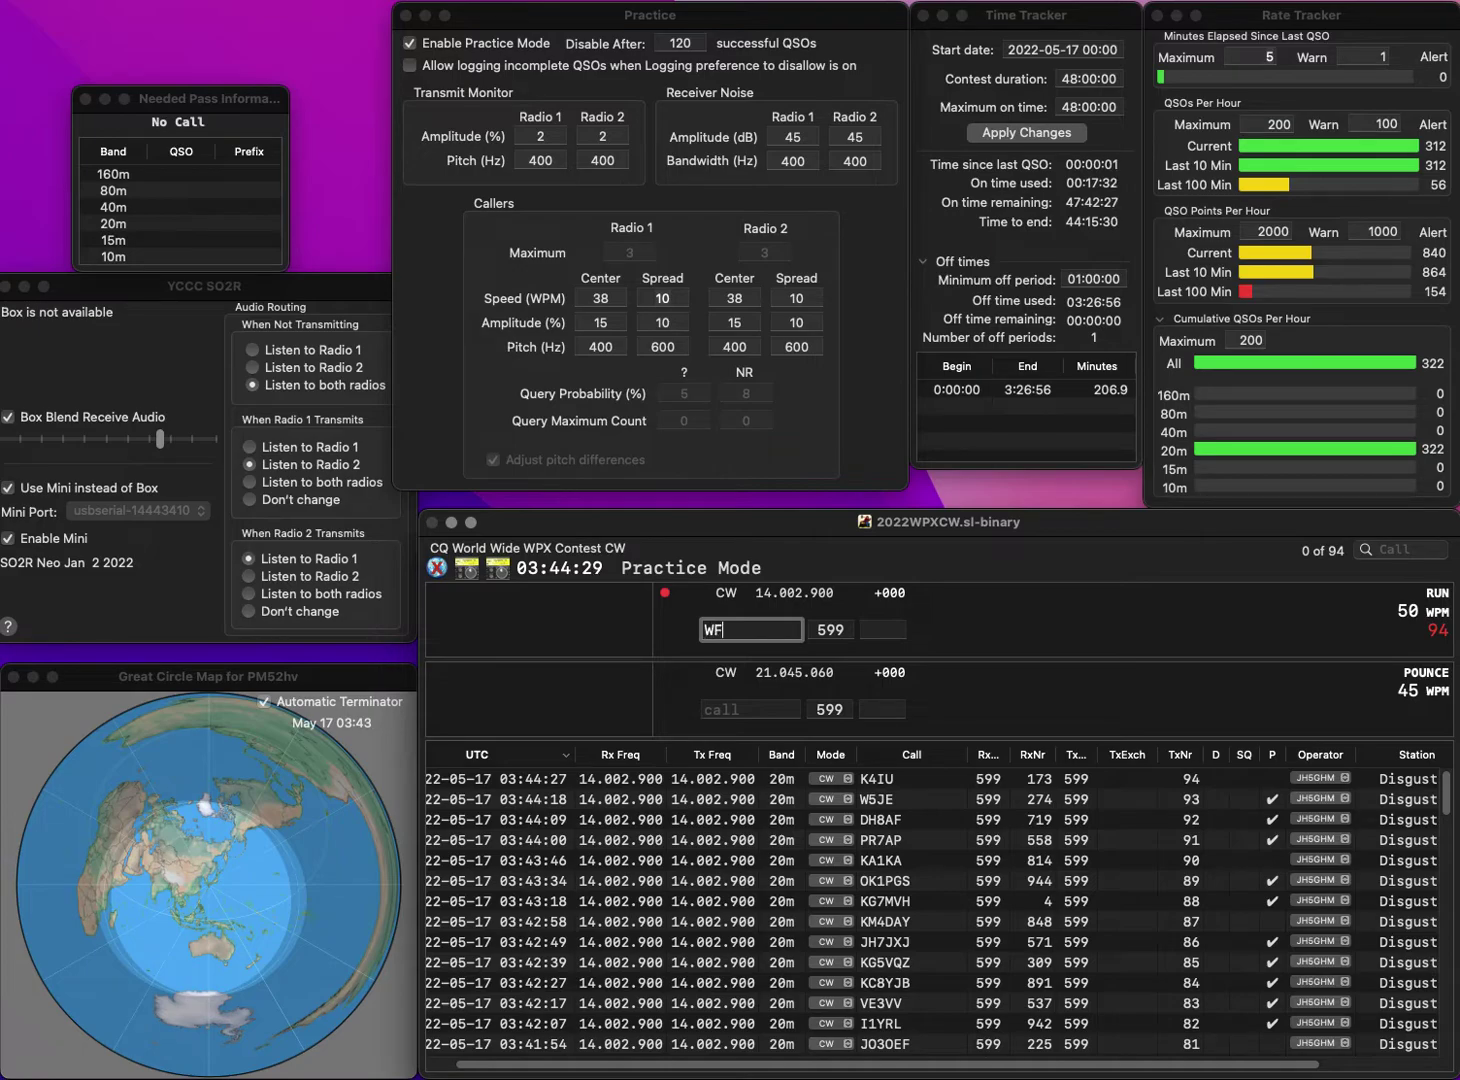
text(2V)
key(Return)
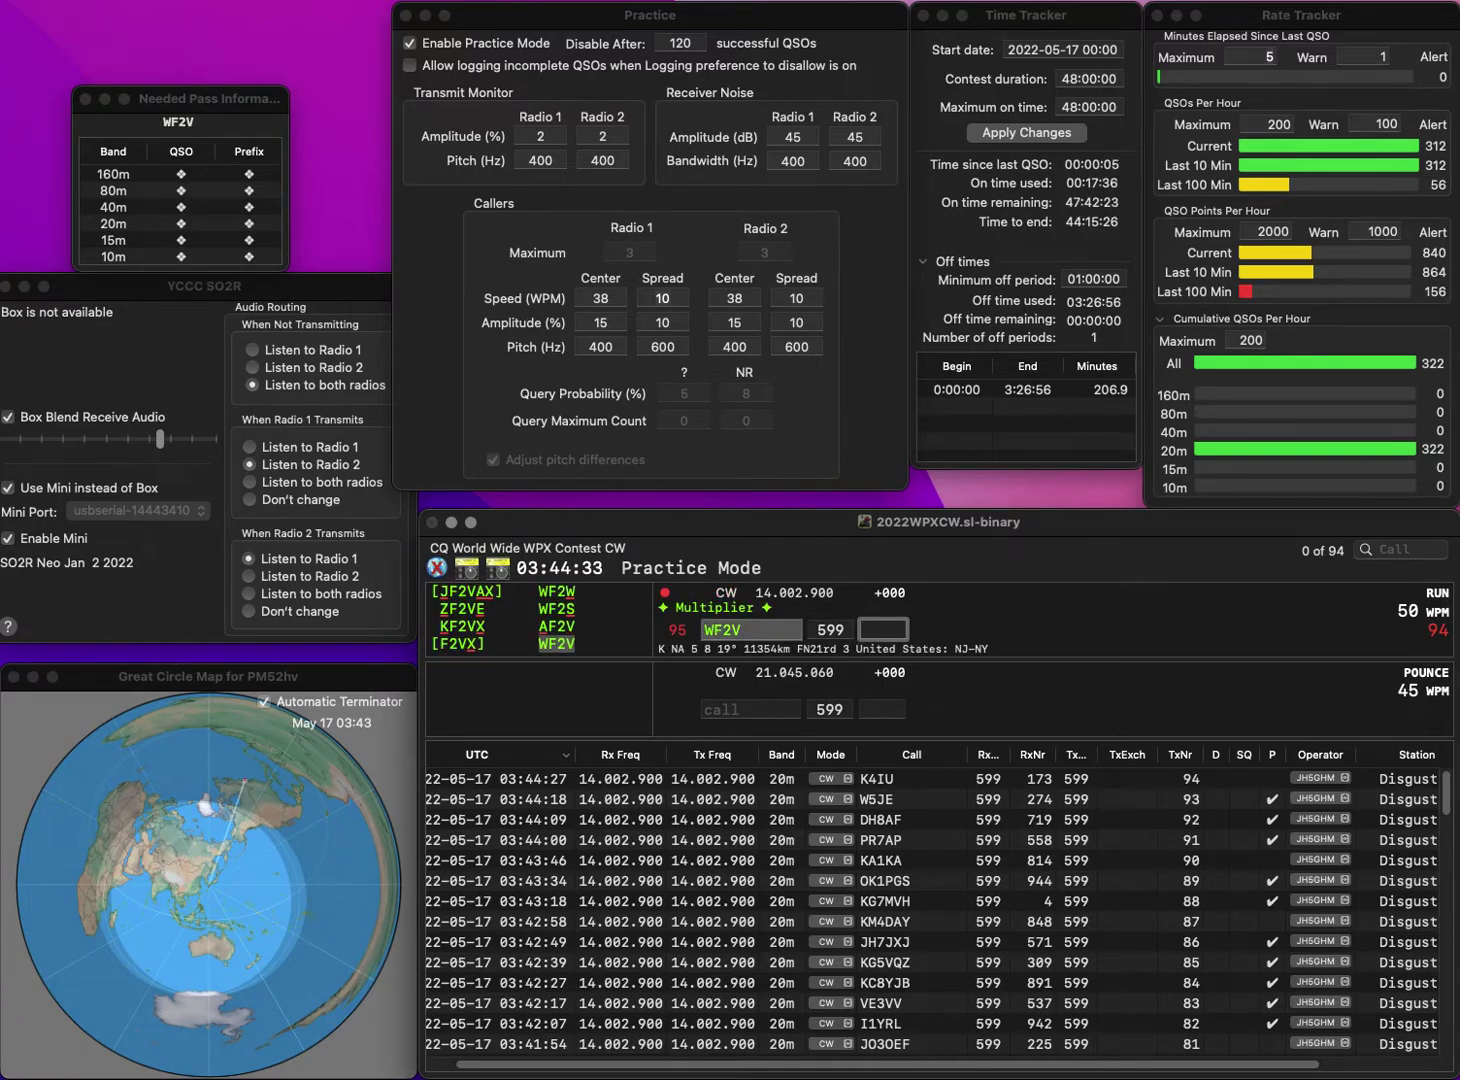
text(429)
key(Return)
- Log the contact with W5WE on the 14 MHz run radio with received number 187
text(W5W)
key(BackSpace)
text(5WE)
key(Tab)
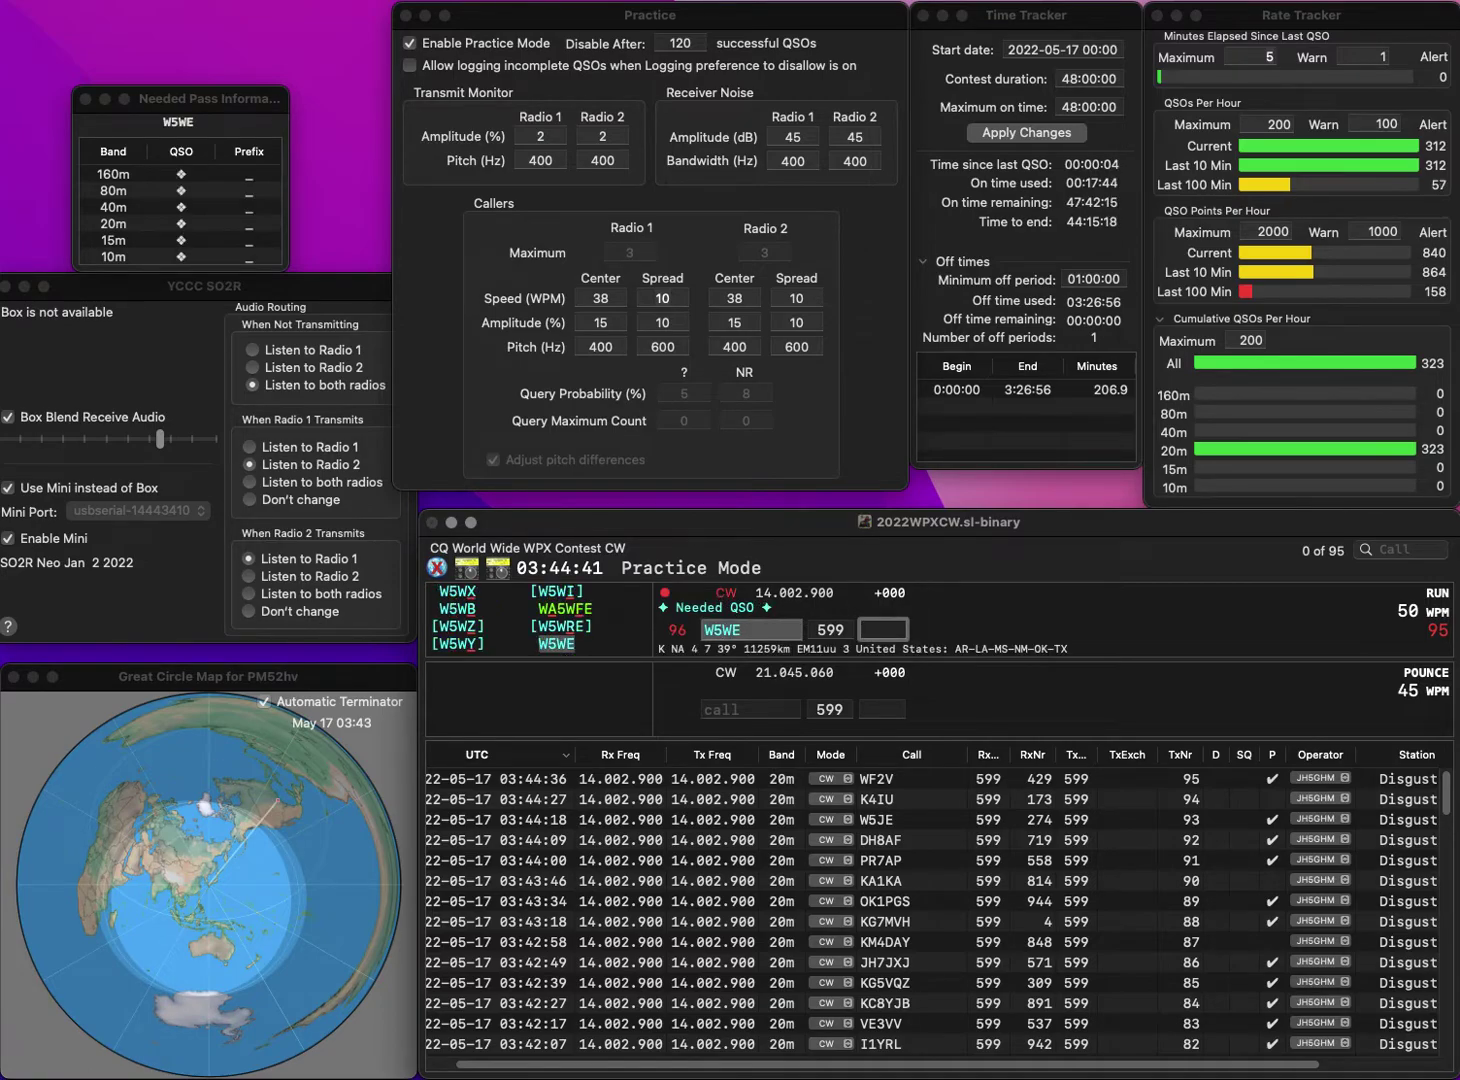
text(187)
key(Return)
text(KG)
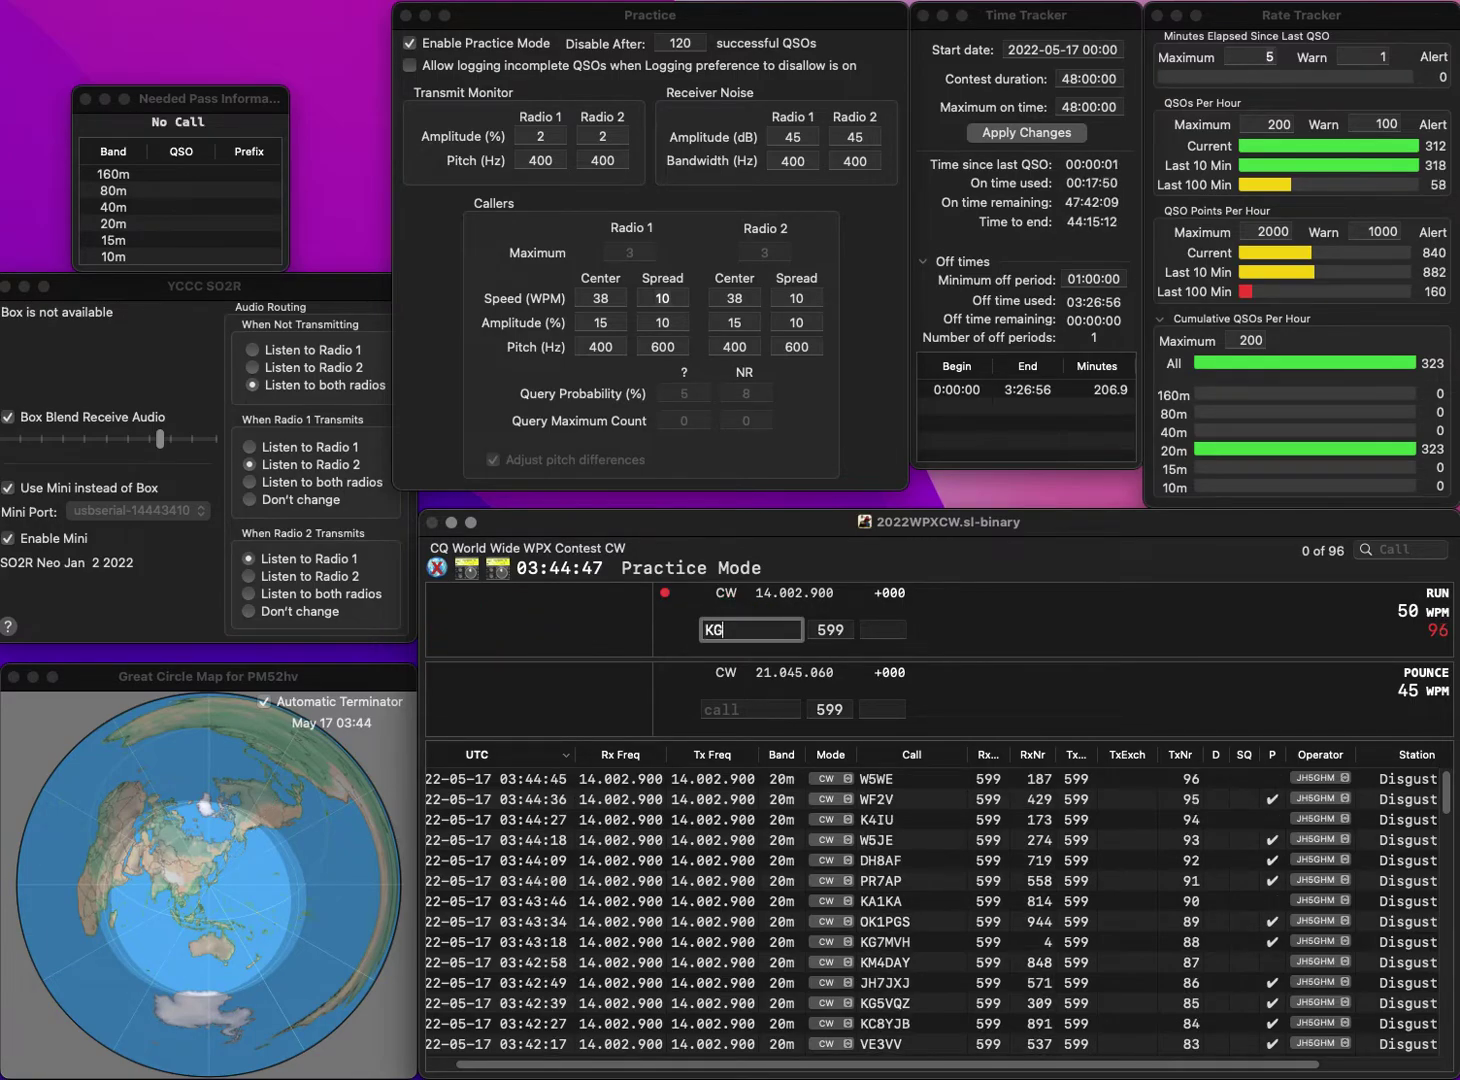
text(4IXS)
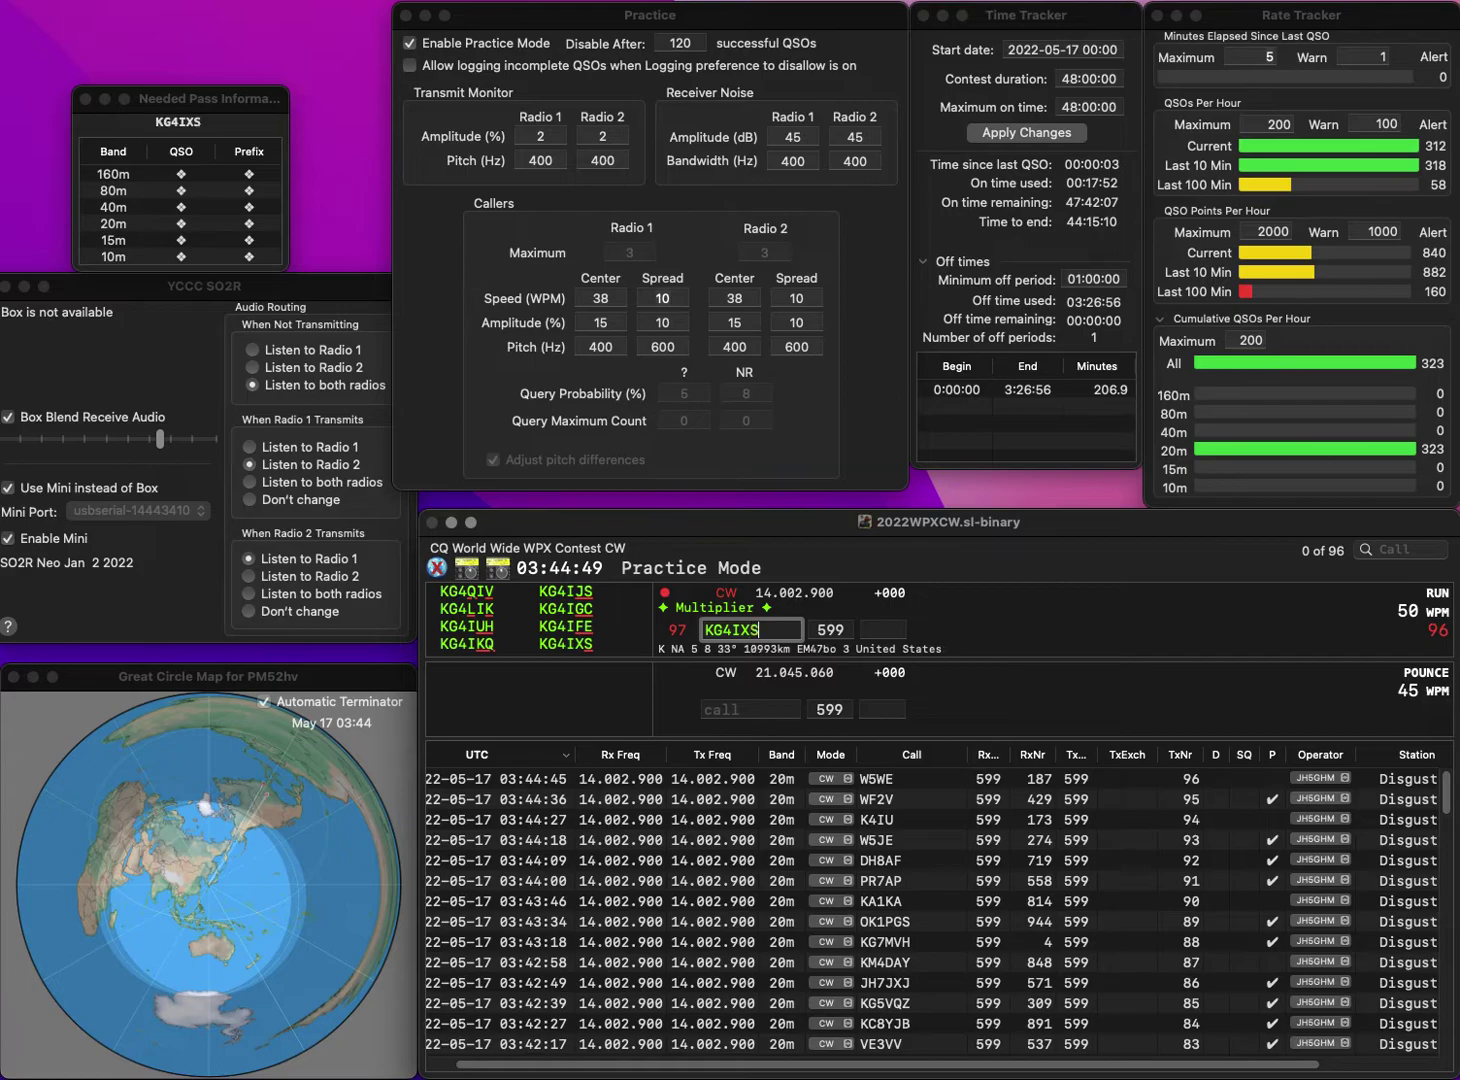
key(Return)
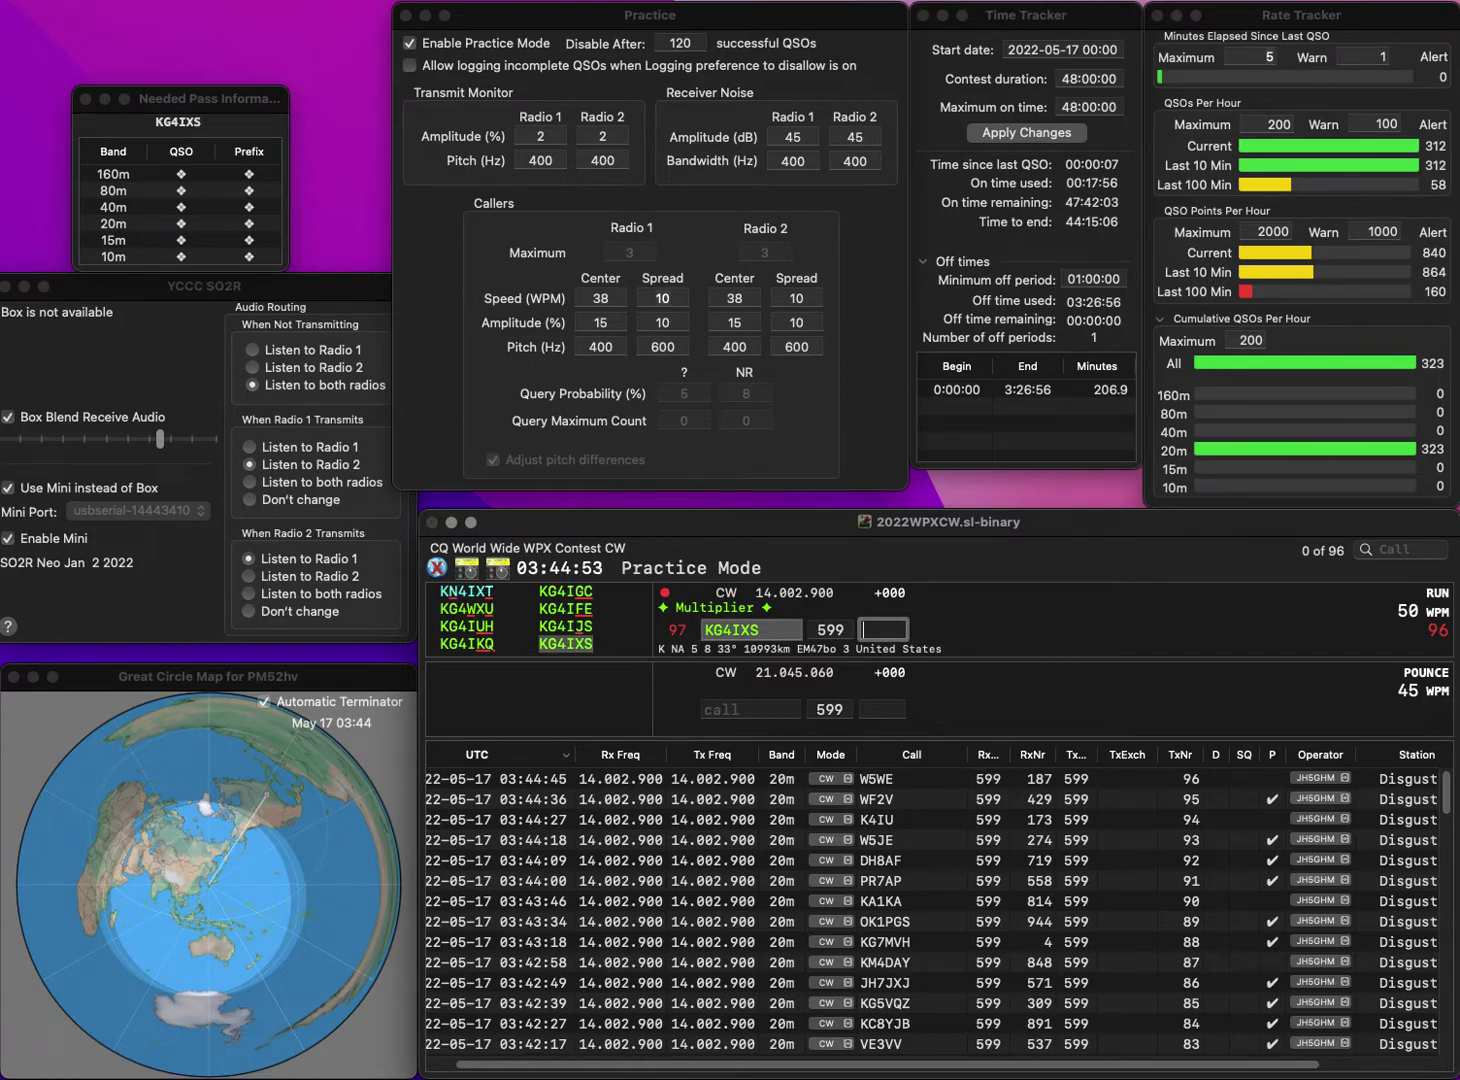
text(824)
key(Return)
text(AA)
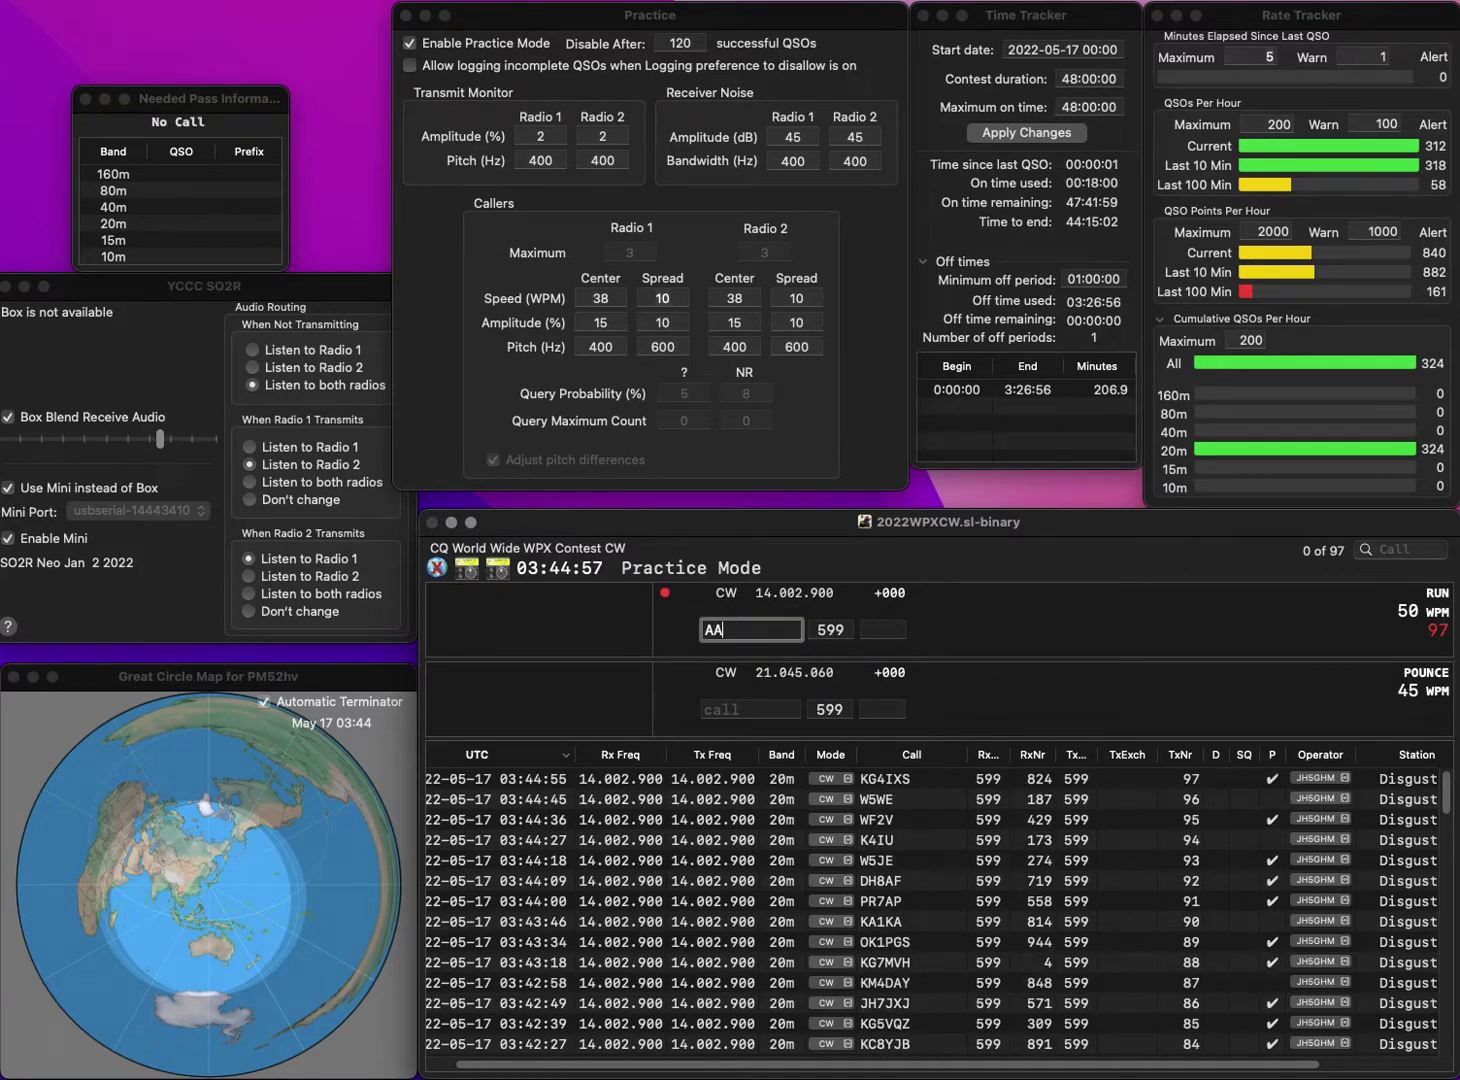
text(4VT)
key(Return)
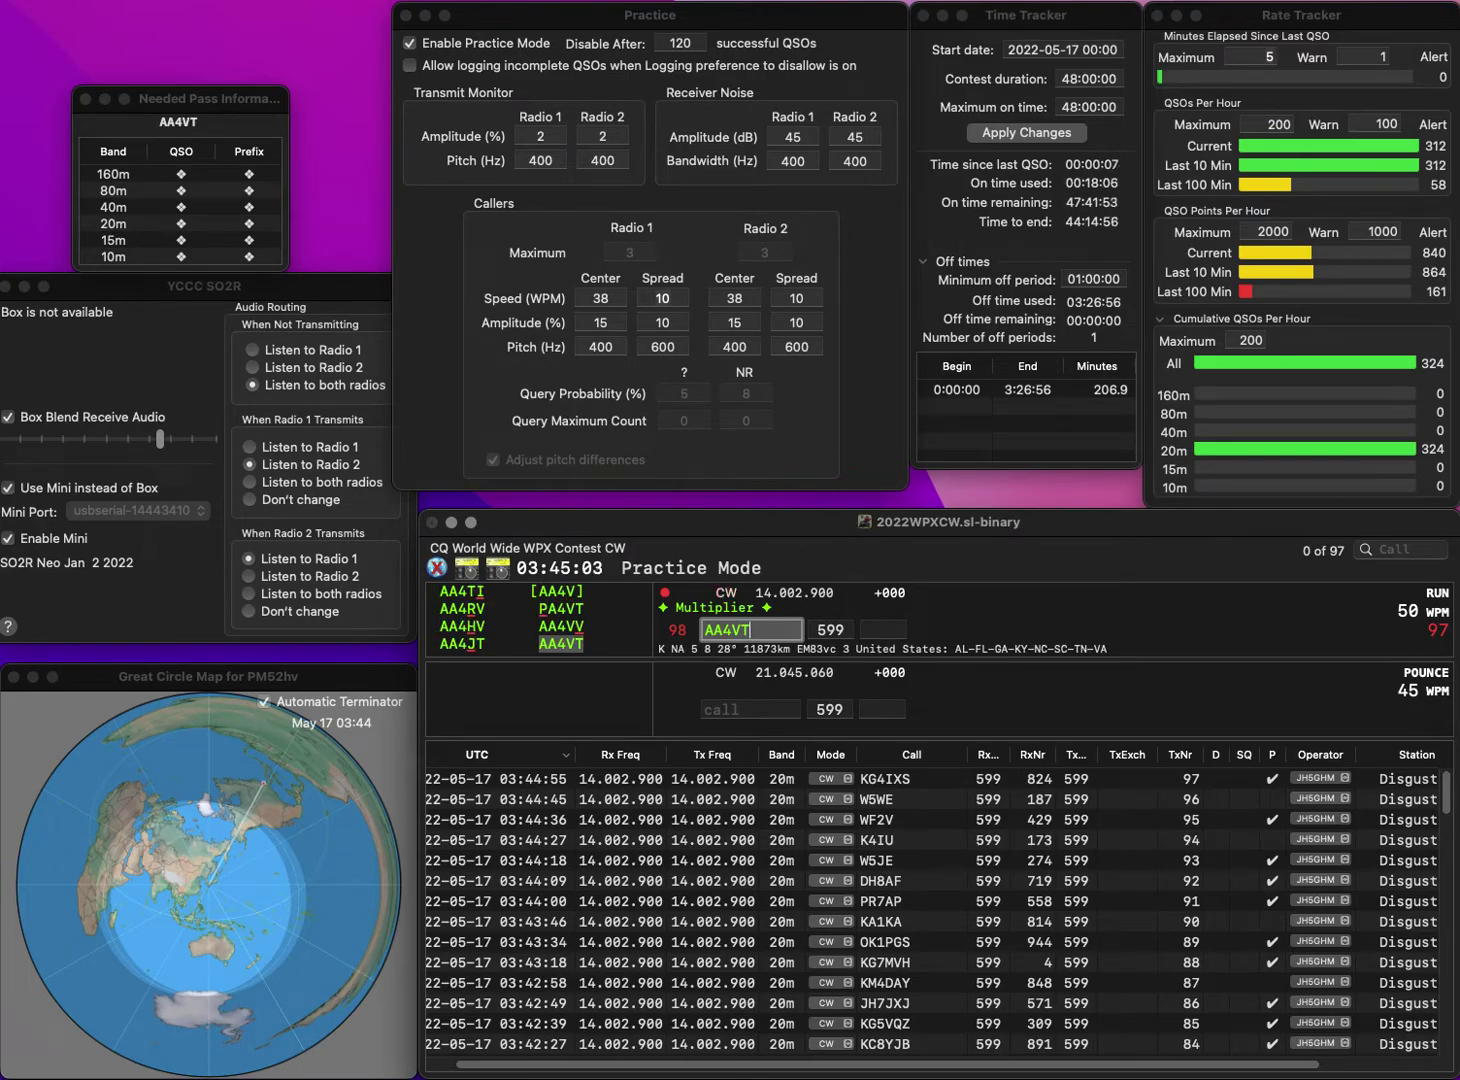
click(884, 629)
text(221)
key(Return)
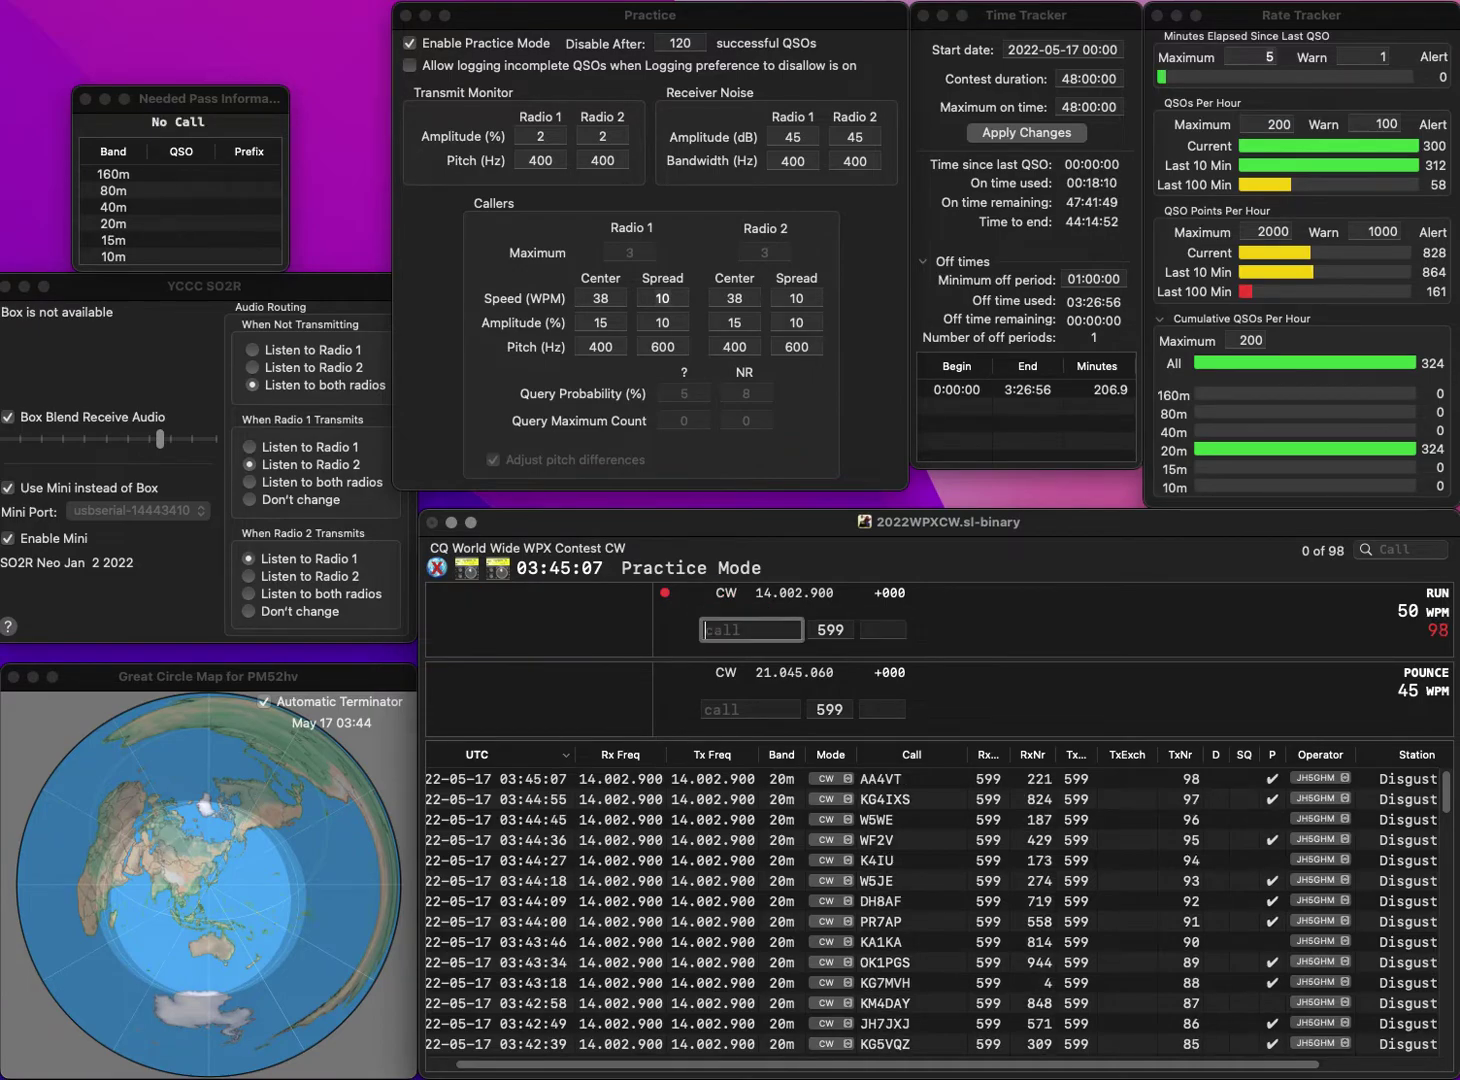
text(DL6)
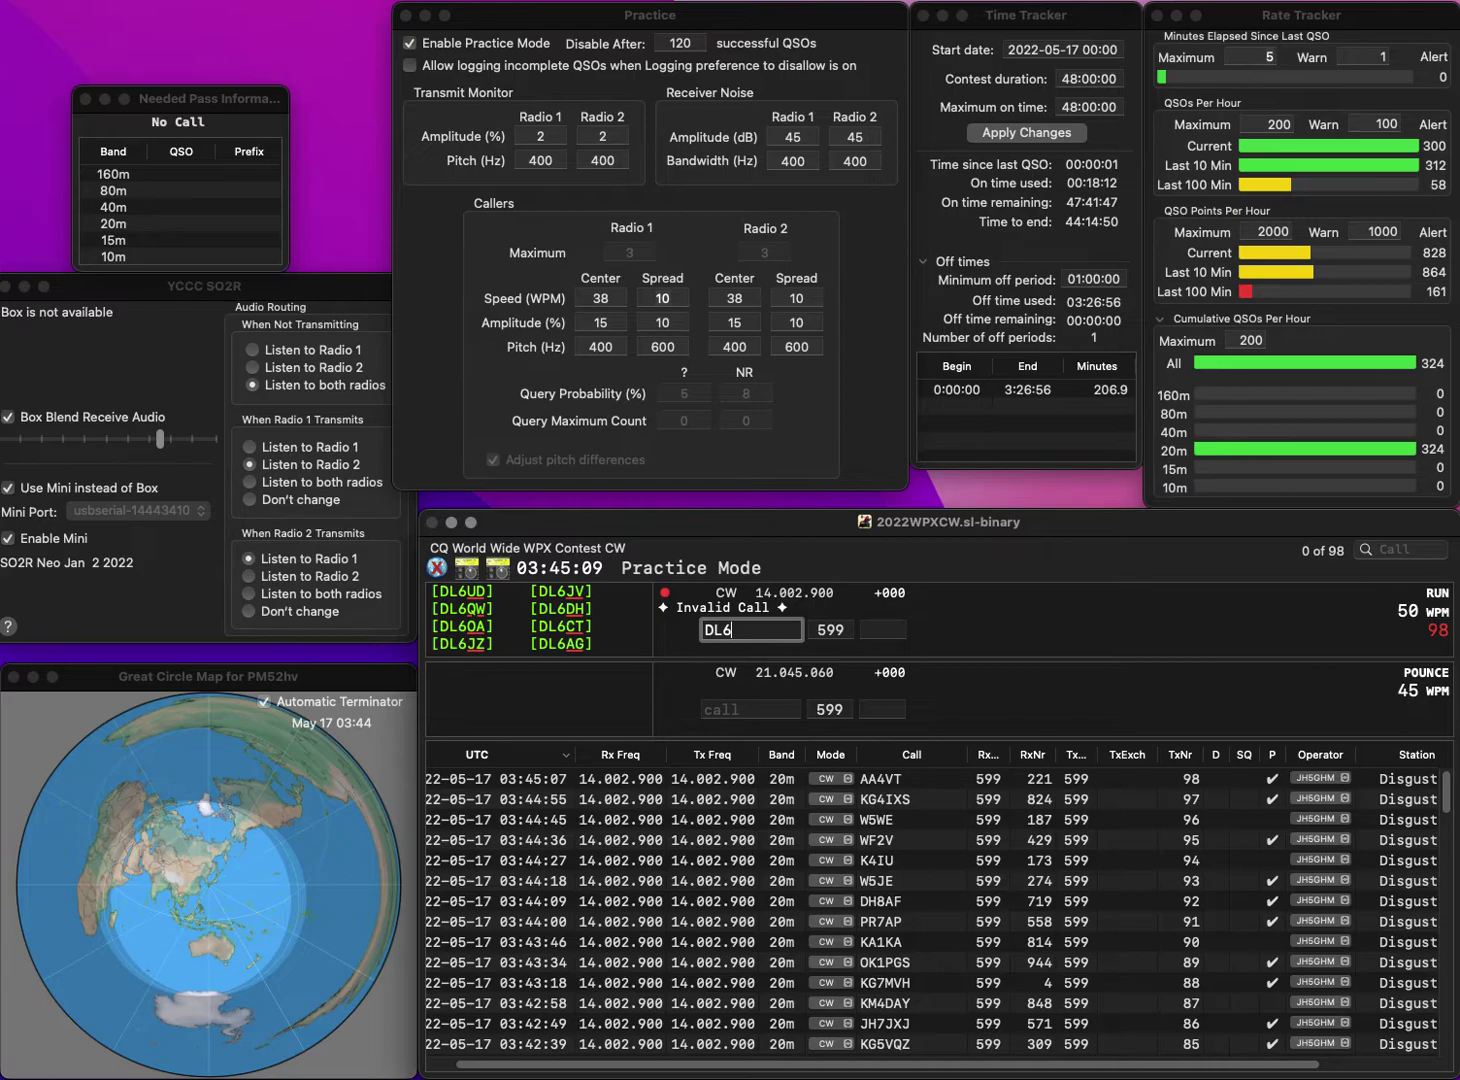
text(BW)
key(Tab)
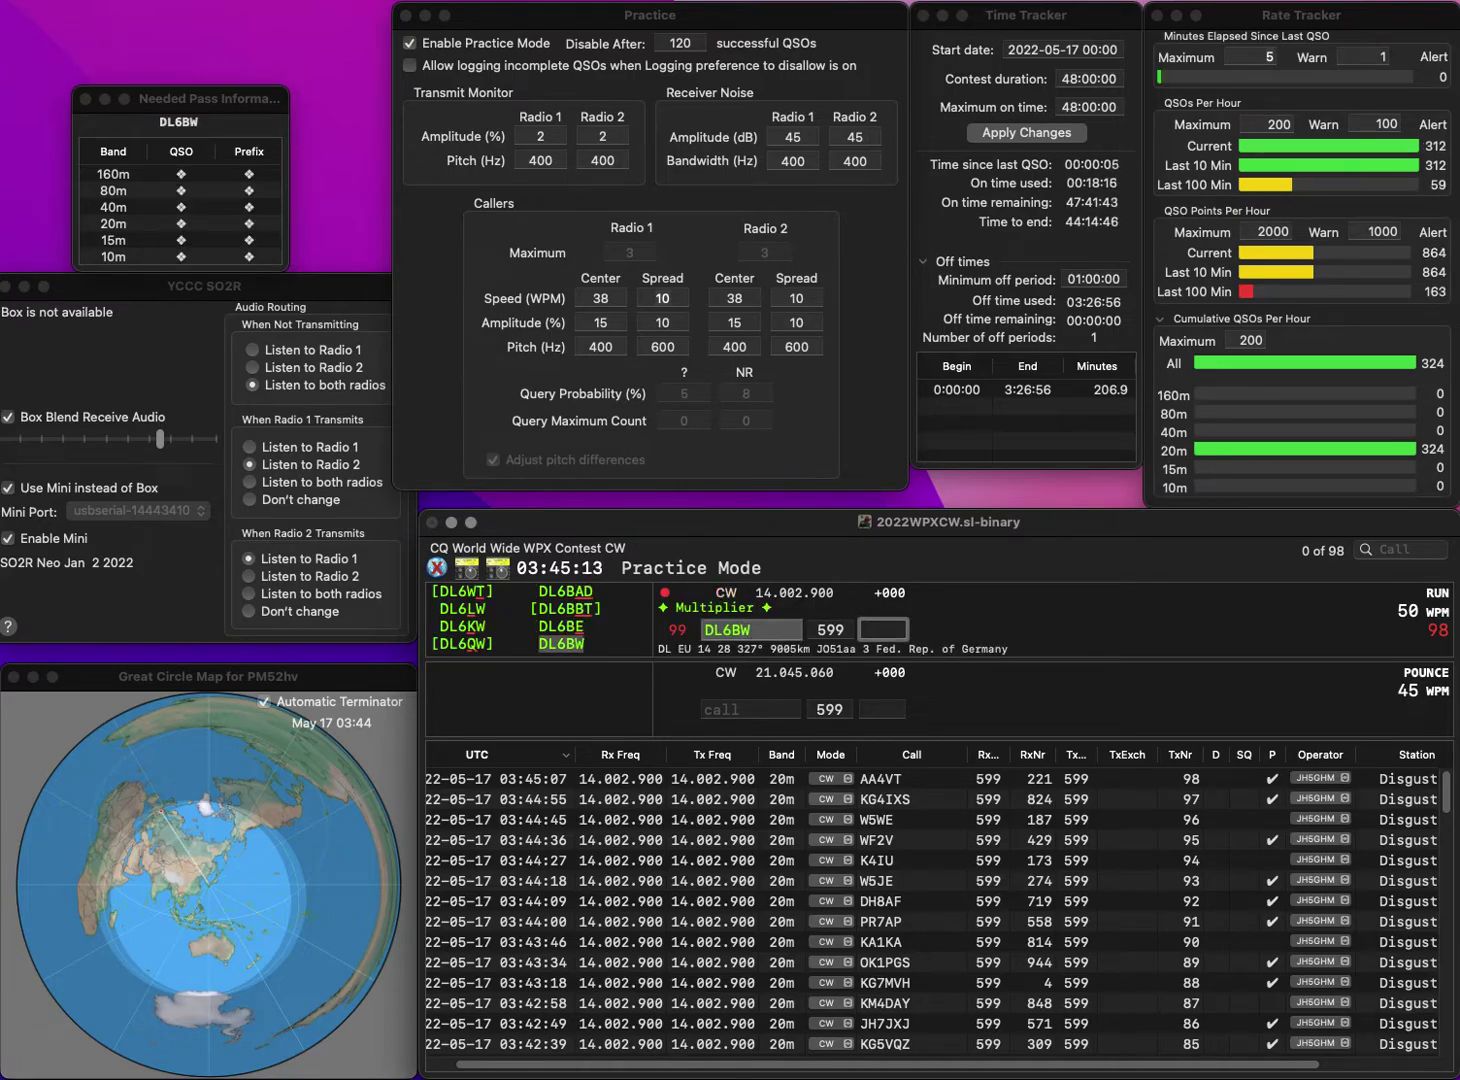
text(834)
key(Return)
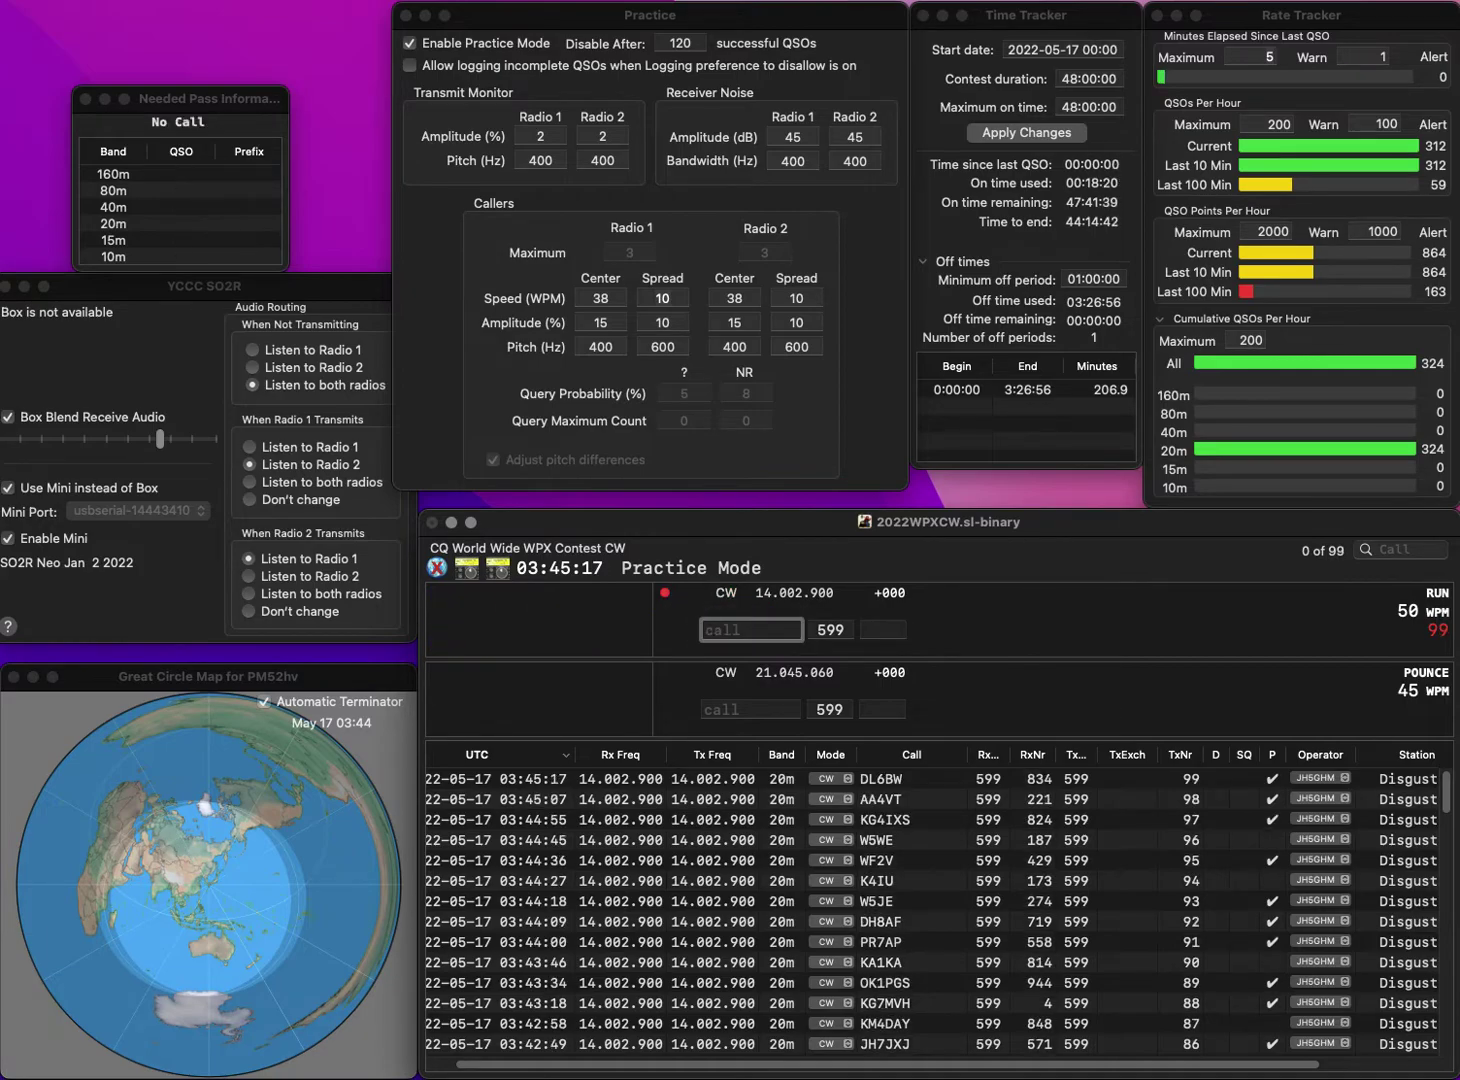
- Log the contact with OE9NFI on the 14 MHz run radio with received number 641
text(OE9NFI)
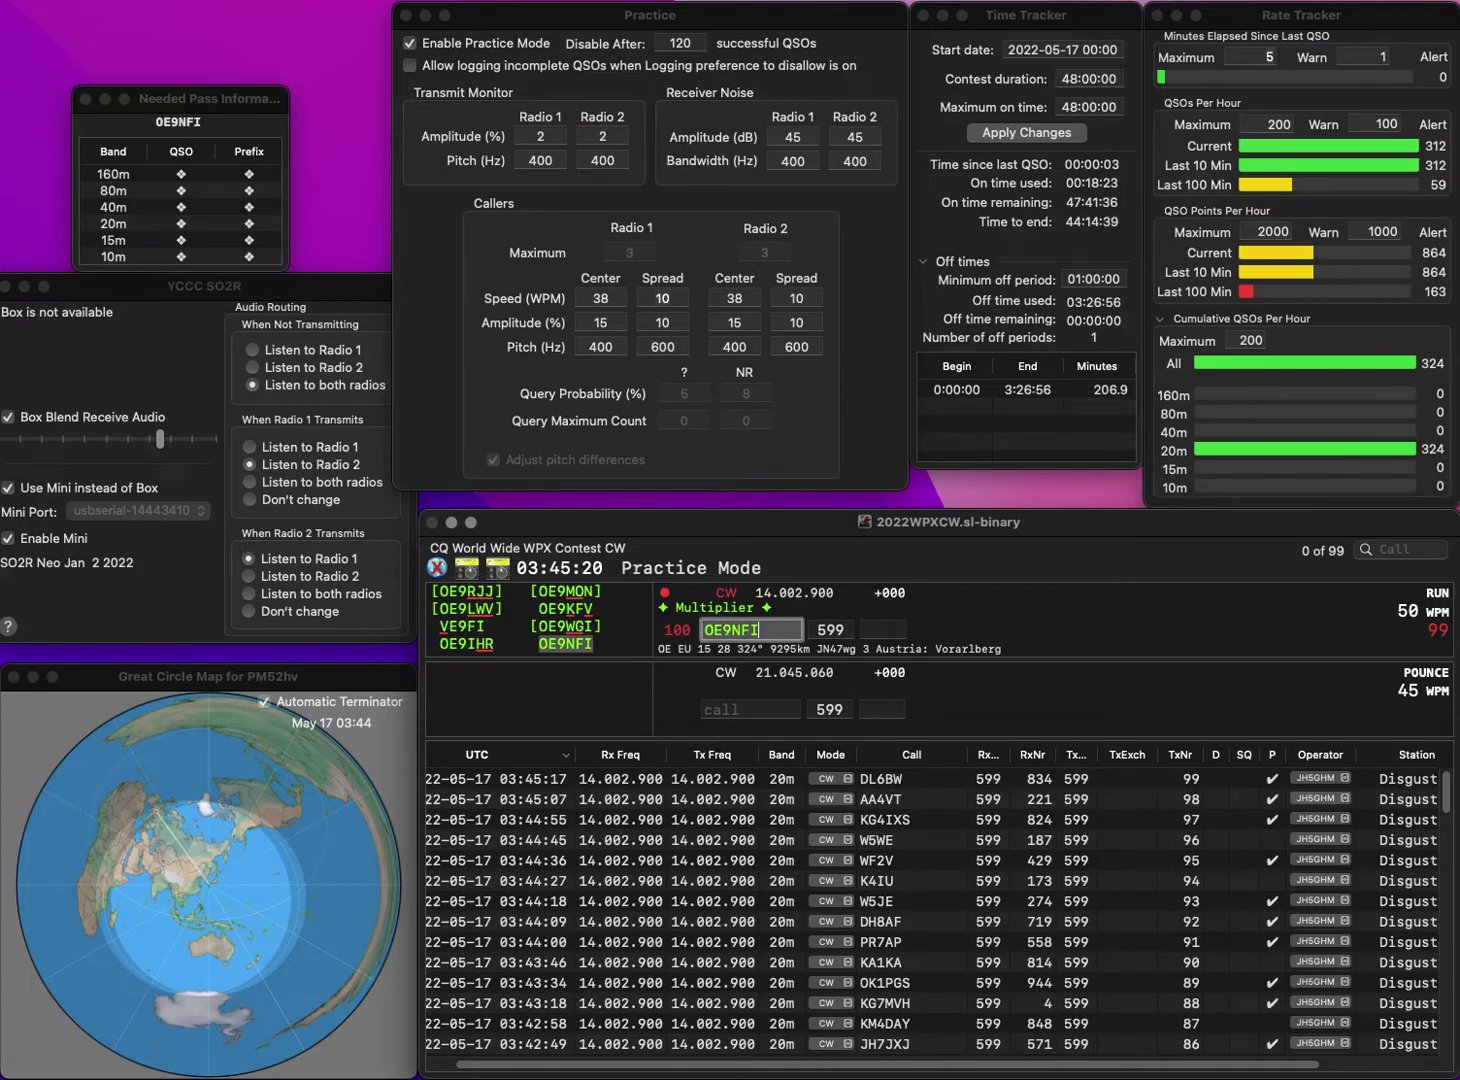
key(space)
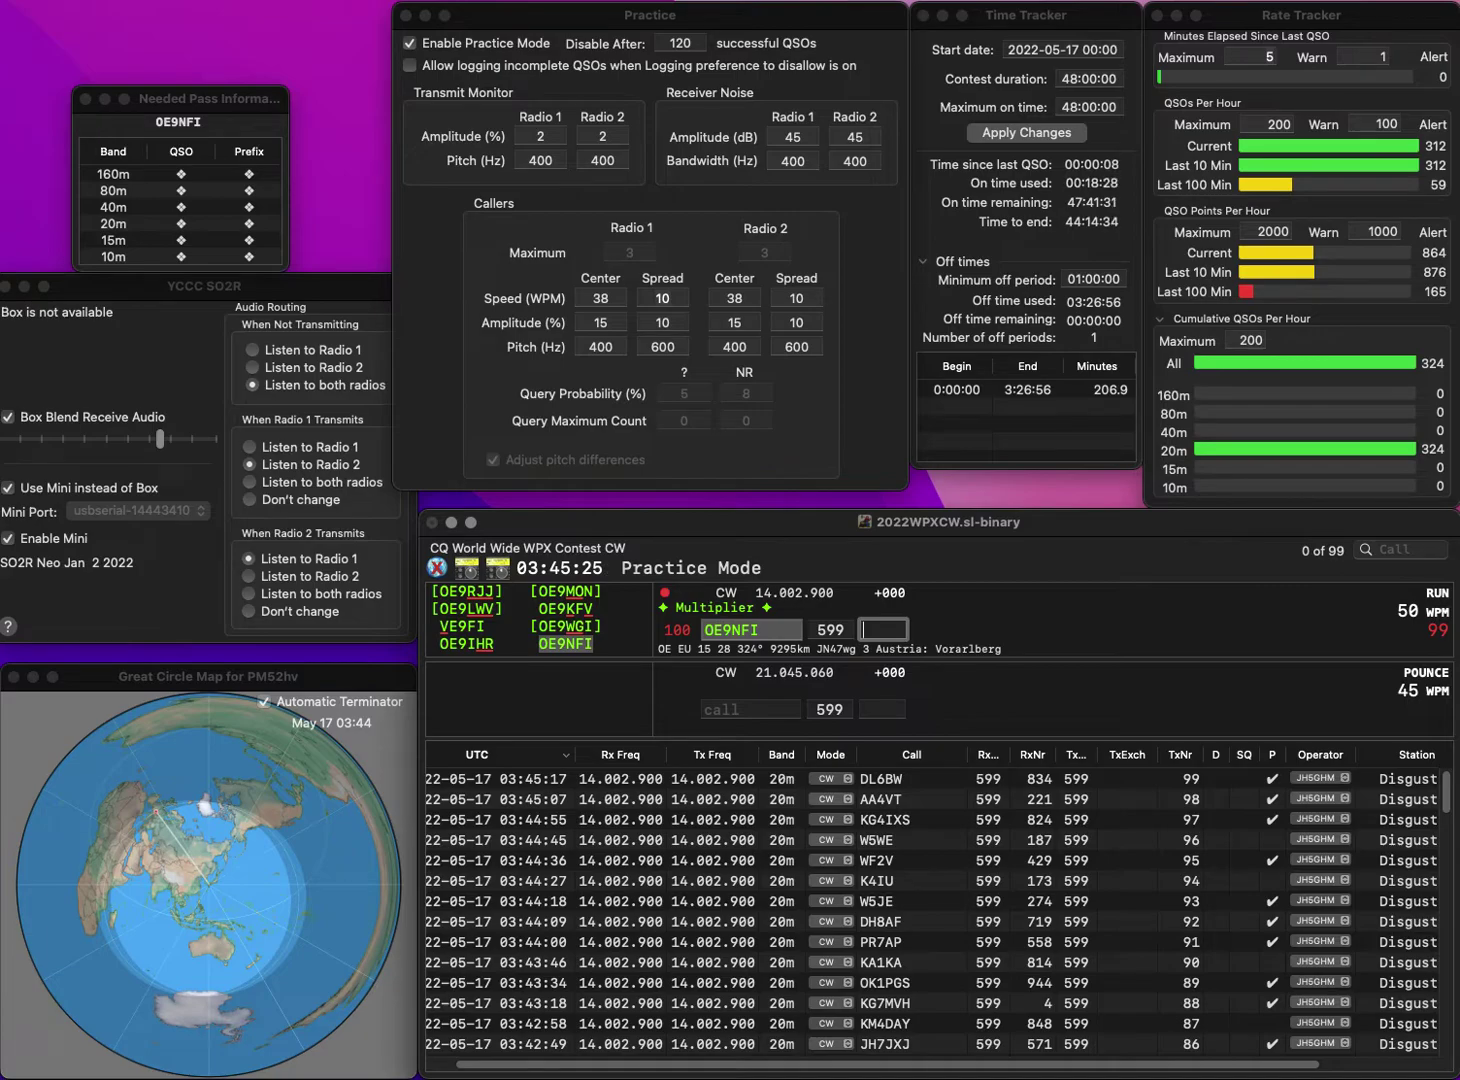
text(41)
key(Return)
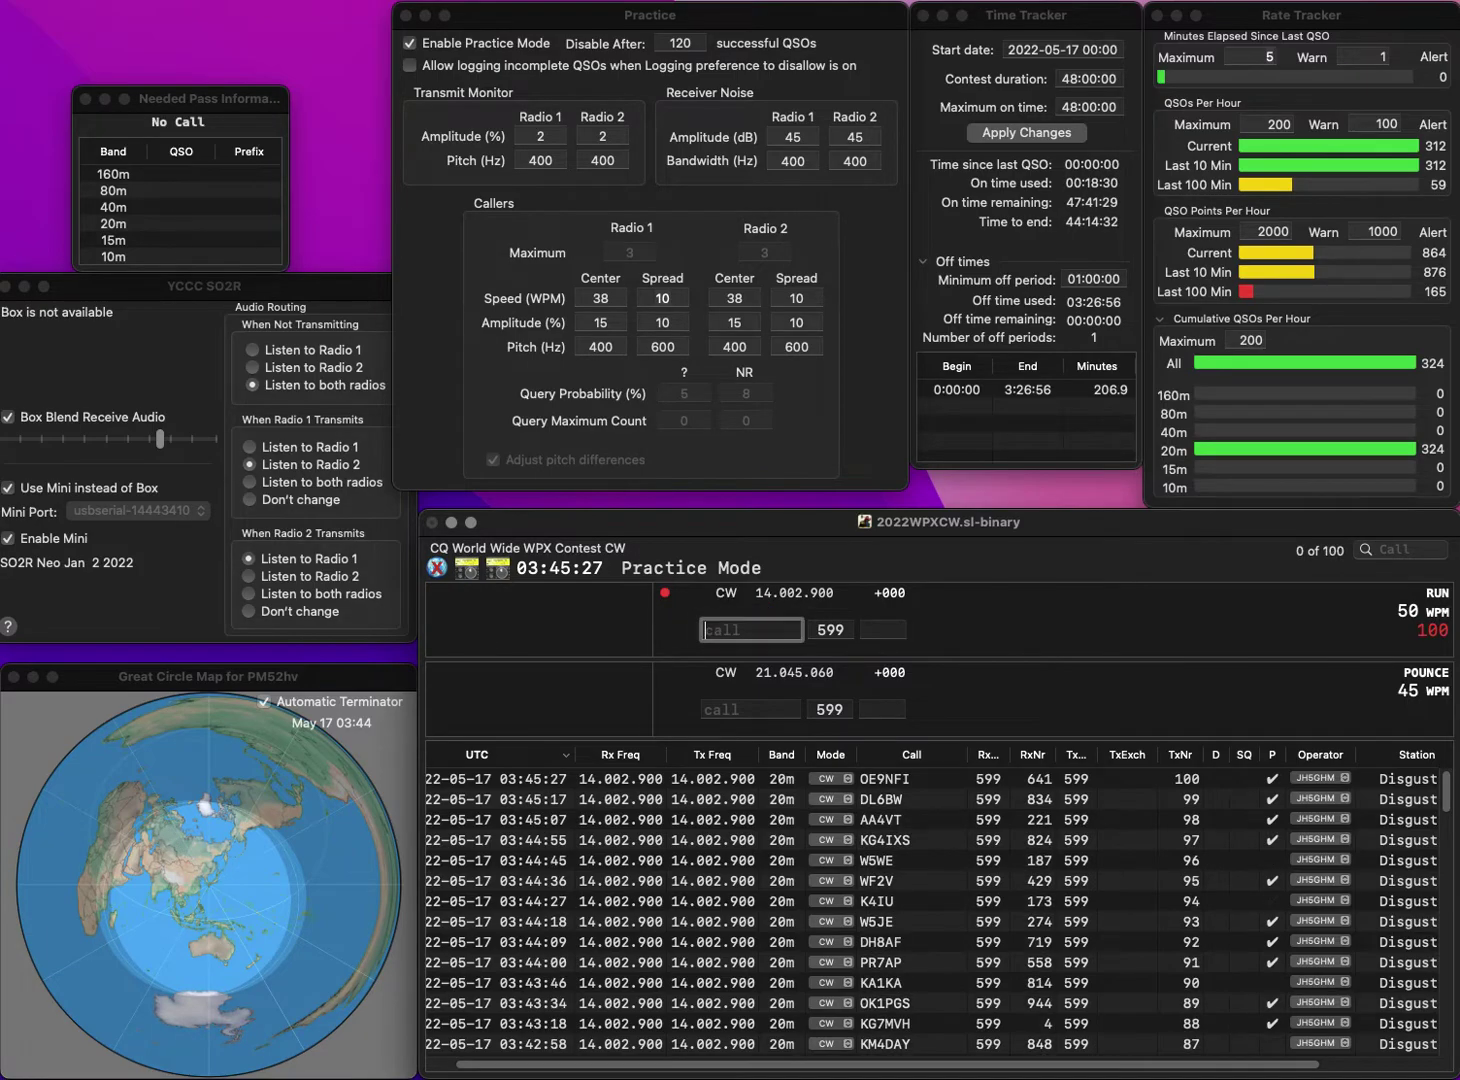
text(F5N)
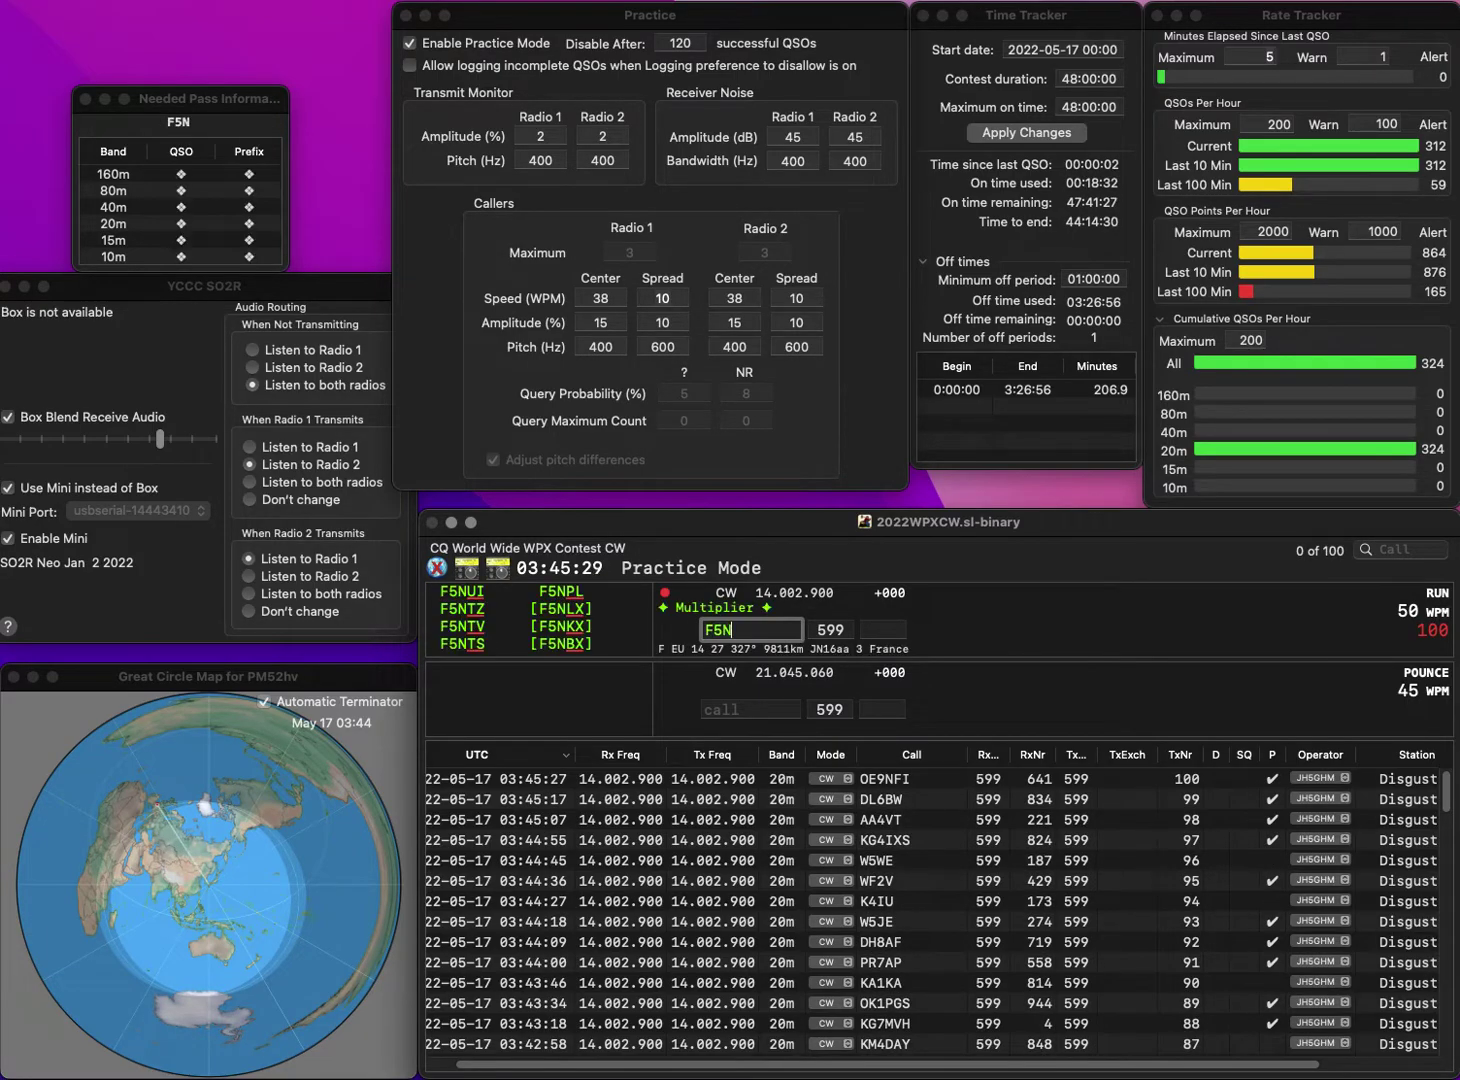
text(BX)
key(Return)
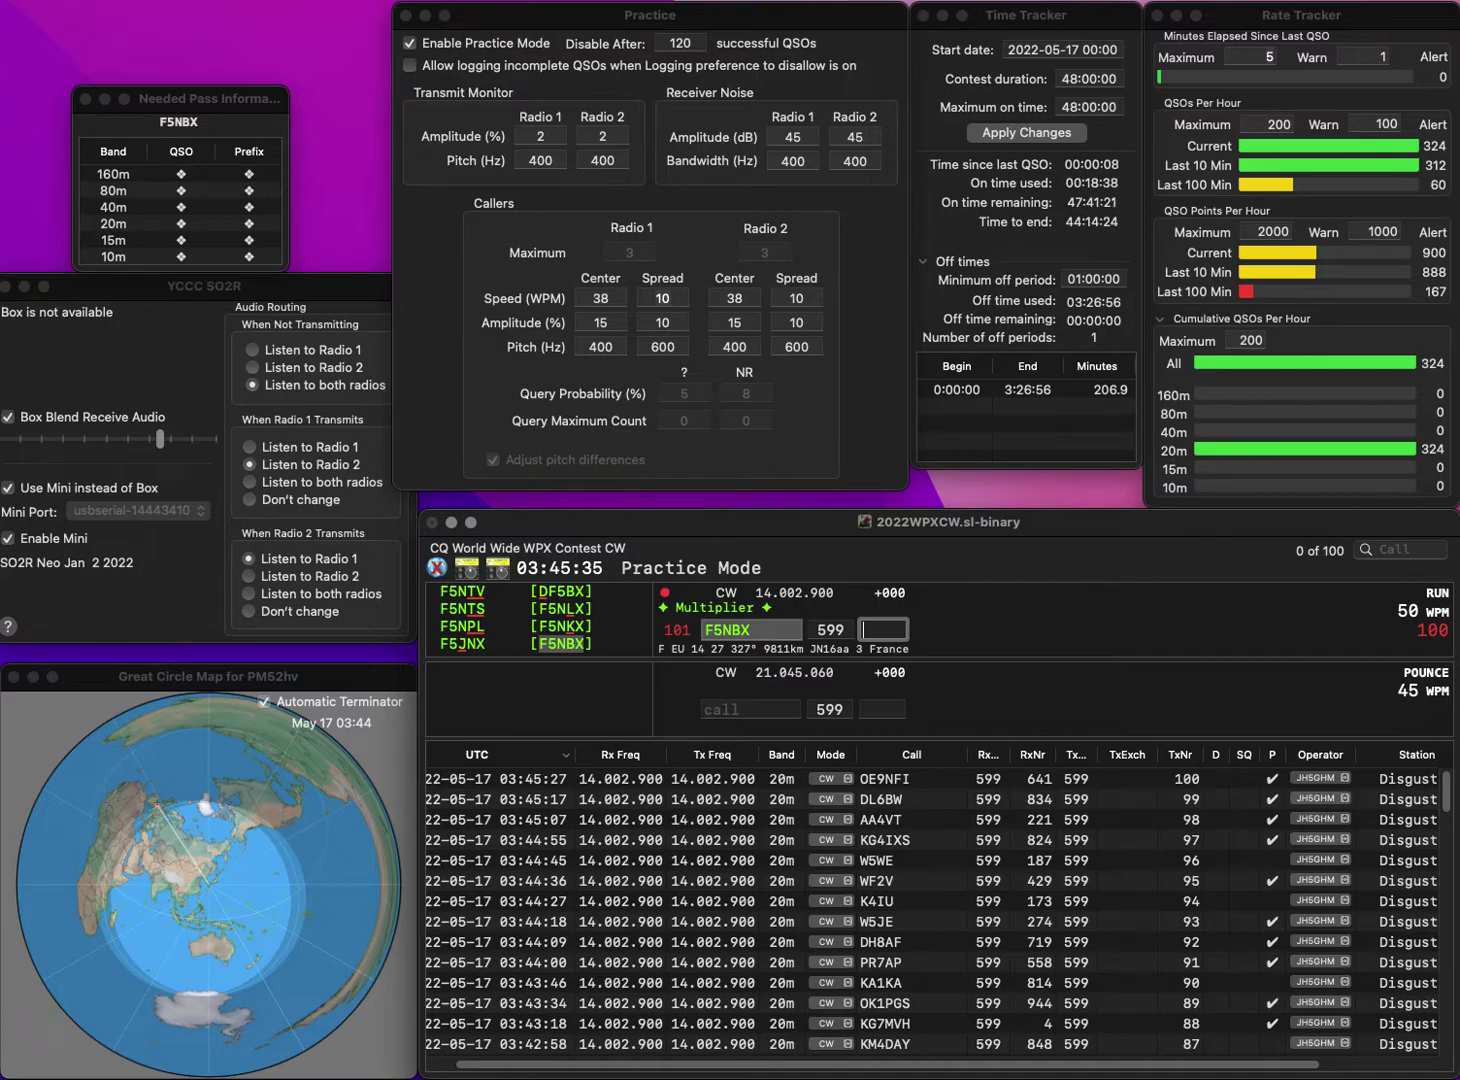
text(95)
key(Return)
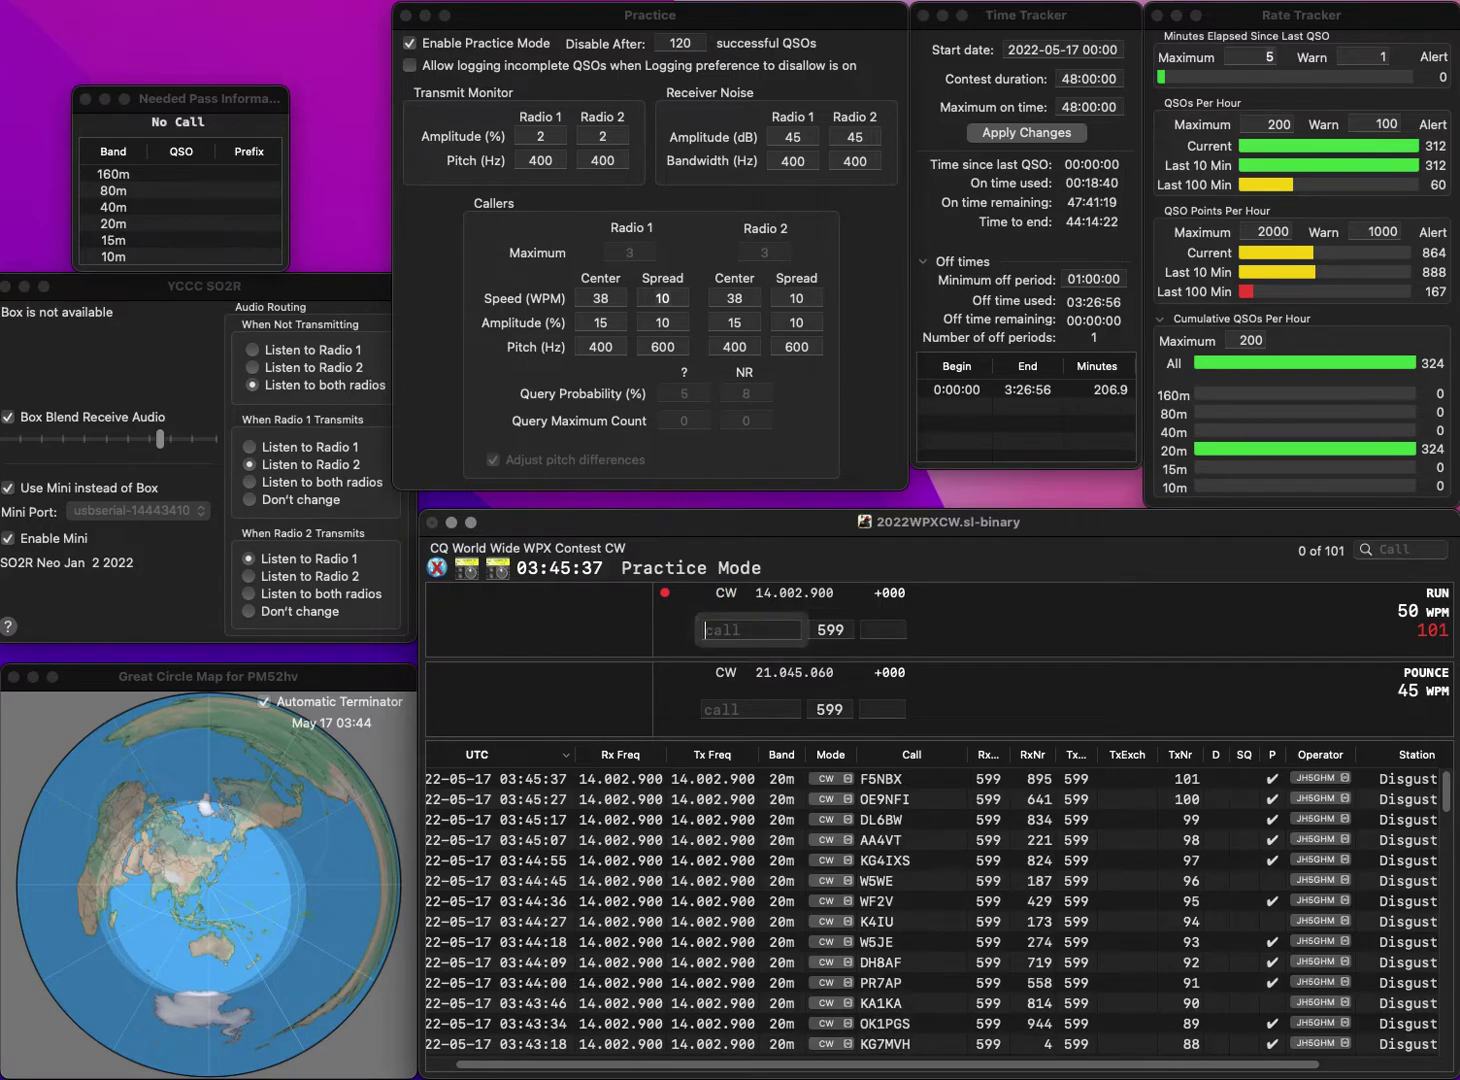
- Log the contact with M0TRJ on the 14 MHz run radio with received number 935
text(M0TRJ)
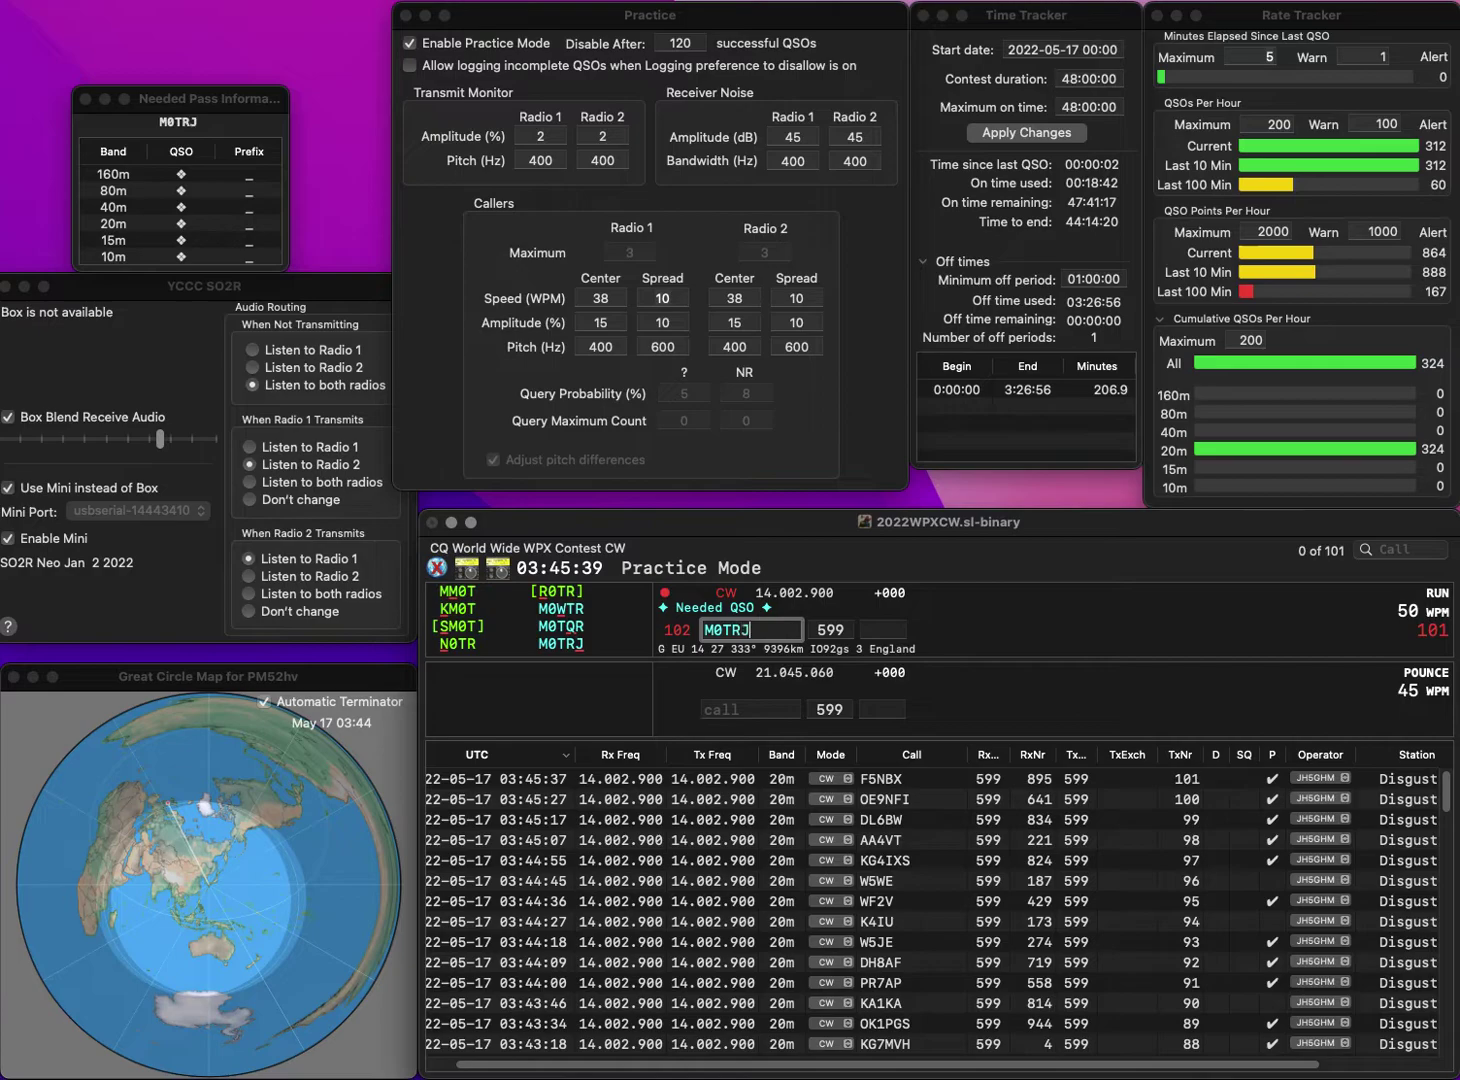
key(Return)
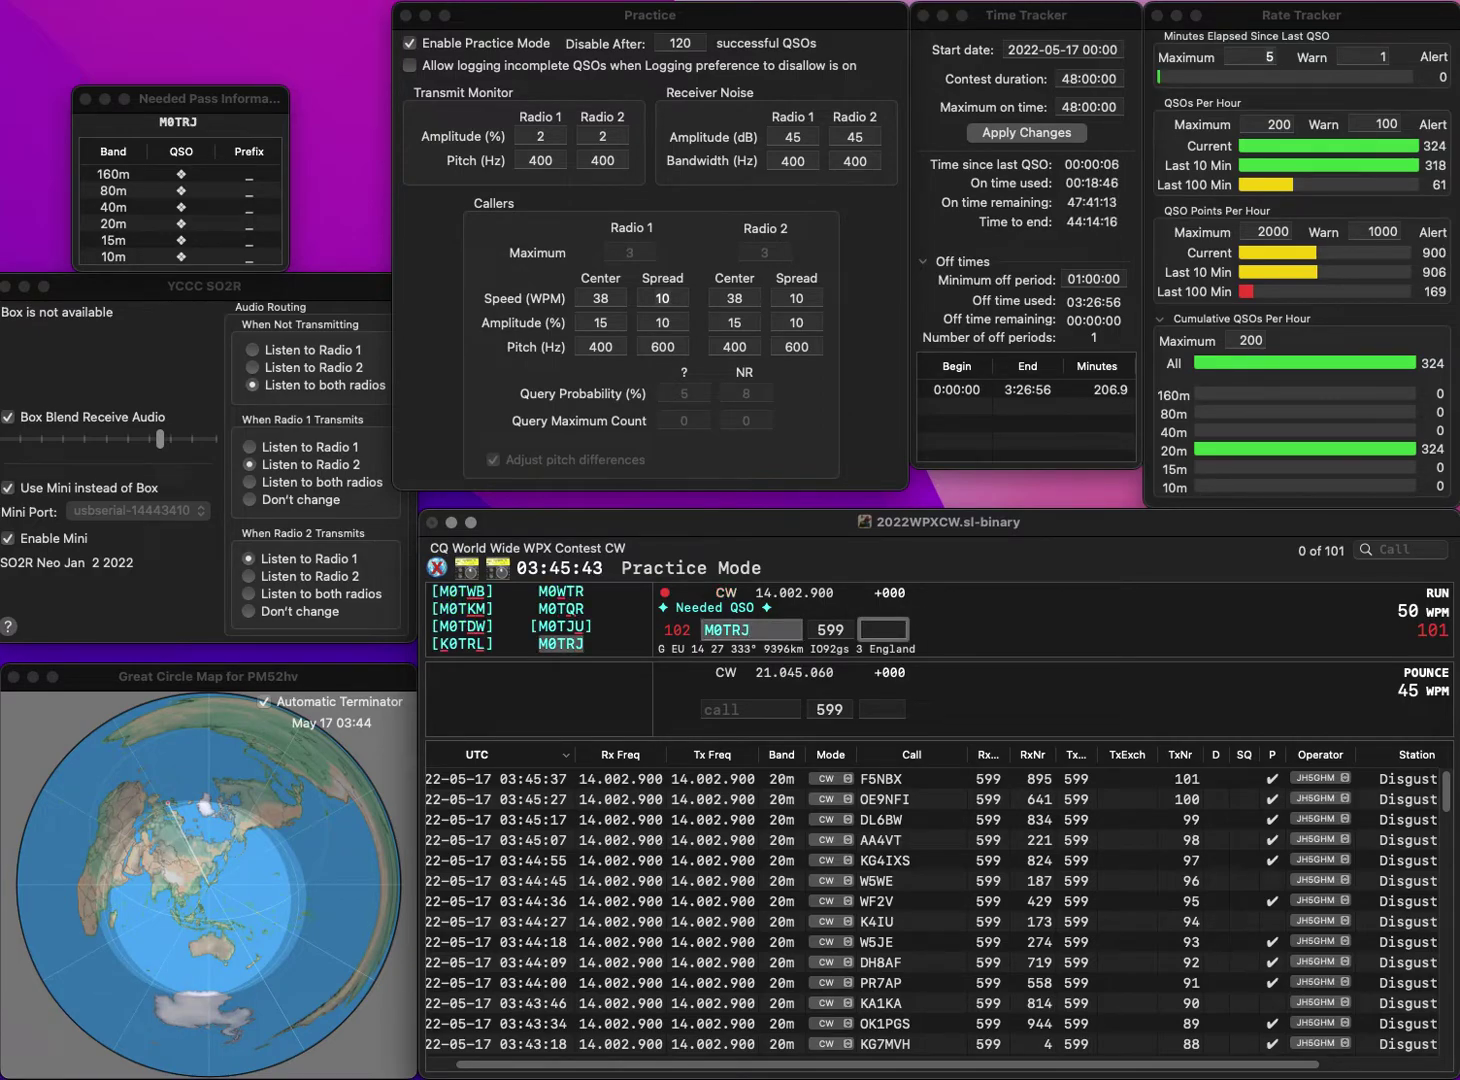
text(935)
key(Return)
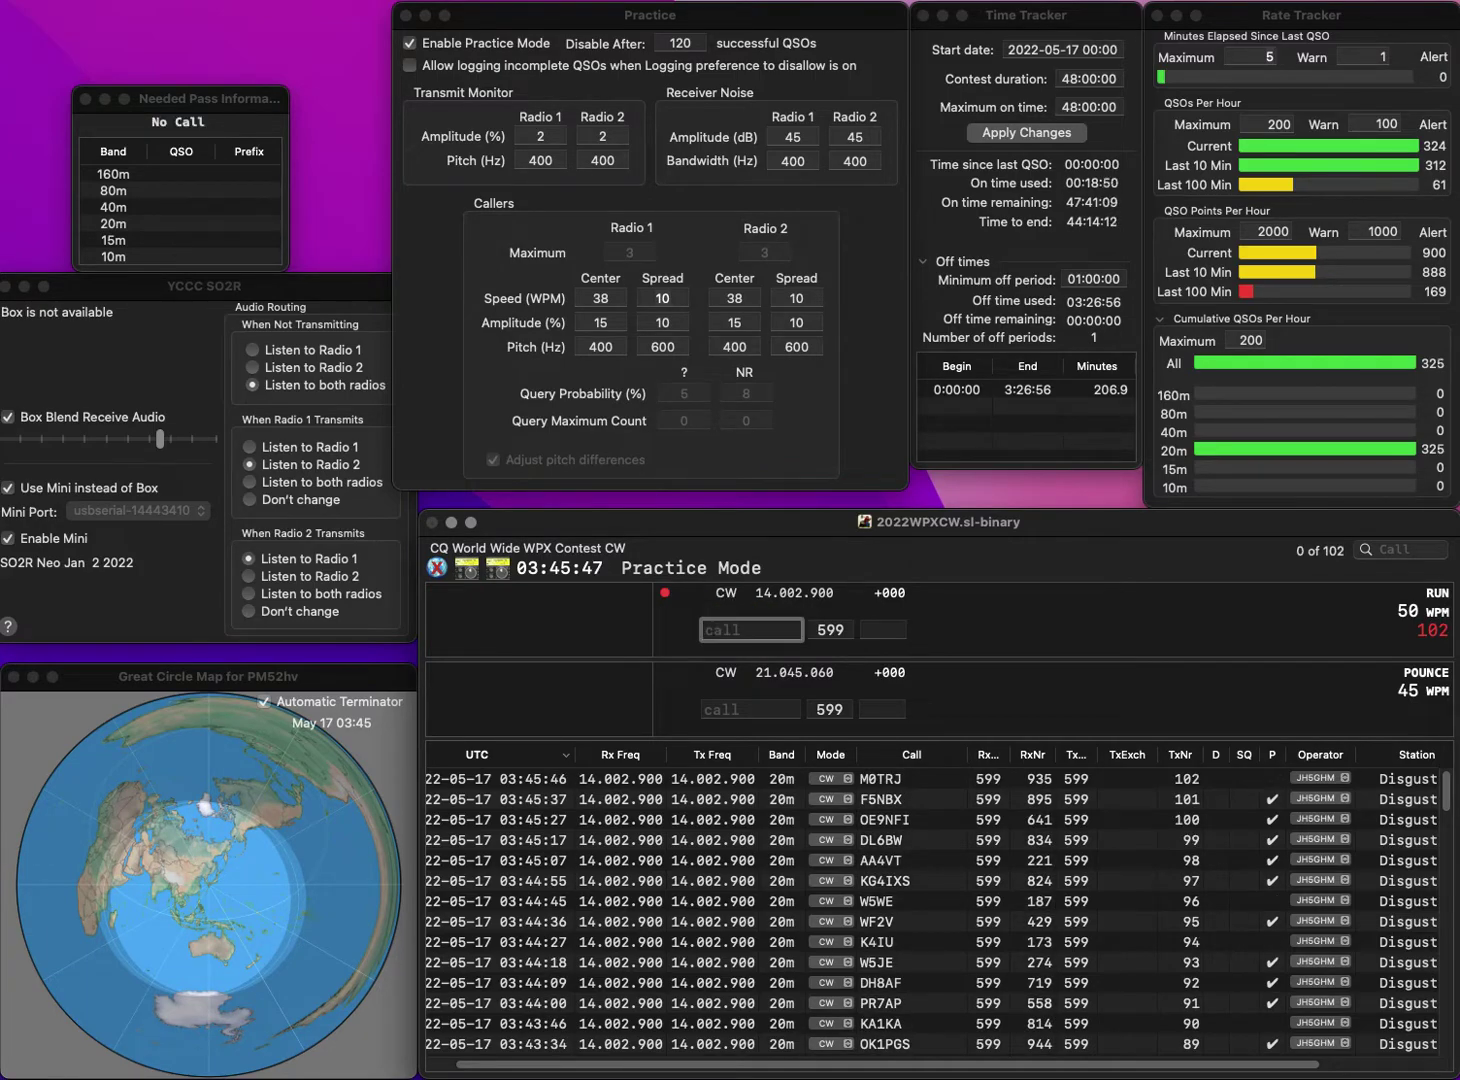
text(HA3F)
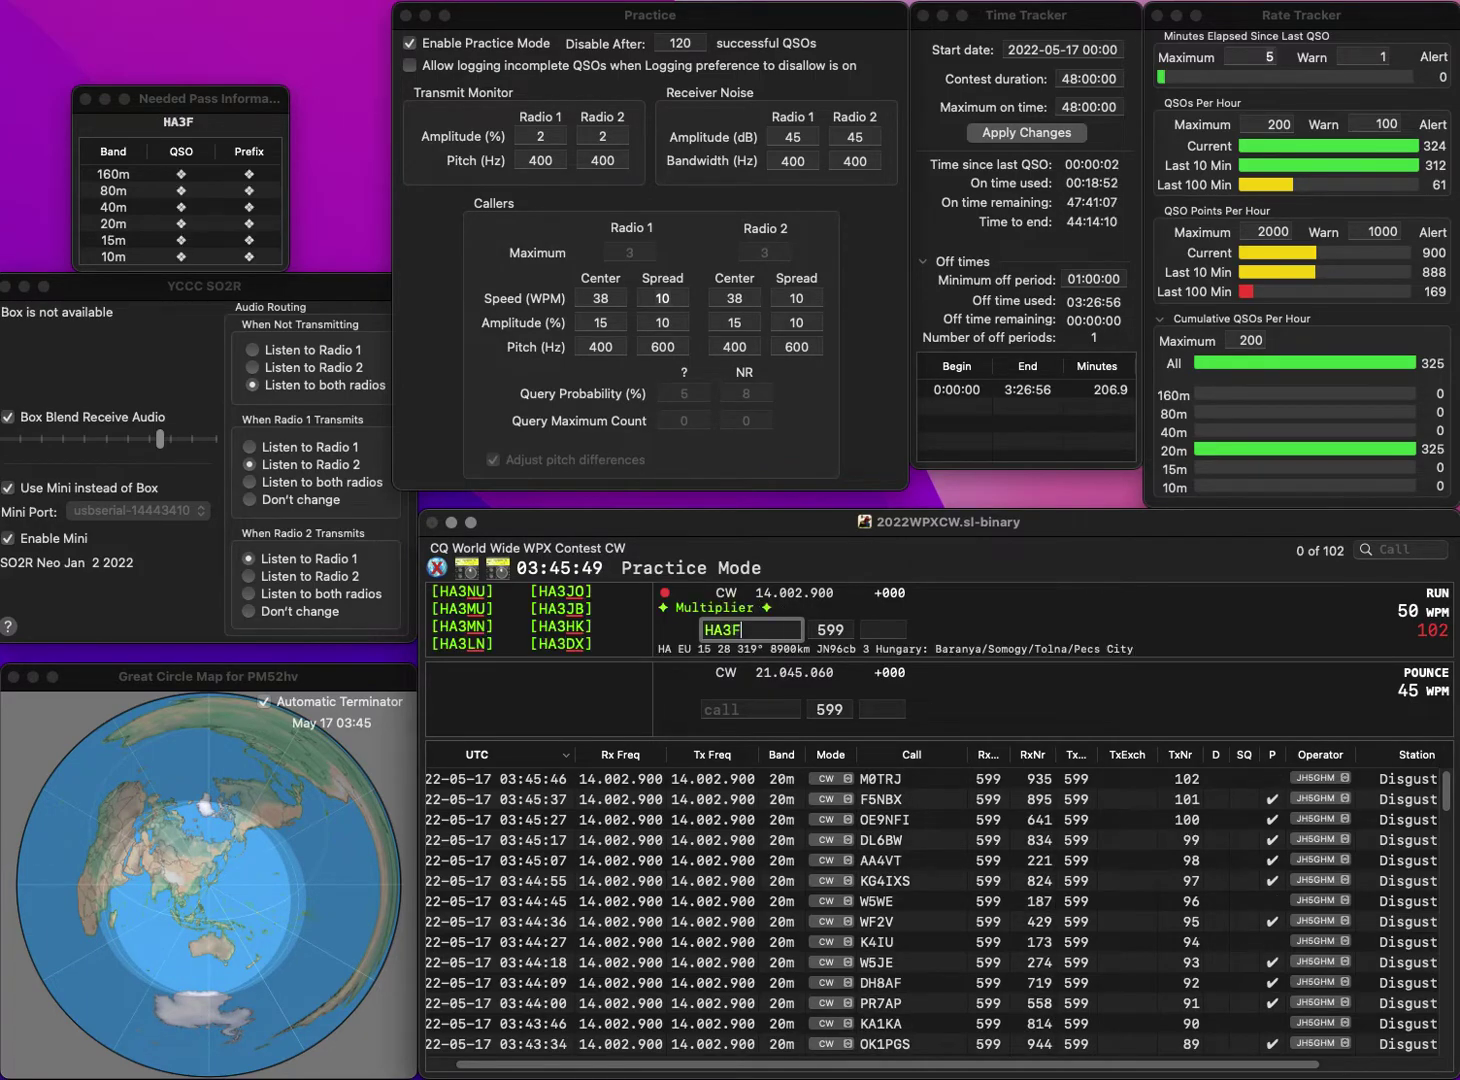
text(FR)
key(Return)
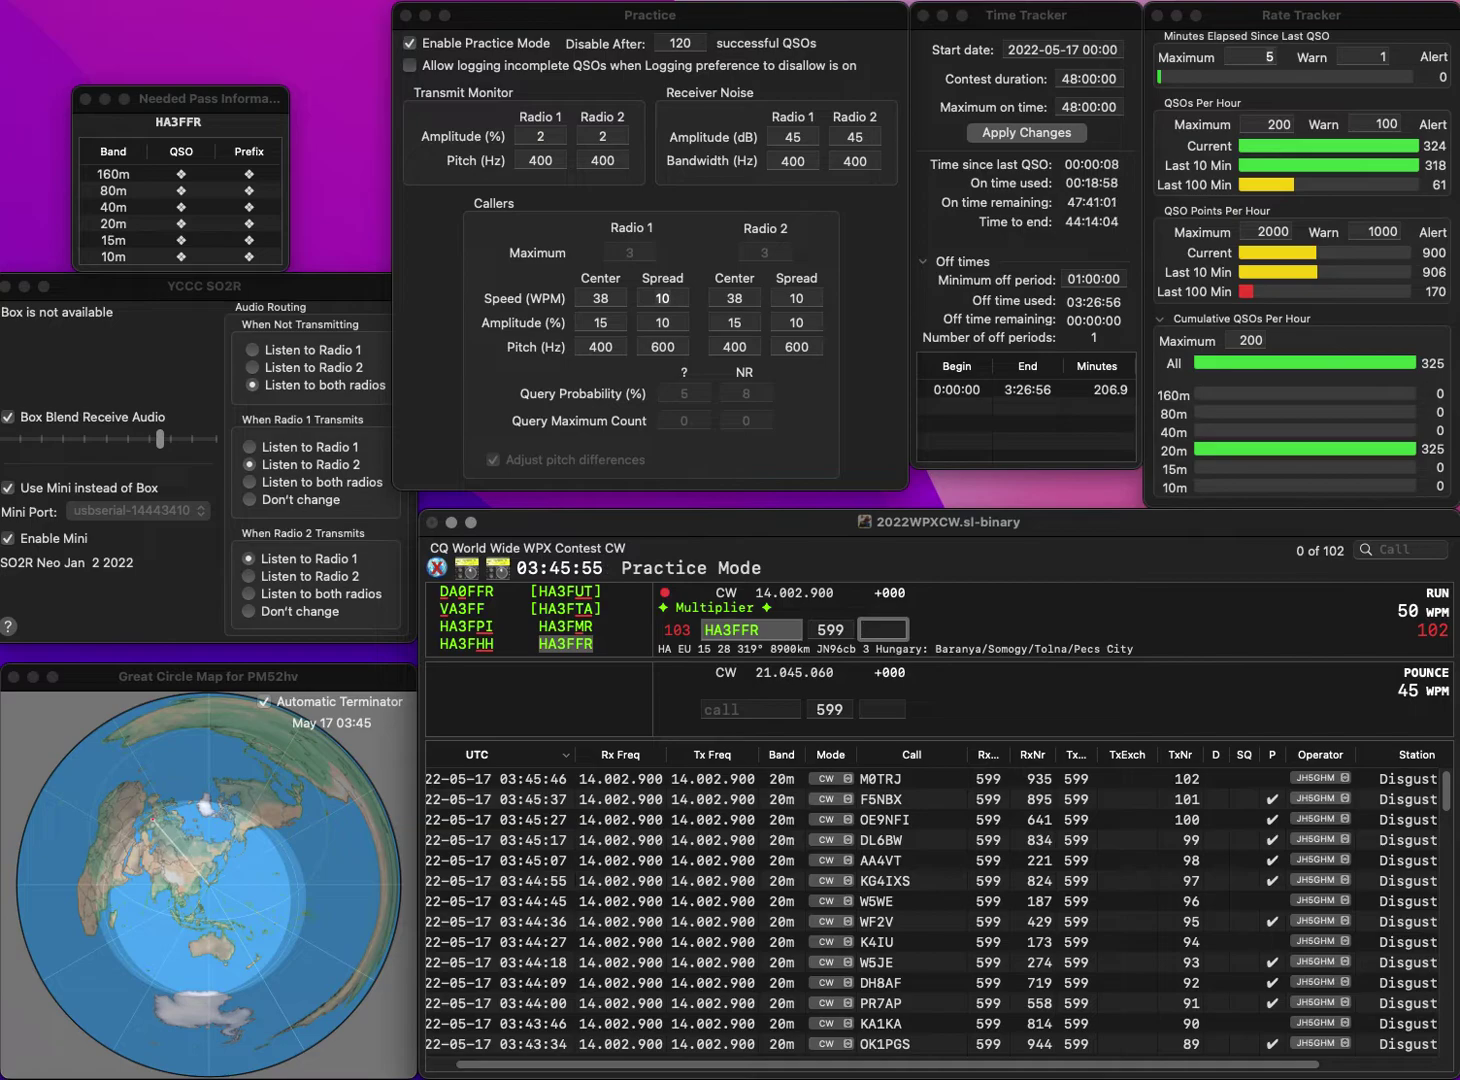
text(648)
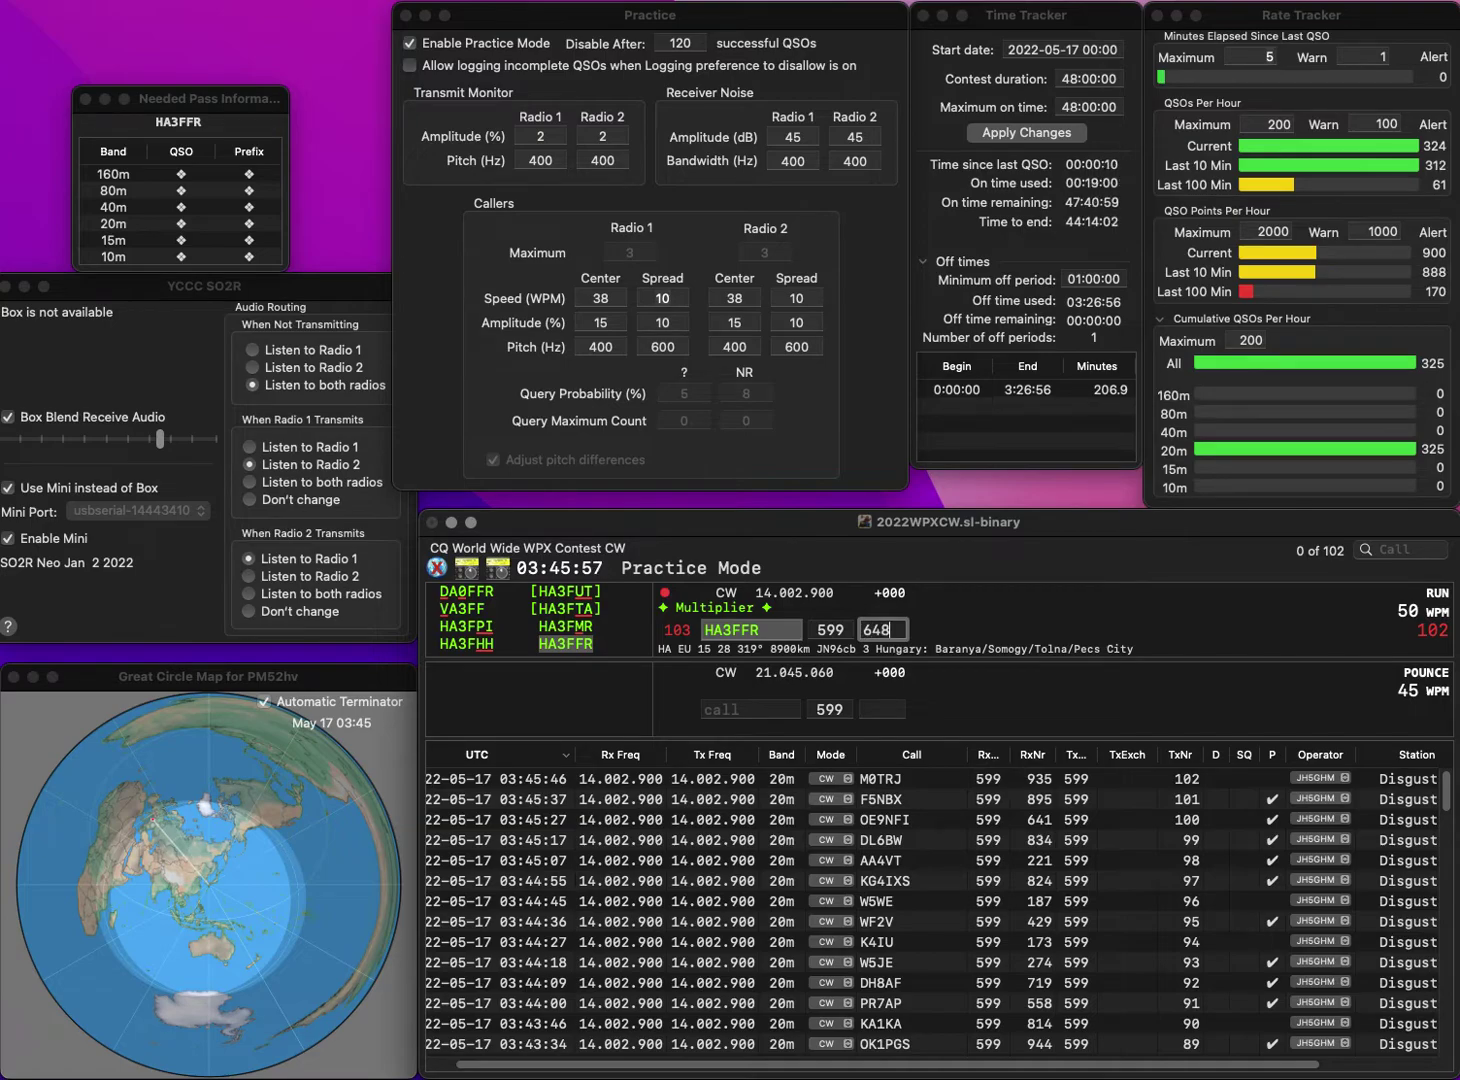
key(Return)
text(UK7A)
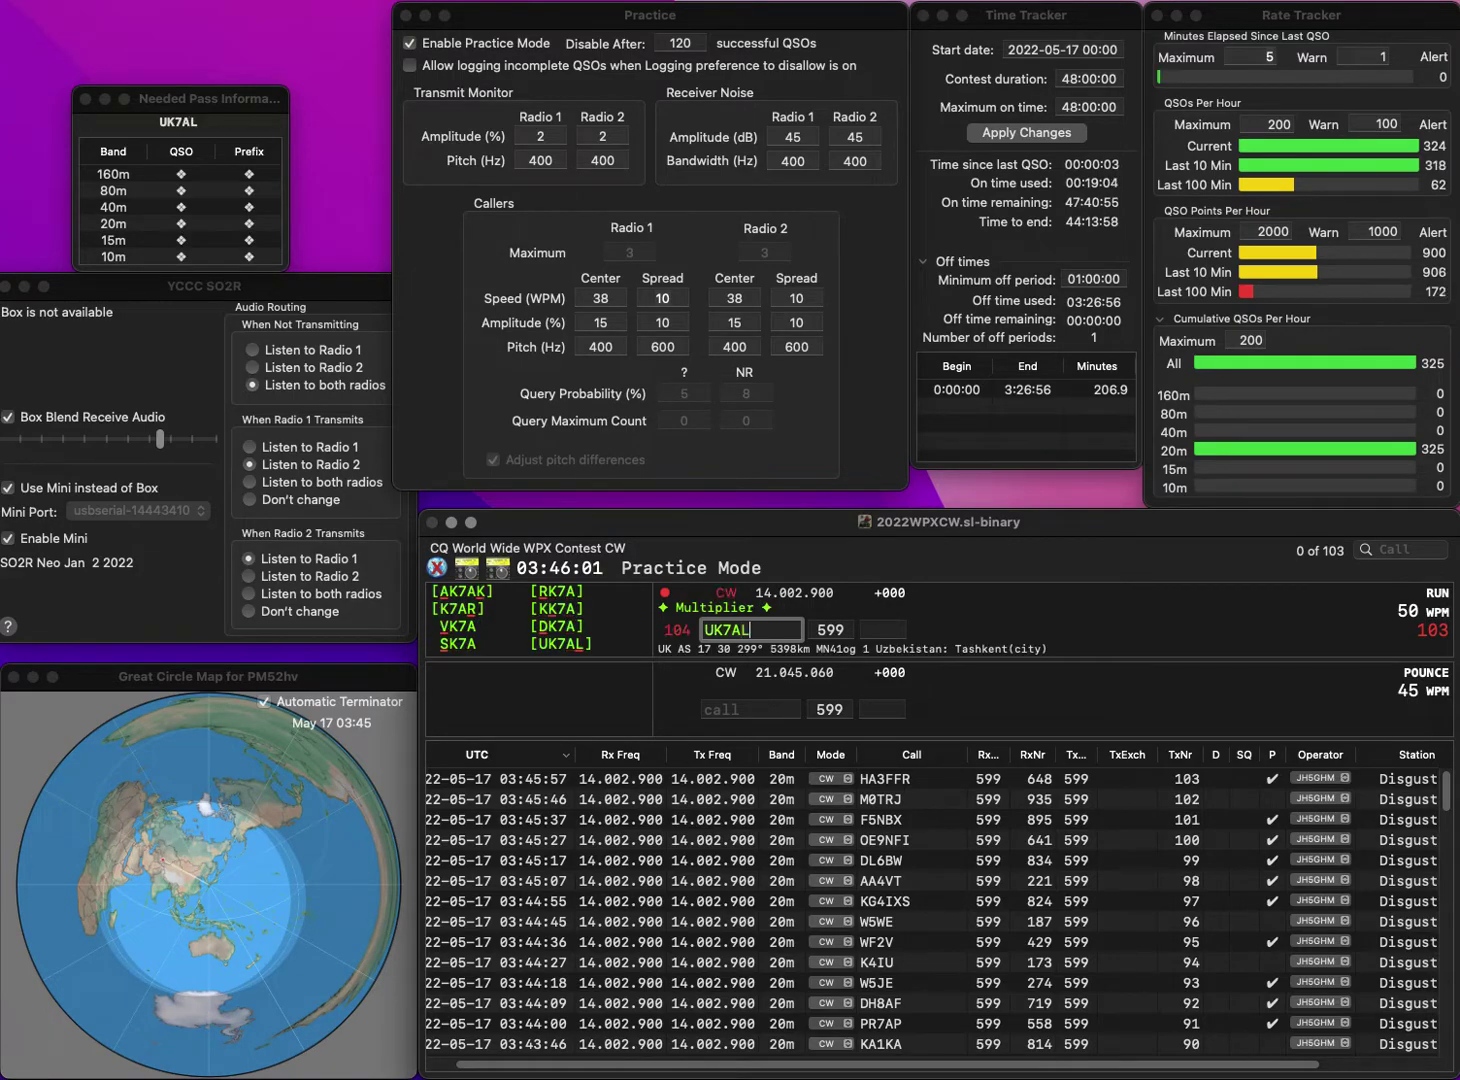
text(L)
key(Return)
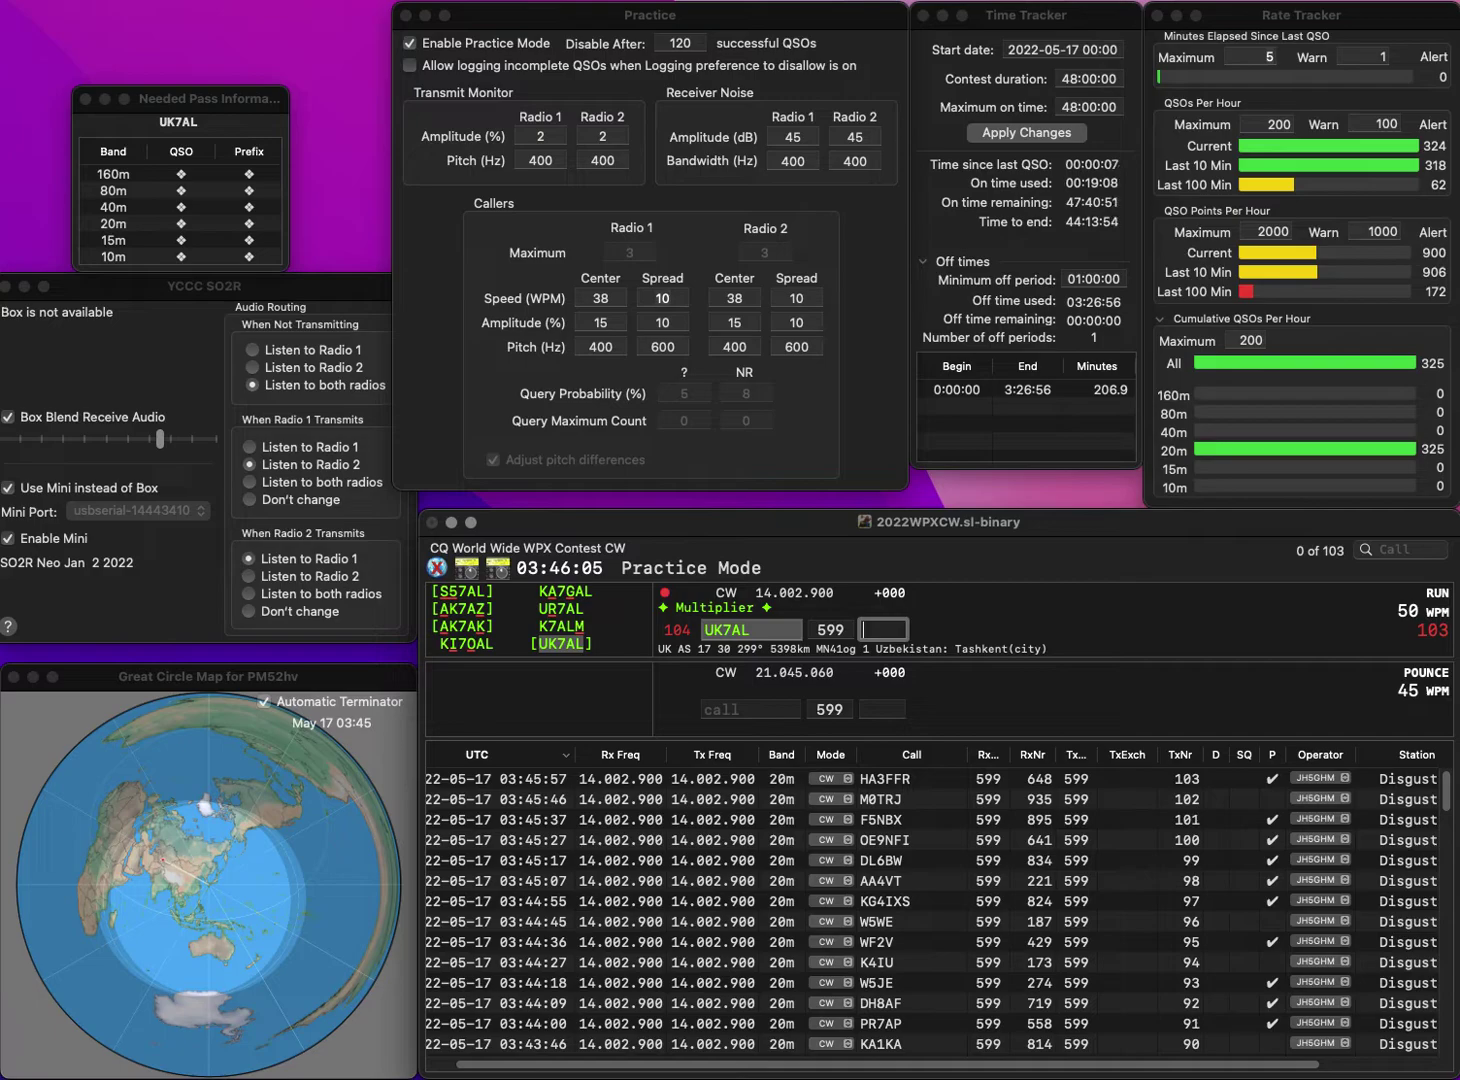
text(83)
key(Return)
text(W)
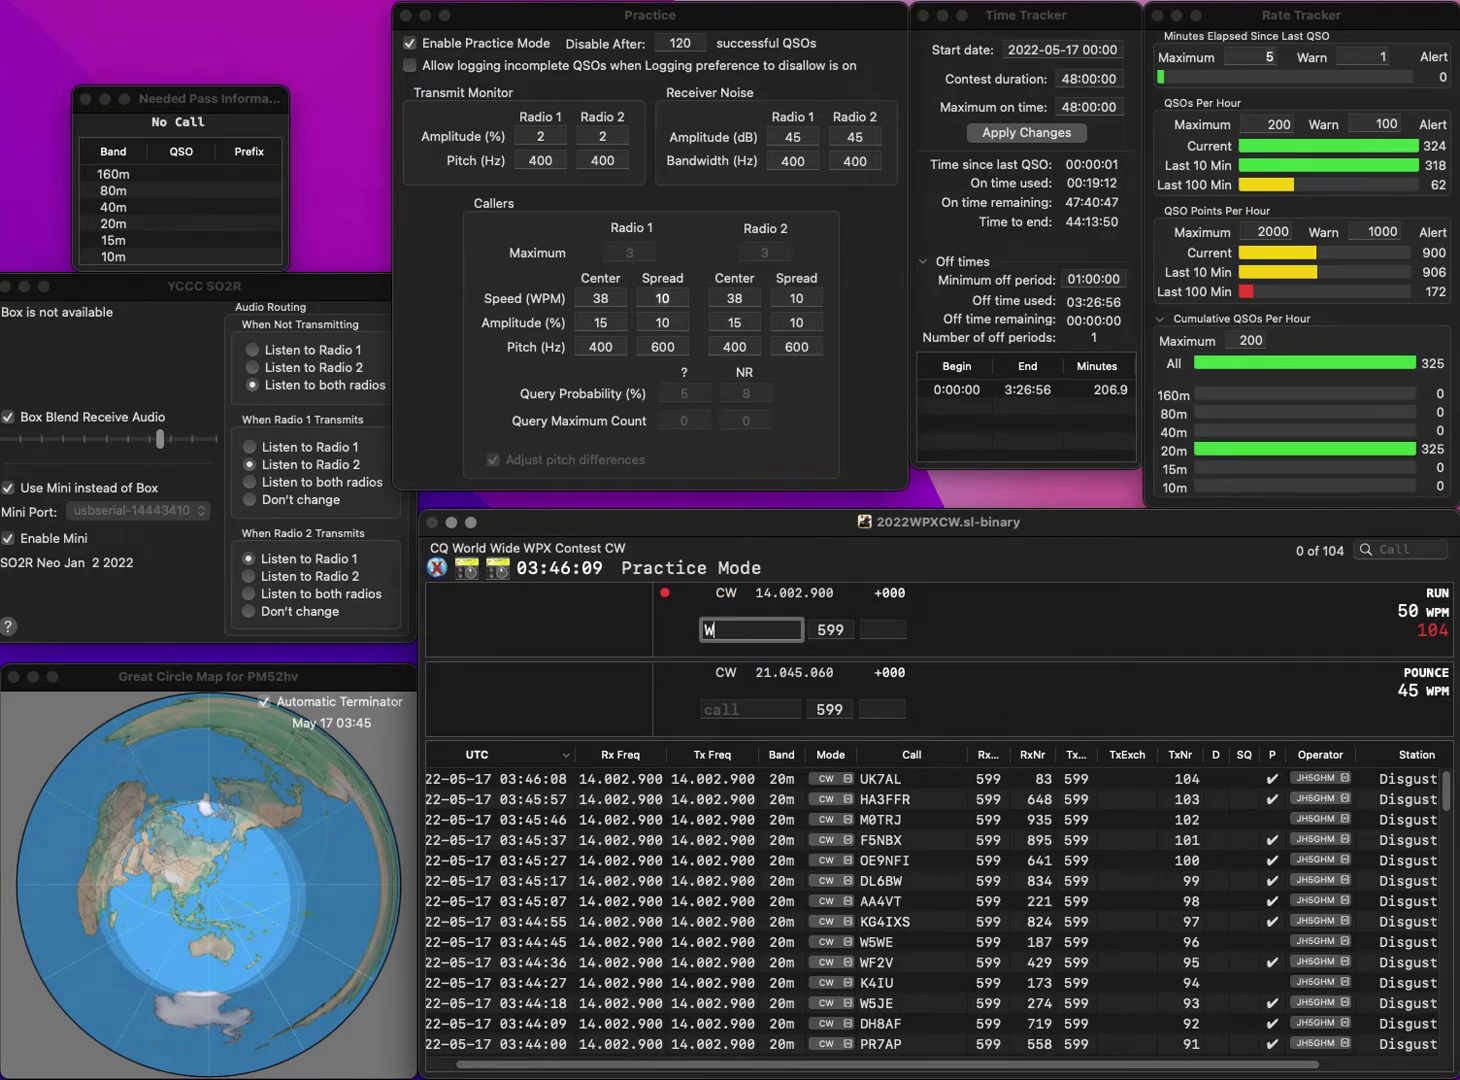
text(A1GS)
key(Return)
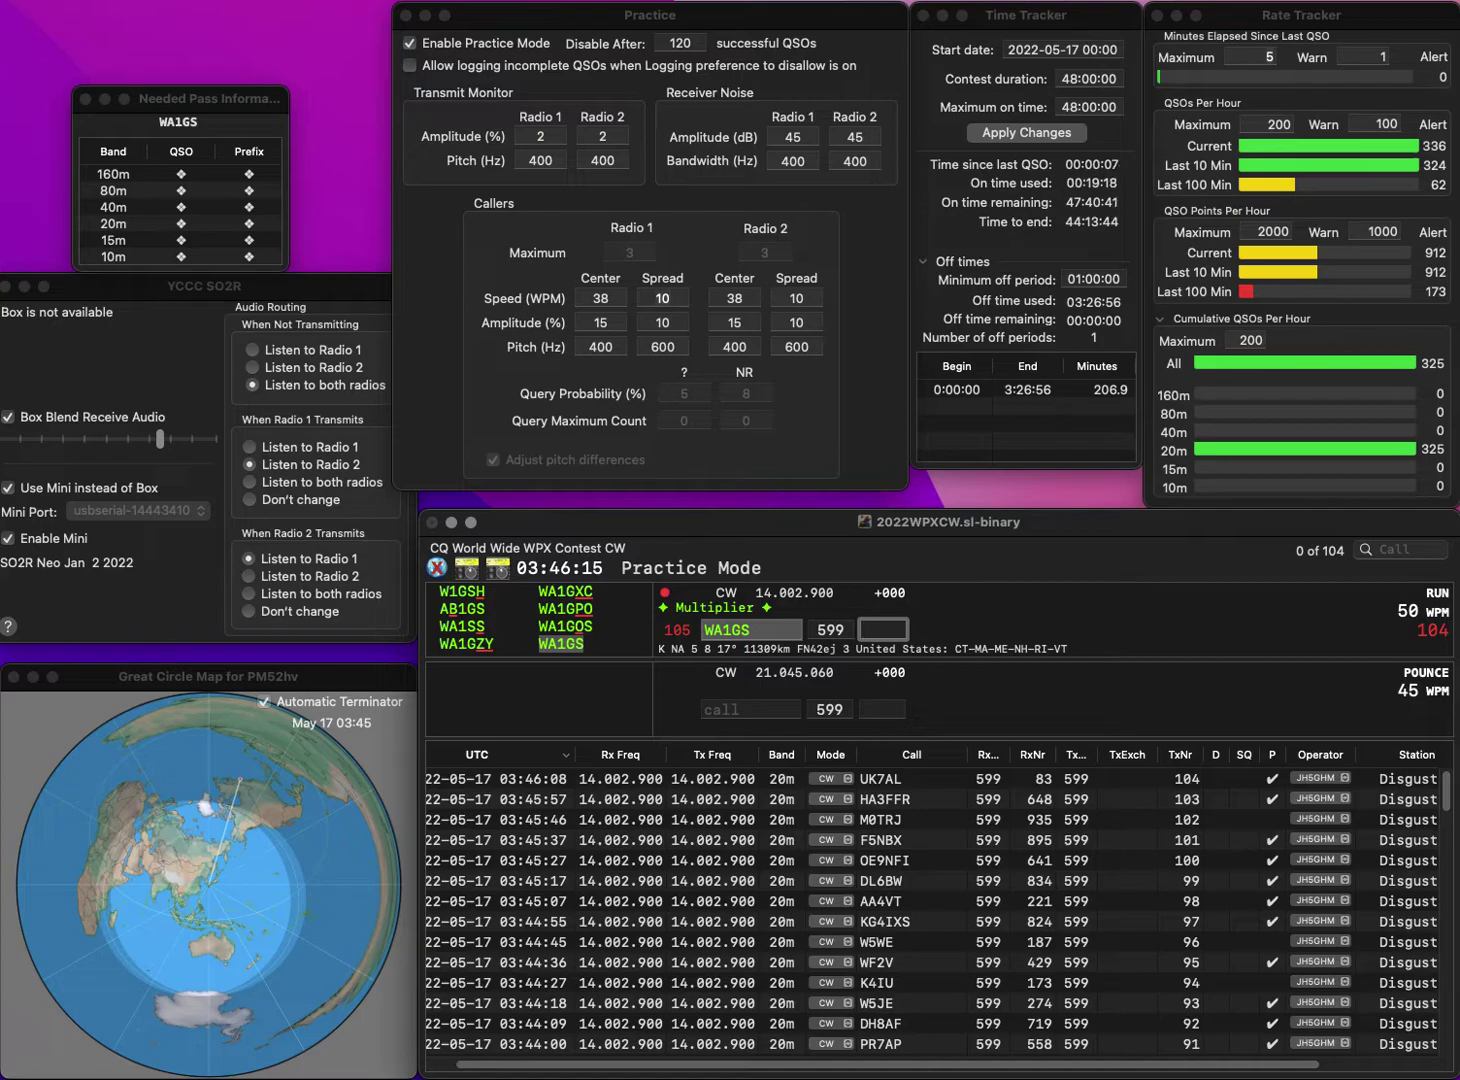
text(546)
key(Return)
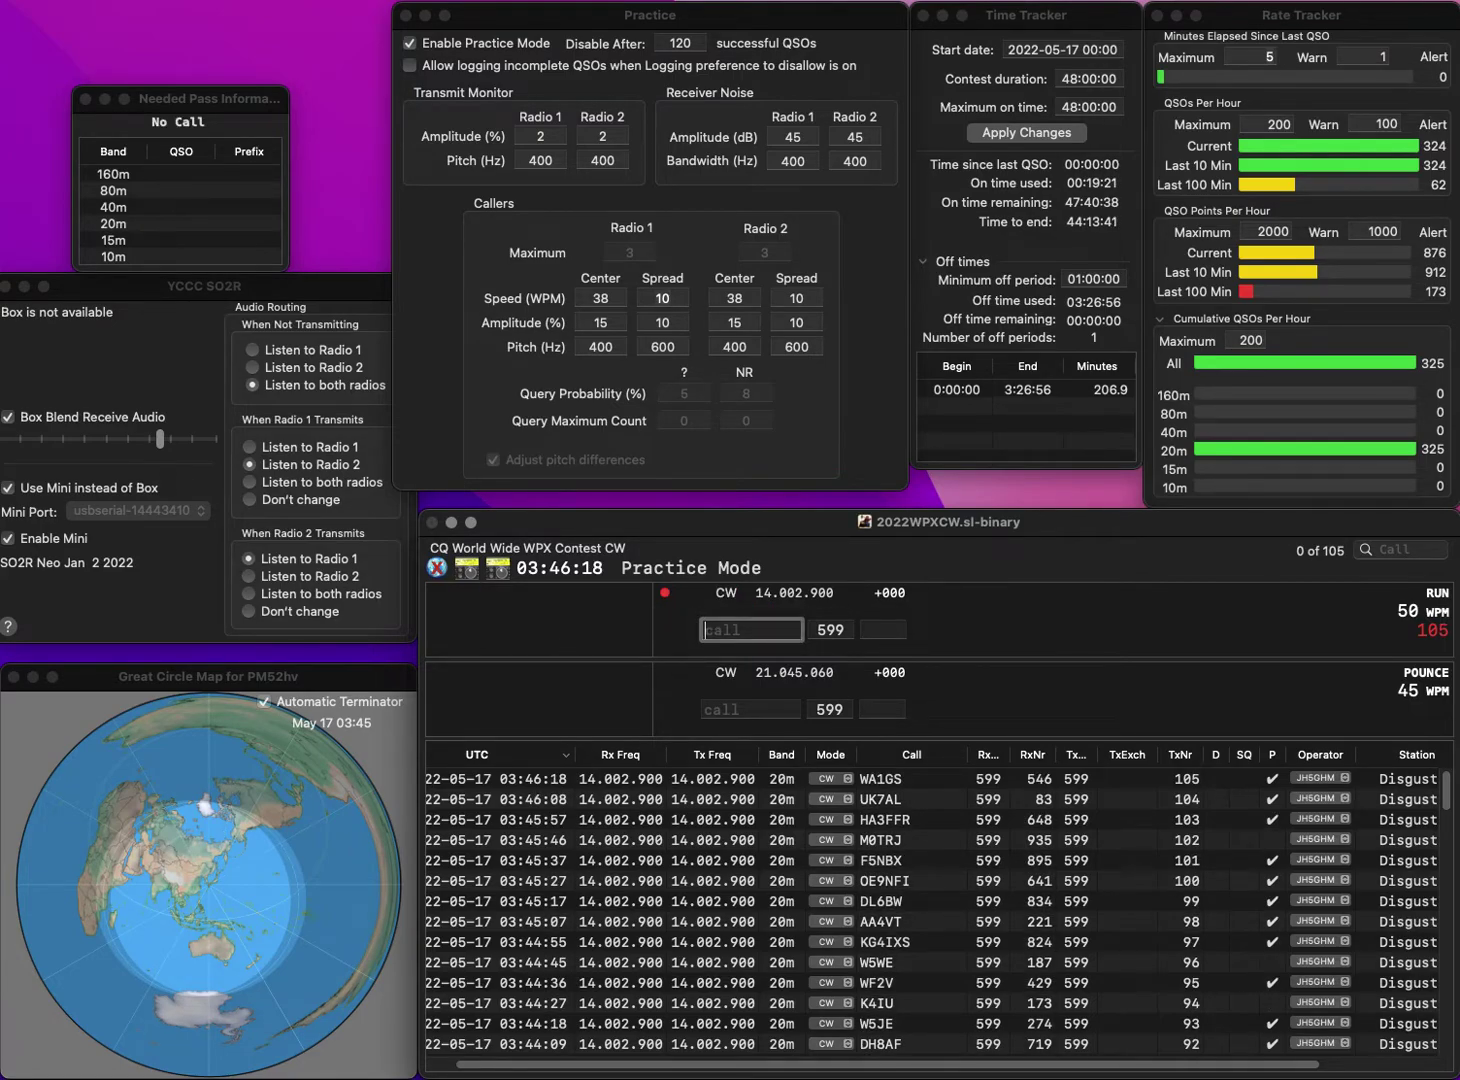
- Log the contact with NF0N on the 14 MHz run radio with received number 54
text(NF0N)
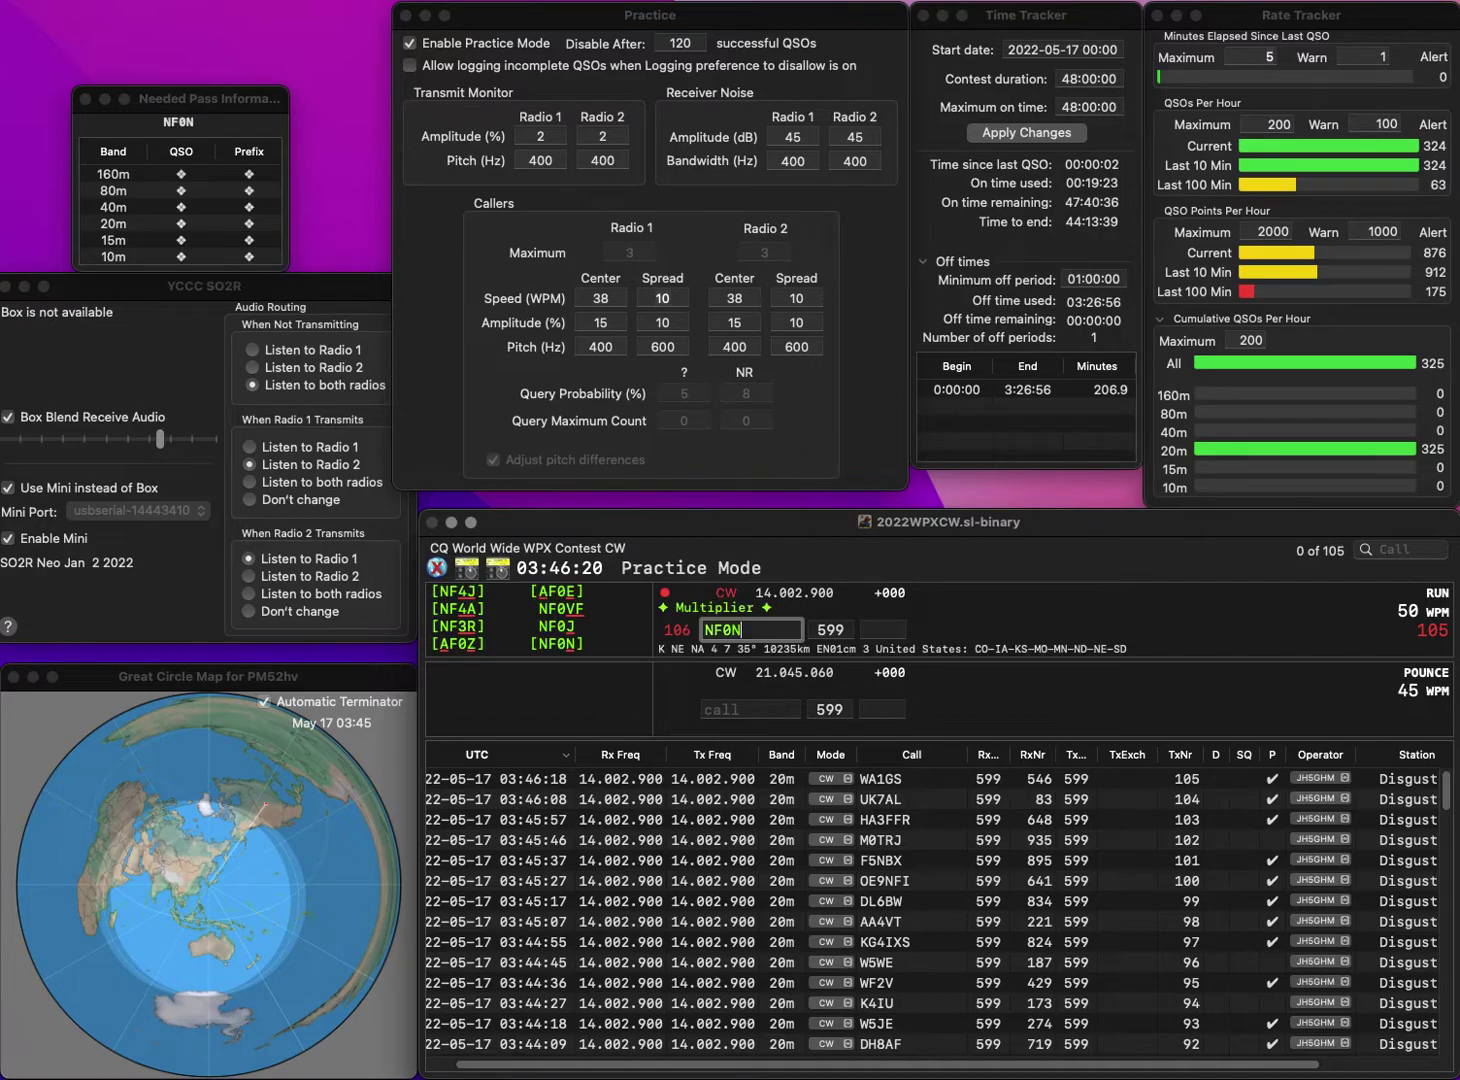
key(Return)
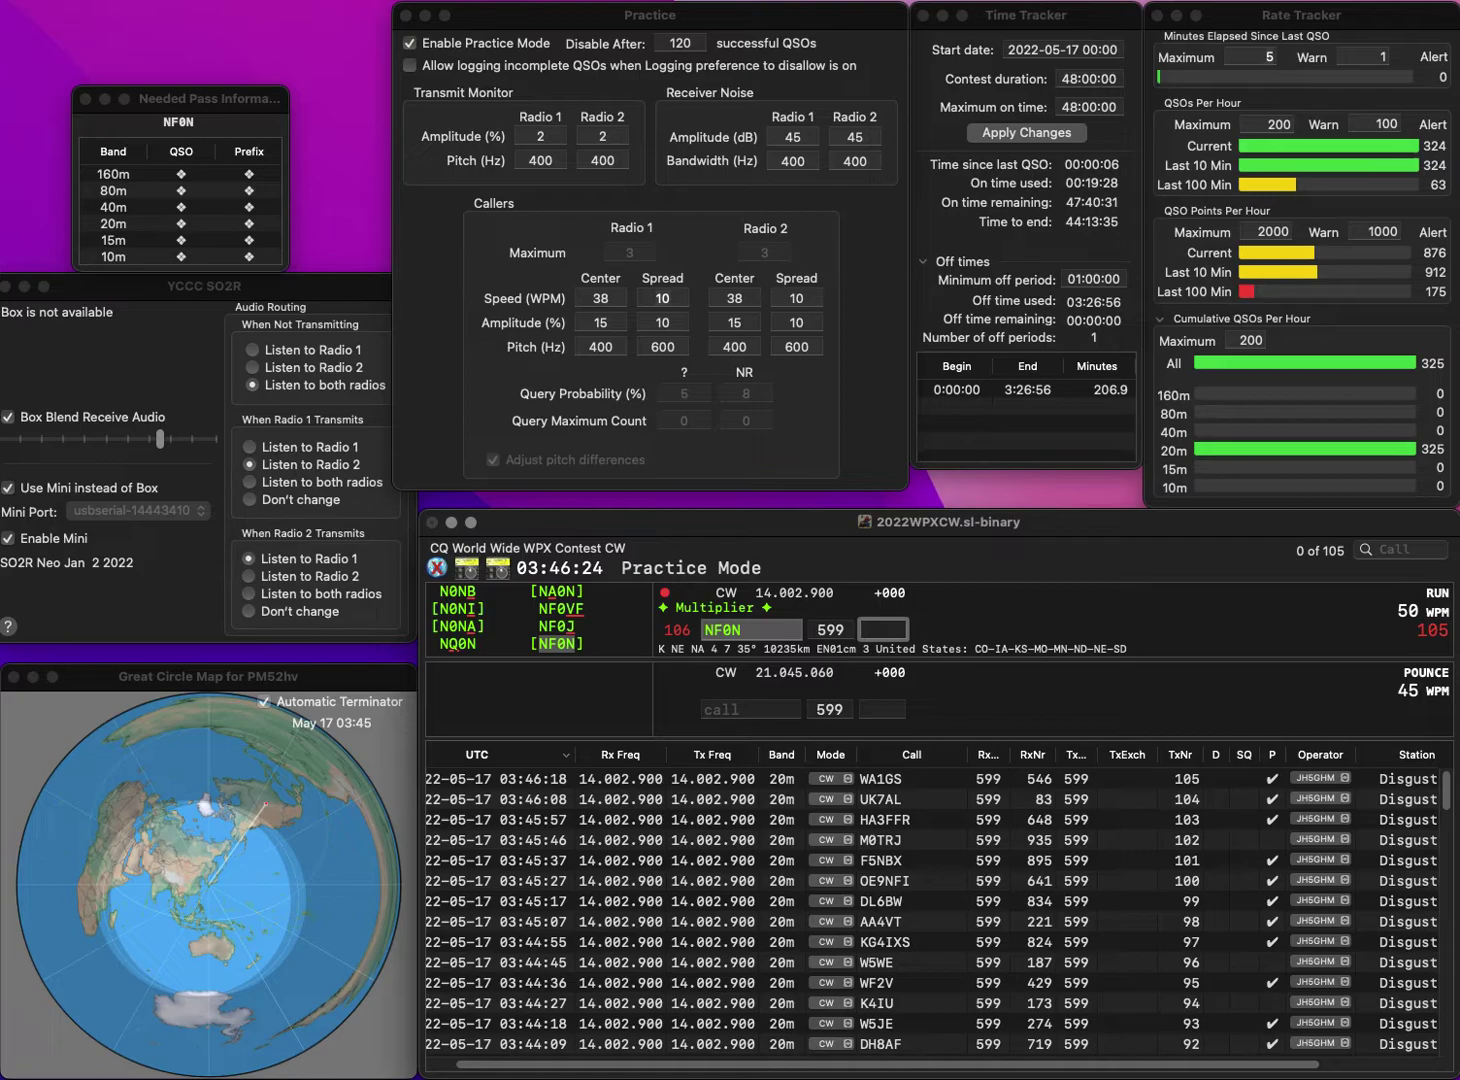
text(4)
key(Return)
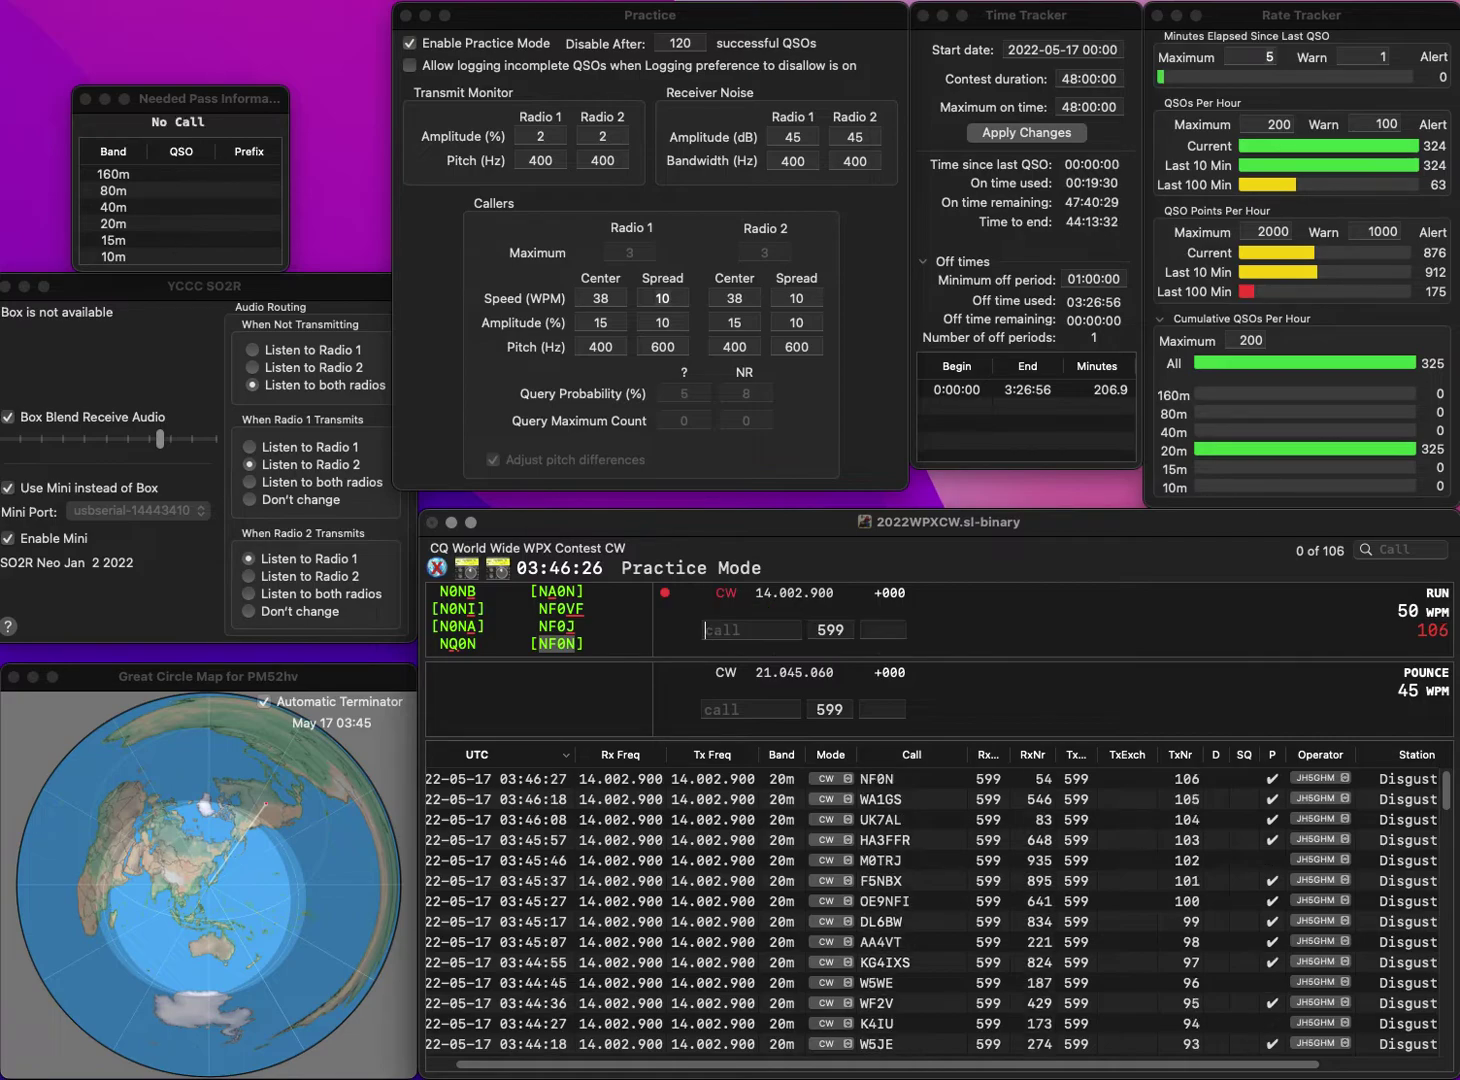
- Log the contact with K0LIR on the 14 MHz run radio with received number 634
text(K0)
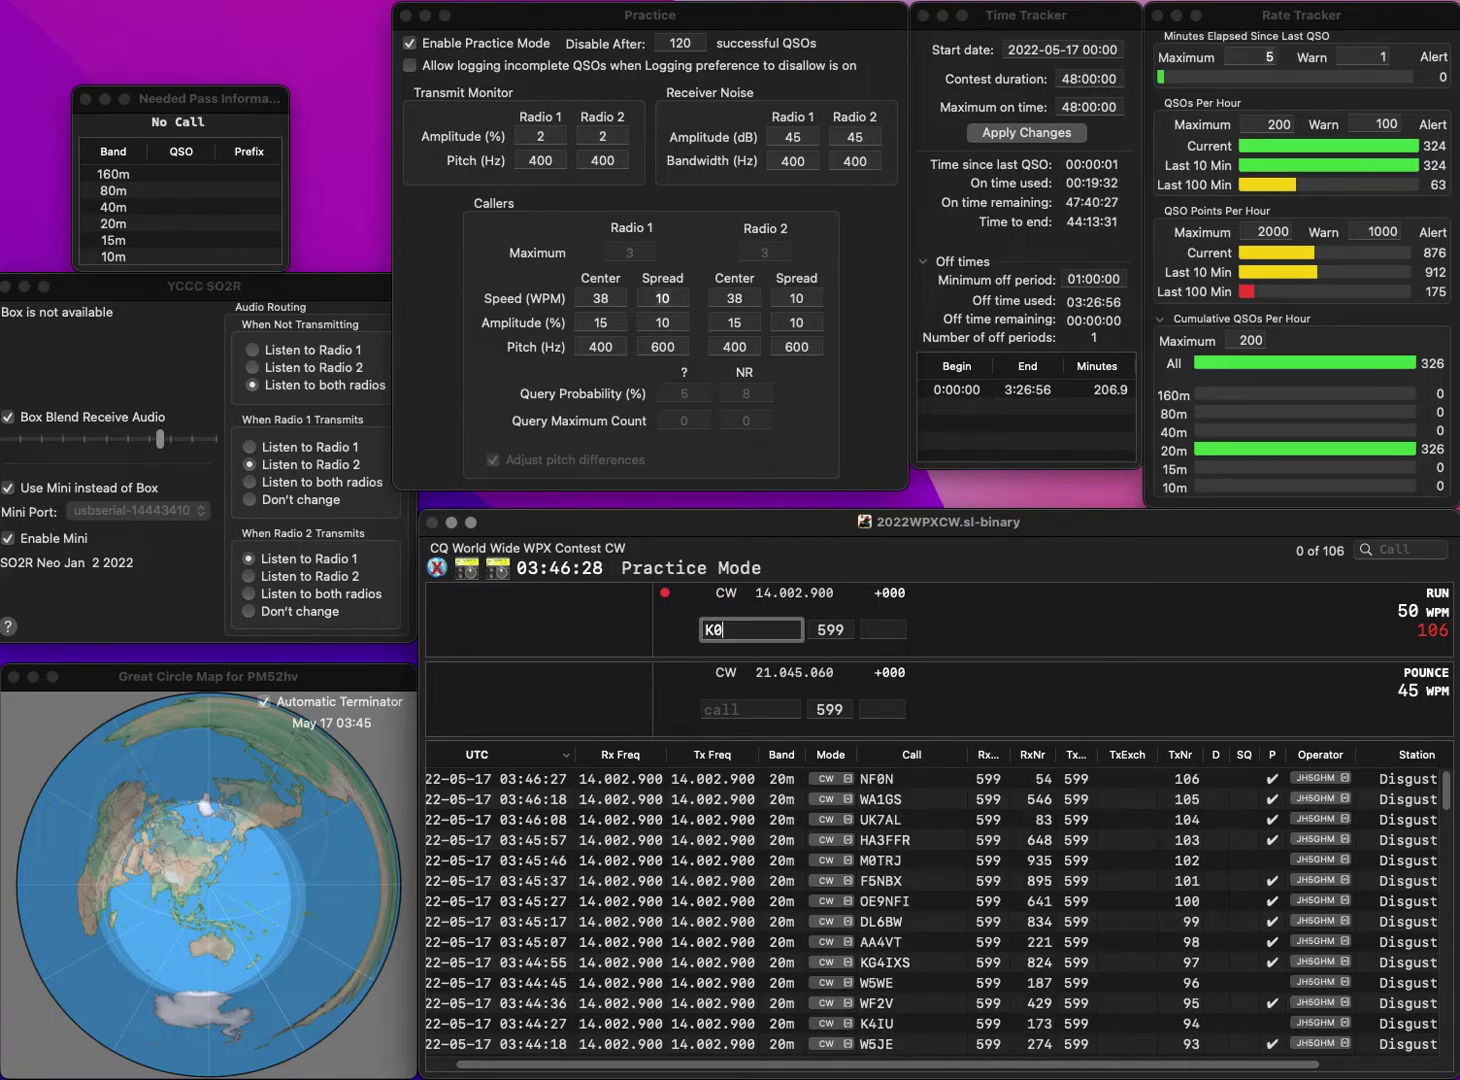
text(LI)
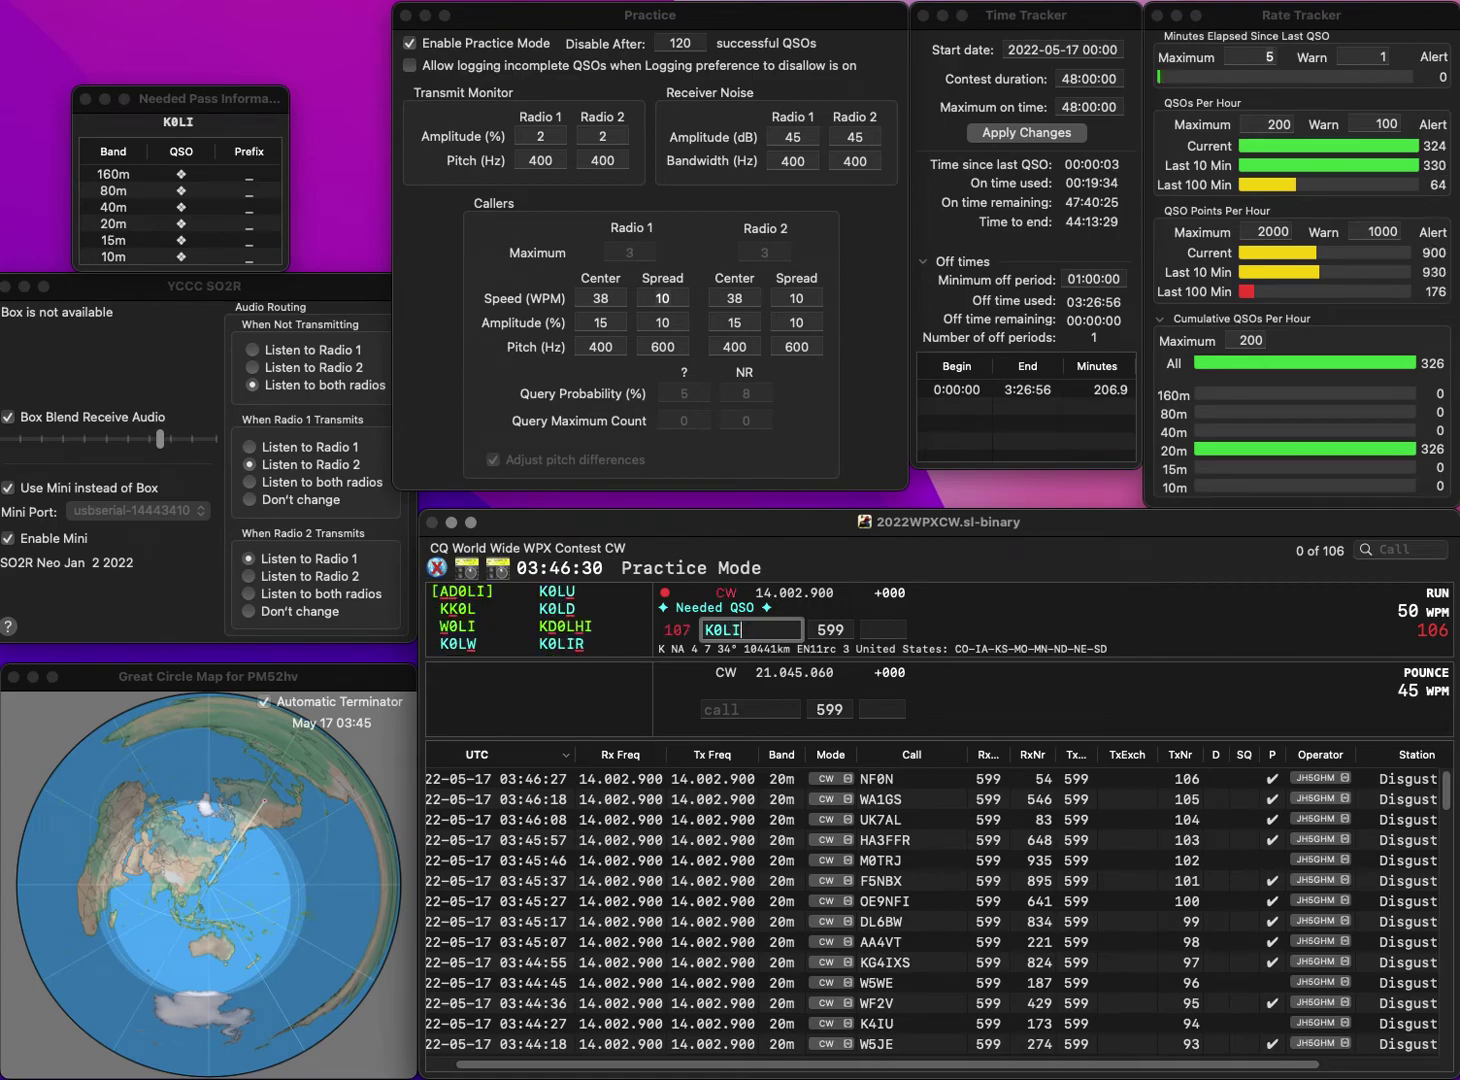
text(R)
key(space)
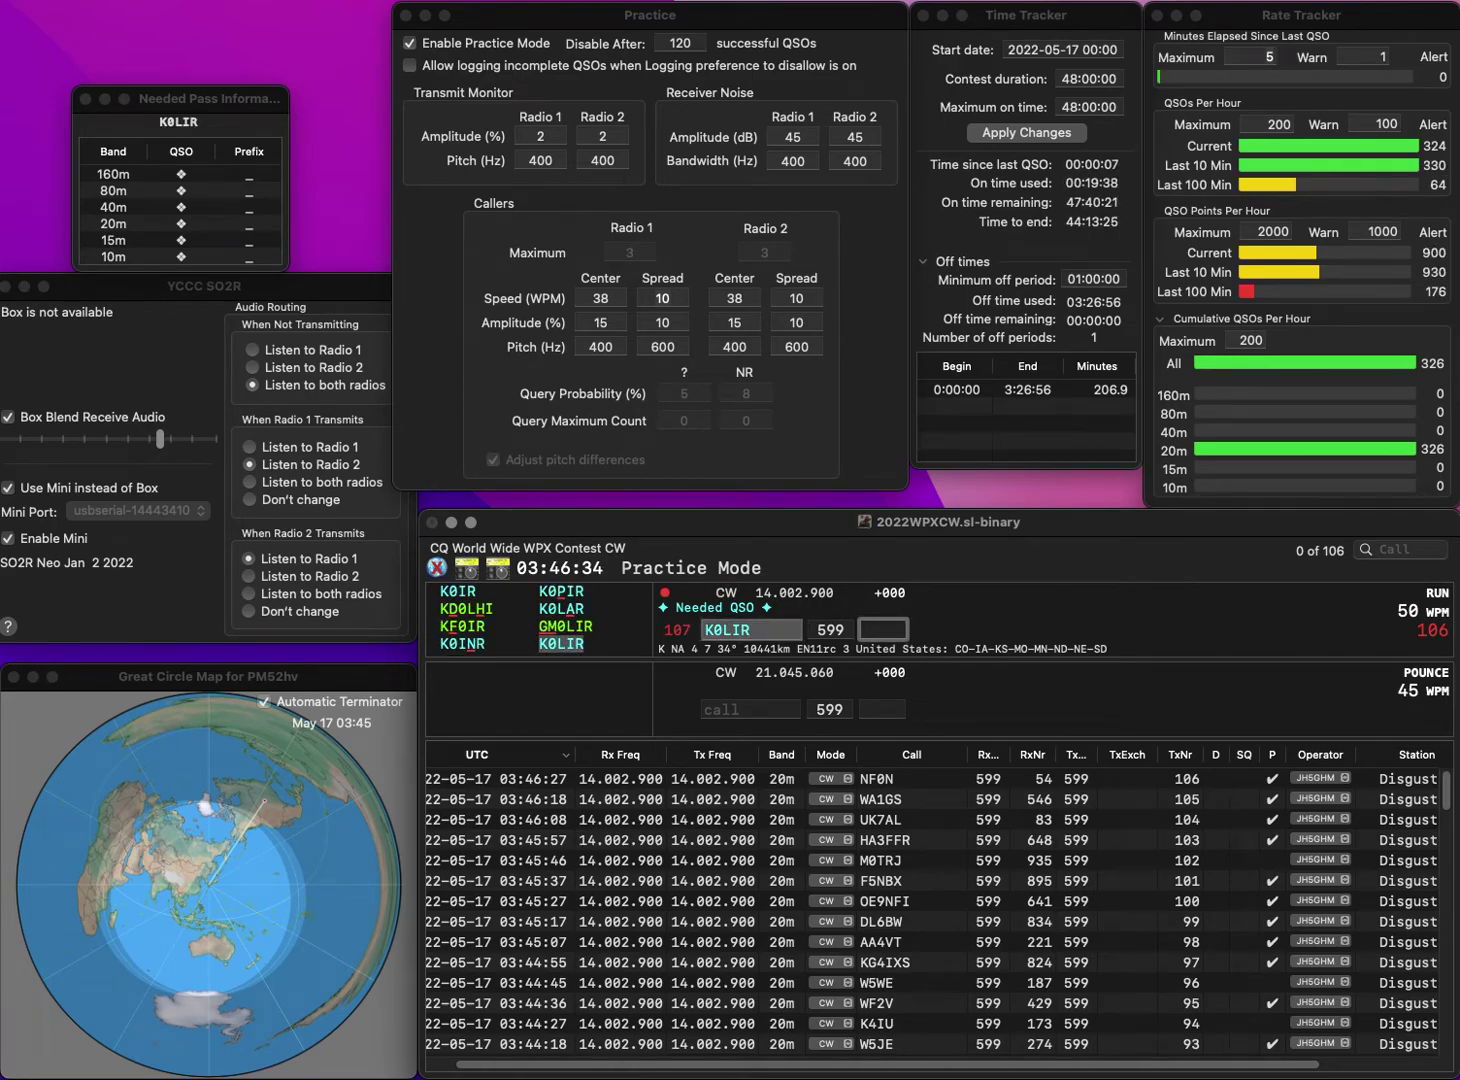
text(99)
key(Return)
- Log the contact with SQ1BHH on the 14 MHz run radio with received number 692
text(SQ1)
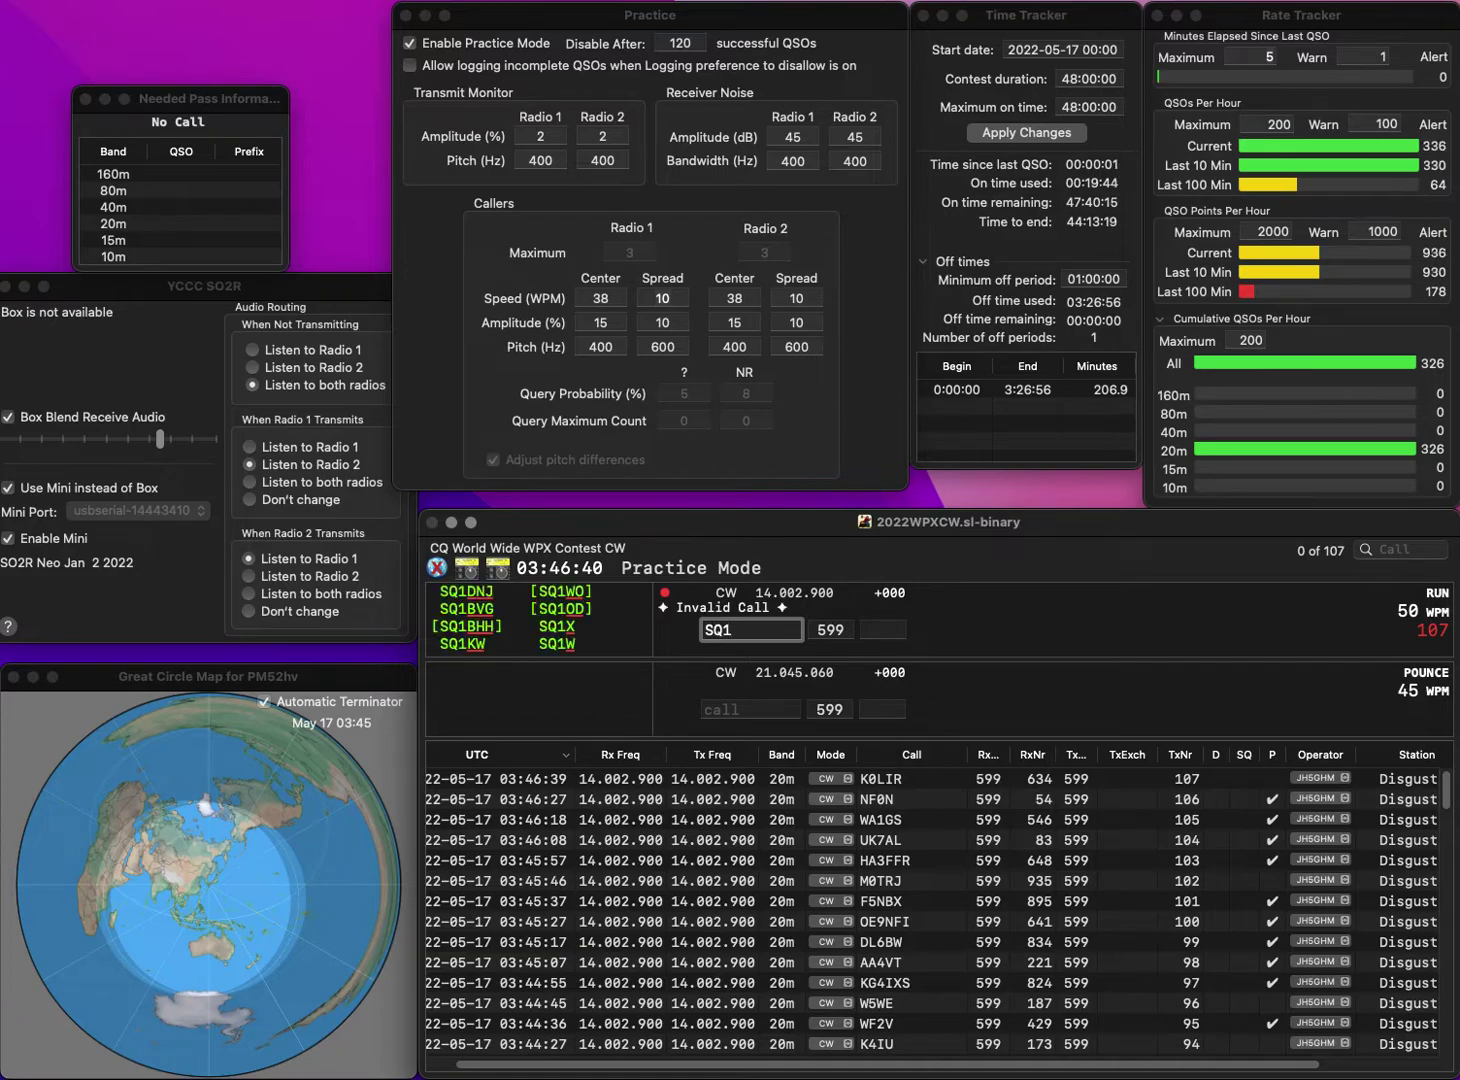
text(BHH)
key(space)
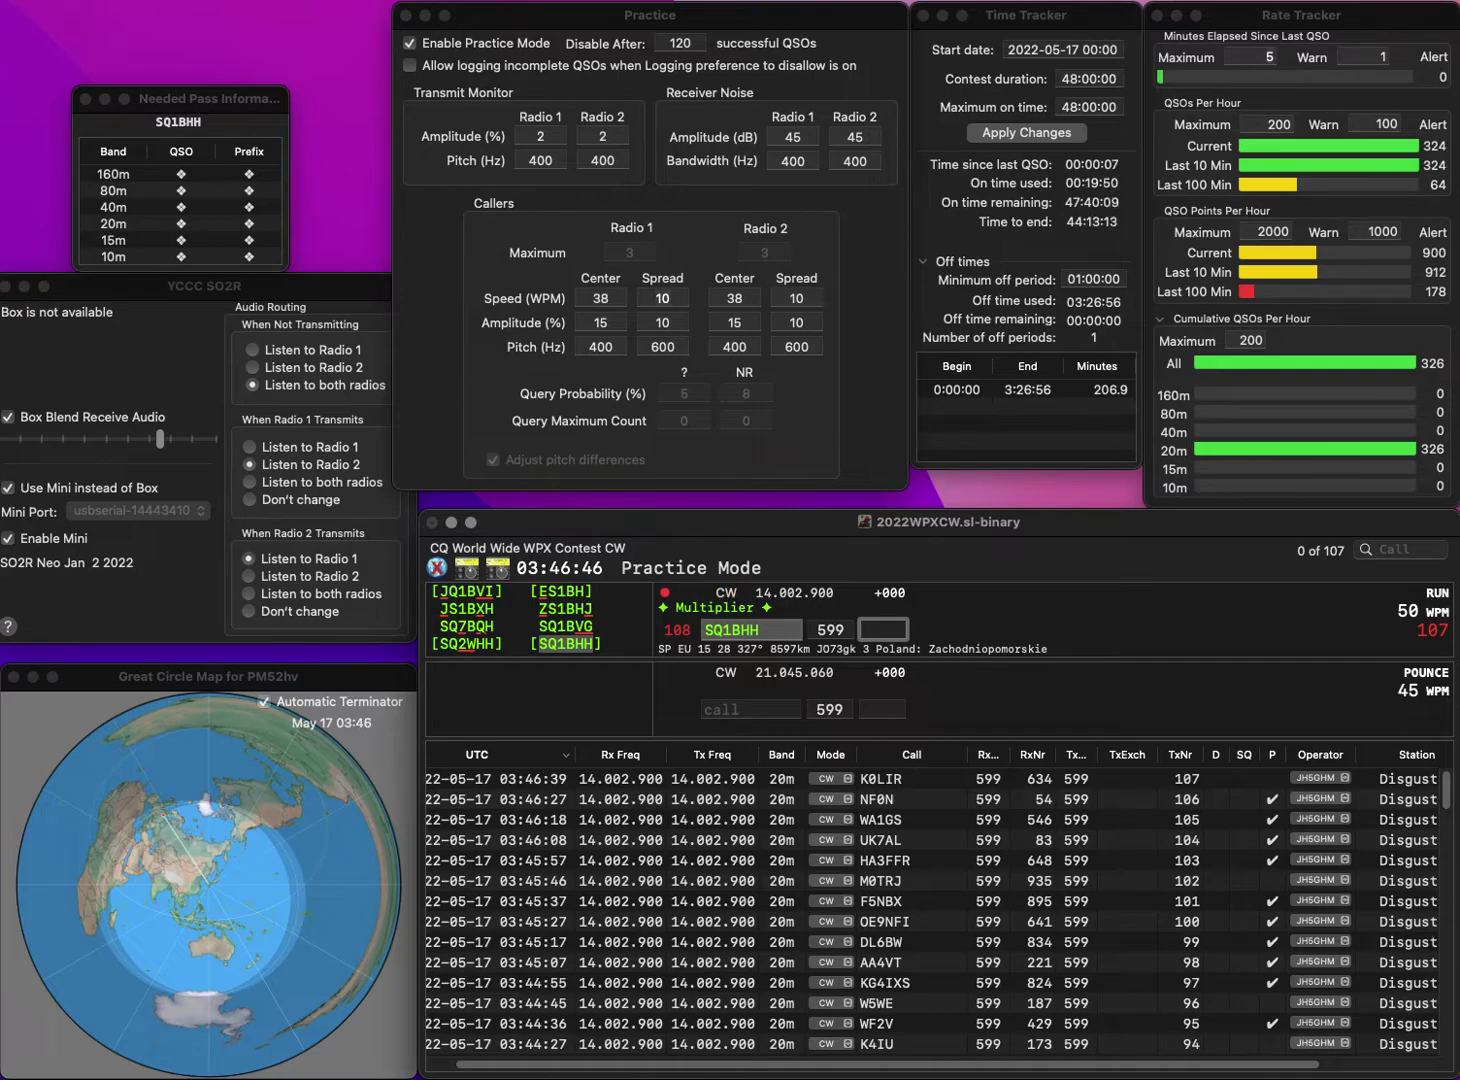
text(692)
key(Return)
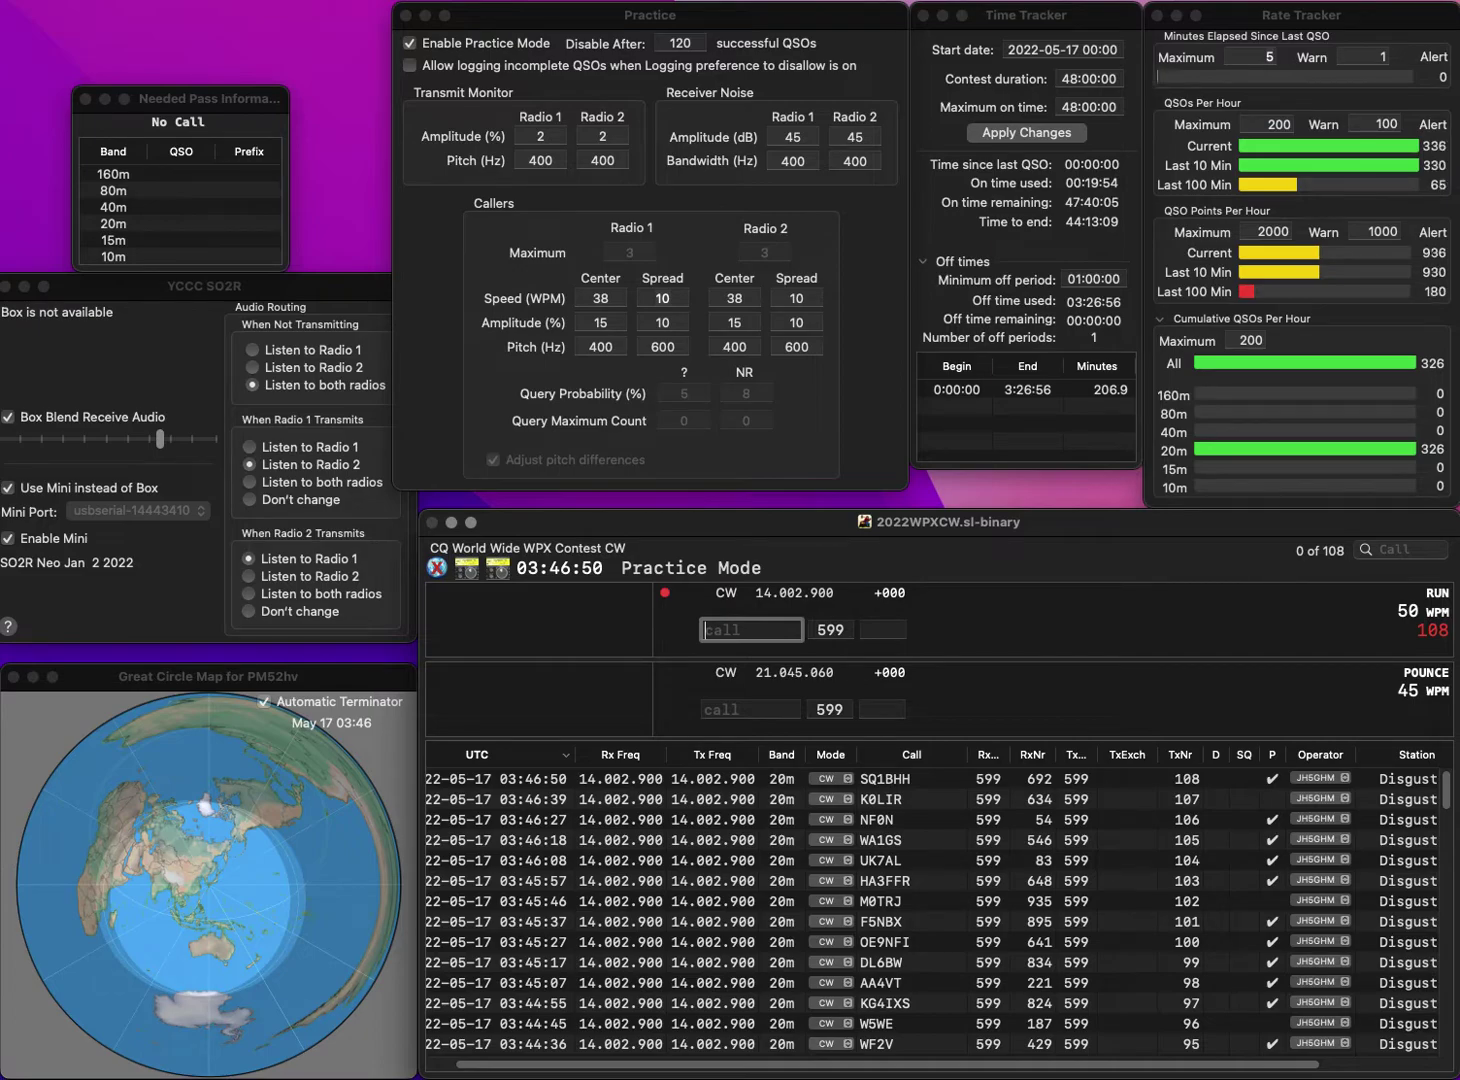
text(0A1CC)
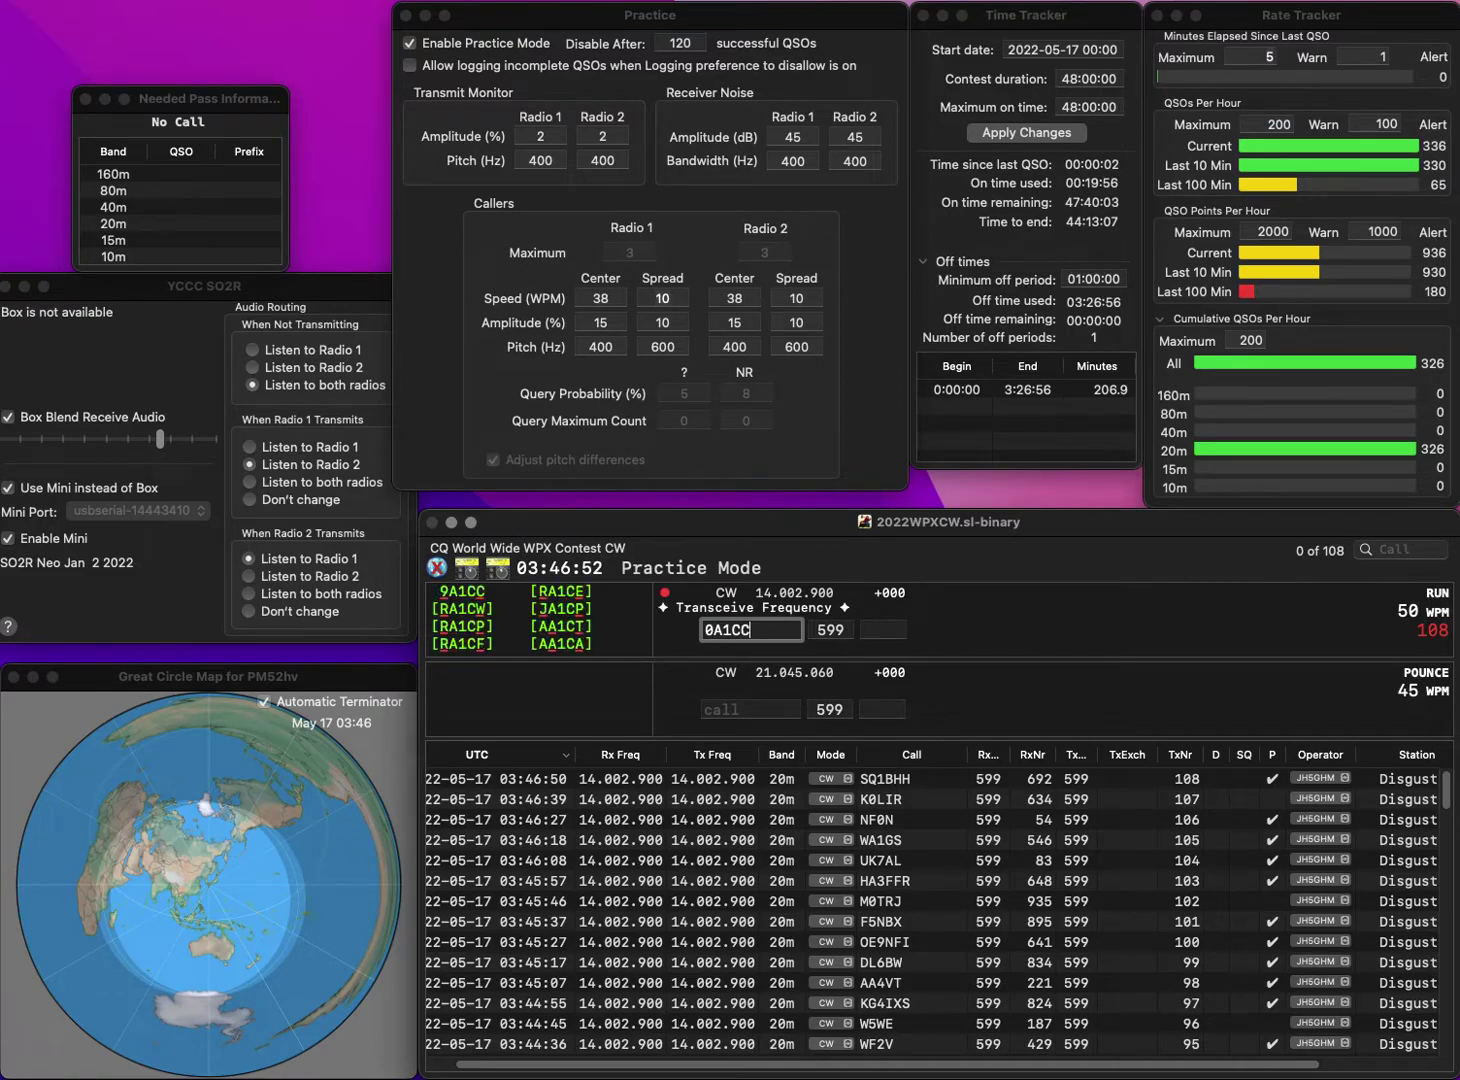
key(Home)
key(Delete)
key(Return)
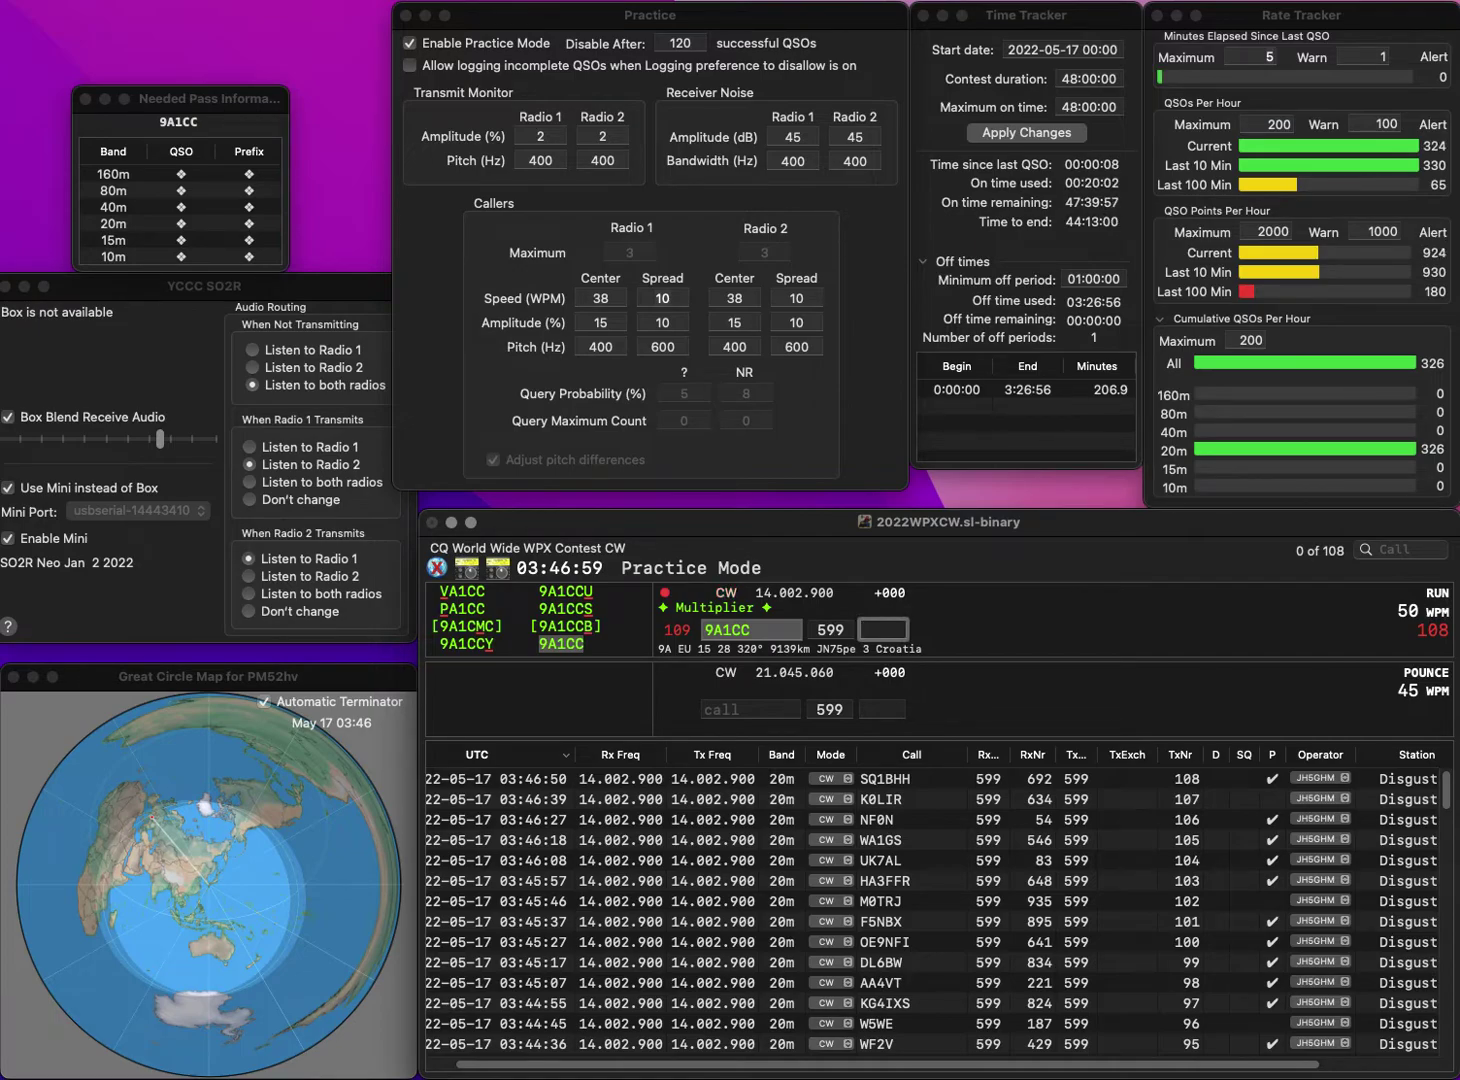
text(512)
key(Return)
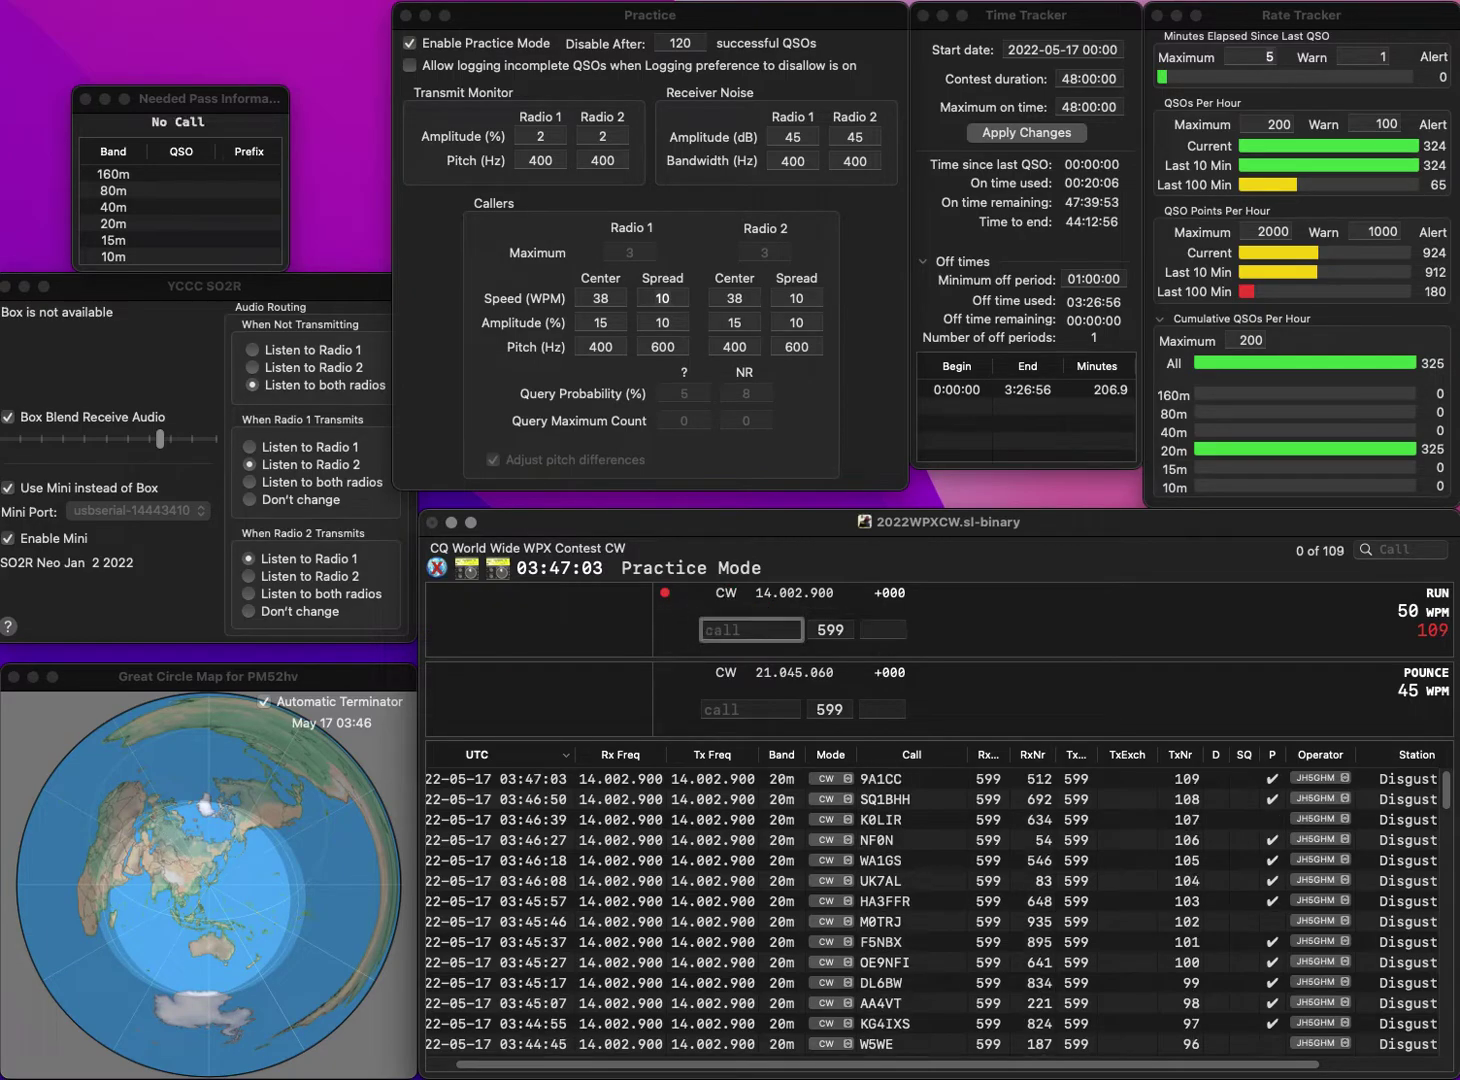
- Log the contact with W2MRD on the 14 MHz run radio with received number 551
text(W2MRD)
key(Return)
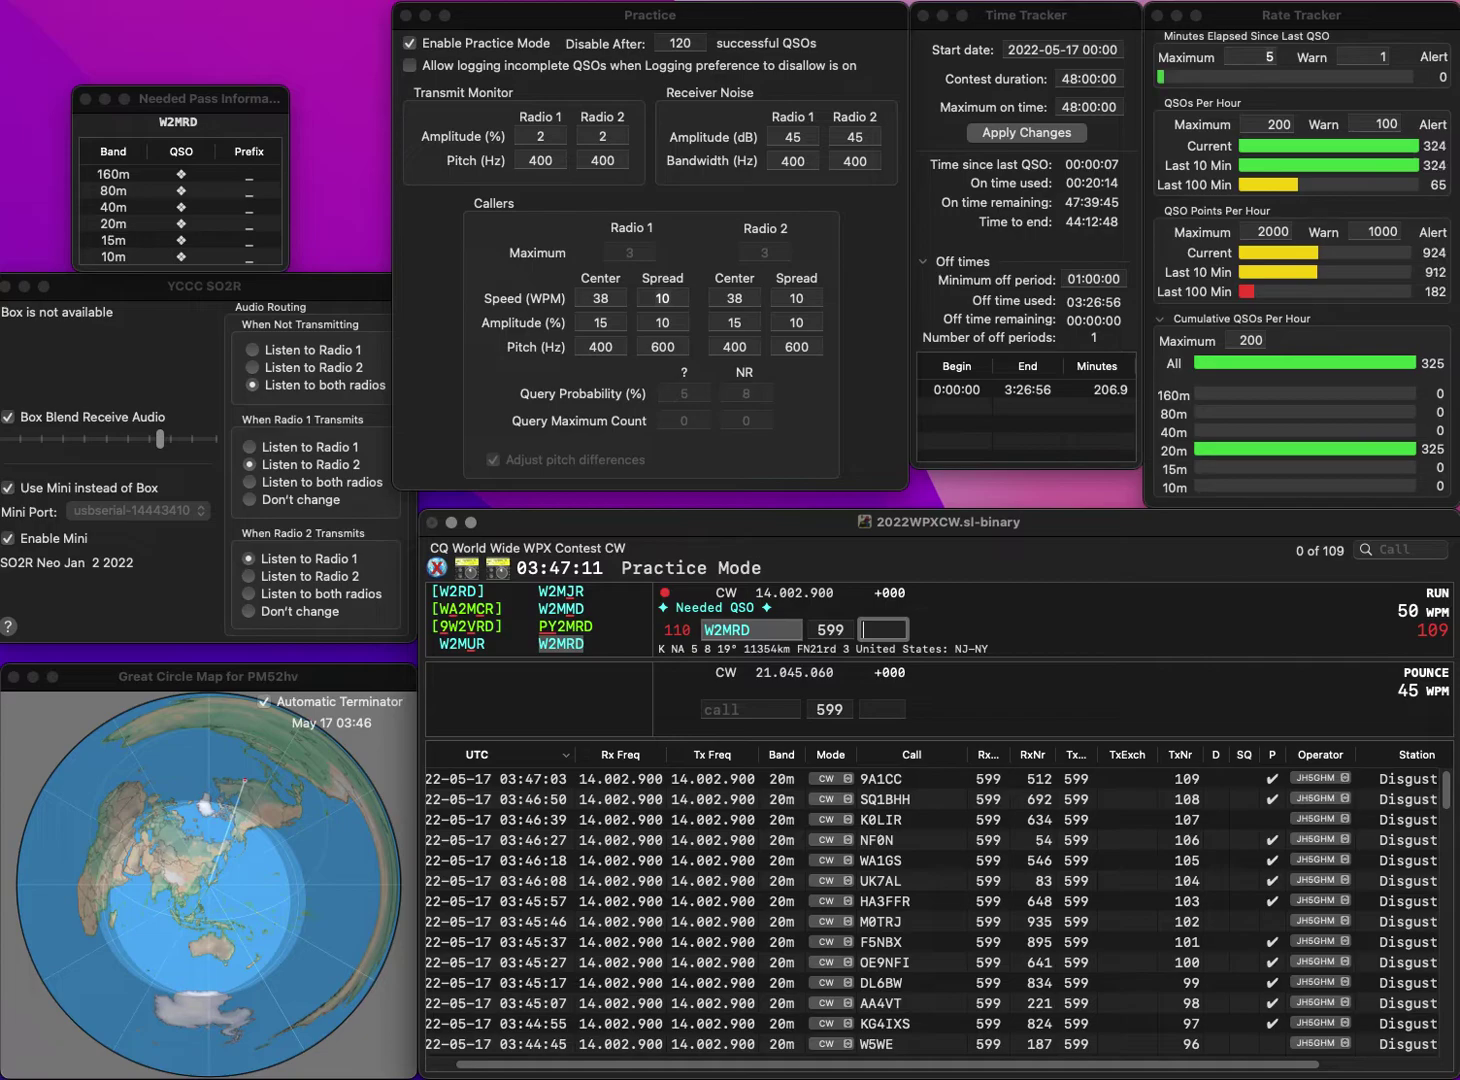
text(551)
key(Return)
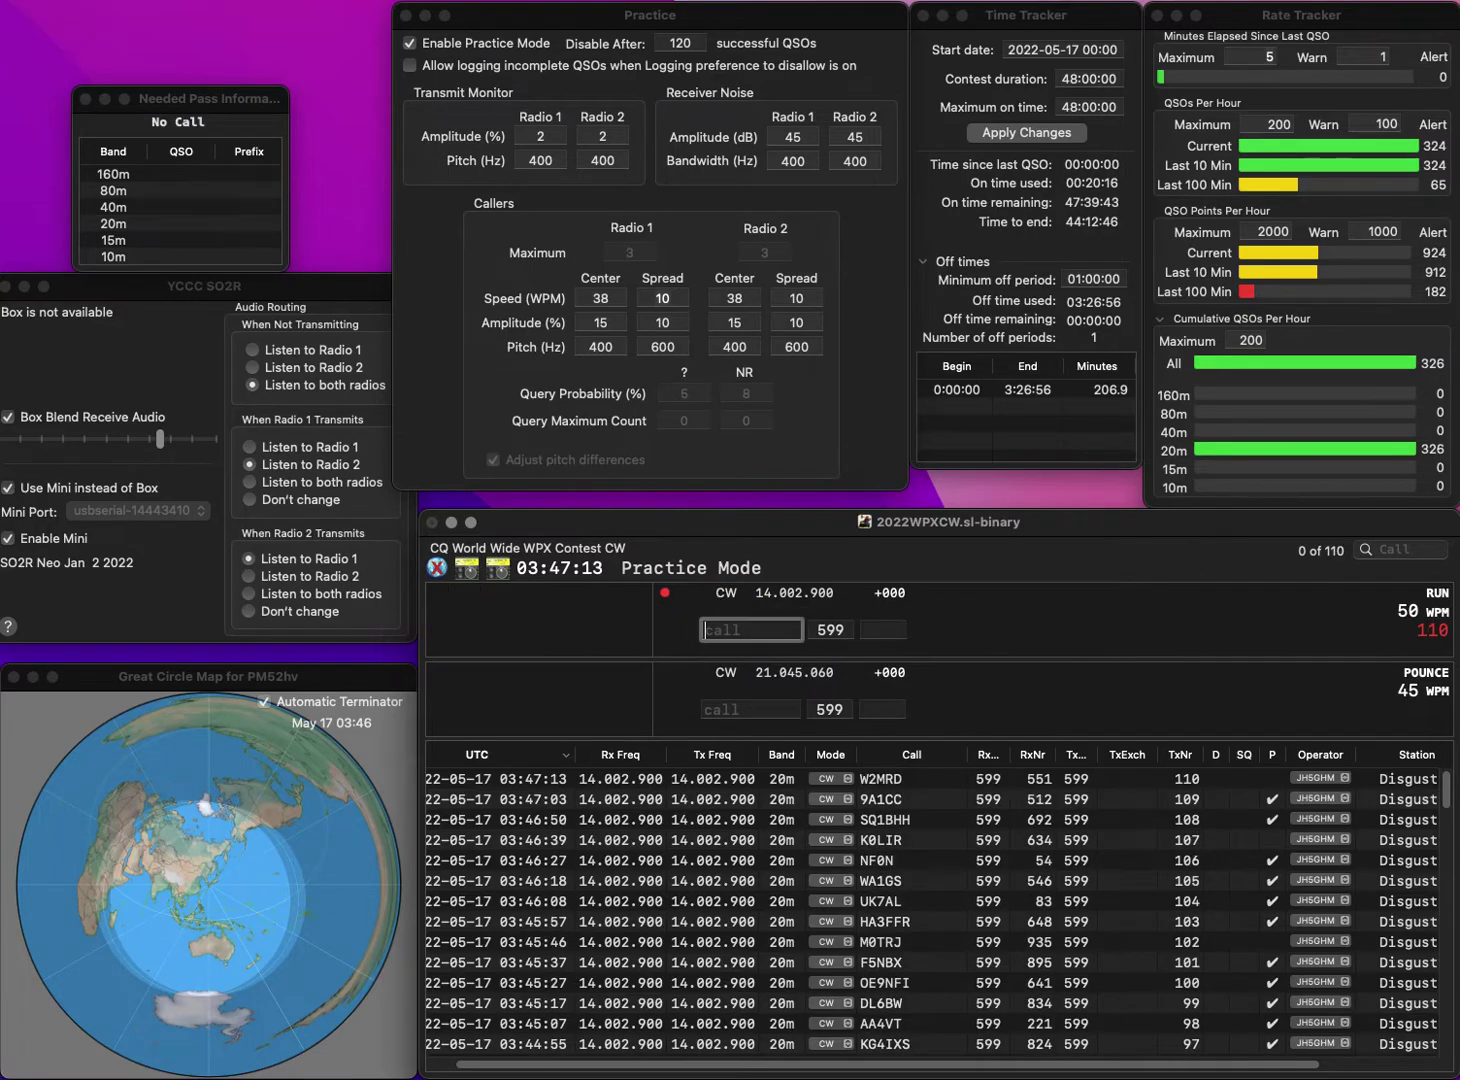
text(IH)
key(Return)
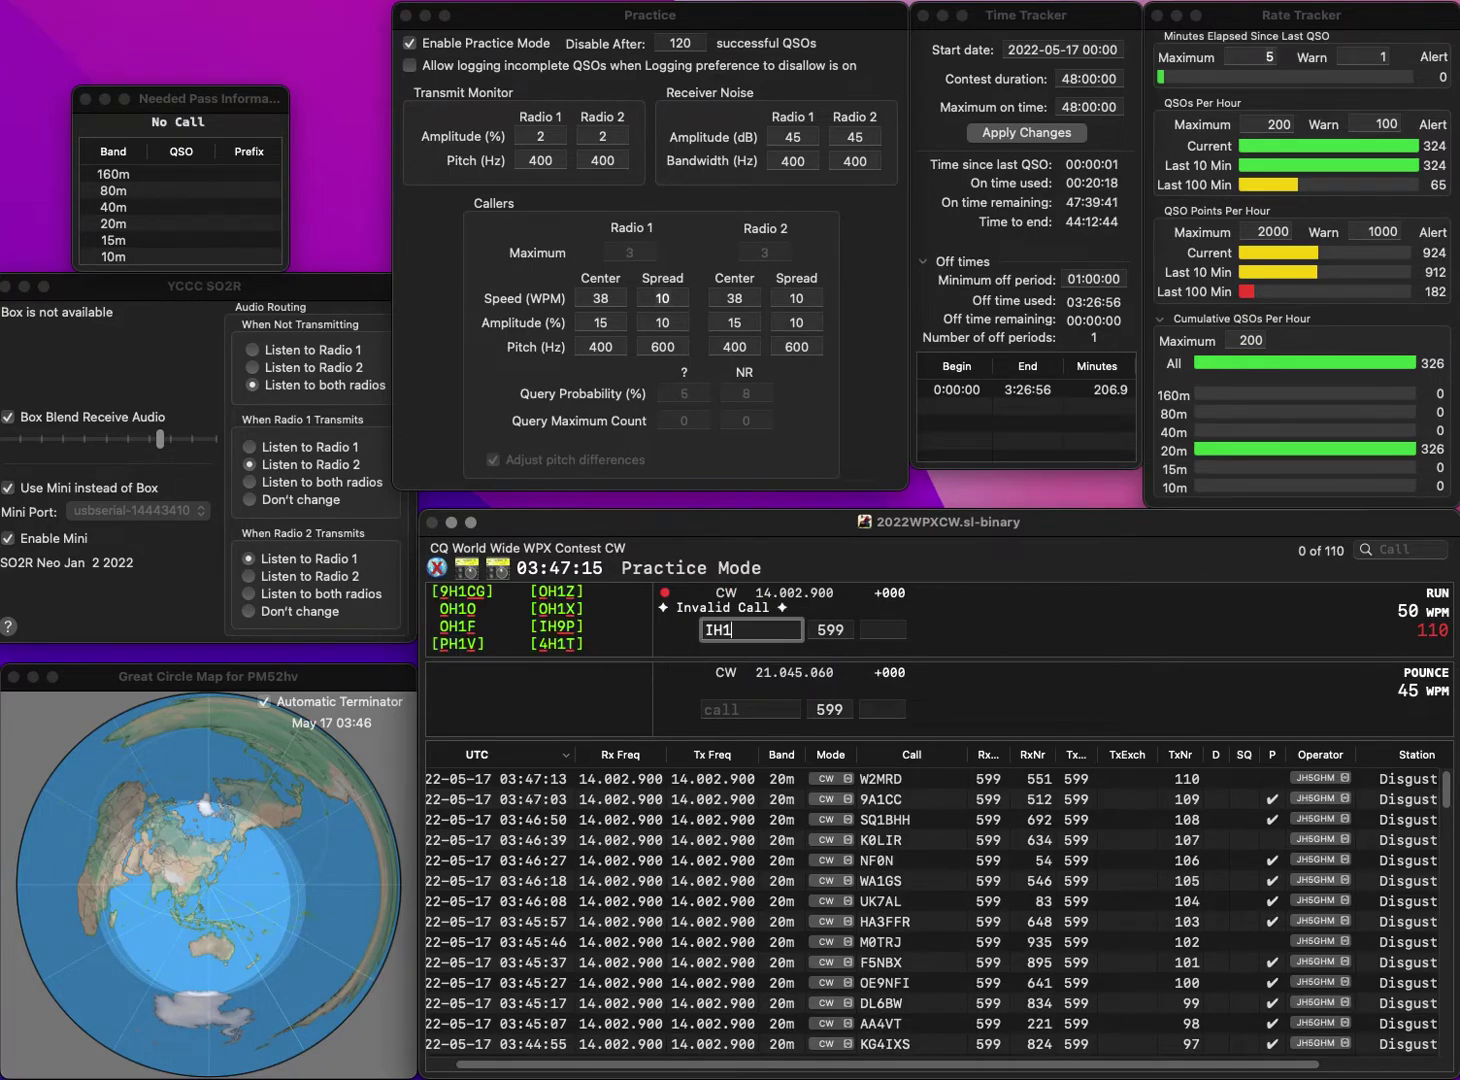
key(BackSpace)
text(5JHW)
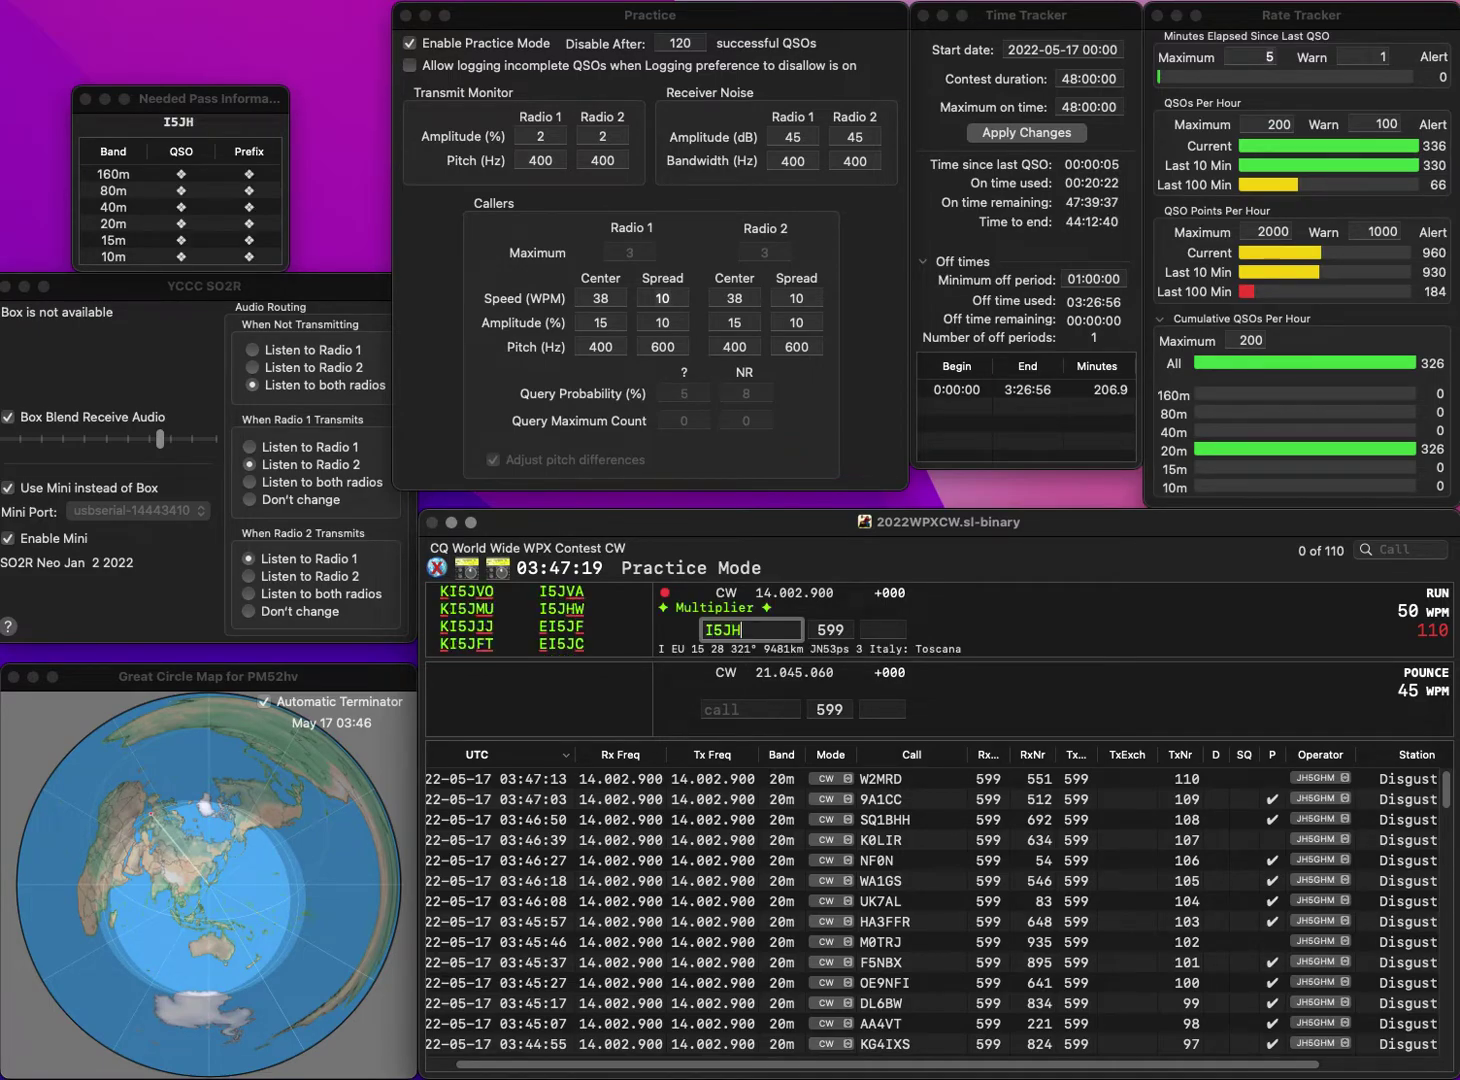
key(Return)
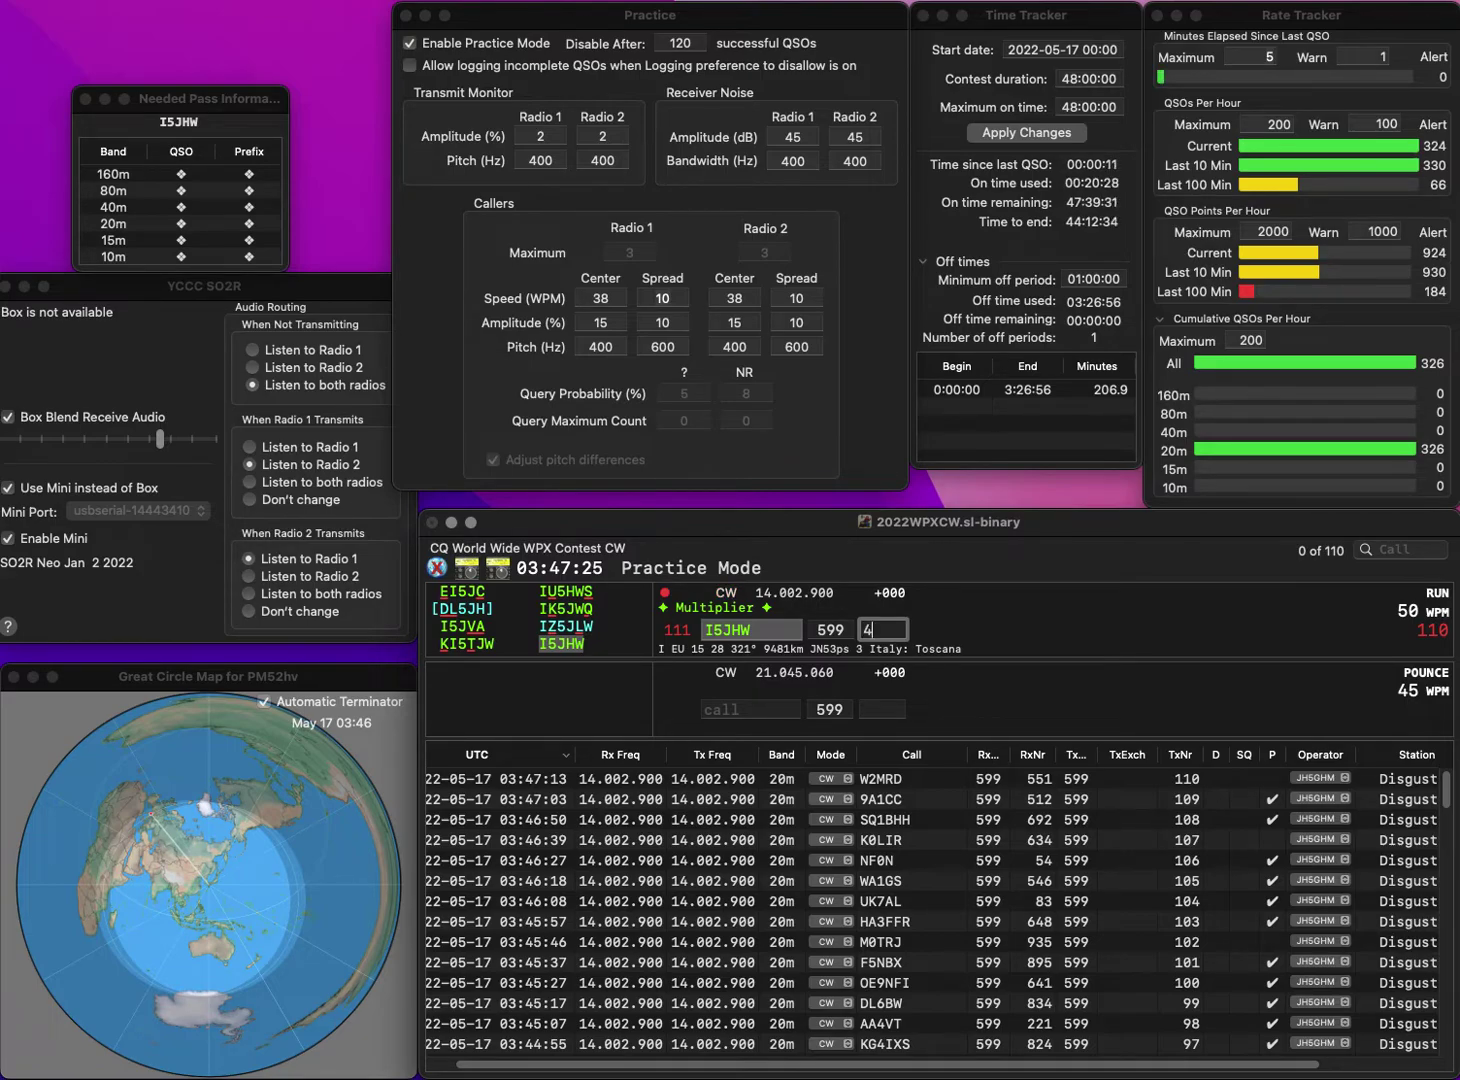
text(28)
key(Return)
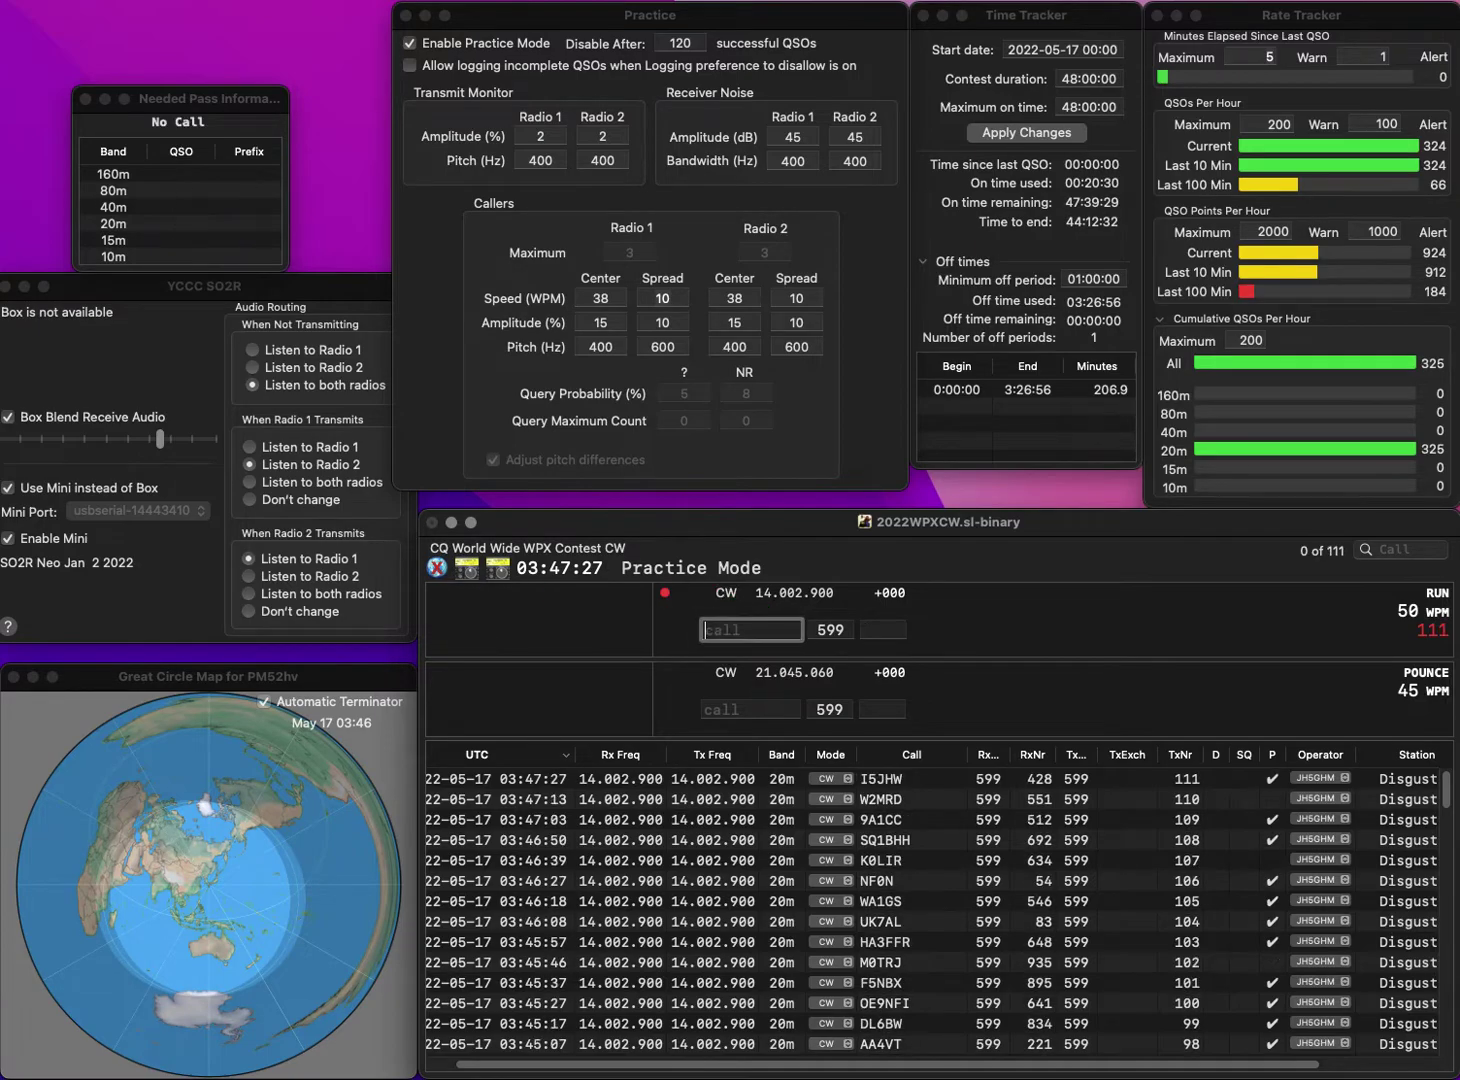
text(IZ2BVL)
key(space)
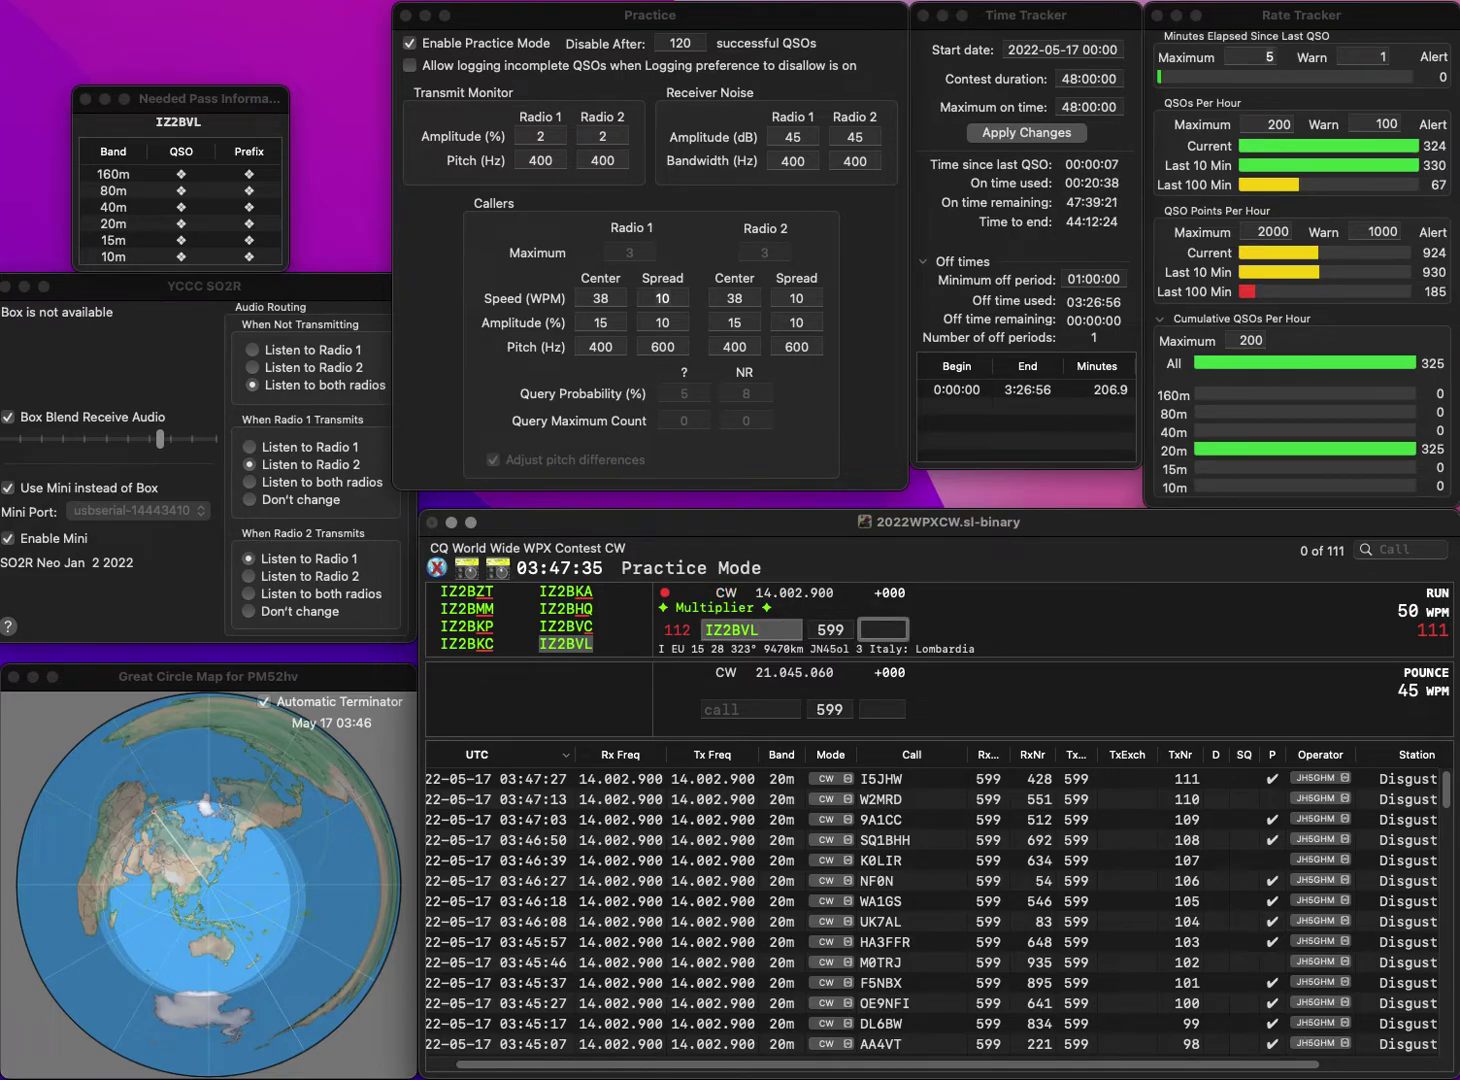
text(757)
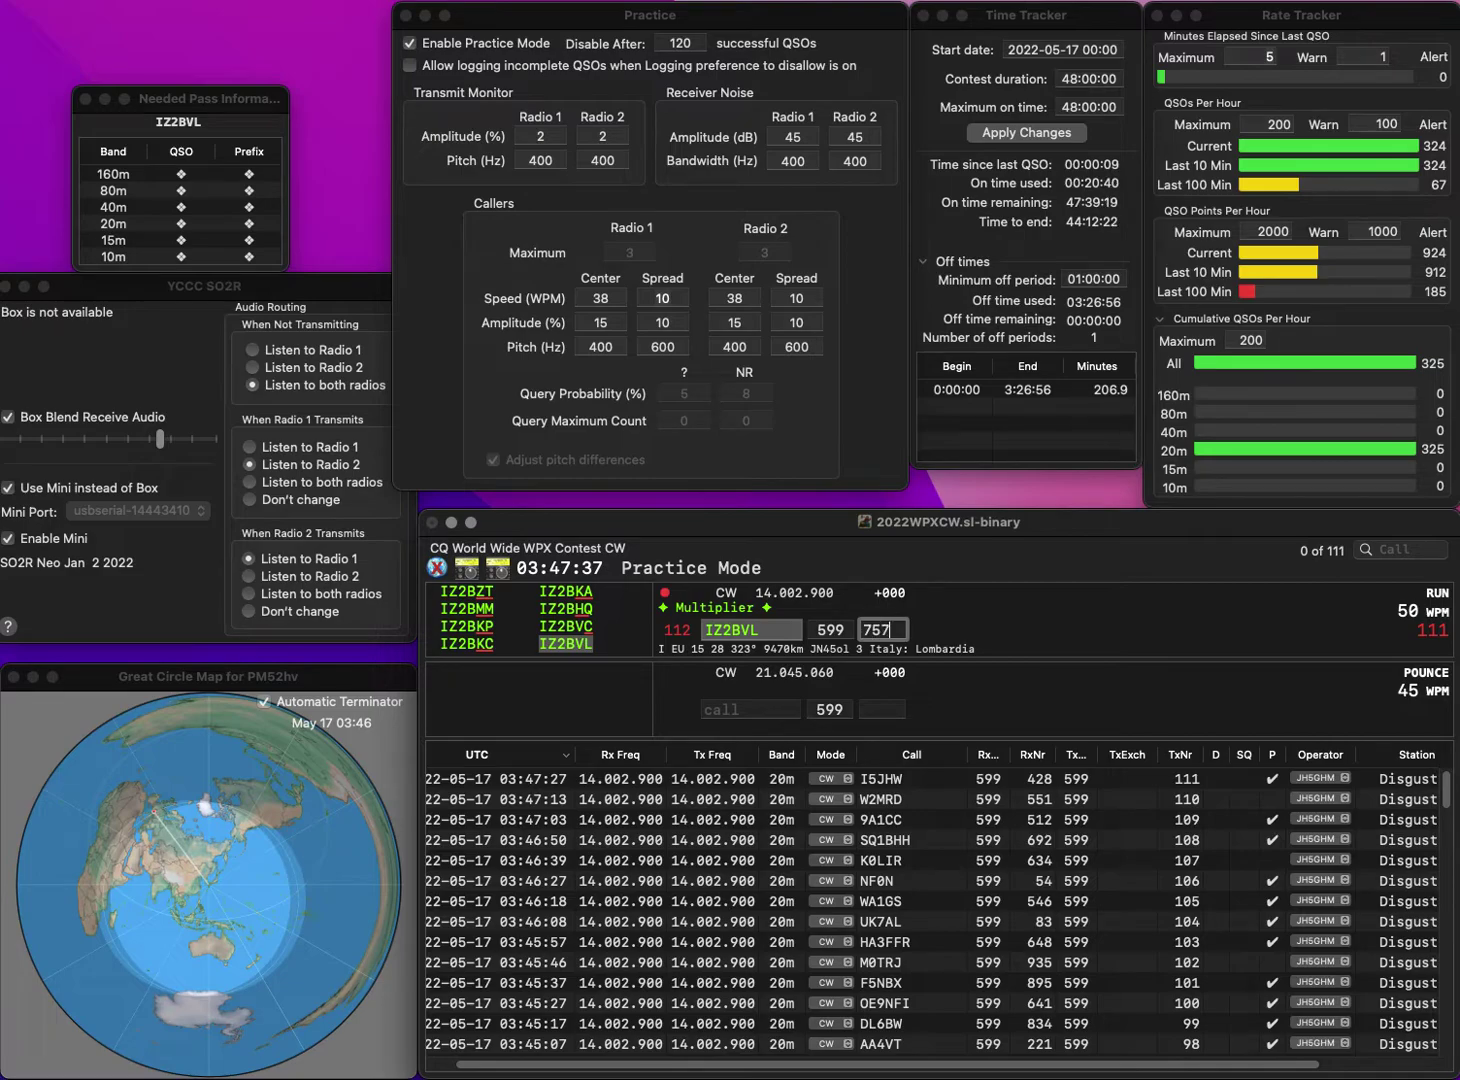
key(Return)
- Log the contact with DL0FTL on the 14 MHz run radio with received number 970
text(DL)
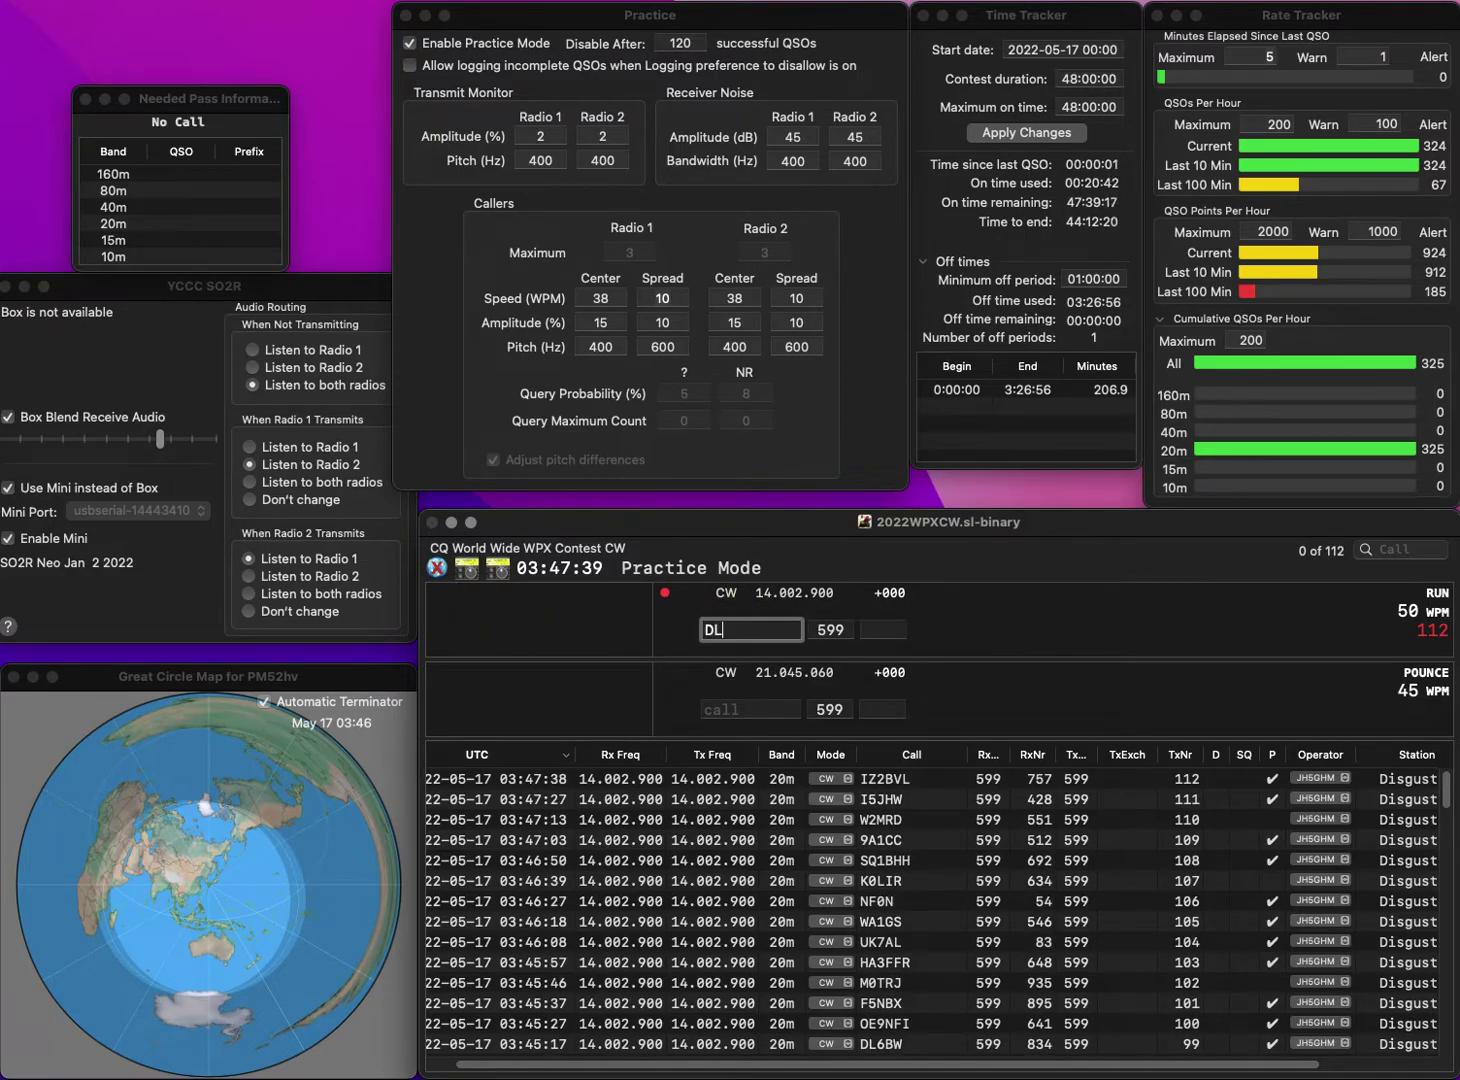
text(0FT)
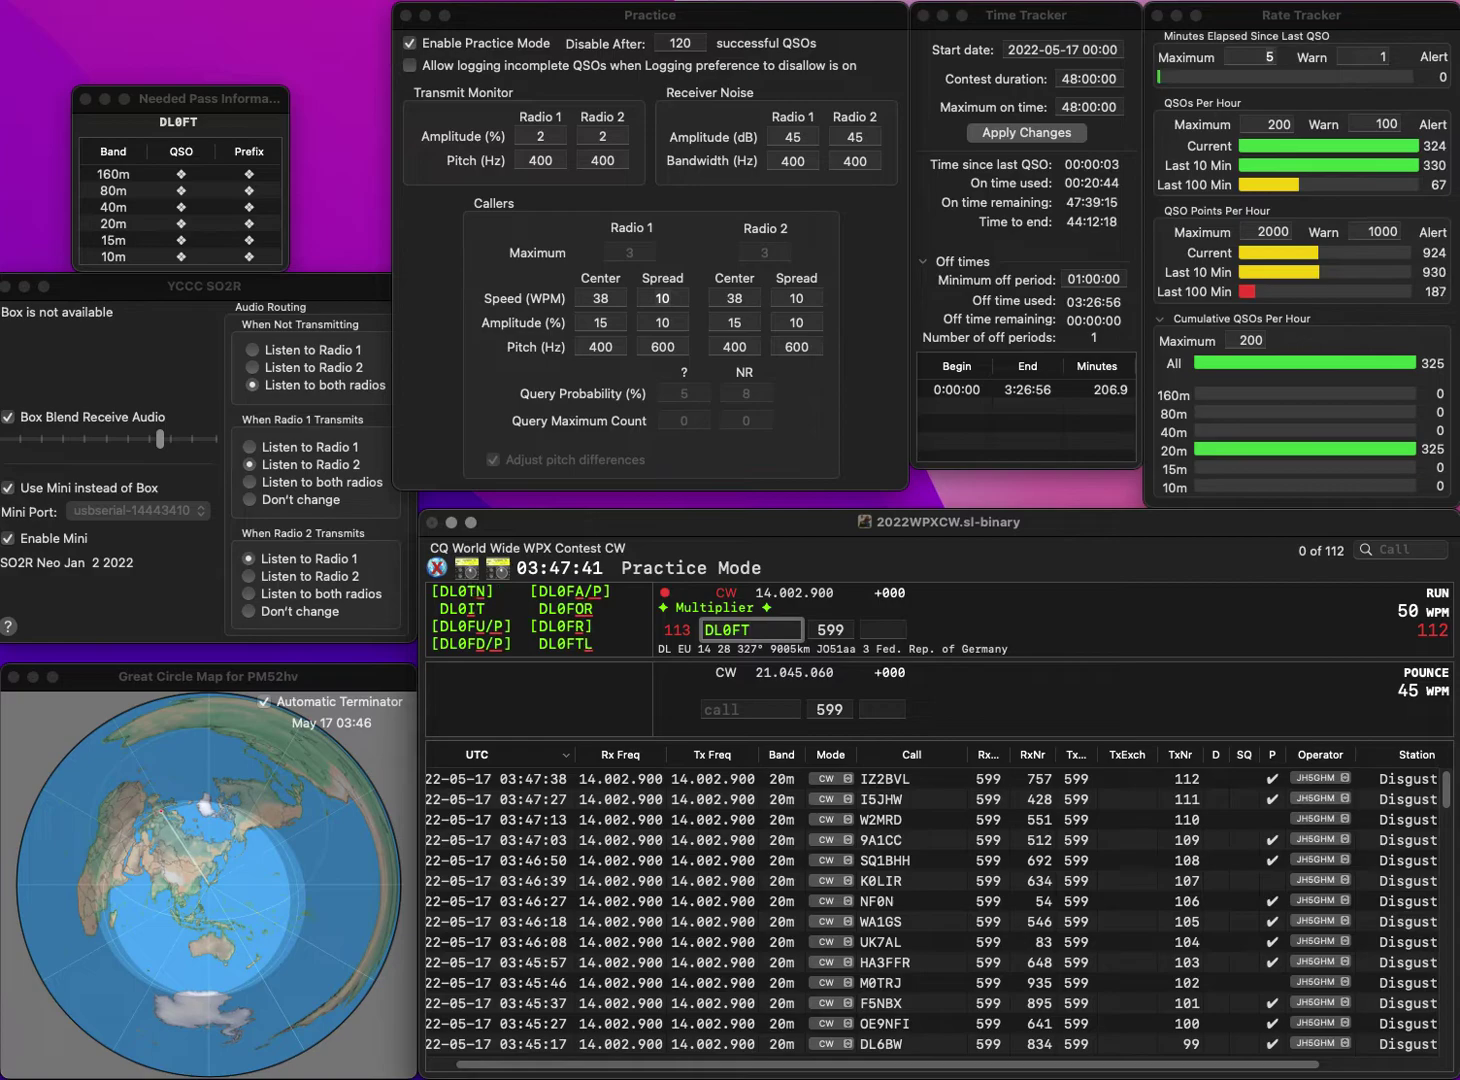
text(L)
key(space)
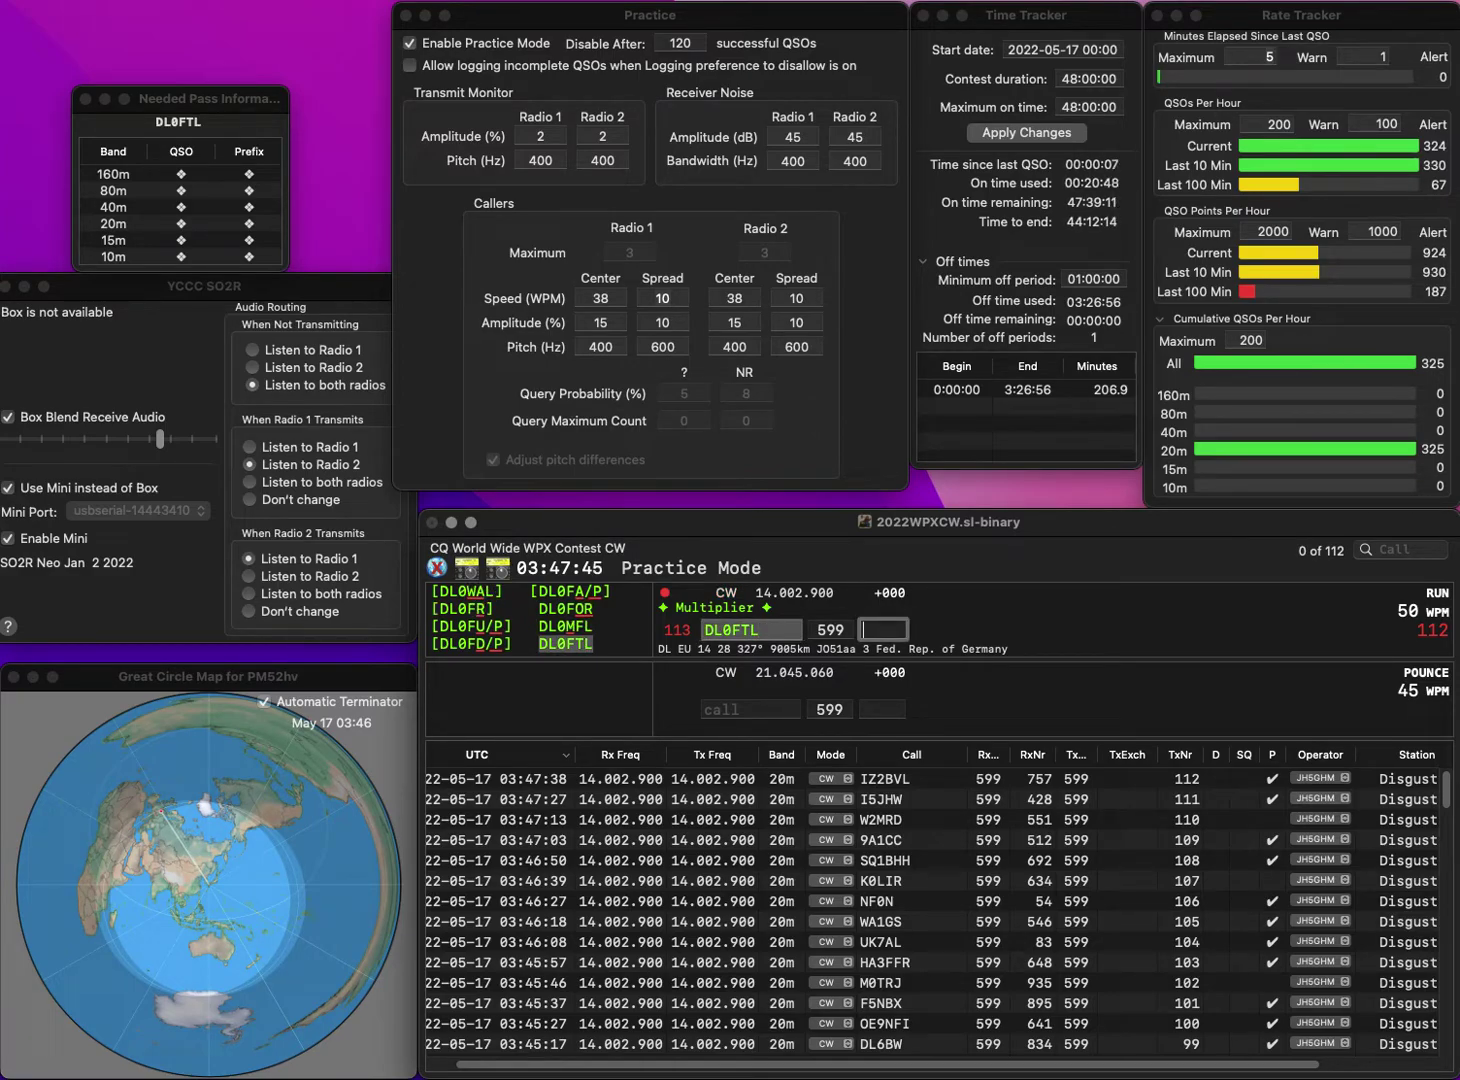
text(97)
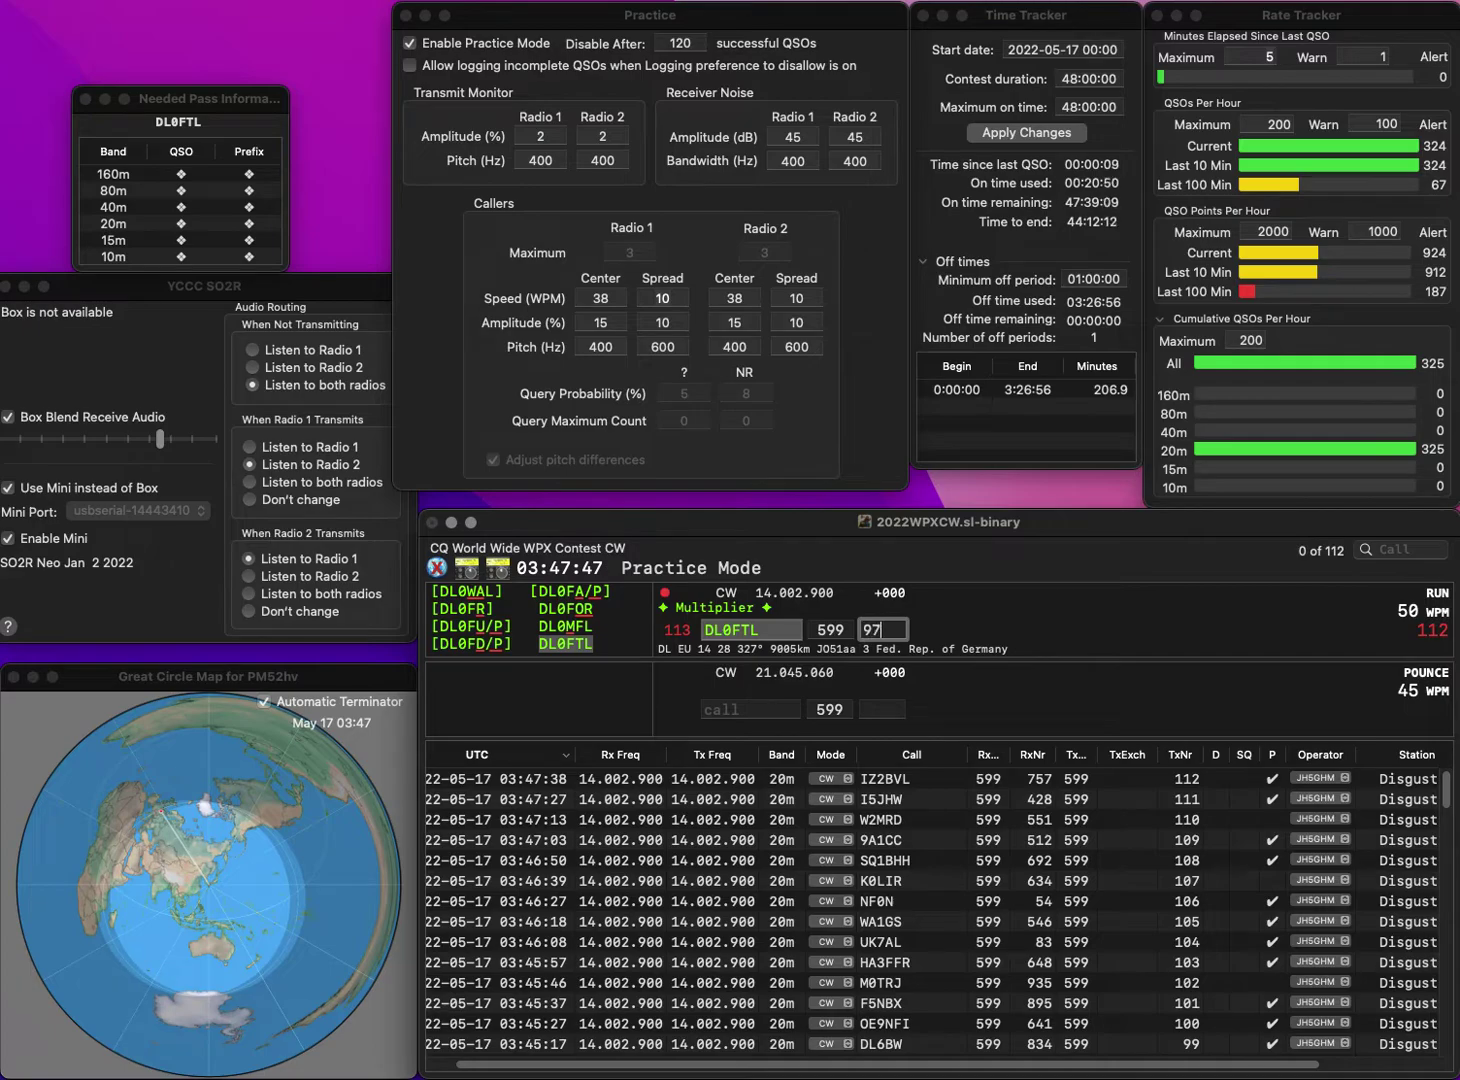
text(0)
key(Return)
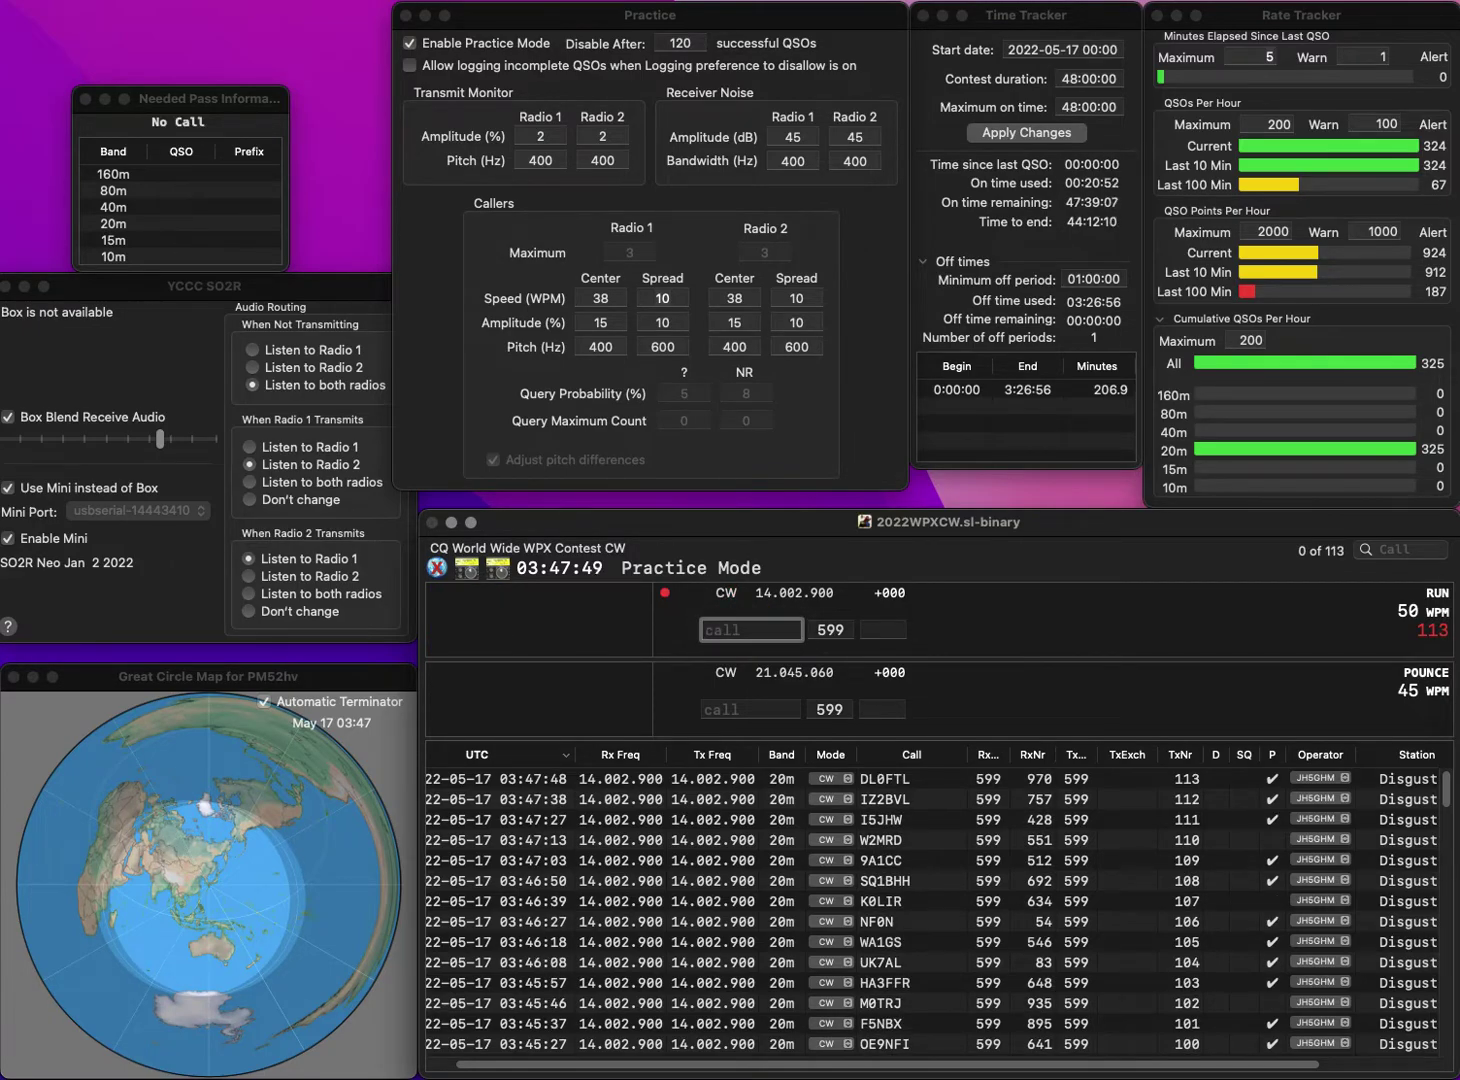
- Log the contact with DL9SEV on the 14 MHz run radio with received number 293
text(DL9S)
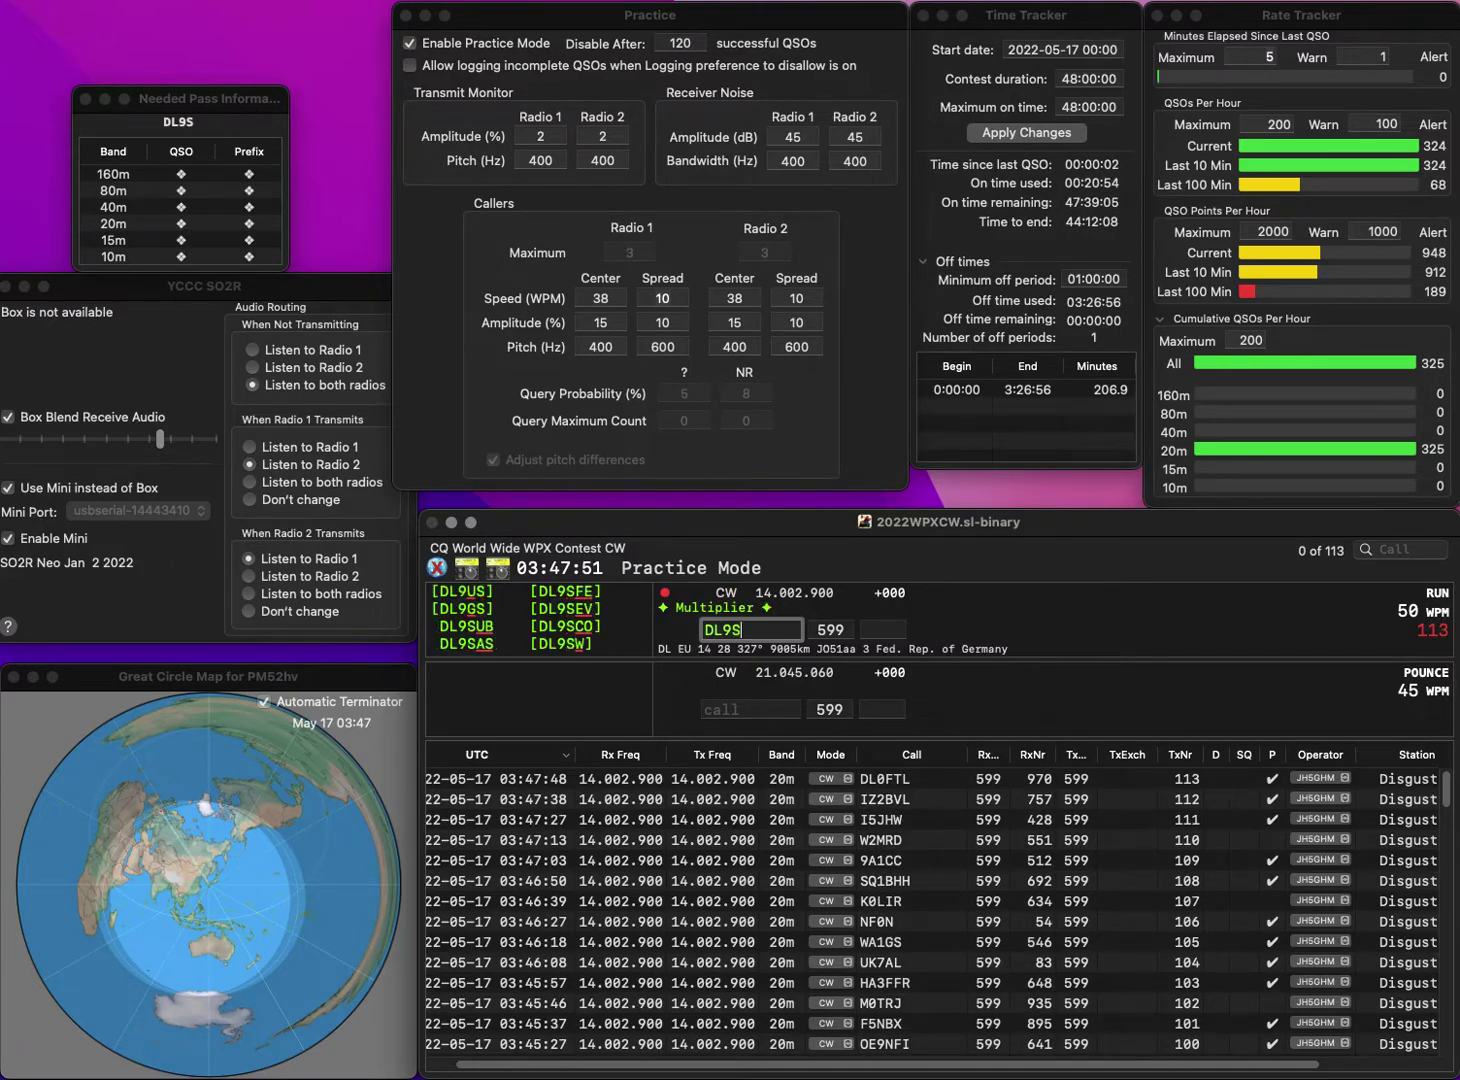
text(EV)
key(space)
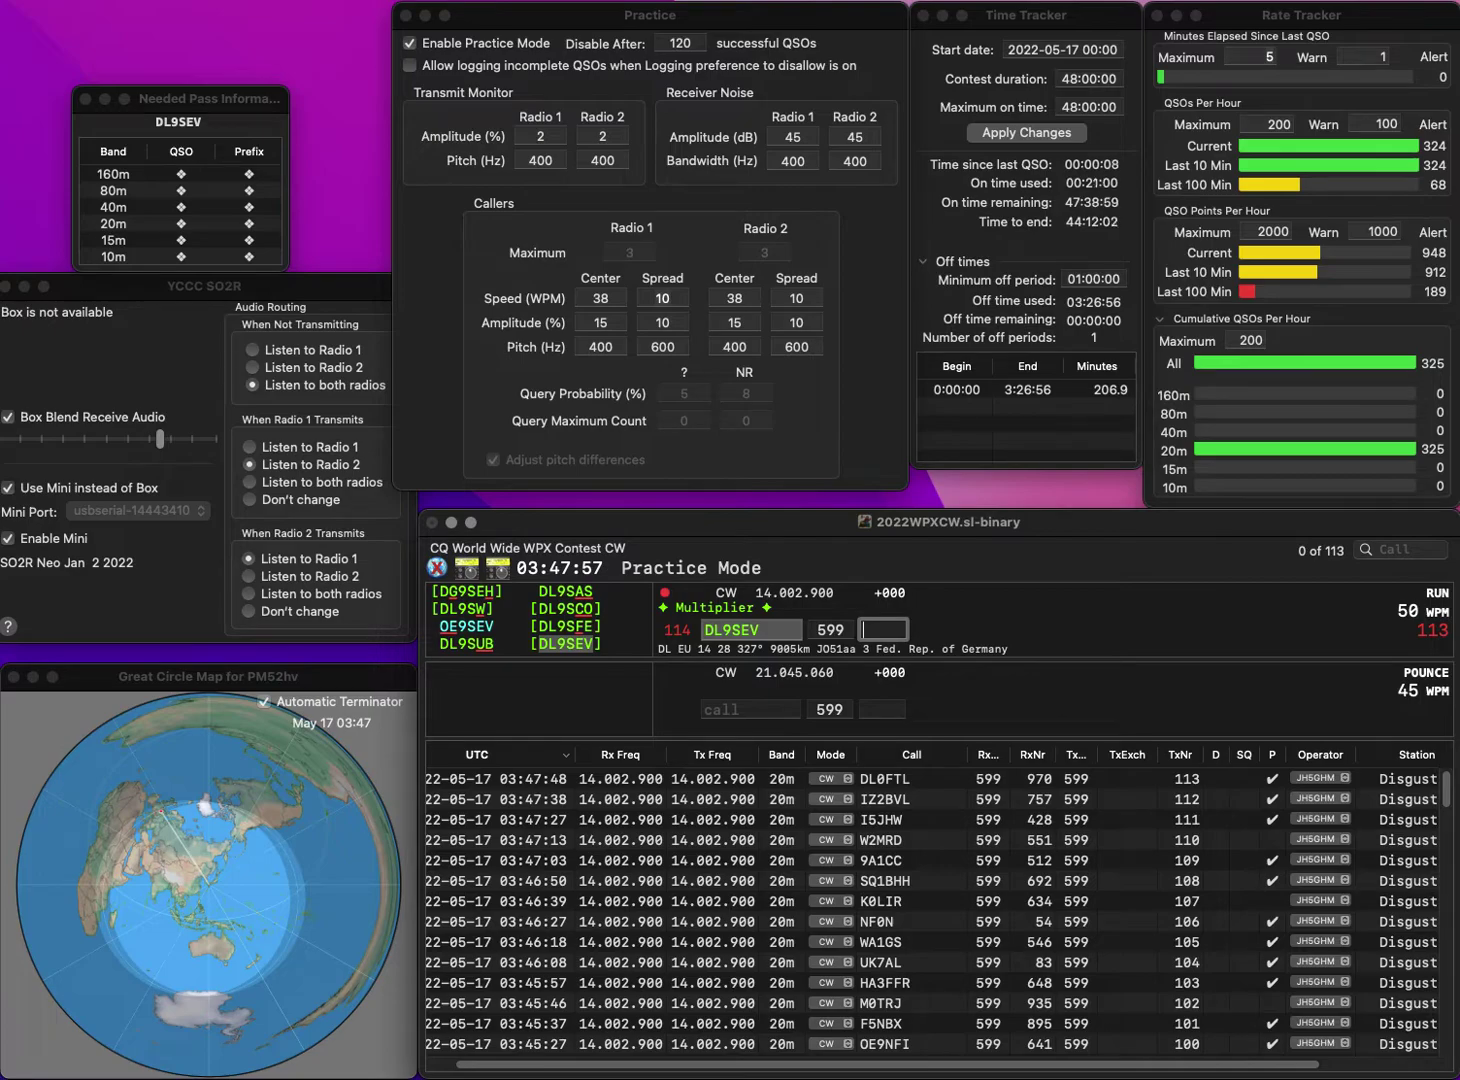
text(3)
key(Return)
text(DL)
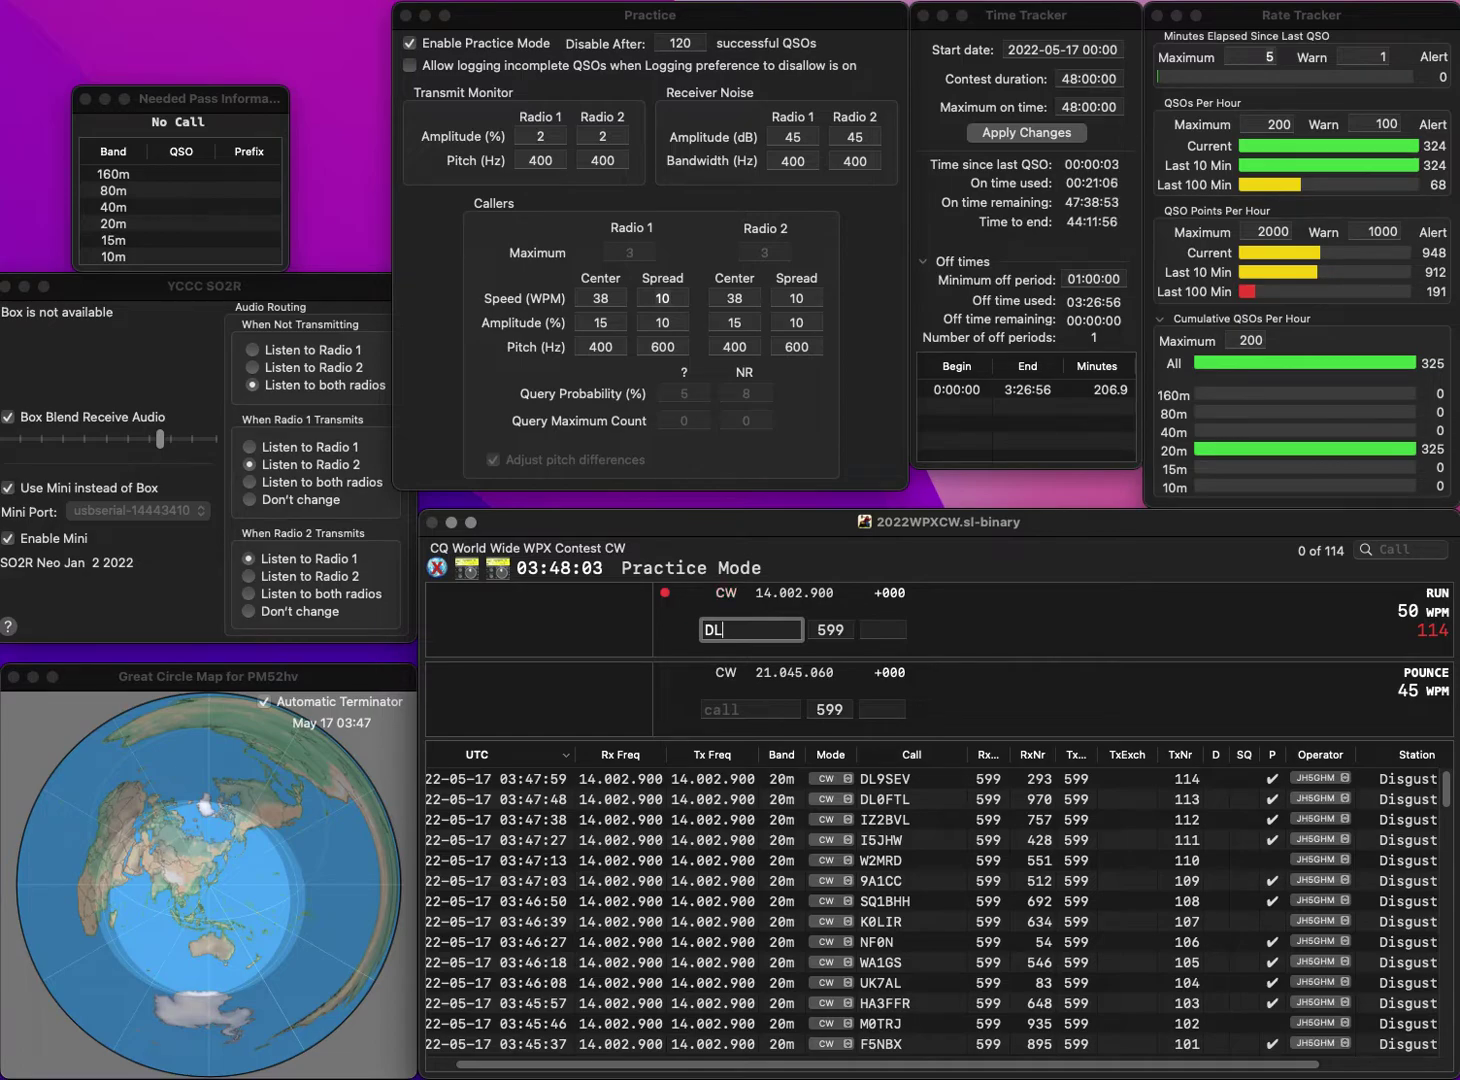
text(2T)
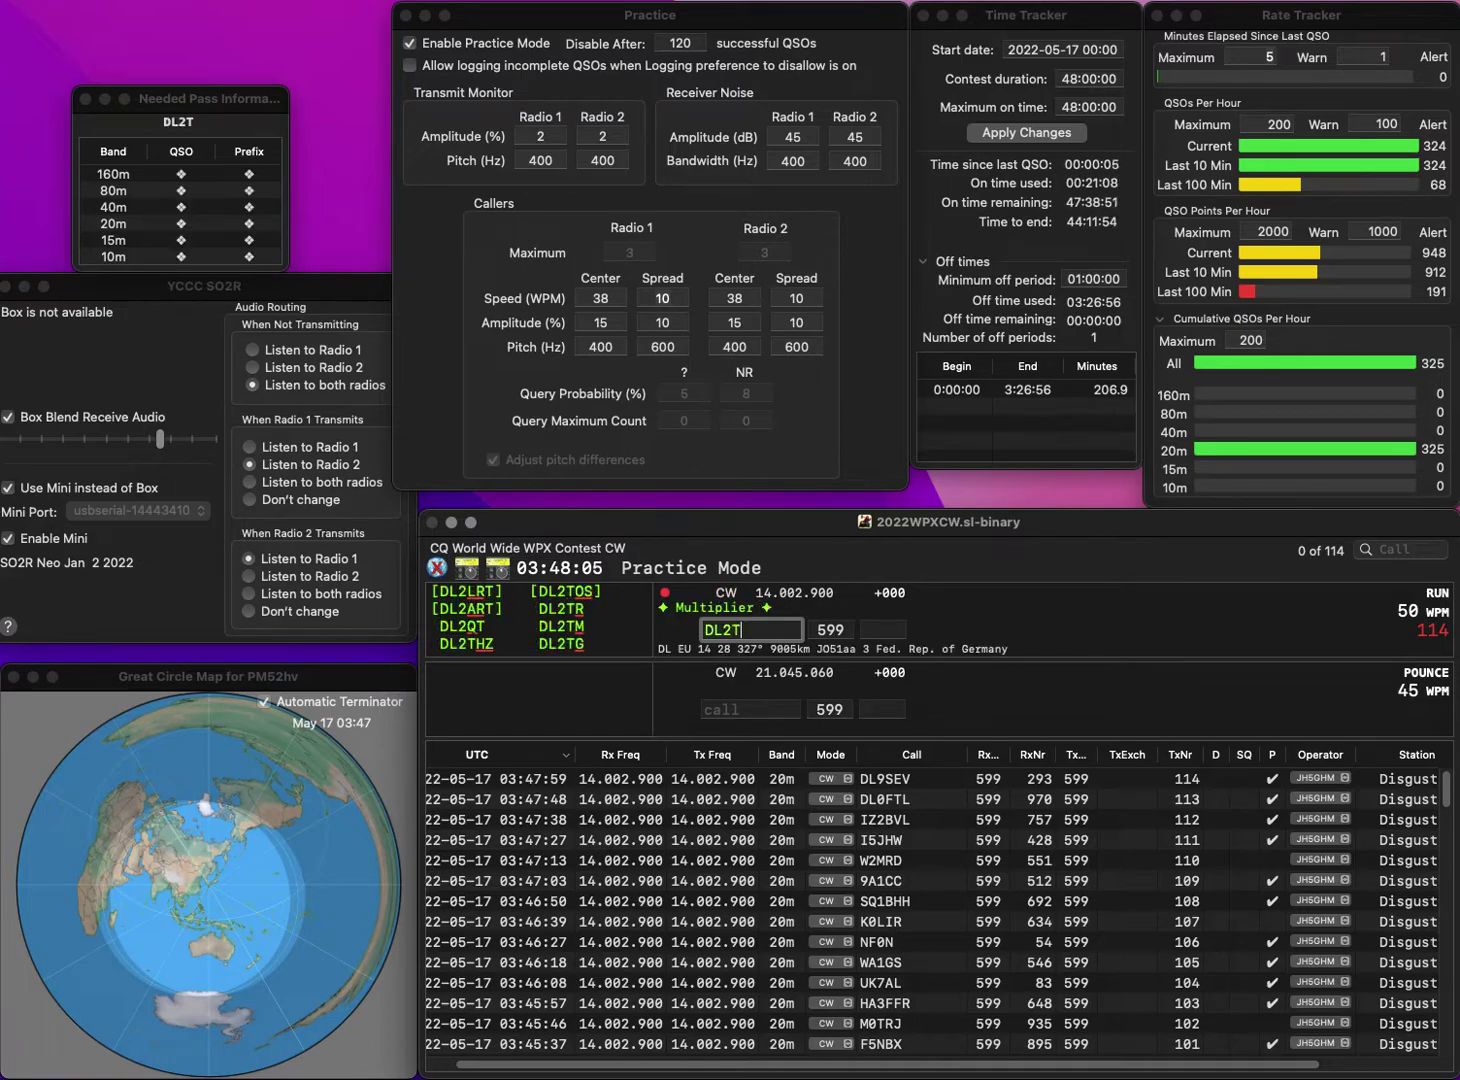
text(HZ)
key(space)
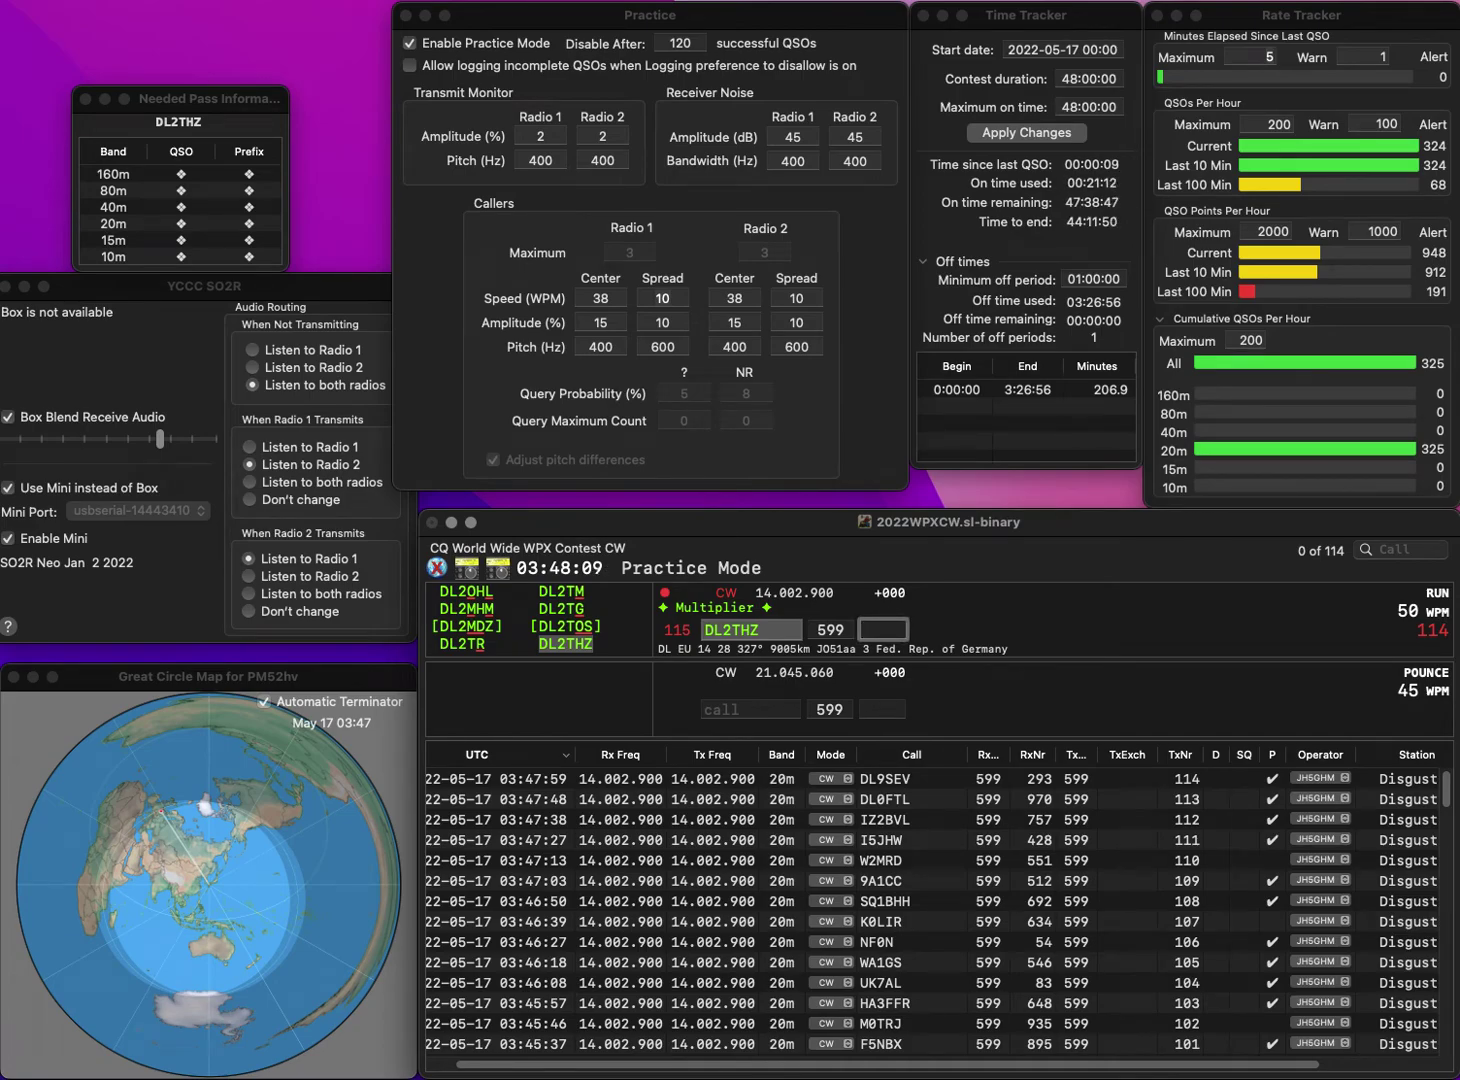
text(1)
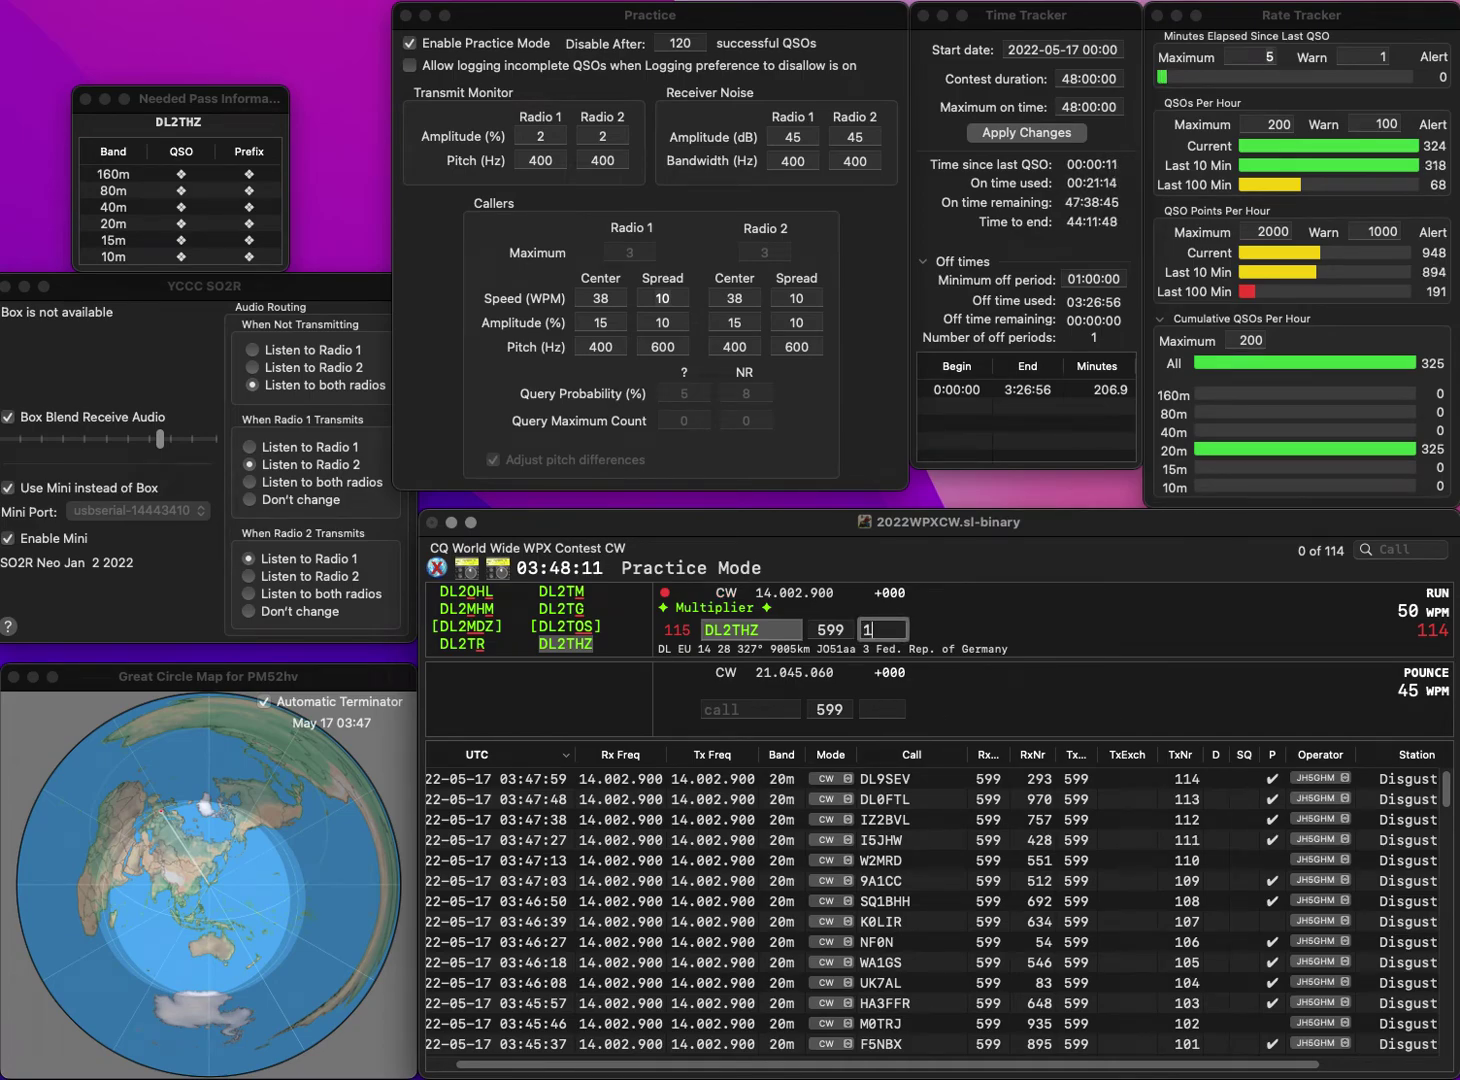
text(46)
key(Return)
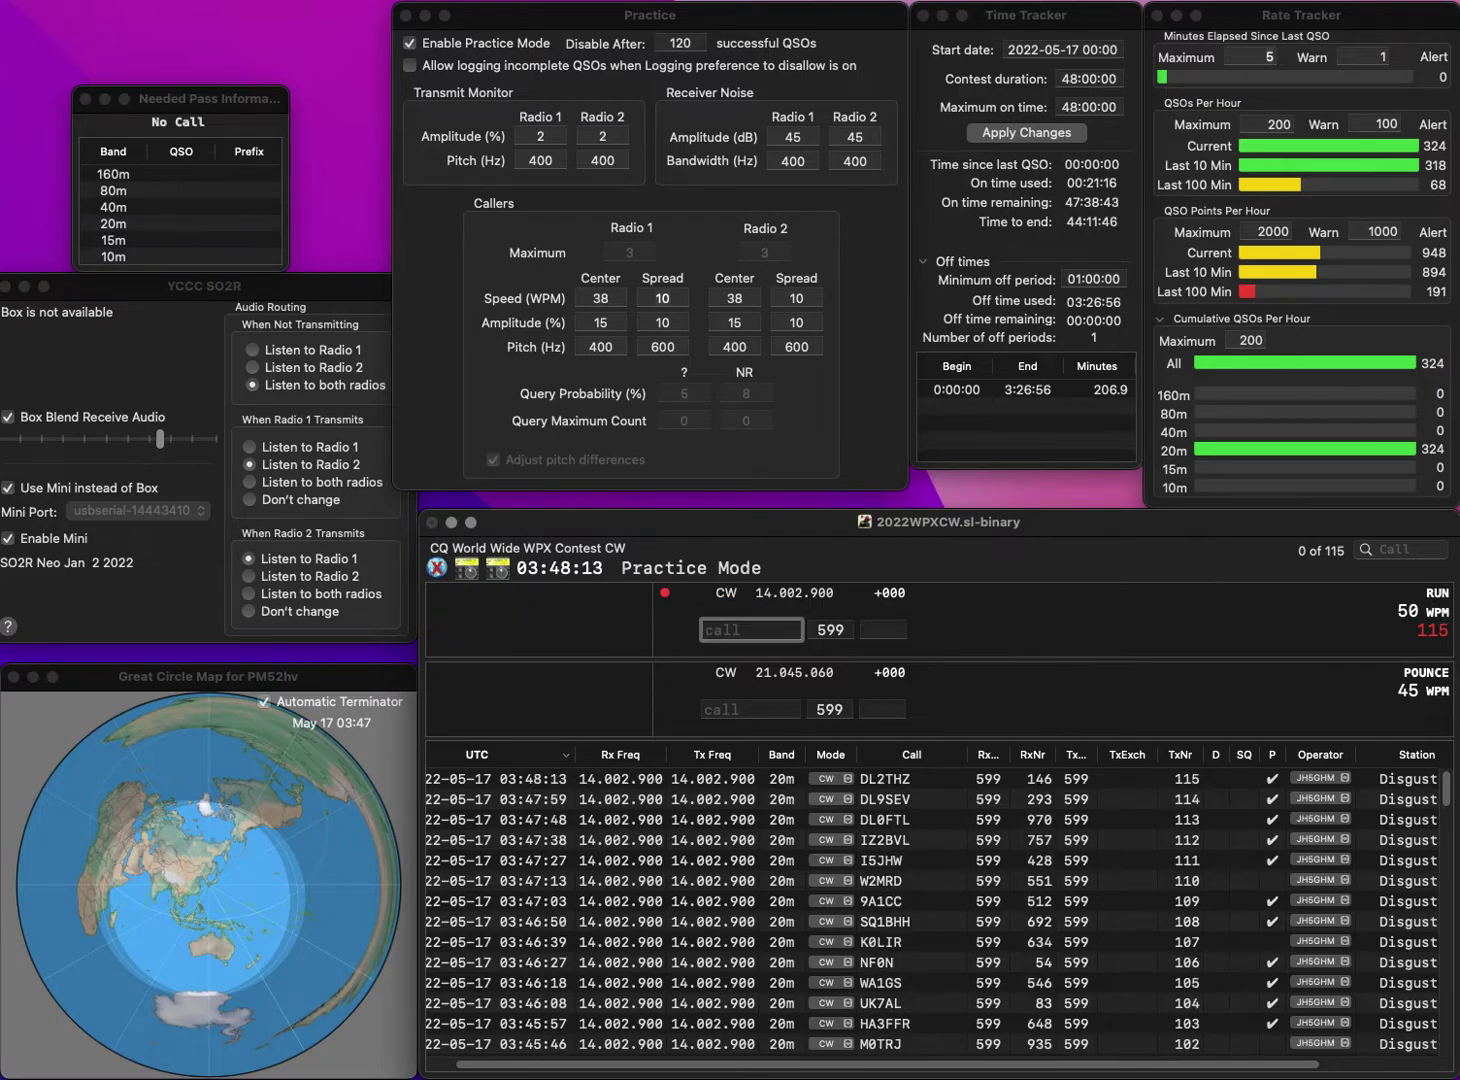
text(F4HHL)
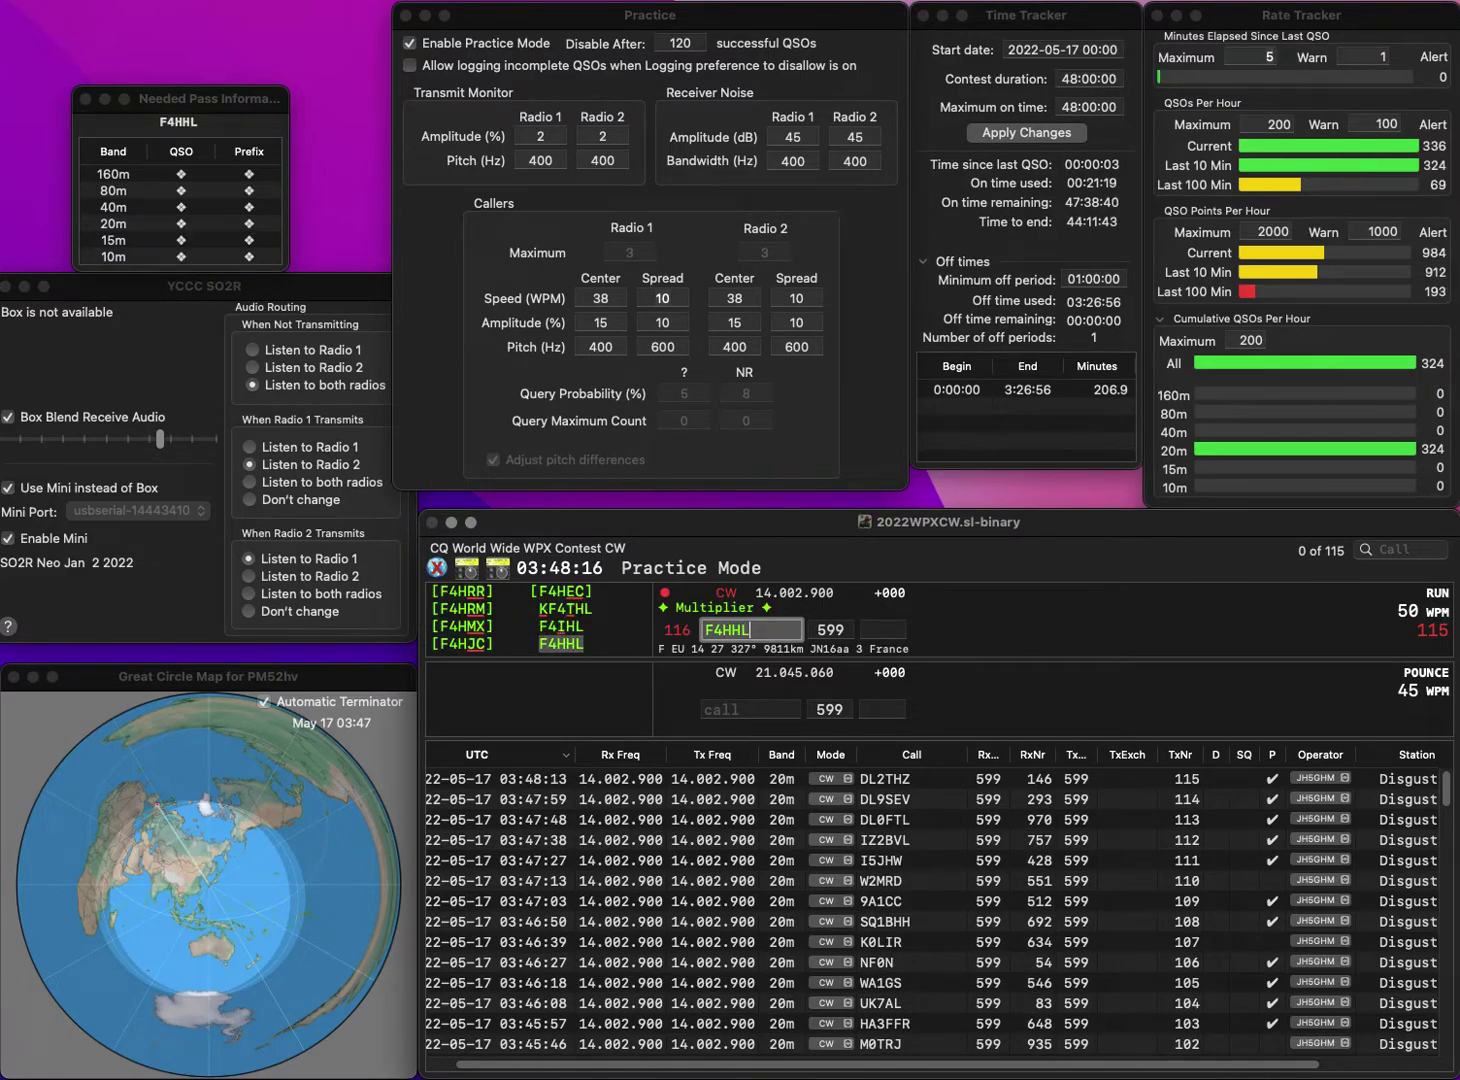
key(Return)
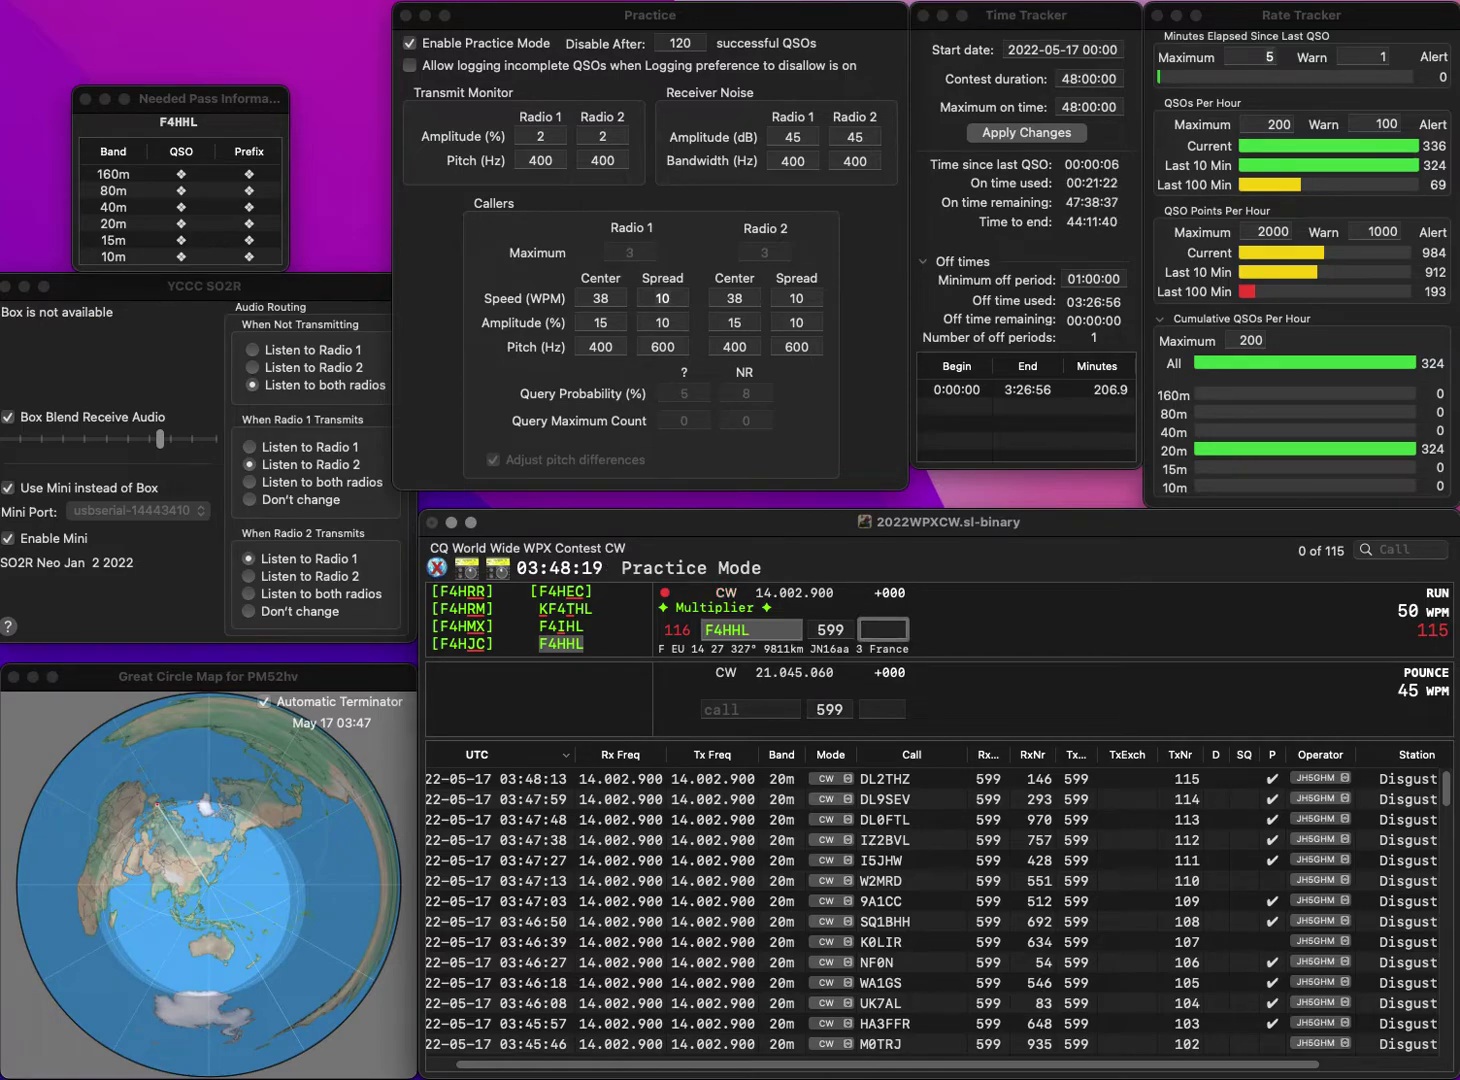
text(790)
key(Return)
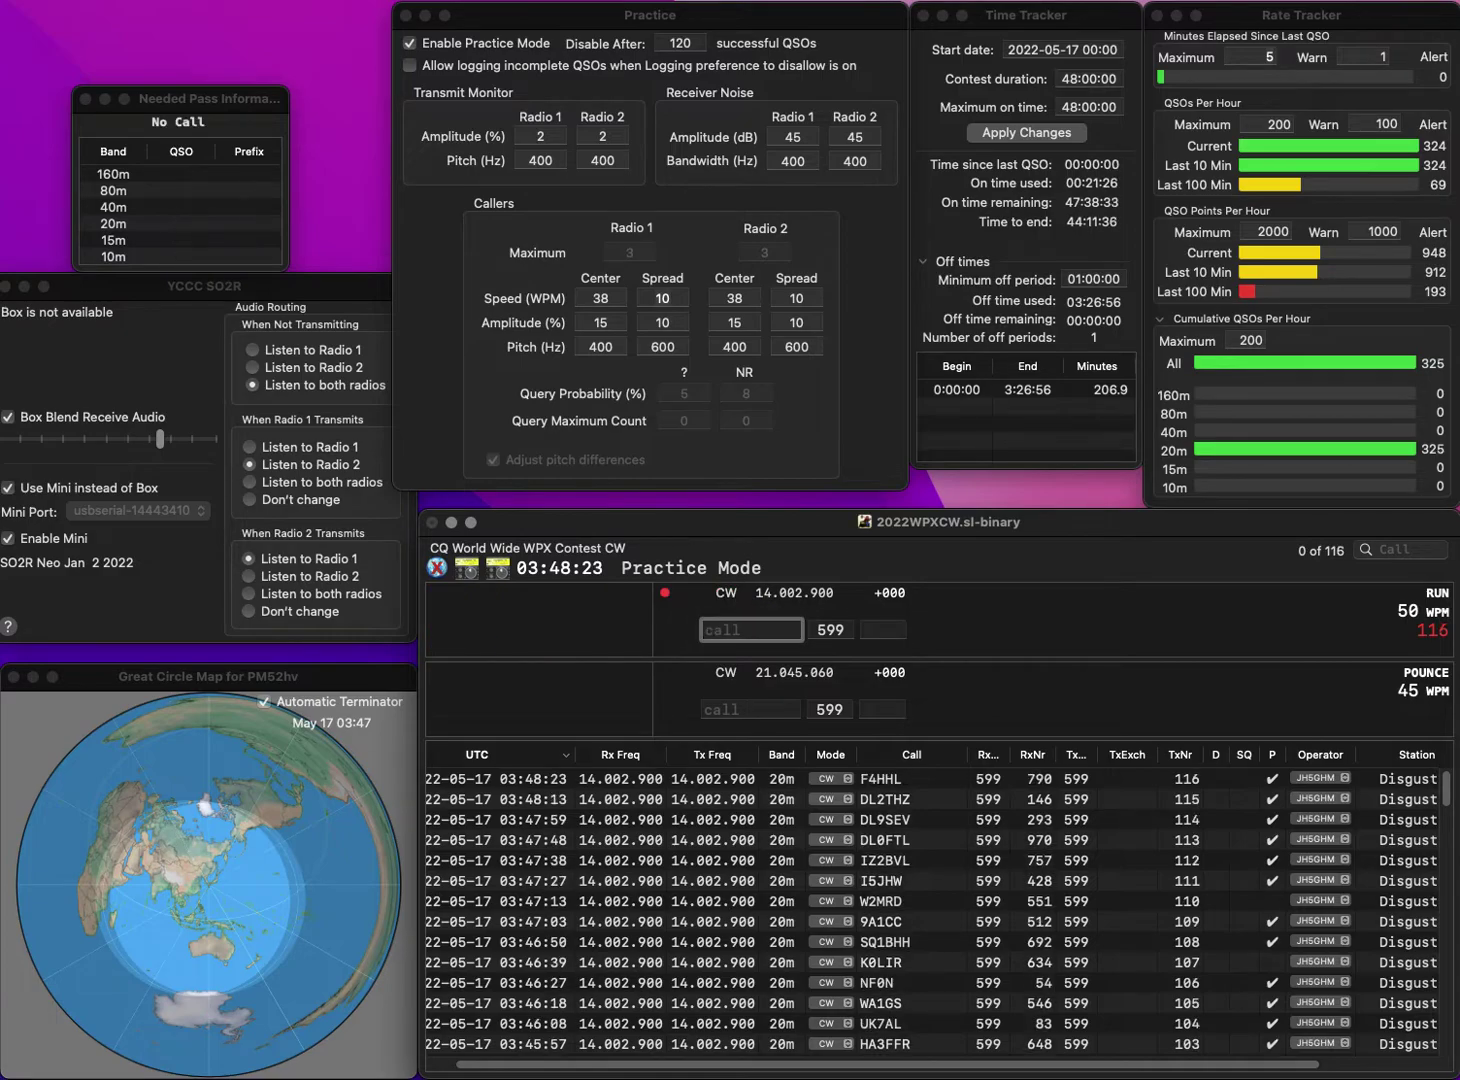
- Log the contact with AG9U on the 14 MHz run radio with received number 954
text(AG9U)
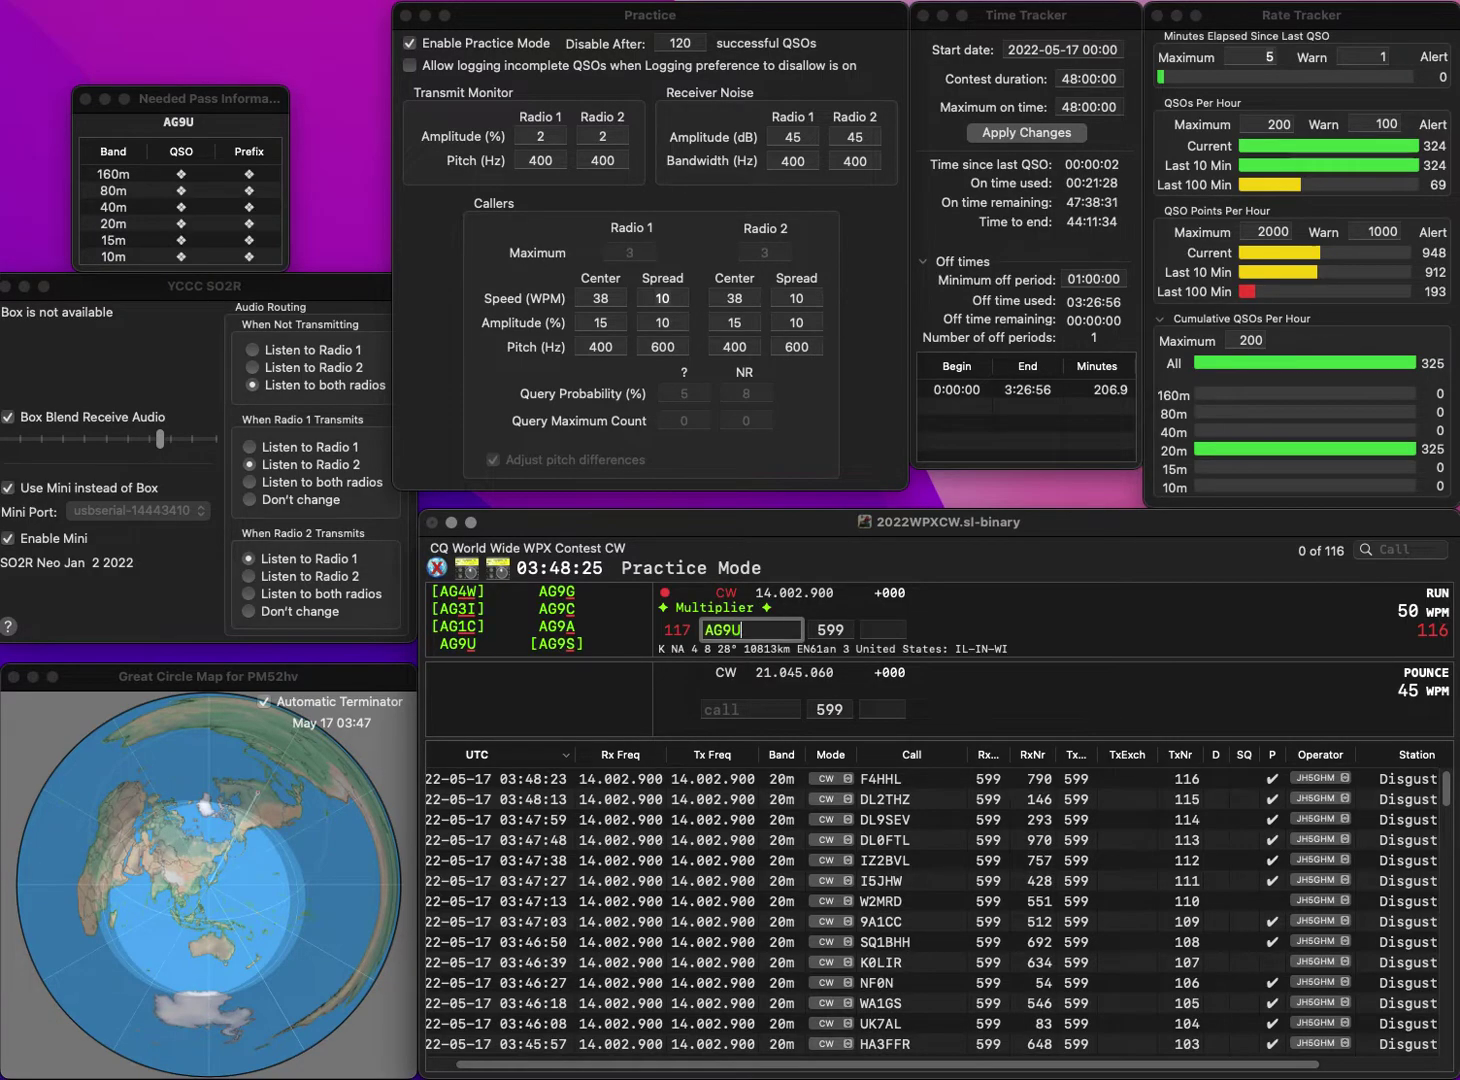
key(space)
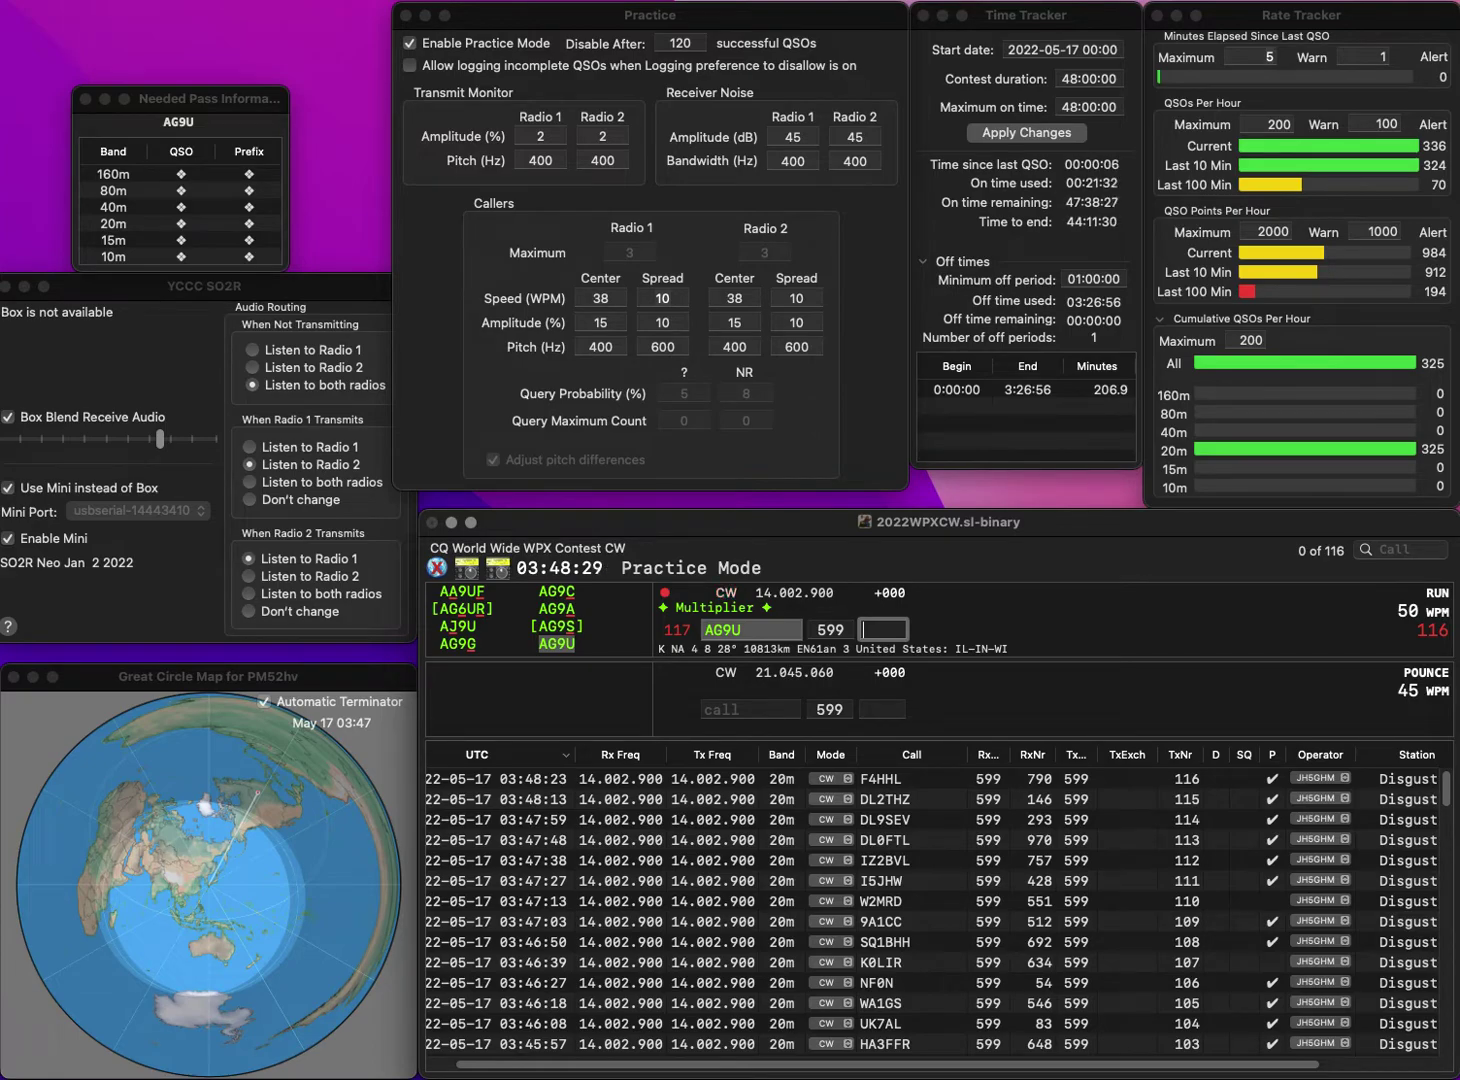
text(954)
key(Return)
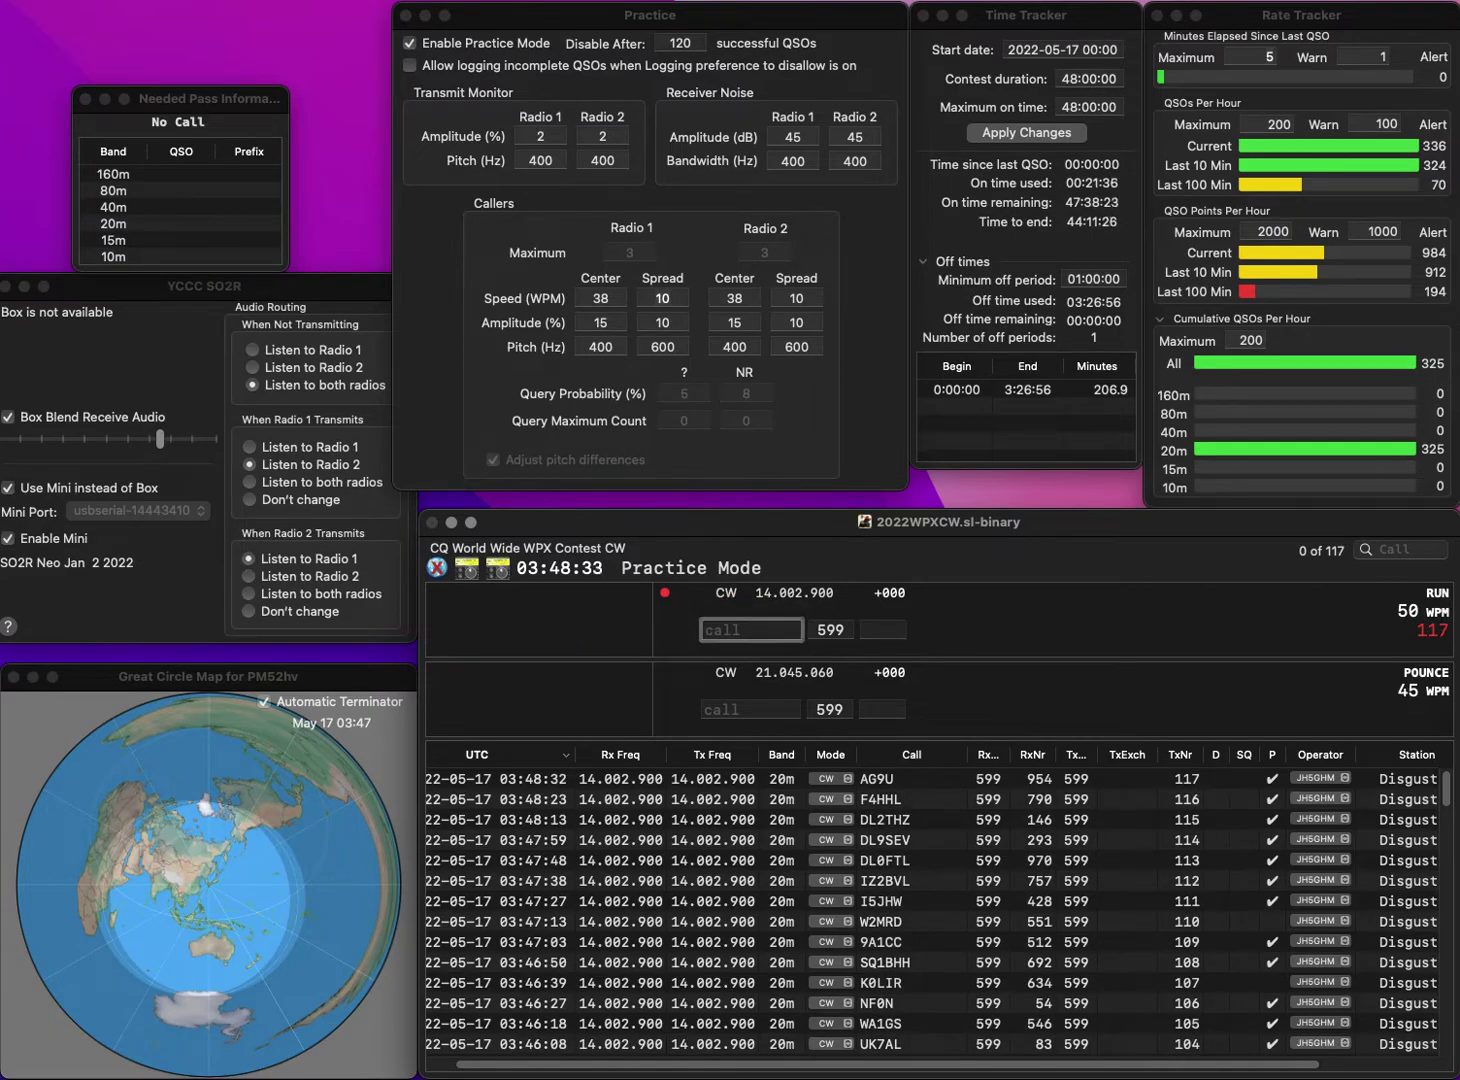
text(JL1)
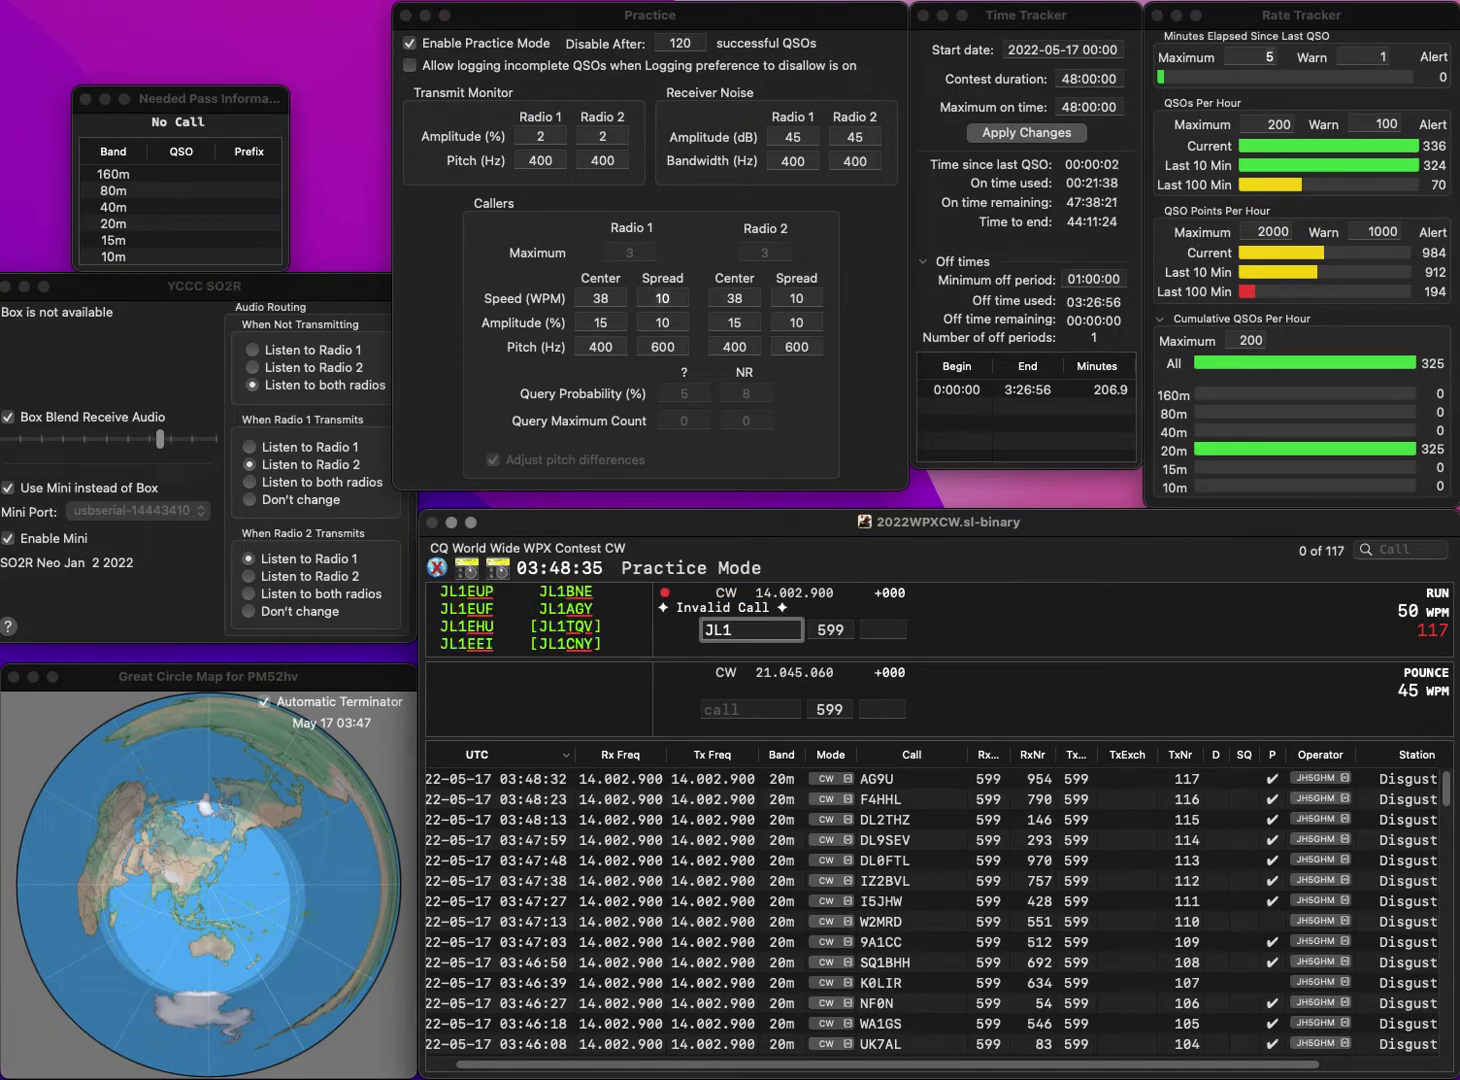
text(FAR)
key(Return)
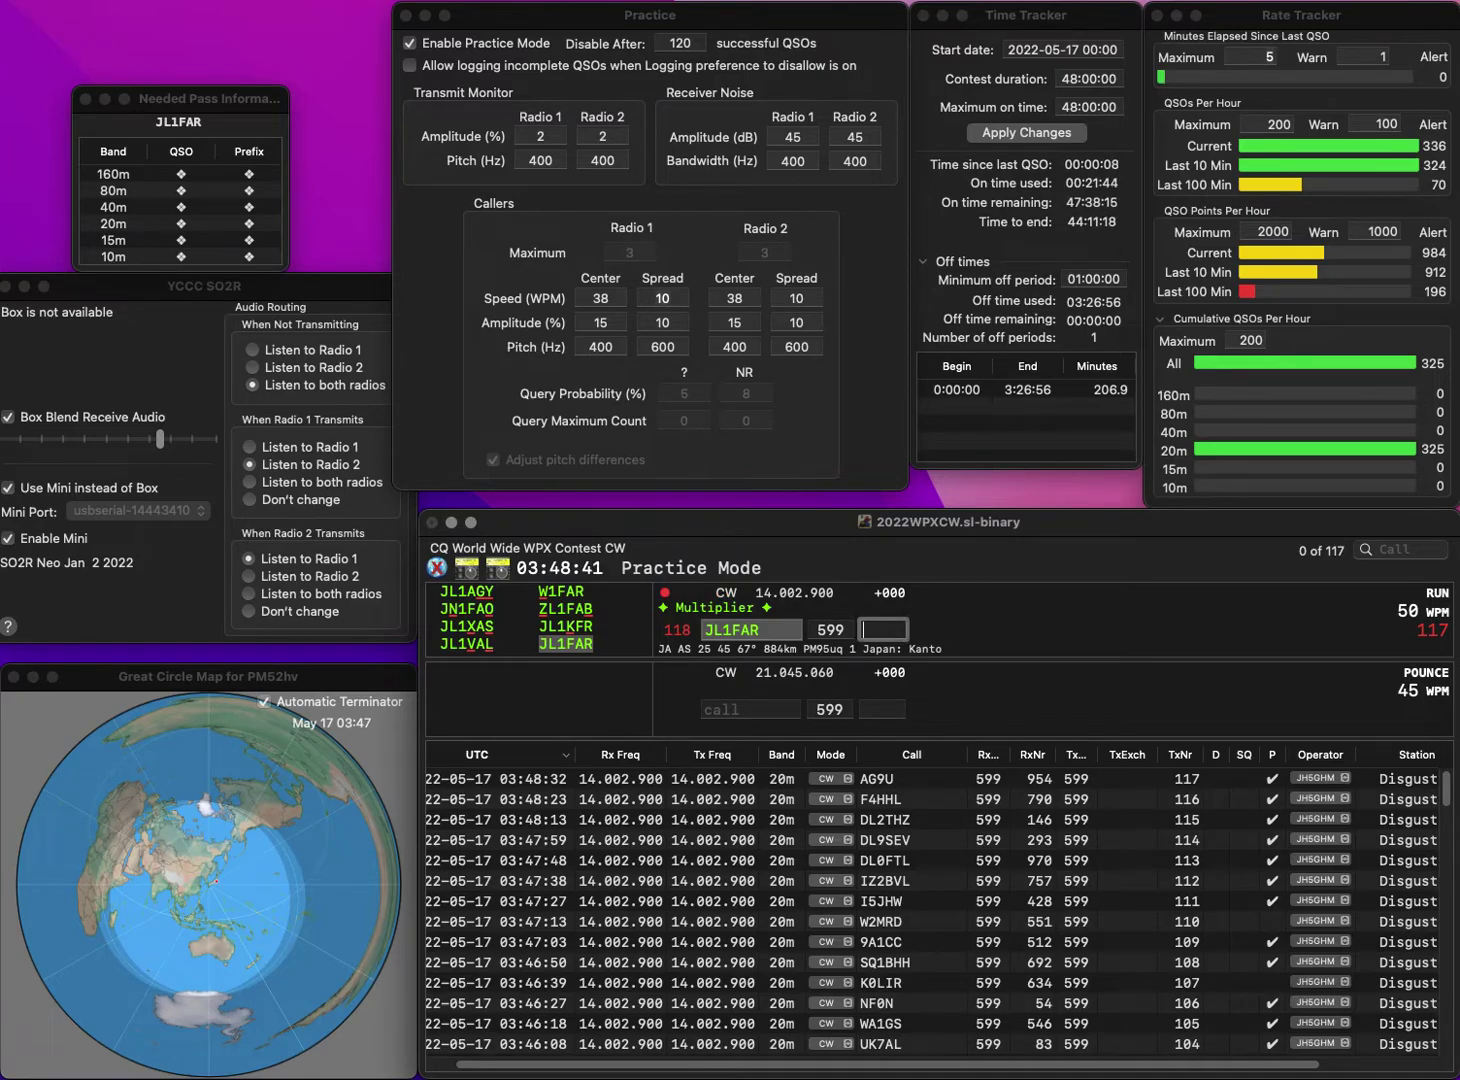
text(32)
key(Return)
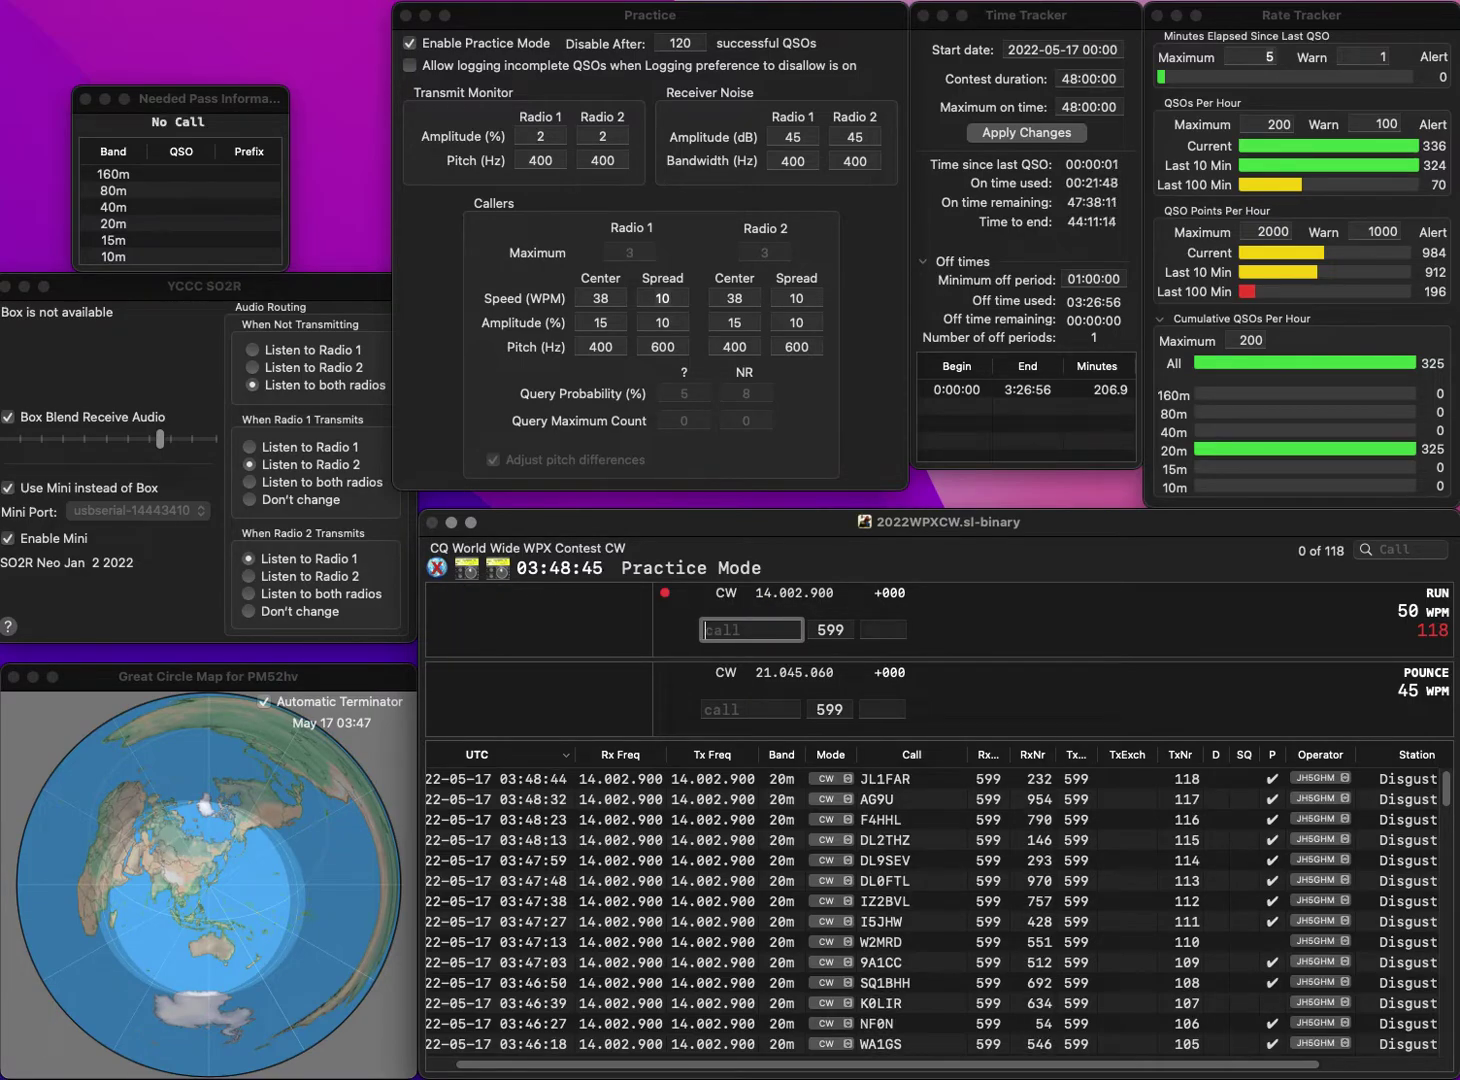
text(3WZ)
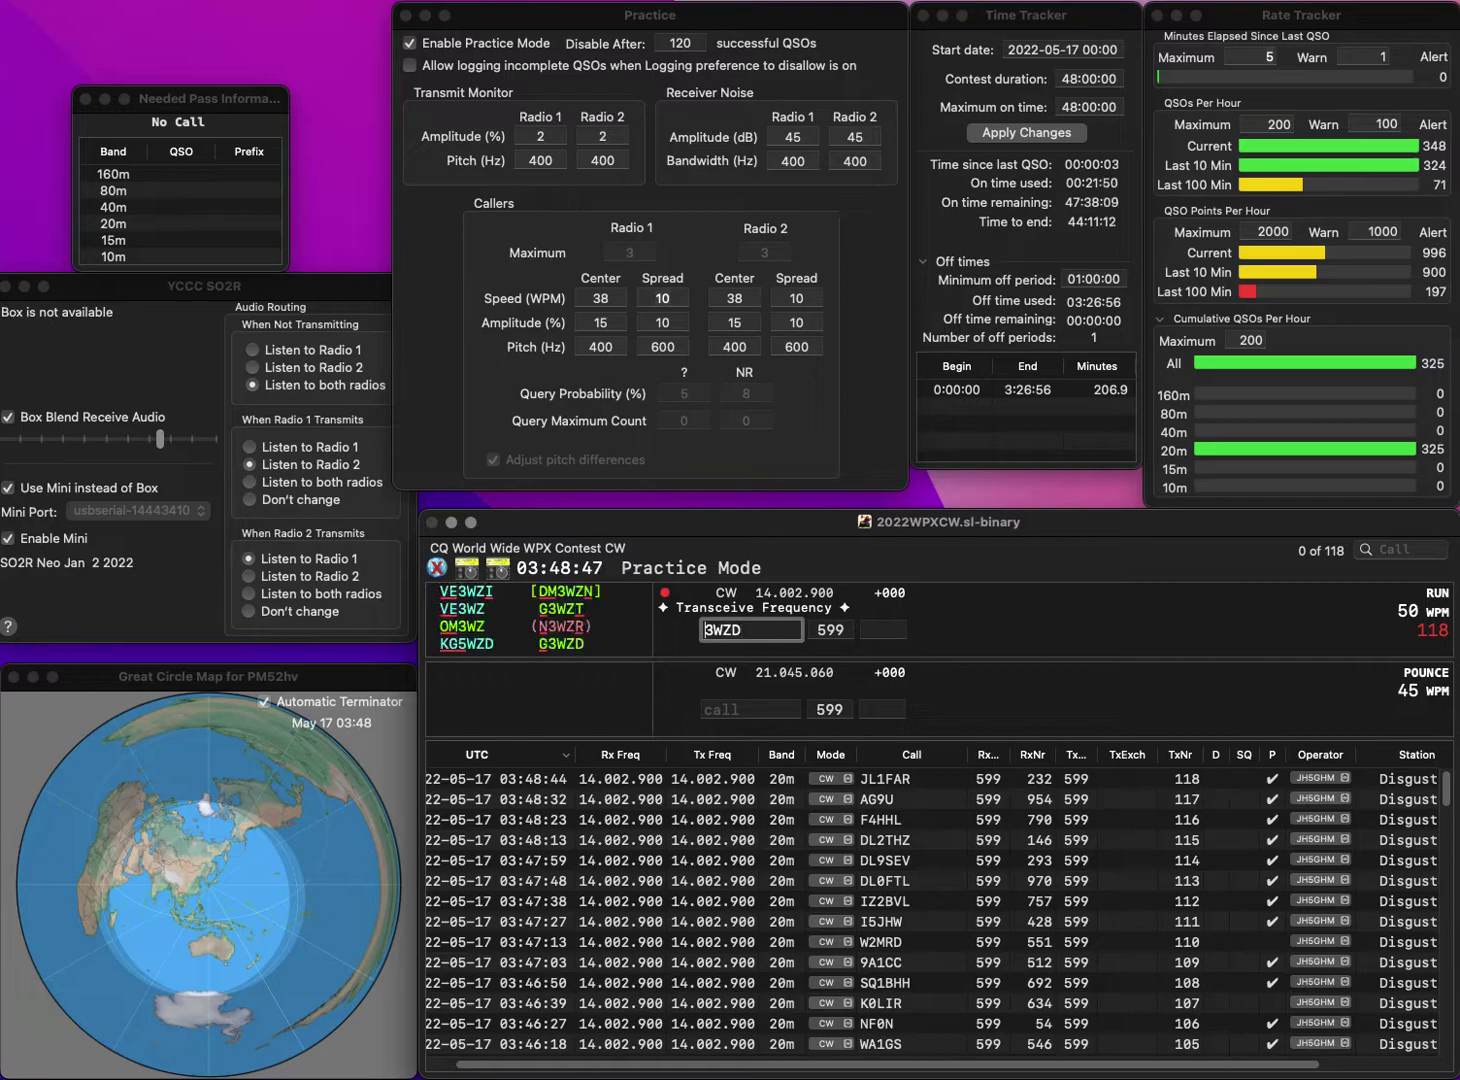
text(D)
key(Tab)
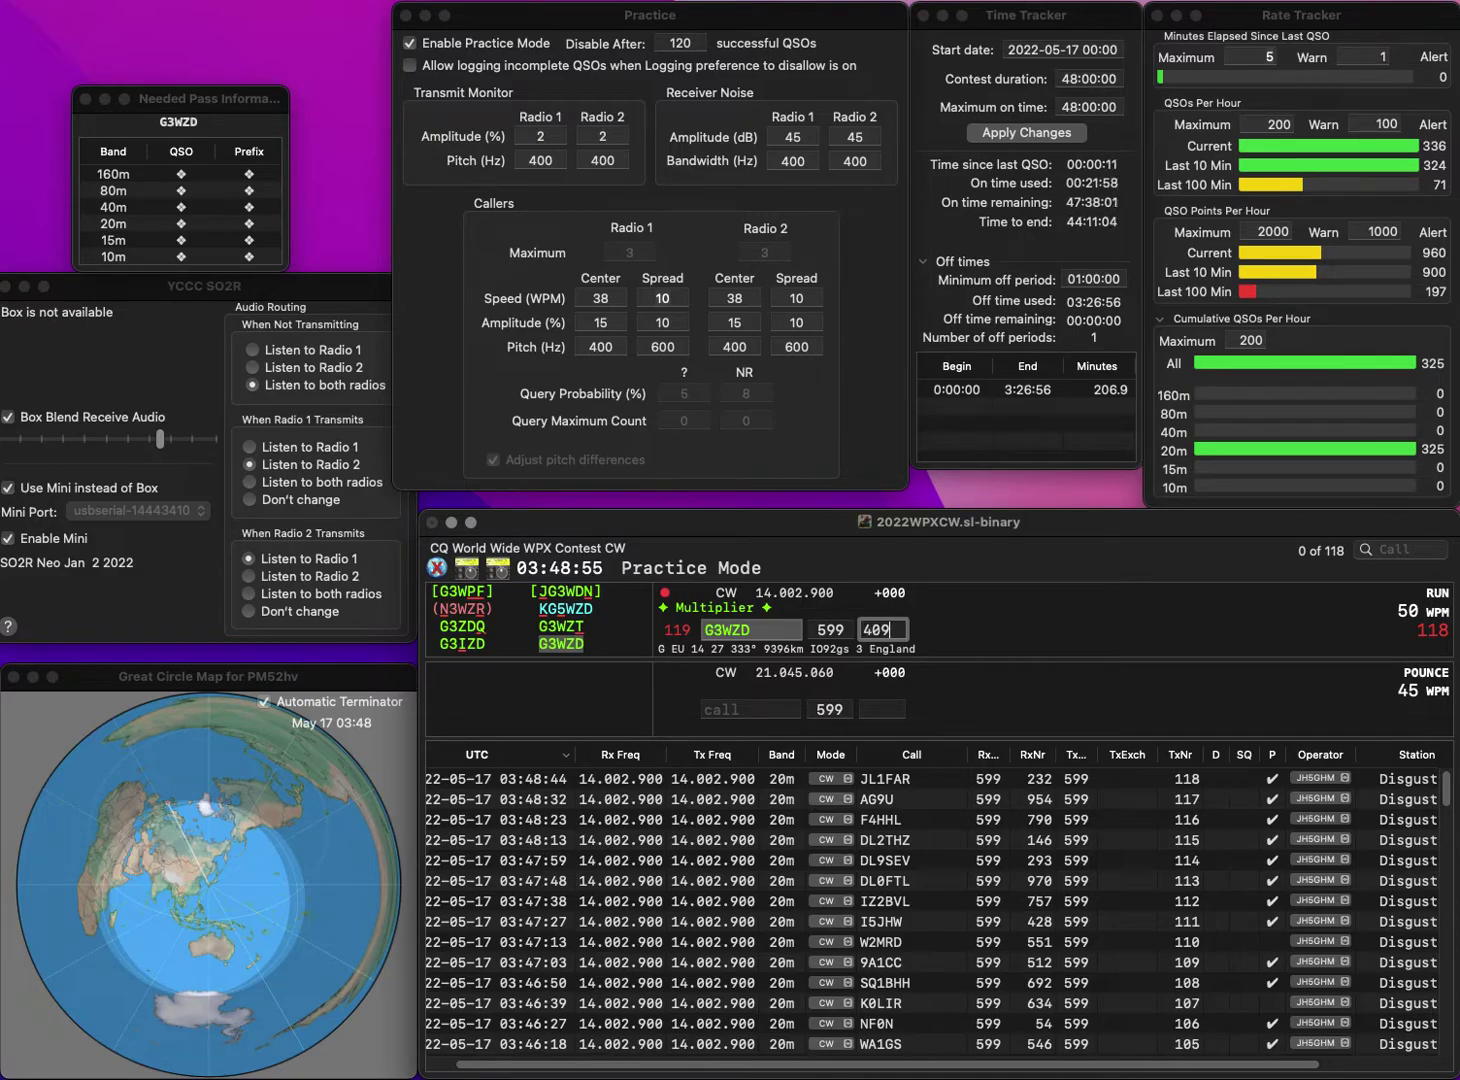
key(Return)
text(J)
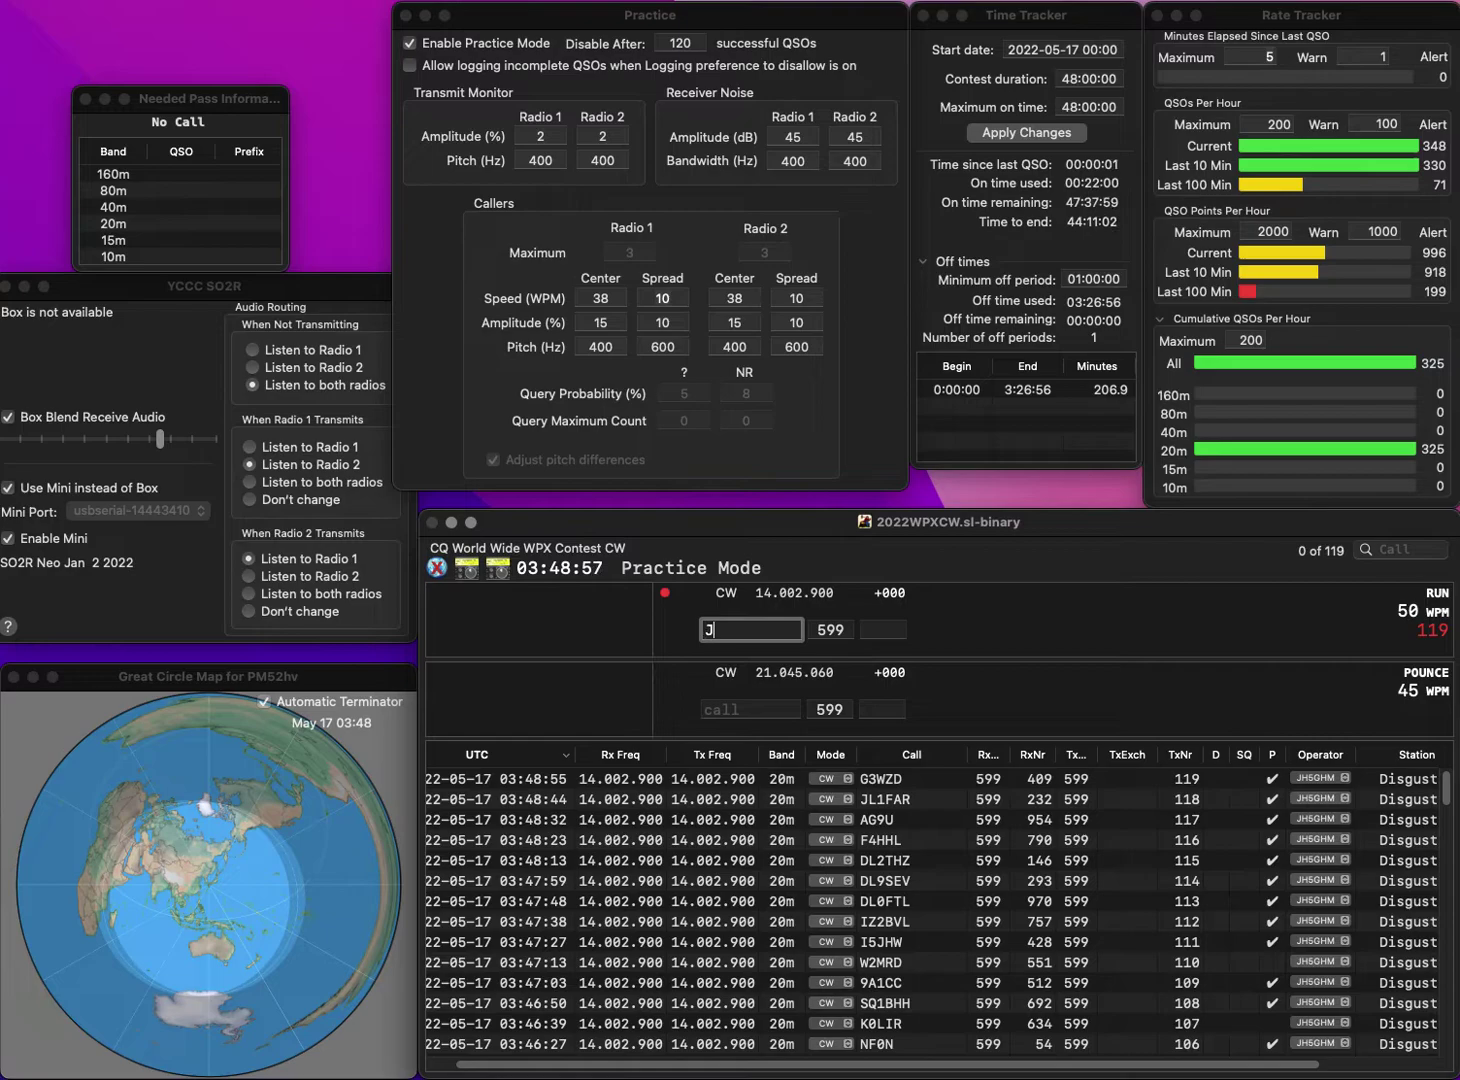
text(O1WIZ)
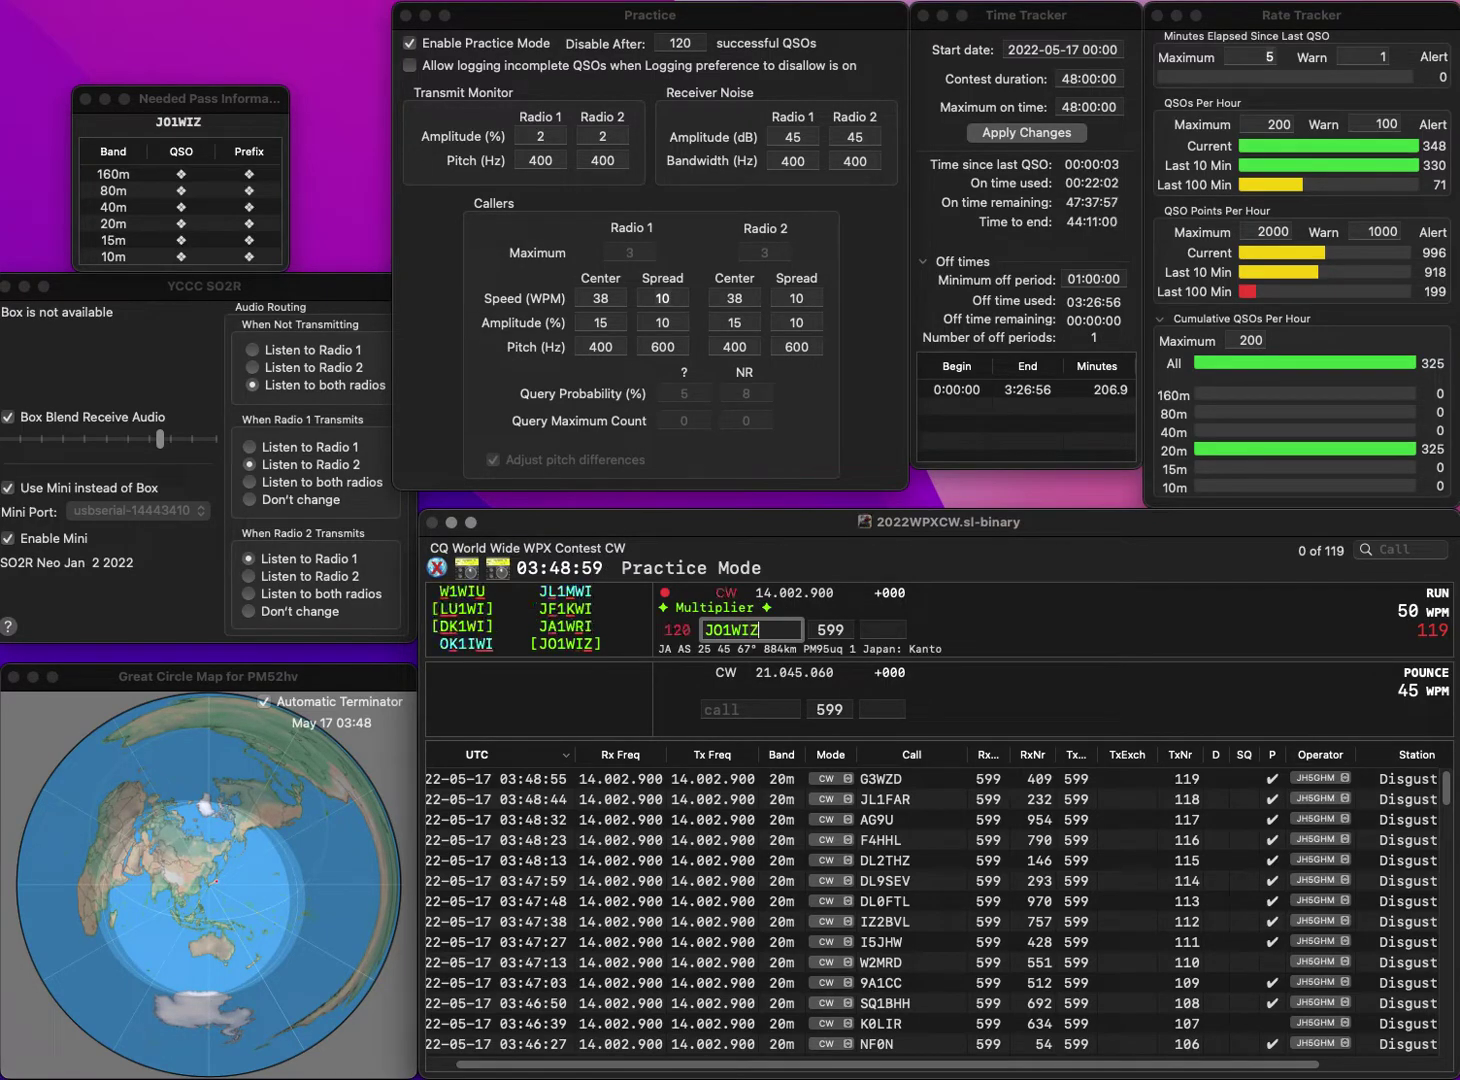
key(Return)
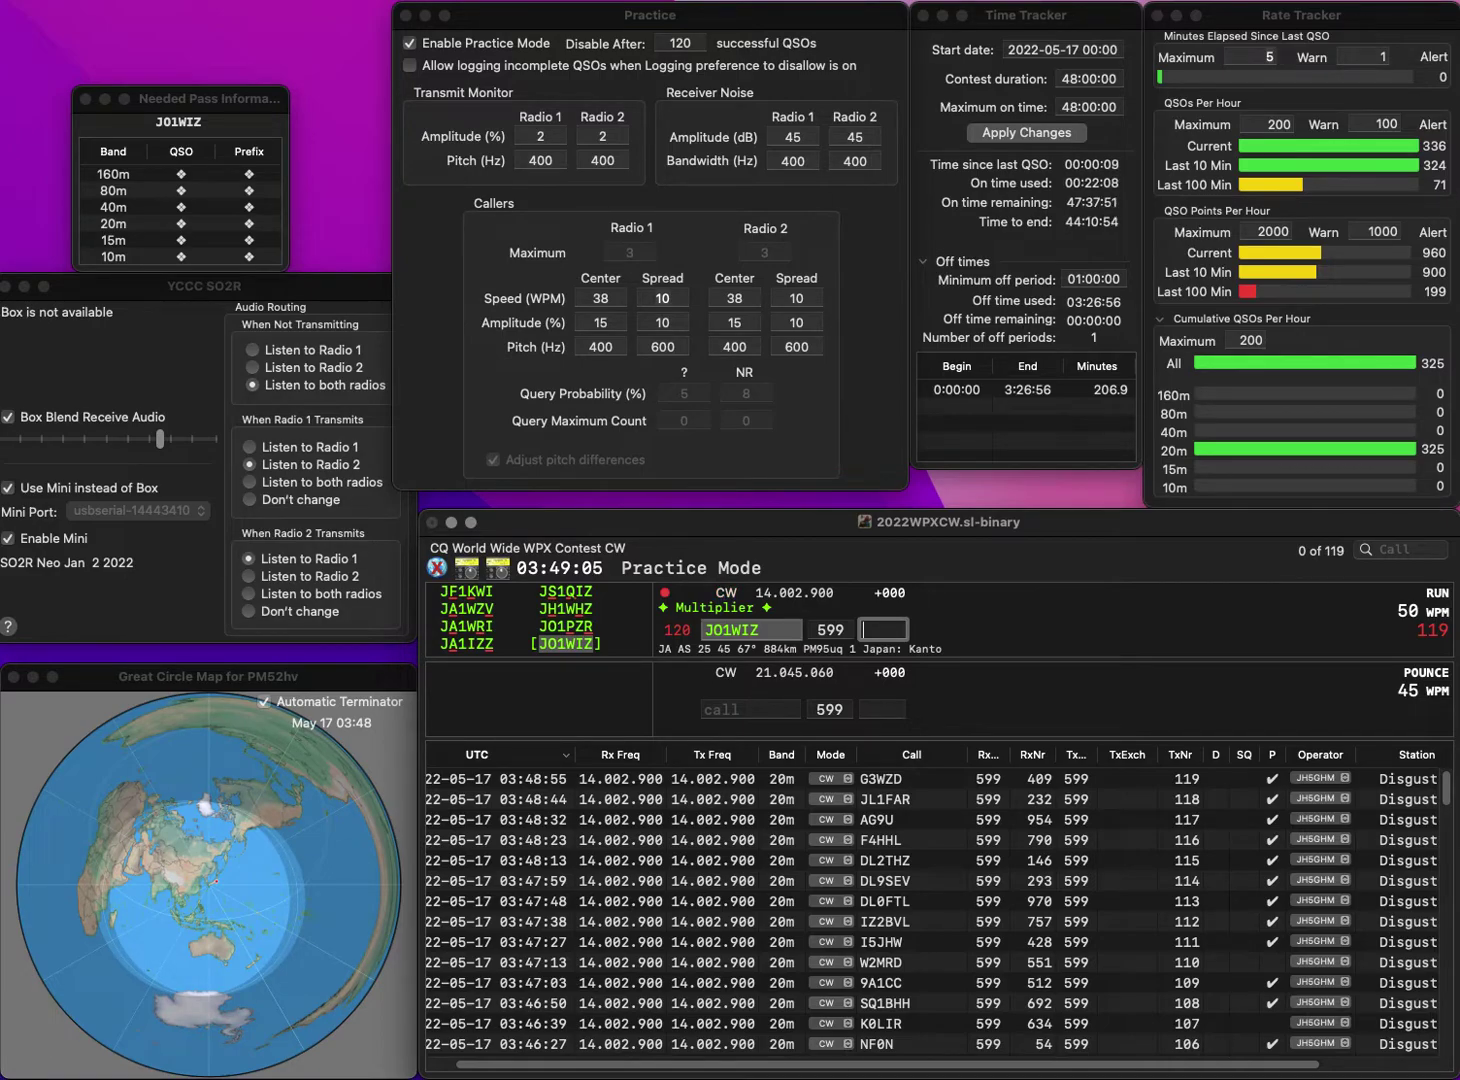
text(305)
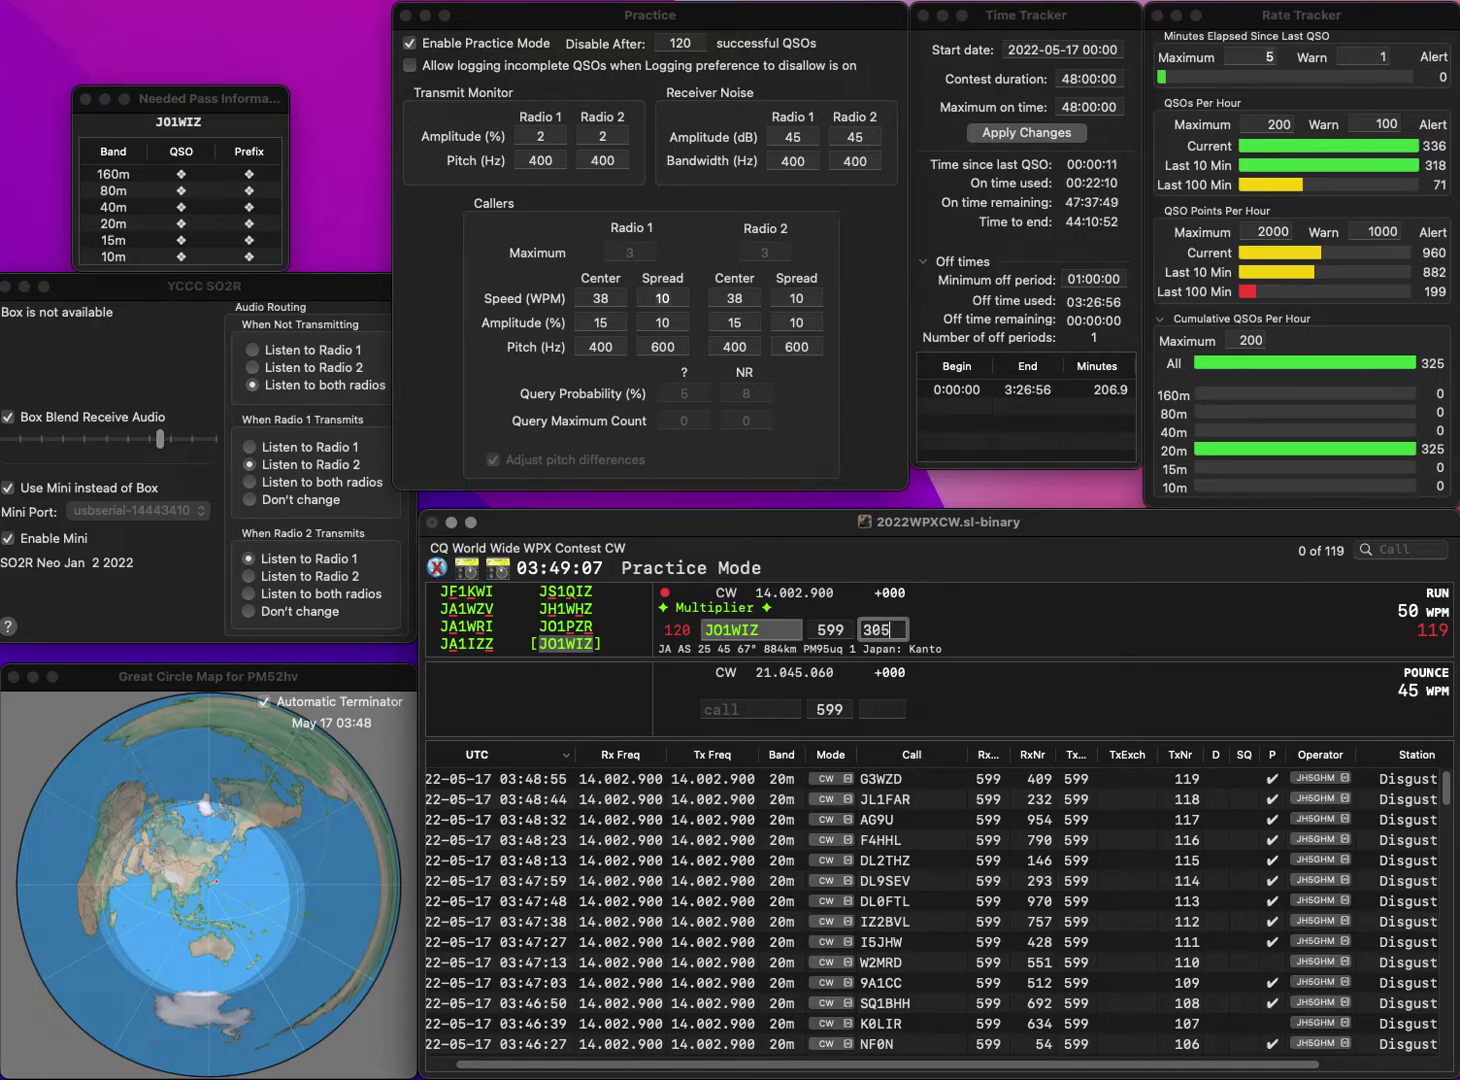
key(Return)
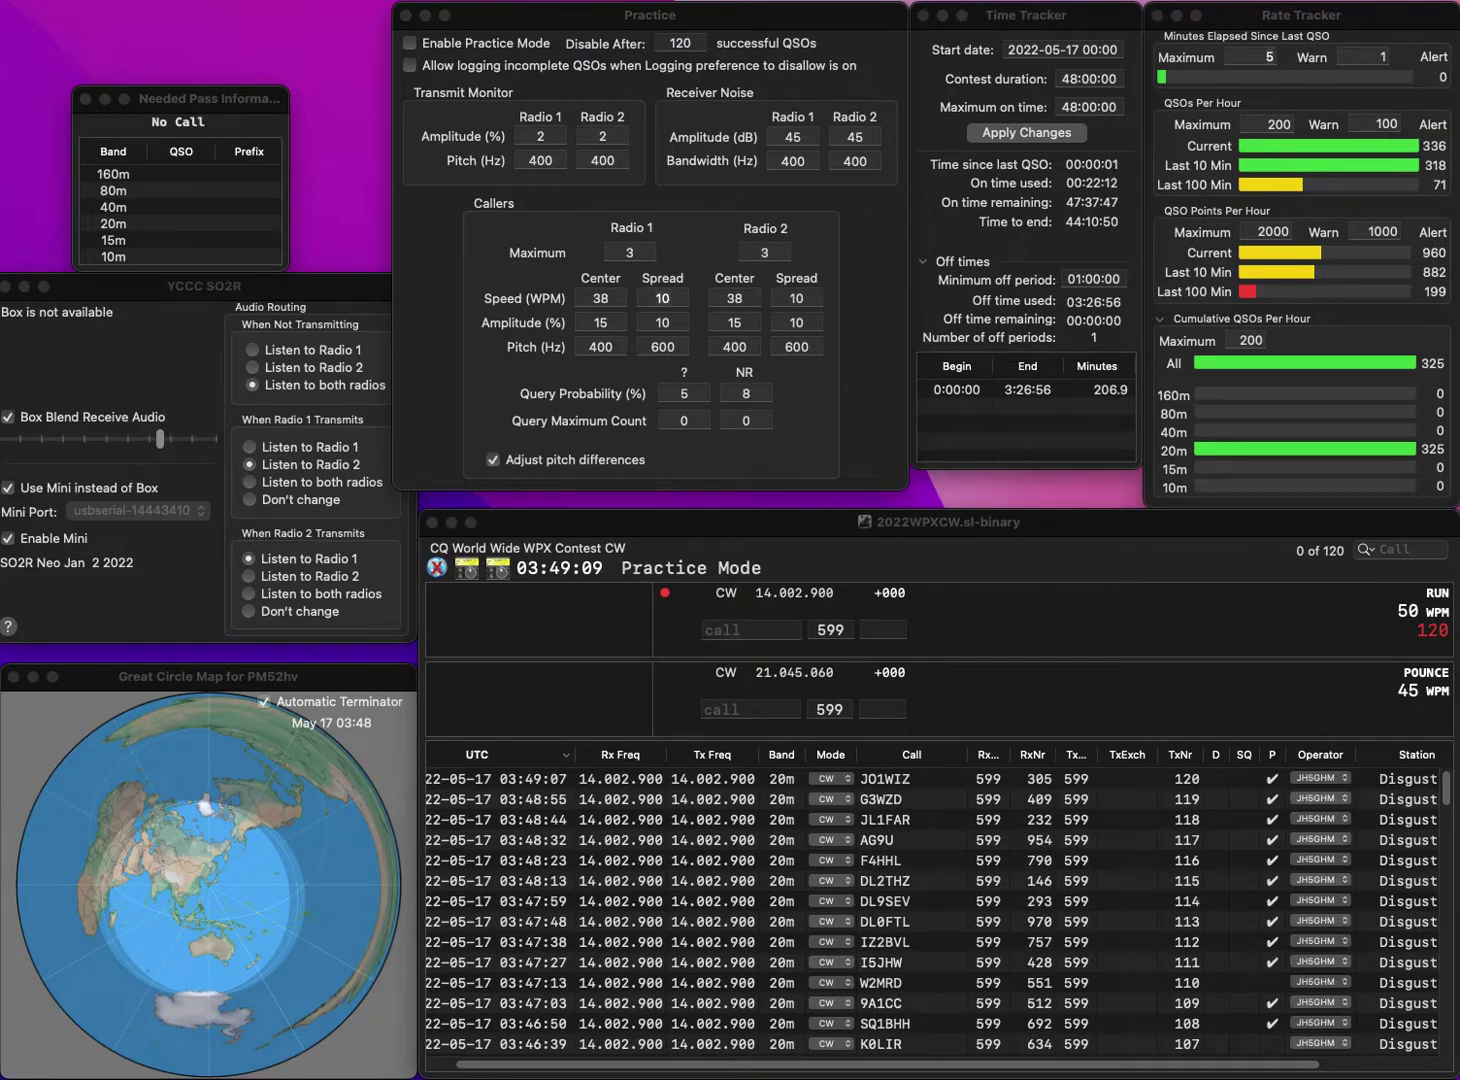